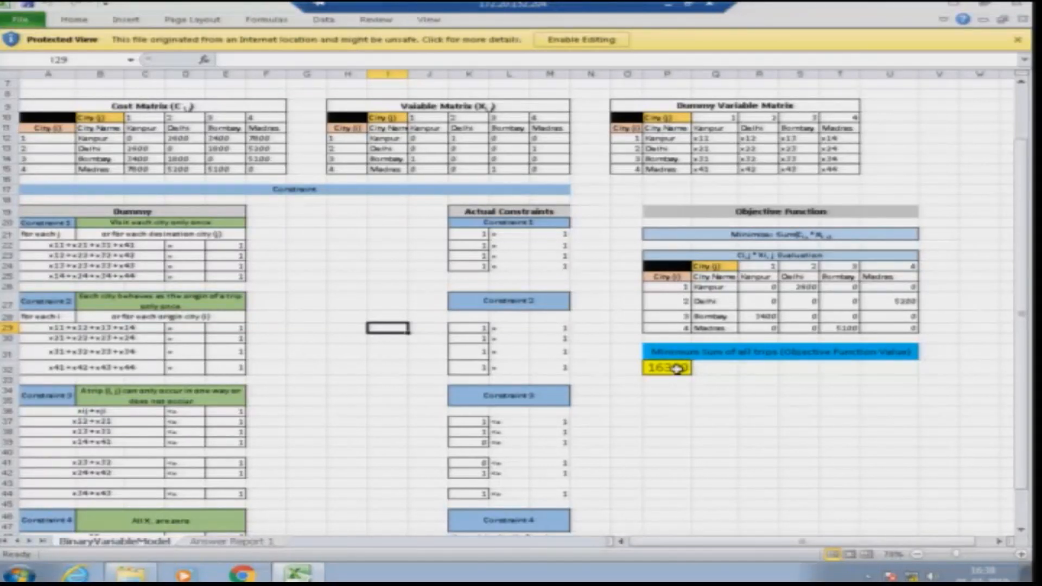
key("Return")
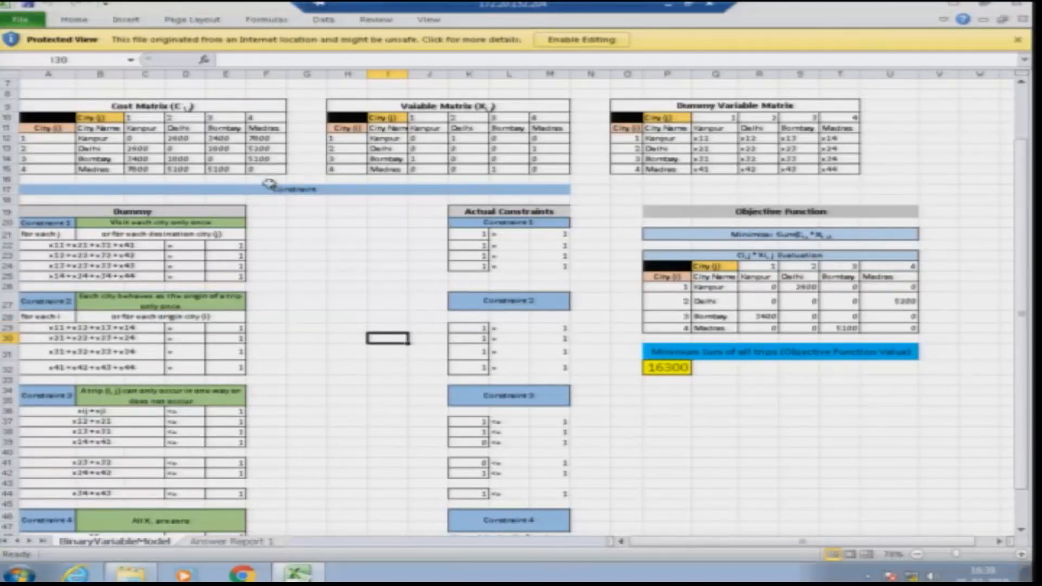
scroll(313, 214, "up", 1)
scroll(313, 214, "up", 1)
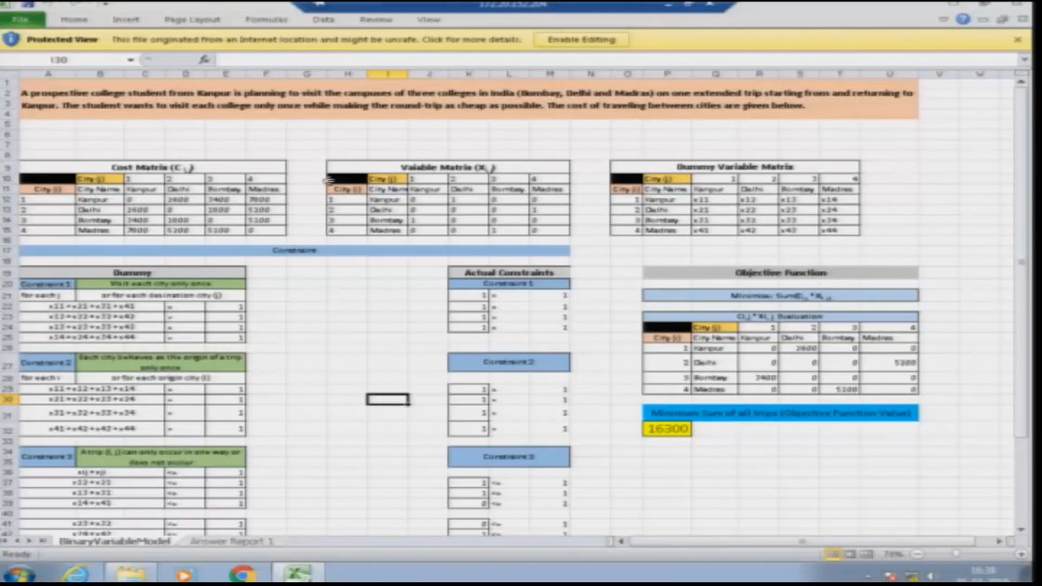
- Create a new blank workbook
left_click(23, 20)
left_click(46, 177)
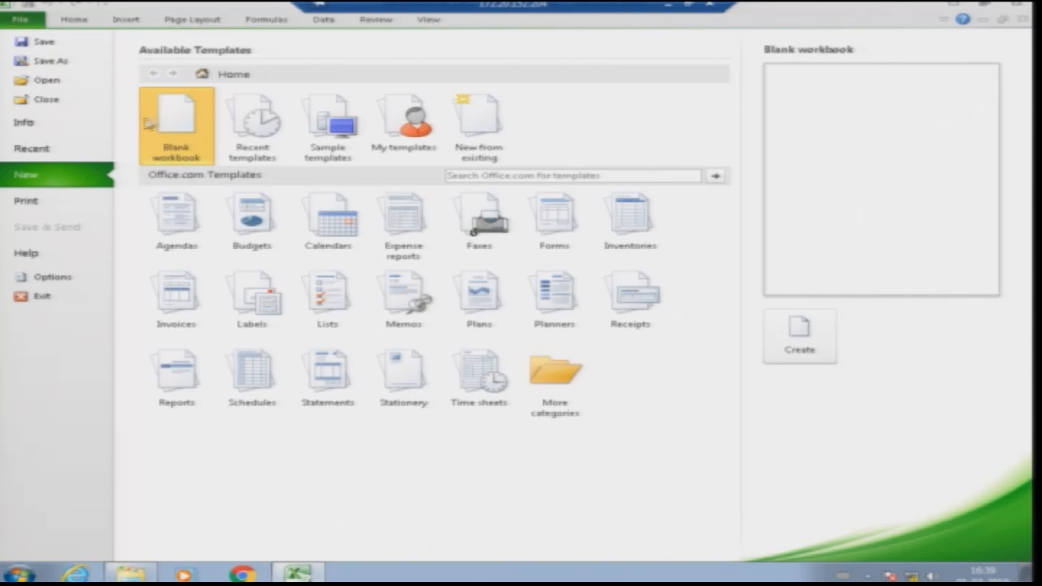
double_click(174, 119)
left_click(179, 173)
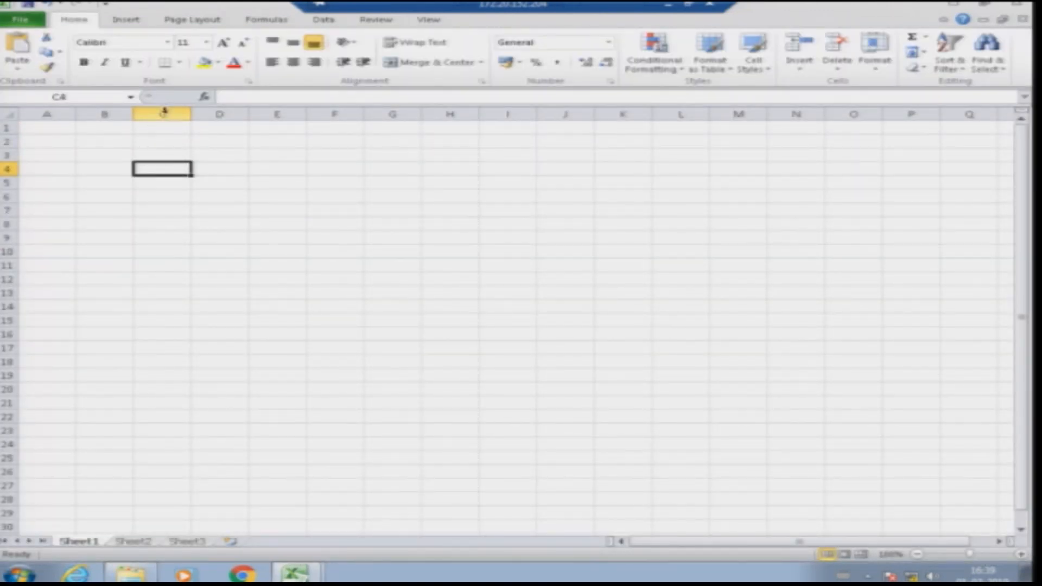
left_click(204, 157)
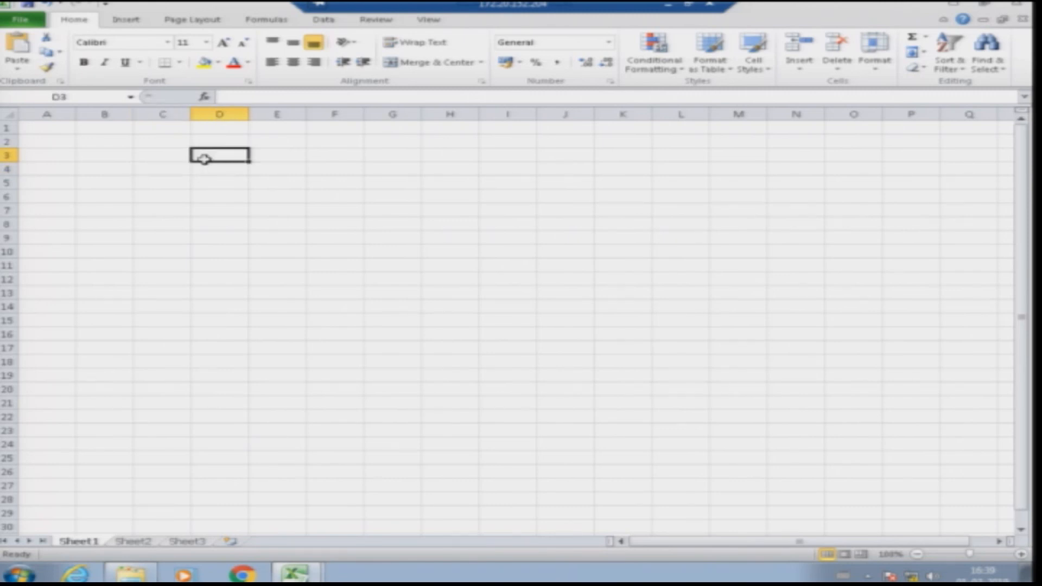
left_click(177, 154)
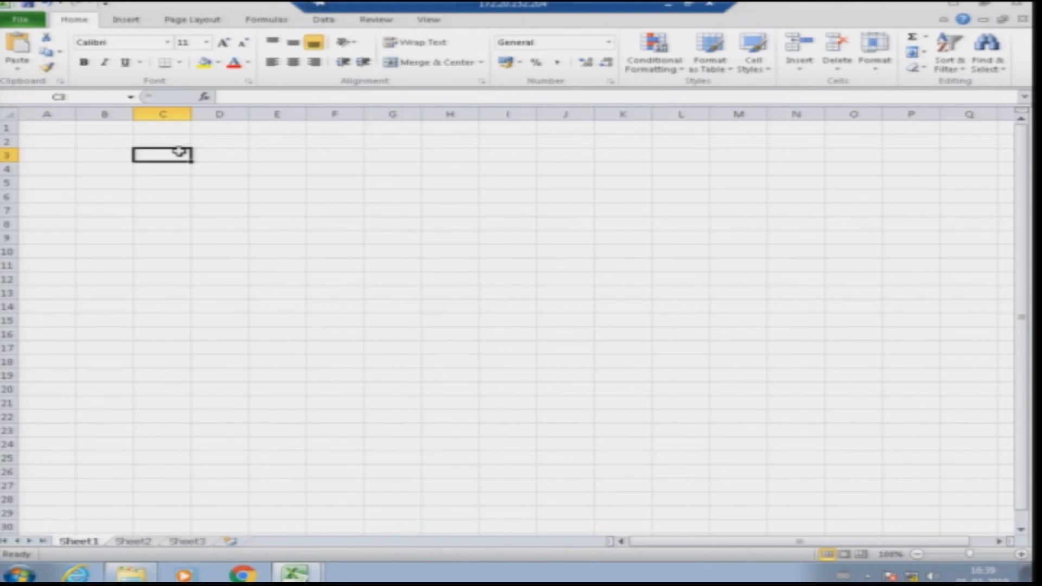
- Check in the program's Excel add-ins list that the Solver Add-in is enabled, and confirm the list
left_click(326, 22)
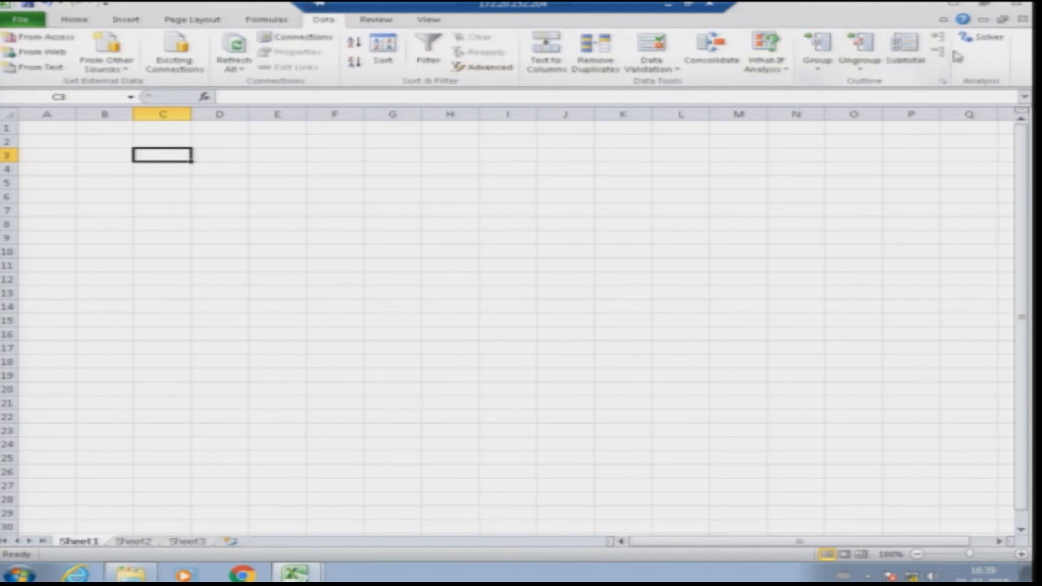
left_click(986, 43)
left_click(17, 22)
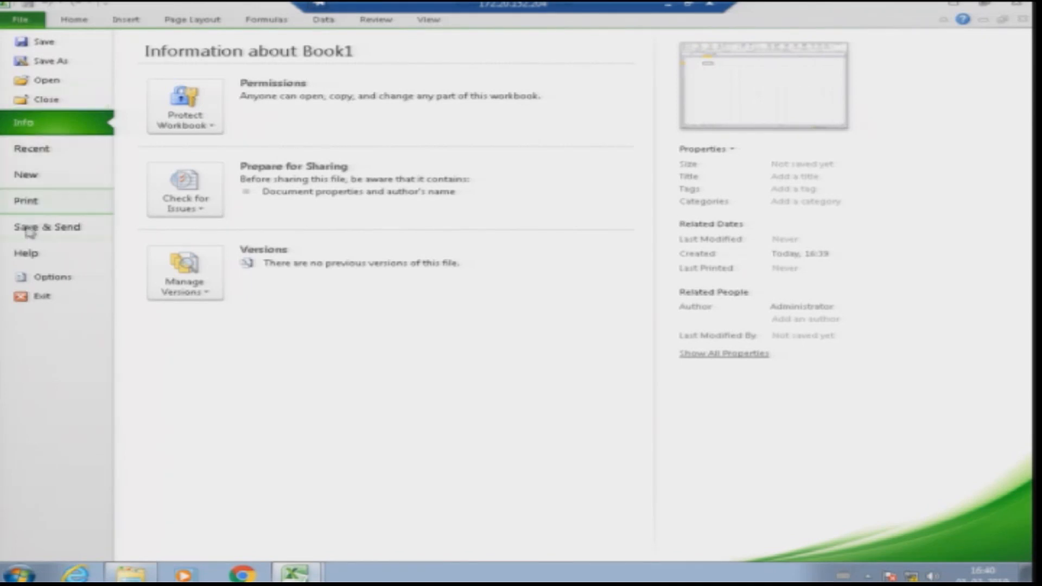
left_click(46, 278)
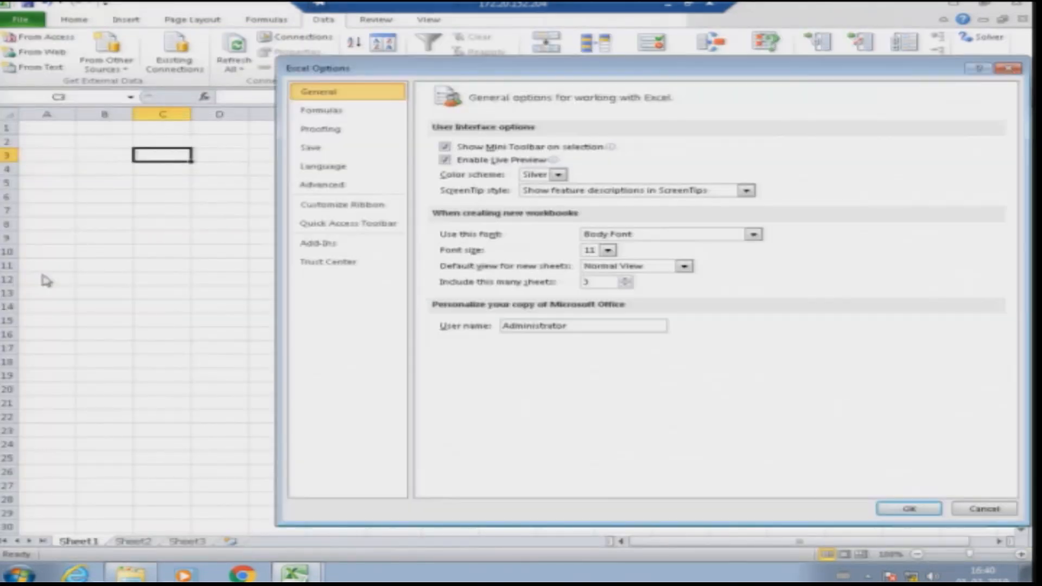
left_click(351, 245)
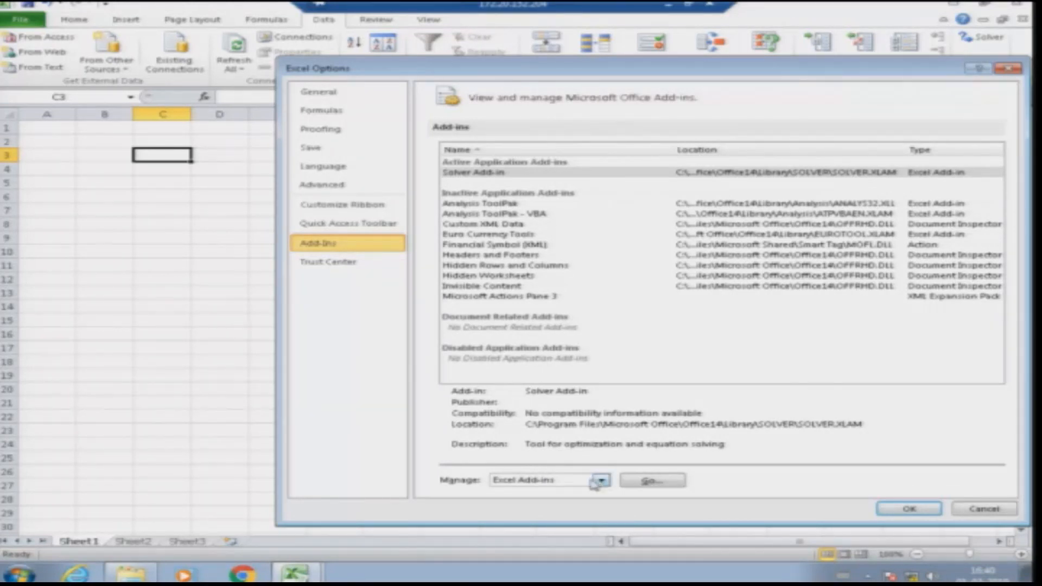
left_click(545, 482)
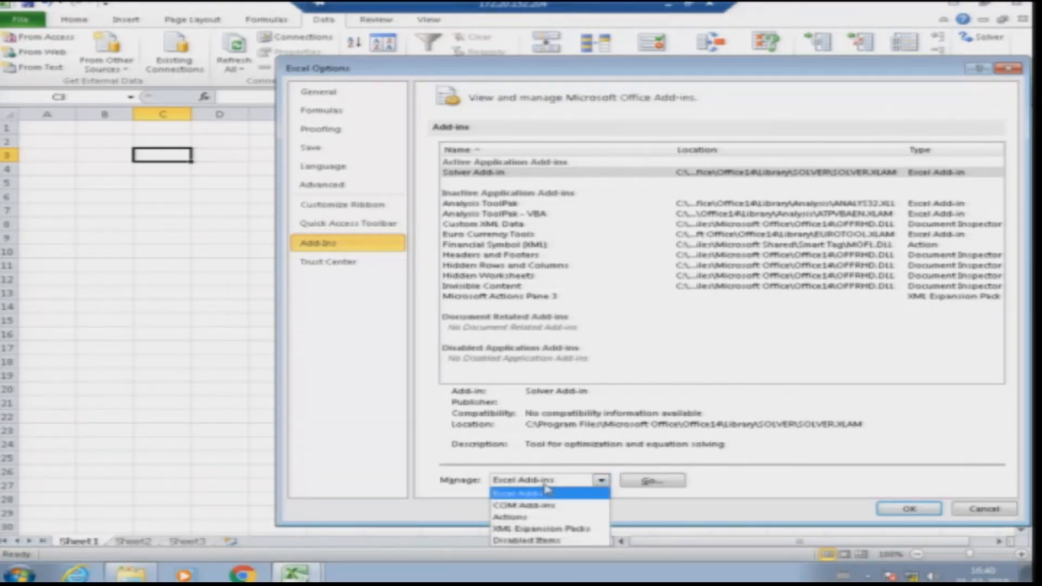
left_click(625, 471)
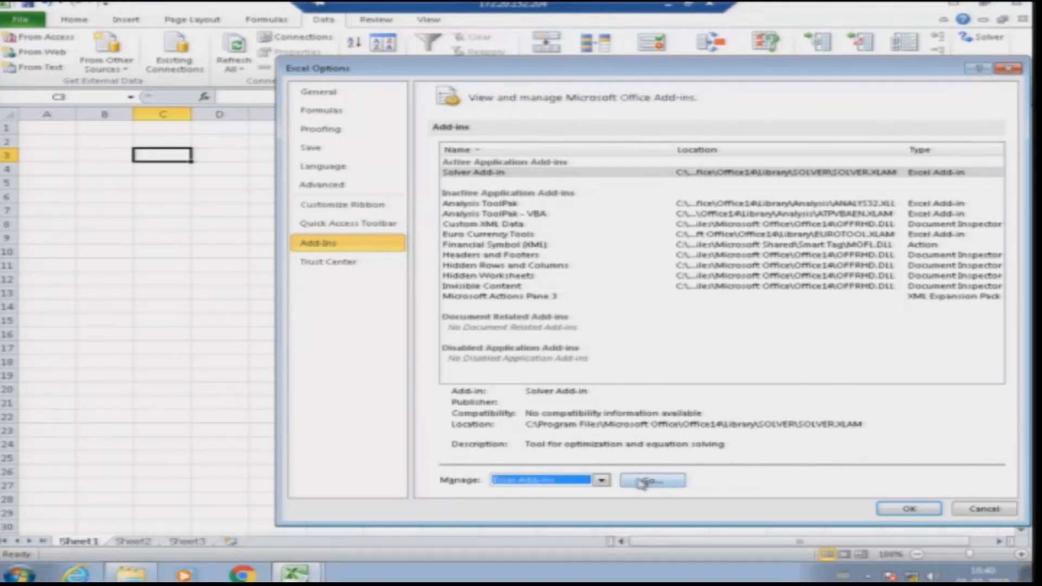
left_click(641, 482)
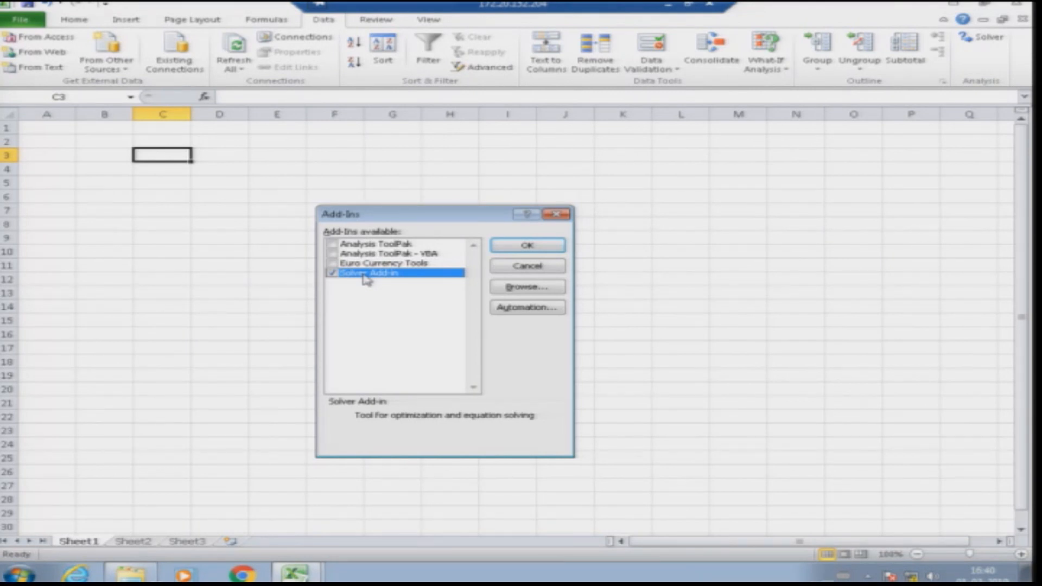
left_click(510, 245)
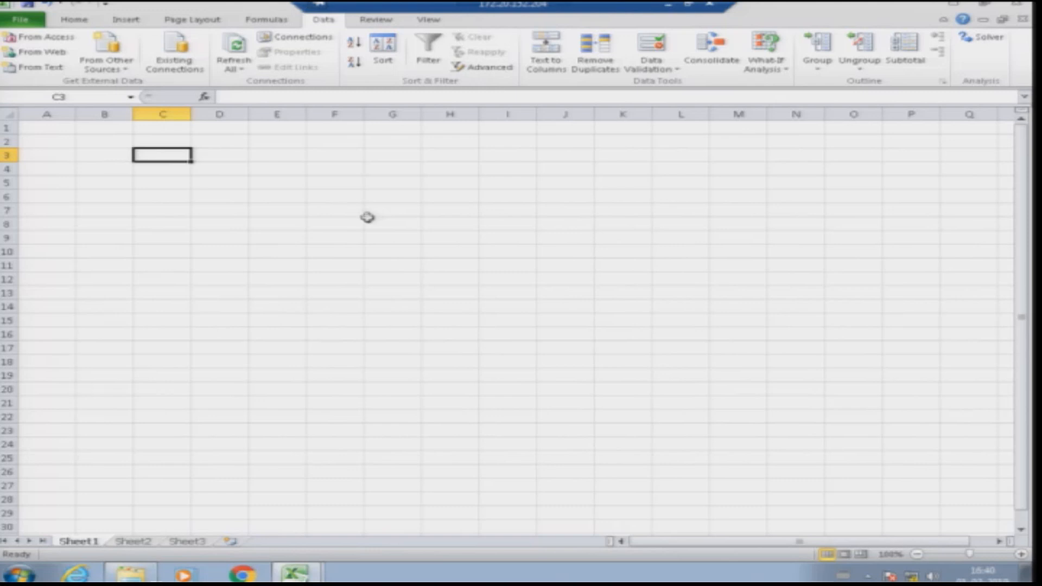
- Open the Solver Parameters dialog to view it, and close it without solving
left_click(984, 39)
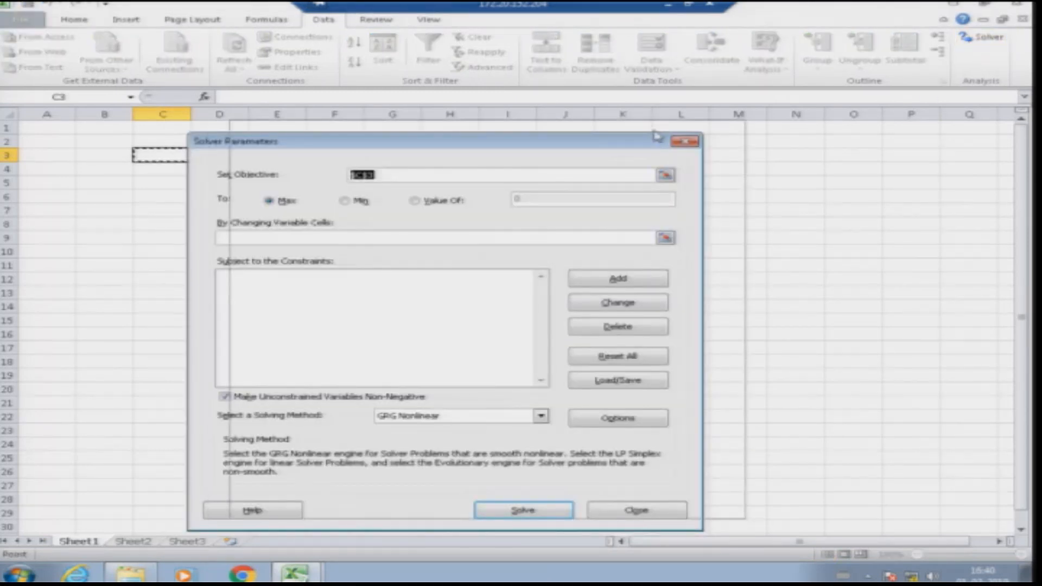
left_click_drag(612, 150, 656, 136)
key("Escape")
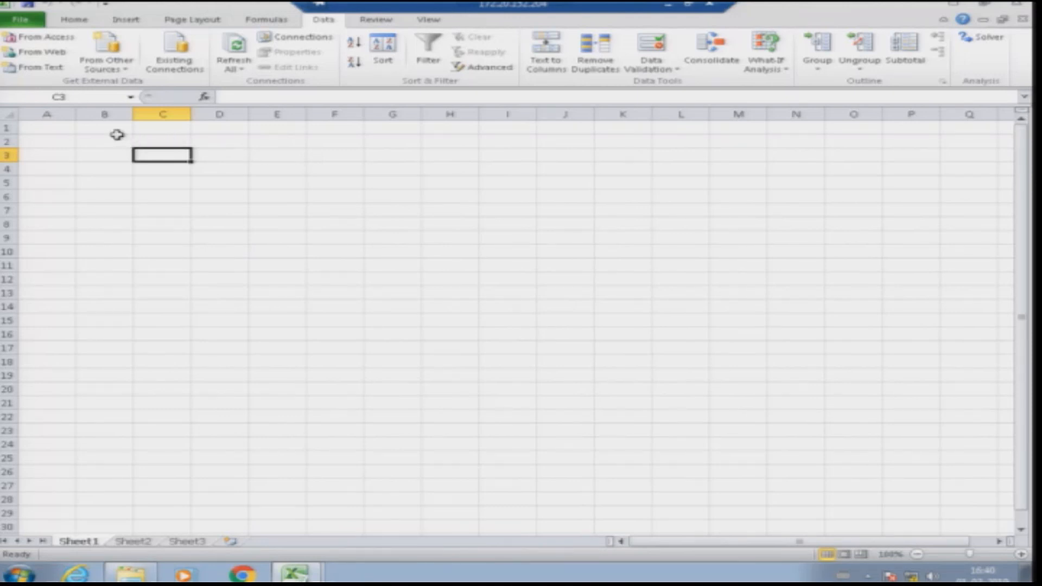
- Copy the college-trip problem statement from the optimizedTrip_Lec5 workbook into cell A1 of the new workbook
left_click(301, 577)
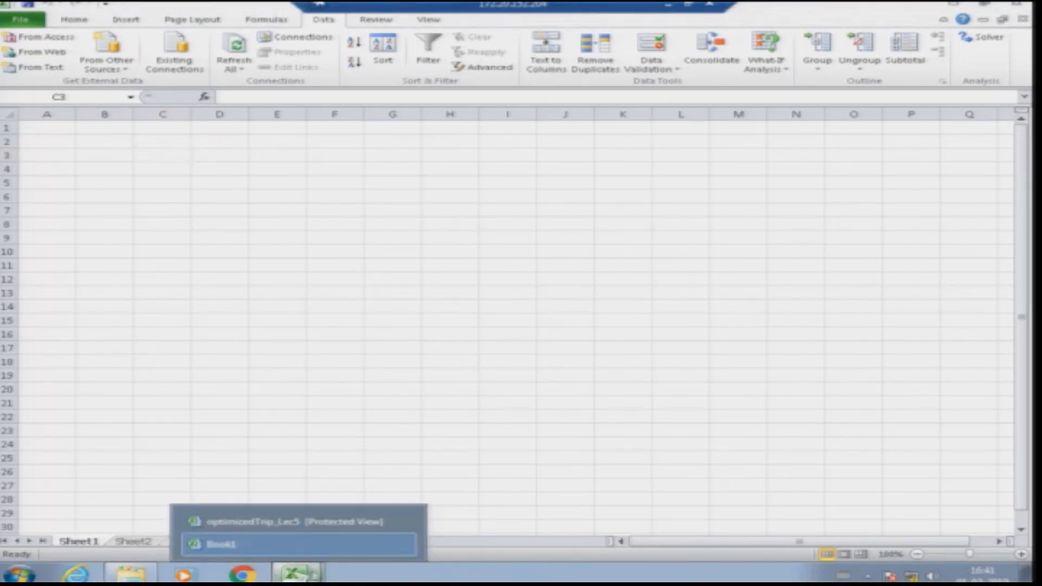
left_click(299, 522)
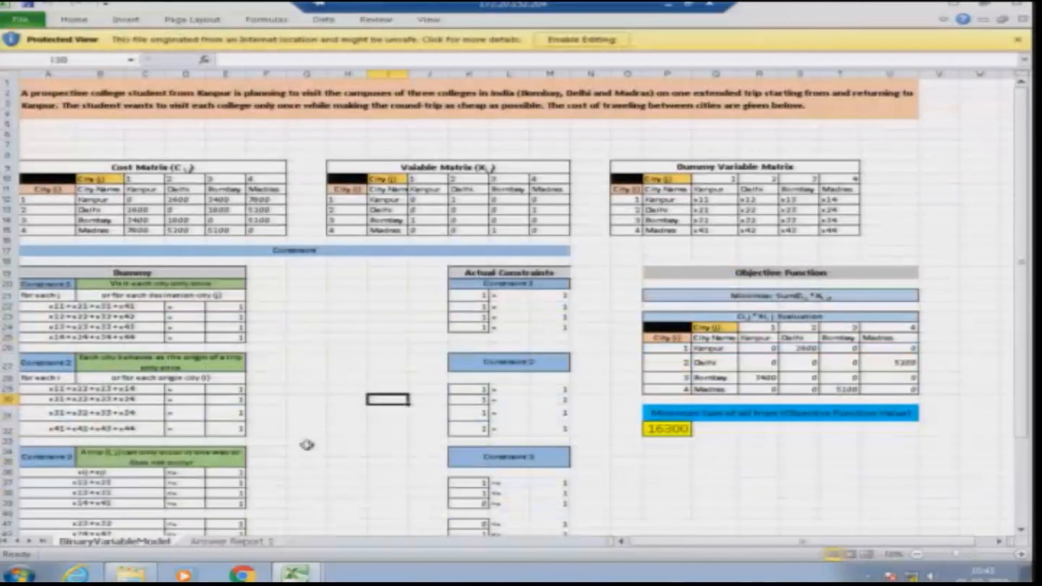
left_click(194, 102)
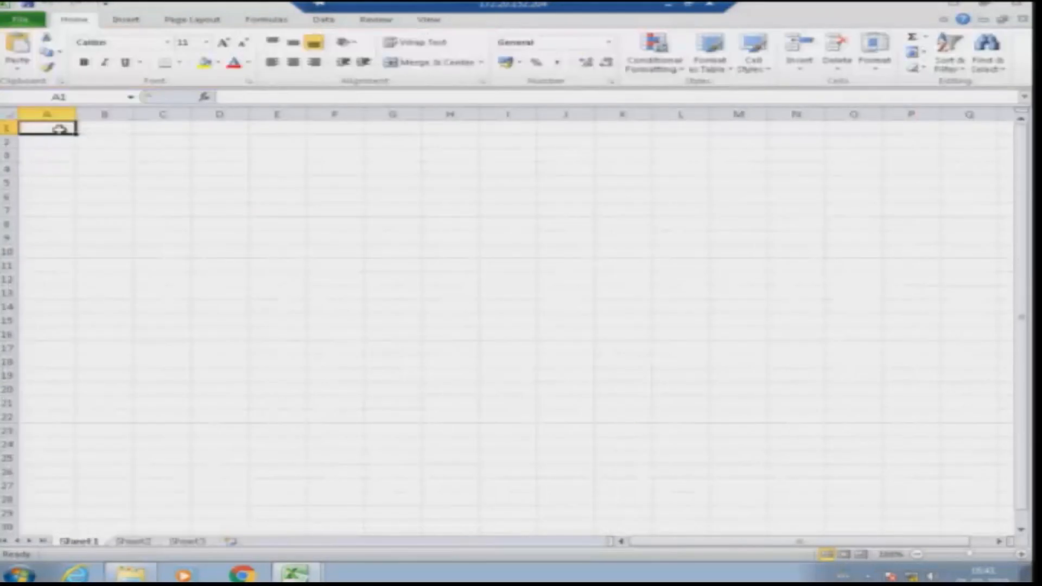
key("ctrl+v")
left_click(140, 182)
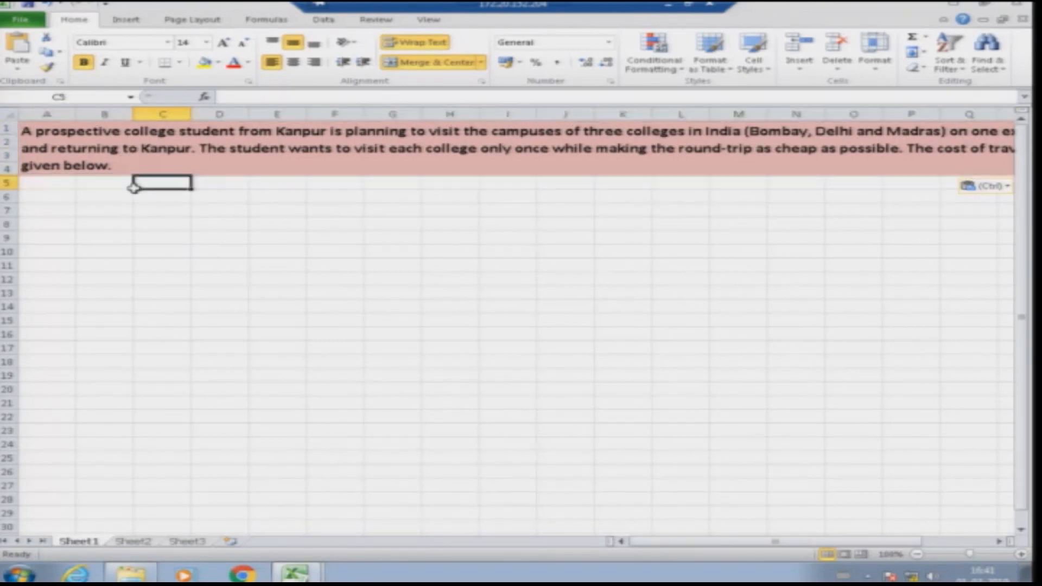
- Copy the whole Cost Matrix table, A9 to F15, in the optimizedTrip_Lec5 workbook
mouse_move(296, 573)
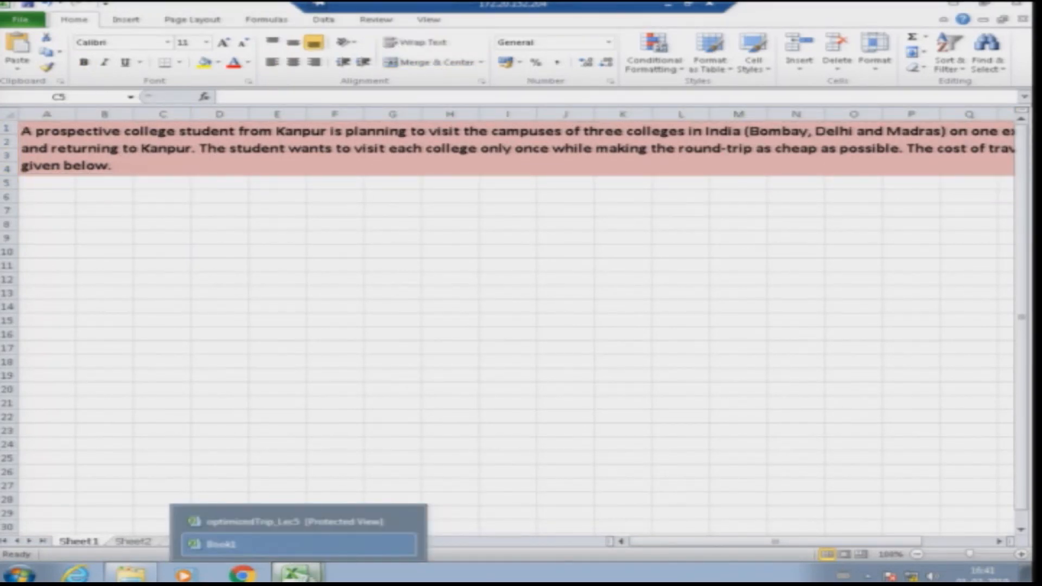
left_click(288, 521)
left_click(62, 167)
left_click(99, 212)
left_click(101, 230)
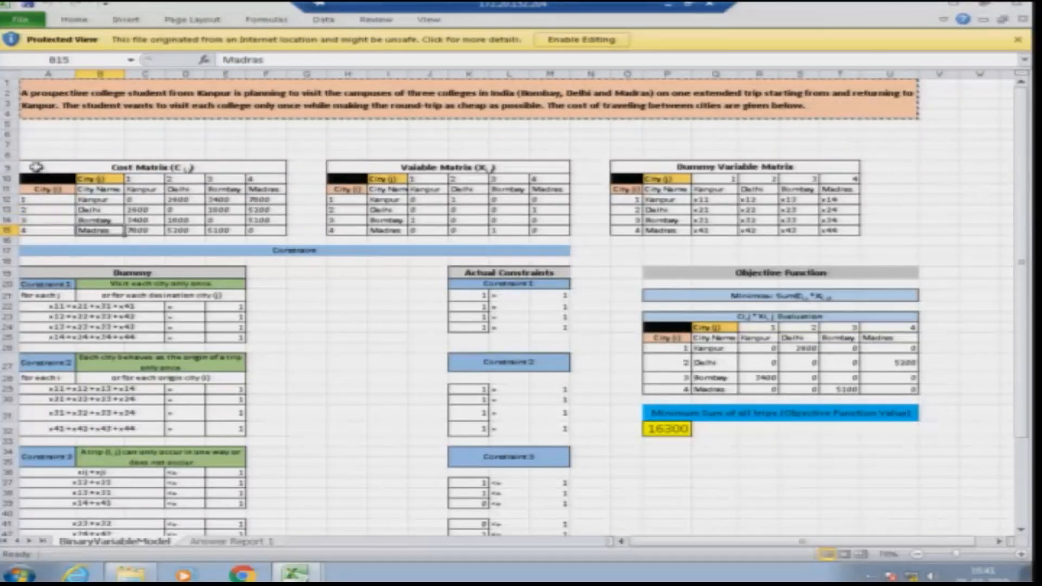
left_click(35, 167)
left_click_drag(35, 166, 40, 232)
left_click(47, 240)
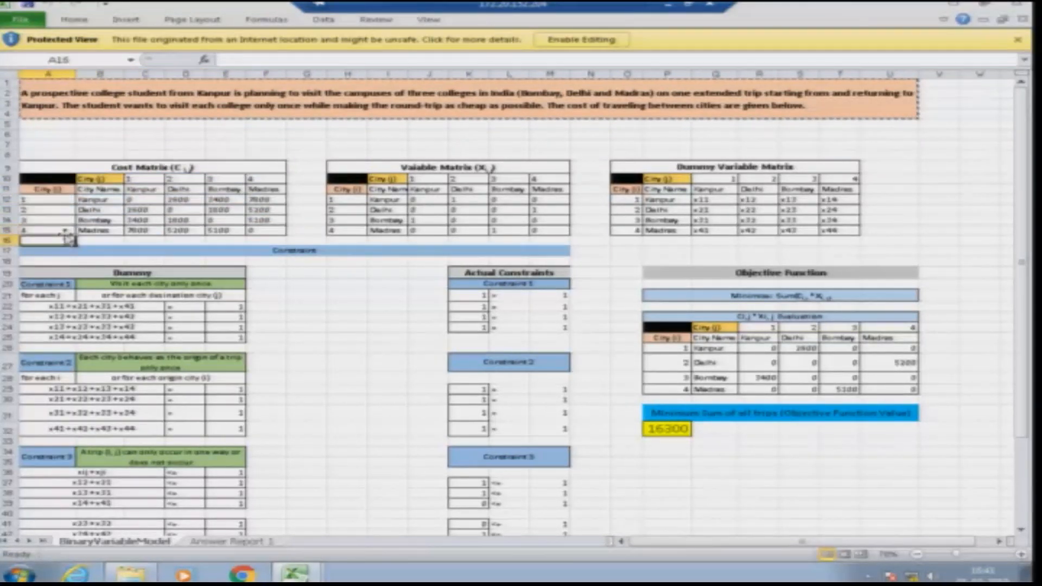
left_click_drag(34, 166, 57, 182)
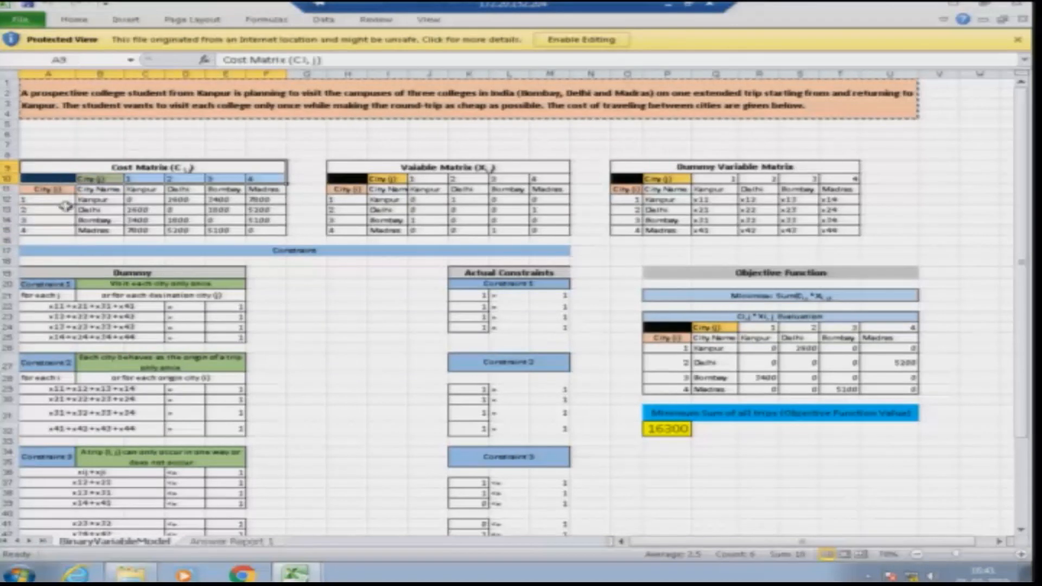
key("shift+Down")
key("shift+Down")
key("shift+Down")
key("shift+Down")
key("shift+Down")
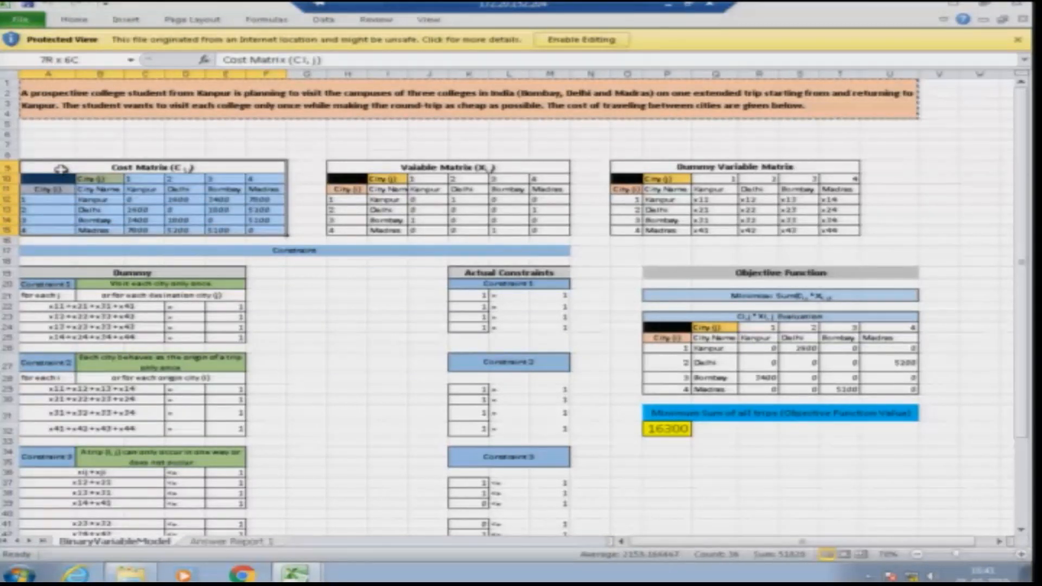
key("ctrl+c")
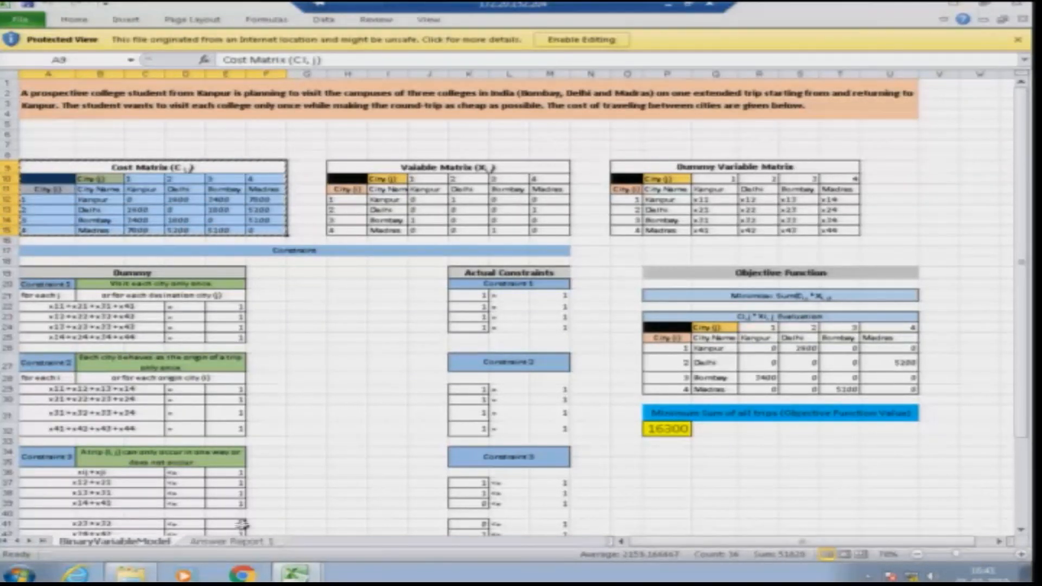
- Paste the copied Cost Matrix table into Book1 starting at cell A7
left_click(295, 572)
left_click(214, 544)
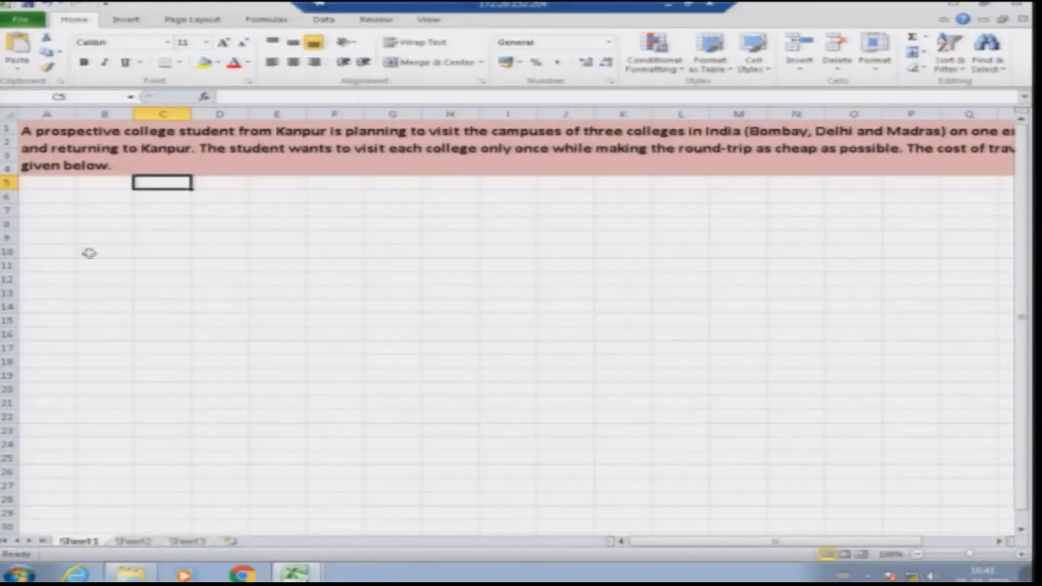
left_click(41, 206)
key("ctrl+v")
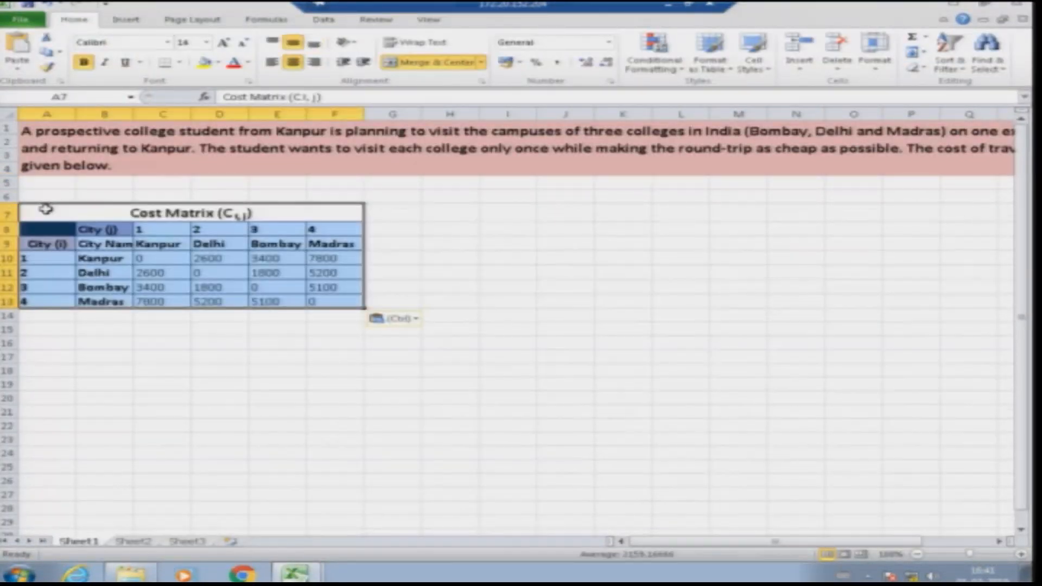
left_click(209, 355)
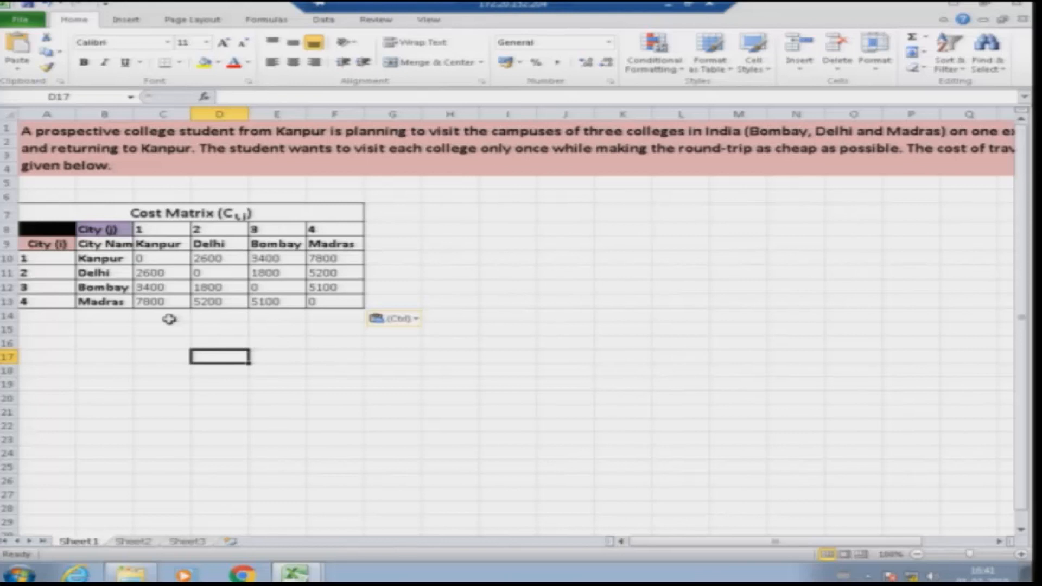
left_click(253, 397)
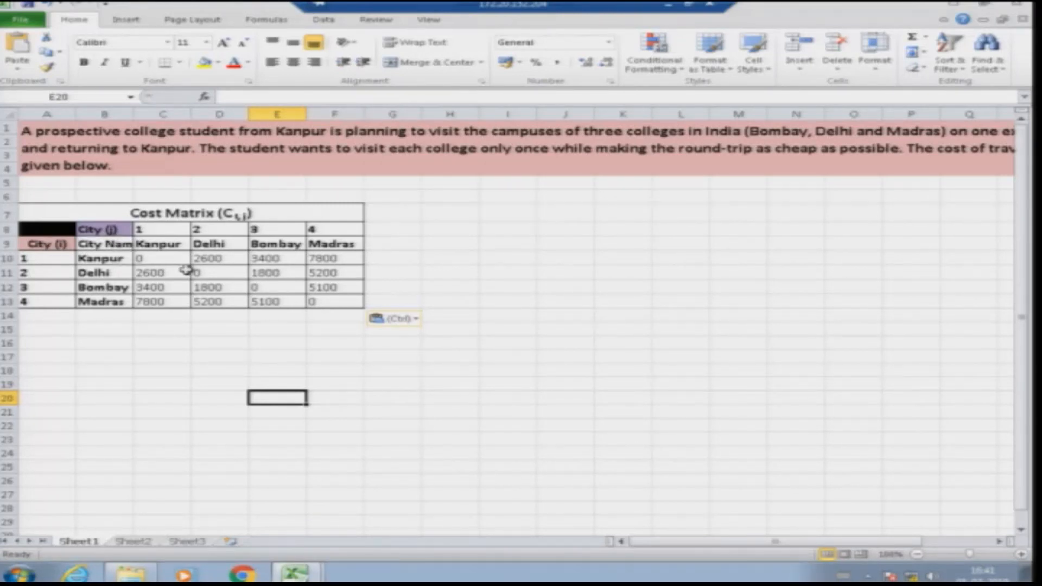
left_click(238, 343)
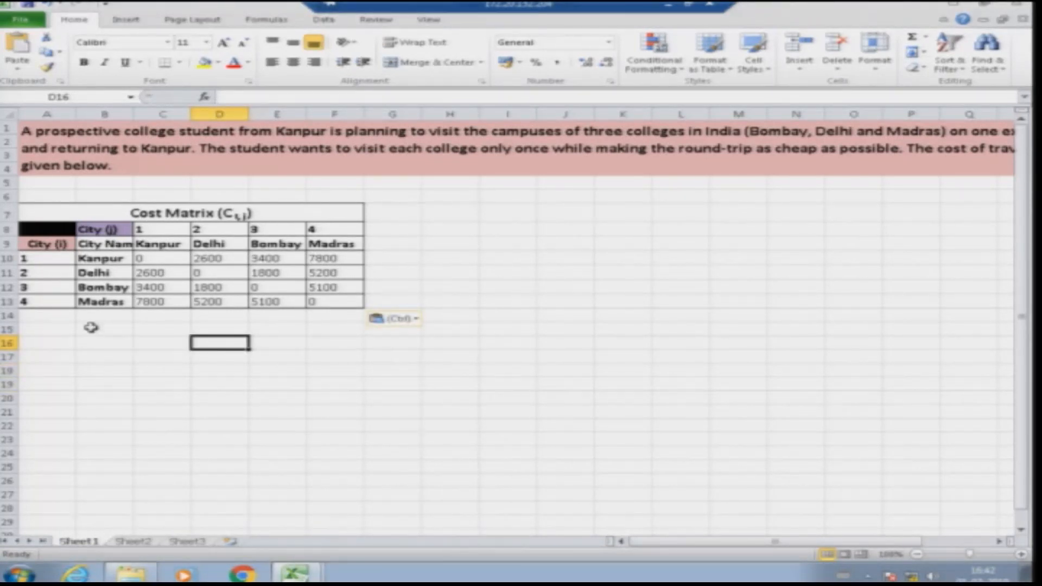
left_click(123, 342)
left_click(166, 341)
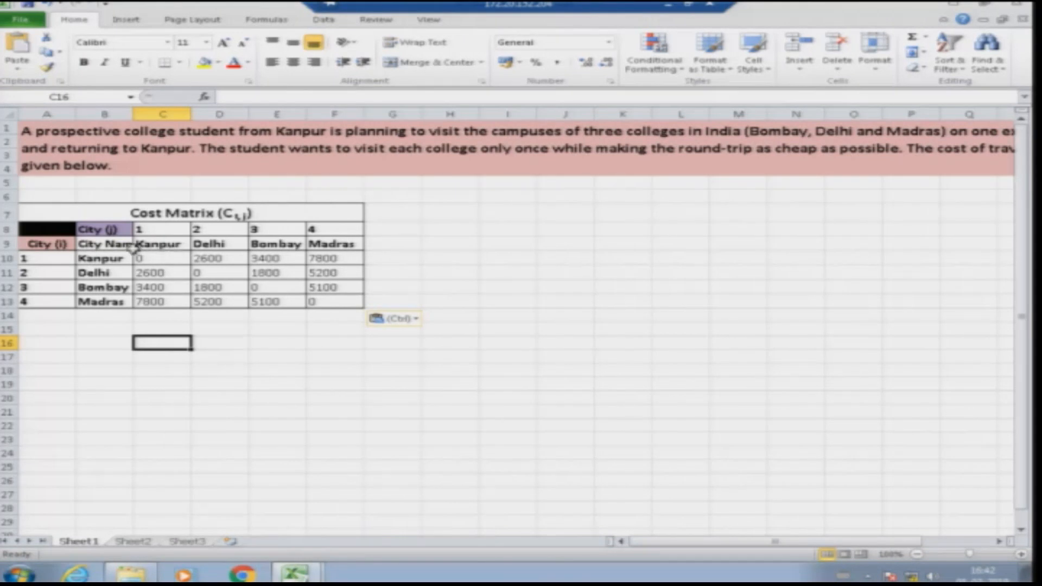
- Enter the heading "Dummy Variable Matrix" in cell H7, beside the Cost Matrix
left_click(452, 213)
type("Du")
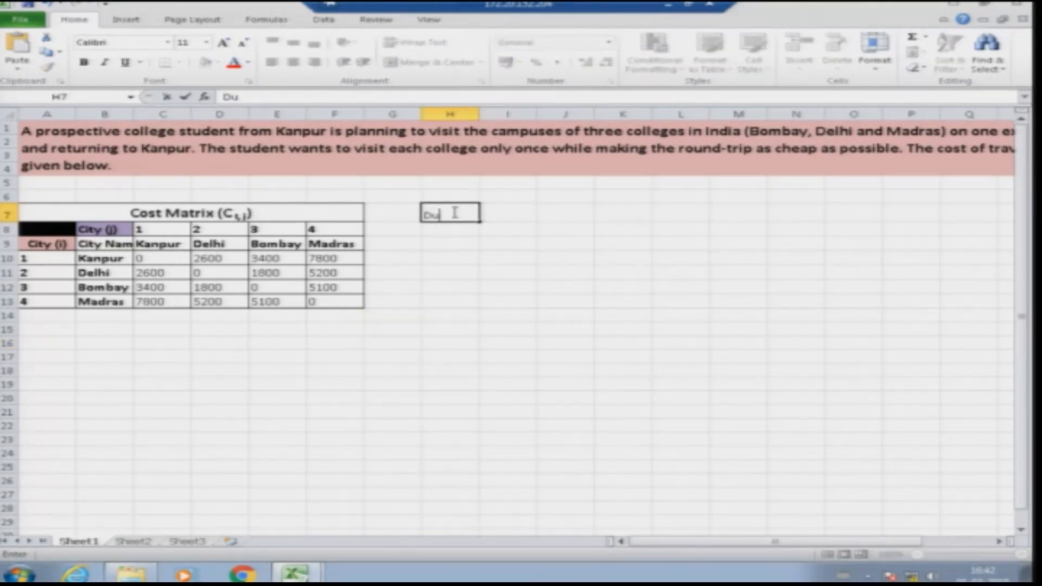
type("mmy Variable Mat")
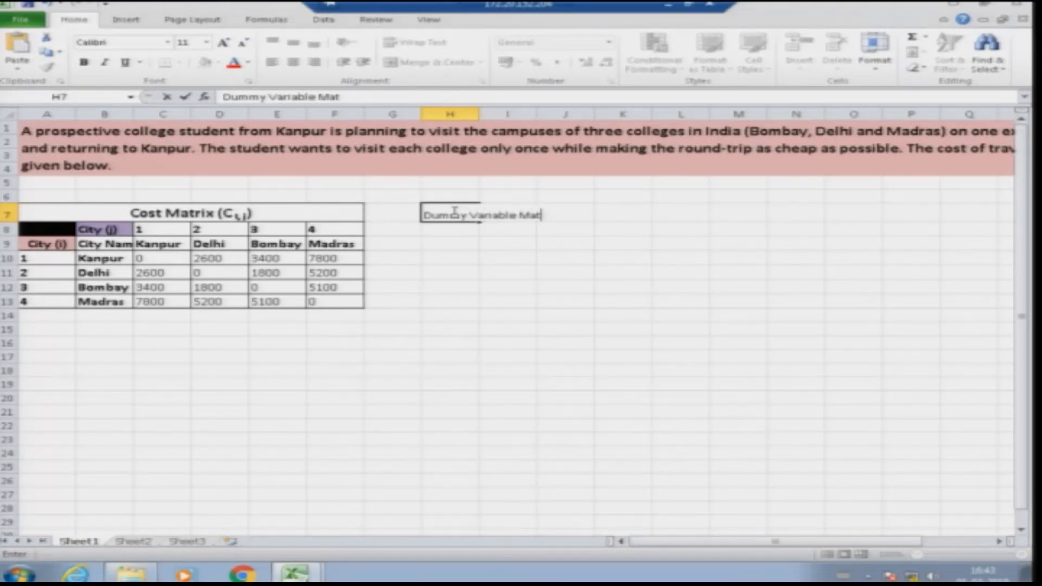
type("rix")
key("Return")
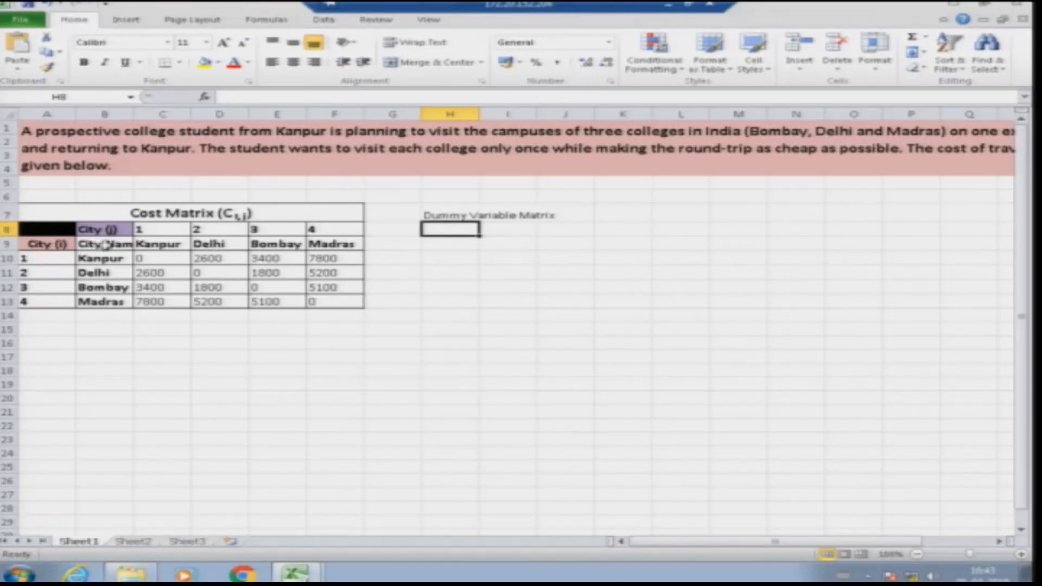
- Copy the City Name column of the Cost Matrix, B9 to B13, into column H starting at cell H8
left_click_drag(108, 246, 103, 300)
key("ctrl+c")
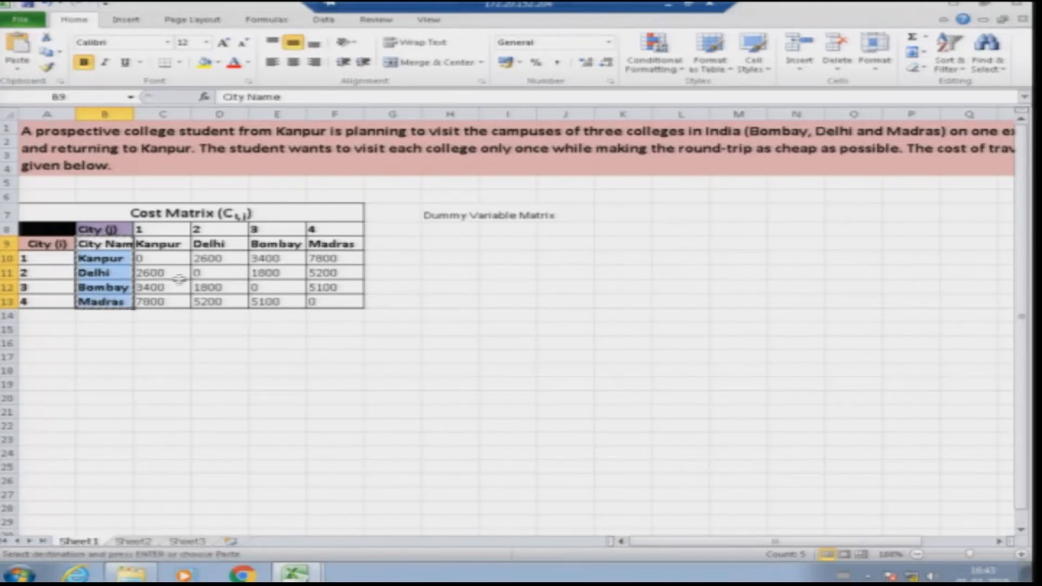
left_click(461, 230)
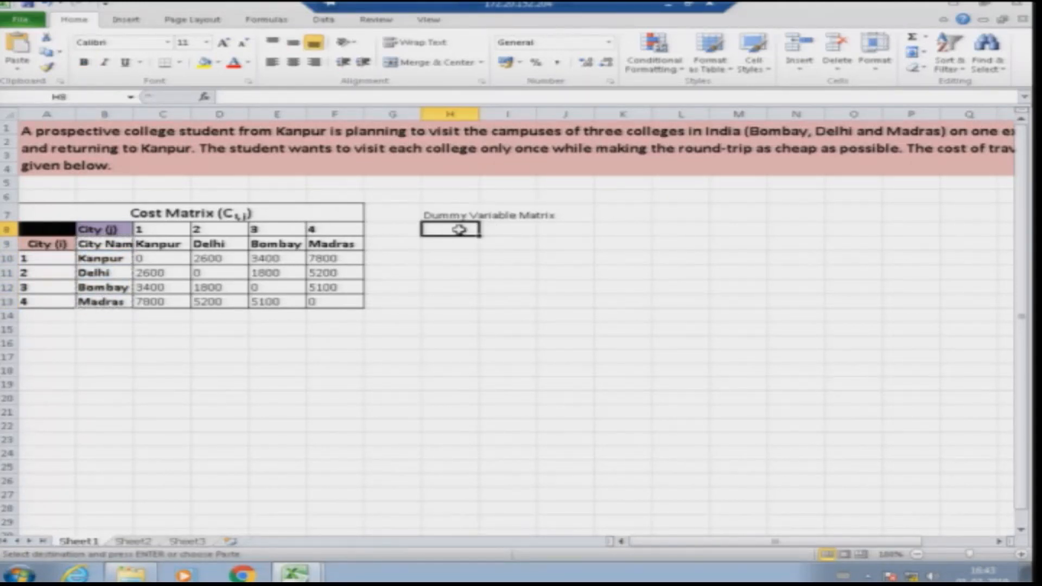
key("ctrl+v")
- Copy the four city name headings, C9 to F9, from the Cost Matrix into row 8 starting at cell I8
left_click_drag(156, 246, 328, 242)
key("ctrl+c")
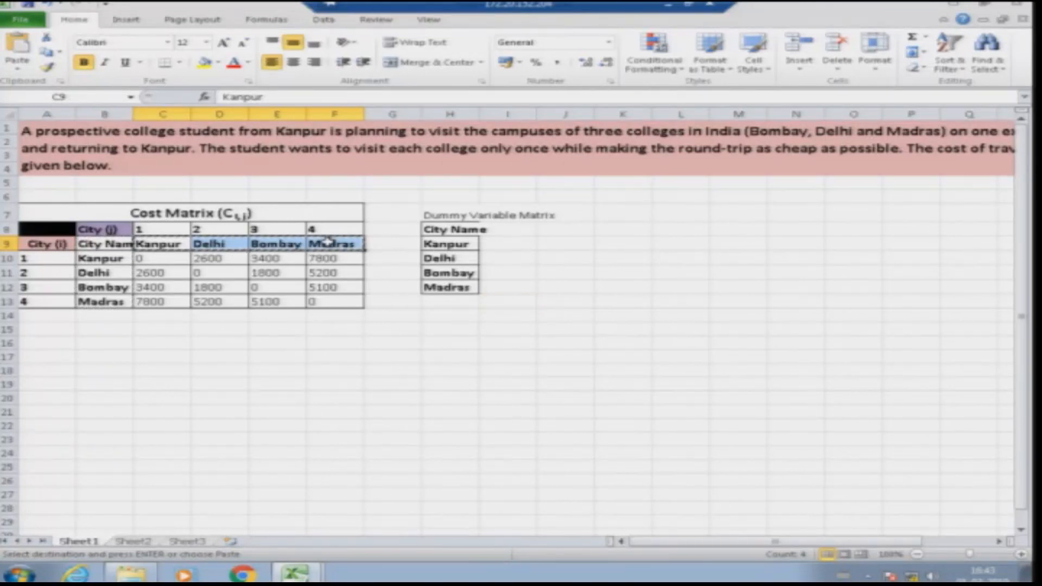
left_click(501, 228)
key("ctrl+v")
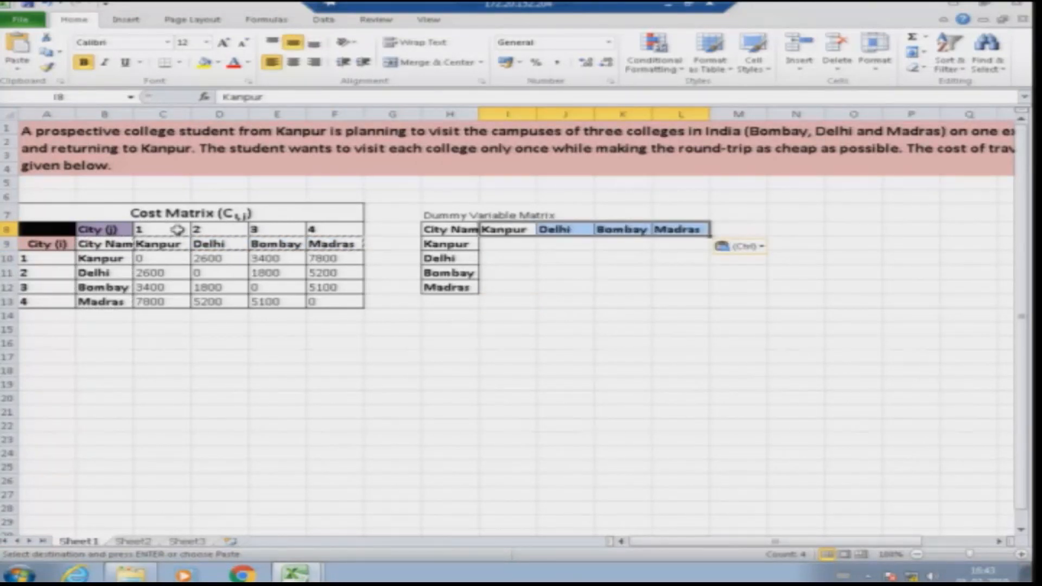
left_click_drag(144, 229, 231, 227)
left_click_drag(326, 228, 327, 227)
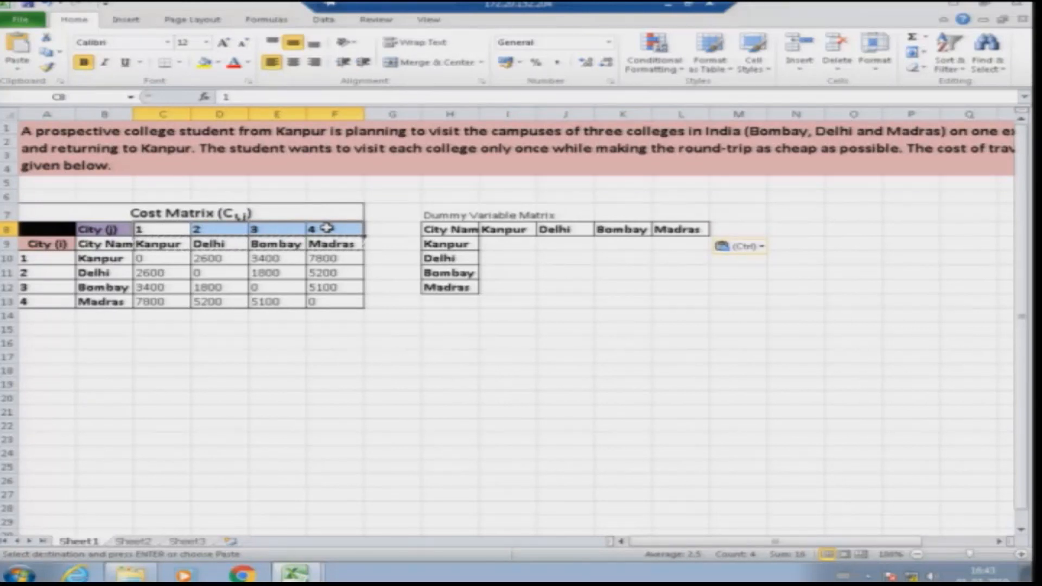
key("ctrl+c")
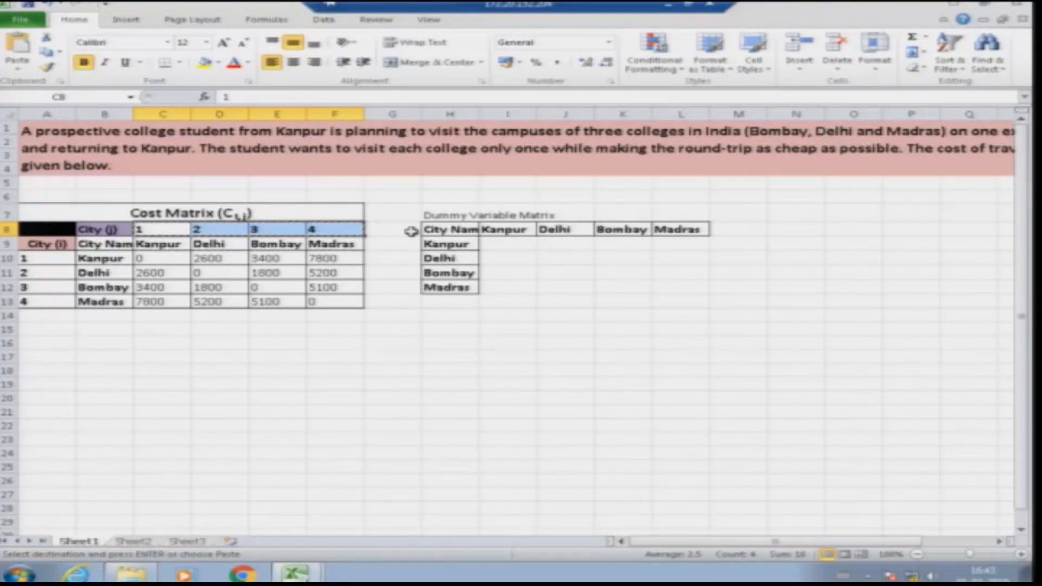
left_click(409, 229)
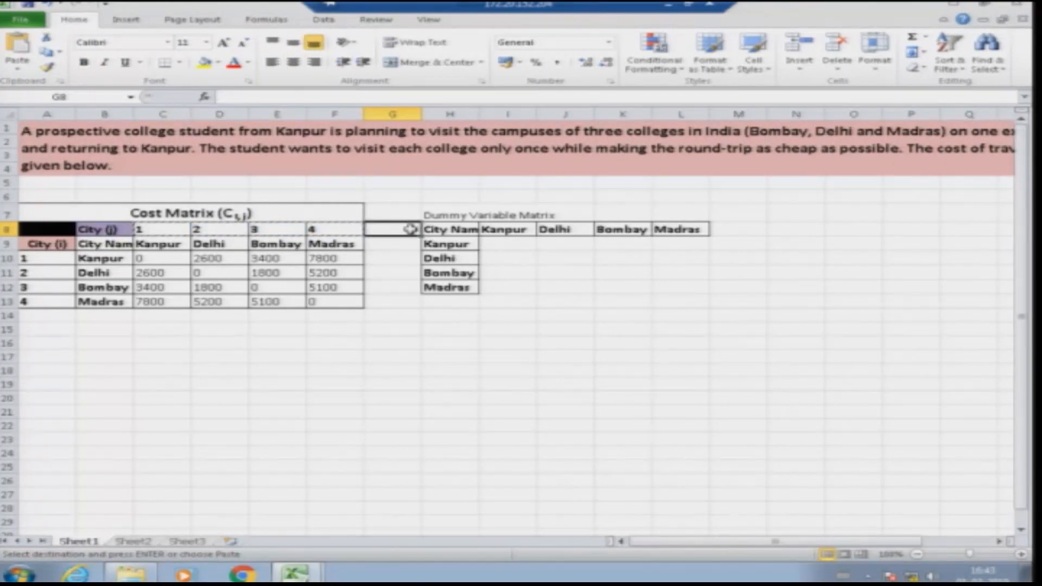
key("ctrl+v")
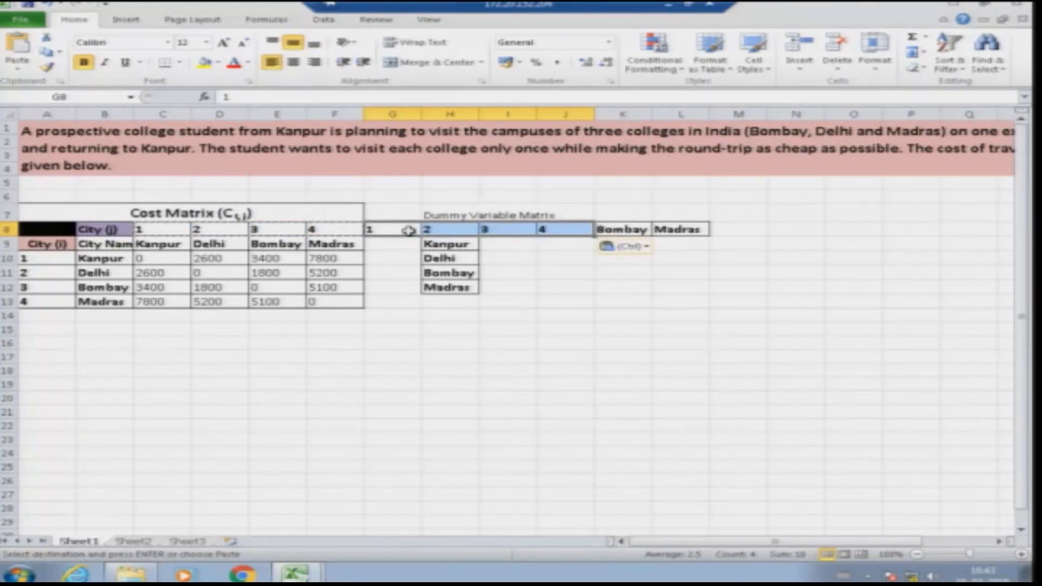
key("ctrl+z")
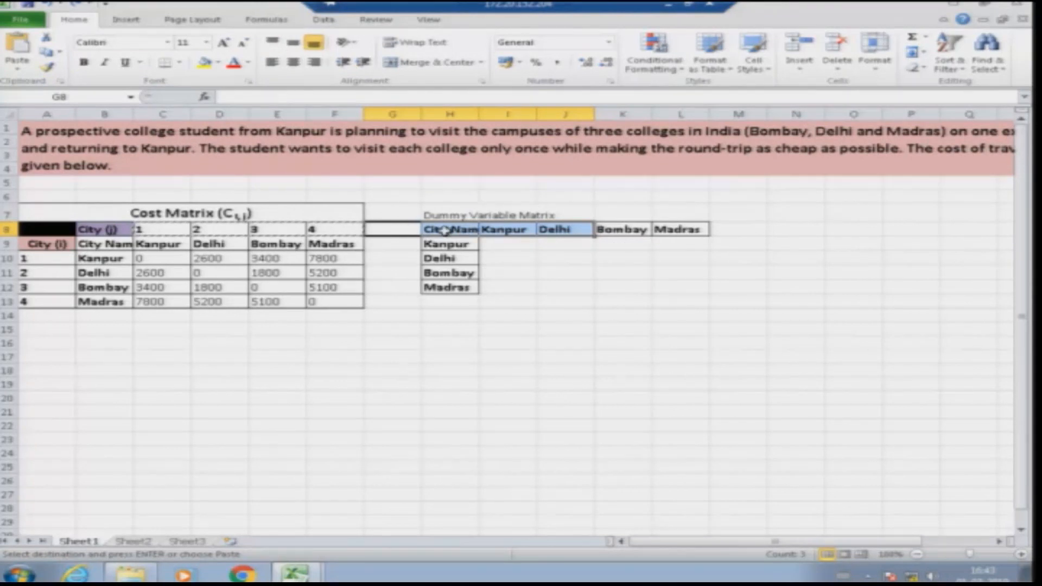
- Move the city name block H8 to L12 one row down and one column right, so it starts at cell I9
left_click(442, 229)
left_click_drag(442, 229, 682, 281)
key("ctrl+c")
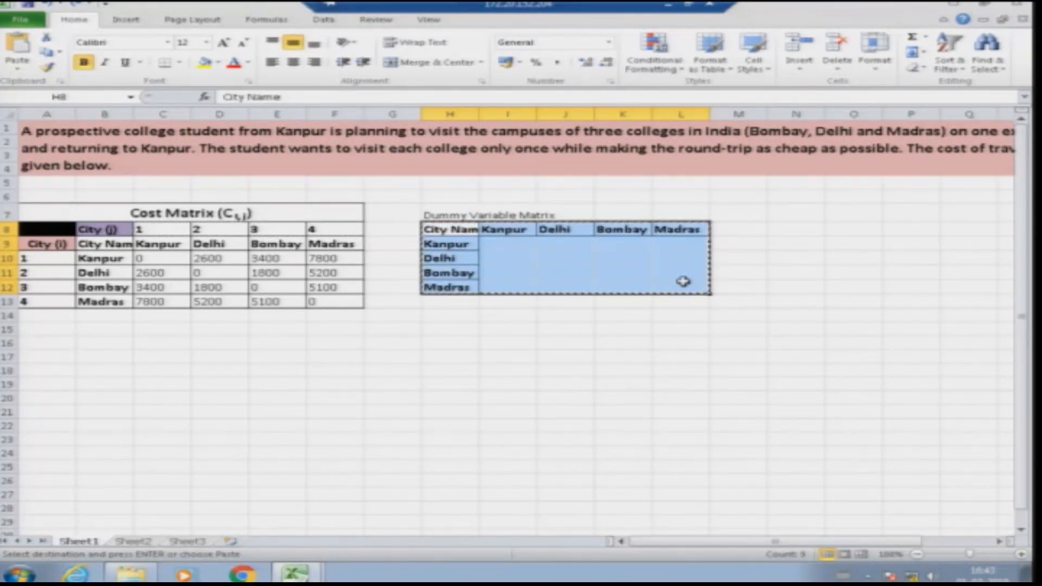
left_click(511, 244)
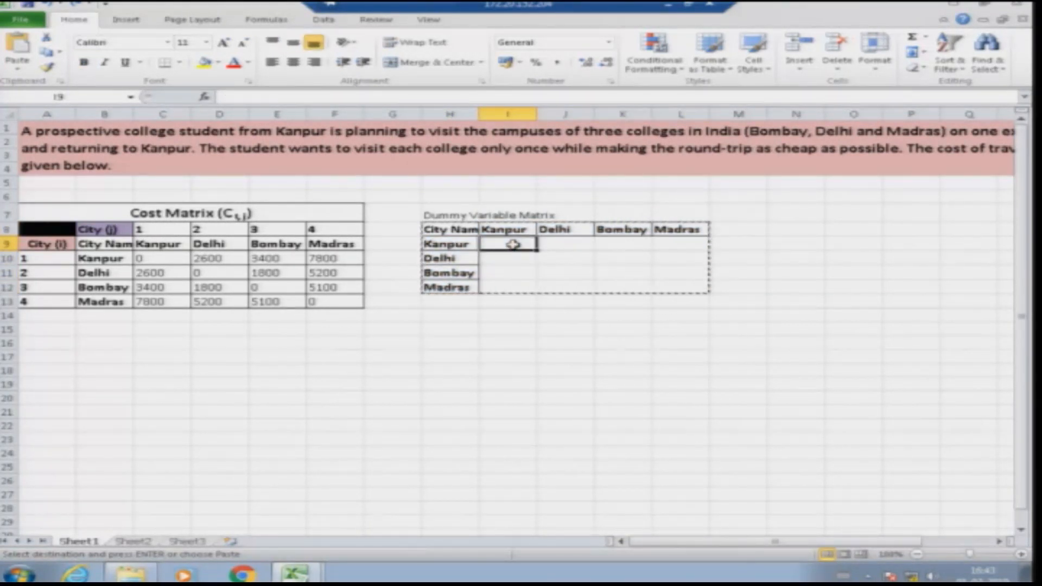
key("ctrl+v")
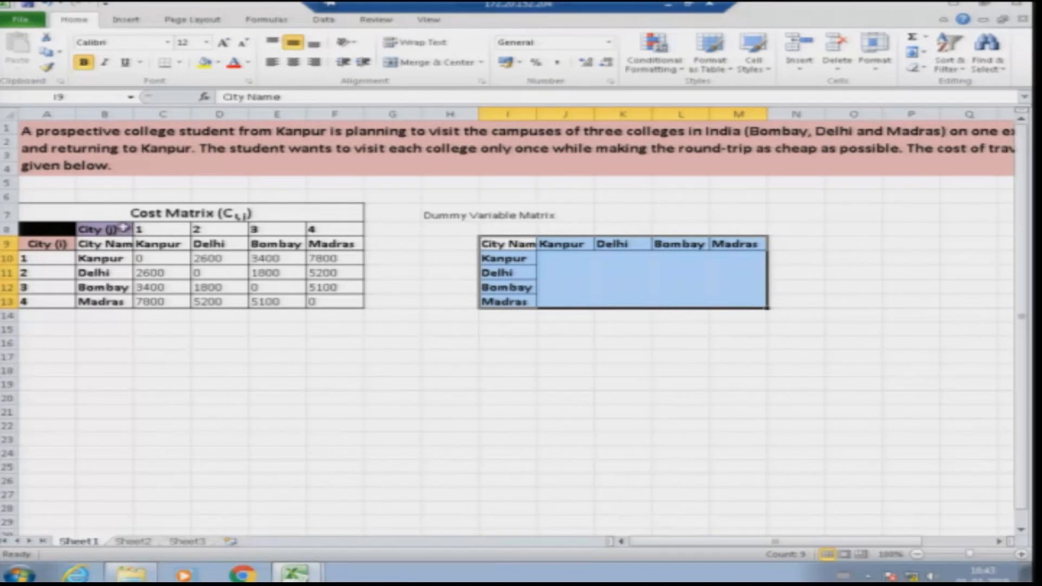
- Copy the City (j) number row of the Cost Matrix, A8 to F8, to the row starting at cell H8
left_click_drag(71, 228, 328, 230)
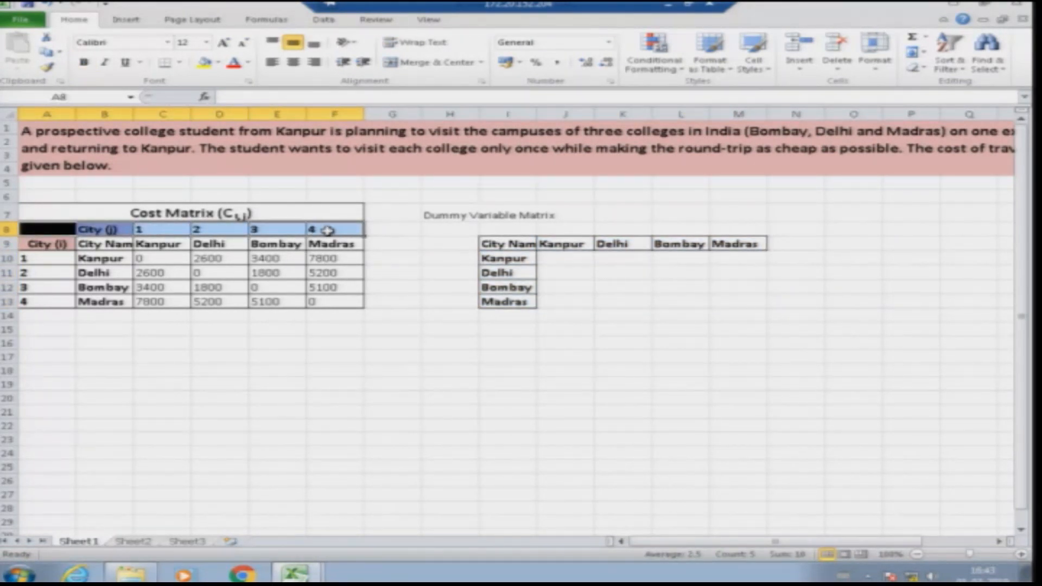
key("ctrl+c")
left_click(452, 228)
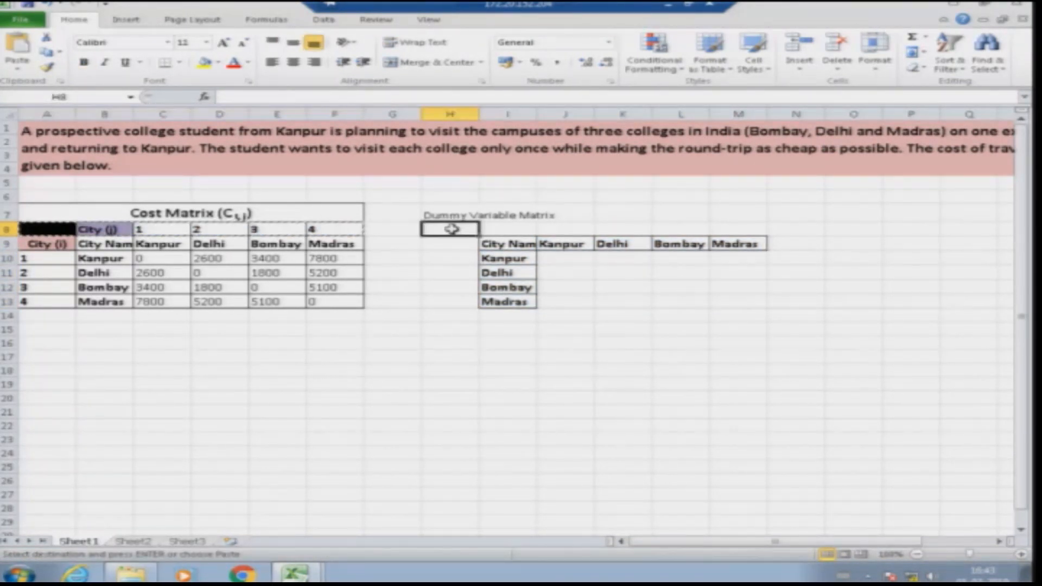
key("ctrl+v")
- Copy the City (i) column of the Cost Matrix, A9 to A13, to column H starting at cell H9
double_click(45, 244)
left_click_drag(45, 244, 48, 301)
left_click(97, 328)
left_click(44, 243)
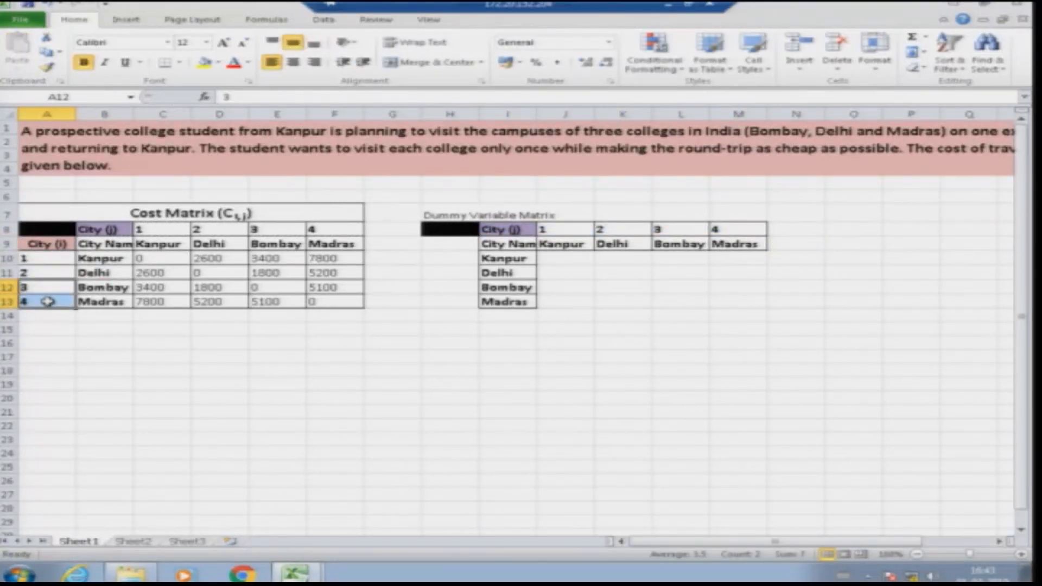
left_click(46, 243)
key("shift+Down")
key("shift+Down")
key("shift+Down")
key("shift+Down")
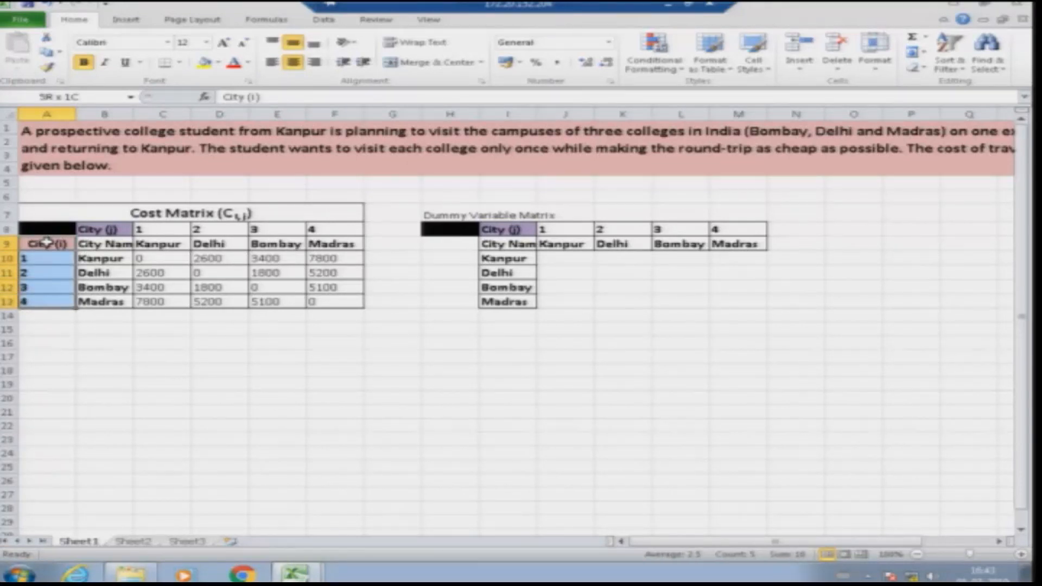
key("ctrl+c")
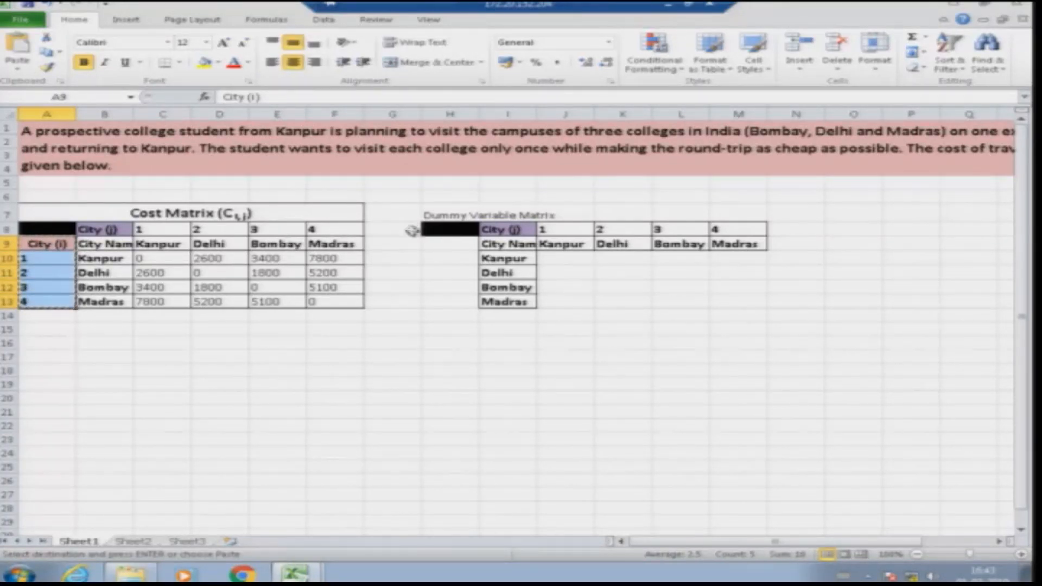
left_click(450, 244)
key("ctrl+v")
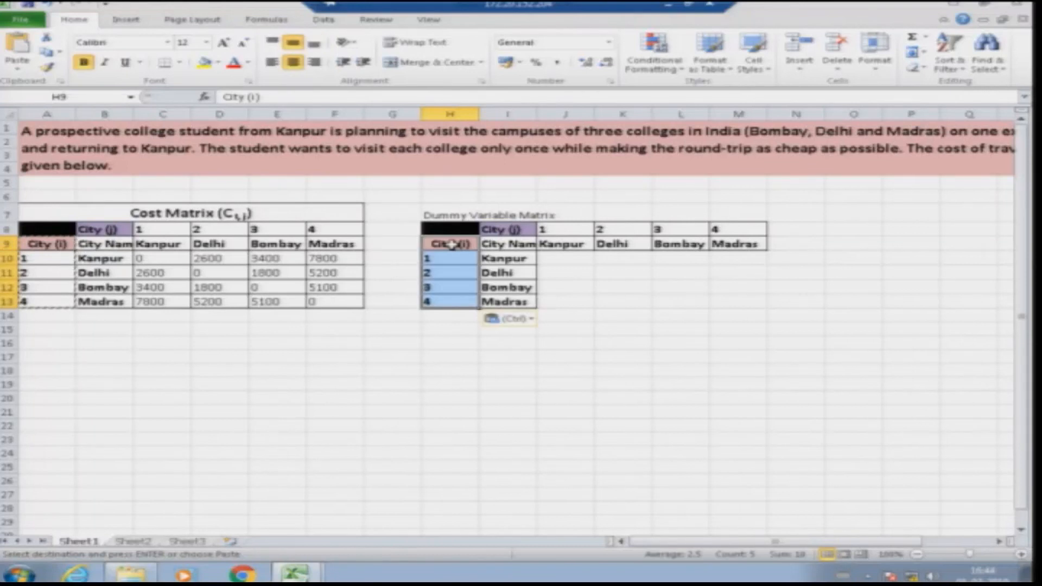
- Consult the Dummy Variable Matrix in the optimizedTrip_Lec5 workbook as a reference and return to the new workbook
left_click(564, 258)
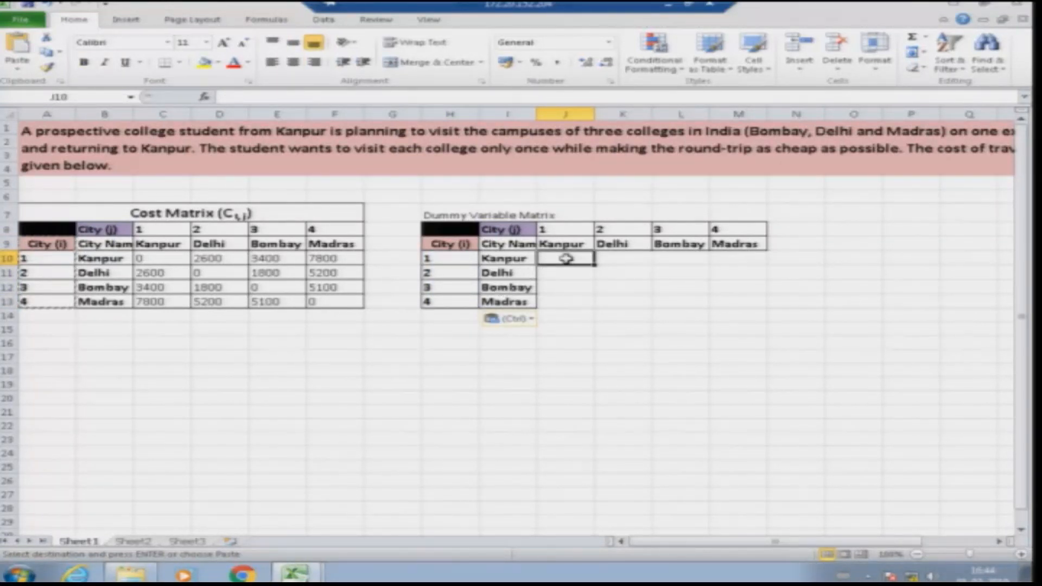
left_click(295, 572)
left_click(313, 522)
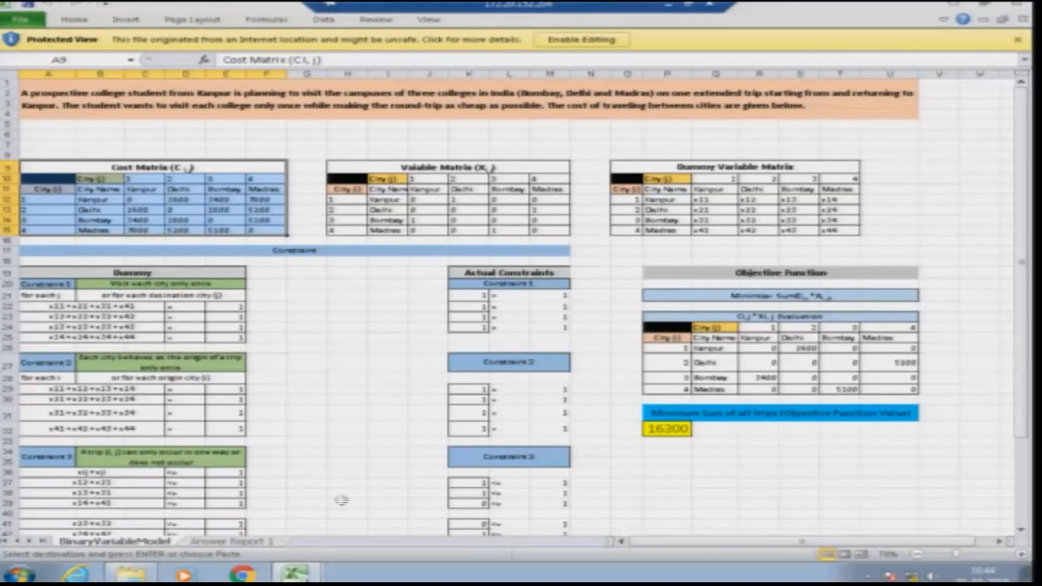
left_click(312, 570)
left_click(220, 544)
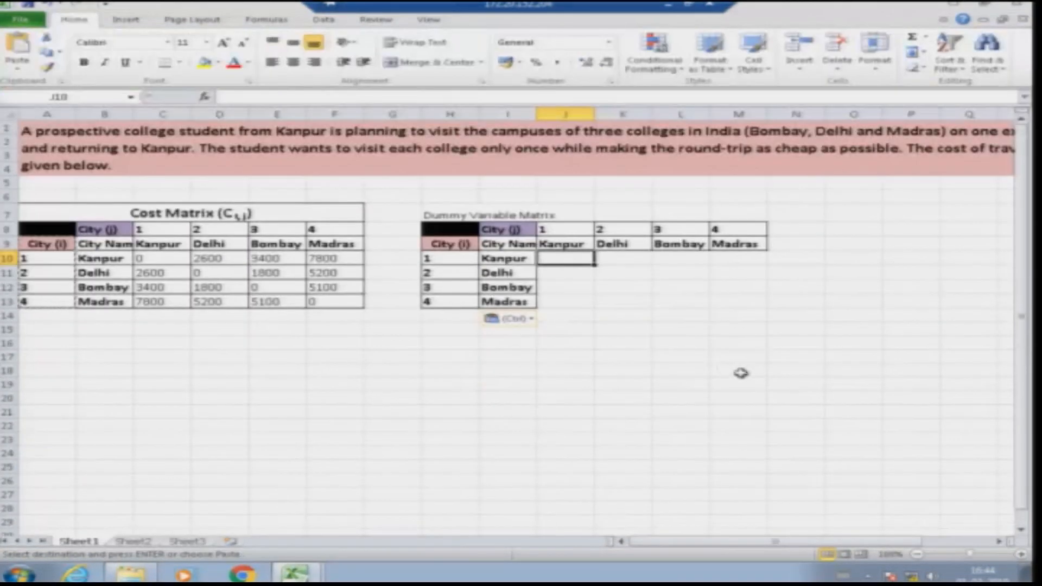
- Fill the Kanpur row of the Dummy Variable Matrix, J10 to M10, with x11, x12, x13 and x14
left_click(574, 258)
type("x11")
key("Tab")
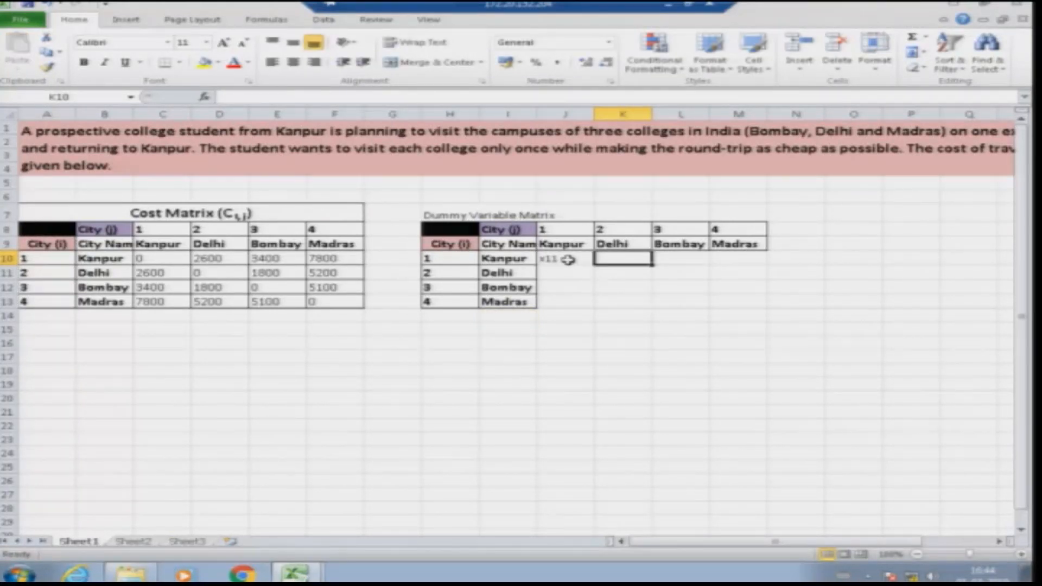
type("x12")
key("Tab")
type("x")
key("Tab")
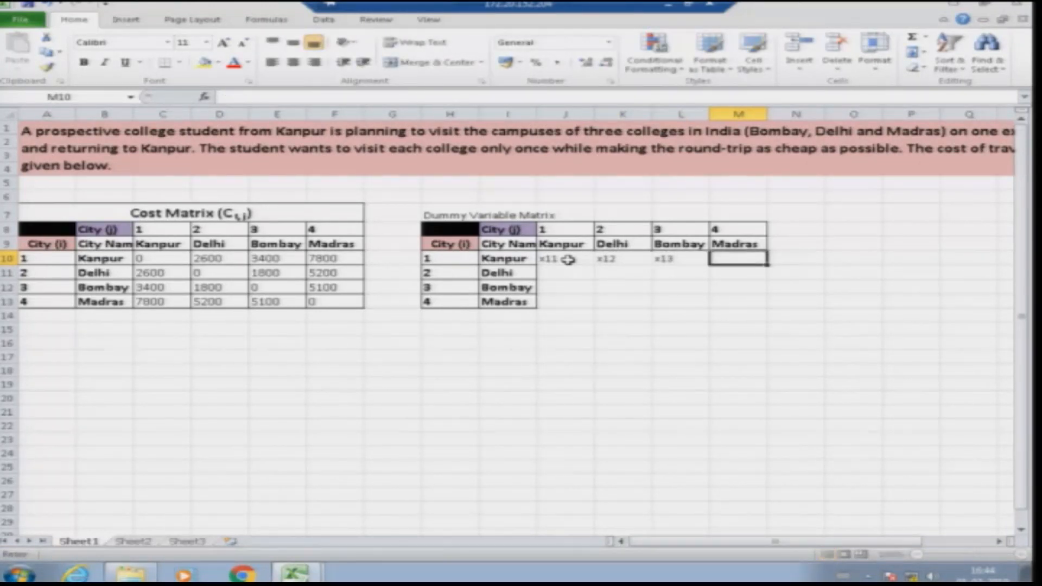
type("x21")
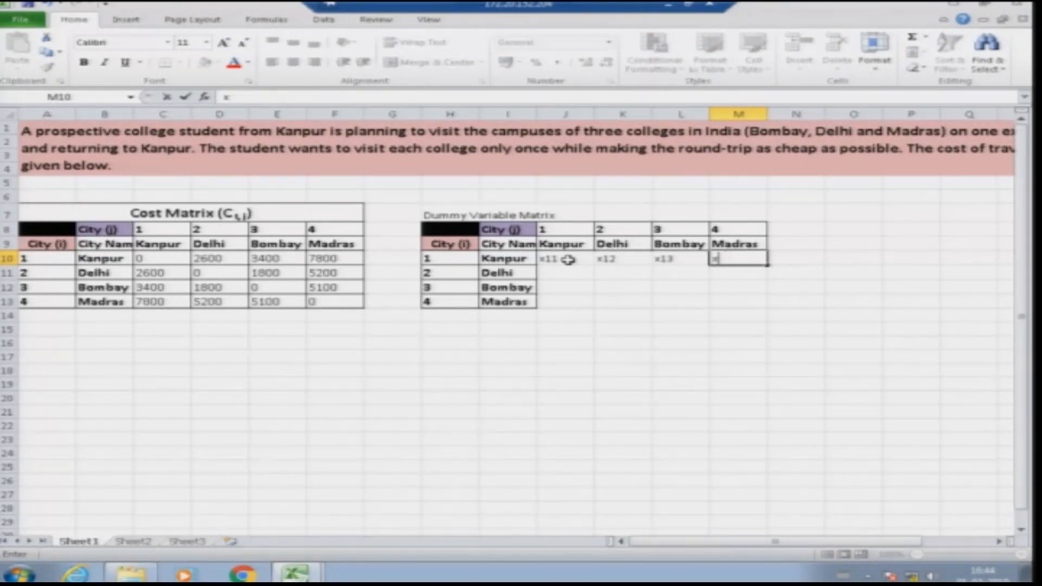
key("Return")
- Fill the Delhi row of the Dummy Variable Matrix, J11 to M11, with x21, x22, x23 and x24
key("Left")
key("Left")
key("Left")
key("Left")
key("Right")
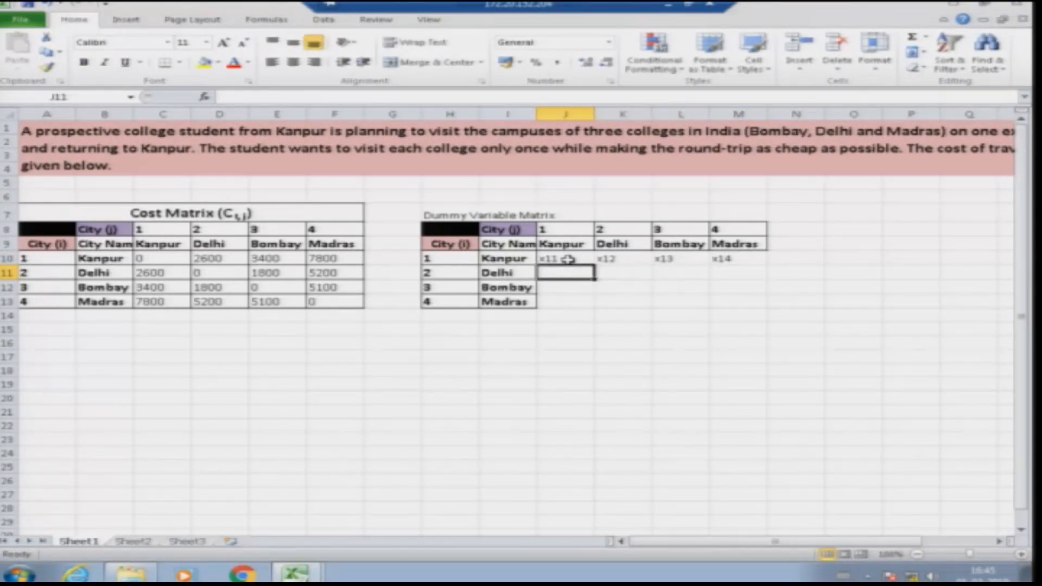
type("x21")
key("Tab")
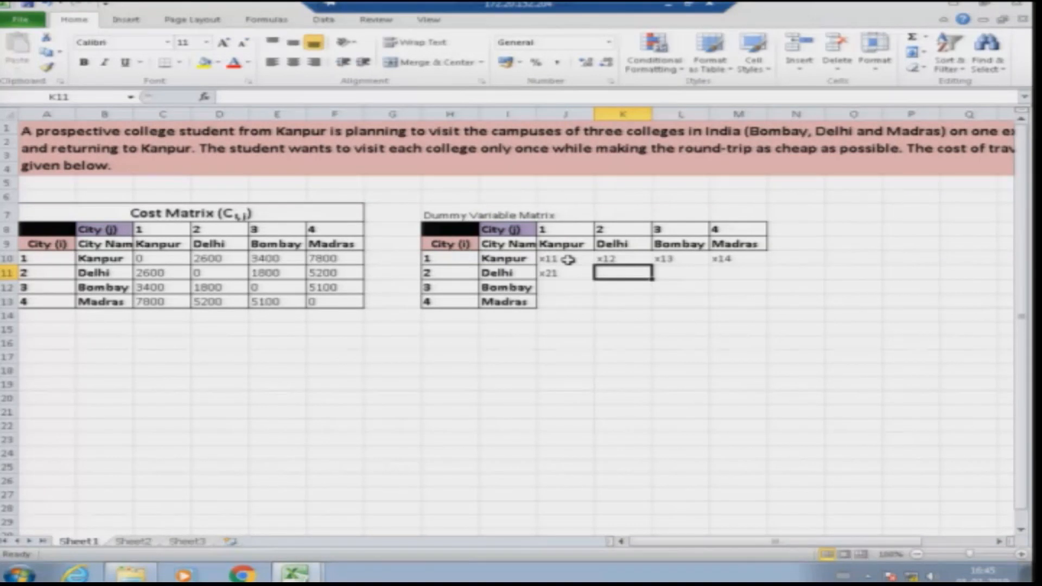
type("x22")
key("Tab")
type("x")
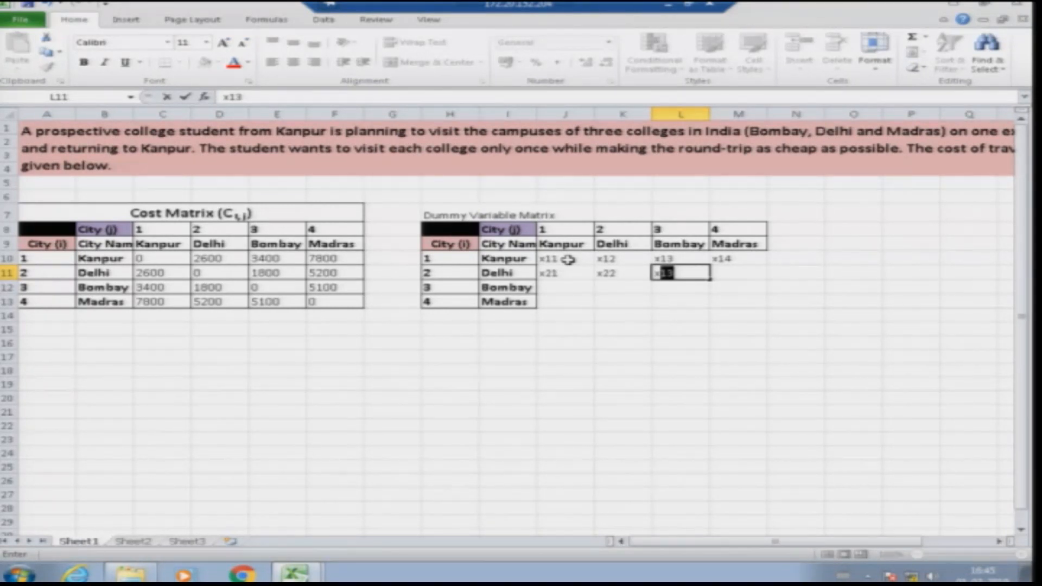
type("23")
key("Tab")
type("x24")
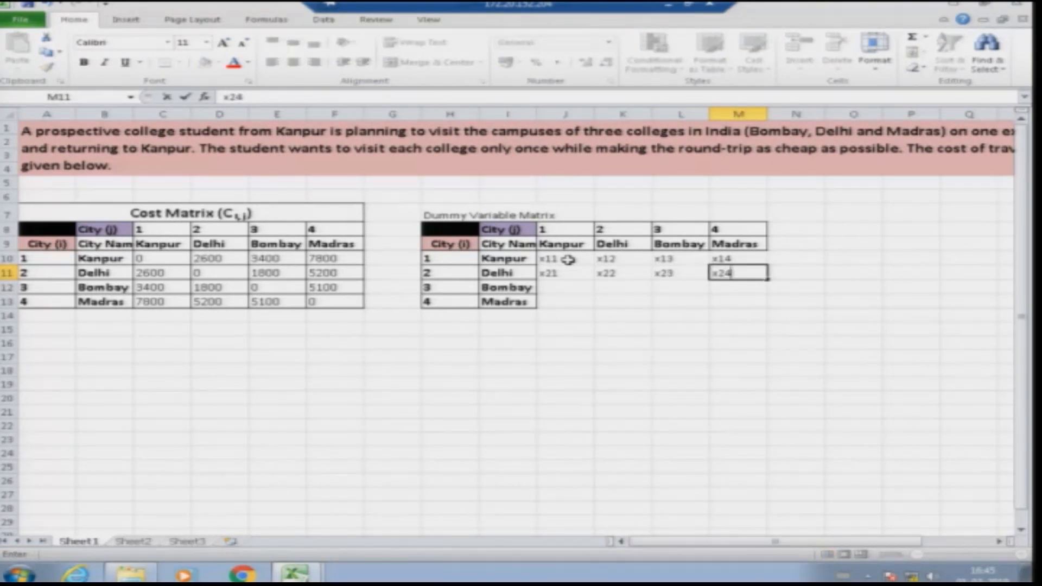
key("Return")
- Fill the Bombay row of the Dummy Variable Matrix, J12 to M12, with x31, x32, x33 and x34
type("x31")
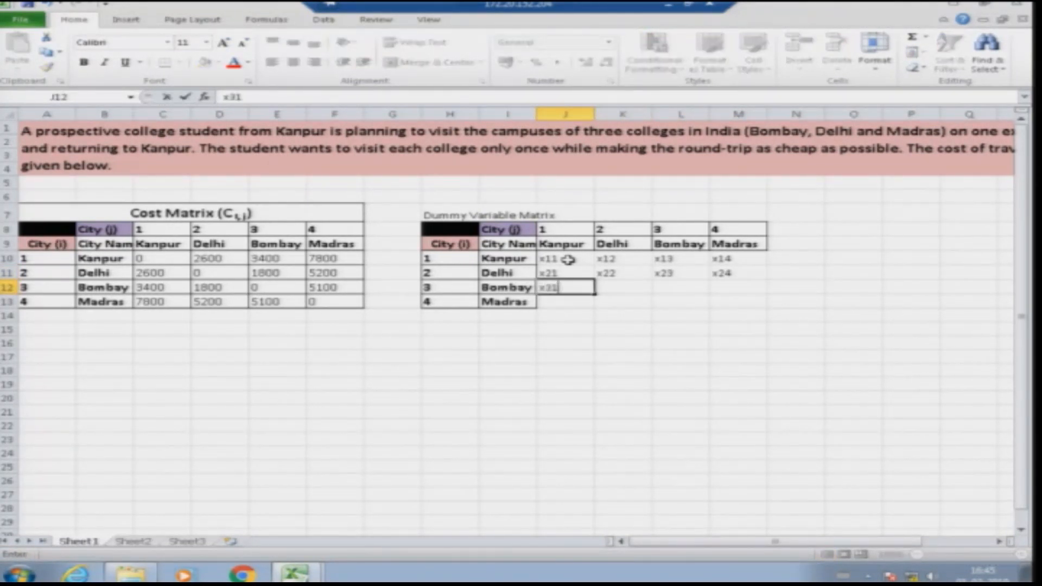
key("Tab")
type("x32")
key("Tab")
type("x")
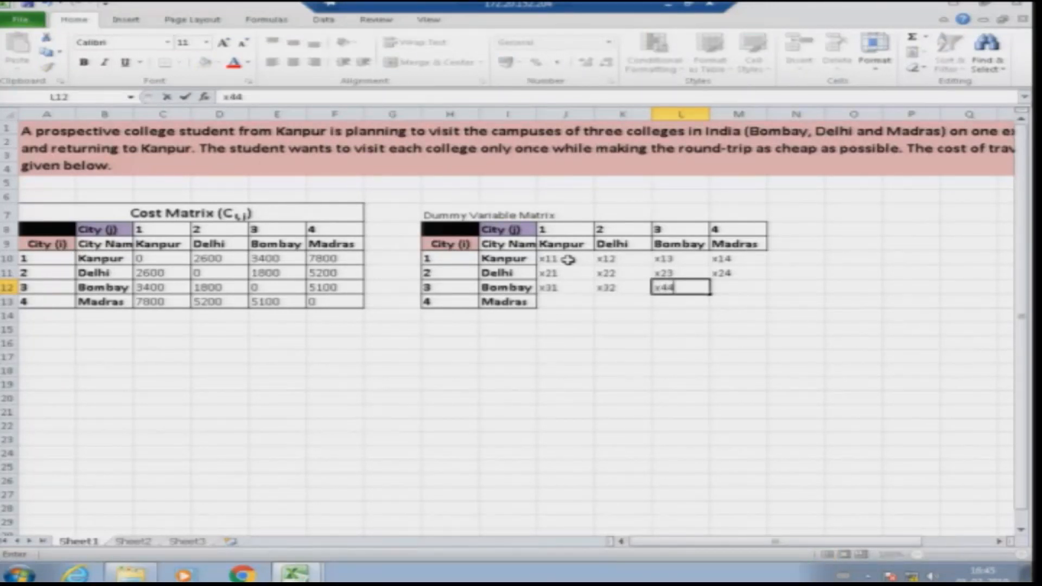
type("44")
key("BackSpace")
key("BackSpace")
type("33")
key("Tab")
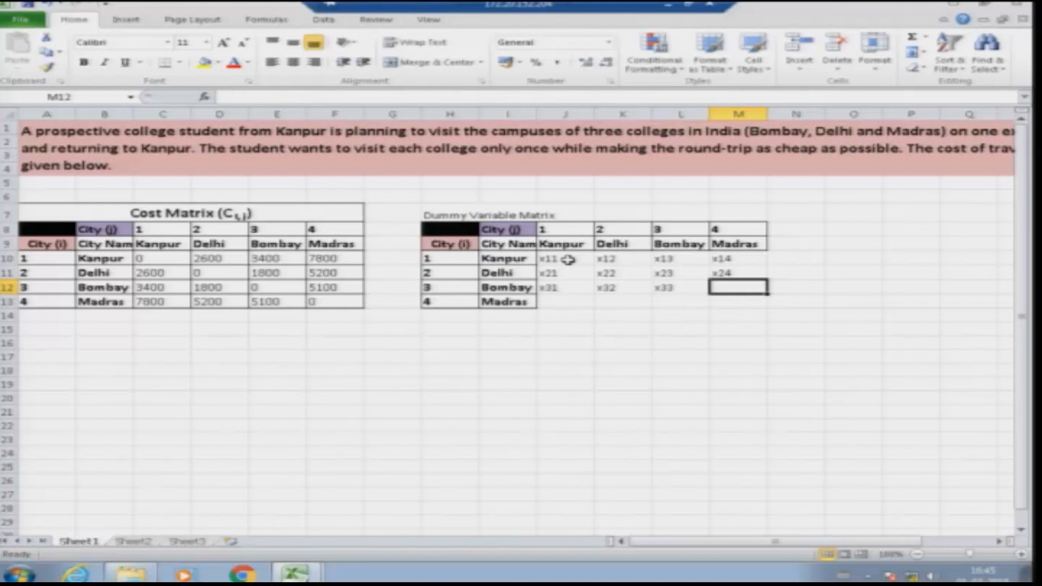
type("x34")
key("Return")
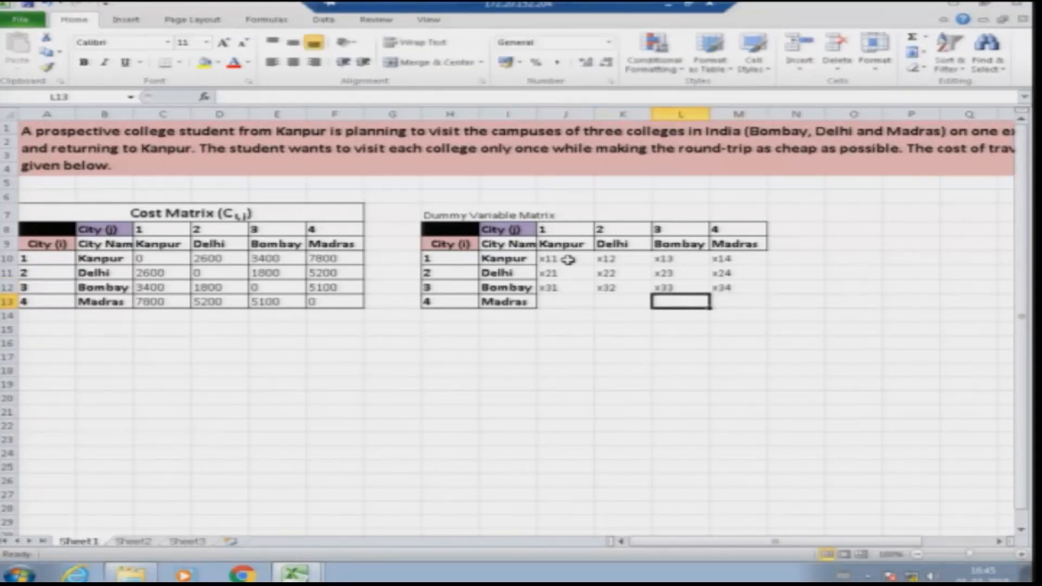
- Fill the Madras row of the Dummy Variable Matrix, J13 to M13, with x41, x42, x43 and x44
type("x41")
key("Tab")
type("x")
key("Tab")
type("x43")
key("Tab")
type("x44")
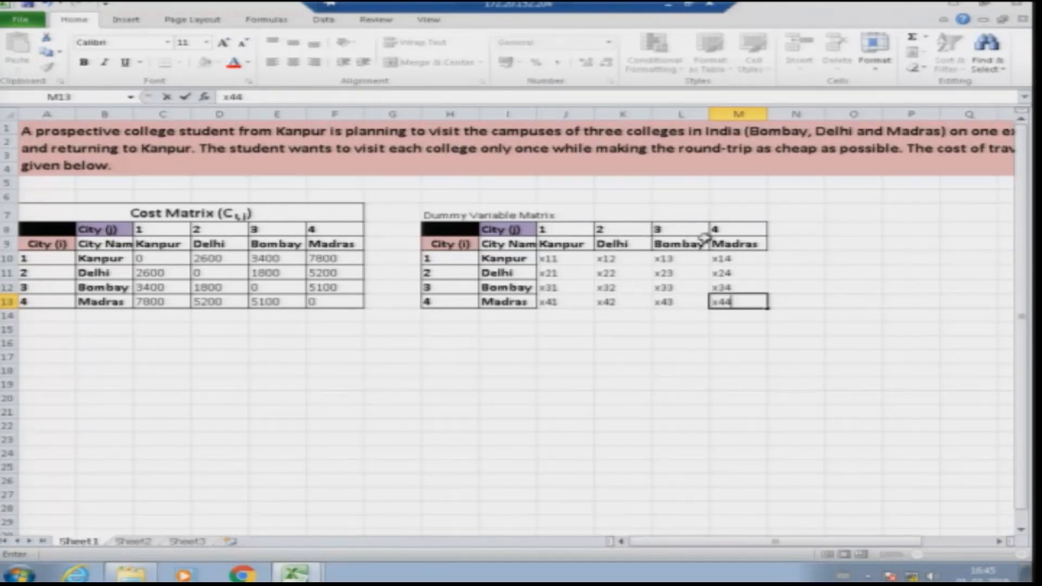
left_click(807, 213)
- Enter the title "Actual Variable Matrix" in cell O7
left_click(842, 210)
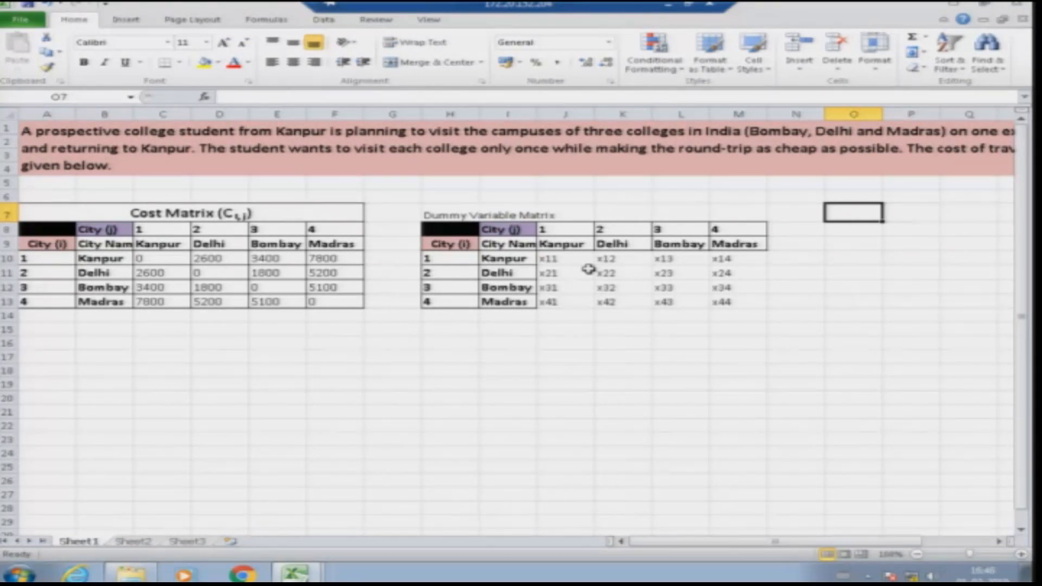
type("Actual")
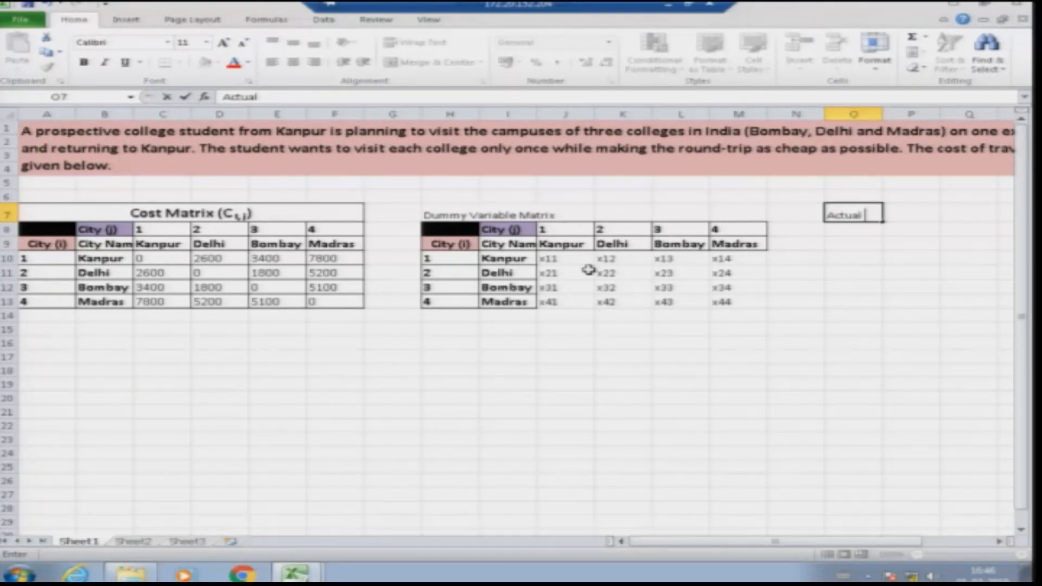
type(" Variable Matrix")
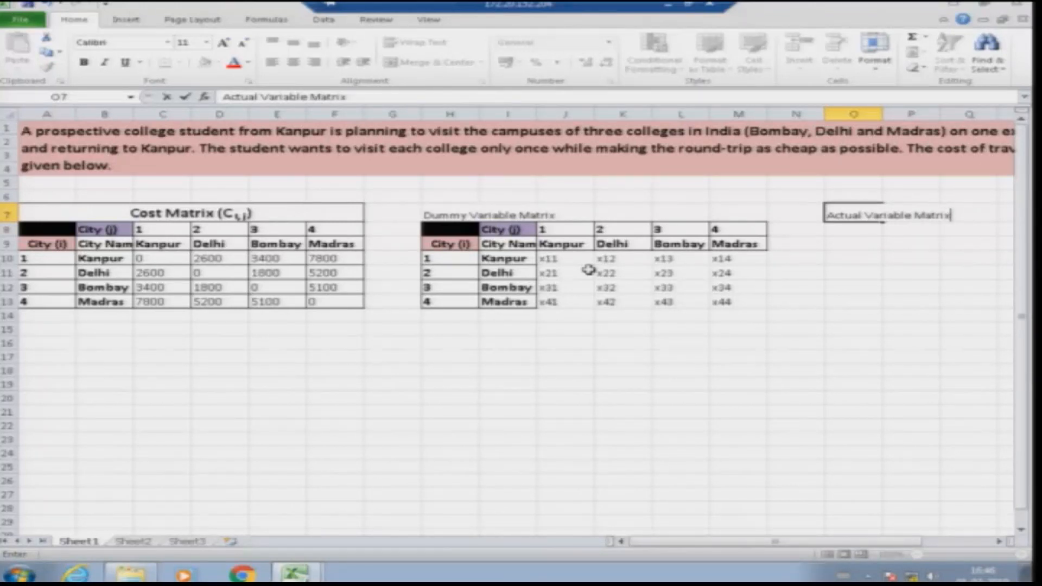
key("Return")
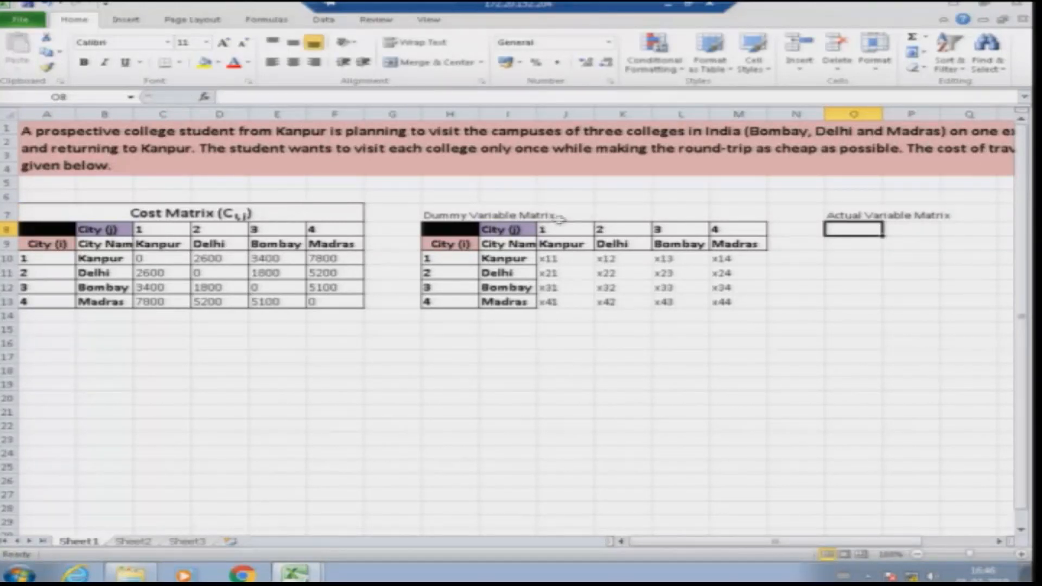
- Copy the Dummy Variable Matrix table in H8:M13 to O8, under the Actual Variable Matrix title
left_click(455, 230)
key("shift+Right")
key("shift+Right")
key("shift+Right")
key("shift+Right")
key("shift+Right")
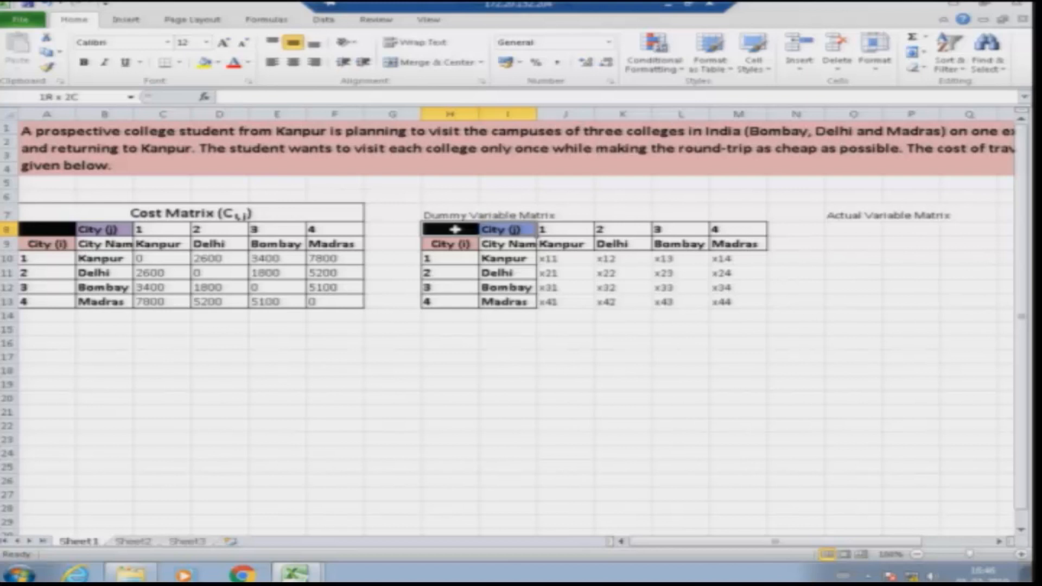
key("shift+Down")
key("shift+Down")
key("shift+Down")
key("shift+Down")
key("shift+Down")
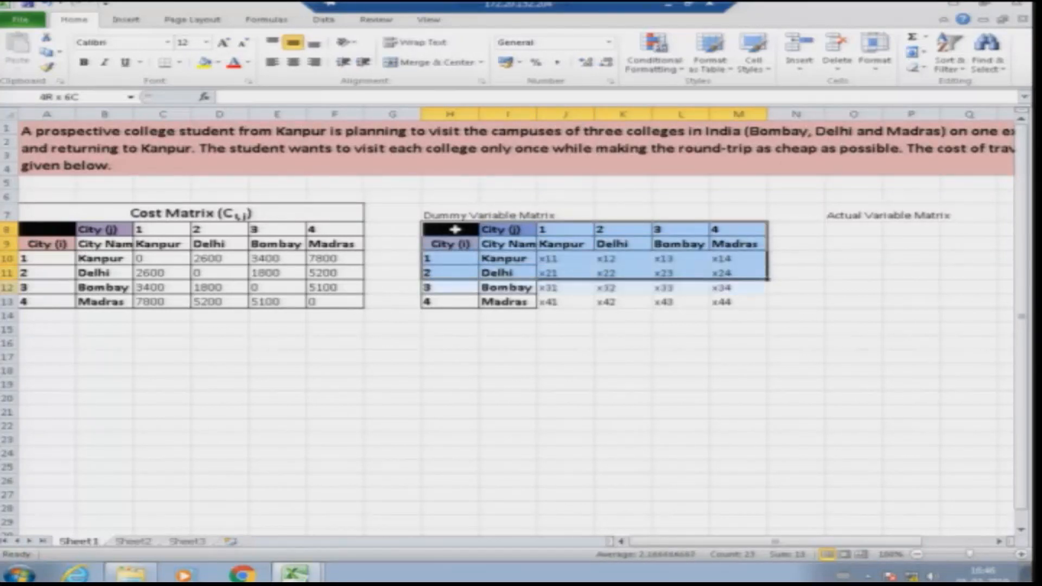
key("ctrl+c")
key("Right")
key("Right")
key("Right")
key("Right")
key("Right")
key("Right")
key("Right")
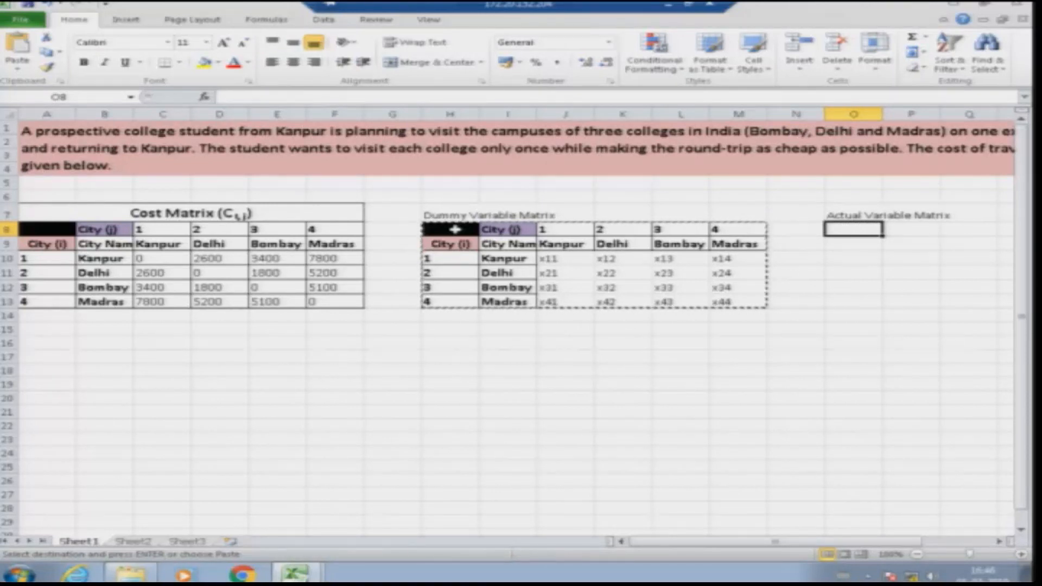
key("ctrl+v")
- Clear the copied x entries from Q10:T13 in the Actual Variable Matrix, keeping its headers
key("Right")
key("Down")
key("Down")
key("Right")
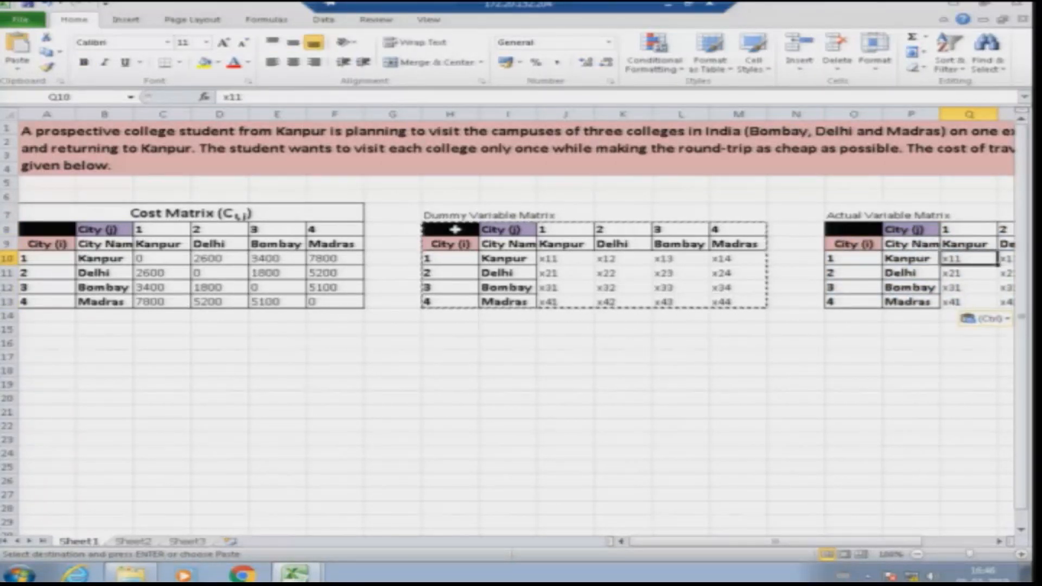
left_click(917, 554)
left_click(917, 554)
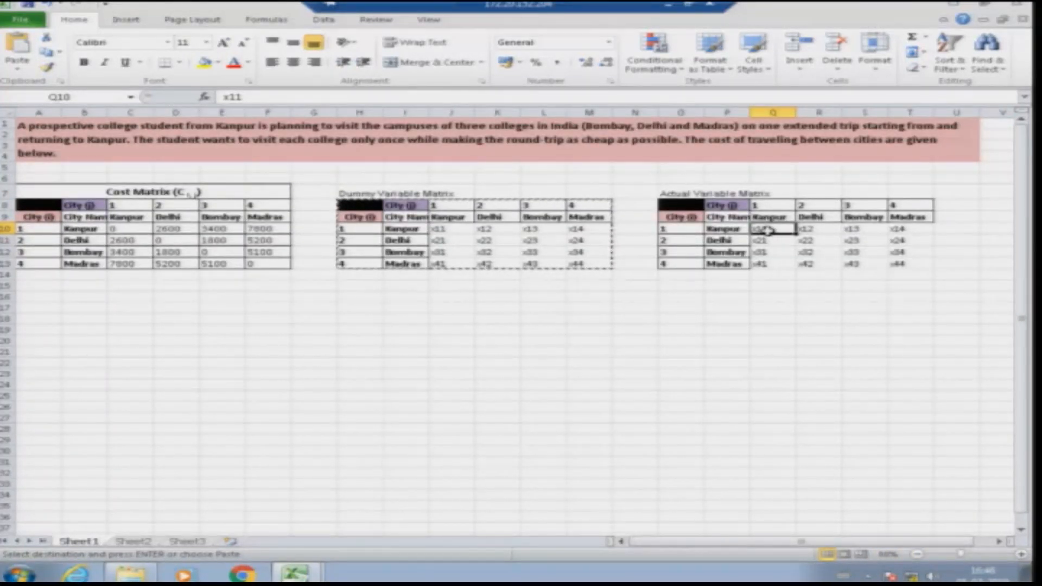
key("shift+Right")
key("shift+Right")
key("shift+Right")
key("shift+Down")
key("shift+Down")
key("shift+Down")
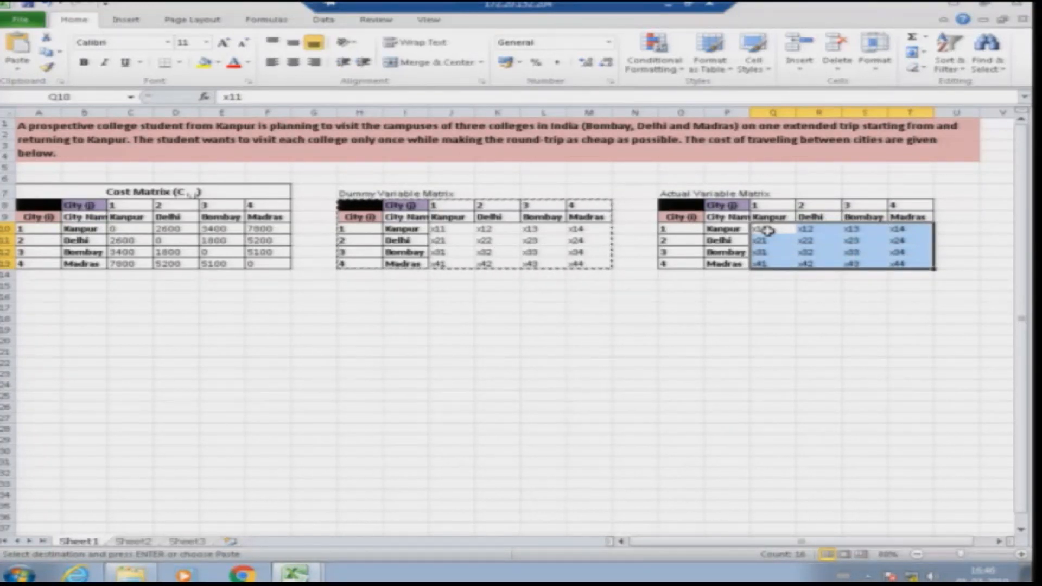
key("Delete")
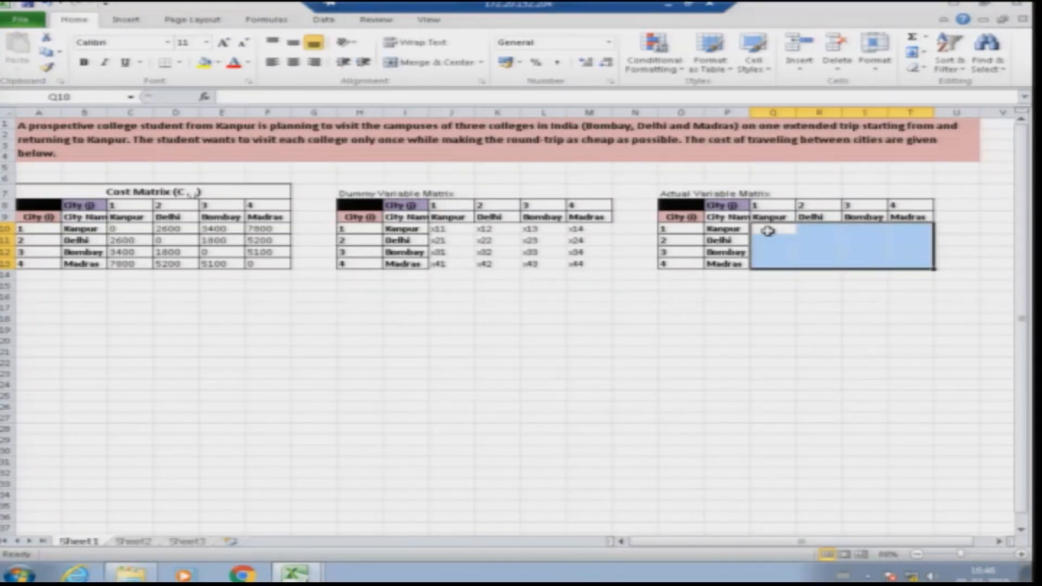
left_click(801, 293)
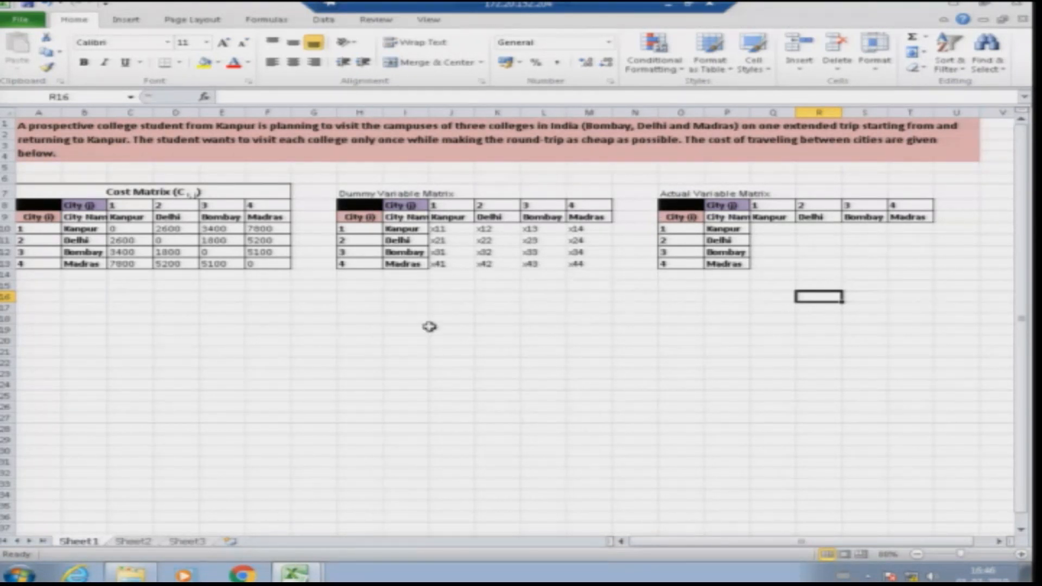
- Enter the heading "Constraints" in cell A16, below the matrices
left_click(47, 296)
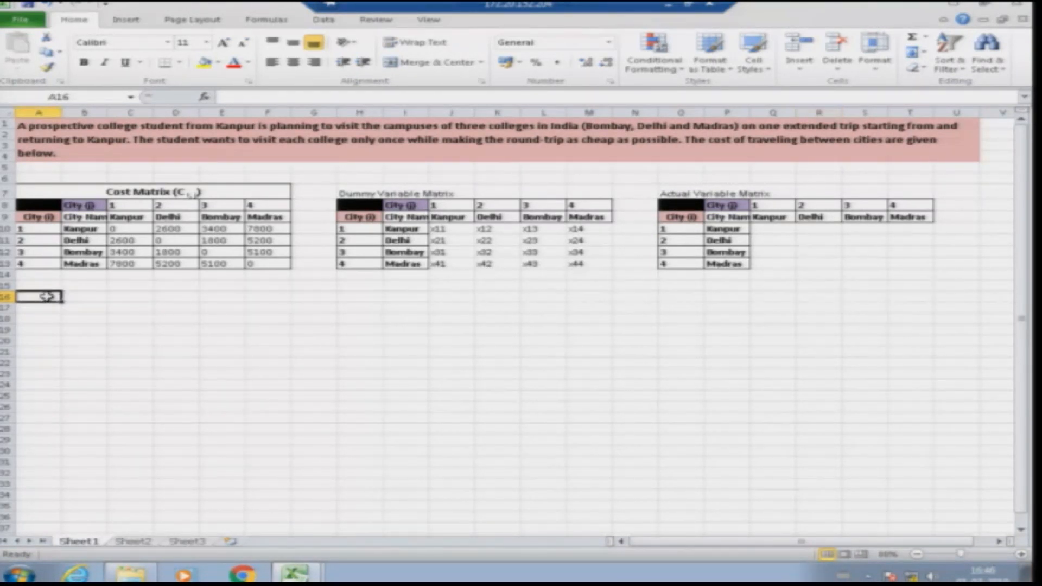
type("Constraints")
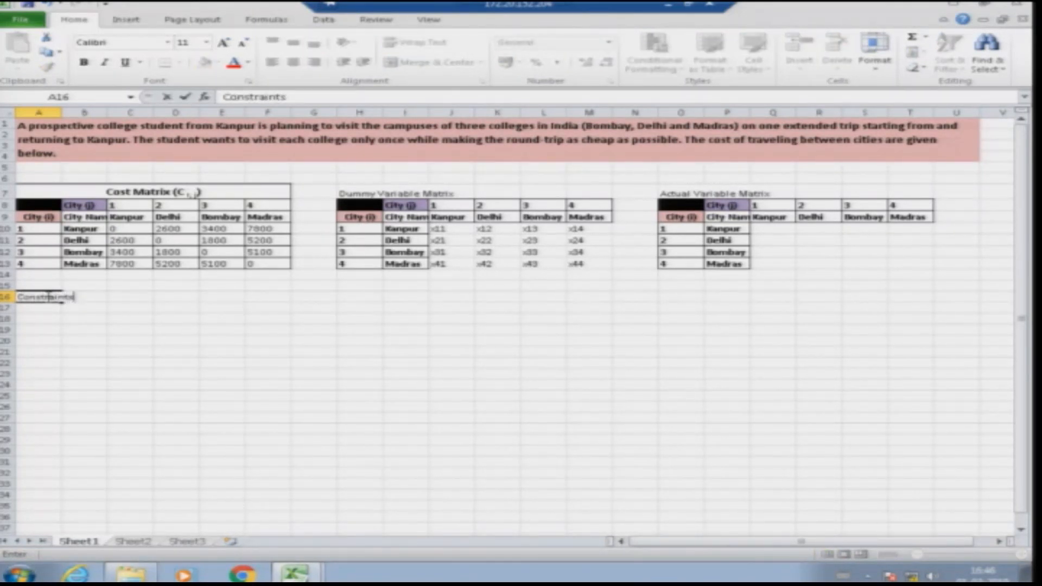
key("Return")
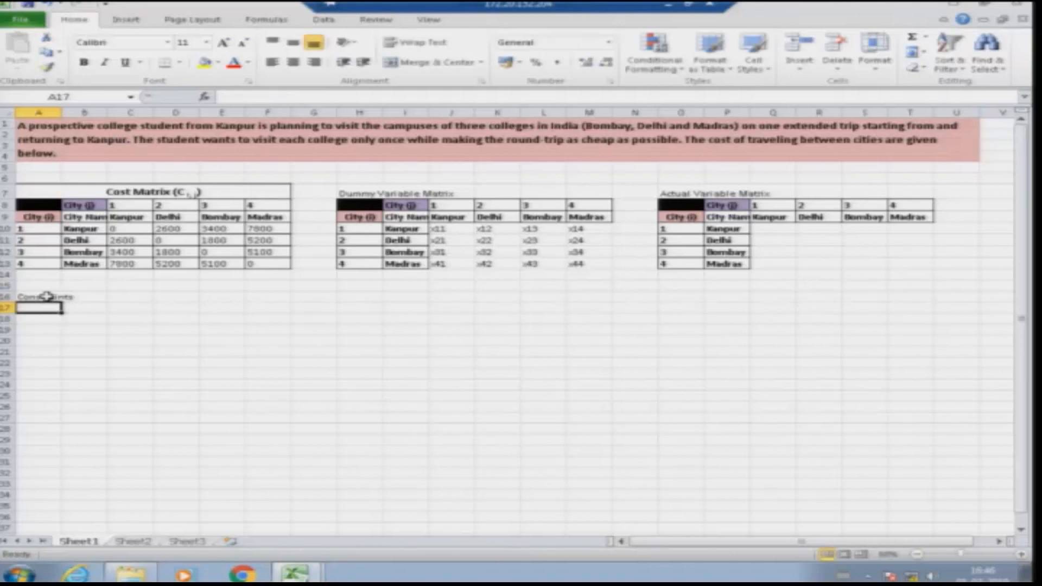
- Merge and center the Constraints heading across A16:M16
left_click(47, 295)
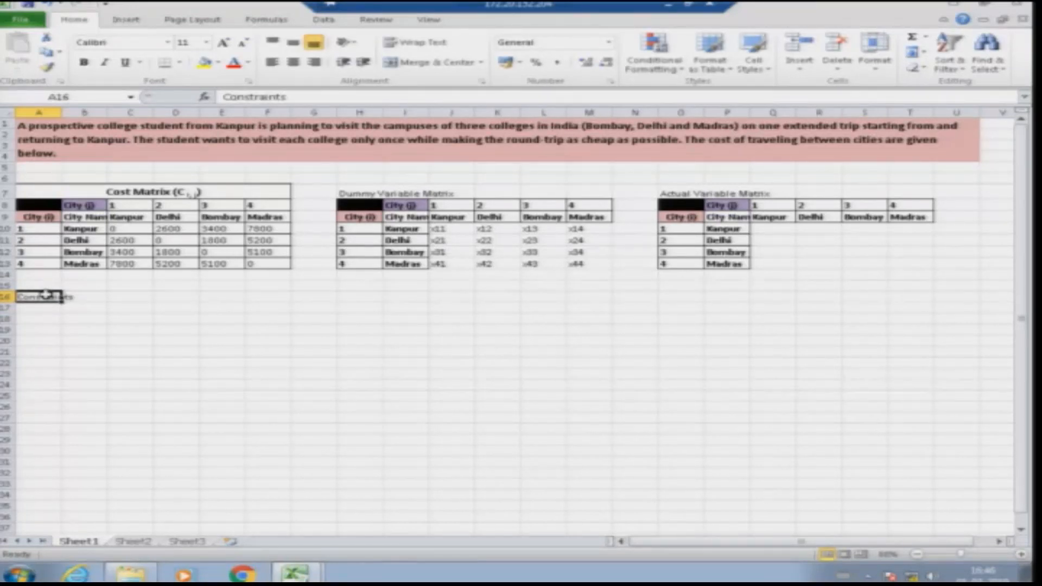
key("shift+Right")
key("shift+Right")
key("shift+Right")
key("shift+Right")
key("shift+Right")
key("shift+Right")
key("shift+Right")
key("shift+Right")
key("shift+Right")
key("shift+Right")
key("shift+Right")
key("shift+Right")
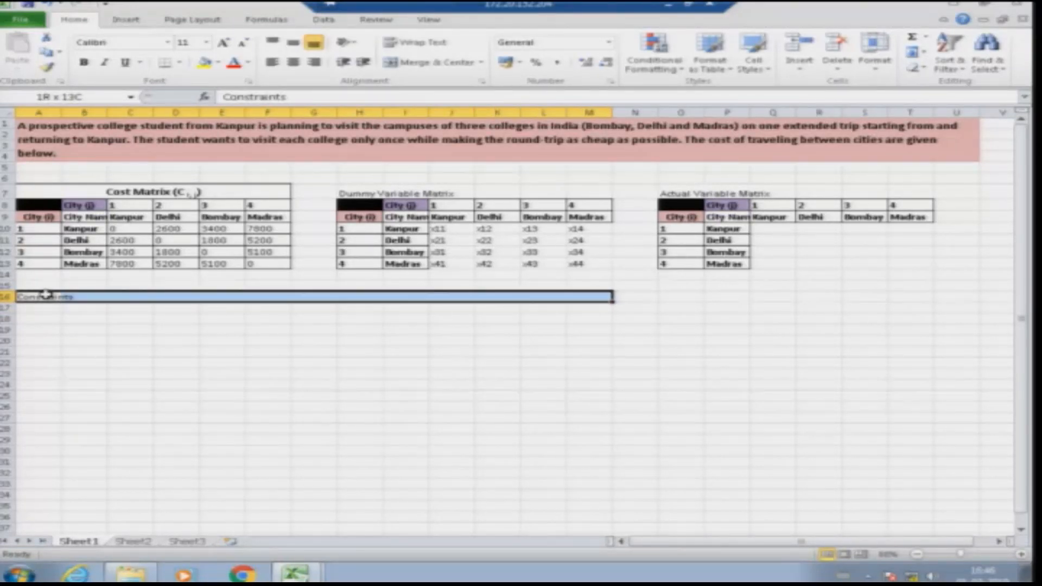
left_click(431, 63)
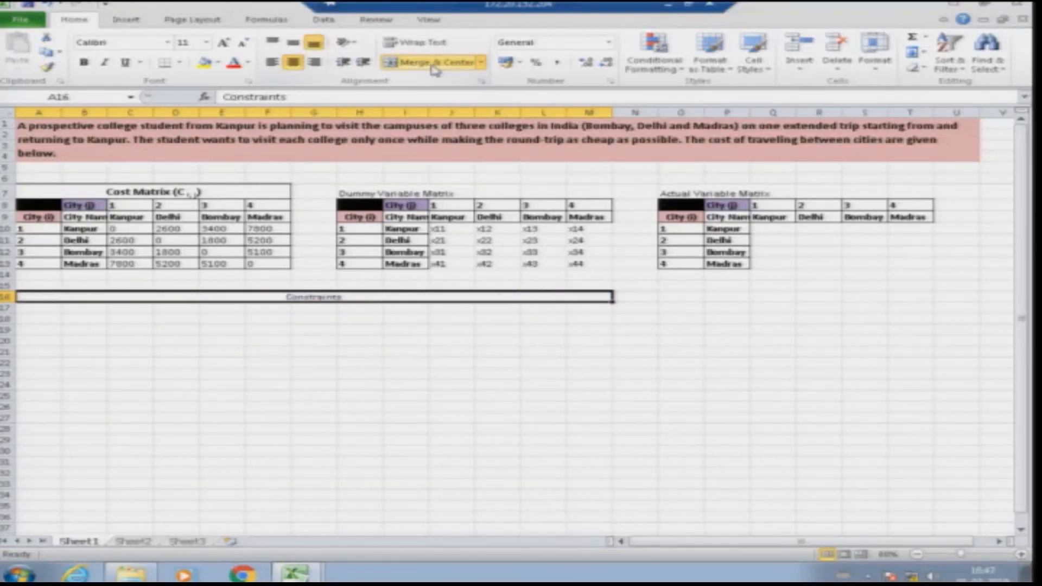
- Enter the label "Constraint 1" in cell A18 and widen column A to fit it
left_click(41, 318)
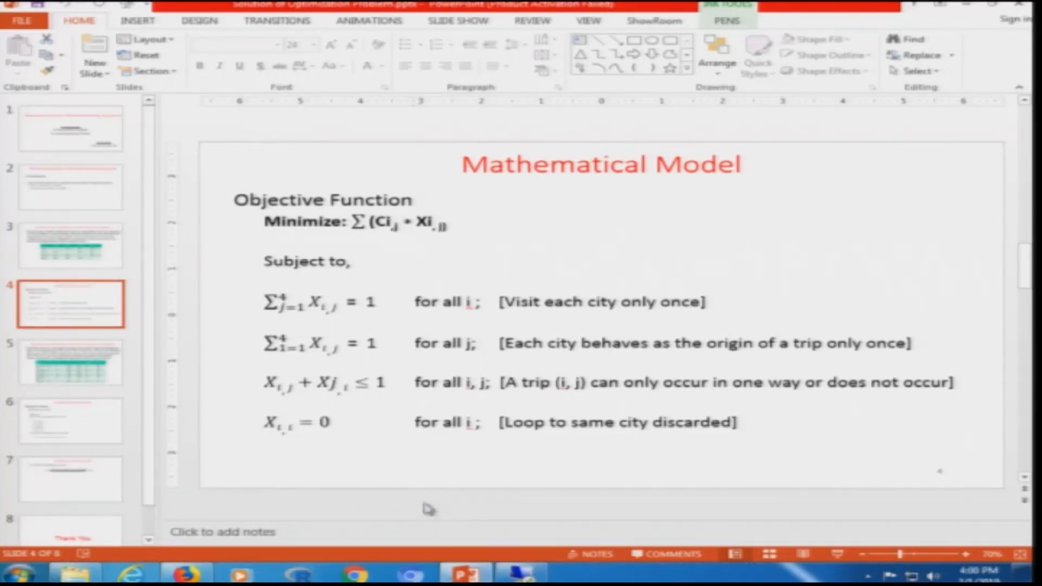
type("Constra")
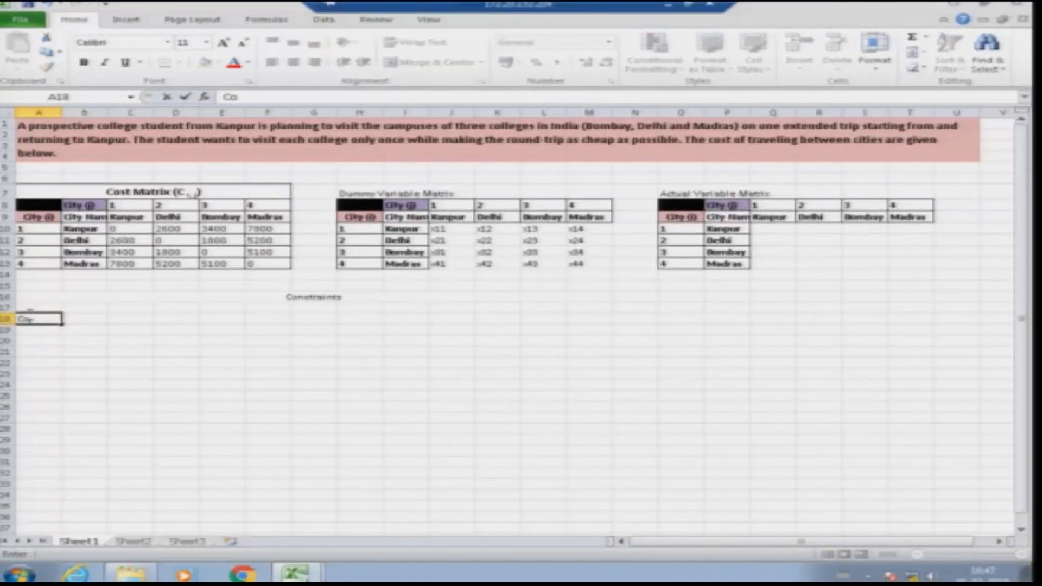
type("int 1")
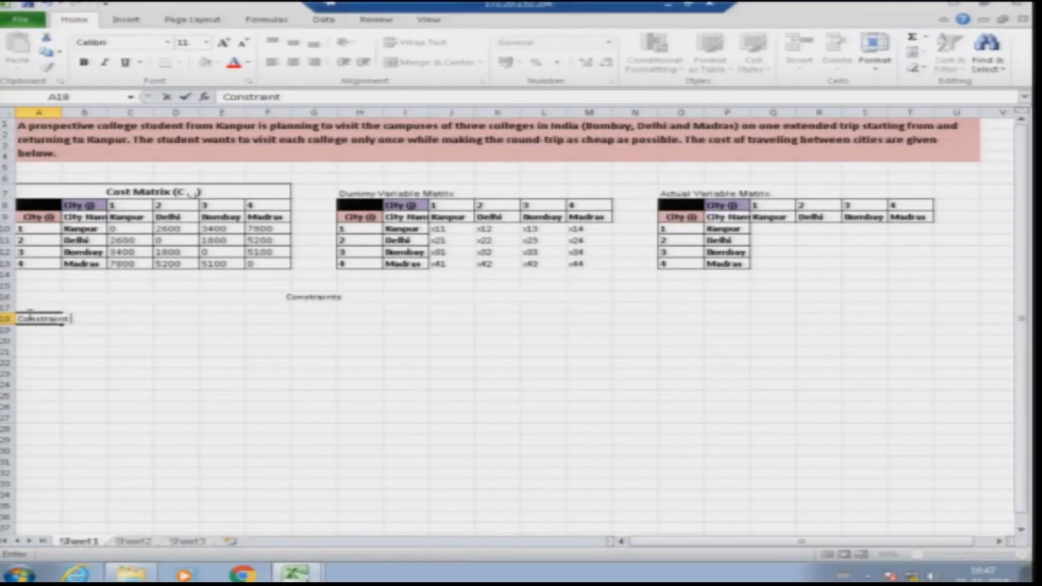
key("Return")
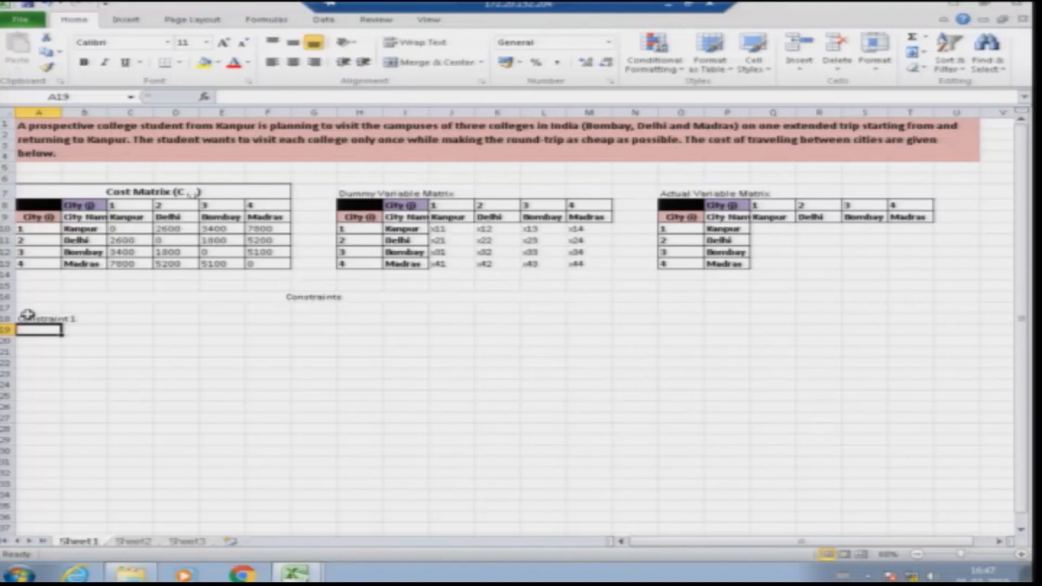
key("Return")
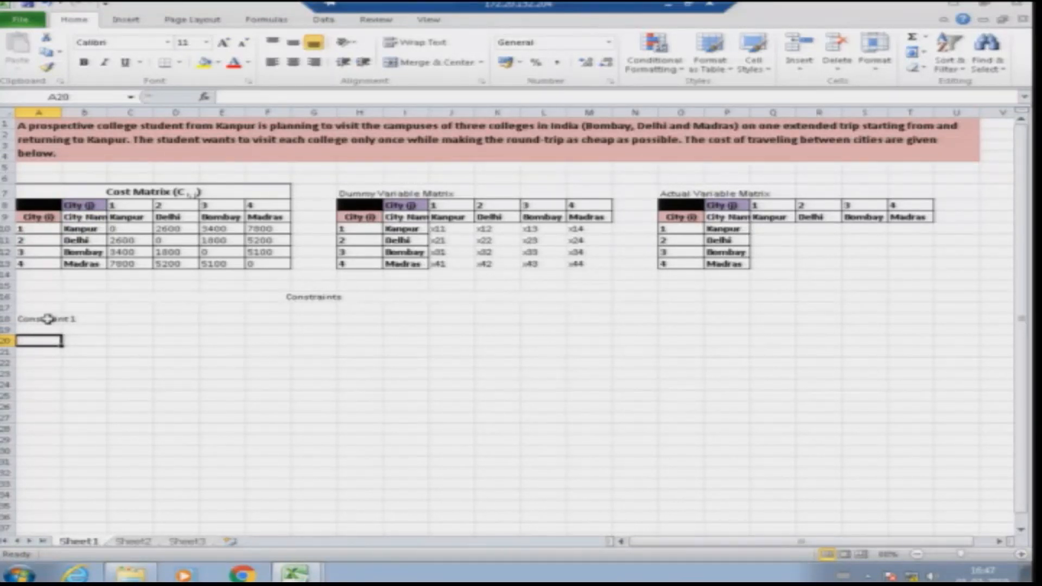
left_click_drag(61, 112, 80, 112)
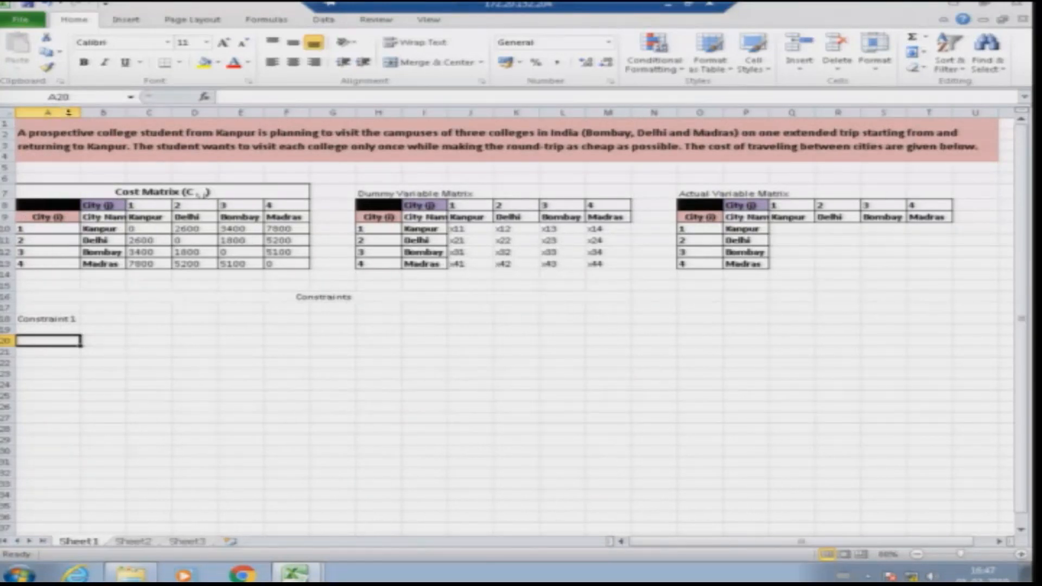
left_click(62, 319)
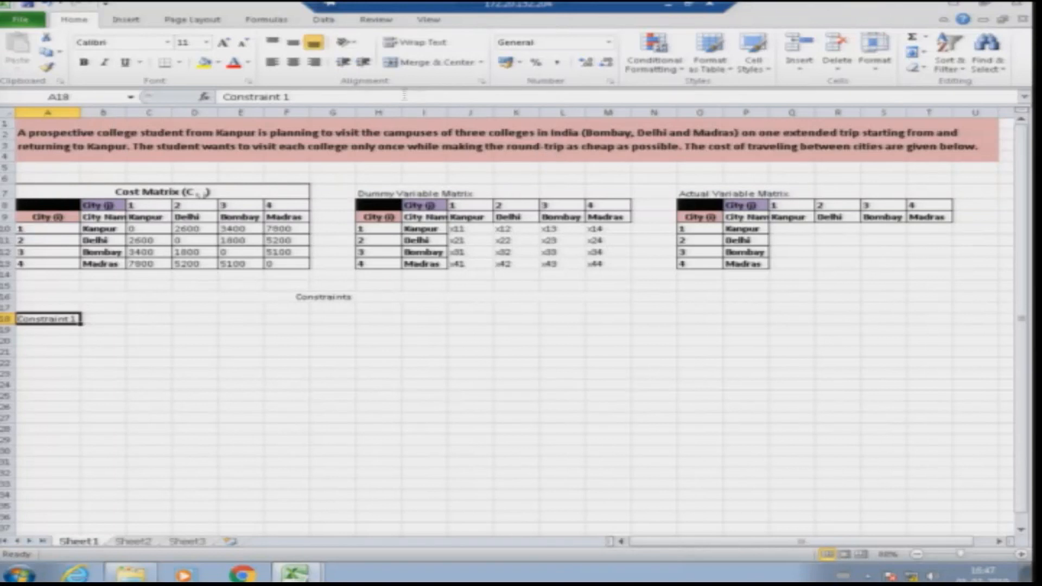
left_click(224, 97)
left_click_drag(224, 96, 293, 97)
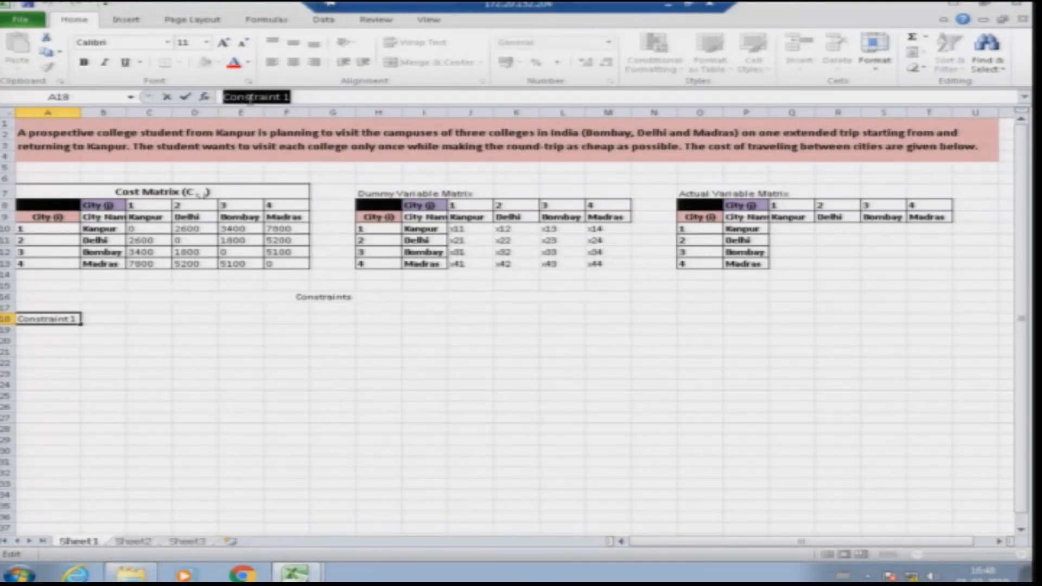
left_click(250, 98)
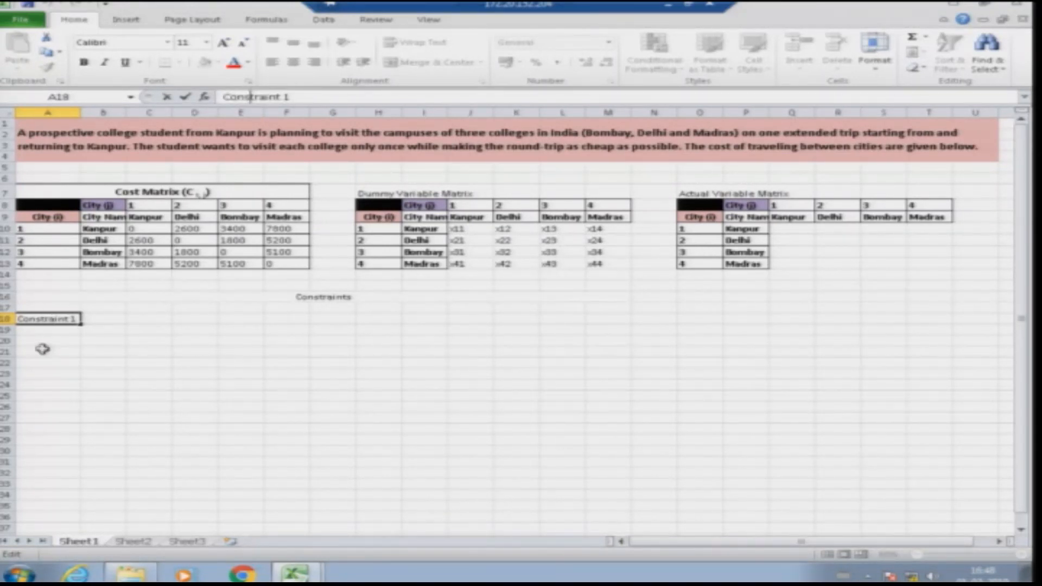
left_click(43, 331)
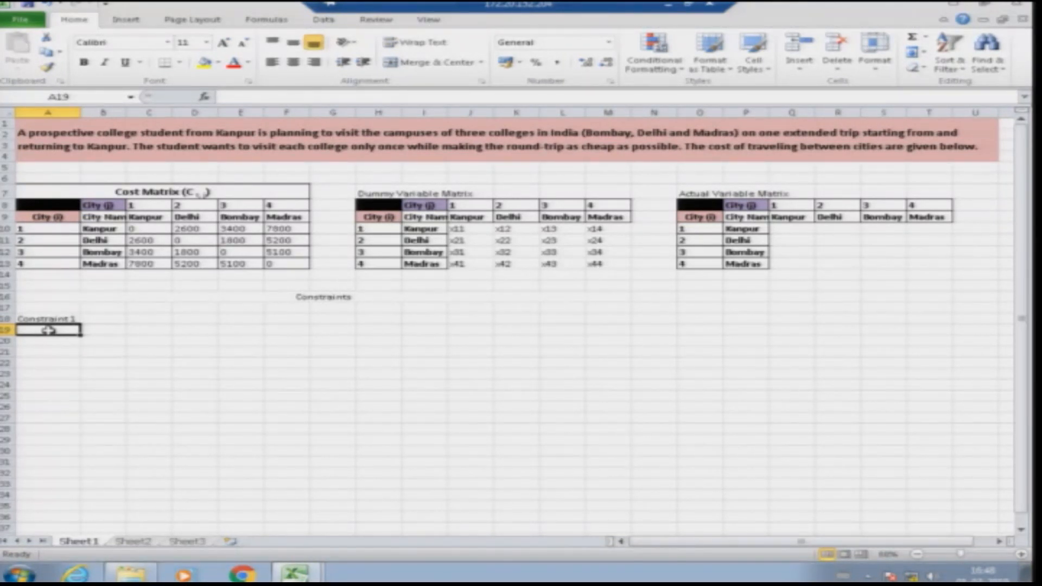
type("=")
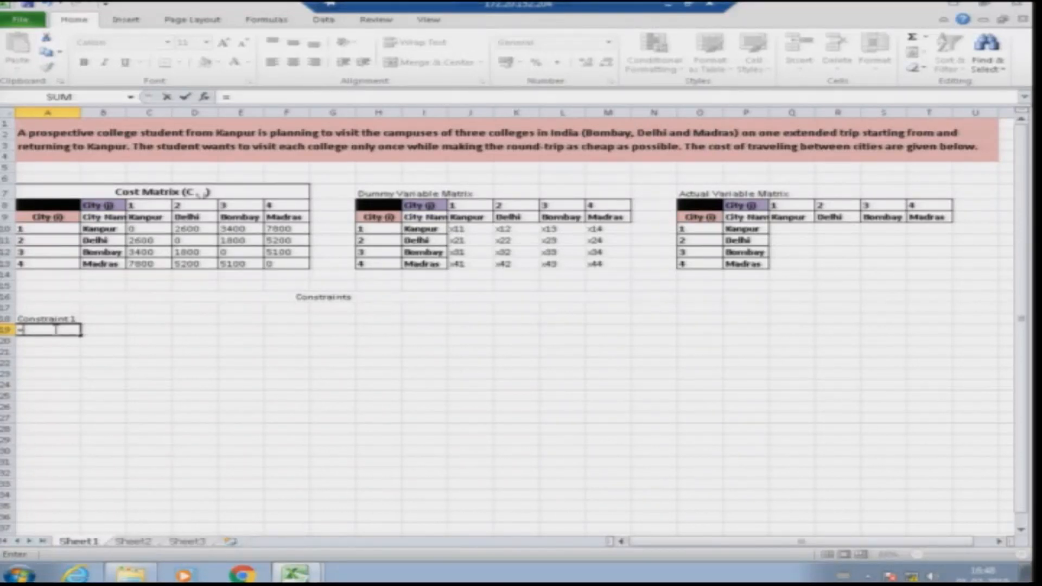
key("Escape")
- Enter the first row-sum expression x11+x12+x13+x14 as text in cell D19
left_click(190, 329)
type("x11")
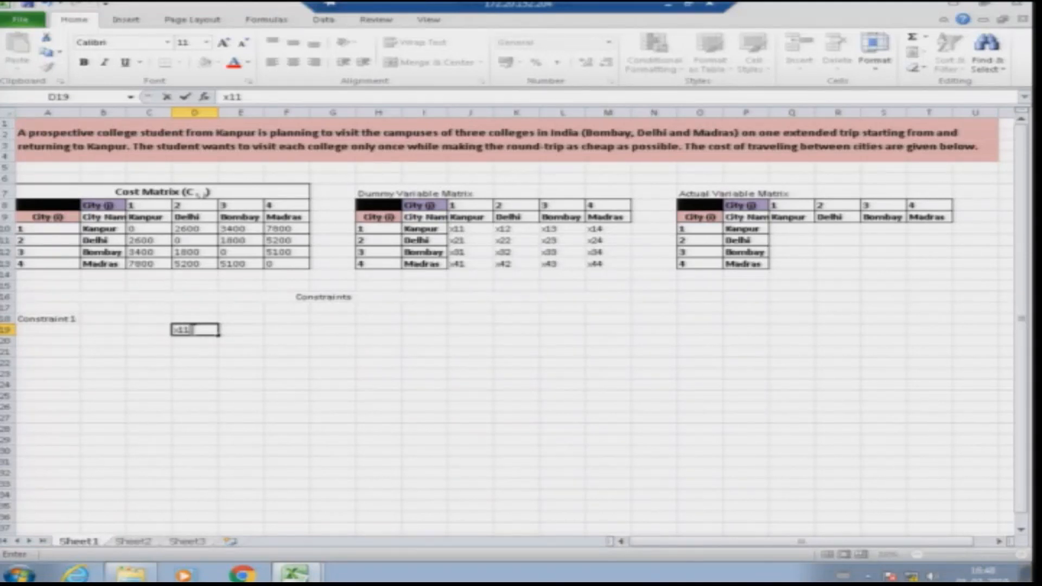
type("+x12+x1")
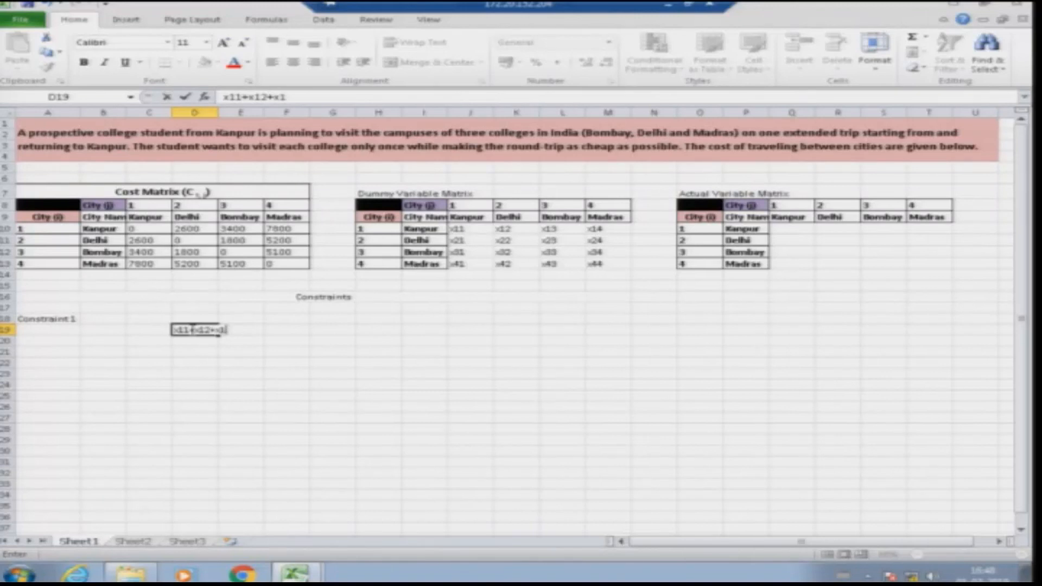
type("3+x14")
key("Tab")
- Complete the first row-sum equation with an equals sign in E19 and the value 1 in F19
type("=")
key("Right")
type("1")
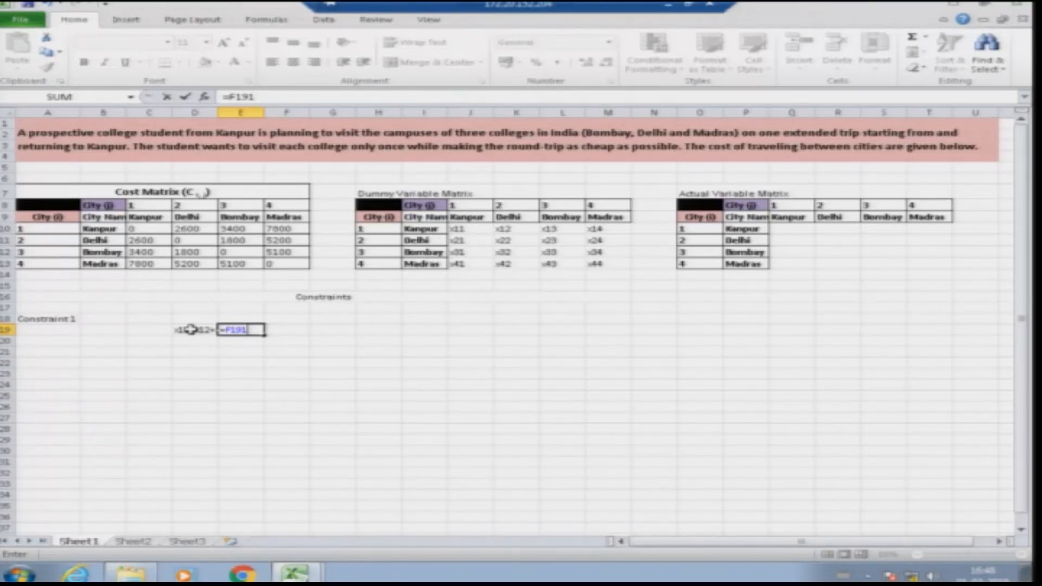
key("BackSpace")
key("BackSpace")
key("BackSpace")
key("BackSpace")
key("Escape")
key("Tab")
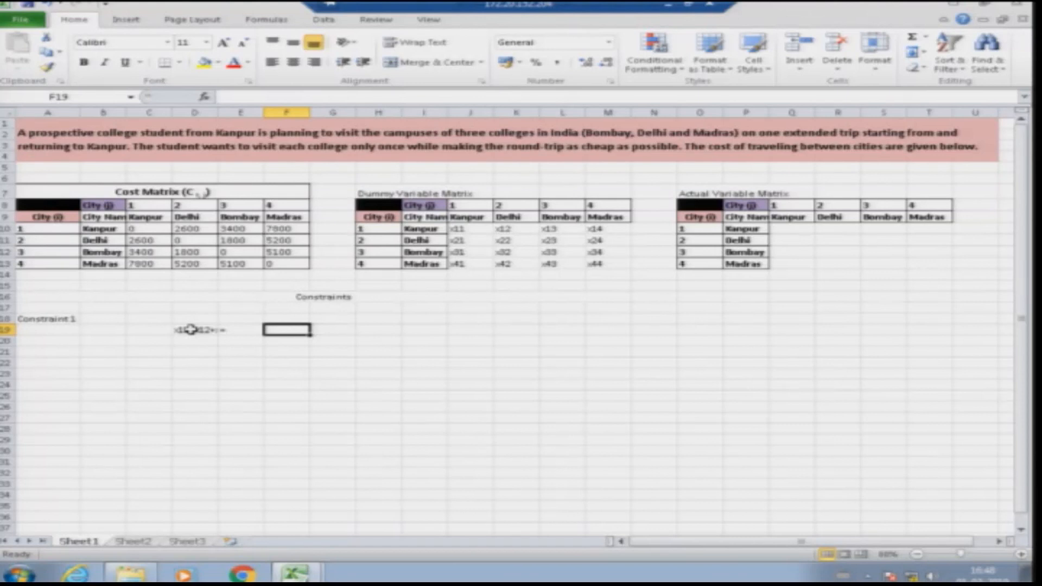
type("1")
key("Return")
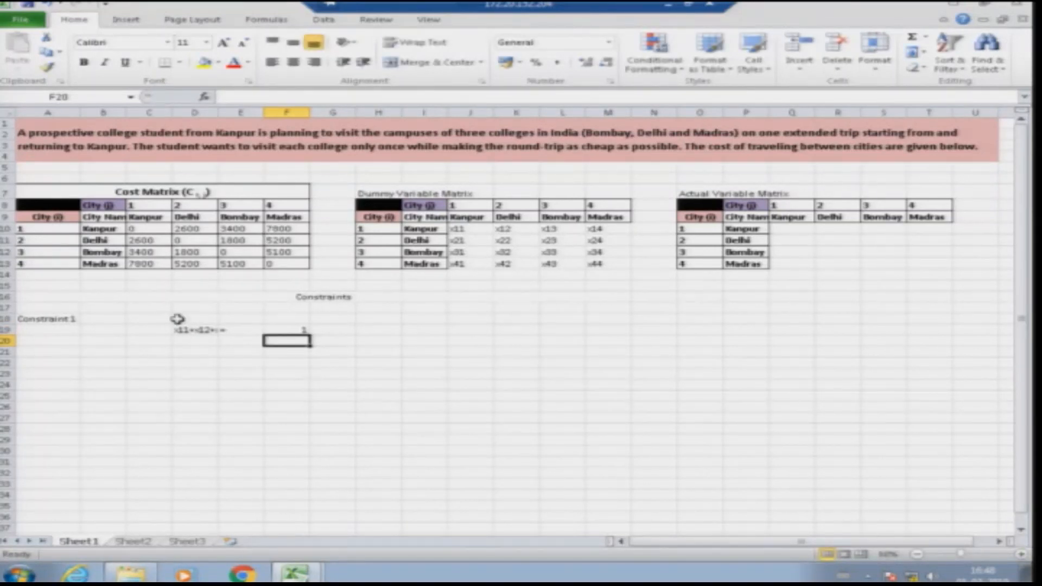
- Merge and center the first row-sum expression across cells C19:D19
left_click_drag(197, 330, 152, 328)
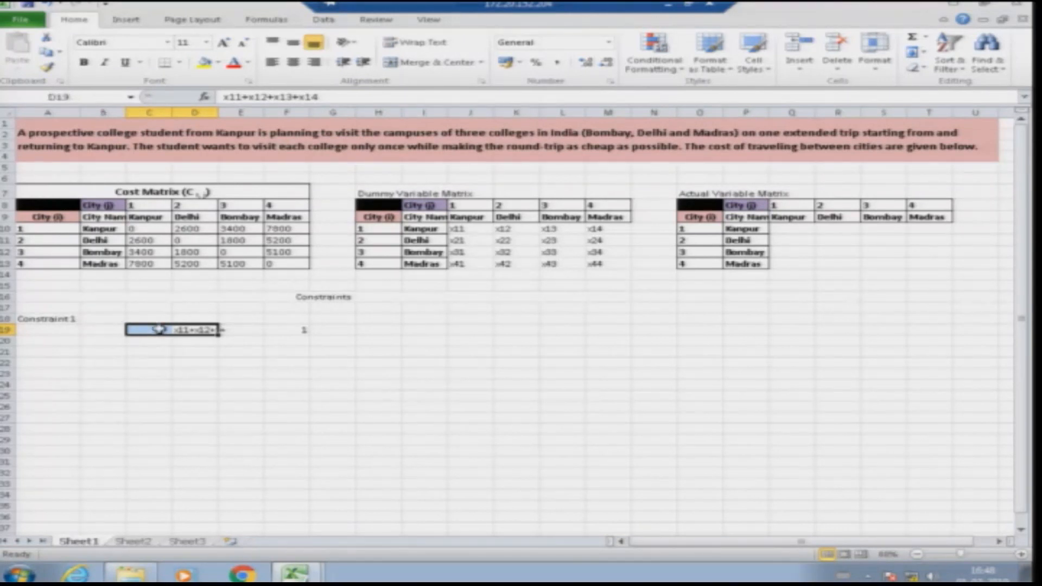
left_click(450, 67)
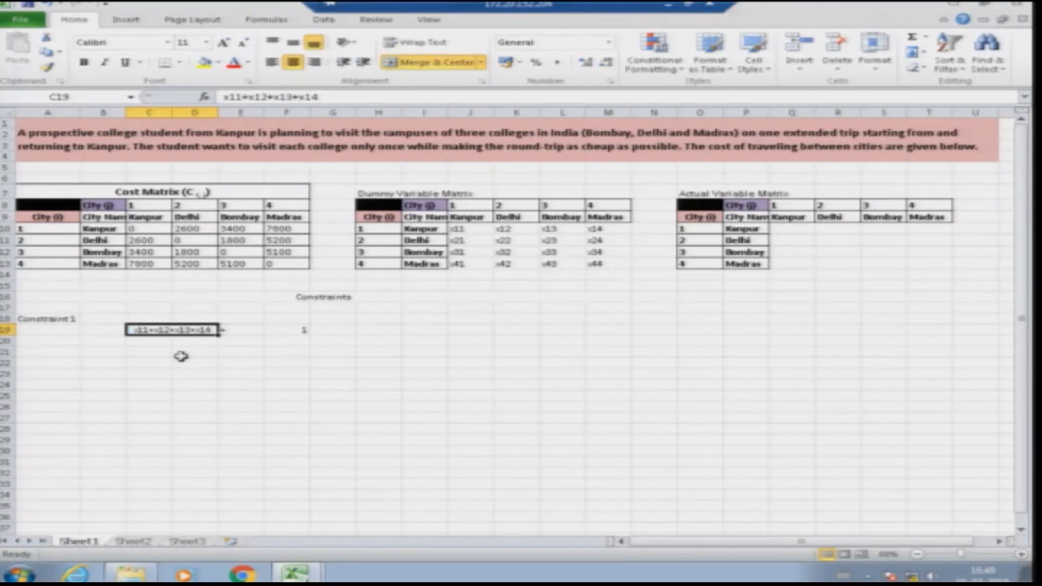
- Check the constraint layout in the optimizedTrip_Lec5 reference workbook and return to Book1
left_click(305, 577)
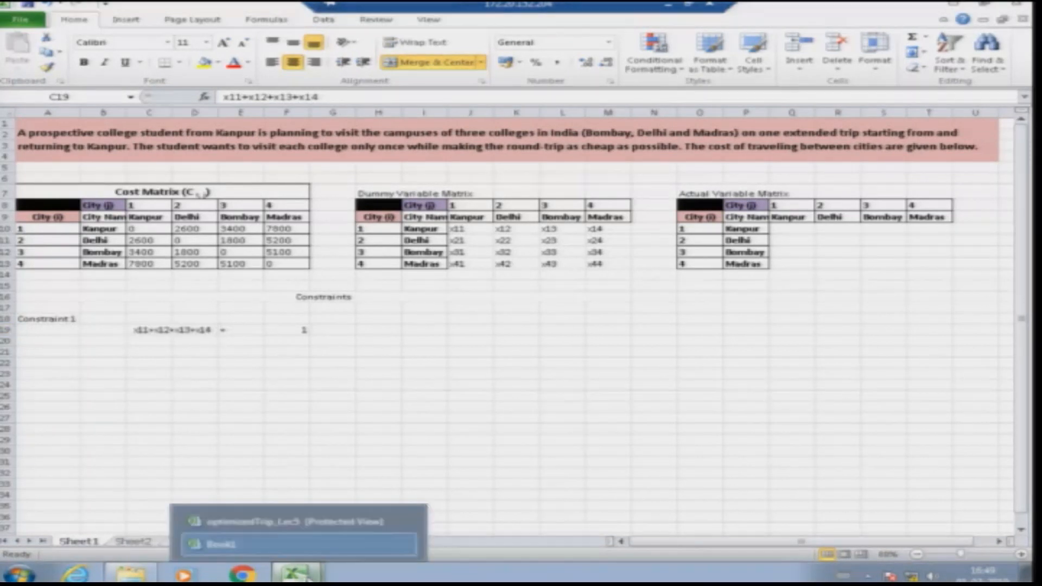
left_click(276, 523)
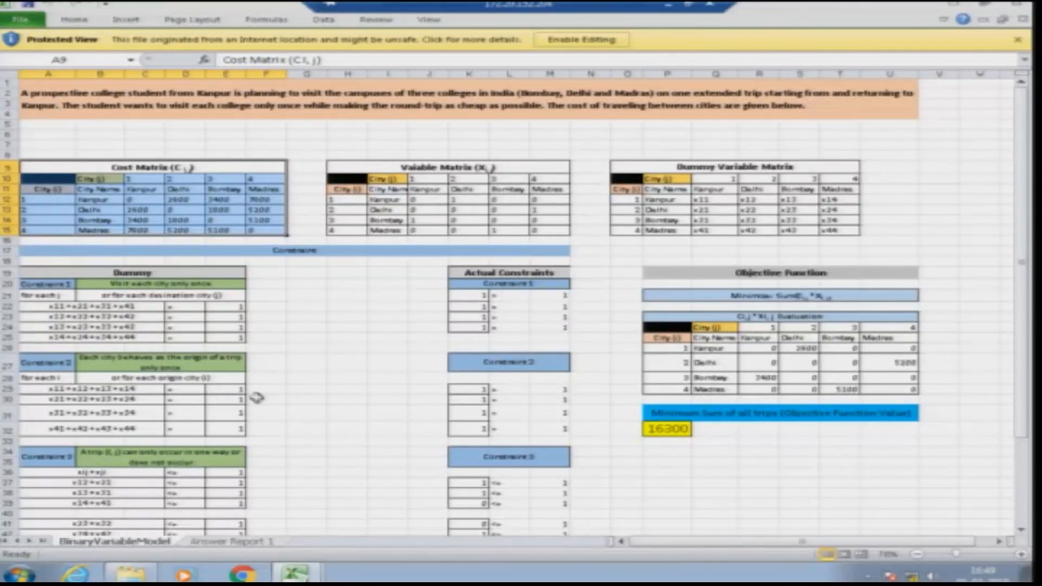
mouse_move(297, 574)
left_click(244, 545)
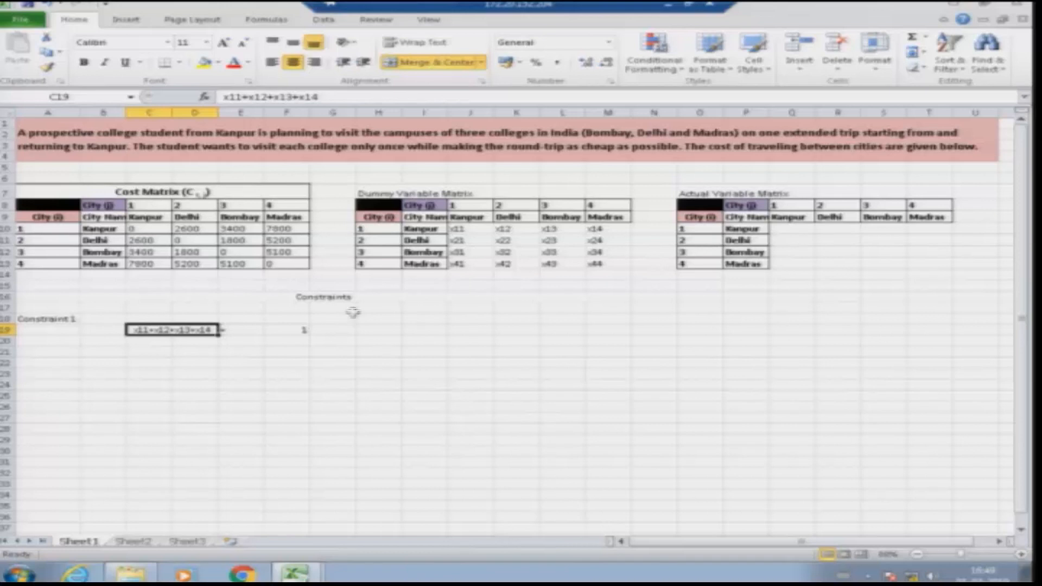
- Enter the subheading "Dummy Constraint" in cell A17, above the Constraint 1 label
left_click(50, 330)
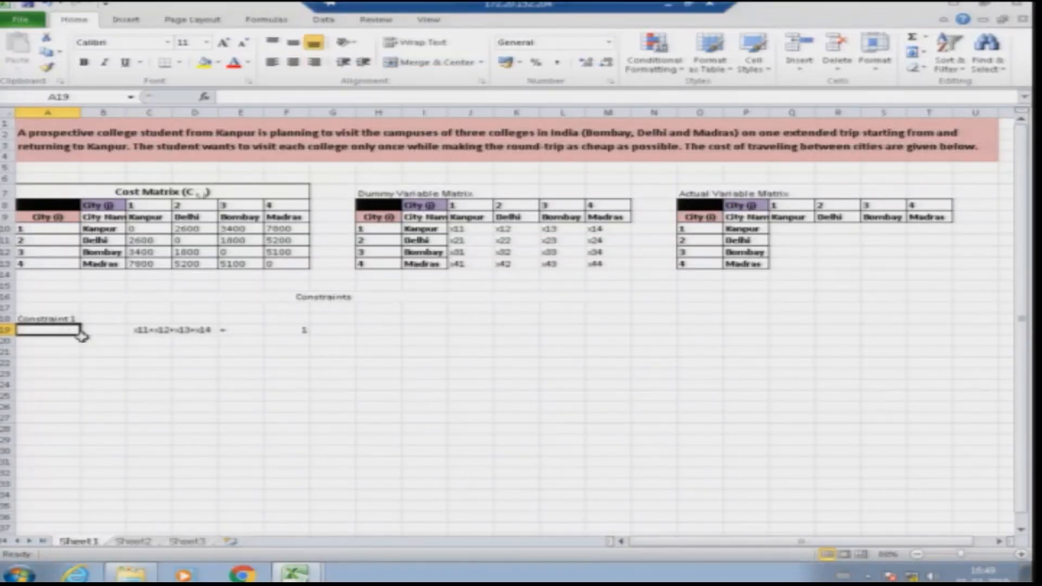
left_click(58, 307)
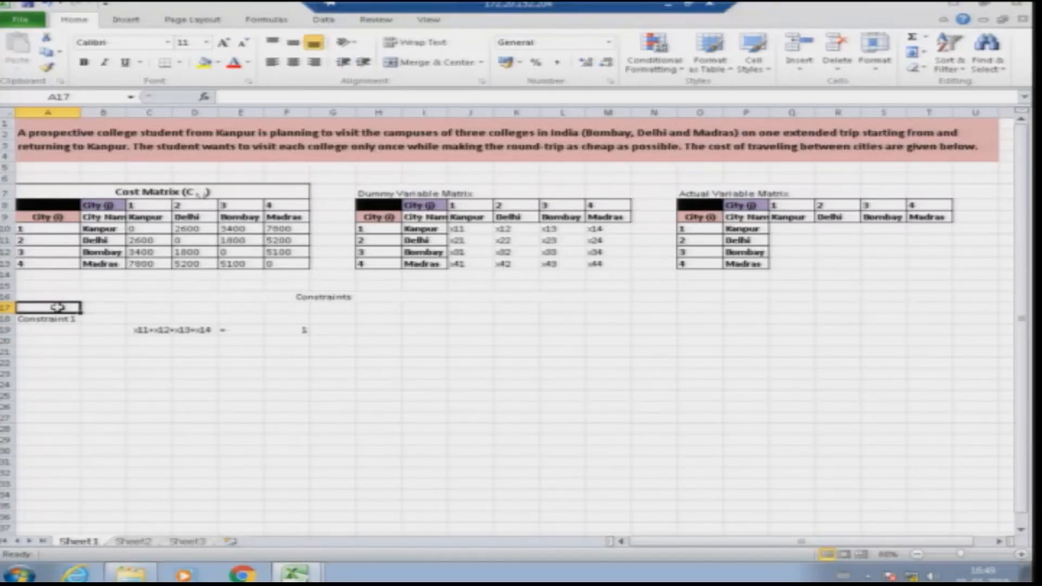
type("Dummy")
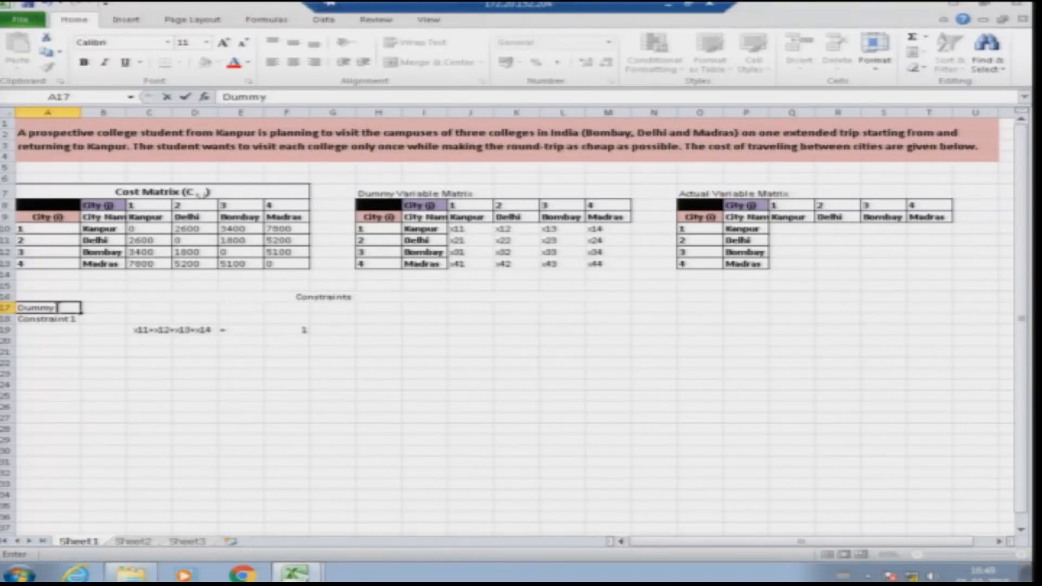
type("Constraint")
key("Return")
- Clear the row-sum expression, equals sign and value from cells C19:F19
key("Down")
key("Right")
key("Right")
key("Delete")
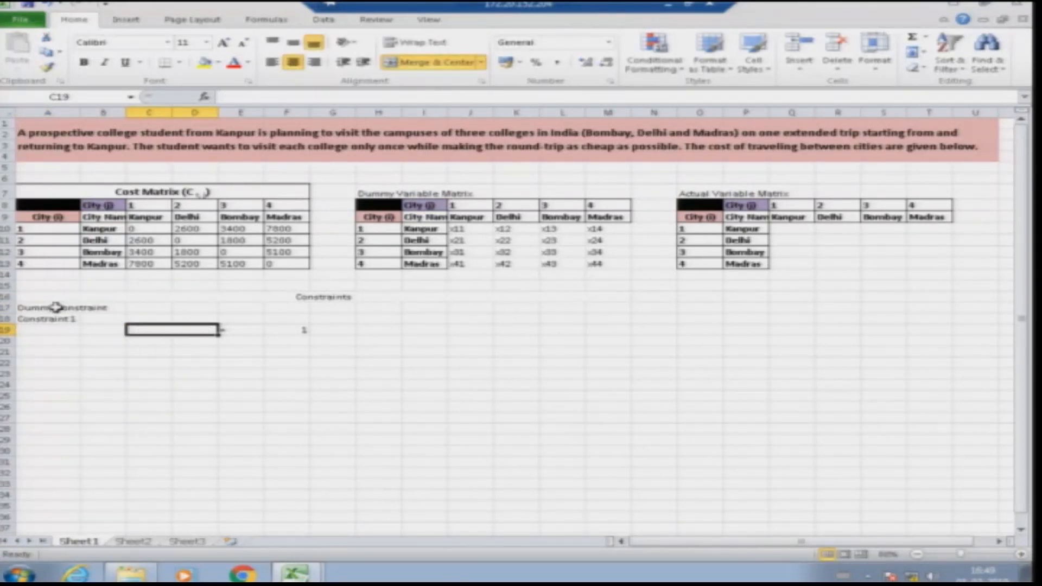
key("Right")
key("Delete")
key("Right")
key("Delete")
- Enter the expression x11+x12+x13+x14 in cell A19 and clear the stray text from A20
key("Left")
key("Left")
key("Left")
key("Left")
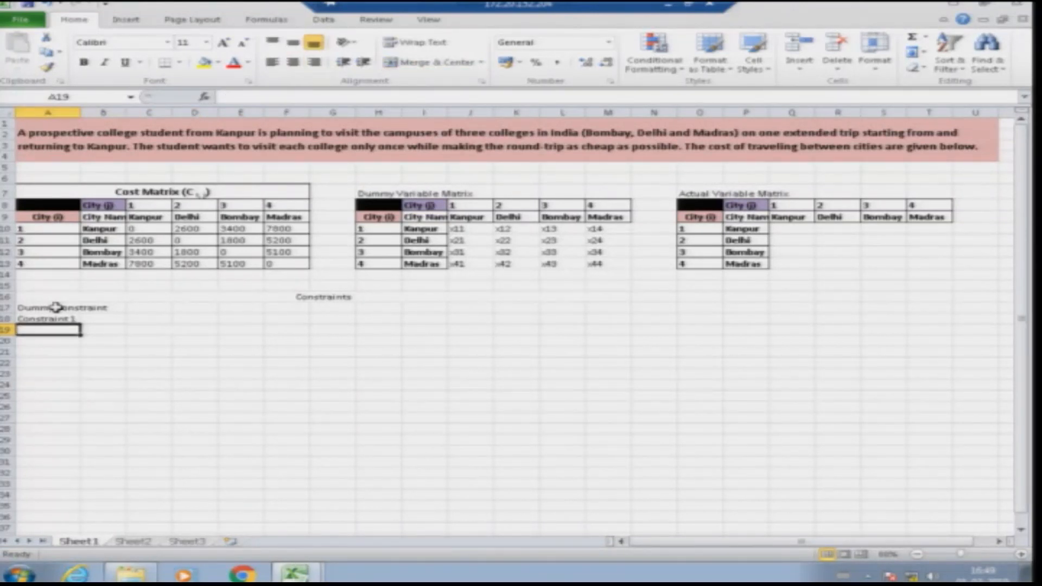
type("x21+")
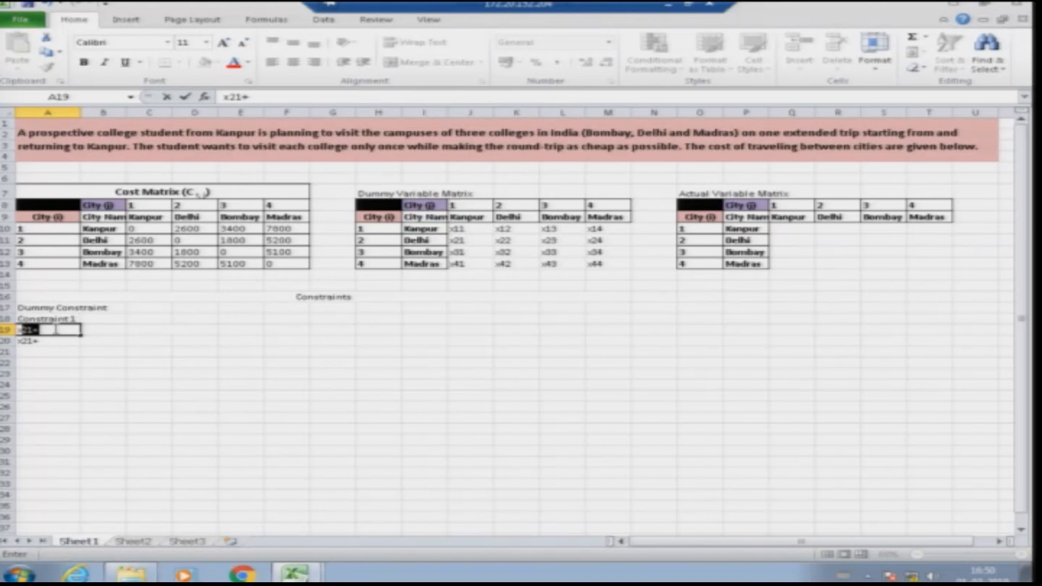
type("11+x12+x13+x14")
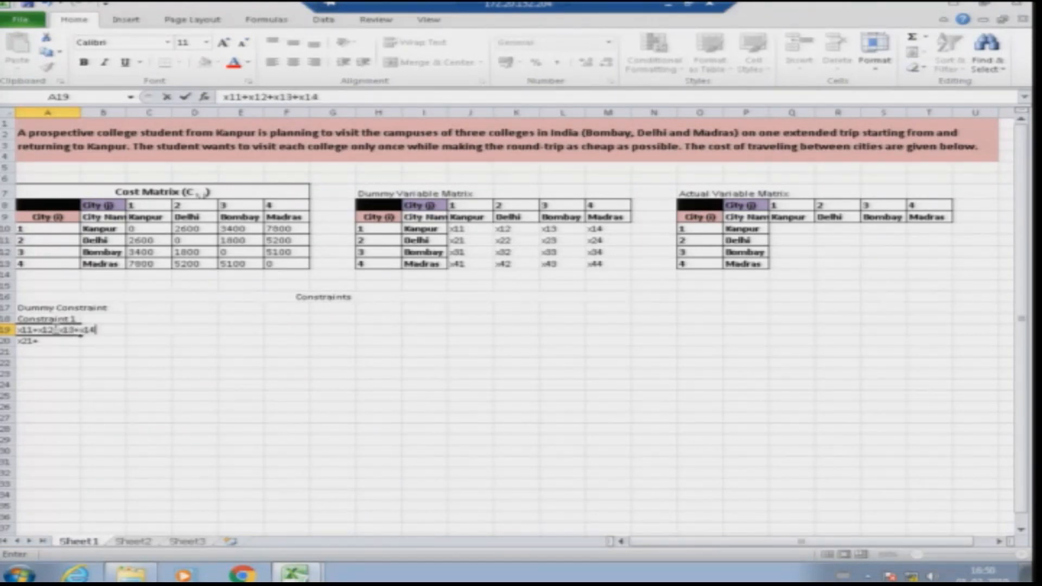
key("Return")
key("Delete")
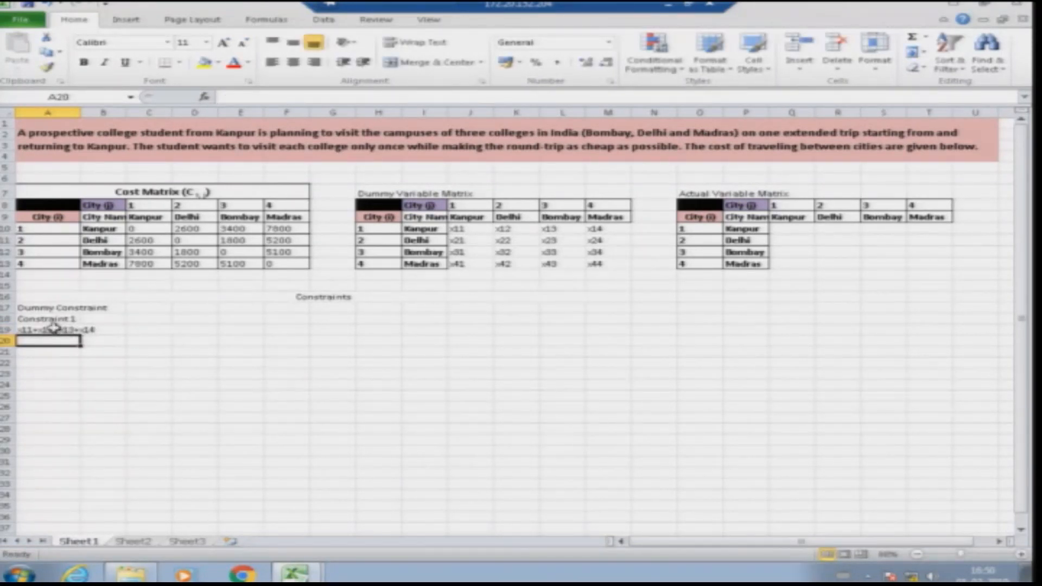
- Enter x21+x22+x23+x24 in cell A20 and x31+x32+x33+x34 in cell A21
type("x21+x22+x23+x24")
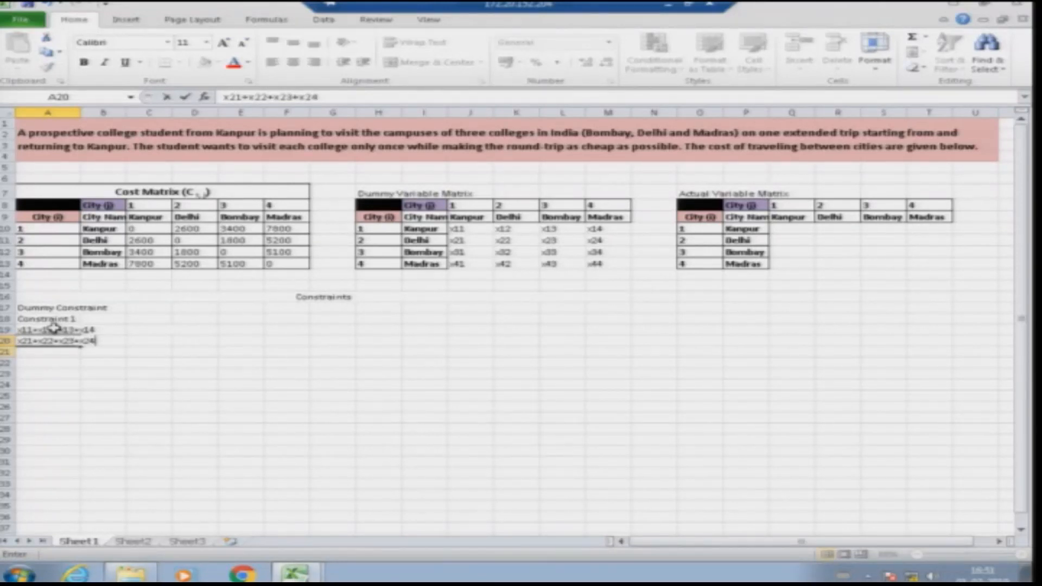
key("Return")
type("x31")
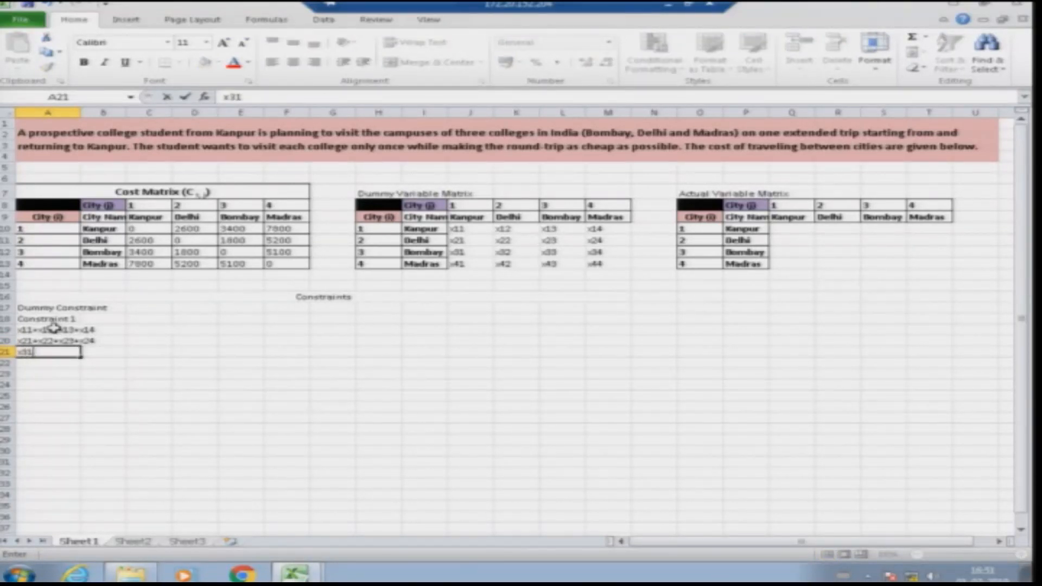
type("+x32+x33+x34")
key("Return")
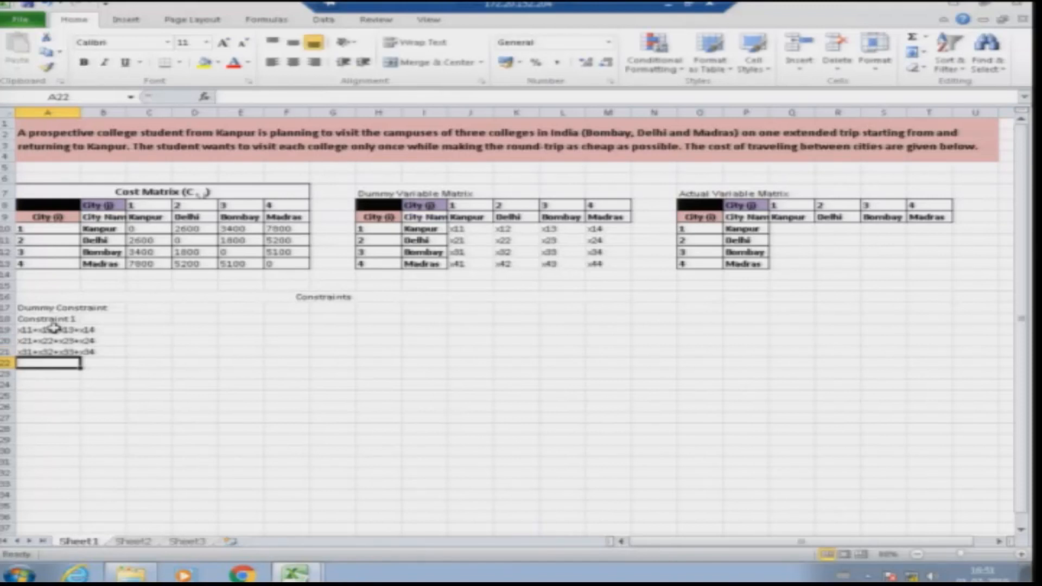
- Enter the fourth row-sum expression x41+x42+x43+x44 in cell A22, correcting any mistyped character
type("x")
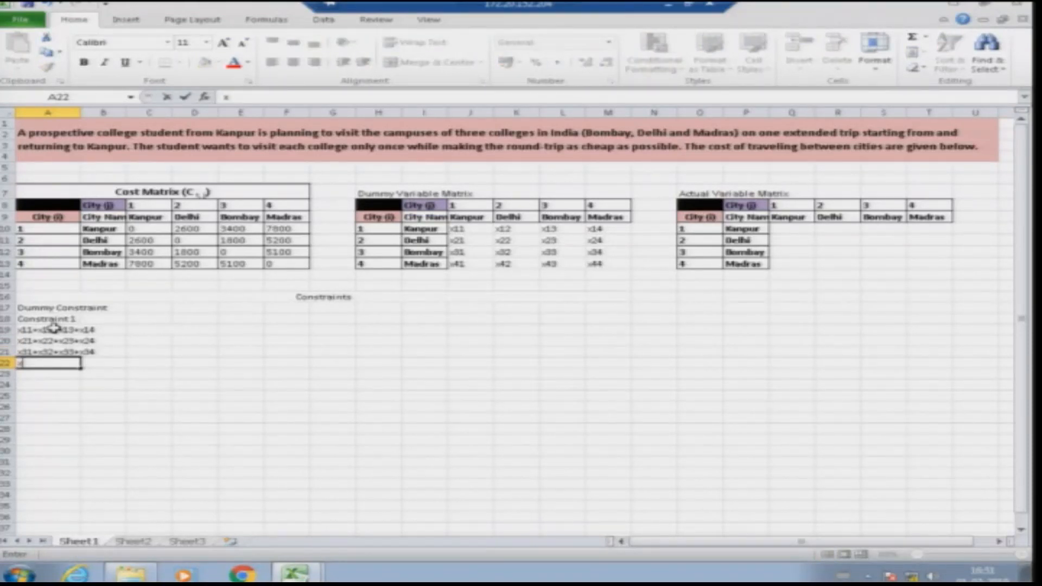
type("41+x42+x43+x4")
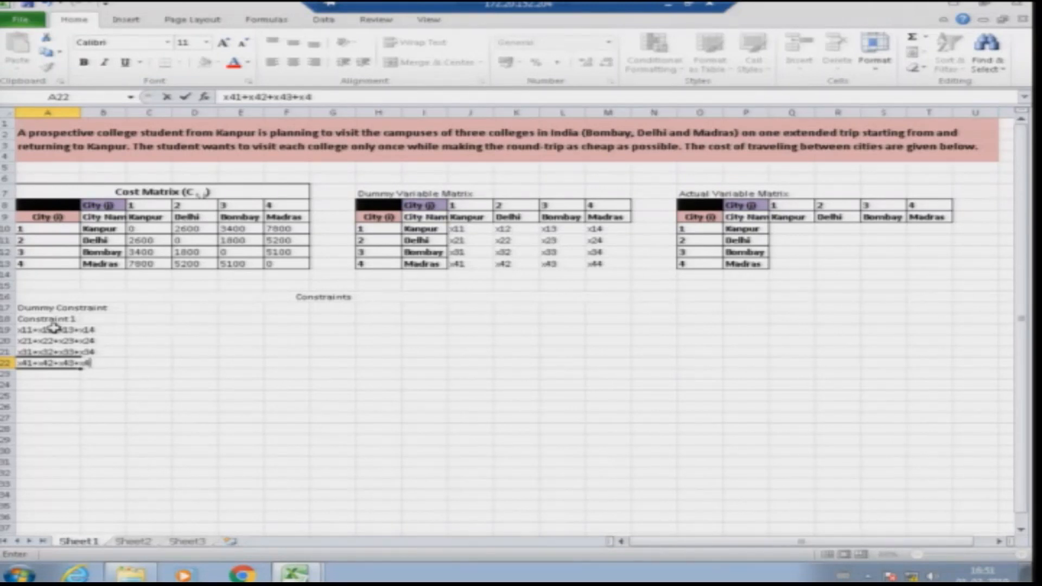
key("BackSpace")
type("x44")
key("Return")
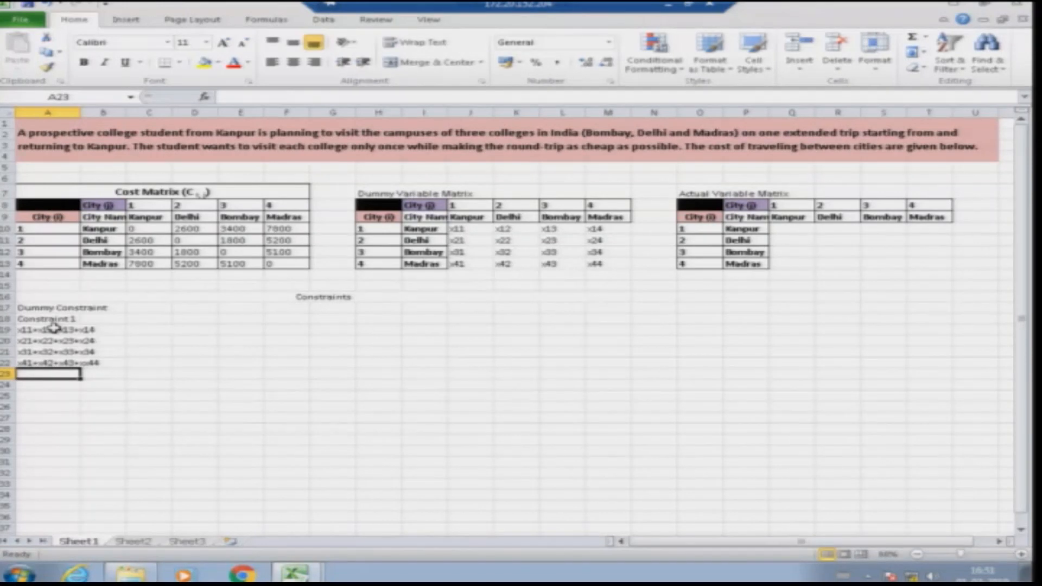
left_click(49, 363)
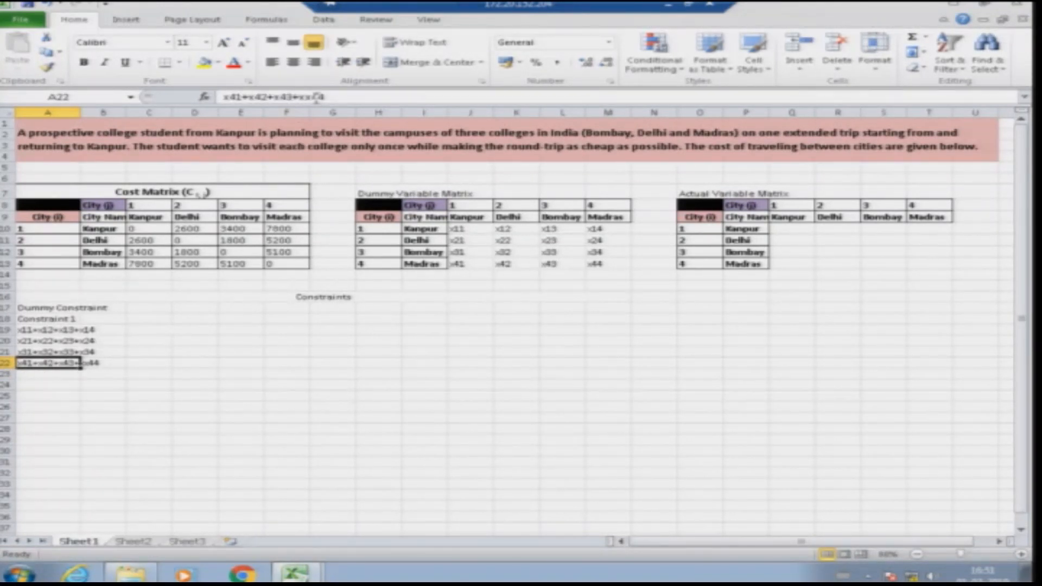
left_click(308, 97)
key("BackSpace")
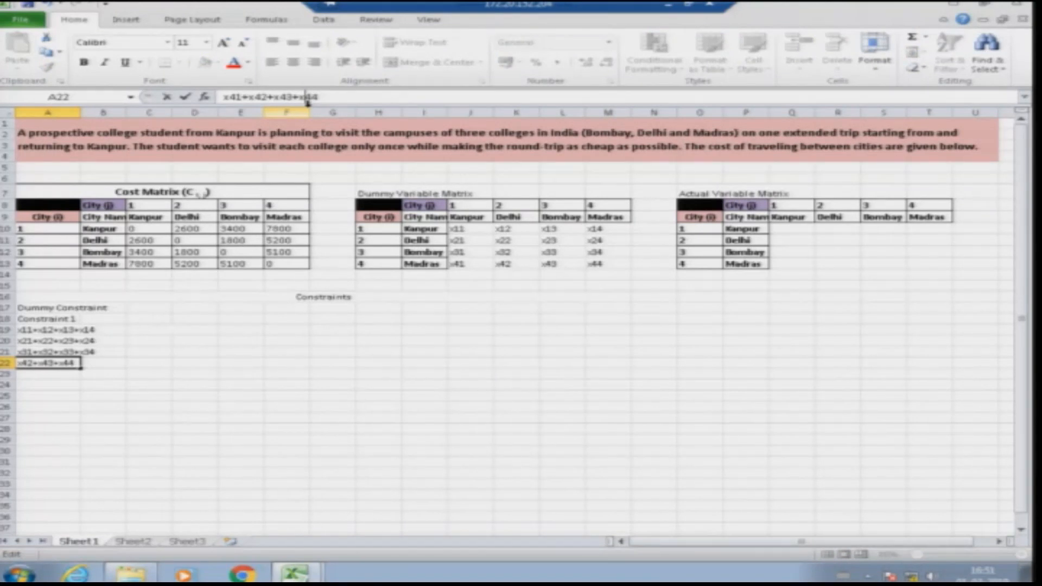
key("Return")
- Merge and center the first row-sum expression across A19:D19
left_click(57, 329)
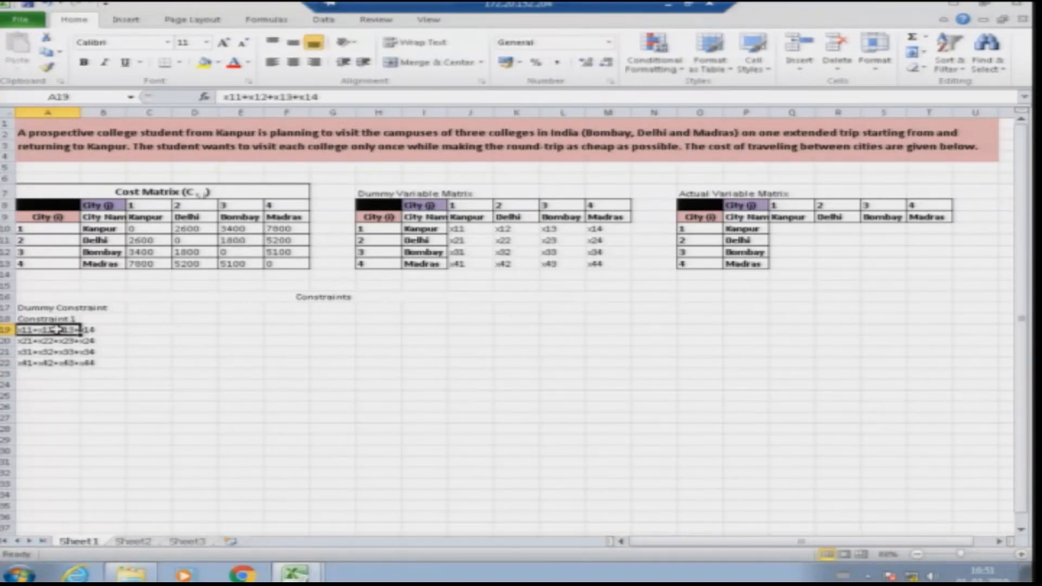
key("shift+Right")
key("shift+Right")
key("shift+Right")
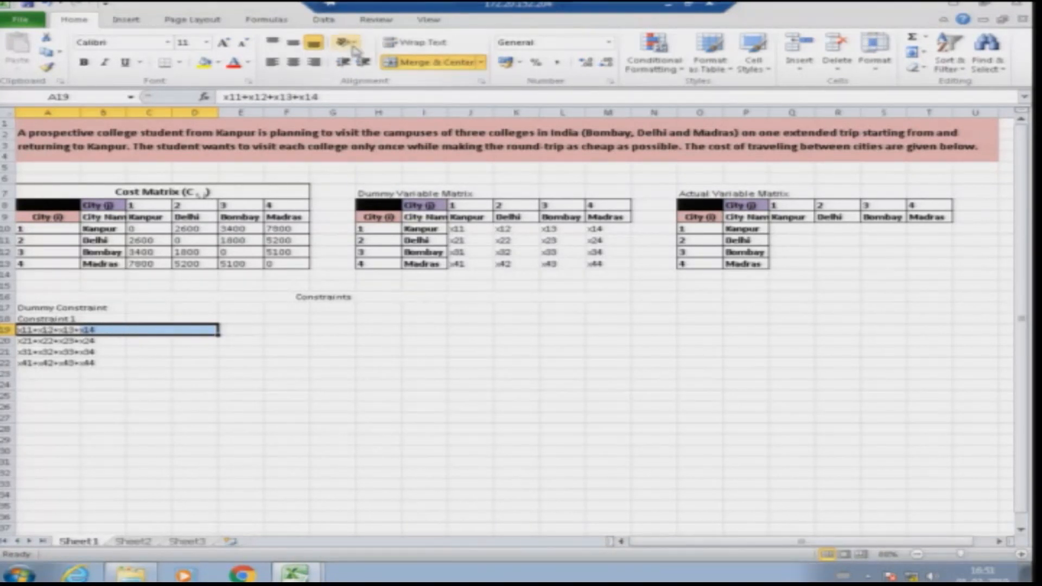
left_click(405, 63)
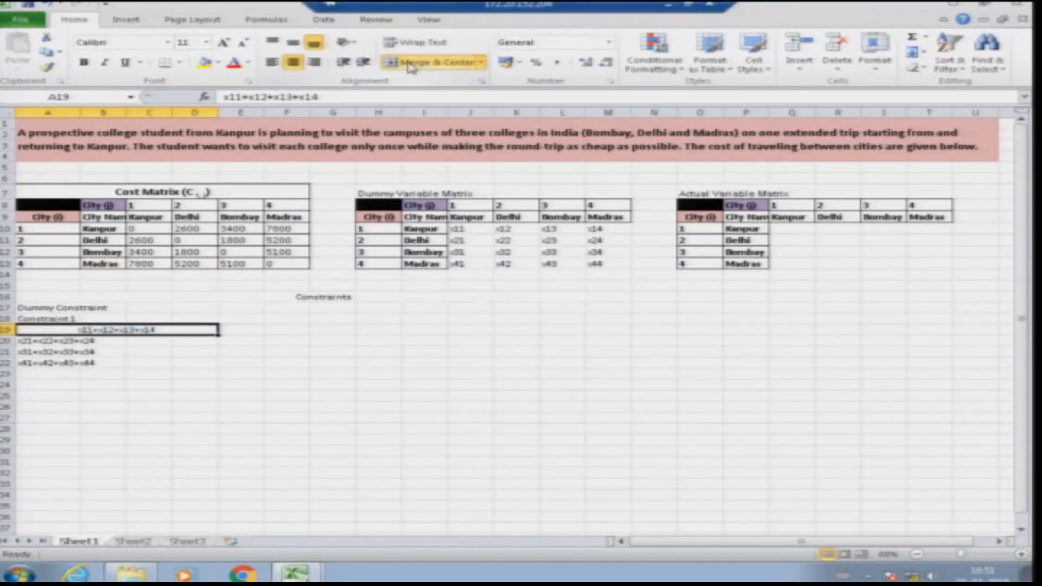
- Merge and center the other three row-sum expressions separately across A20:D20, A21:D21 and A22:D22
left_click(64, 340)
left_click_drag(64, 341, 195, 341)
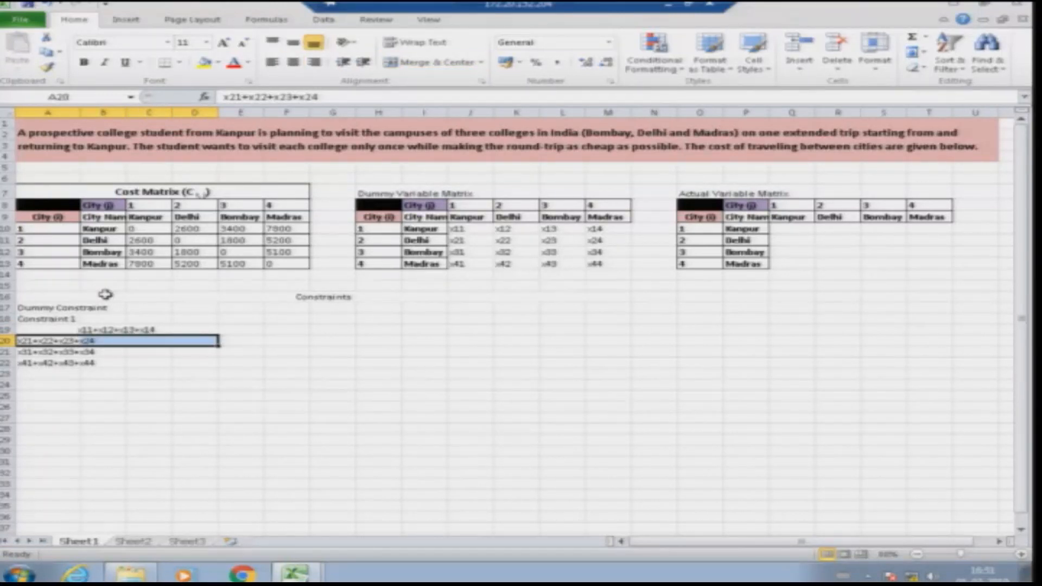
left_click(405, 62)
left_click_drag(71, 352, 206, 352)
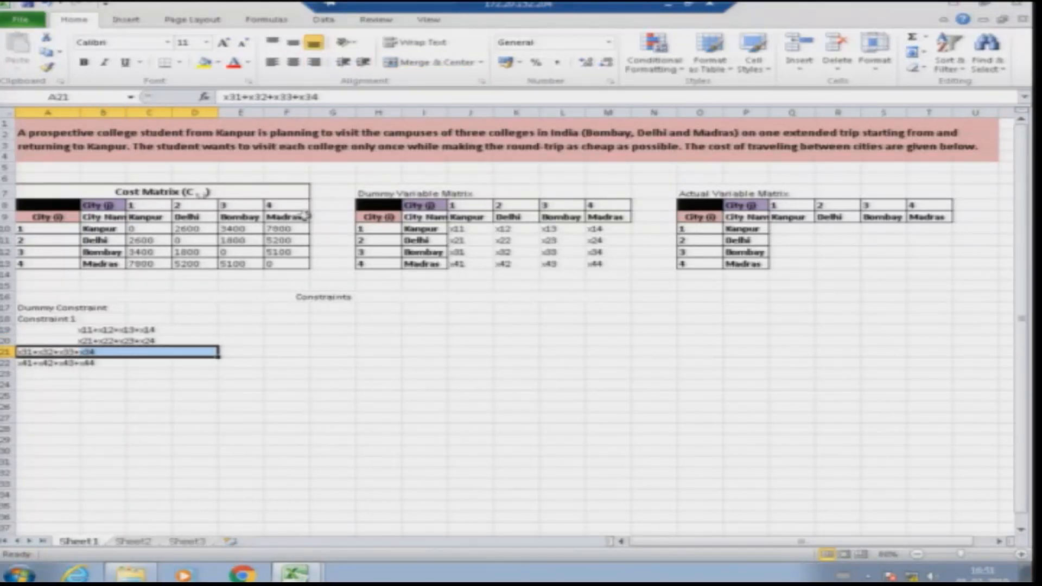
left_click(429, 62)
left_click_drag(50, 361, 158, 362)
left_click_drag(49, 362, 195, 363)
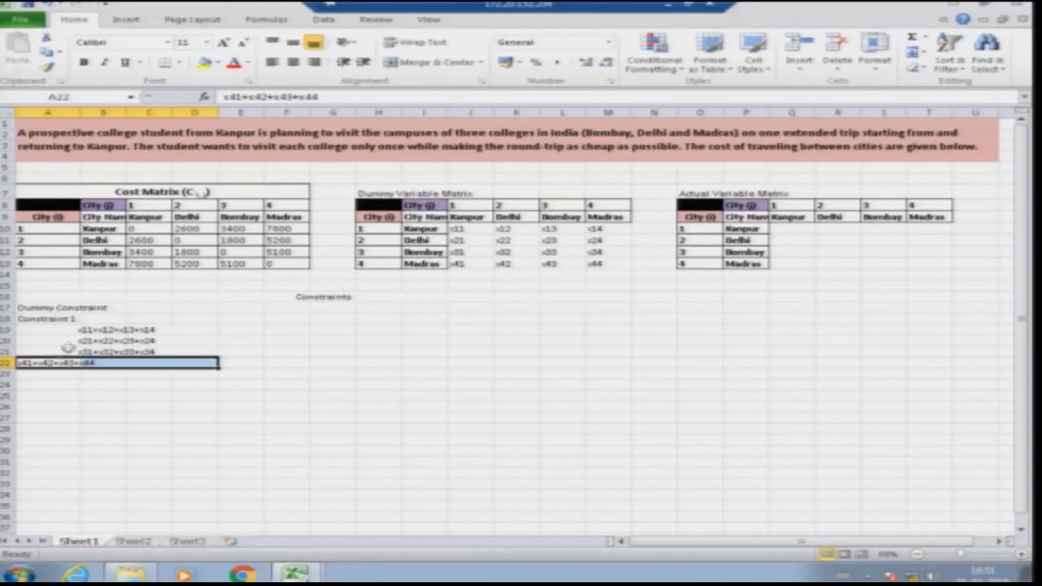
left_click(429, 62)
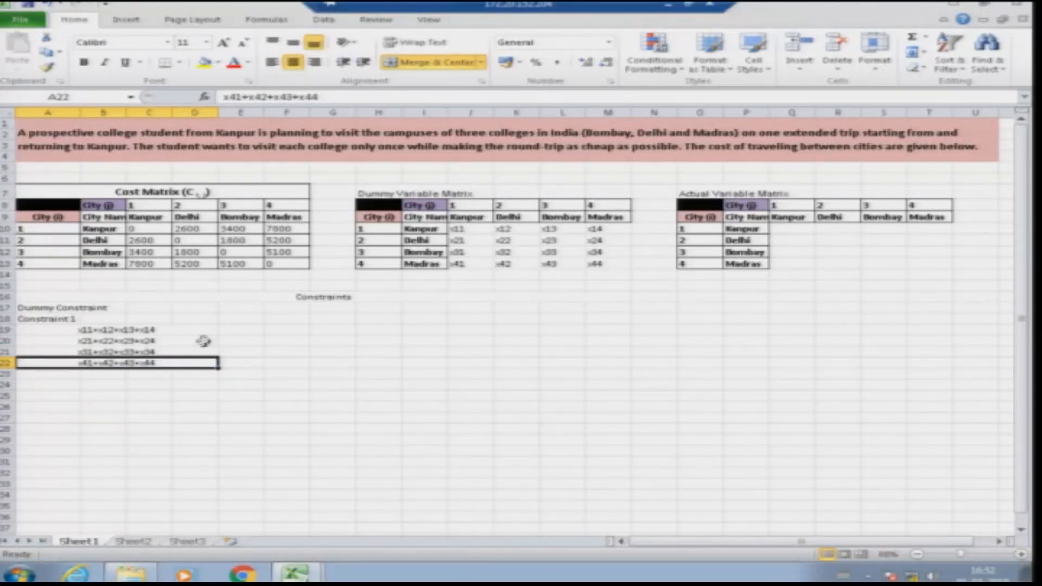
- Enter an equals sign in each of cells E19:E22 beside the four row-sum expressions
left_click(238, 330)
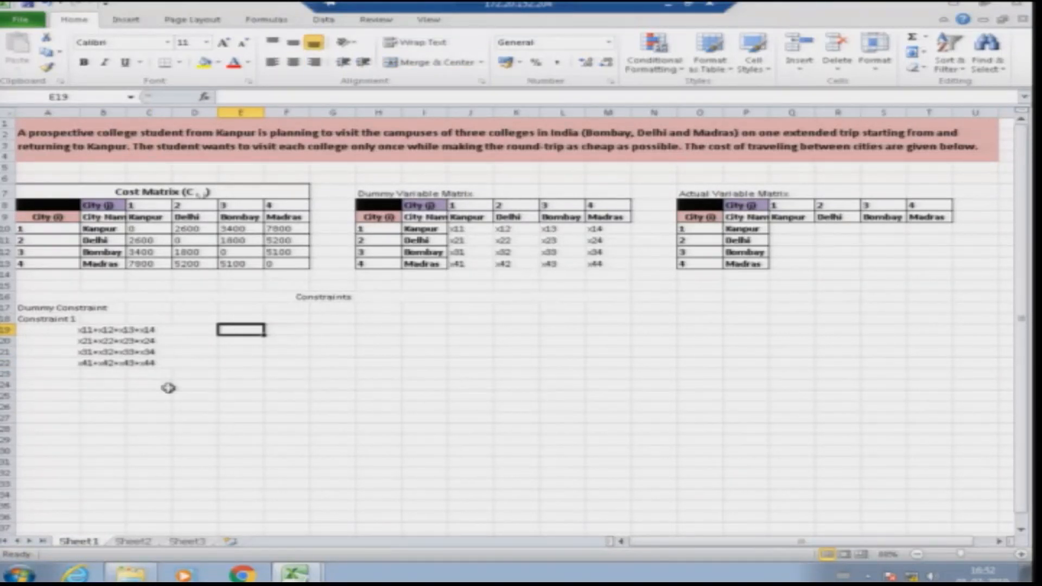
type("=1")
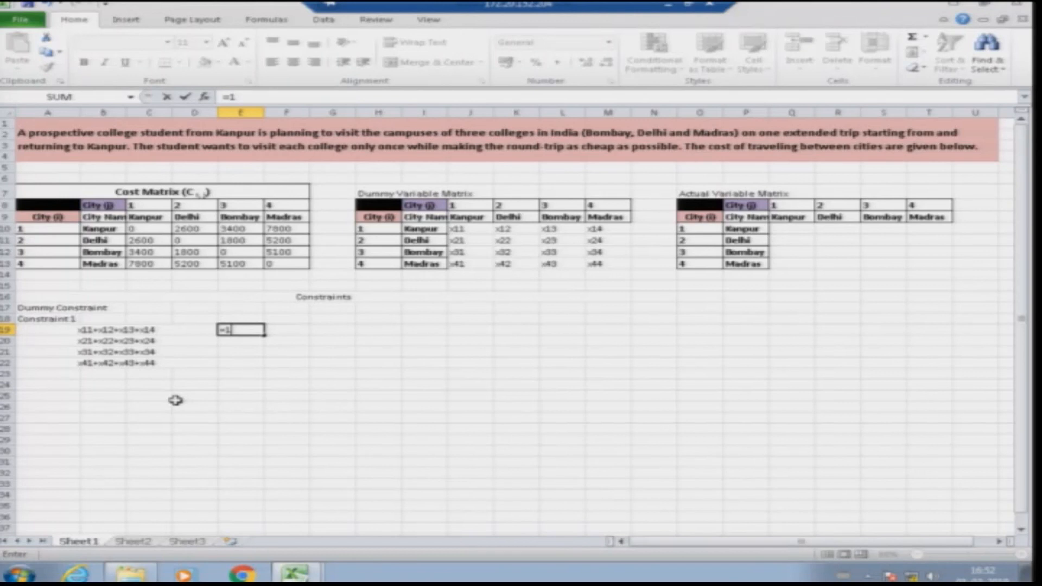
key("BackSpace")
key("Return")
type("=")
key("Return")
type("=")
key("Return")
type("=")
key("Up")
key("Up")
key("Down")
key("BackSpace")
key("BackSpace")
key("BackSpace")
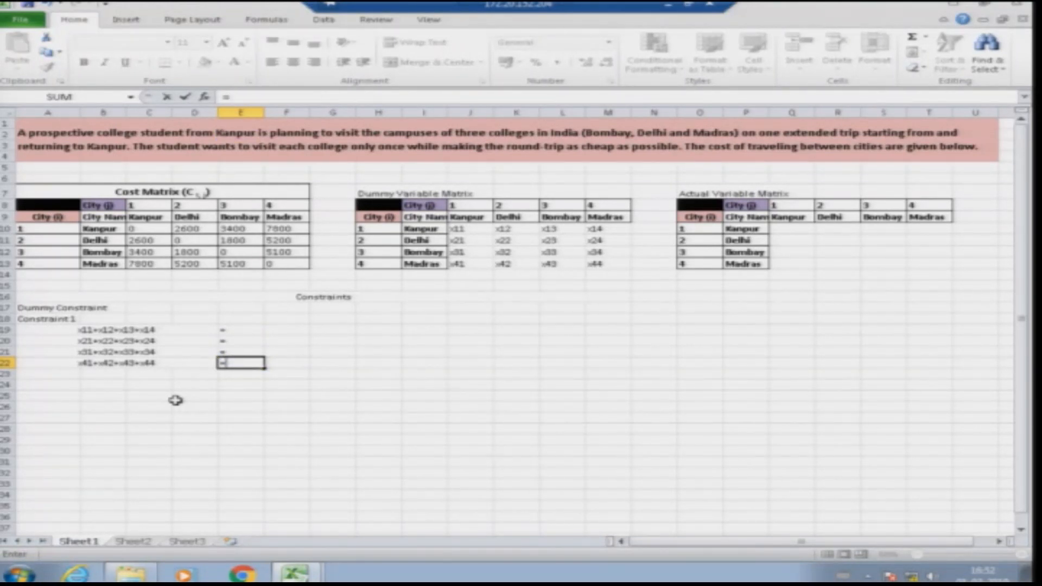
key("Escape")
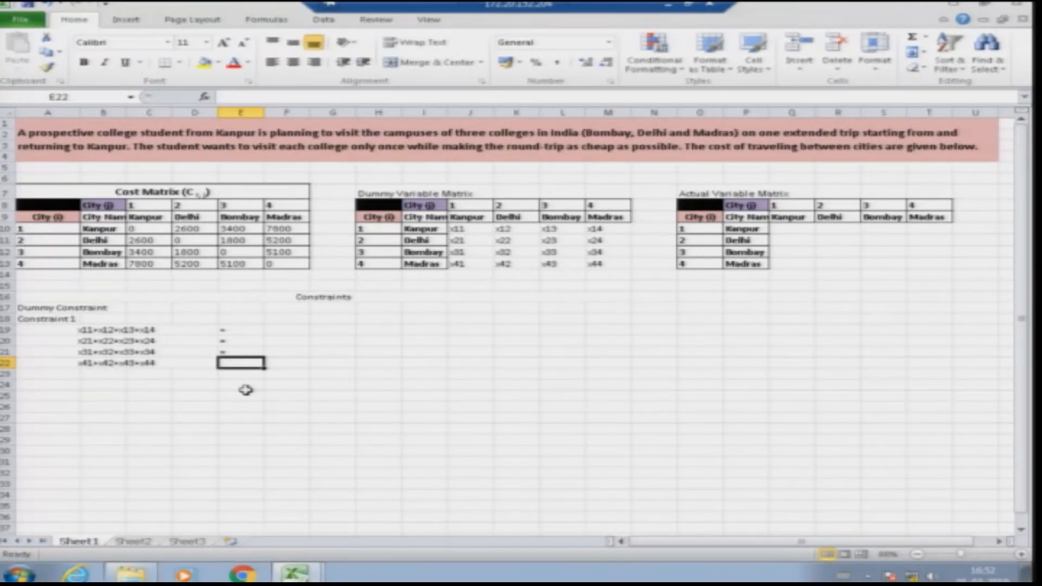
type("=")
key("Escape")
- Enter the right-hand-side value 1 in each of cells F19:F22
key("Down")
key("Right")
key("Up")
key("Up")
key("Up")
key("Up")
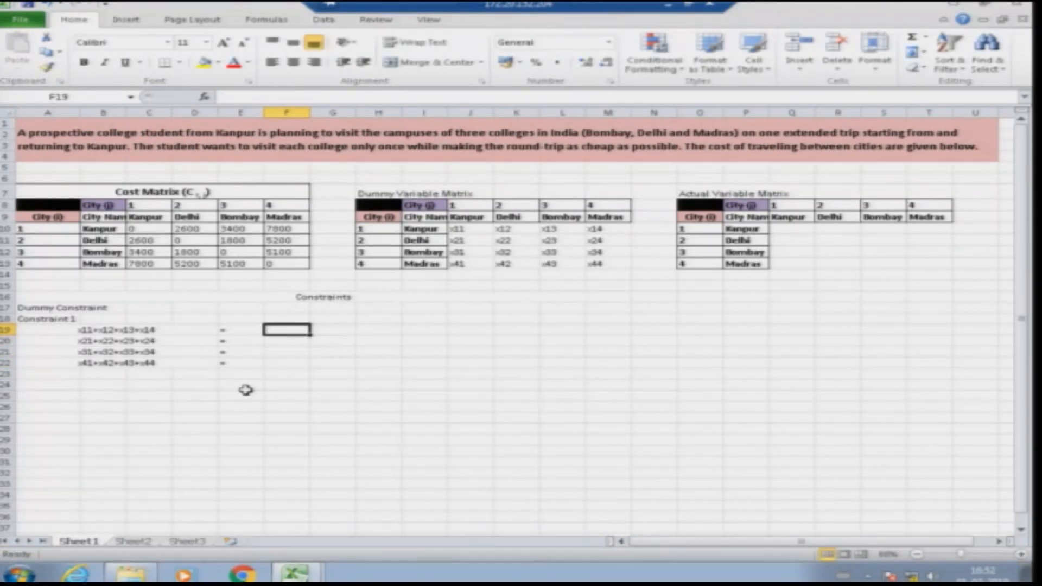
type("1")
key("Return")
type("1")
key("Return")
type("1")
key("Return")
type("1")
key("Return")
key("Down")
- Enter the label "Constraint 2" in cell A24, below the first constraint block
left_click(246, 387)
key("Left")
key("Left")
key("Left")
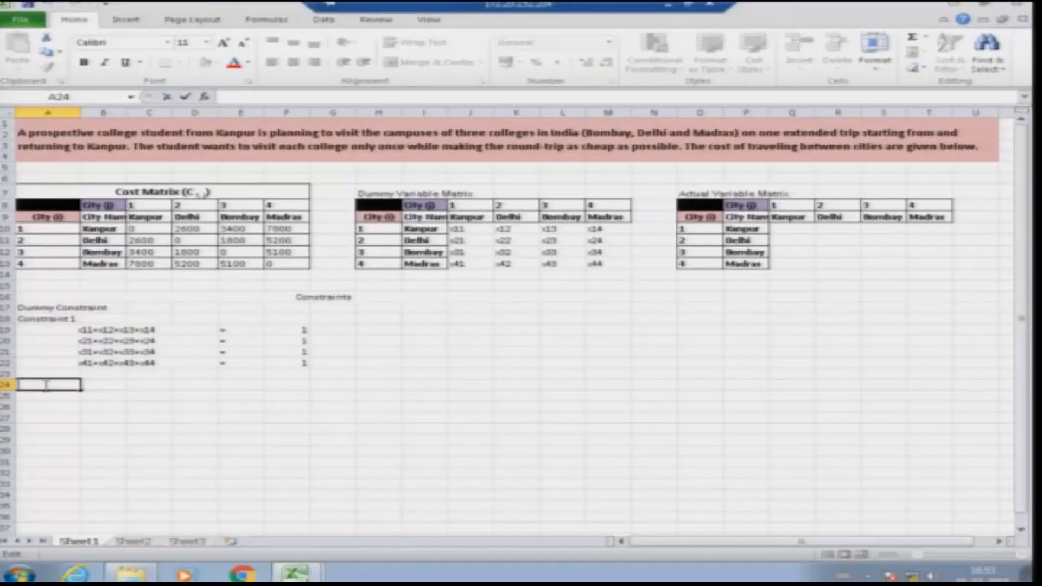
type("Constraint 2")
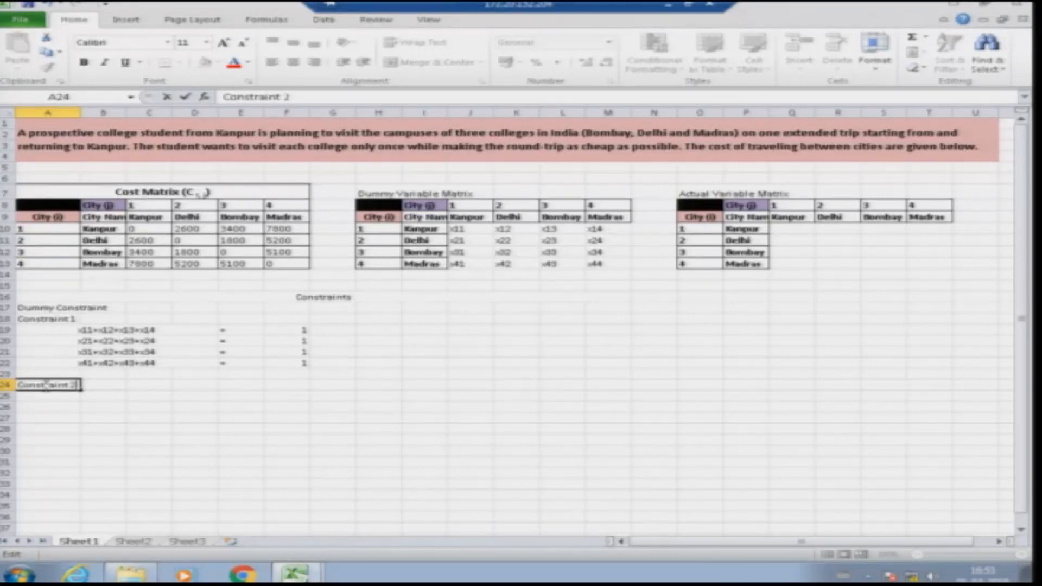
- Enter the column-sum expressions x11+x21+x31+x41 in row 25 and x12+x22+x32+x42 in row 26 under Constraint 2
left_click(96, 398)
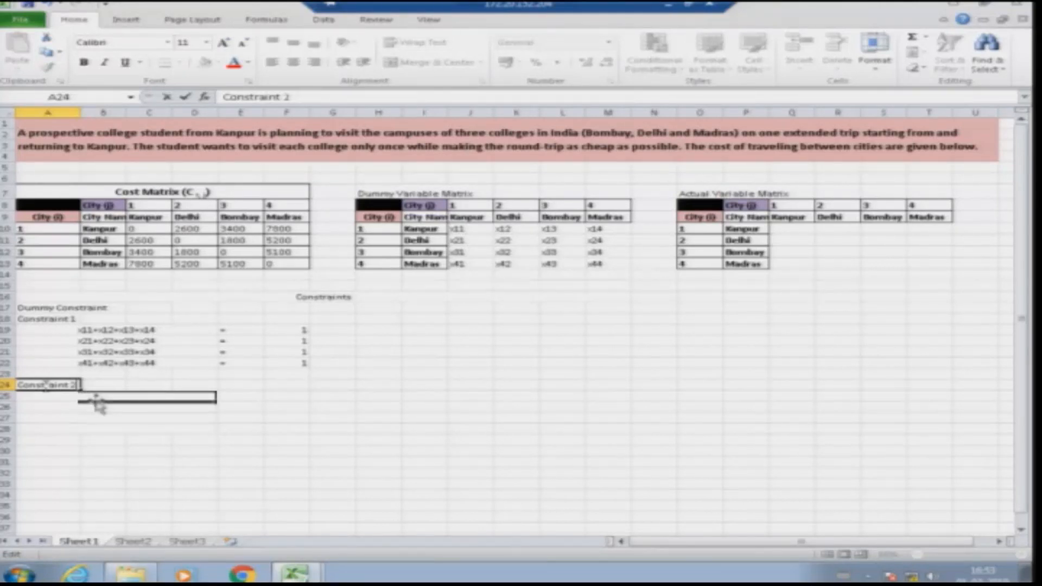
type("x")
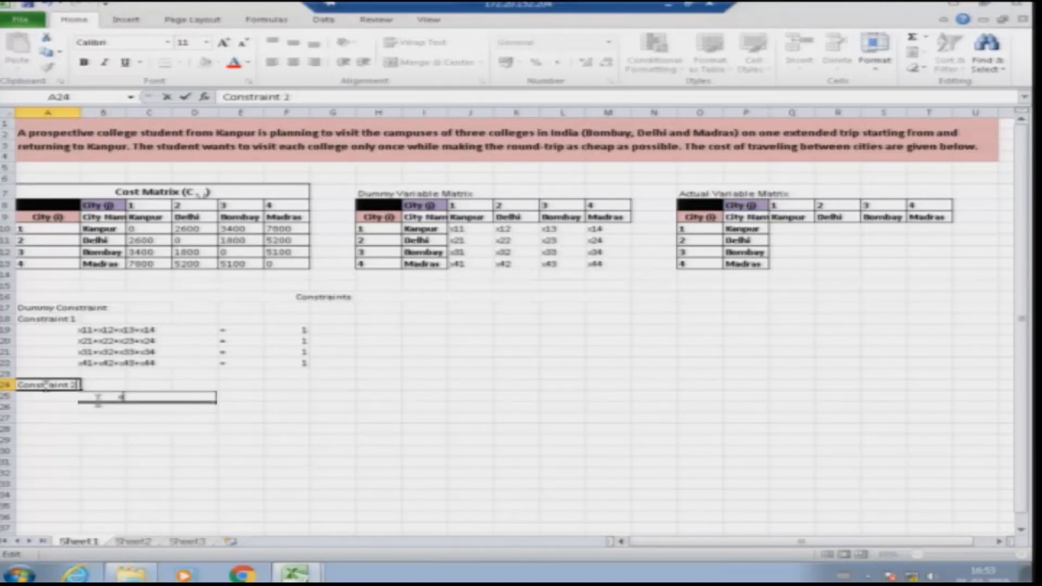
type("11+x21+x31+x41")
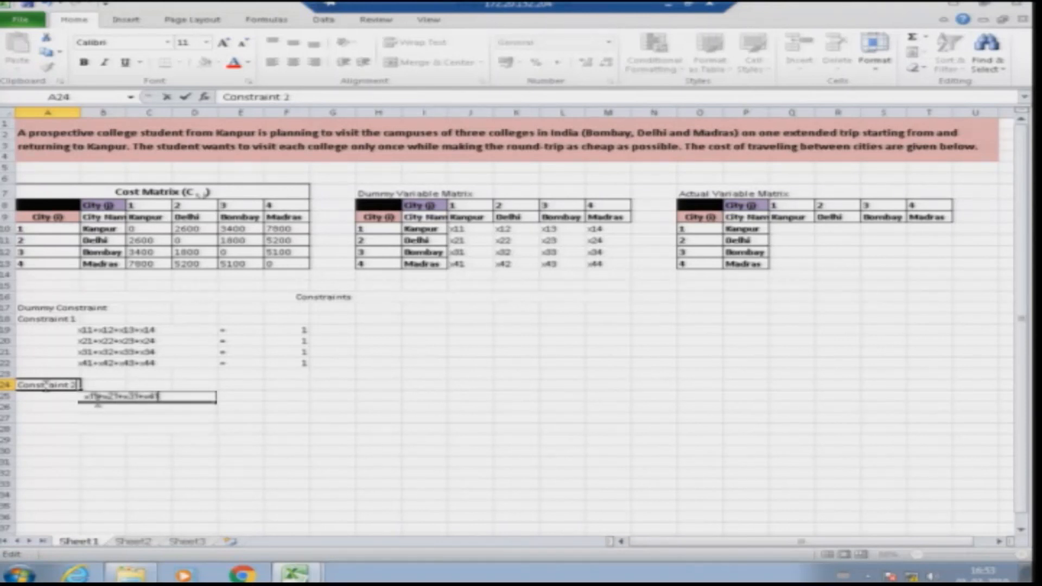
key("Return")
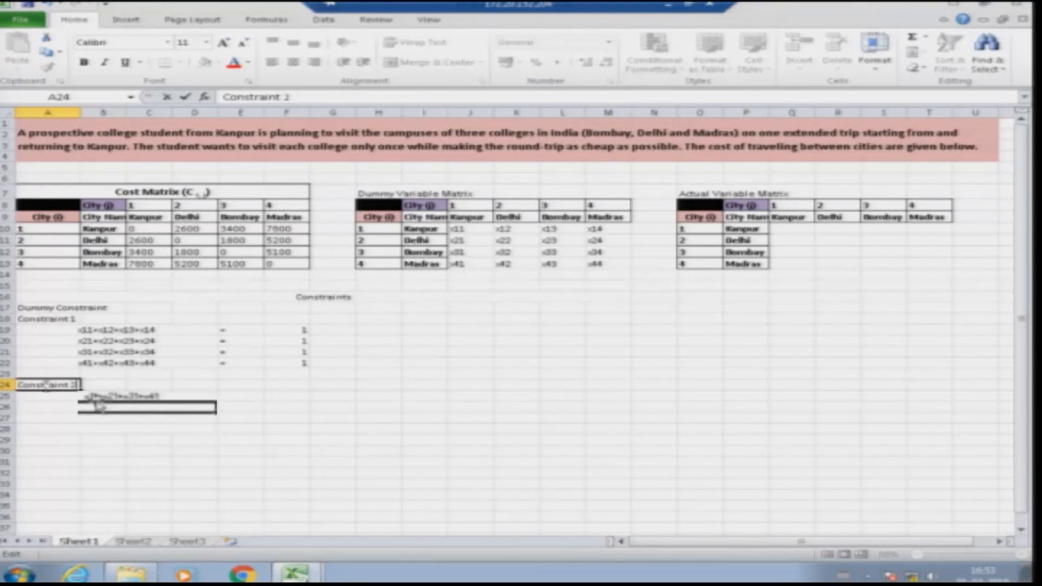
type("x1")
type("12")
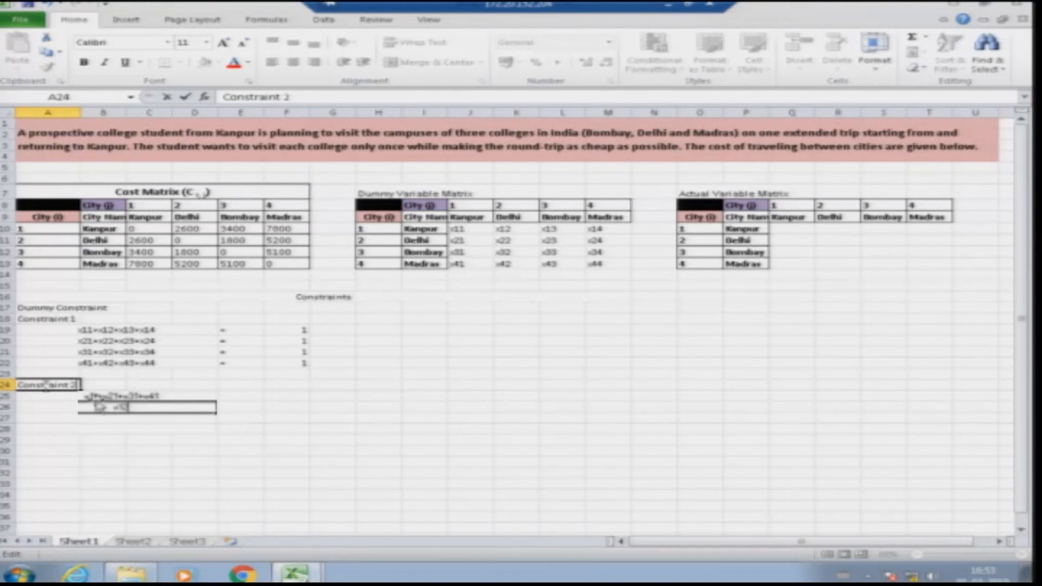
type("+x22+x32+x42")
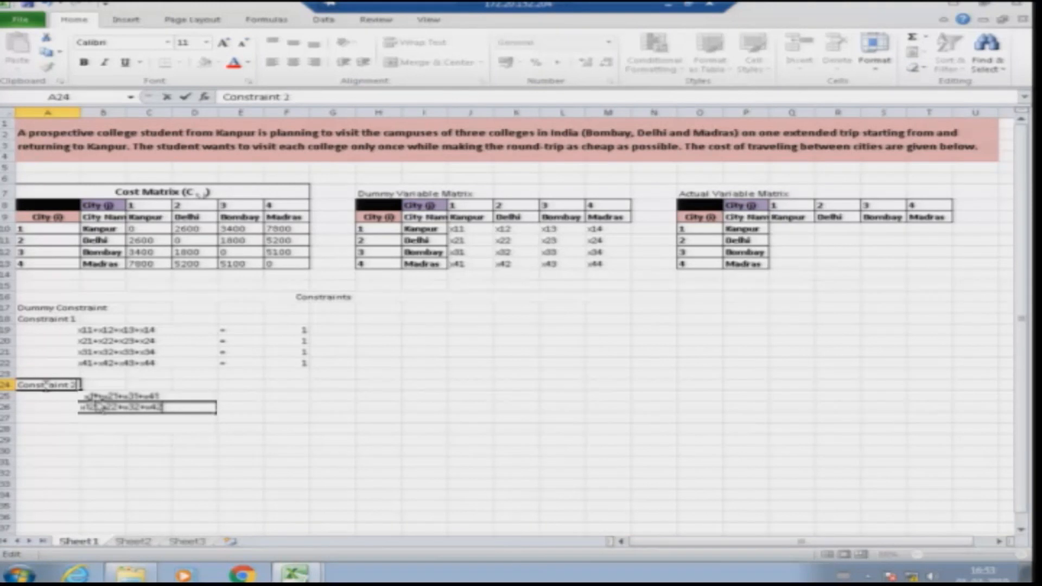
key("Return")
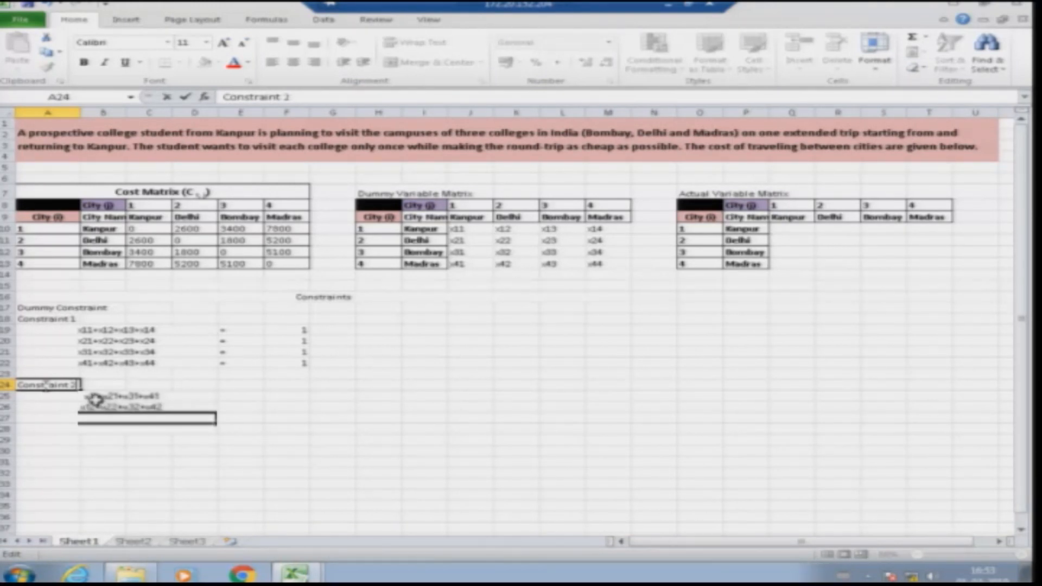
- Enter the column-sum expressions x13+x23+x33+x43 in row 27 and x14+x24+x34+x44 in row 28 of Constraint 2
type("x13+x")
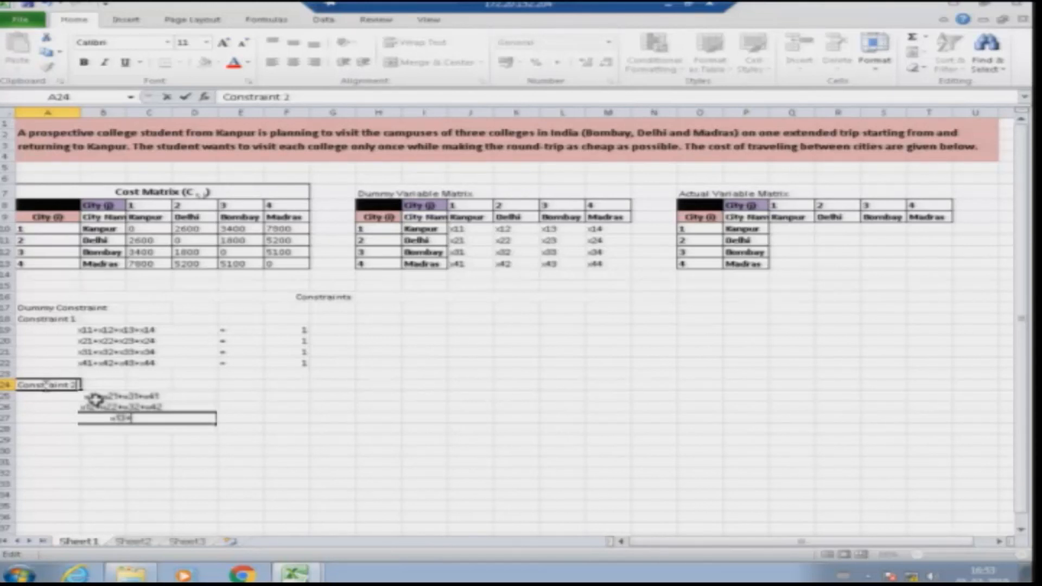
type("23+x33+x43")
key("Return")
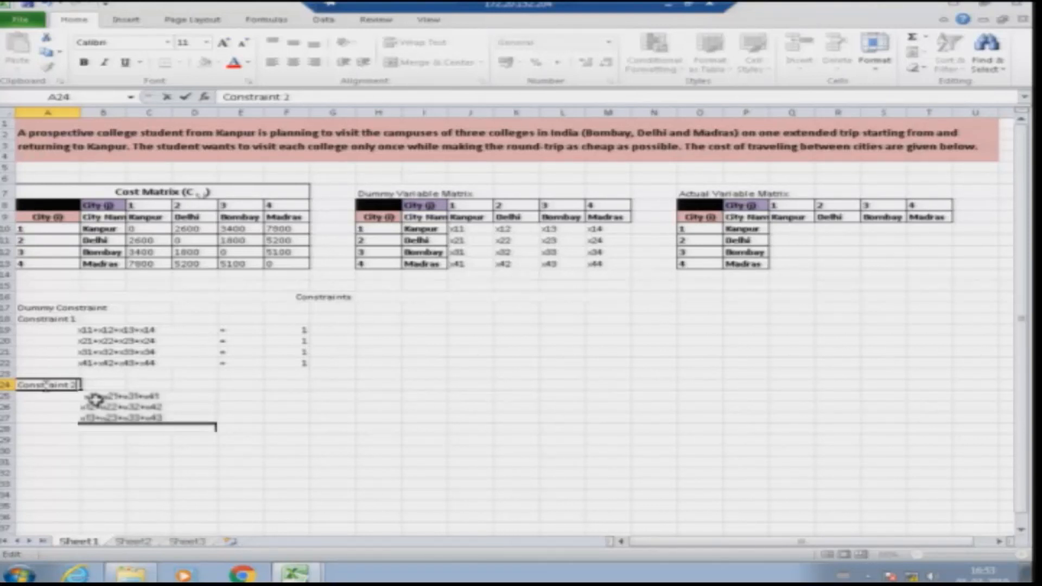
type("x14+")
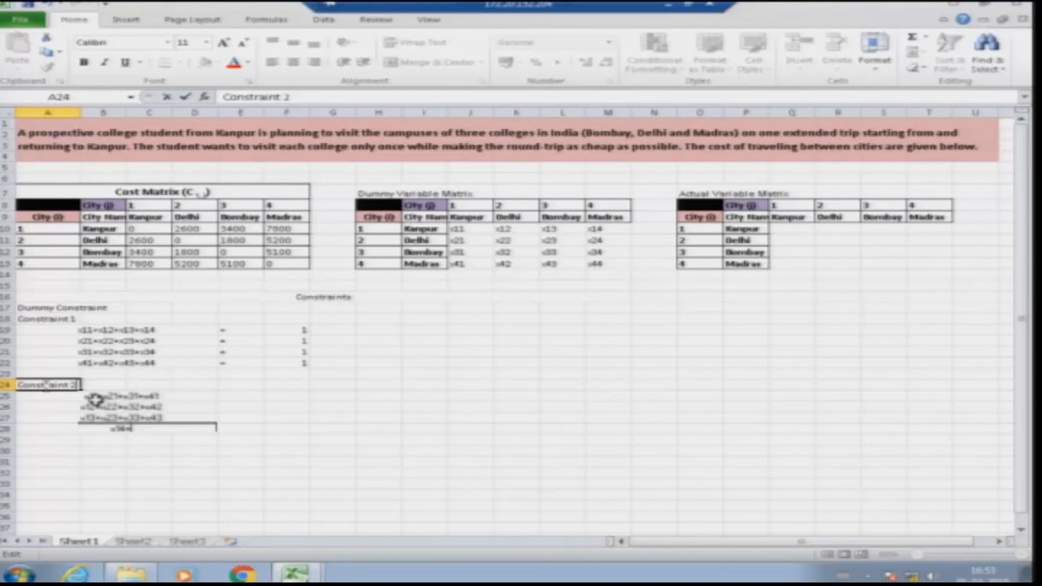
type("x24+x34+x44")
key("Return")
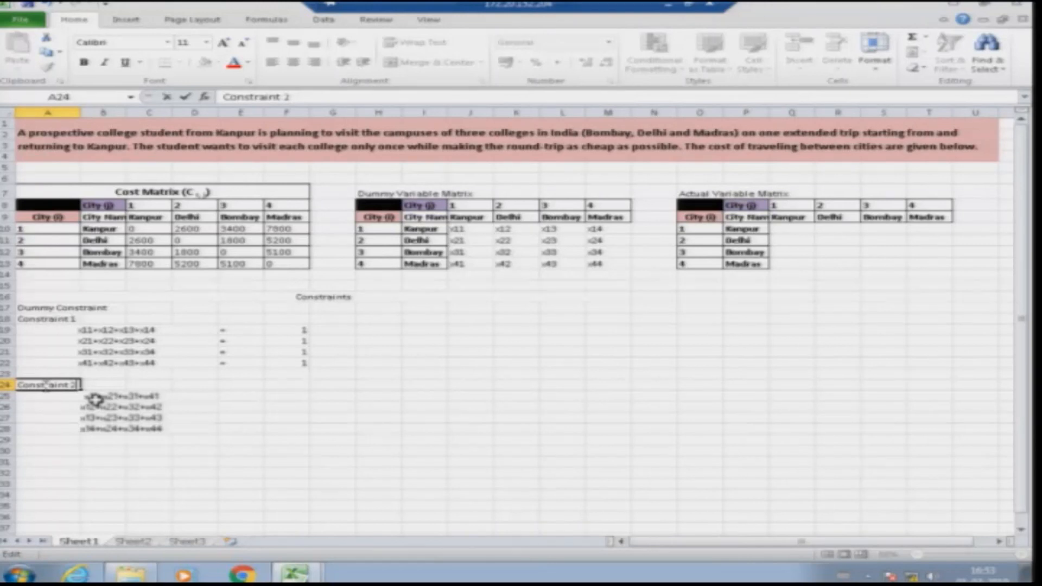
- Enter an equals sign in each of cells E25:E28 beside the four column-sum expressions
left_click(237, 396)
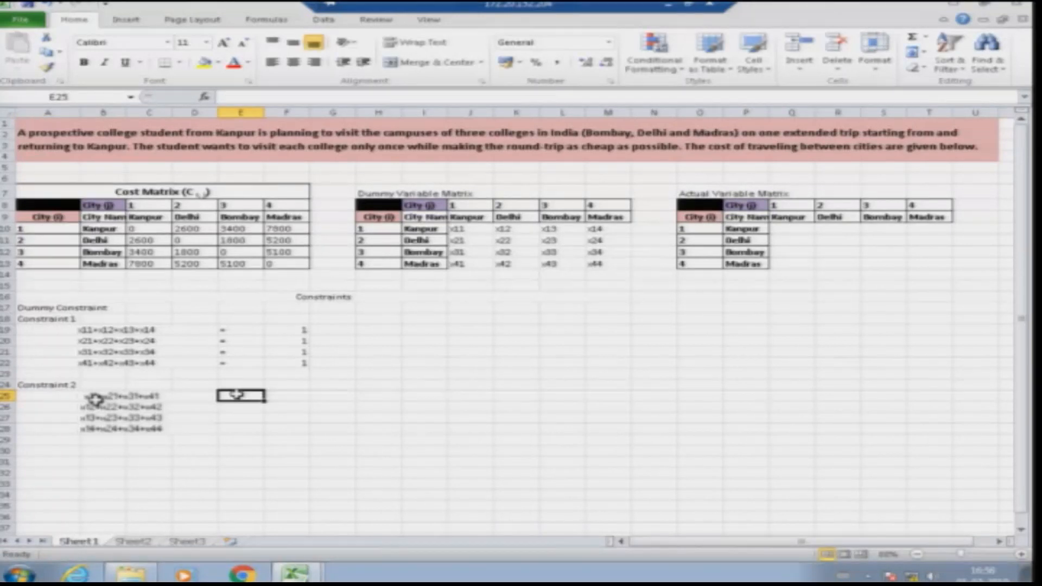
type("=")
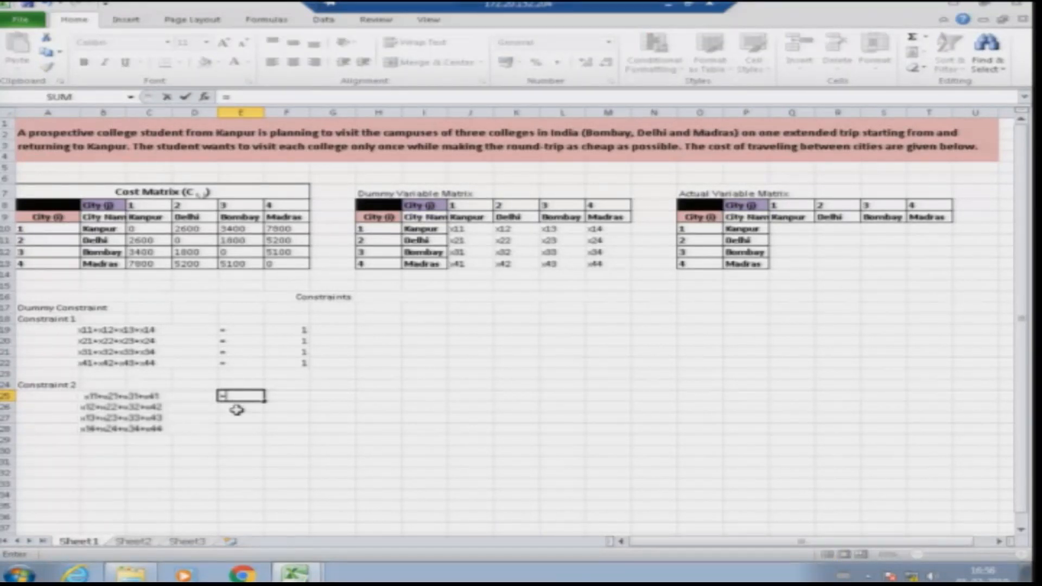
key("Return")
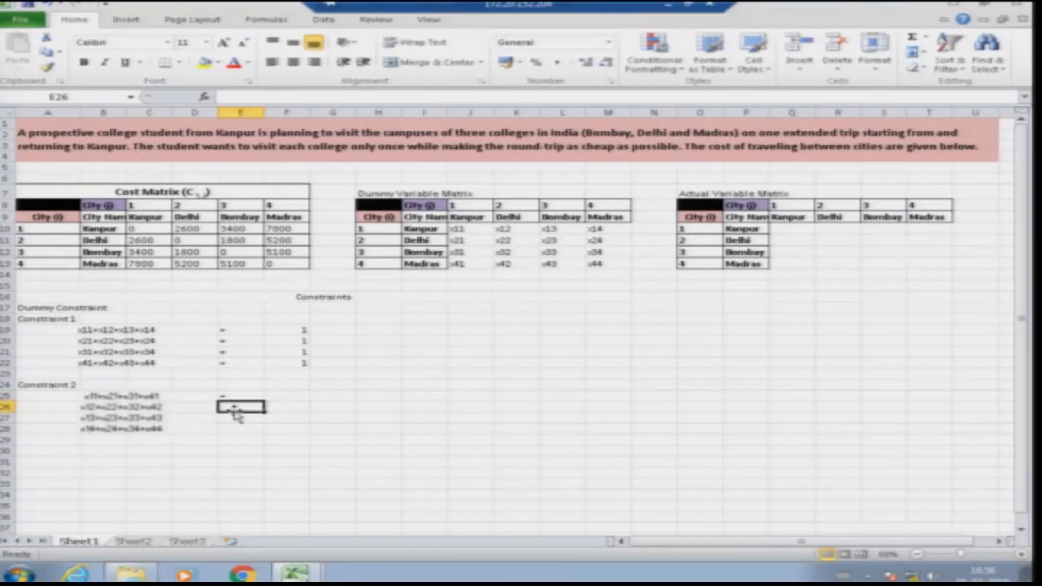
type("=")
key("Return")
type("=")
key("Return")
type("=")
key("Return")
- Enter the right-hand-side value 1 in each of cells F25:F28 for Constraint 2
key("Up")
key("Up")
key("Up")
key("Up")
key("Right")
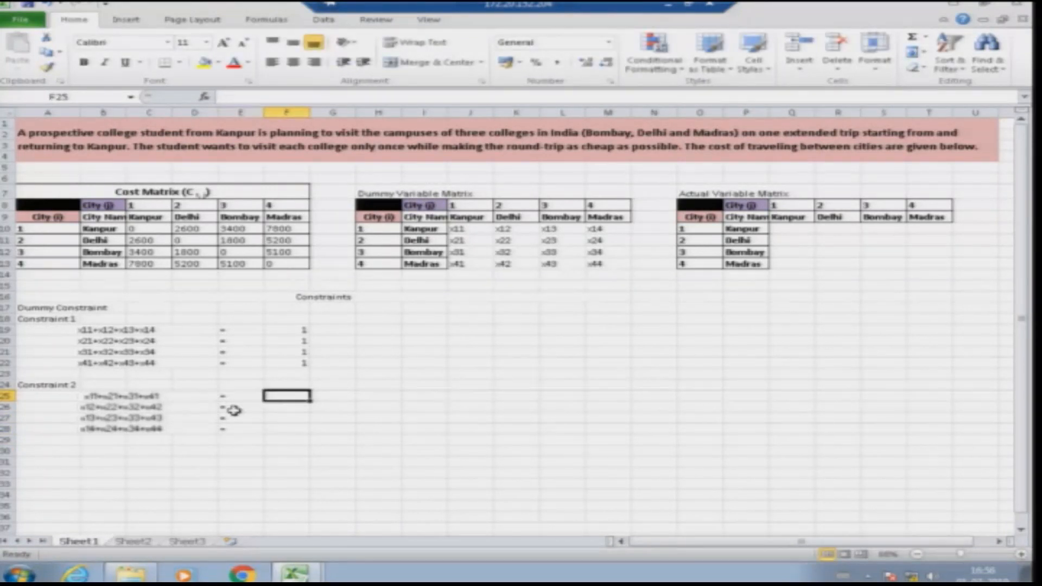
type("1")
key("Return")
type("1")
key("Return")
type("1")
key("Return")
type("1")
key("Return")
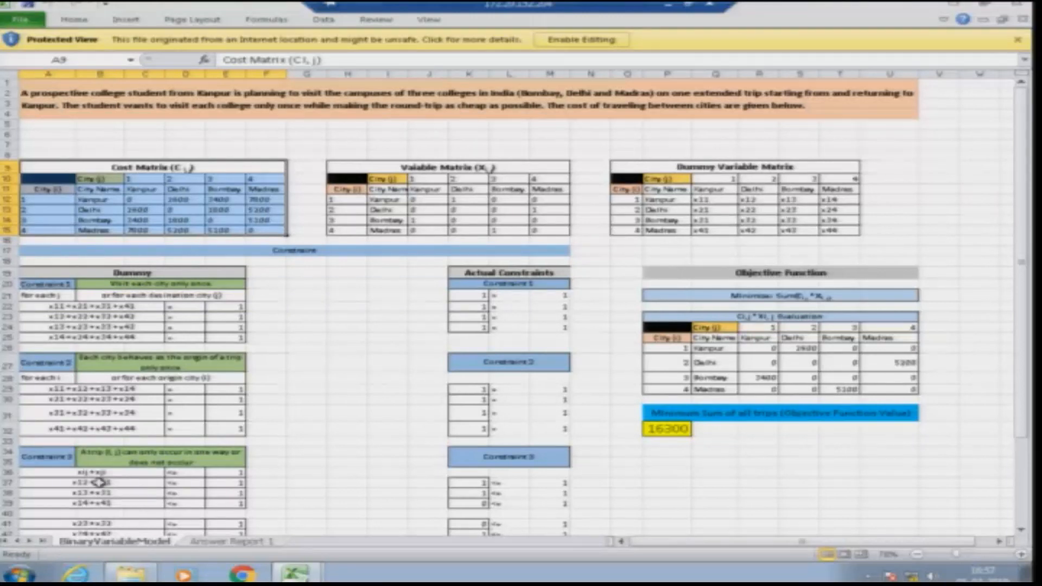
- Return to the working workbook and enter the label "Constraint 3" in cell A31
left_click(309, 568)
left_click(327, 506)
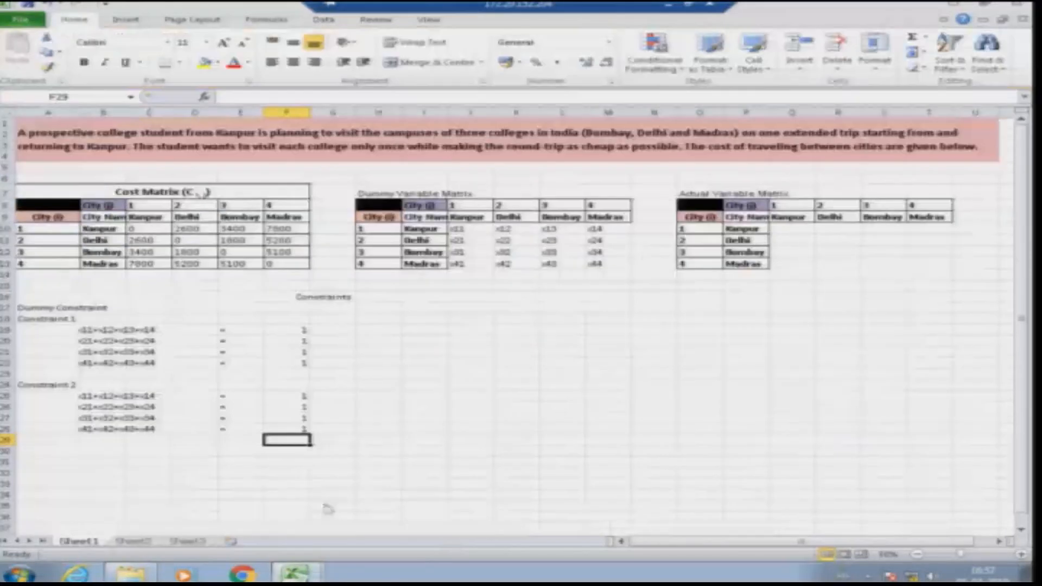
left_click(48, 458)
type("Constrai")
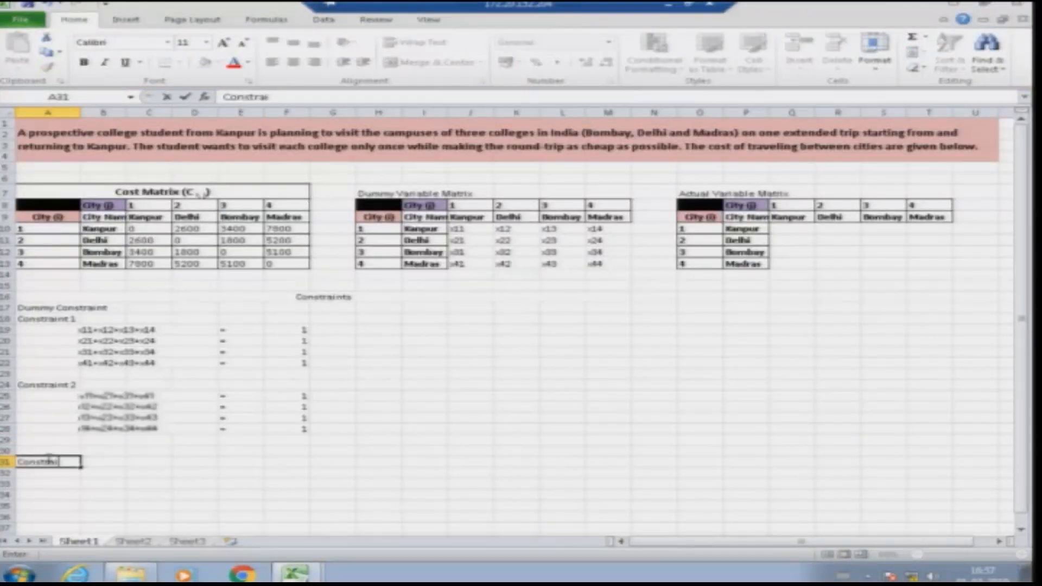
type("nt 3")
key("Return")
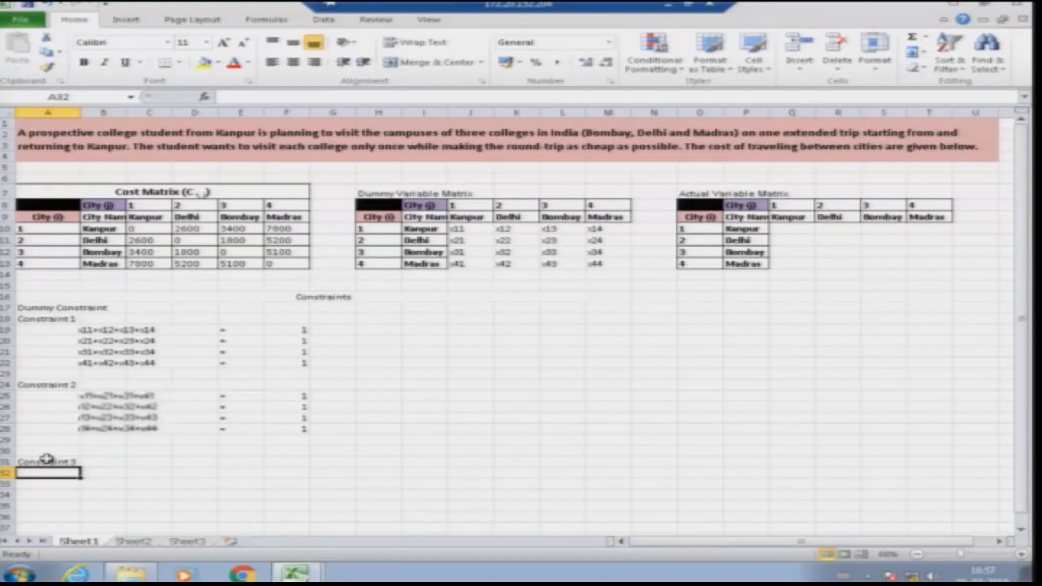
- Write the general form of Constraint 3 across A32:C32 as "xij +xji", "<=" and 1
type("x")
type("ij =")
type("xji")
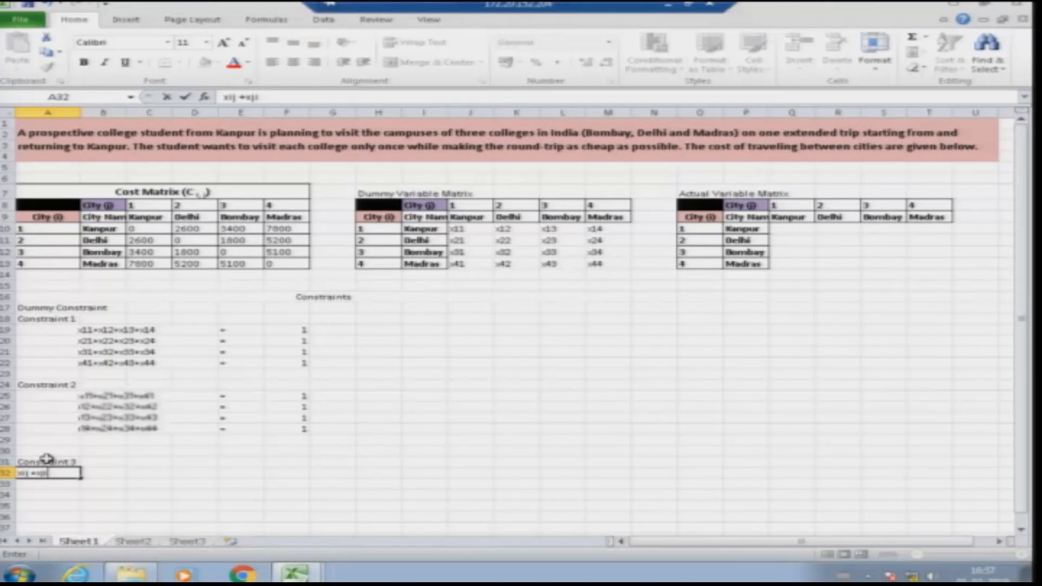
key("Tab")
type("<=")
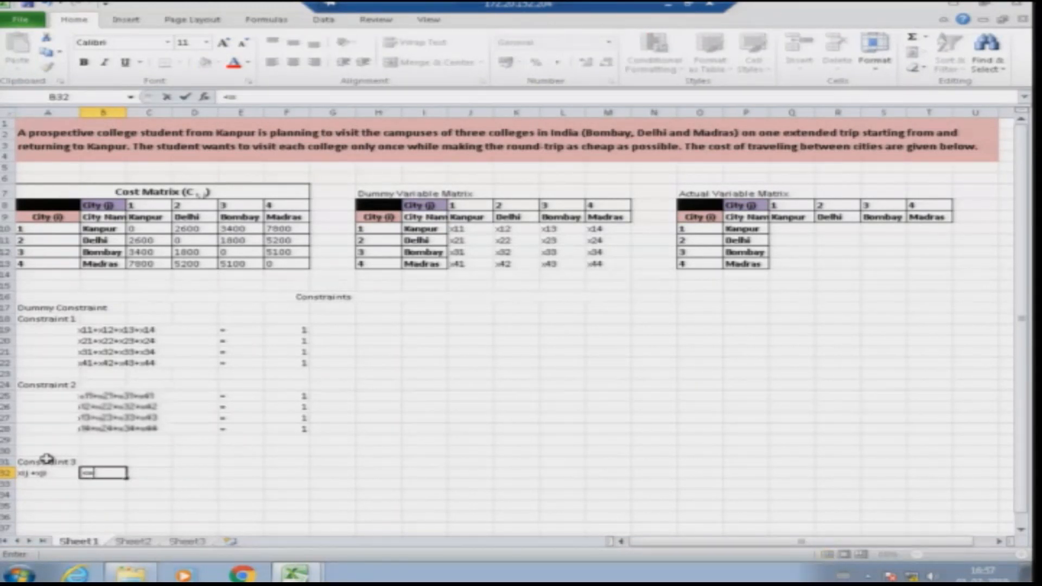
key("Tab")
type("1")
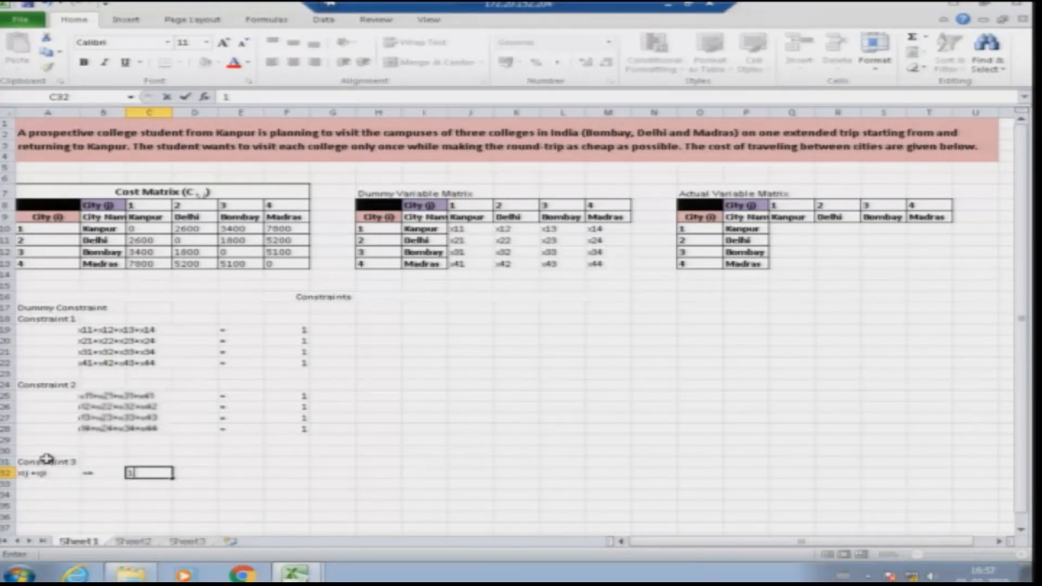
key("Tab")
- Write the first city-pair constraint across A33:C33 as "x12+x21", "<=" and 1
key("Down")
key("Home")
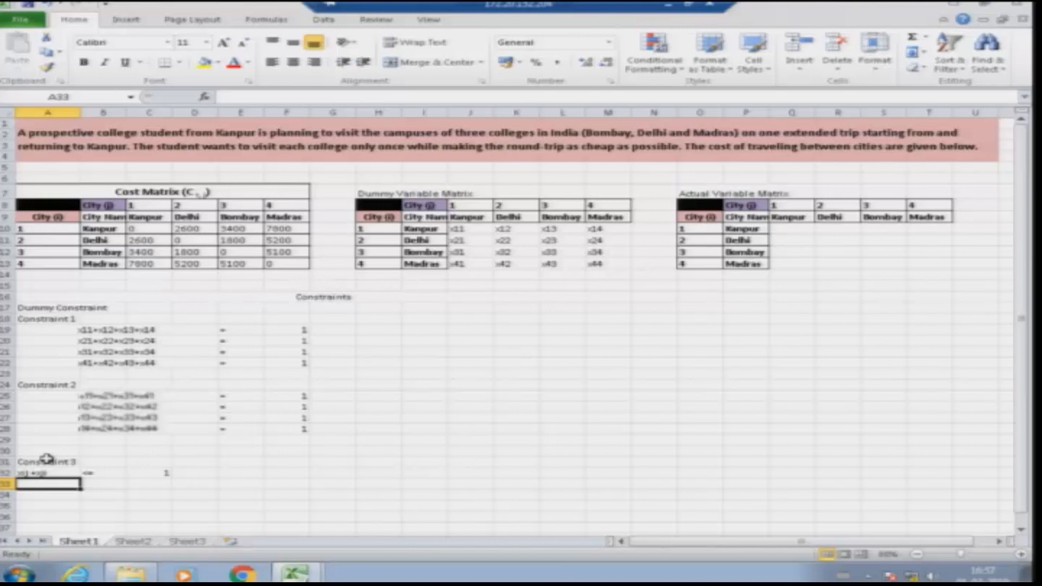
type("x12")
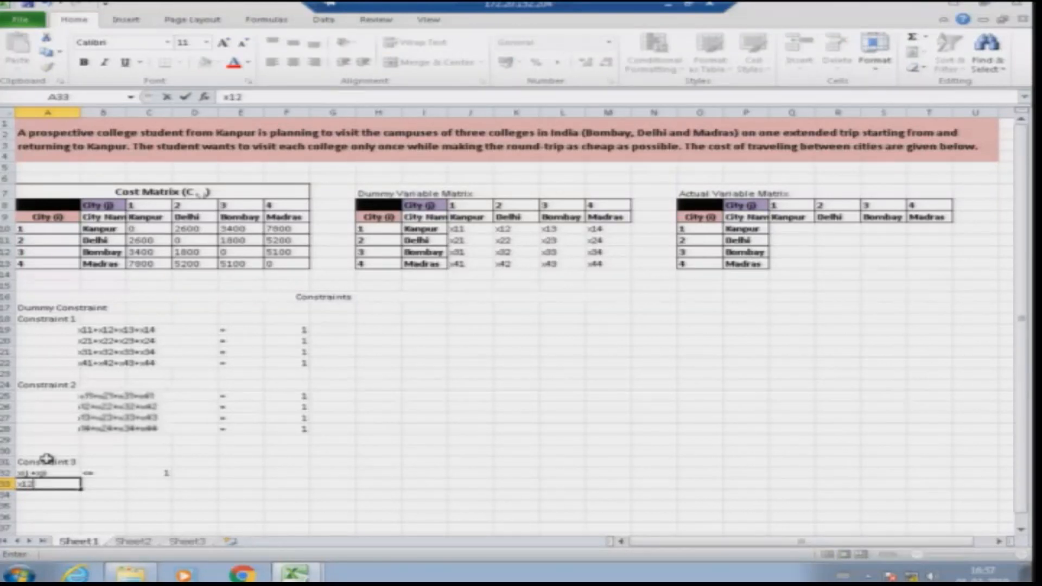
type("+x21")
key("Tab")
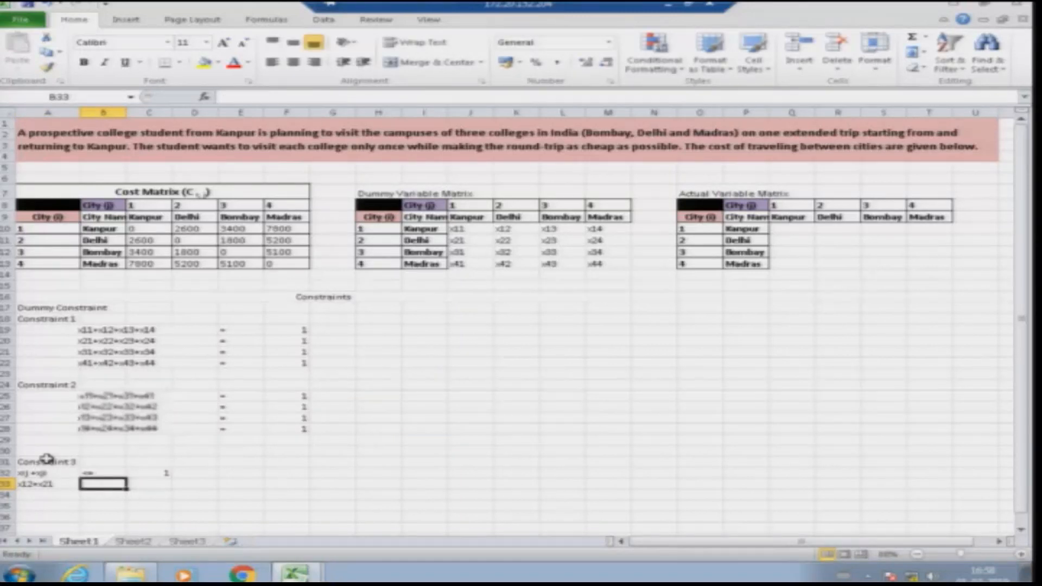
type("<=1")
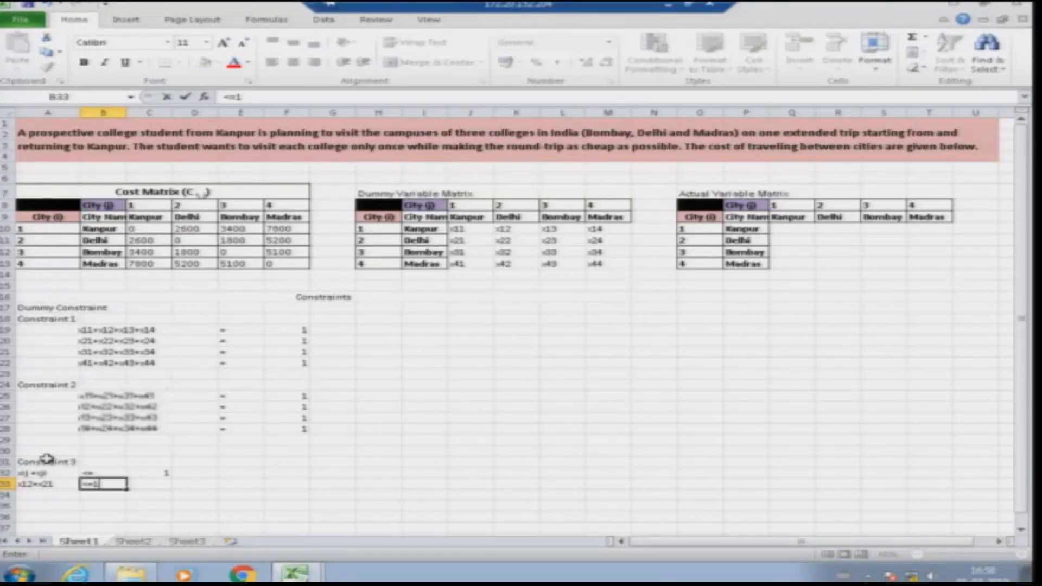
key("BackSpace")
key("Tab")
type("1")
key("Return")
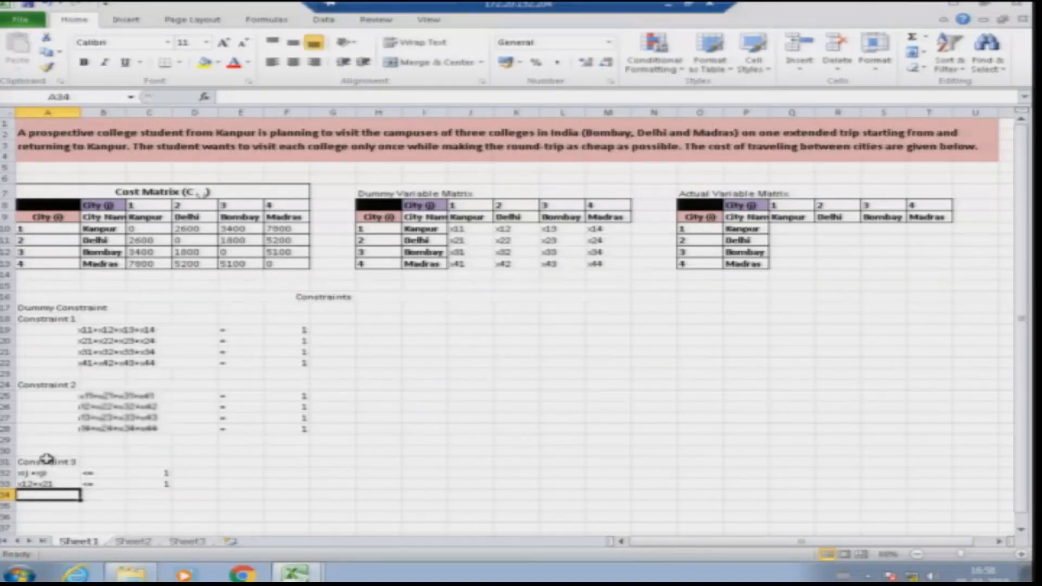
- Enter the pair expressions x13+x31 in cell A34 and x14+x41 in cell A35
type("x12")
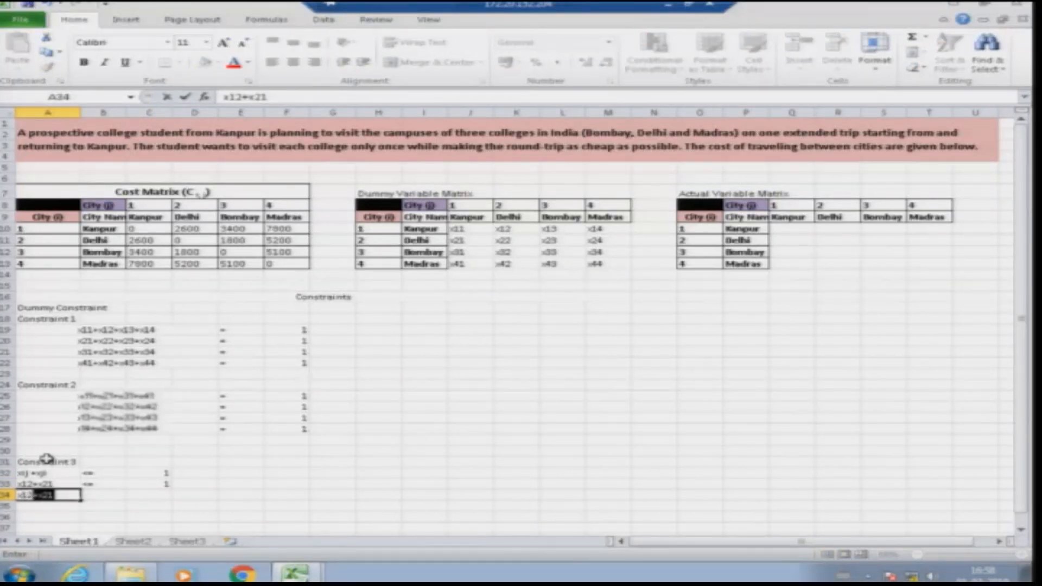
key("BackSpace")
type("3")
key("BackSpace")
key("BackSpace")
type("3+x31")
key("Return")
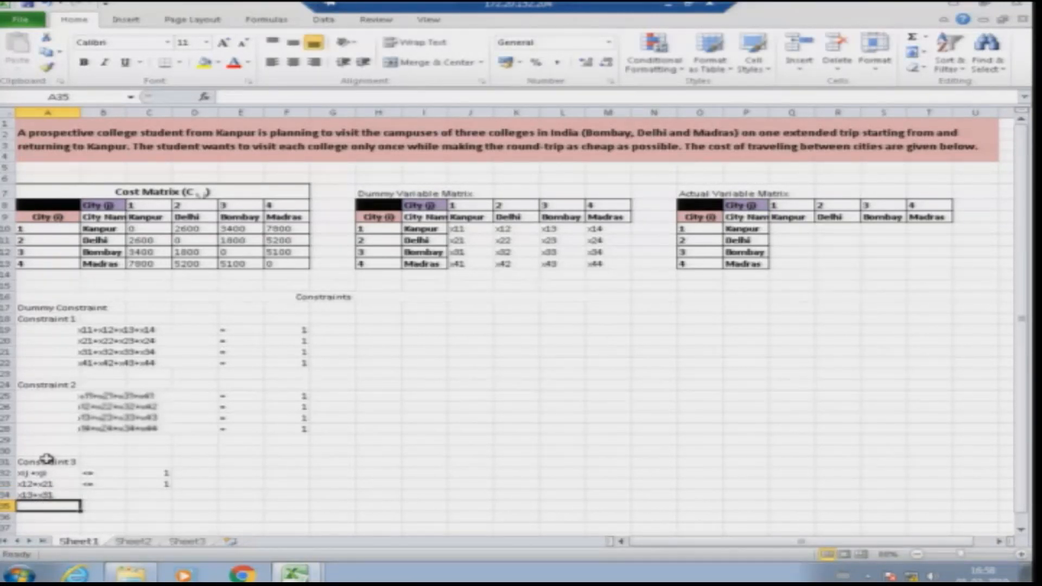
type("x14")
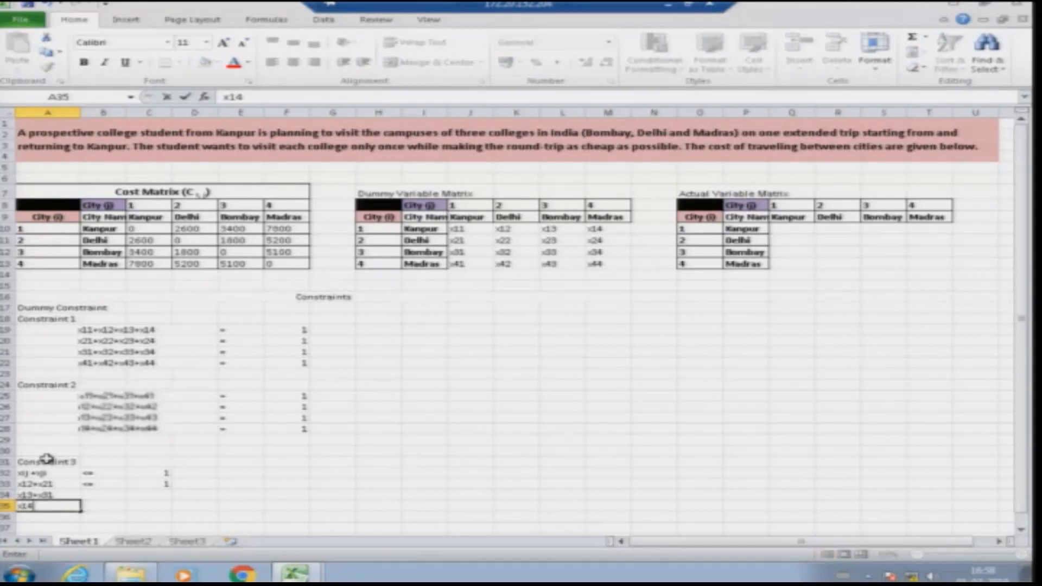
type("+x41")
- Enter the "<=" sign in cells B34 and B35 beside the x13+x31 and x14+x41 expressions
key("Up")
key("Right")
type("<=")
key("Return")
type("<=")
key("Return")
- Enter the limit value 1 in cells C34 and C35 for the x13+x31 and x14+x41 pairs
key("Up")
key("Up")
key("Right")
type("1")
key("Return")
type("1")
key("Return")
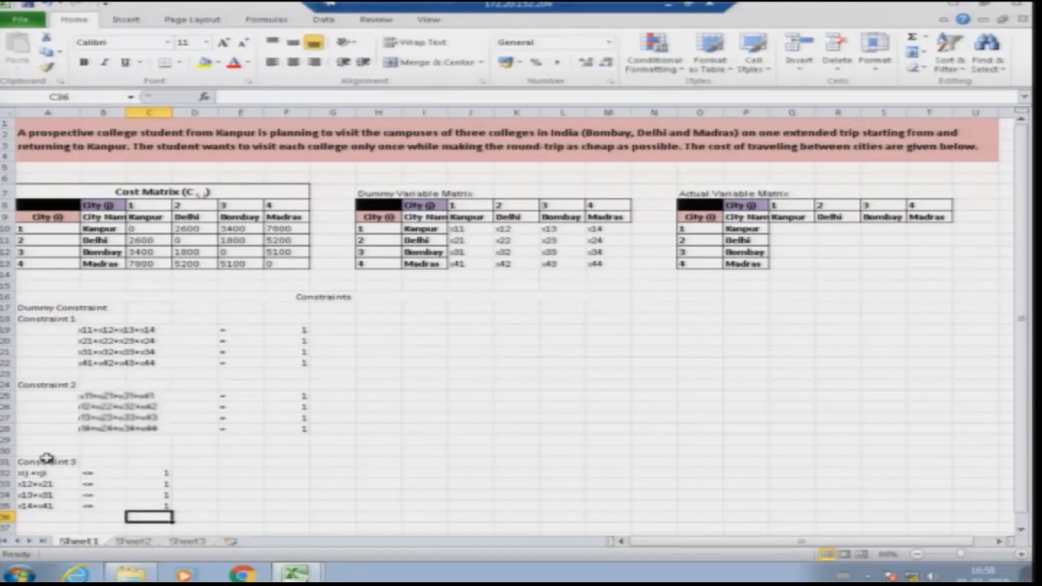
- Enter the pair expressions x23+x32 in cell A37 and x24+x42 in cell A38 under Constraint 3
key("Left")
key("Left")
key("Up")
key("Down")
key("Down")
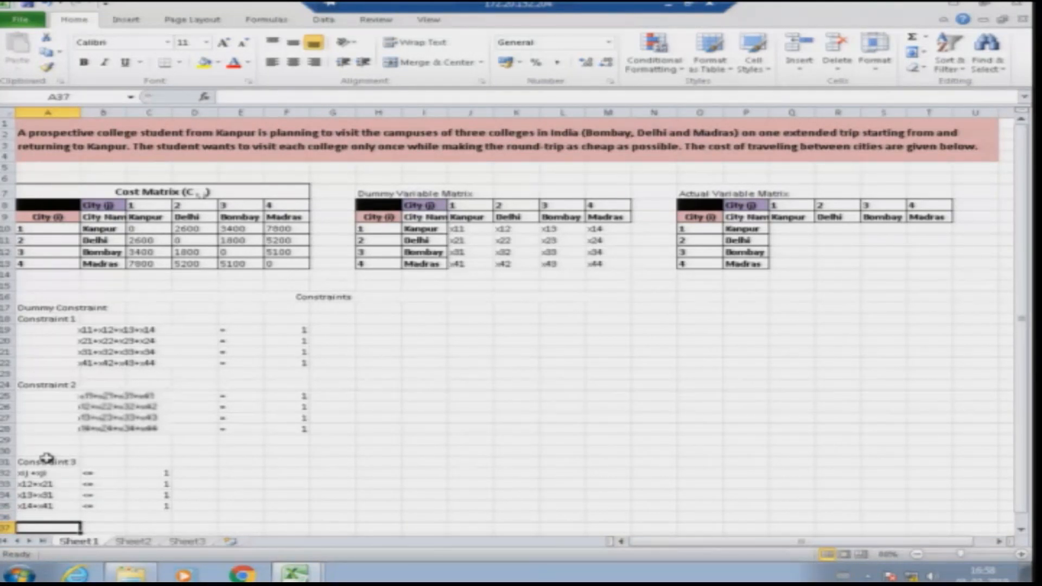
type("x23+x32")
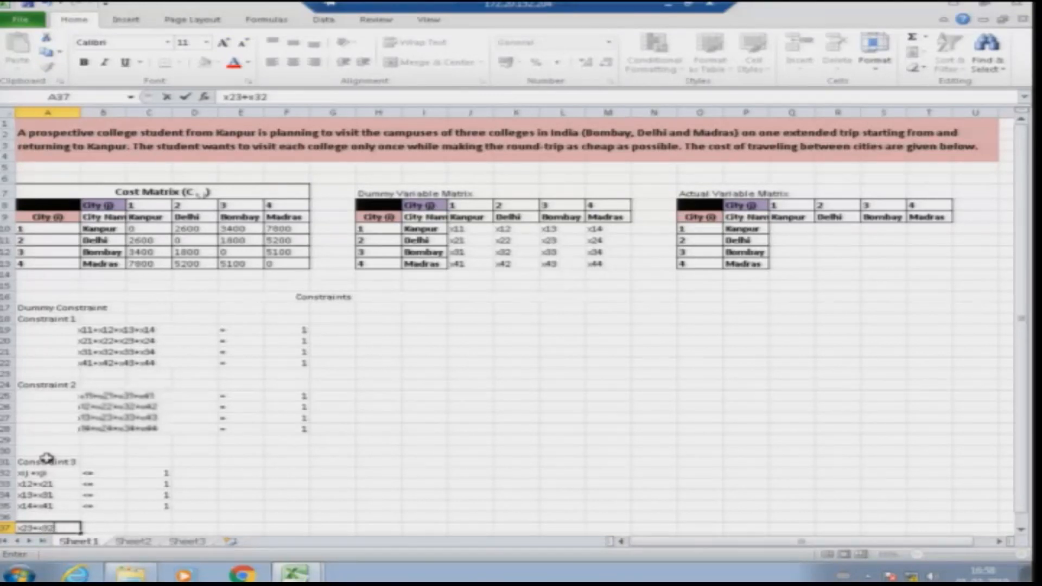
key("Return")
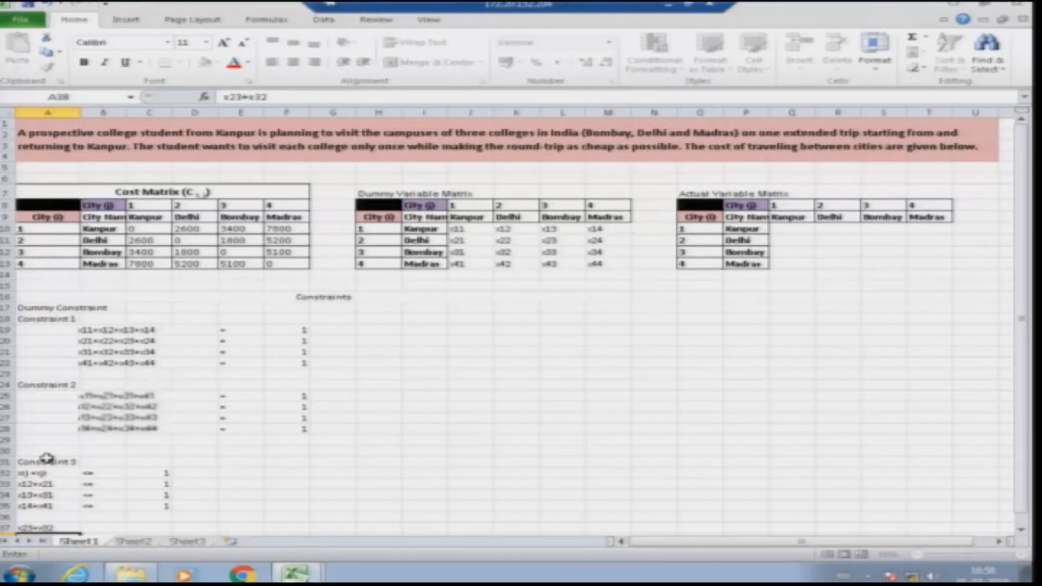
type("x24")
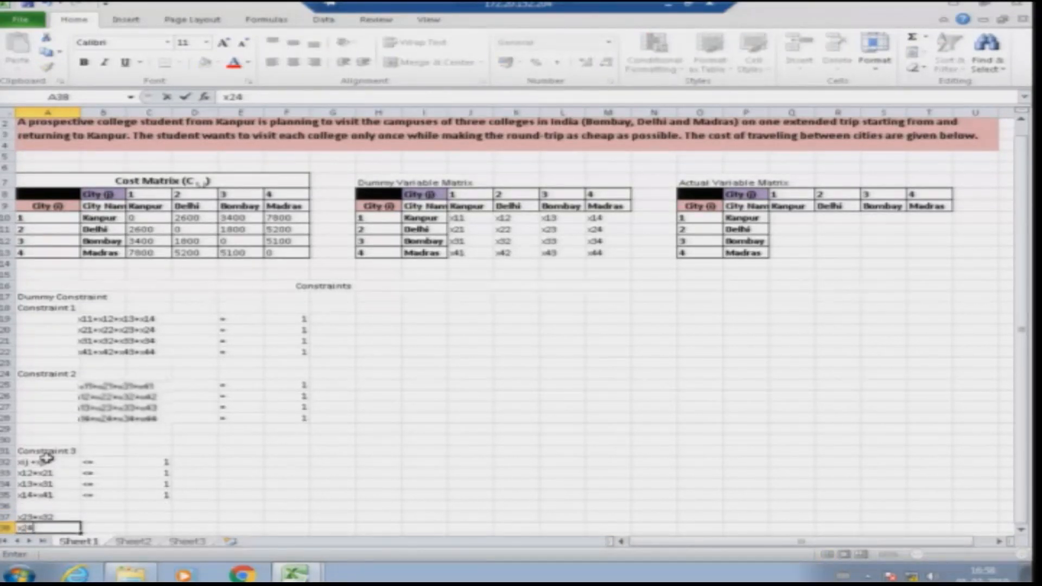
type("+x42")
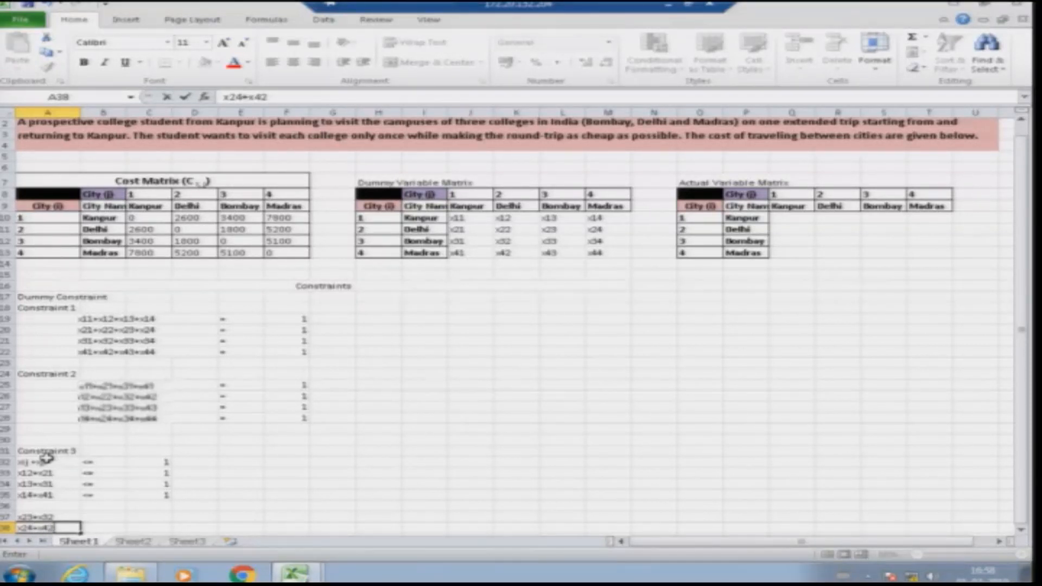
key("Return")
- Enter the last pair expression x34+x43 in cell A40, leaving row 39 blank
key("Return")
type("x")
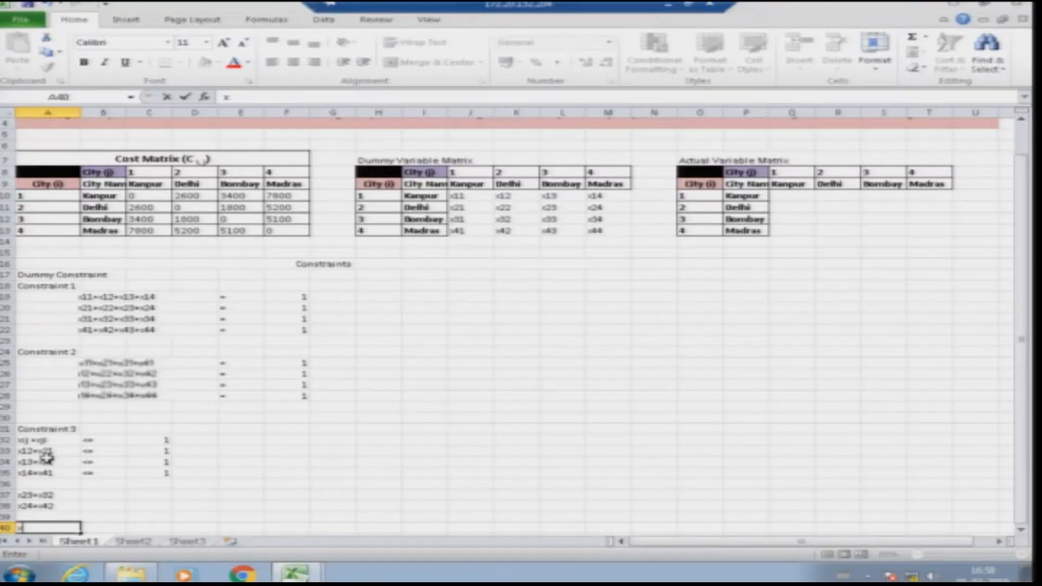
type("34+x43")
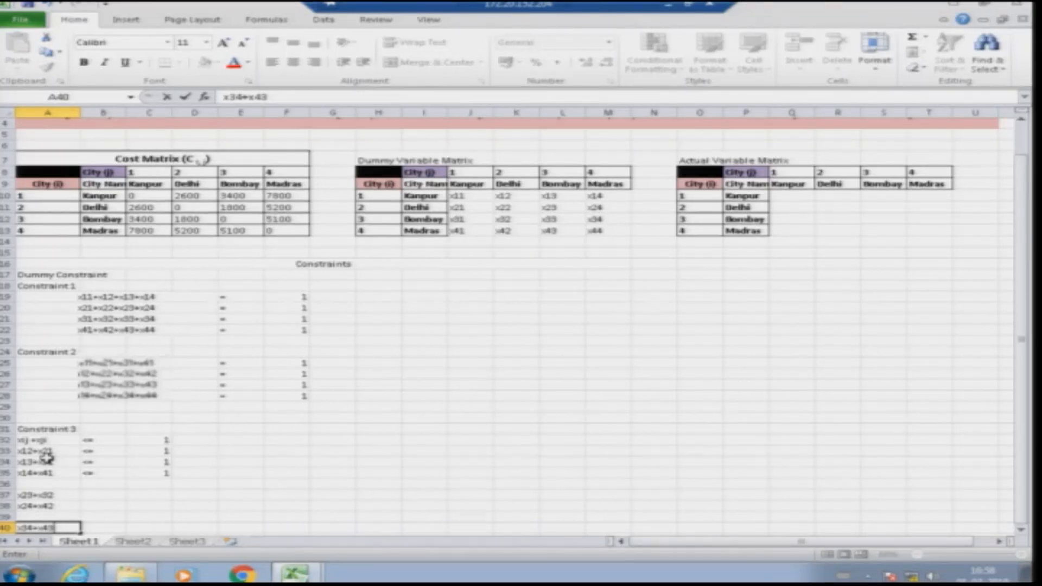
key("Return")
- Enter the "<=" sign in cells B37, B38 and B40 beside the x23+x32, x24+x42 and x34+x43 expressions
key("Up")
key("Up")
key("Up")
key("Up")
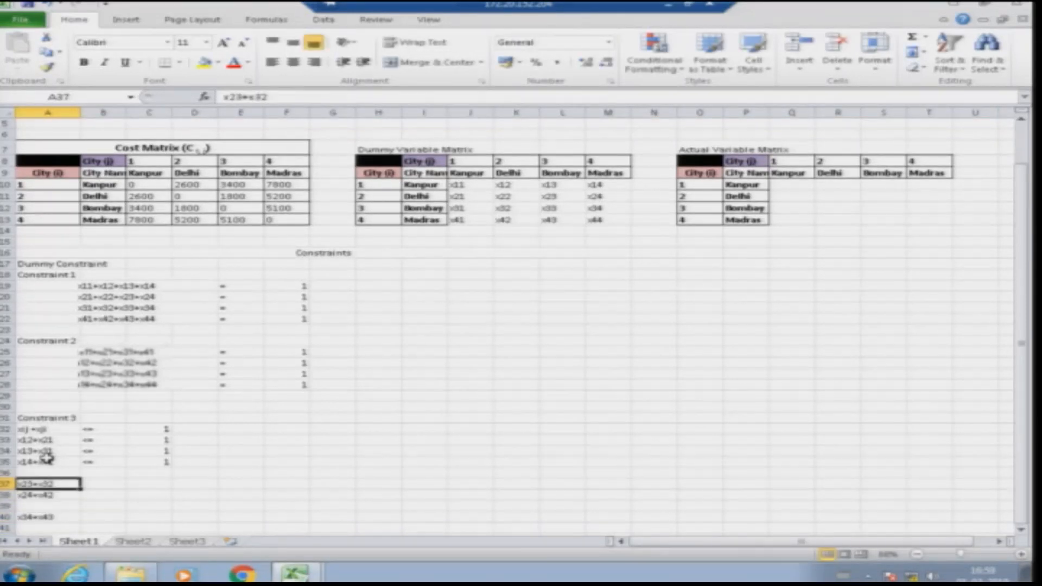
key("Right")
type("<=")
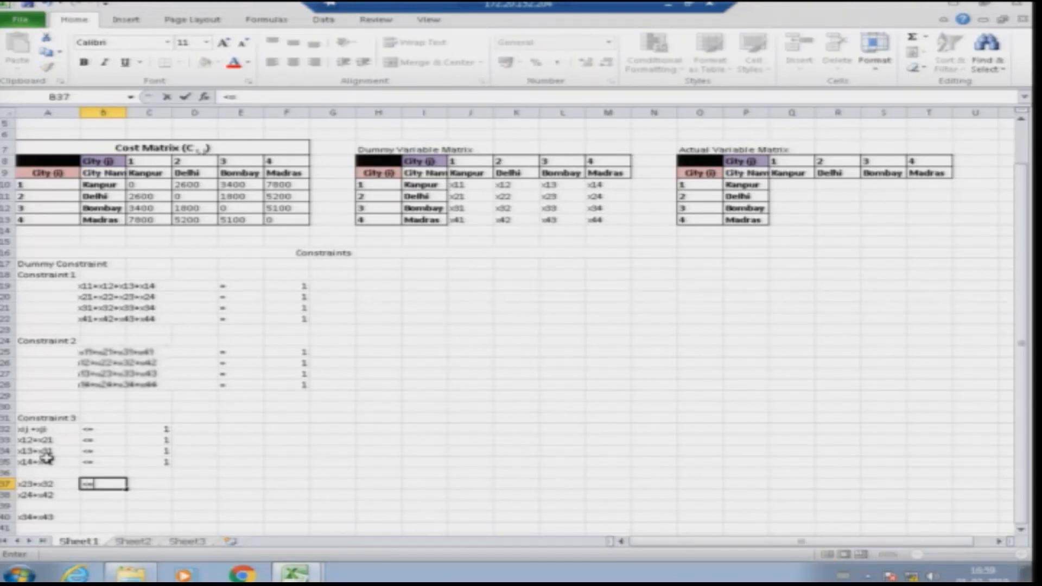
key("Return")
type("<=")
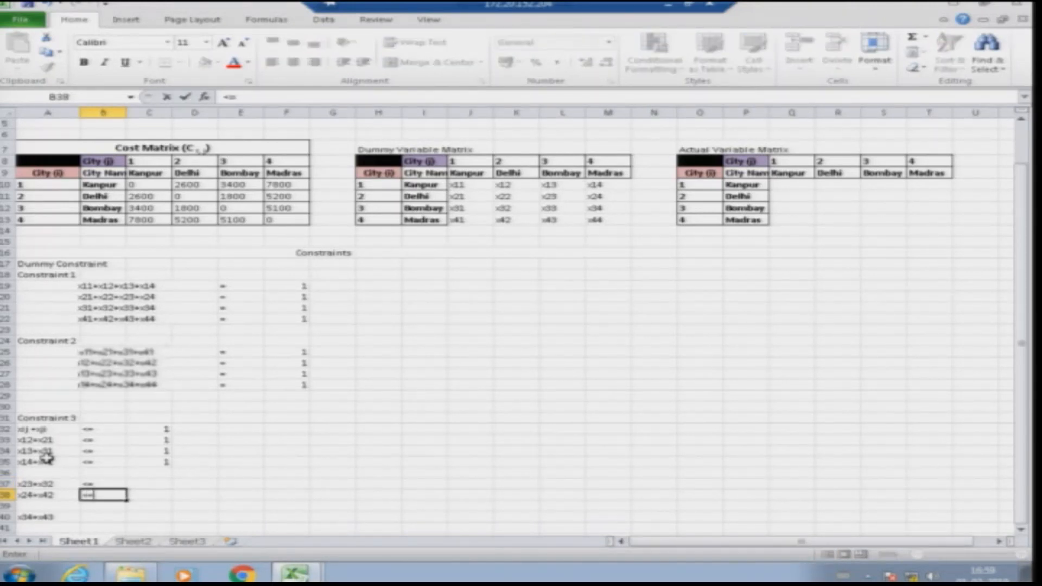
key("Return")
key("Down")
type("<=")
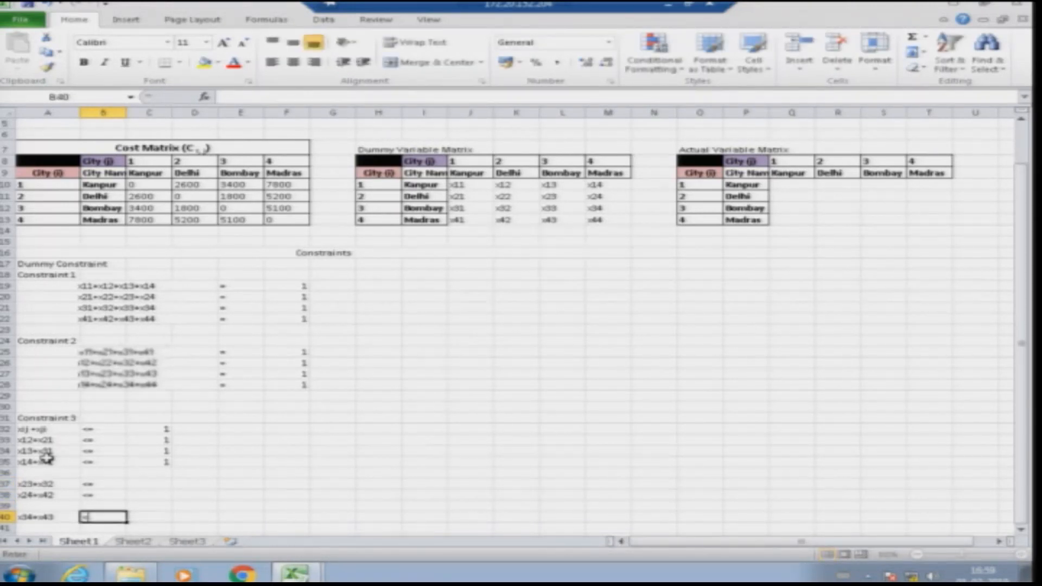
key("Tab")
- Enter the limit value 1 in cells C37, C38 and C40 for the three remaining city pairs
key("Up")
key("Up")
key("Up")
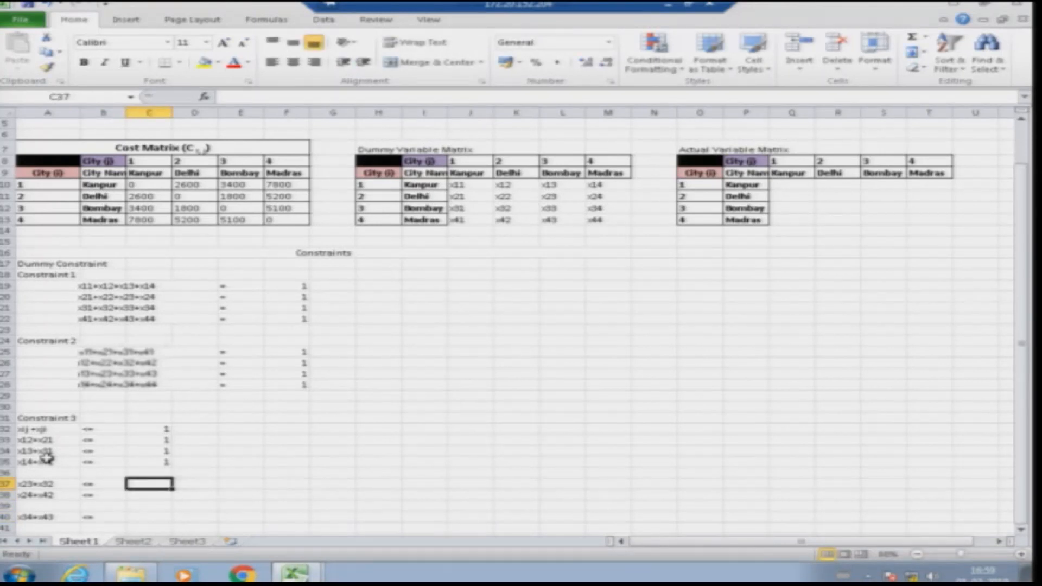
type("1")
key("Return")
type("1")
key("Return")
type("1")
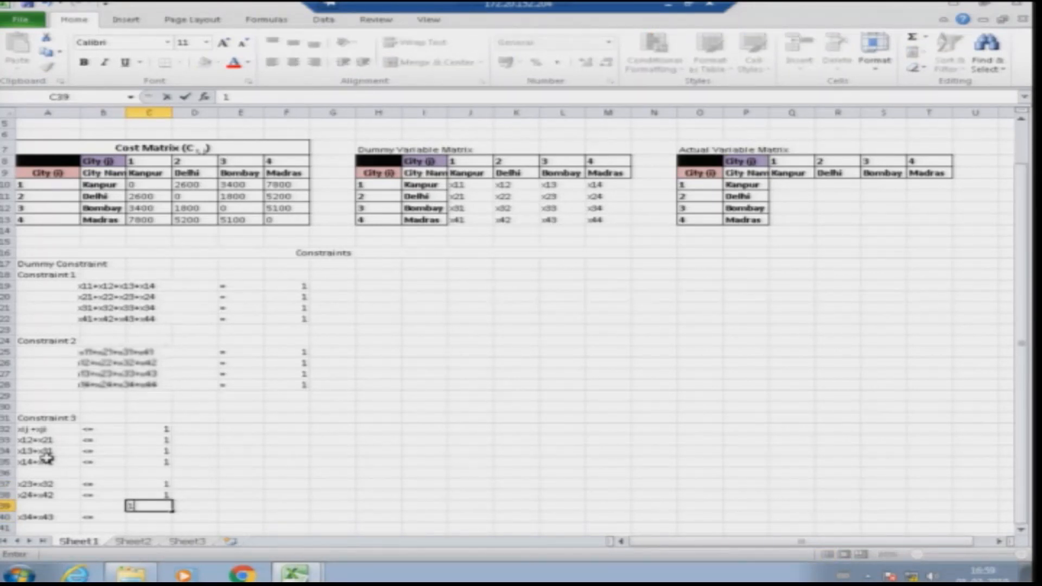
key("Escape")
key("Down")
type("1")
key("Tab")
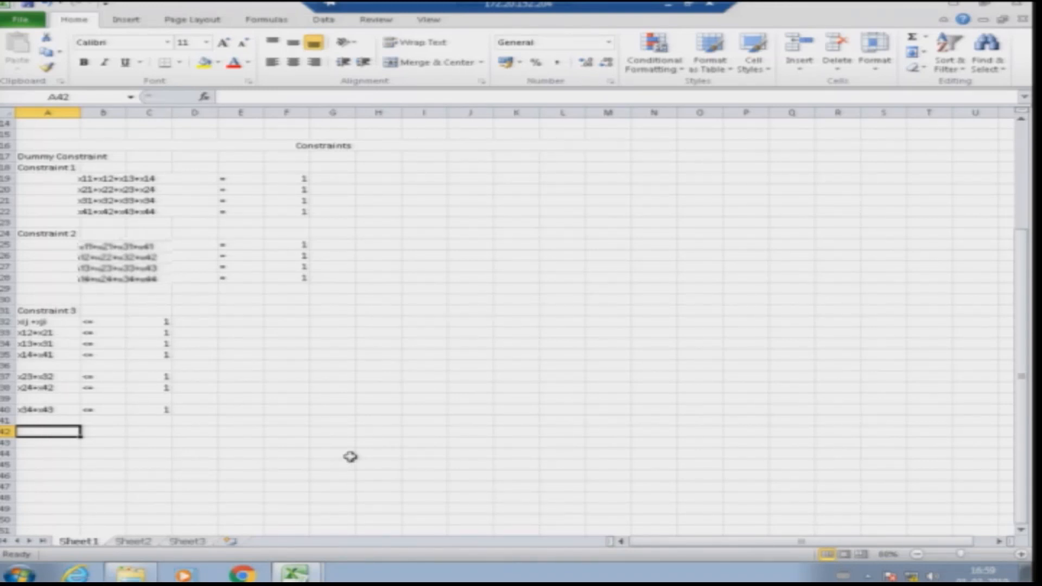
- Add the heading "Constraint 4" in cell A42 below the city-pair constraints
scroll(365, 333, "up", 4)
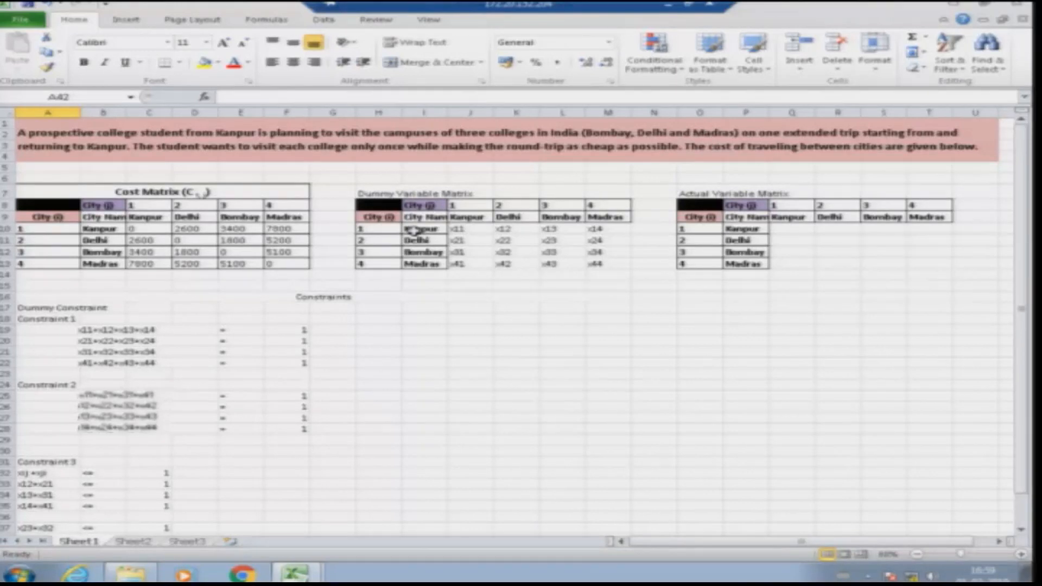
scroll(396, 349, "down", 5)
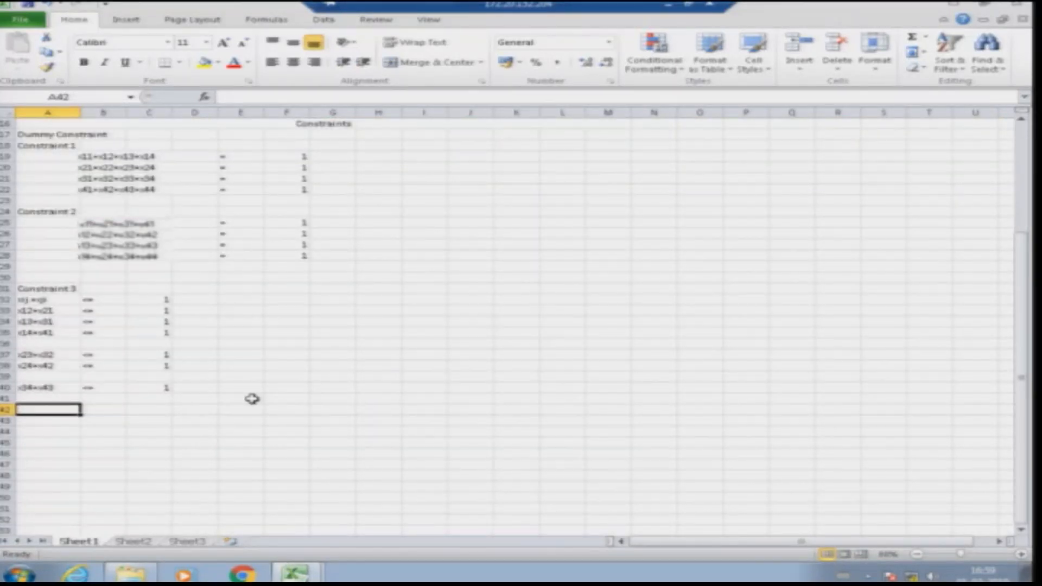
type("Constr")
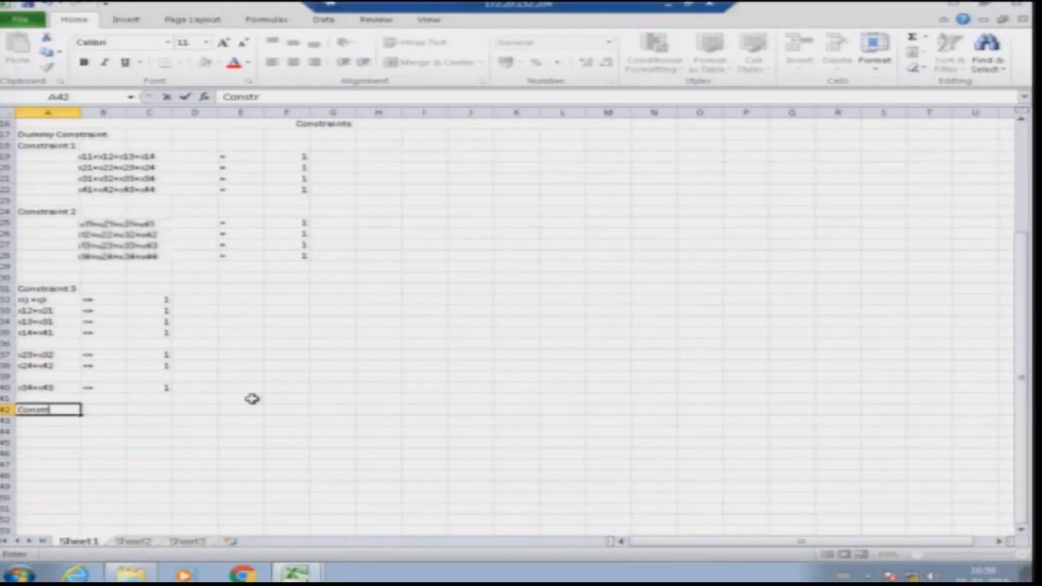
type("aint 4")
key("Return")
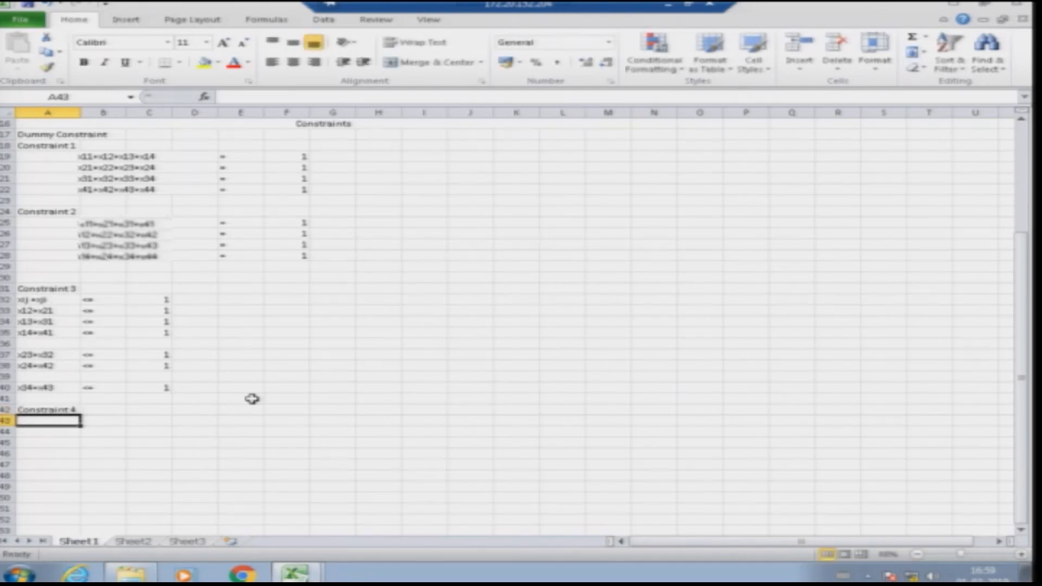
- List the diagonal variables x11, x22, x33 and x44 in cells A44 to A47
key("Return")
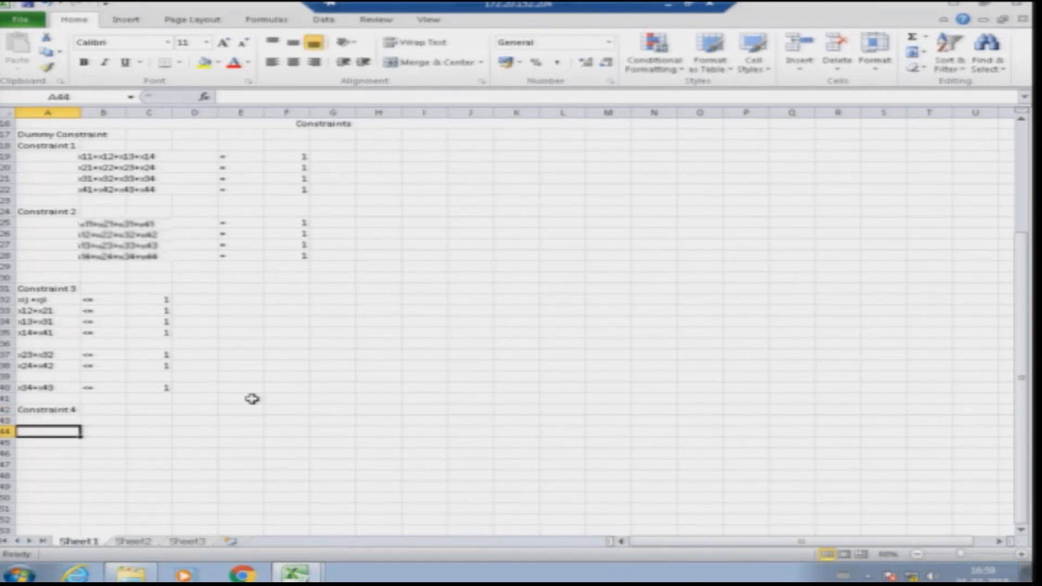
type("x11")
key("Return")
type("x22")
key("Return")
type("x33")
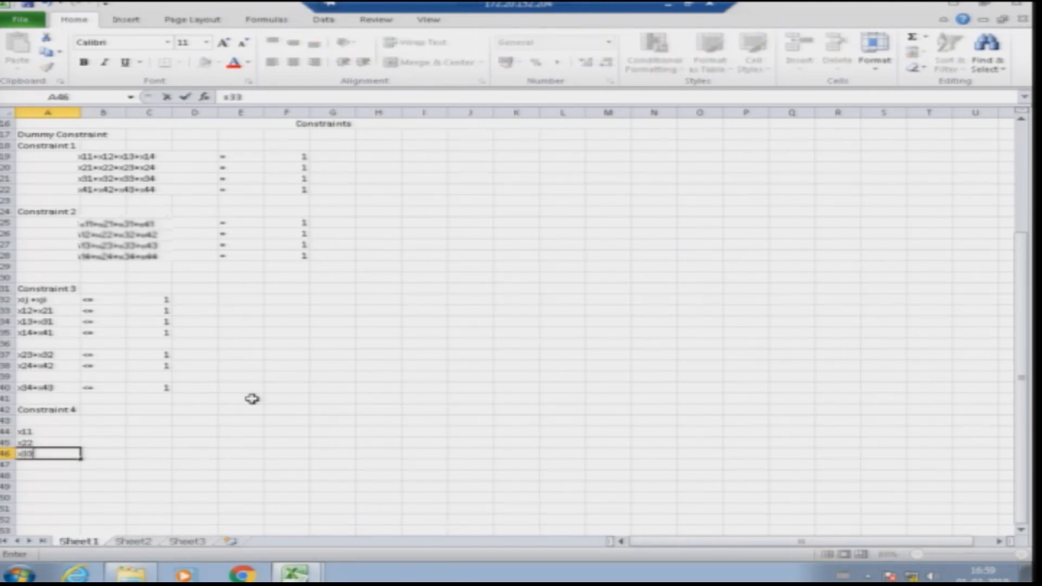
key("Return")
type("x44")
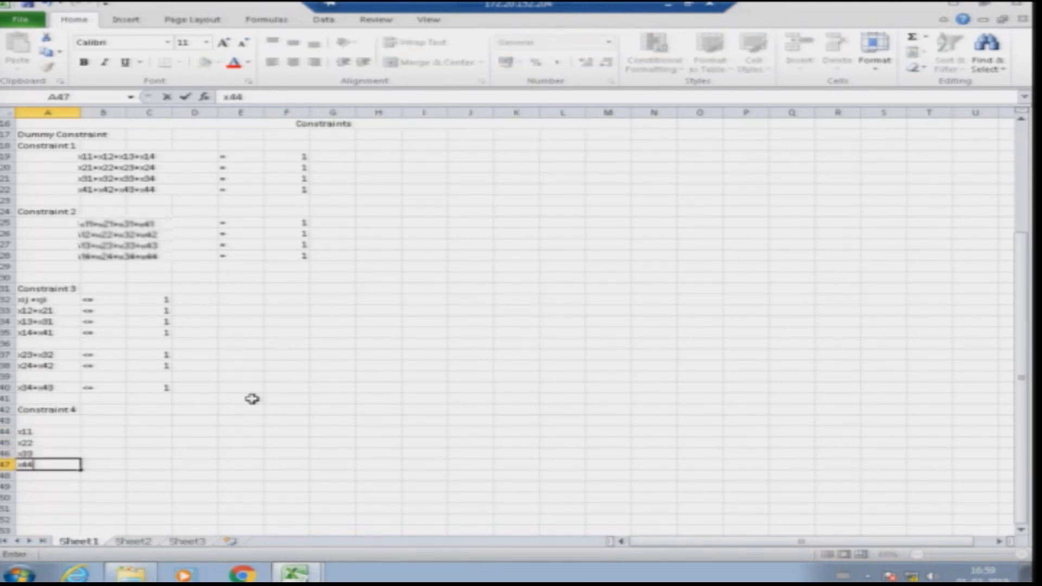
key("Tab")
- Enter the "=" sign in cells B44, B45 and B46 beside x11, x22 and x33
key("Up")
key("Up")
key("Up")
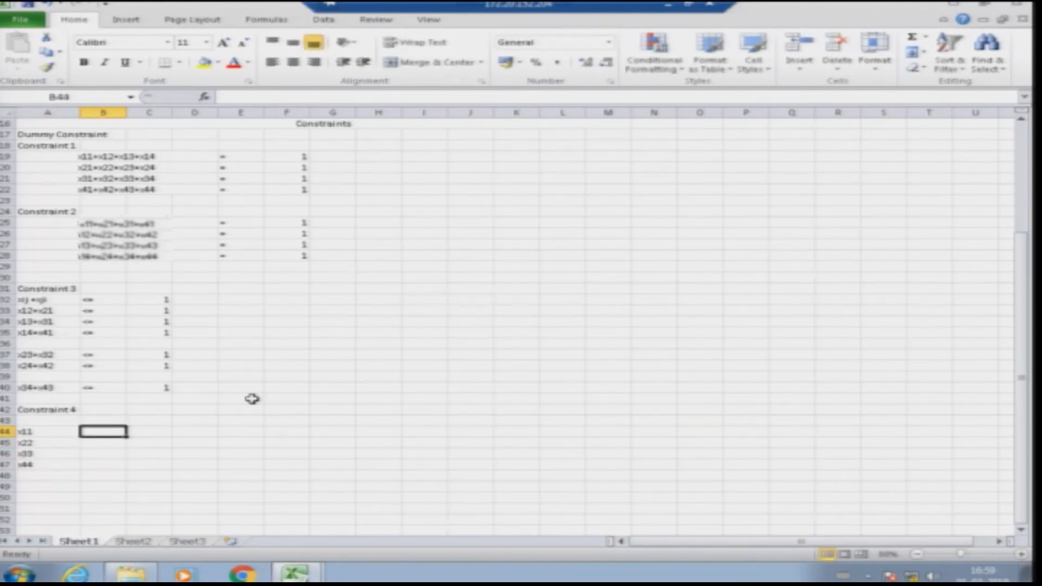
type("=")
key("Return")
type("=")
key("Return")
type("=")
key("Return")
type("=")
key("Right")
key("Up")
key("Up")
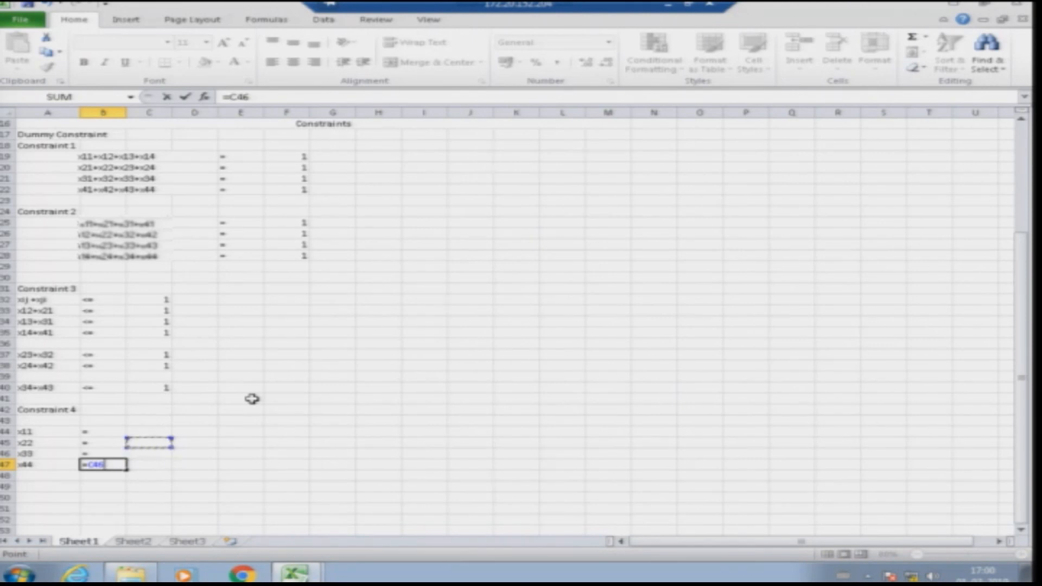
key("Down")
key("Down")
key("Left")
key("BackSpace")
key("BackSpace")
key("BackSpace")
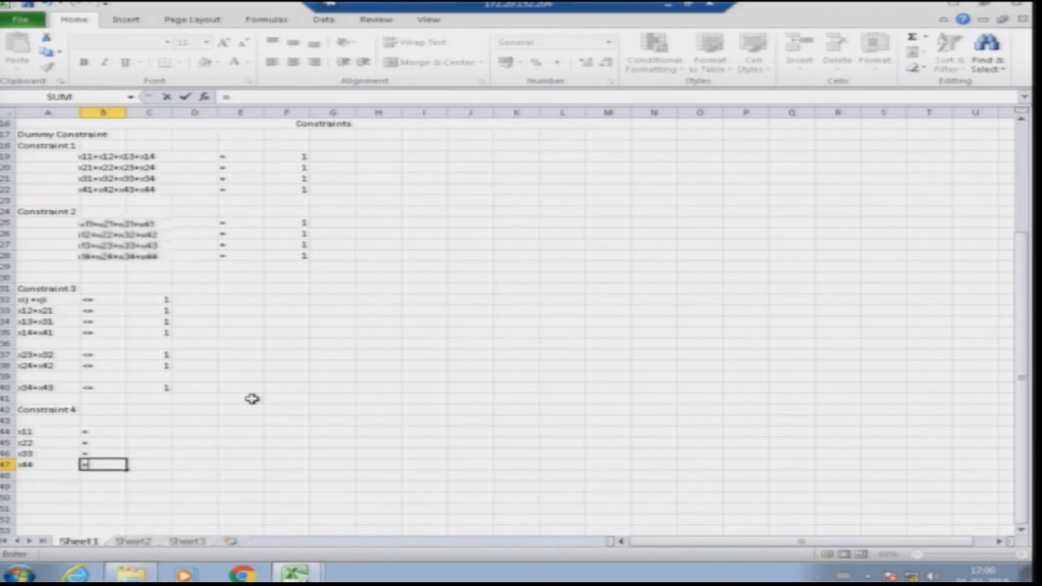
key("Escape")
- Enter the "=" sign in cell B47 beside x44
key("Right")
key("Up")
key("Up")
key("Down")
key("Down")
key("Left")
type("=")
key("Return")
- Enter the value 0 in cells C44 to C47 as the right-hand side for x11, x22, x33 and x44
key("Right")
key("Right")
key("Up")
key("Up")
key("Up")
key("Up")
key("Left")
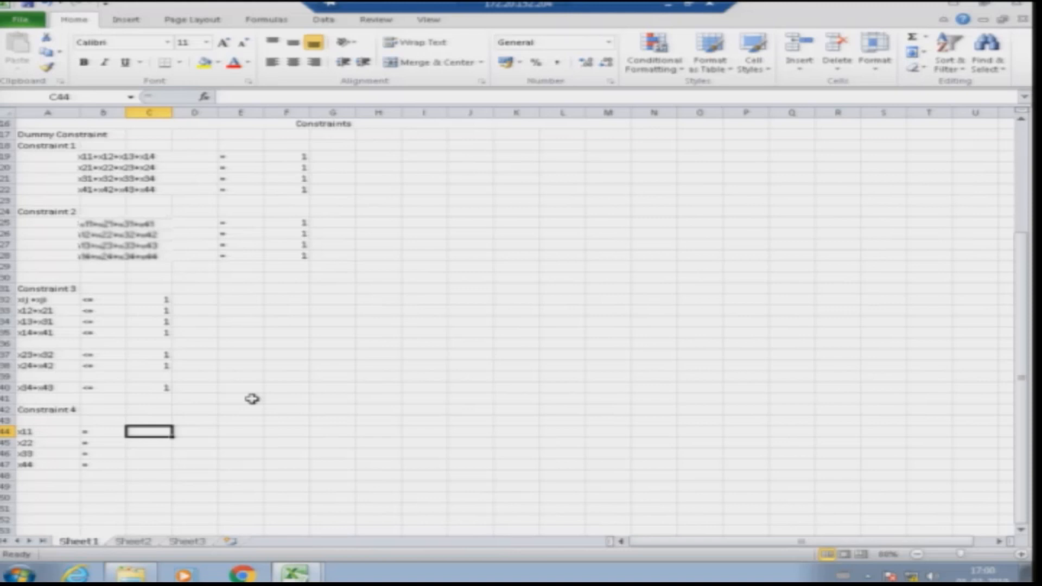
type("0")
key("Return")
type("0")
key("Return")
type("0")
key("Return")
type("0")
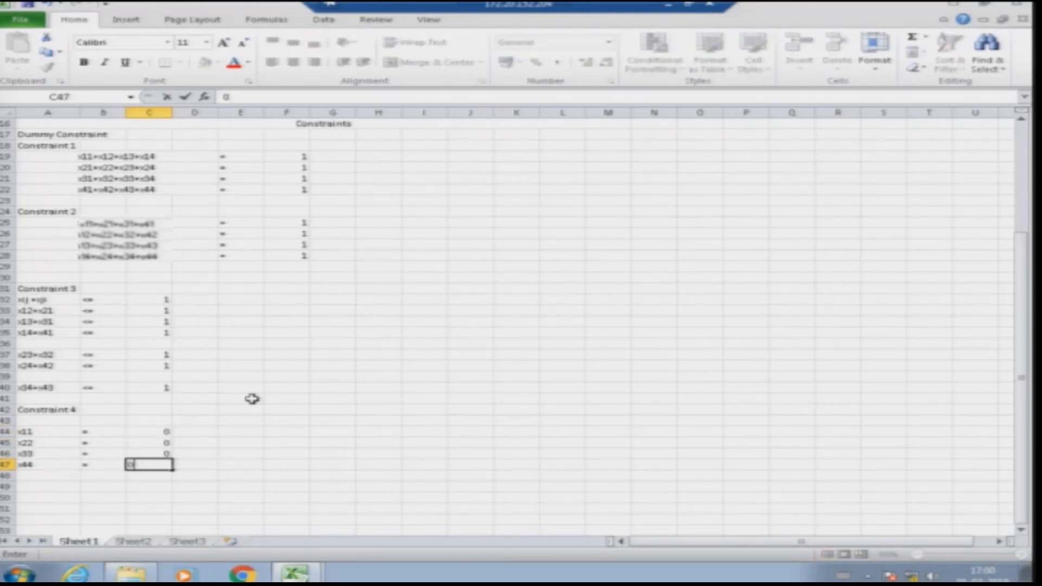
key("Return")
key("Up")
key("Up")
key("Up")
key("Up")
key("Up")
key("Up")
key("Up")
key("Up")
key("Up")
key("Up")
key("Up")
key("Up")
key("Up")
key("Up")
key("Up")
key("Up")
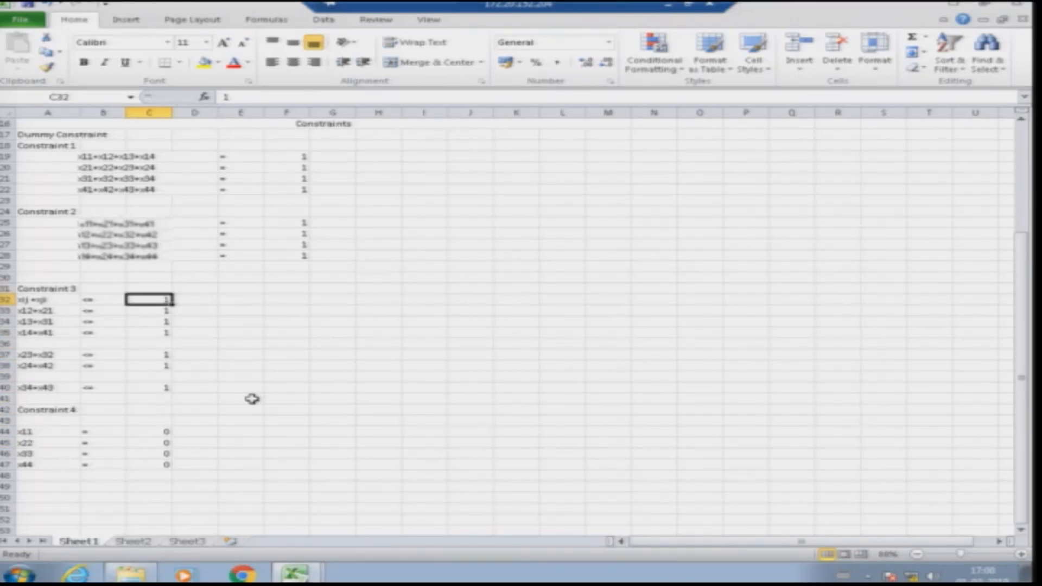
- Merge and center the "Dummy Constraint" heading across cells A17 to I17
scroll(252, 399, "up", 2)
left_click(54, 200)
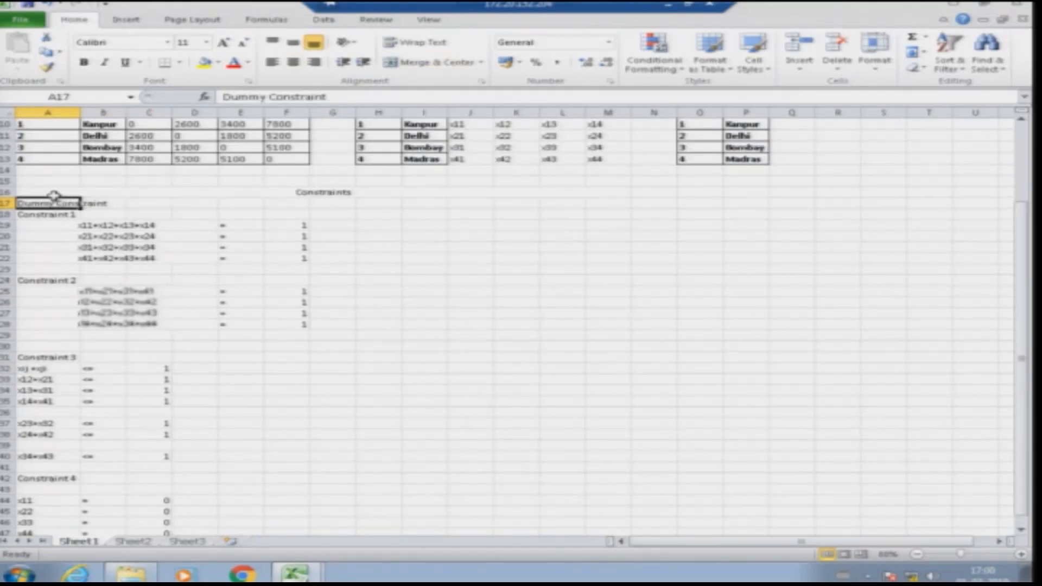
key("shift+Right")
key("shift+Right")
key("shift+Right")
key("shift+Right")
key("shift+Right")
key("shift+Right")
key("shift+Right")
key("shift+Right")
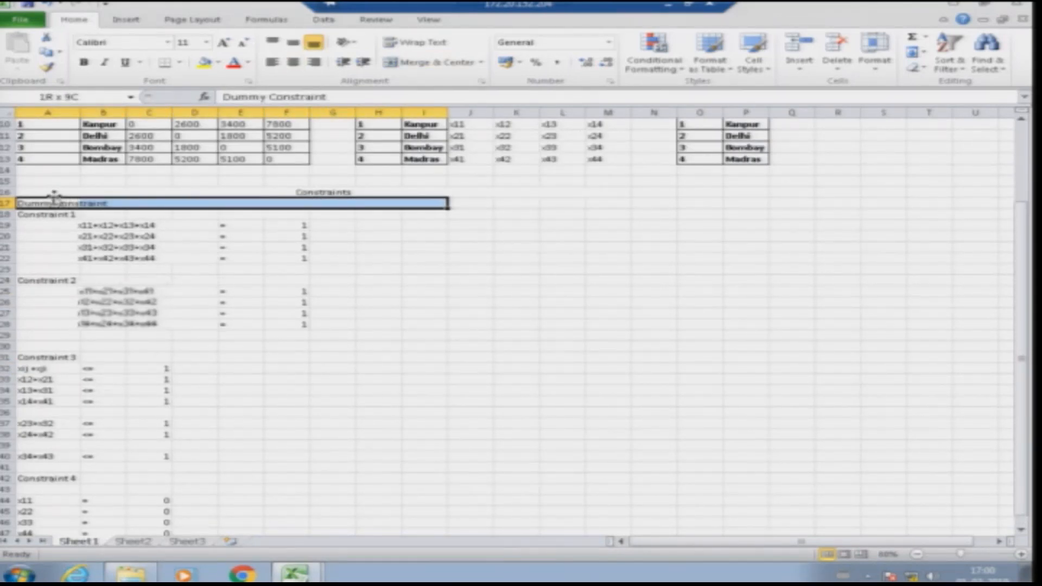
left_click(408, 63)
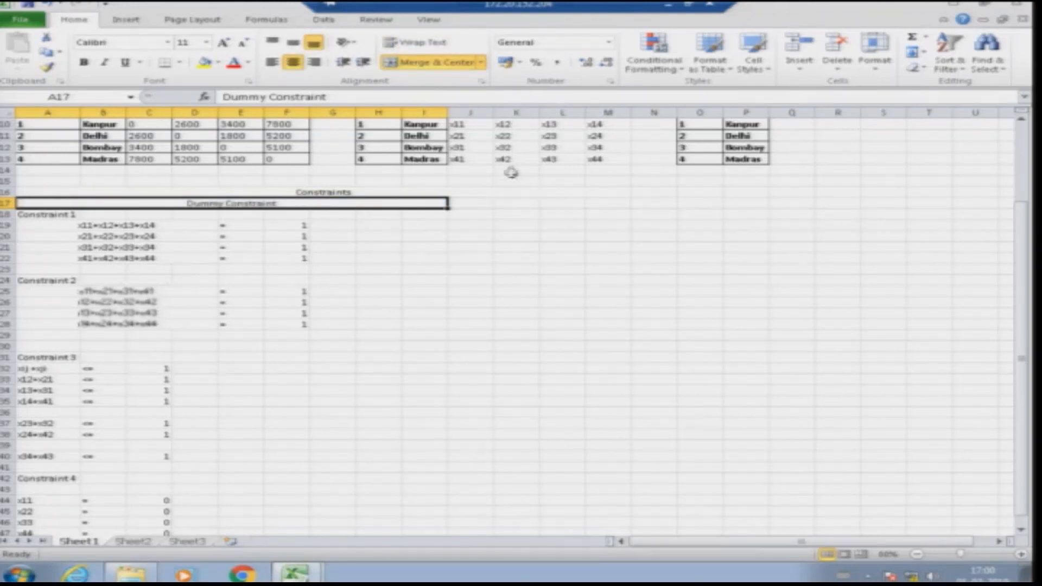
- Add the heading "Actual Constraint" in cell L17, on the same row as the Dummy Constraint heading
left_click(558, 203)
type("Ac")
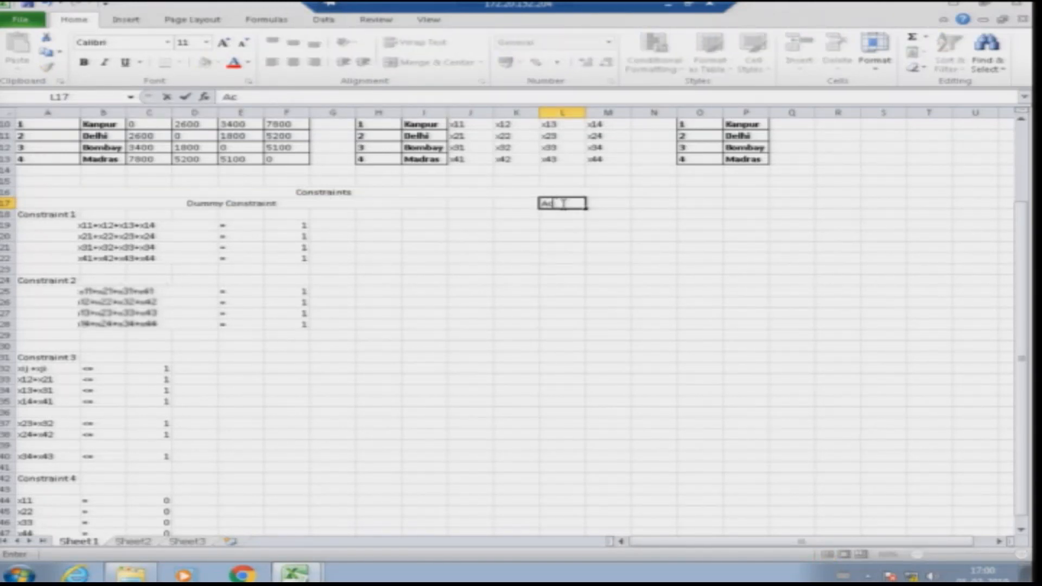
type("tual Constraint")
key("Return")
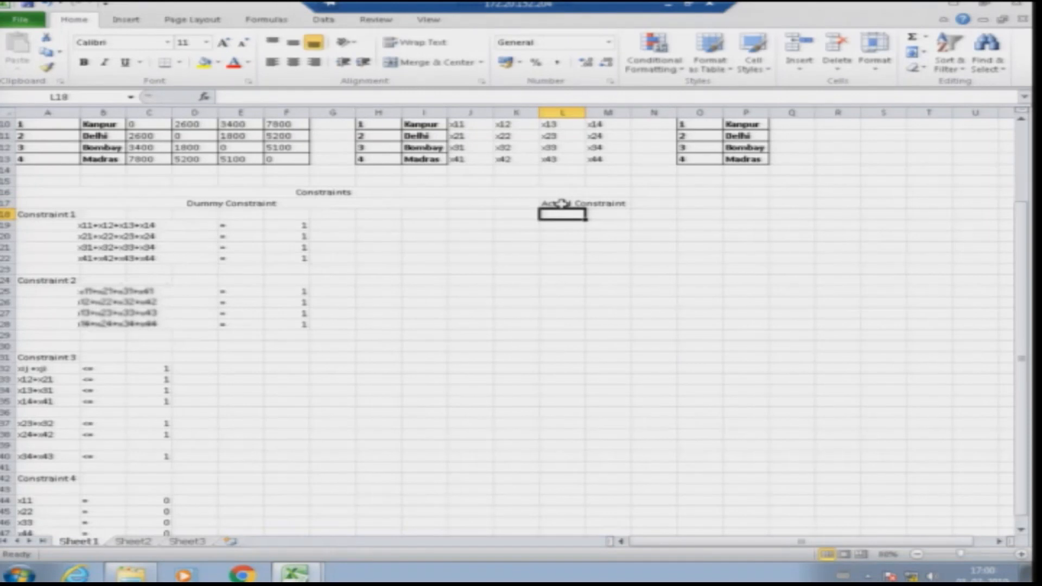
- Merge and center the "Actual Constraint" heading across cells L17 to Q17
left_click(561, 204)
key("shift+Right")
key("shift+Right")
key("shift+Right")
key("shift+Right")
key("shift+Right")
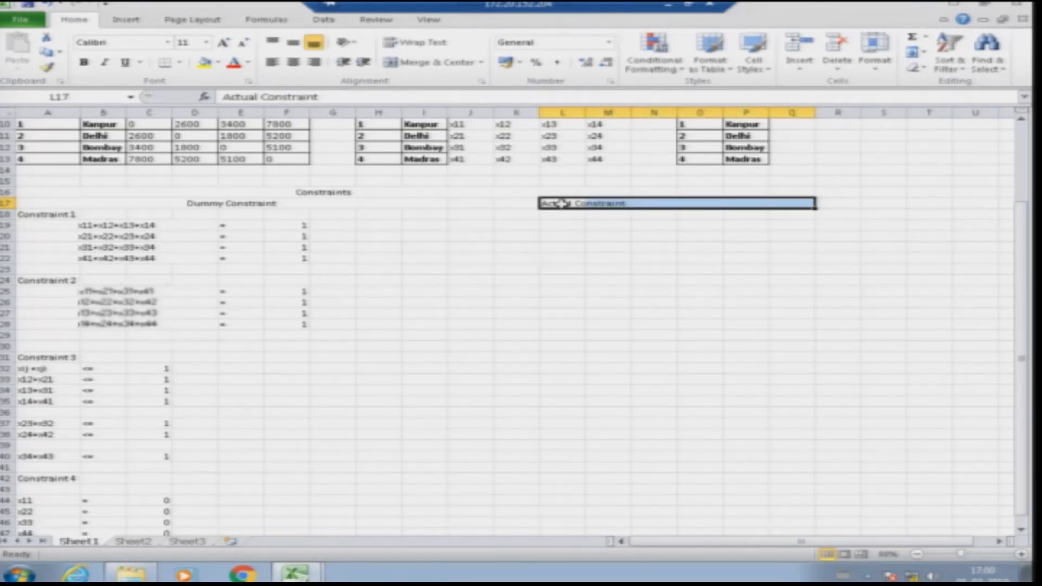
left_click(422, 62)
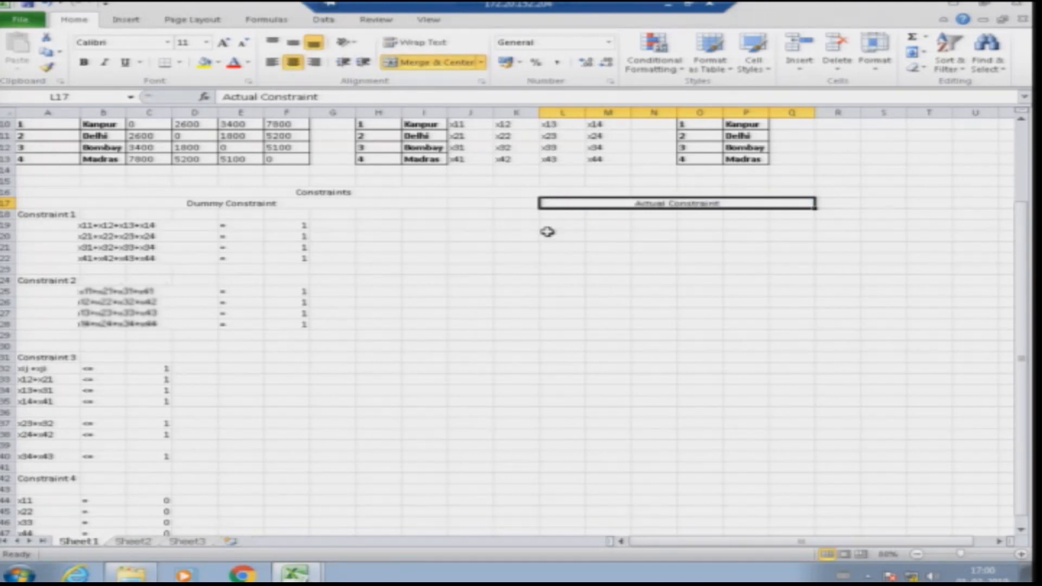
scroll(766, 227, "up", 3)
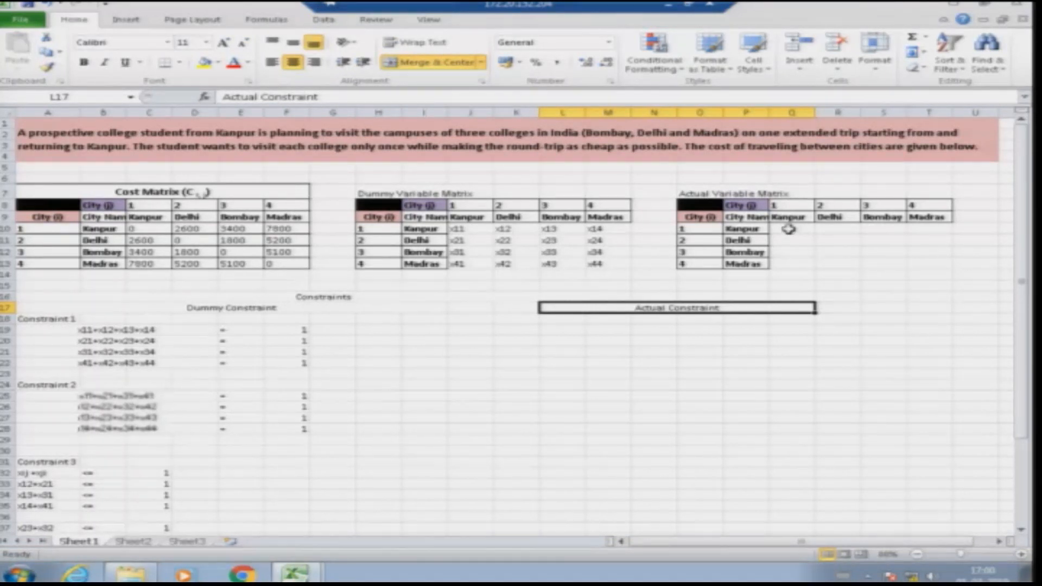
- Enter the first row-sum formula =Q10+R10+S10+T10 in cell N18 under the Actual Constraint heading
left_click(788, 228)
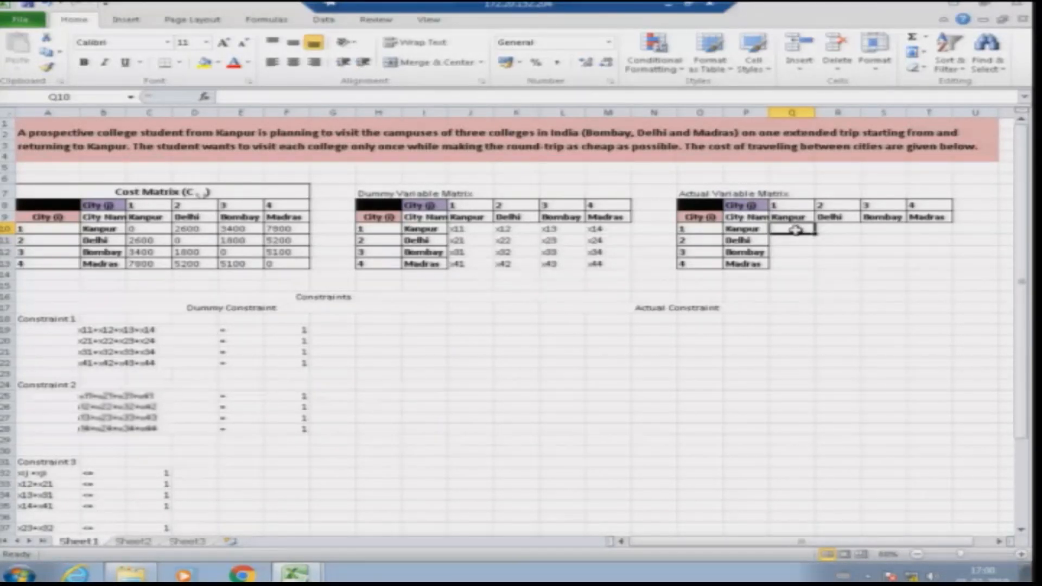
left_click(835, 228)
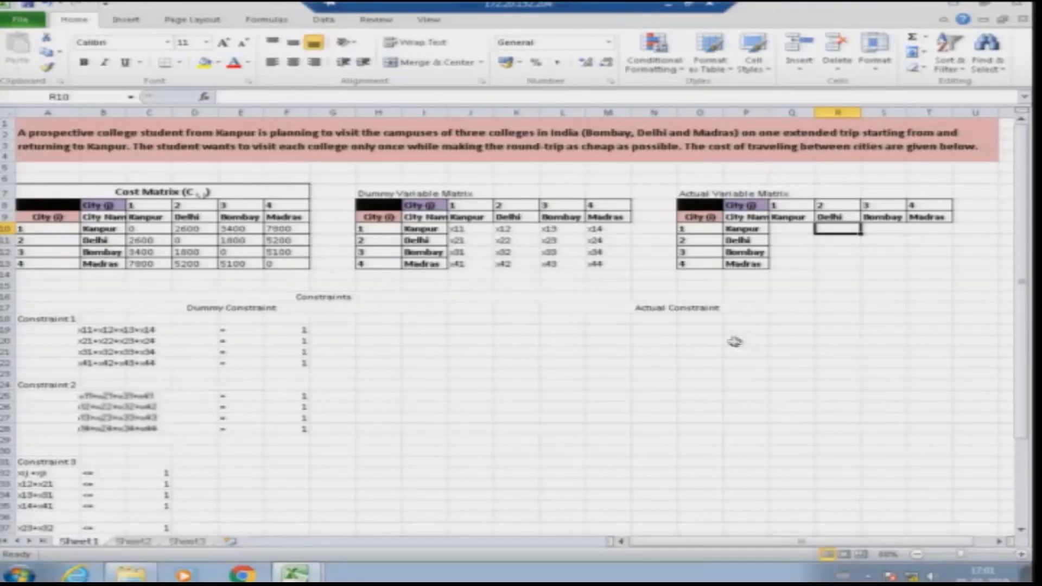
left_click(650, 319)
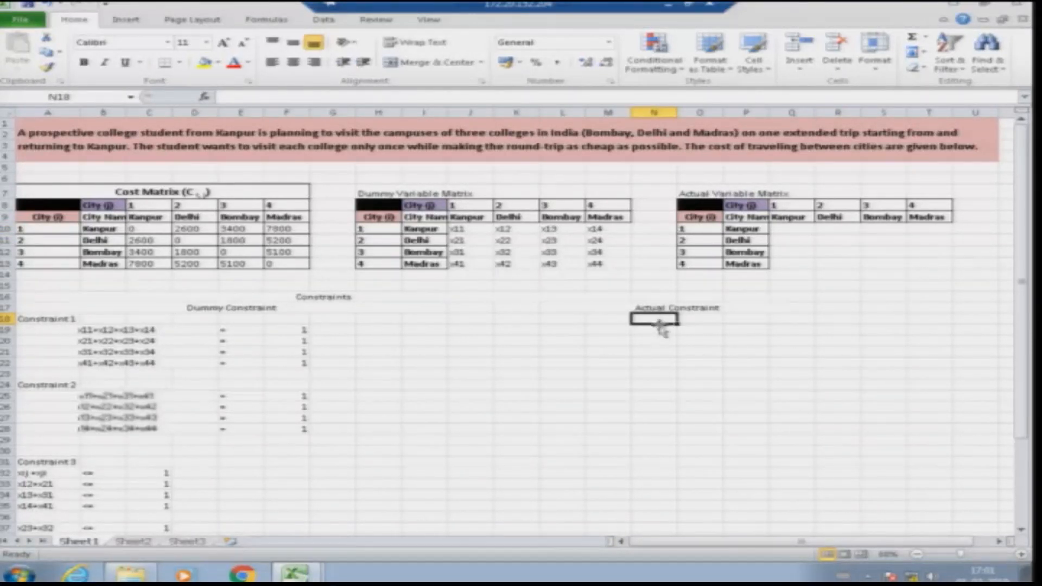
type("=")
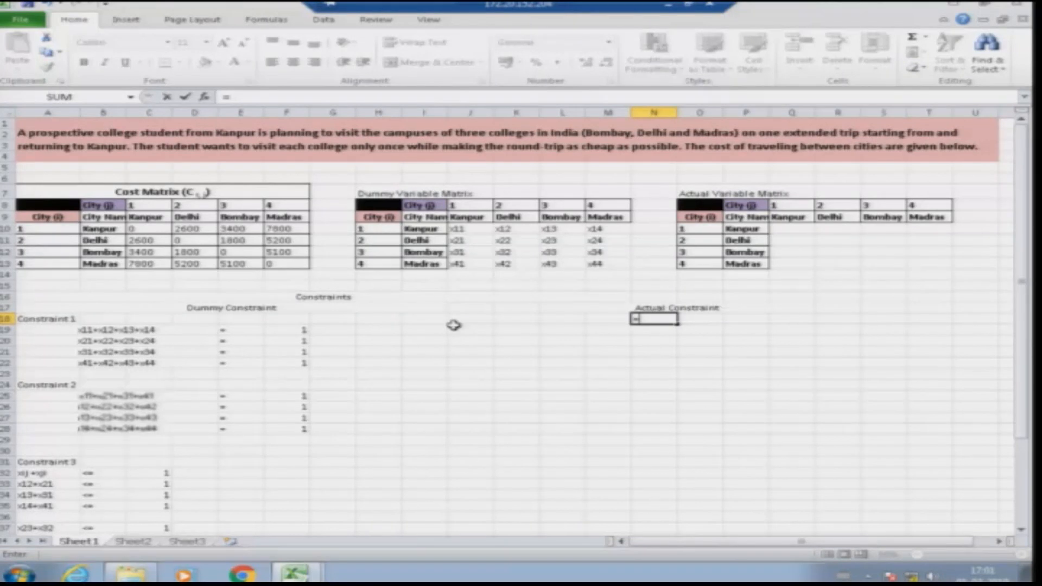
left_click(786, 228)
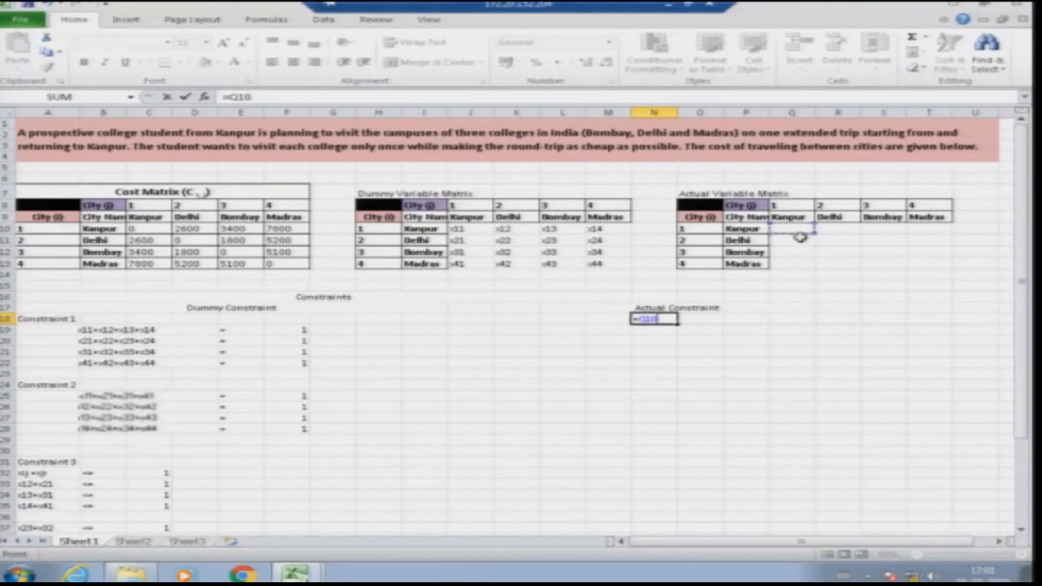
type("+")
left_click(825, 227)
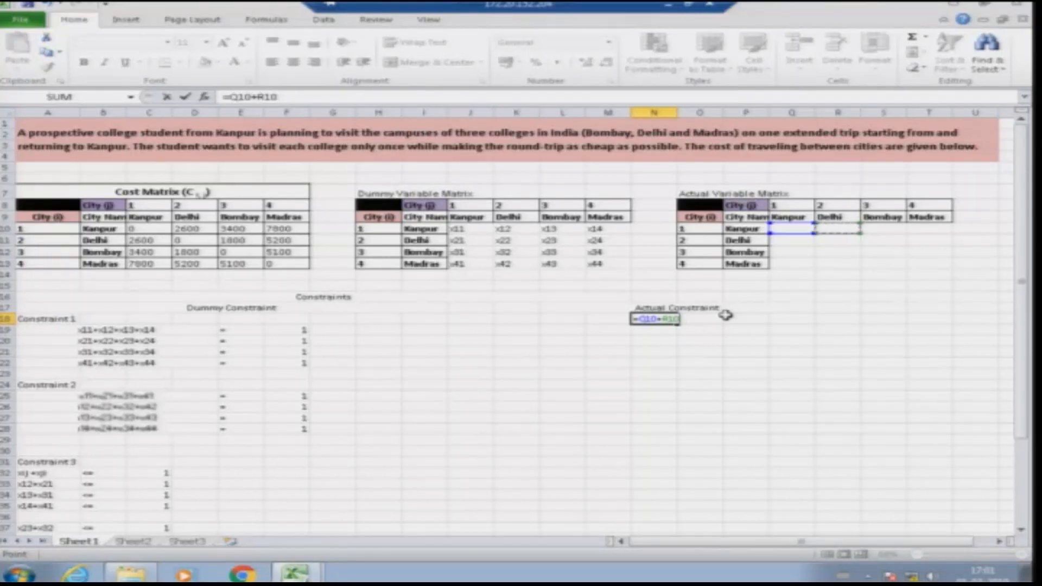
type("+")
left_click(867, 228)
type("+")
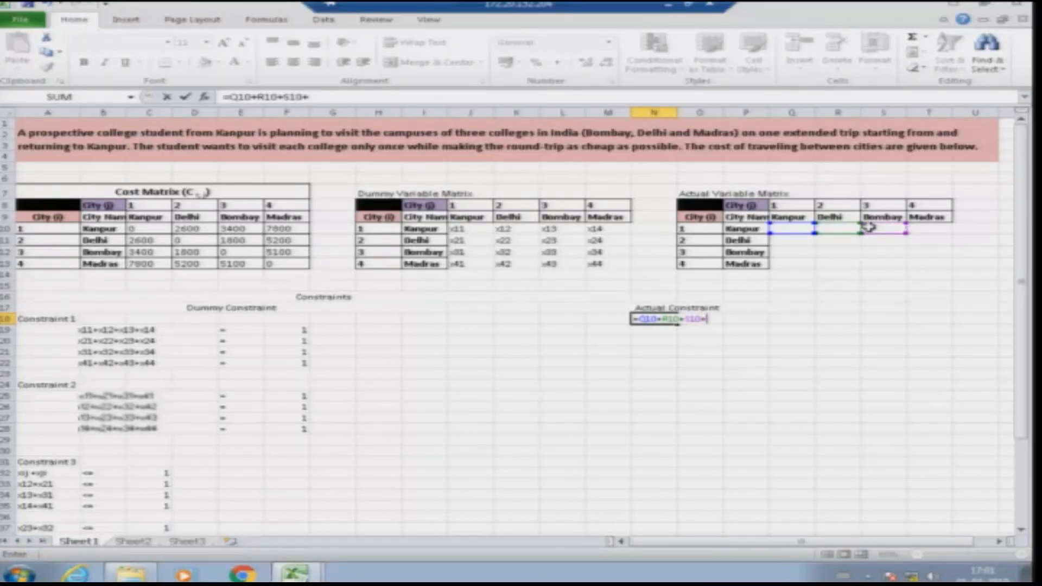
left_click(929, 230)
key("Return")
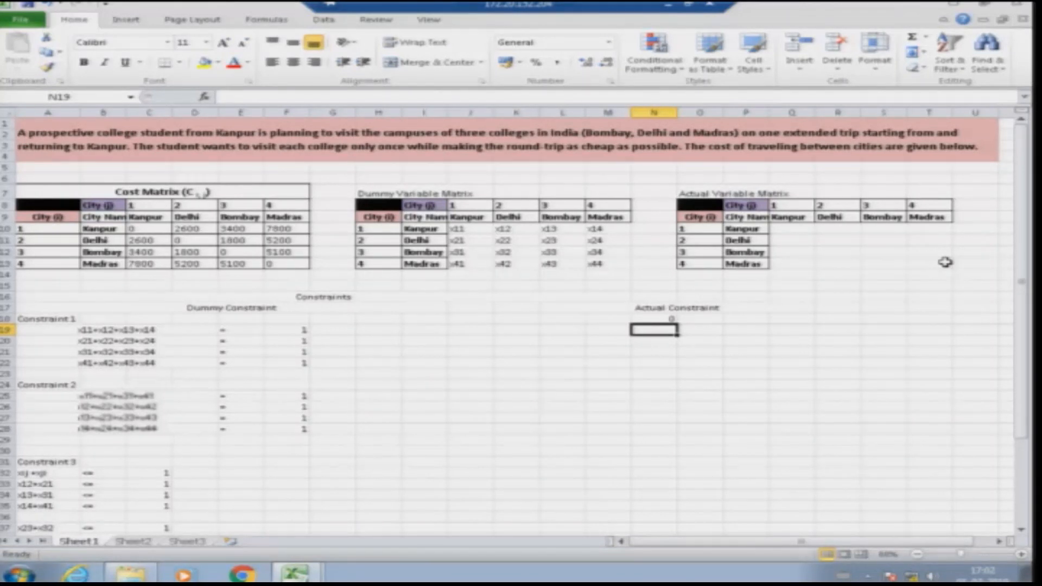
- Enter the Delhi row-sum formula =Q11+R11+S11+T11 in cell N19
type("=")
left_click(799, 240)
type("+")
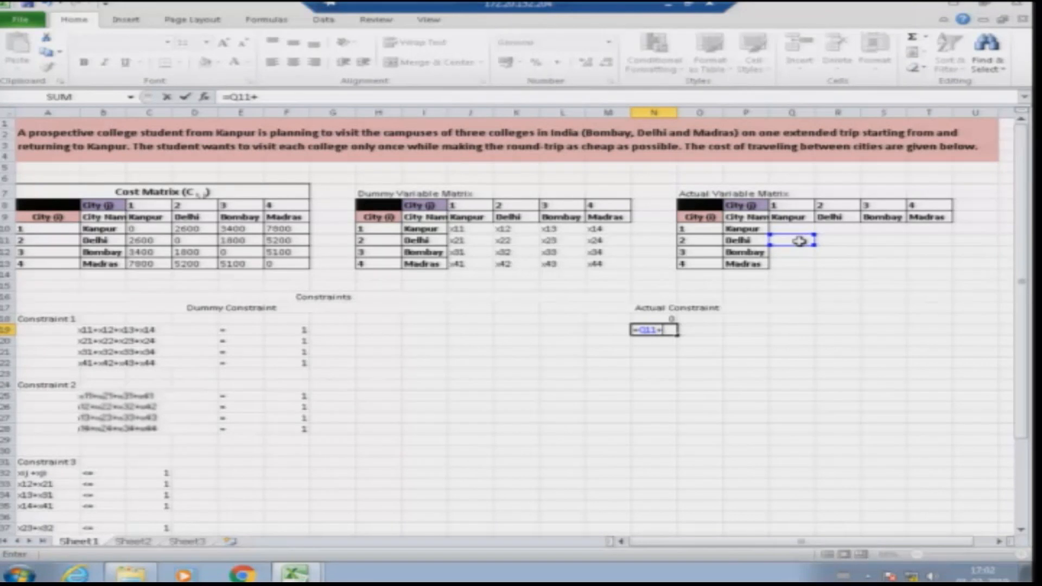
left_click(830, 239)
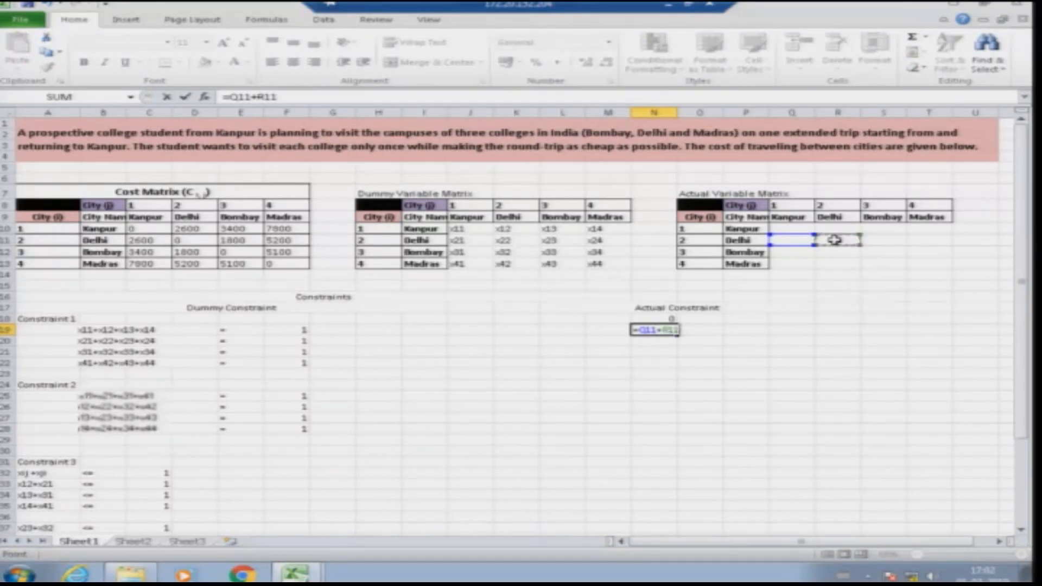
type("+")
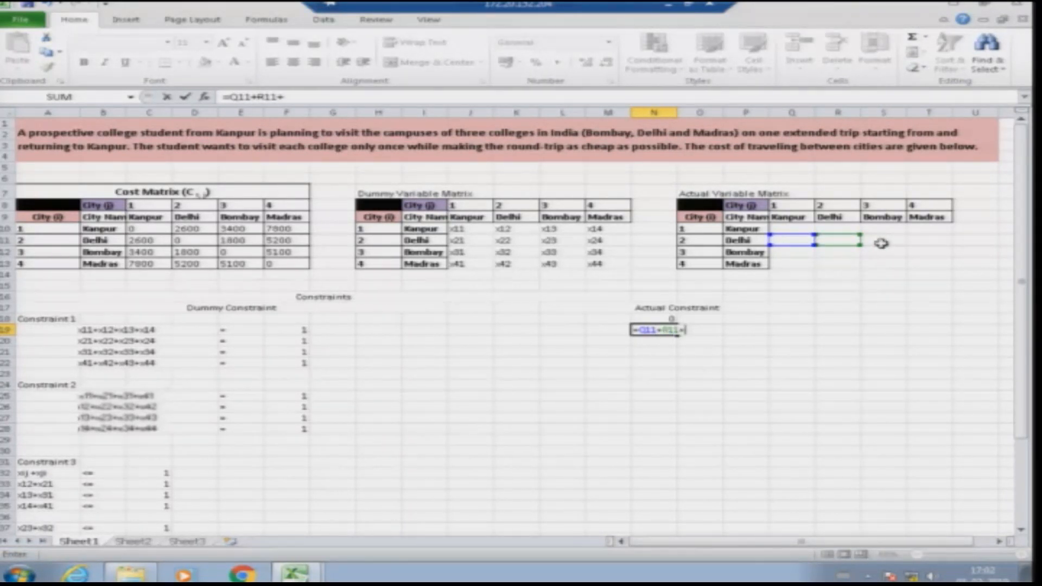
left_click(881, 242)
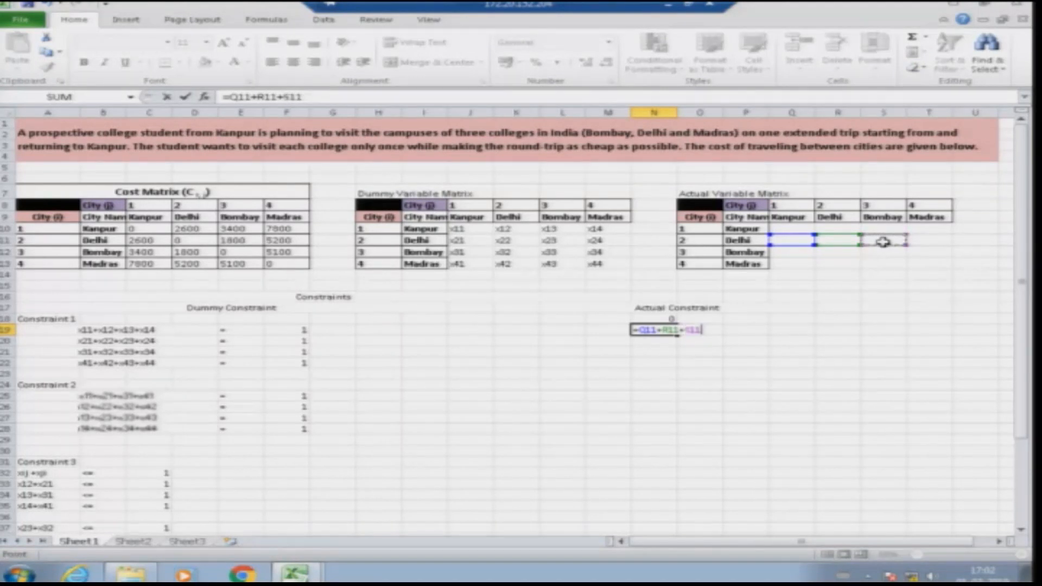
type("+")
left_click(916, 240)
key("Return")
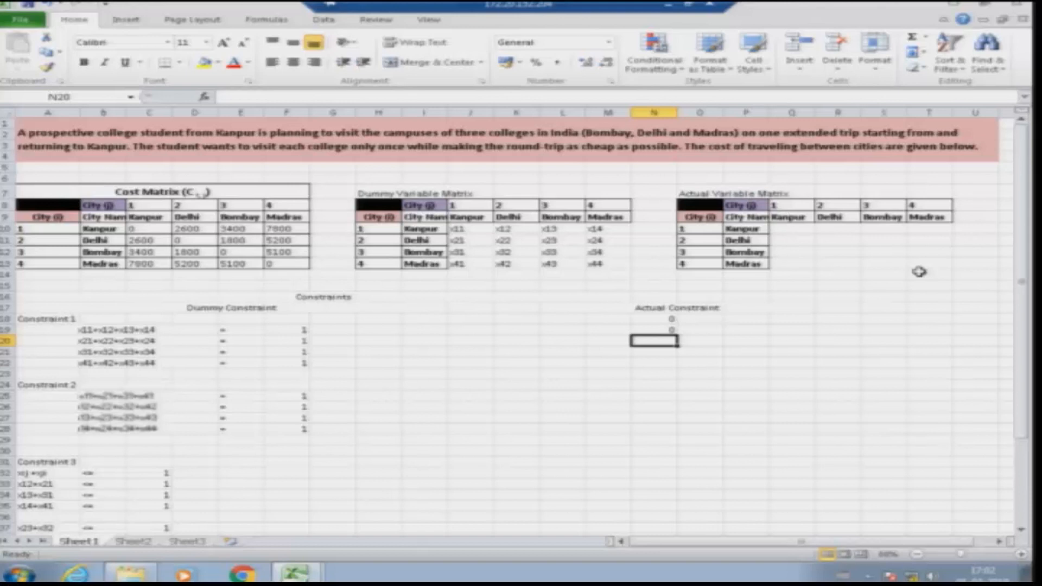
- Enter the Bombay row-sum formula =Q12+R12+S12+T12 in cell N20
type("=")
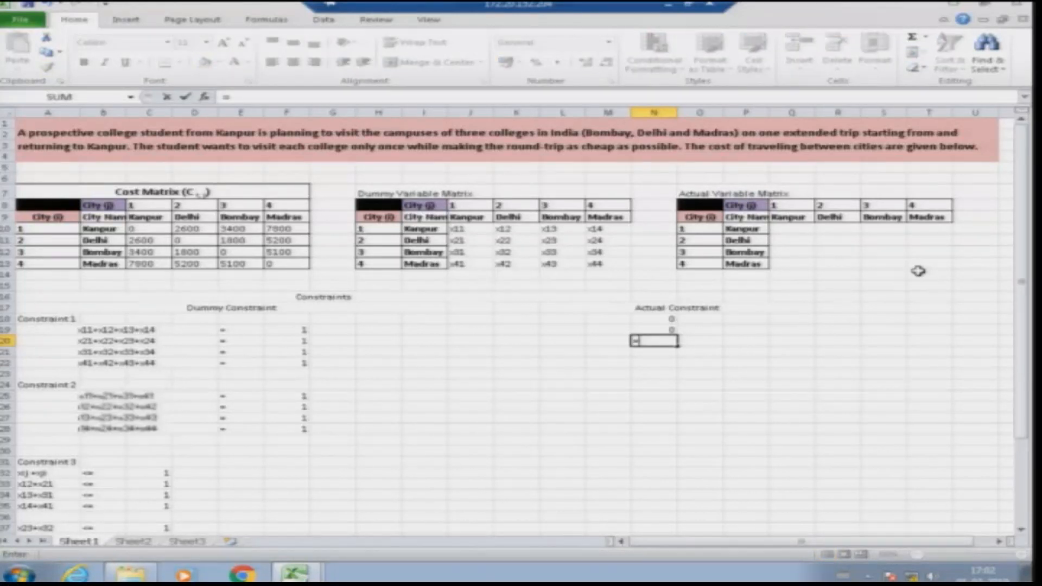
left_click(783, 250)
type("+")
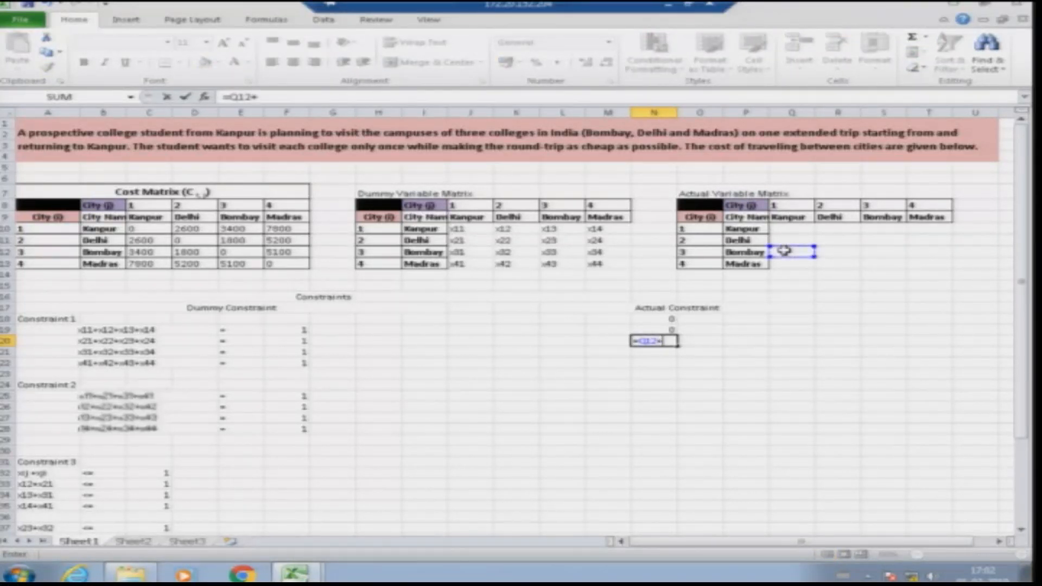
left_click(836, 252)
type("+")
left_click(891, 251)
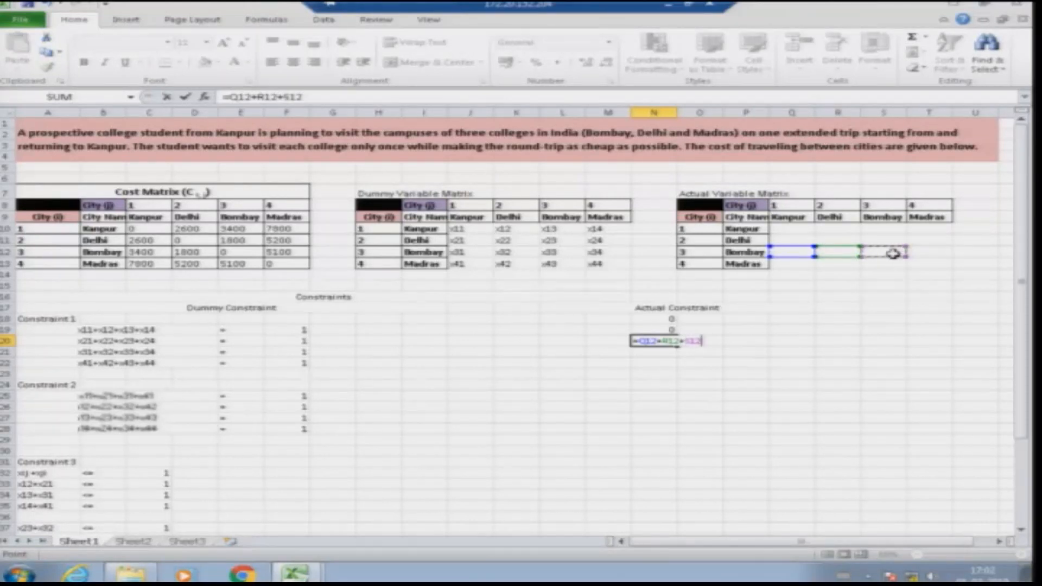
type("+")
left_click(925, 252)
key("Return")
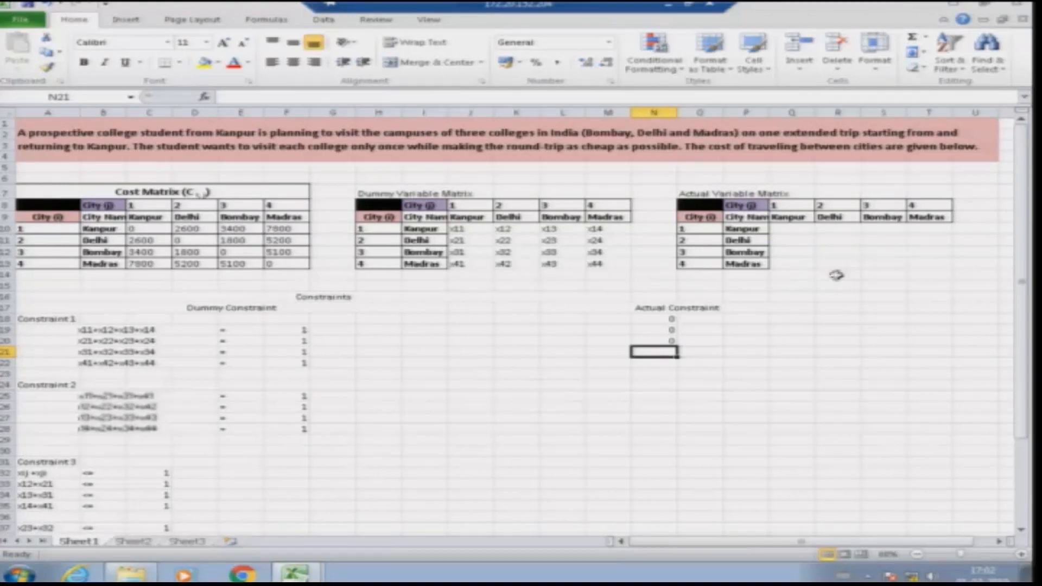
left_click(796, 265)
type("=")
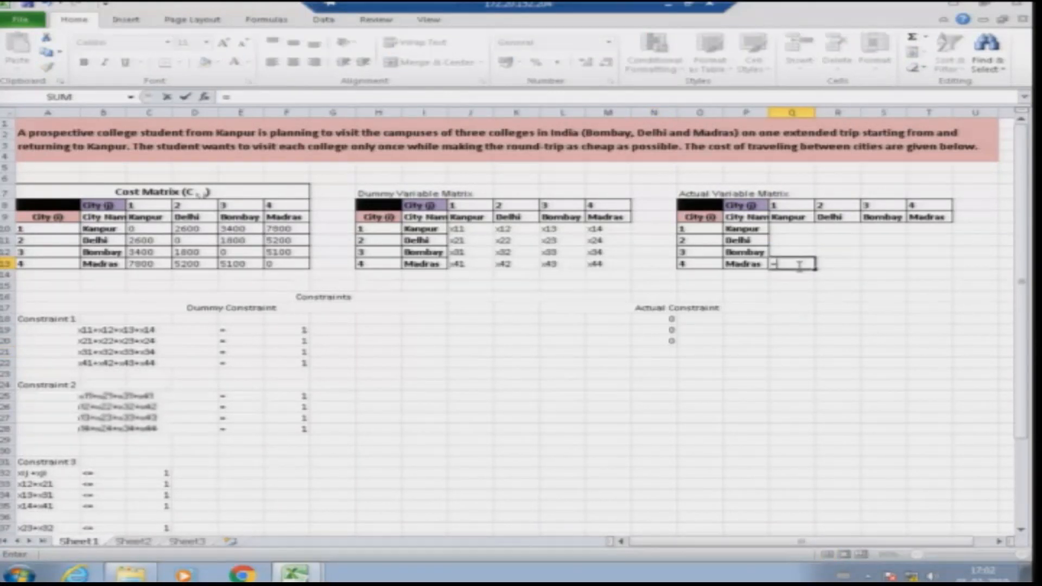
key("Escape")
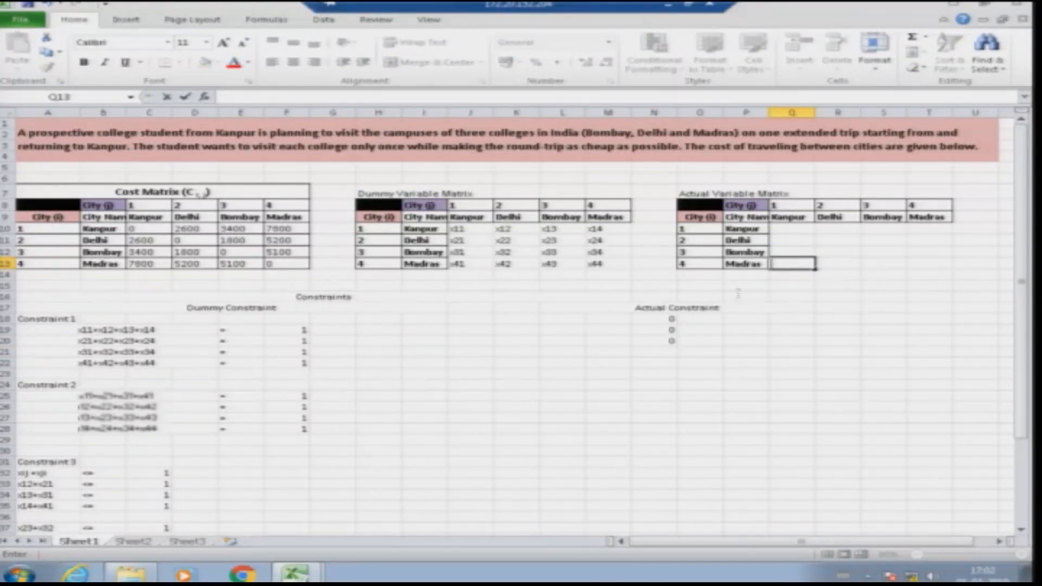
- Enter the Madras row-sum formula =Q13+R13+S13+T13 in cell N21
left_click(663, 353)
type("=")
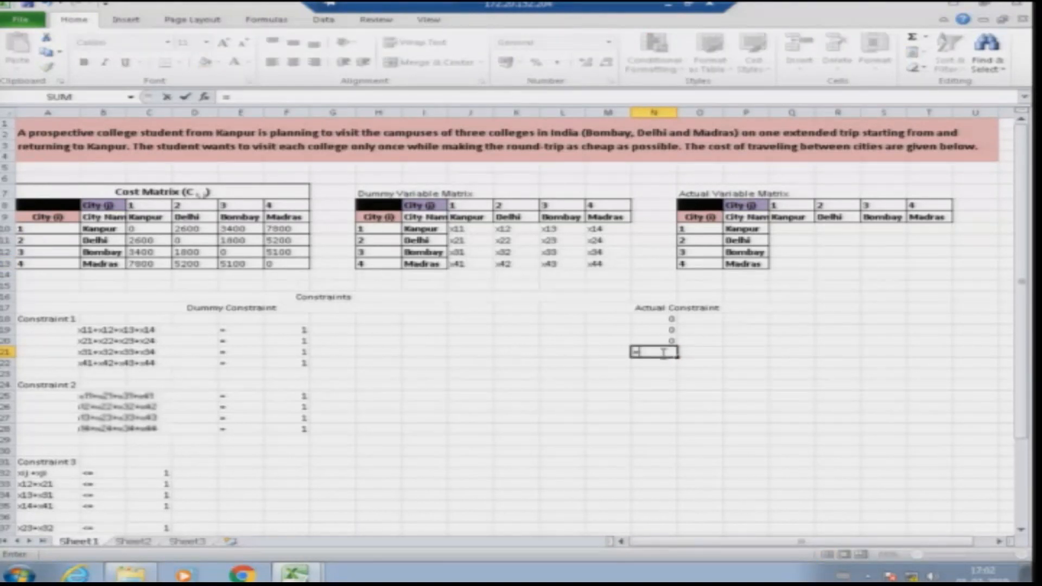
left_click(785, 265)
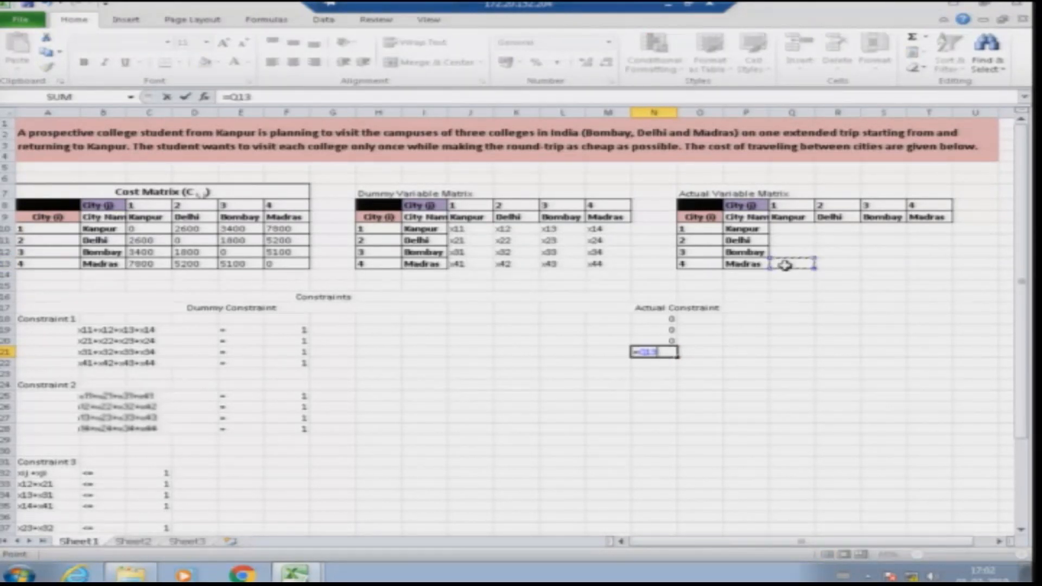
type("+")
left_click(827, 261)
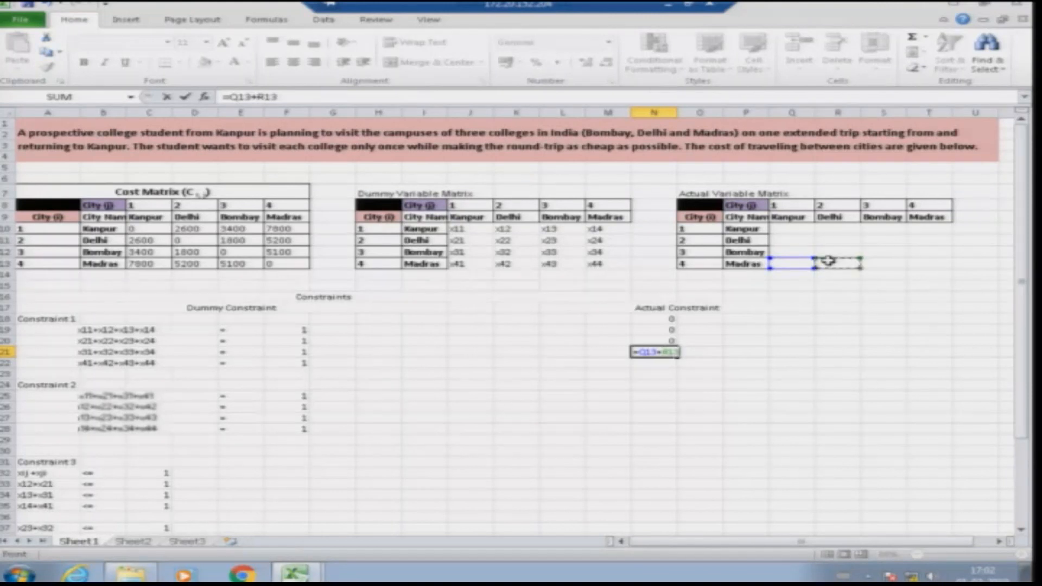
type("+")
left_click(883, 263)
type("+")
left_click(921, 263)
key("Return")
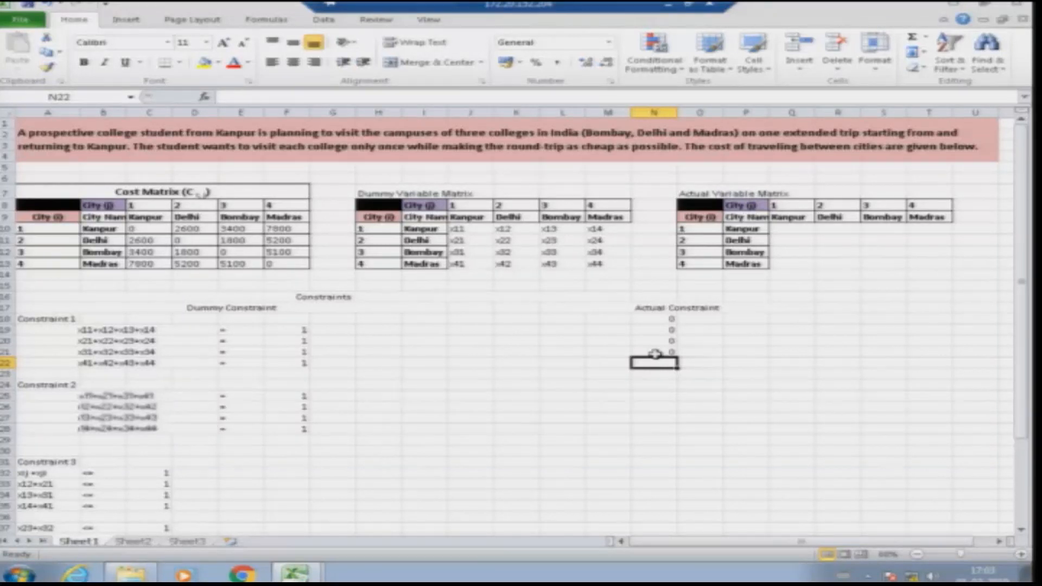
- Open Solver, move its dialog clear of the Actual Variable Matrix and Actual Constraint cells, and clear the objective cell reference
left_click(708, 361)
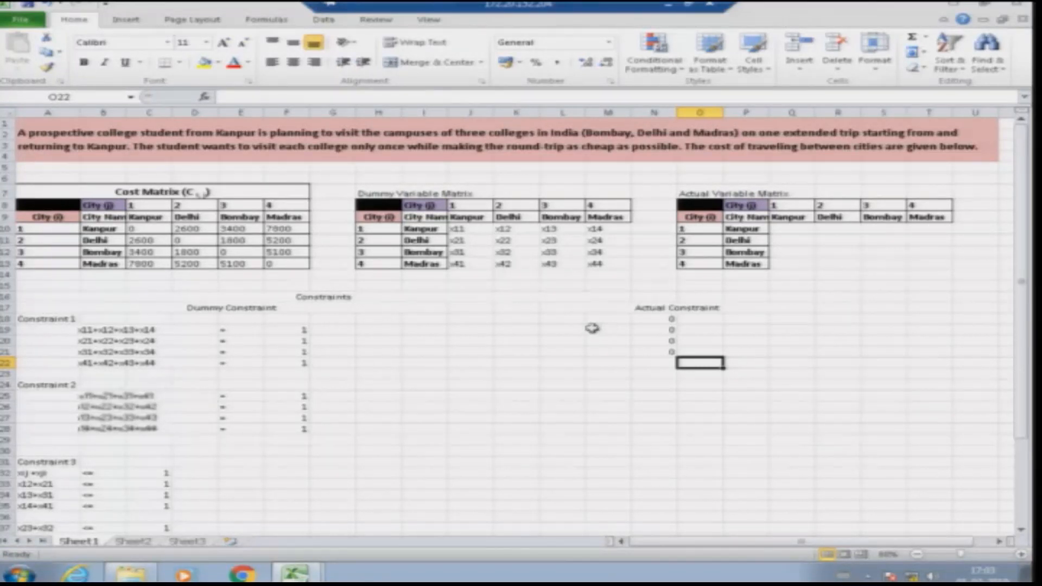
left_click(324, 21)
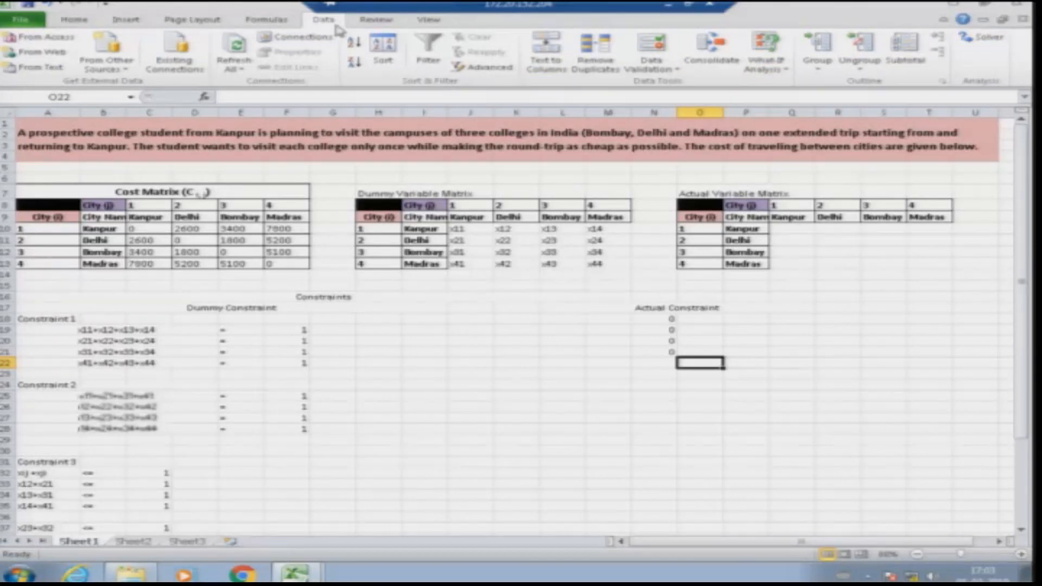
left_click(980, 37)
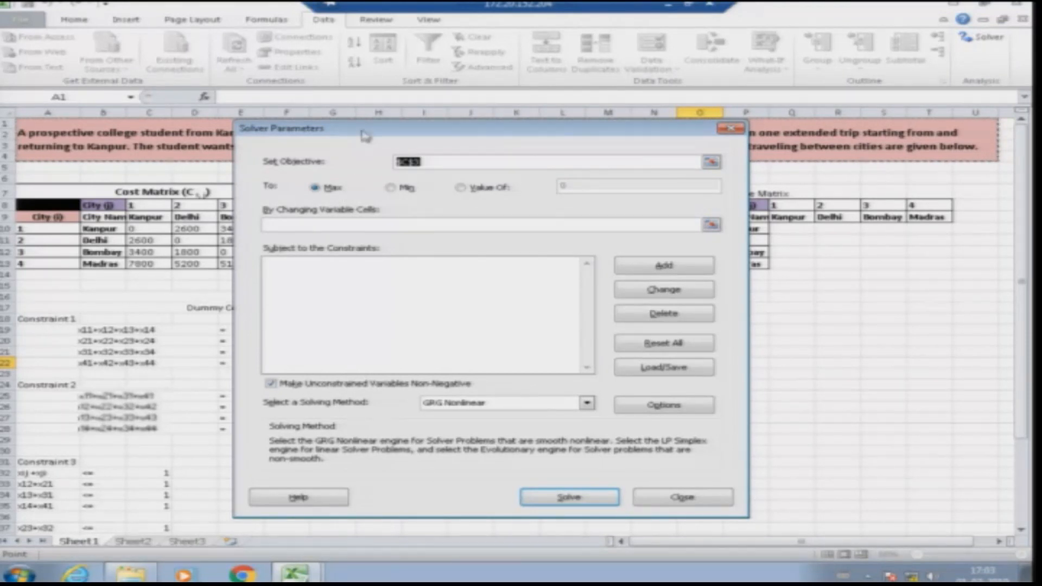
left_click_drag(381, 132, 356, 110)
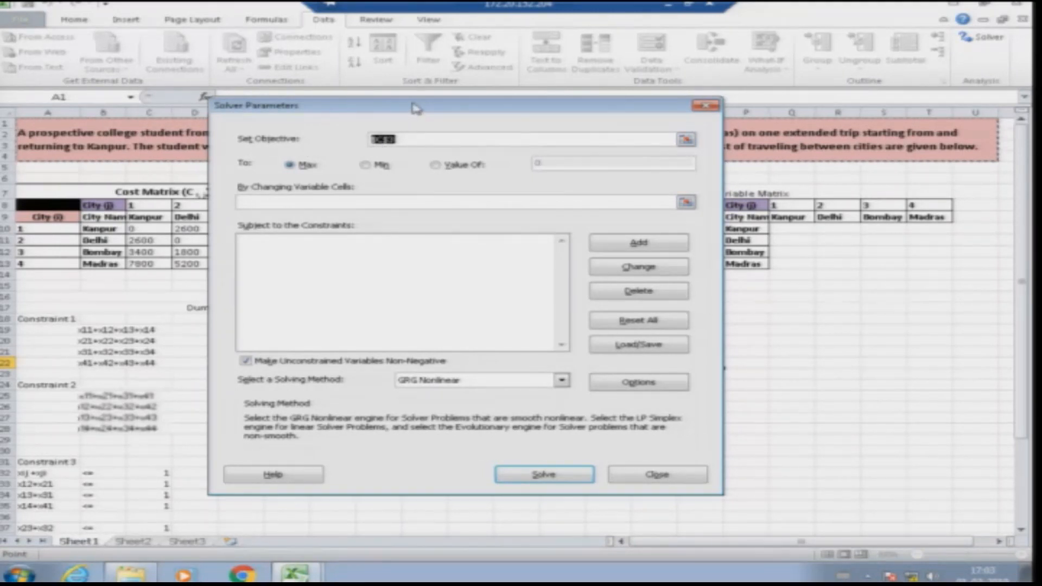
left_click_drag(415, 108, 387, 97)
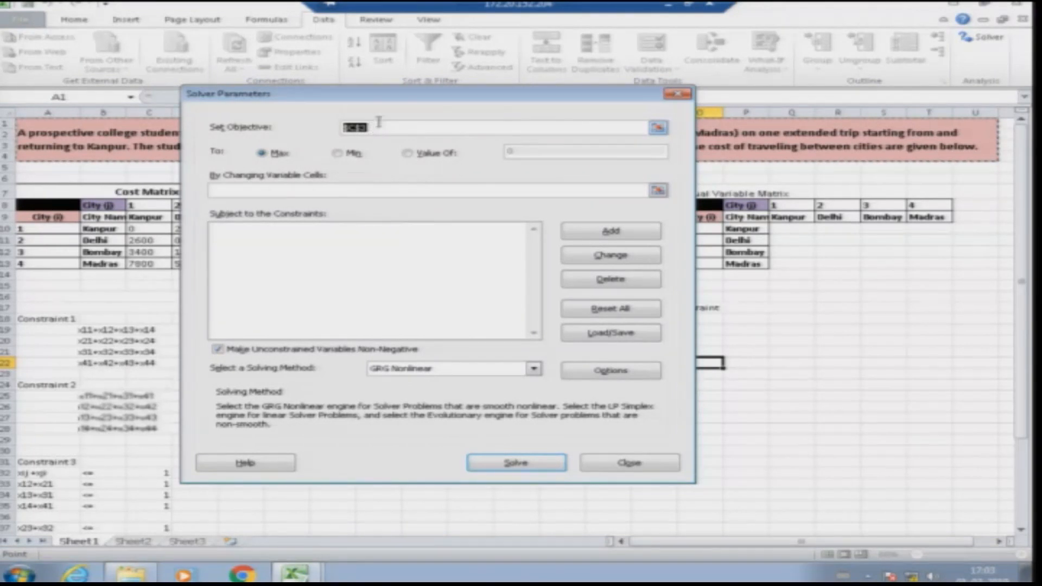
left_click_drag(396, 98, 295, 94)
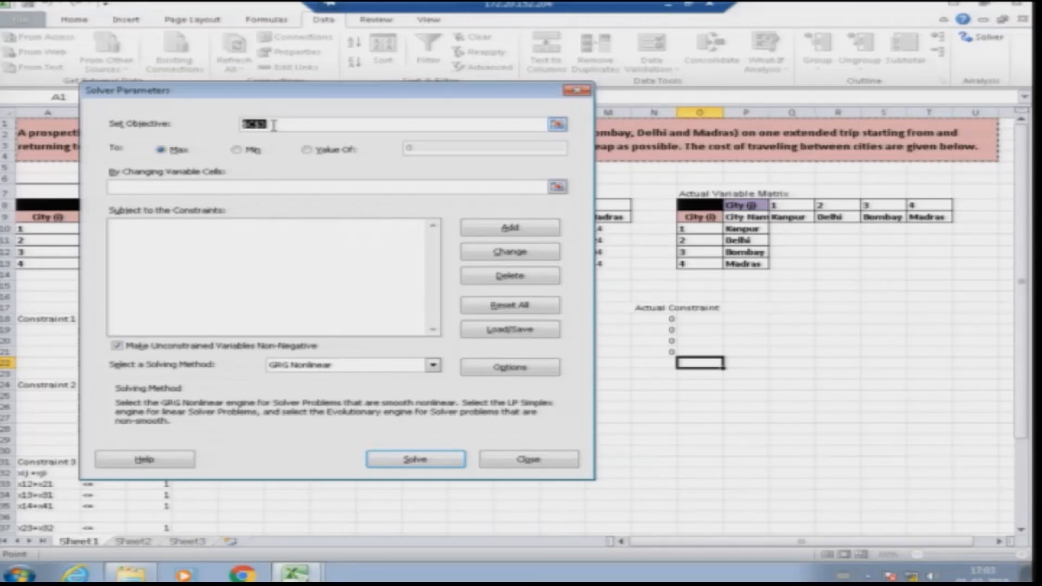
key("Delete")
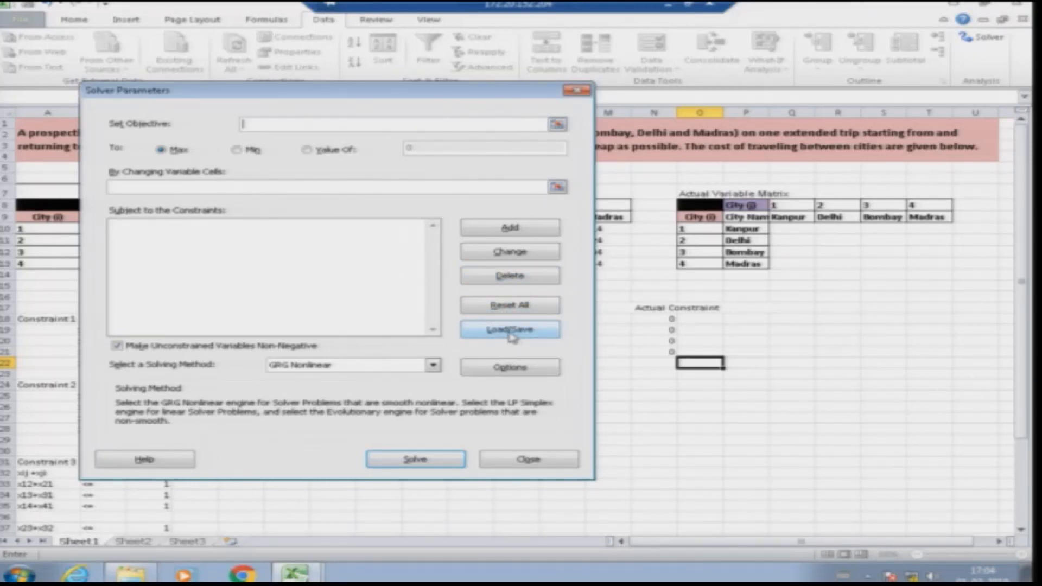
- Look over the Solver options for all methods and for the Evolutionary engine
left_click(510, 368)
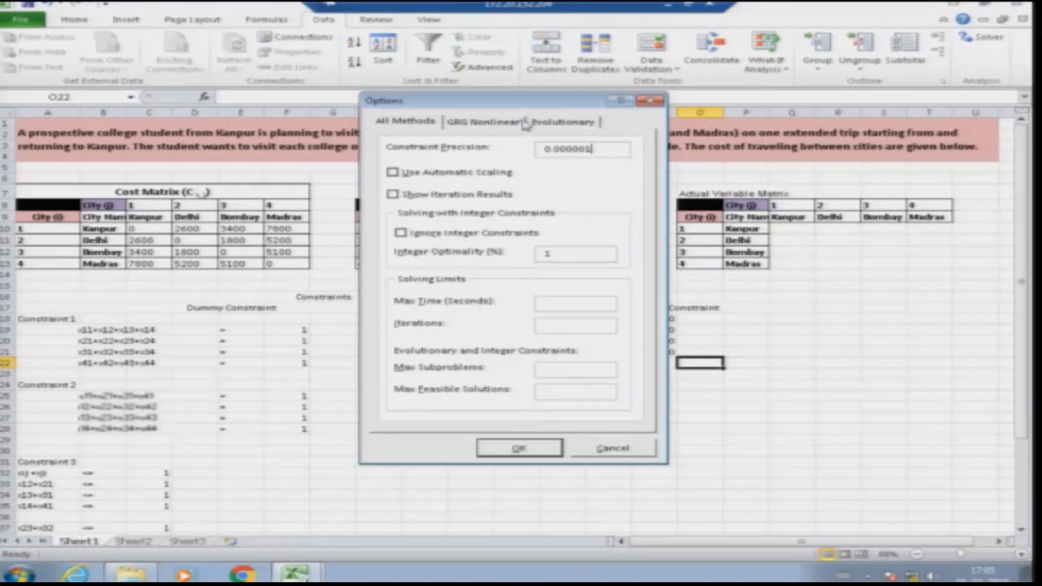
left_click(545, 123)
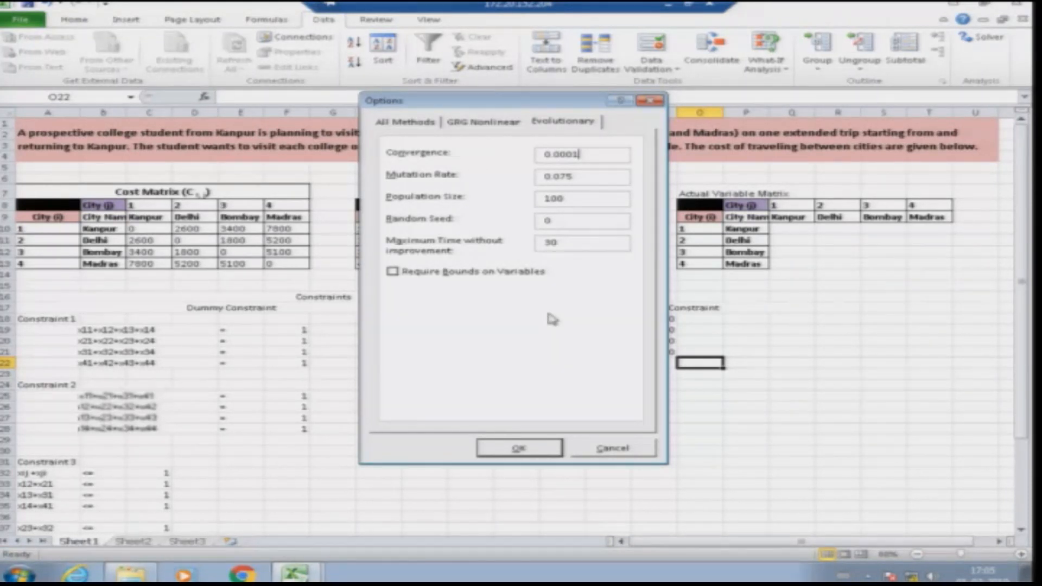
left_click(611, 450)
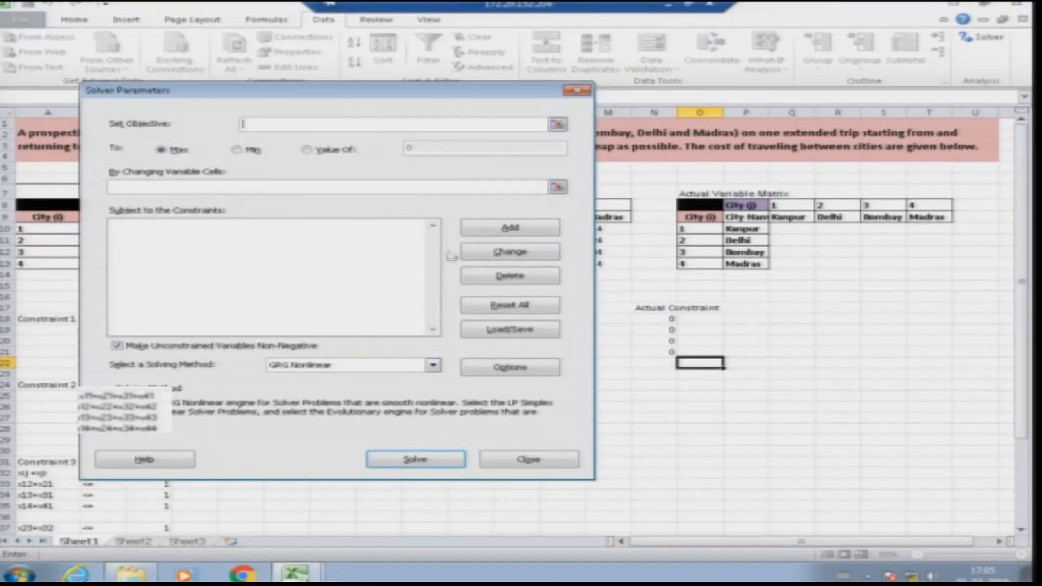
- Add a Solver constraint requiring the first Actual Constraint cell, $N$18, to equal 1
left_click(498, 231)
left_click_drag(384, 247, 411, 226)
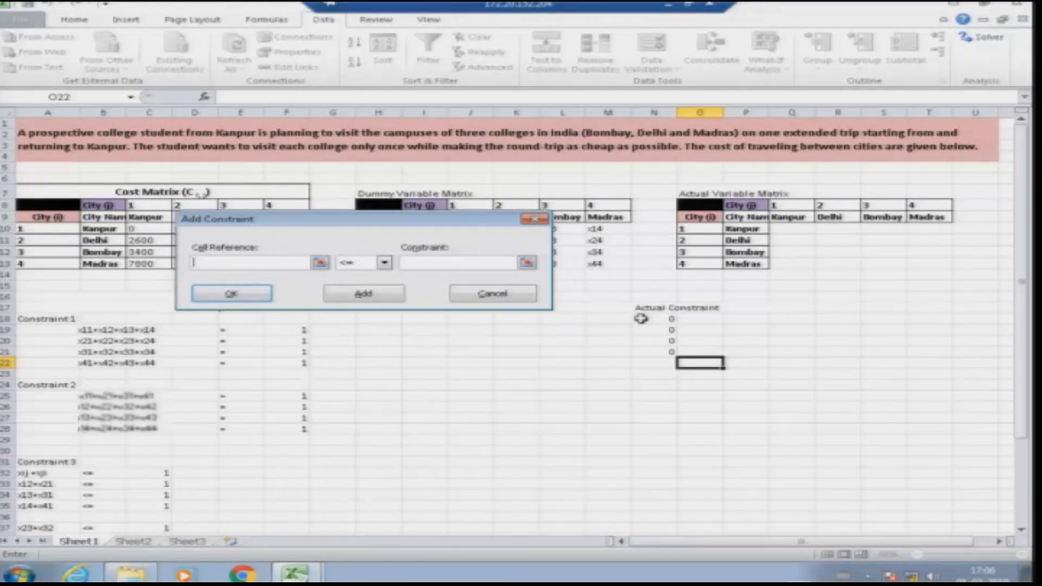
left_click(320, 262)
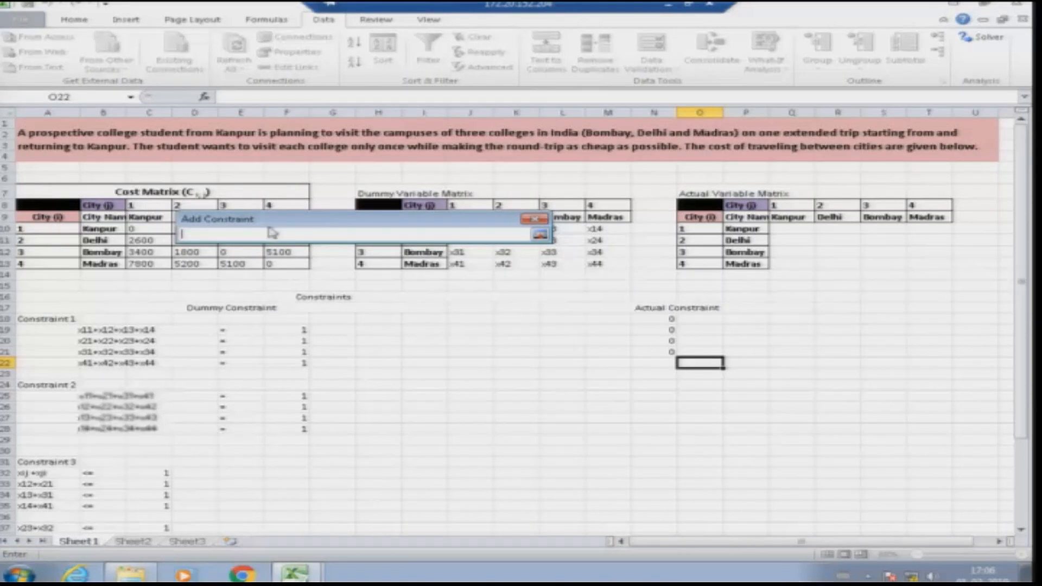
left_click_drag(263, 220, 312, 304)
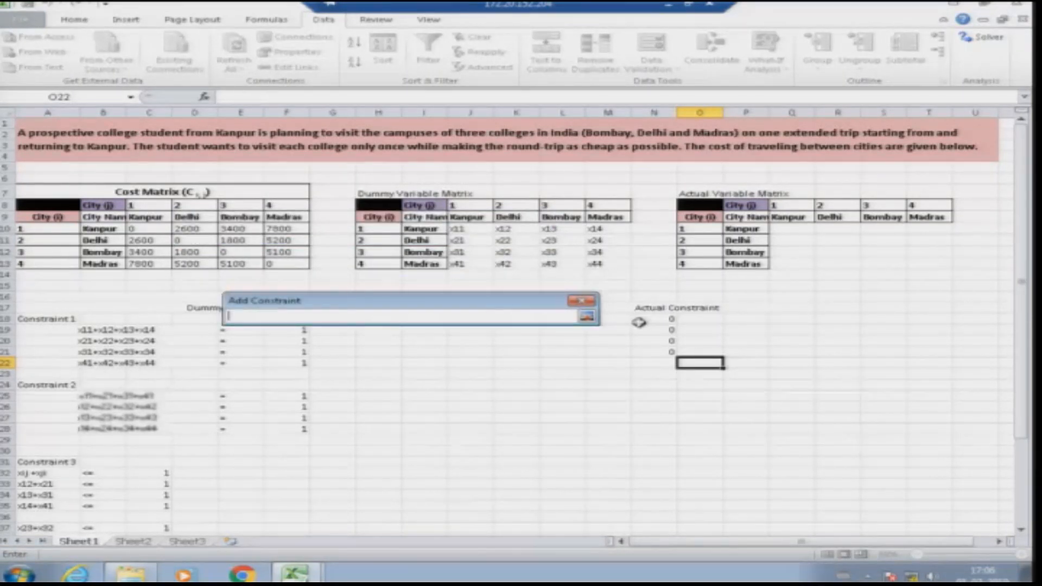
left_click(661, 318)
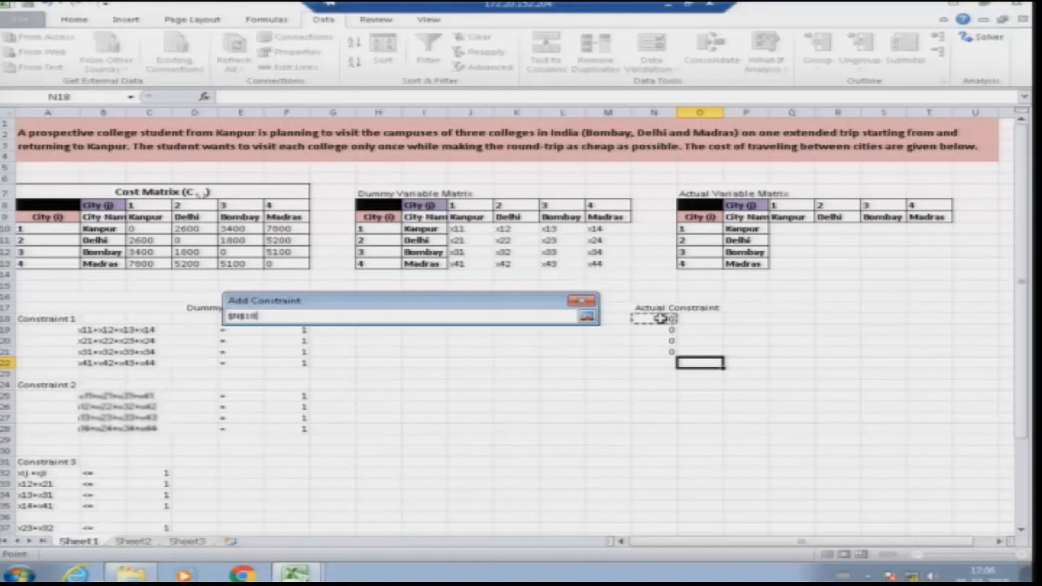
left_click(587, 318)
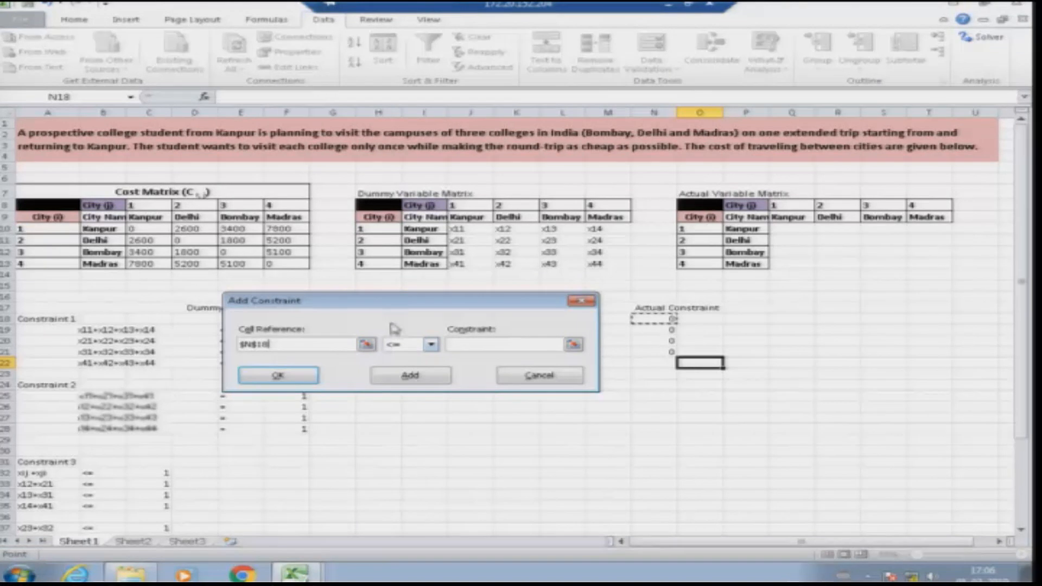
left_click(365, 342)
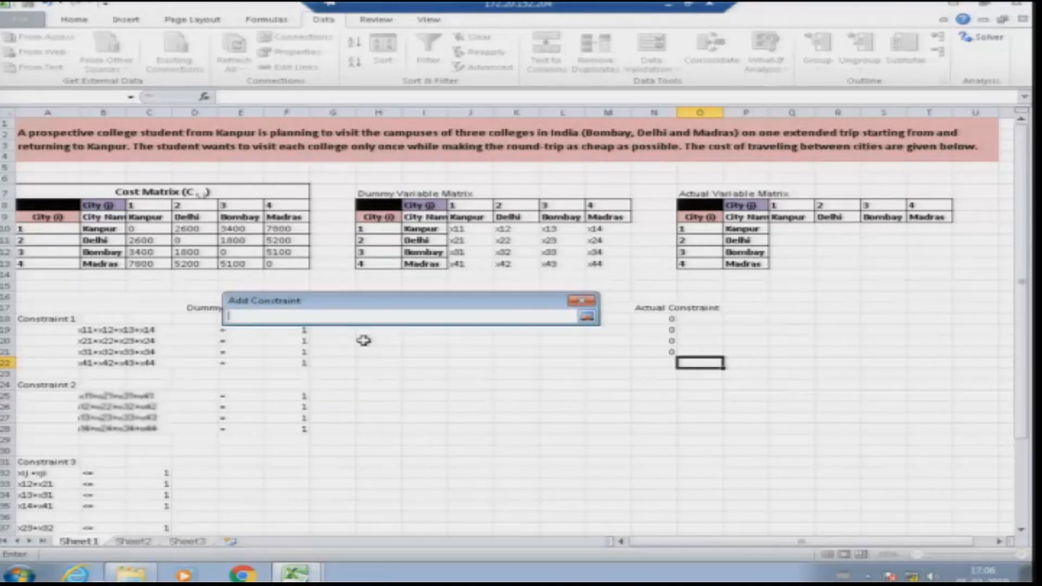
left_click(659, 319)
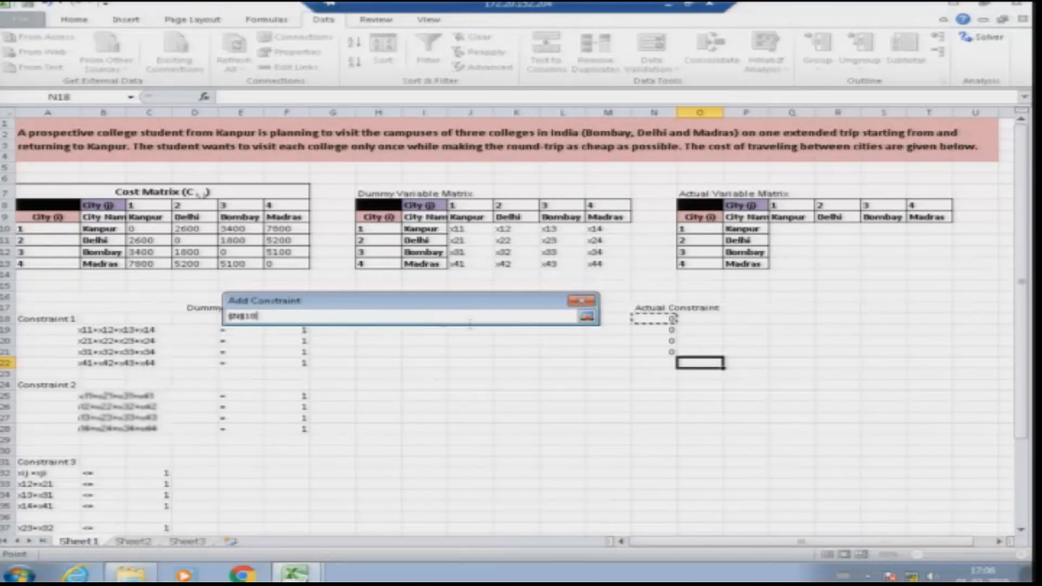
left_click(587, 316)
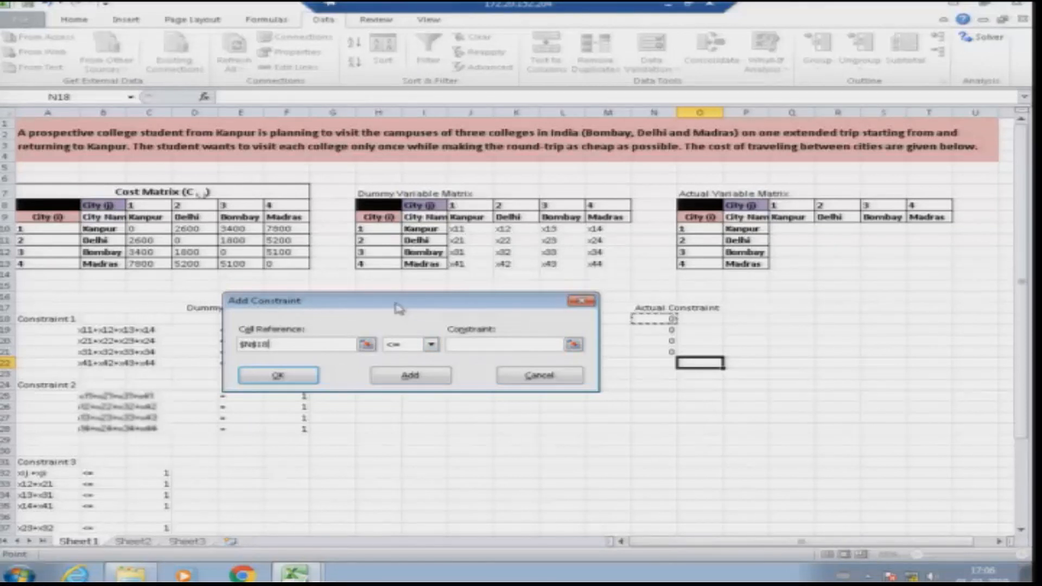
left_click_drag(395, 308, 488, 311)
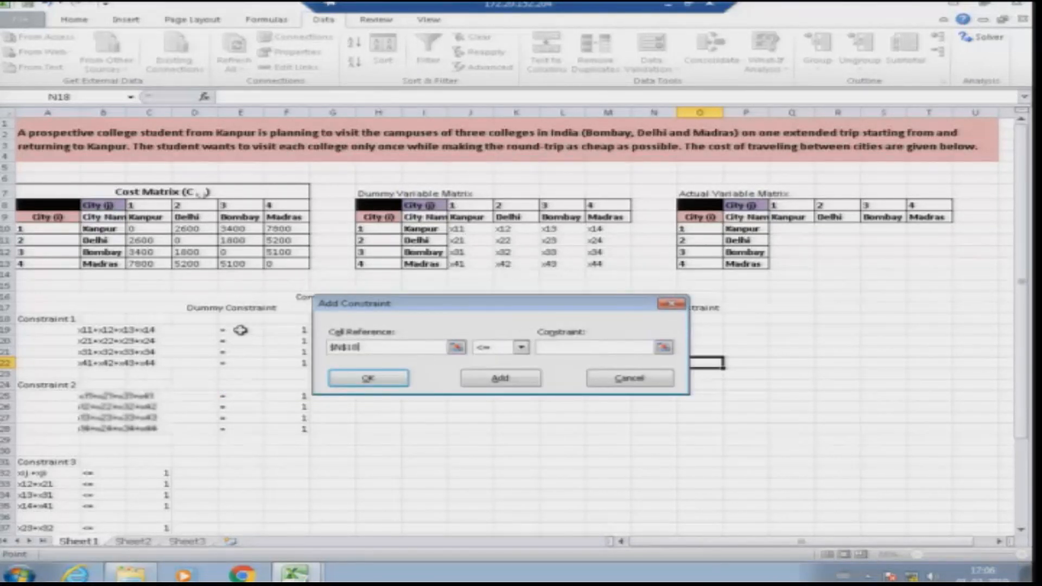
left_click(521, 348)
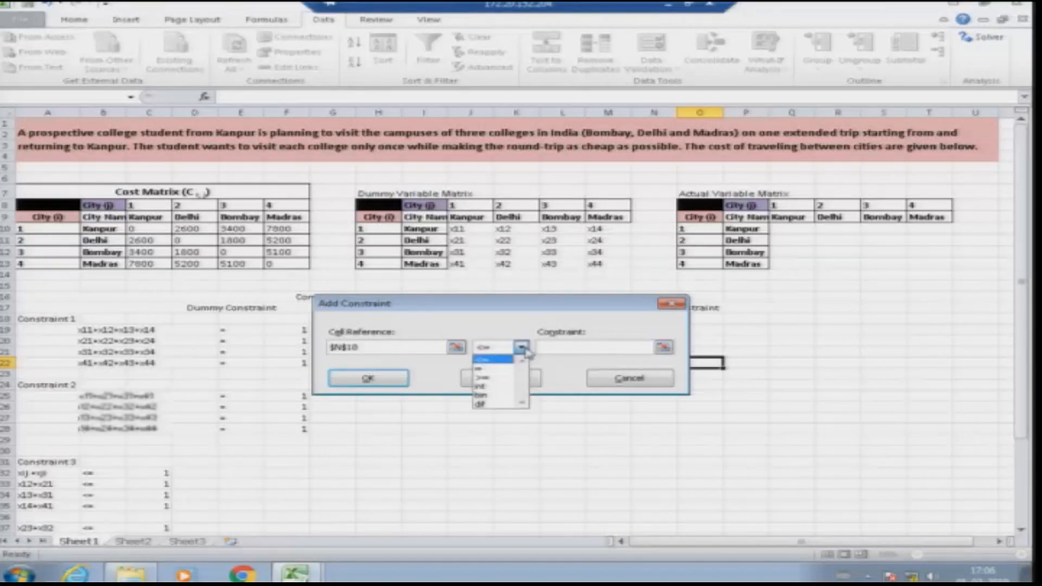
left_click(495, 369)
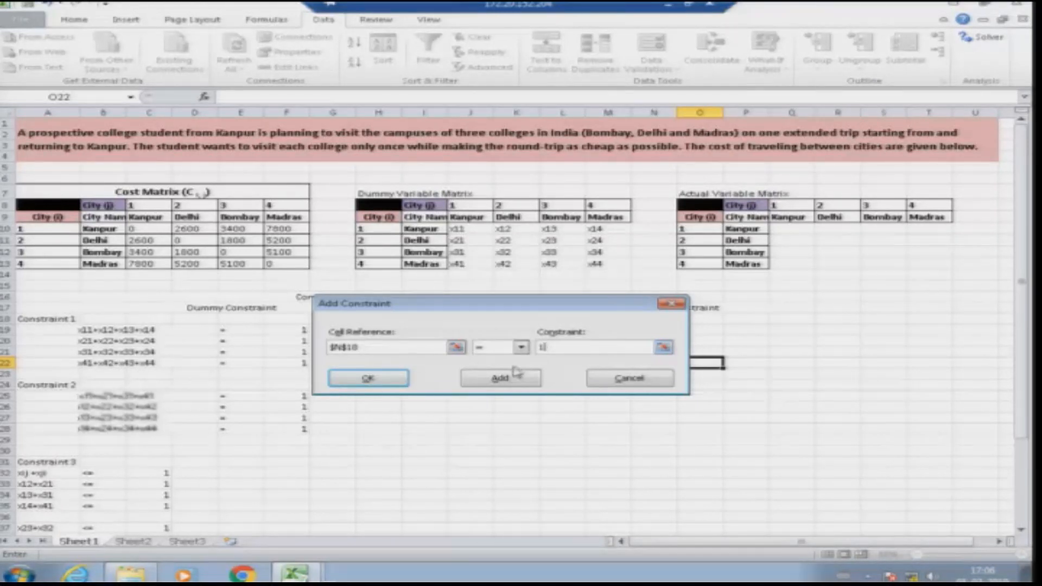
left_click(500, 379)
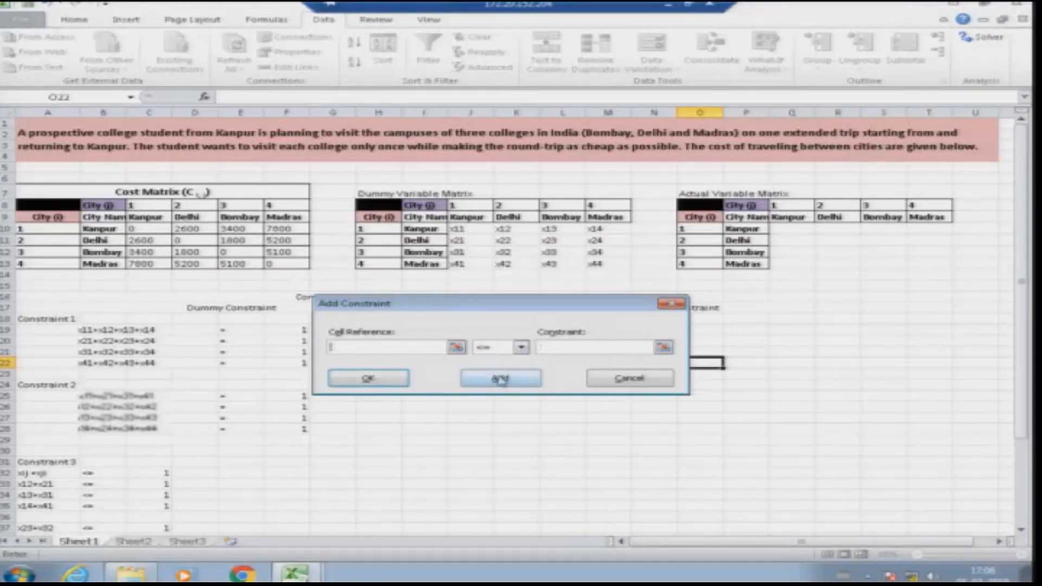
- Add a Solver constraint requiring cell $N$19 to equal 1, keeping the Actual Constraint cells uncovered
left_click_drag(506, 309, 408, 295)
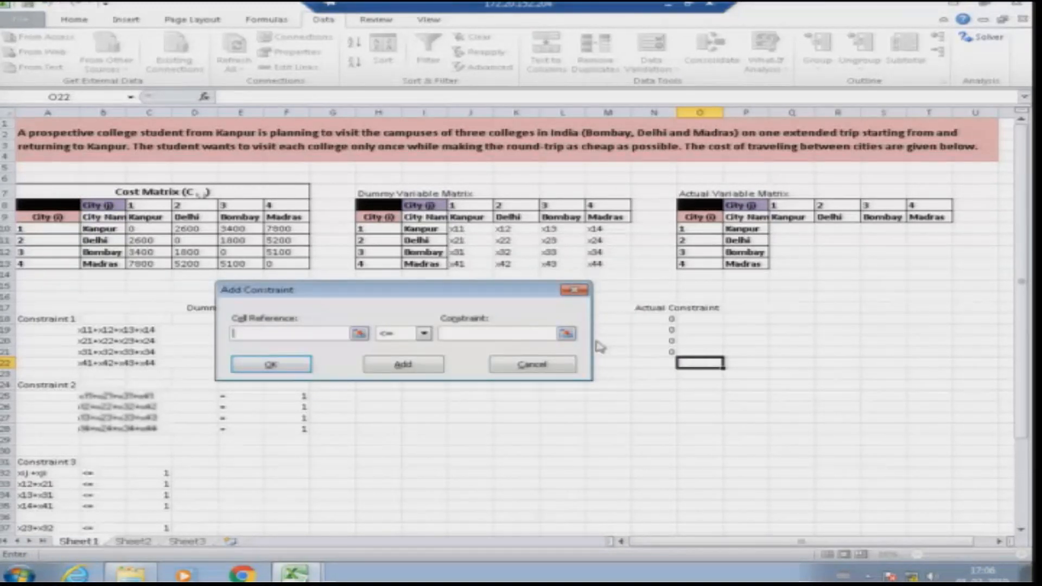
left_click(359, 335)
left_click(659, 330)
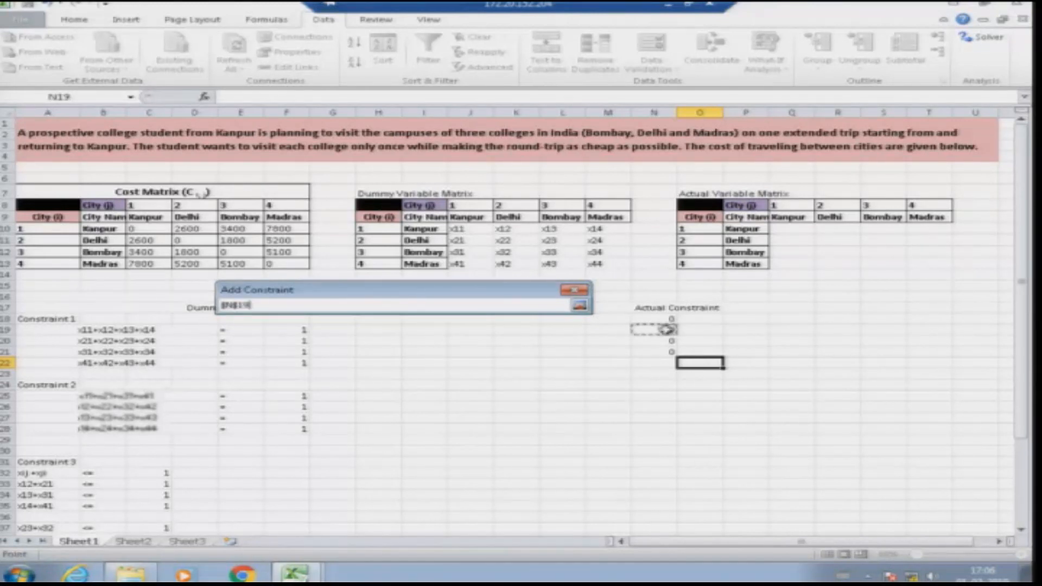
left_click(579, 305)
left_click(395, 339)
left_click(395, 347)
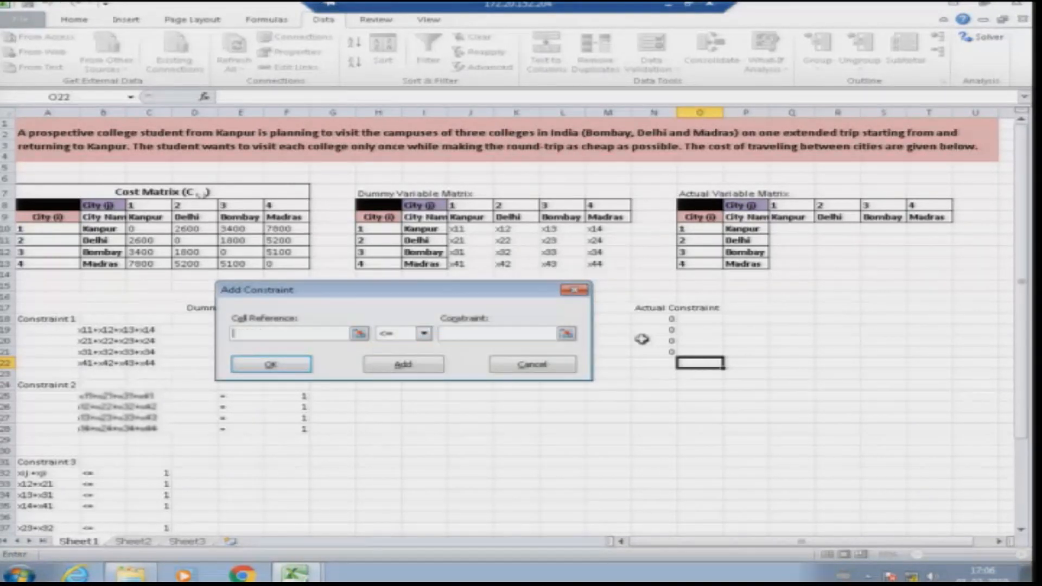
- Add a Solver constraint requiring cell $N$20 to equal 1
left_click(663, 339)
left_click(423, 333)
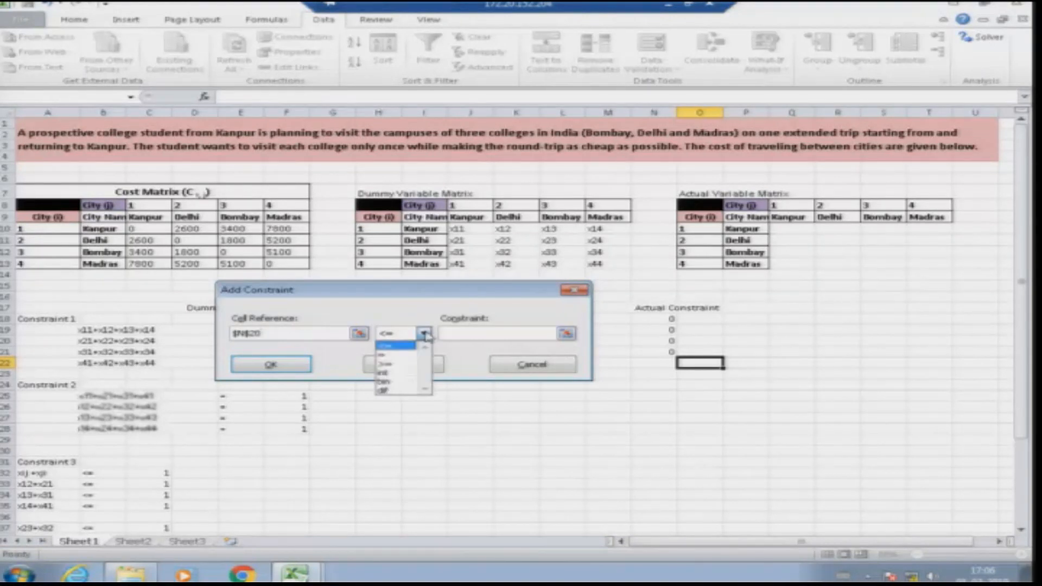
left_click(396, 354)
left_click(452, 340)
type("1")
left_click(403, 364)
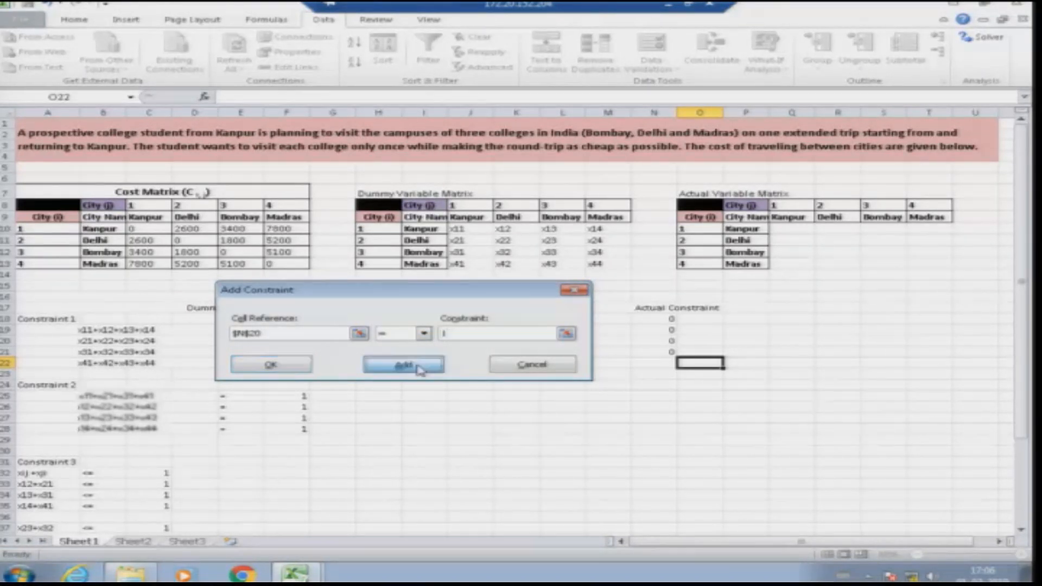
- Add a Solver constraint requiring cell $N$21 to equal 1, and return to the Solver parameters
left_click(659, 353)
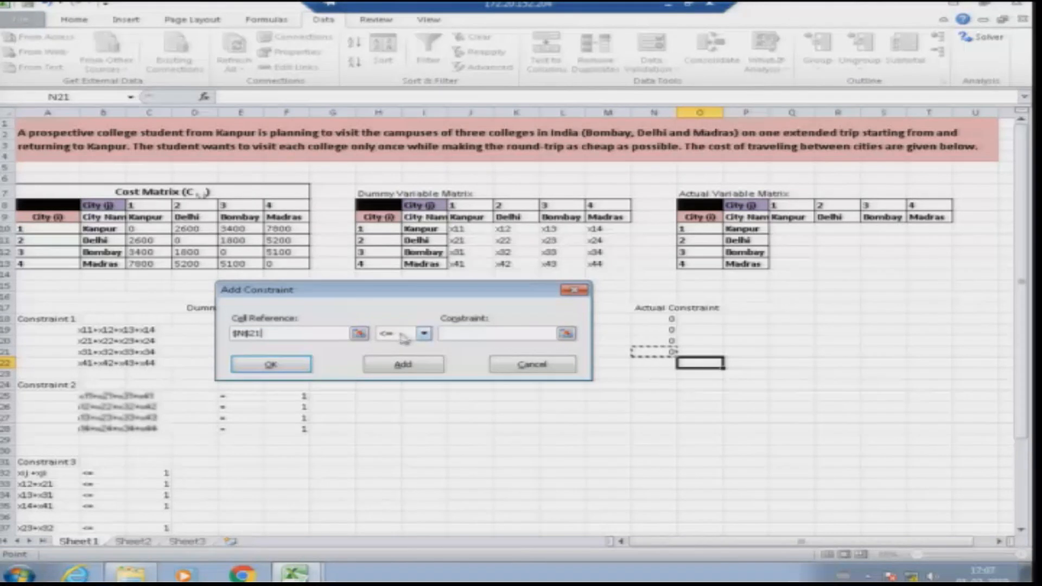
left_click(404, 334)
left_click(391, 355)
left_click(461, 336)
type("1")
left_click(403, 364)
left_click(499, 367)
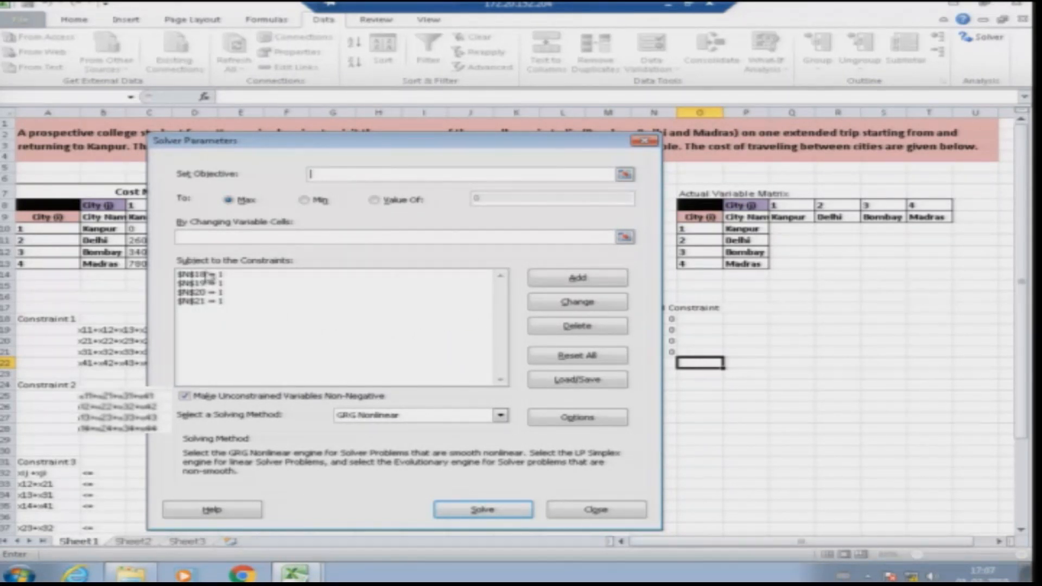
- Move the Solver Parameters dialog clear of the Actual Constraint cells to compare them with the constraint list, and close it
left_click_drag(402, 142, 441, 107)
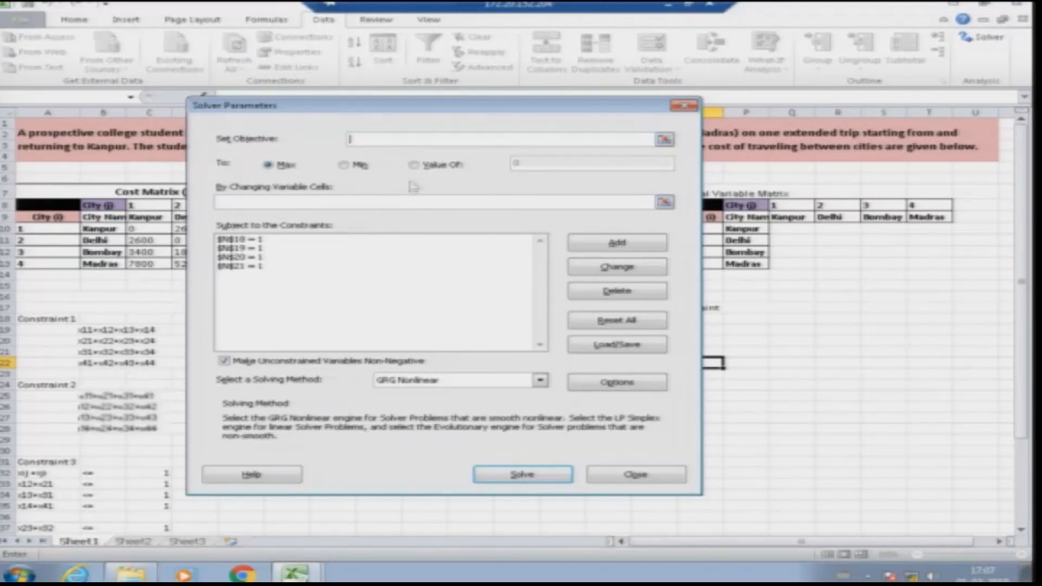
left_click_drag(462, 110, 352, 106)
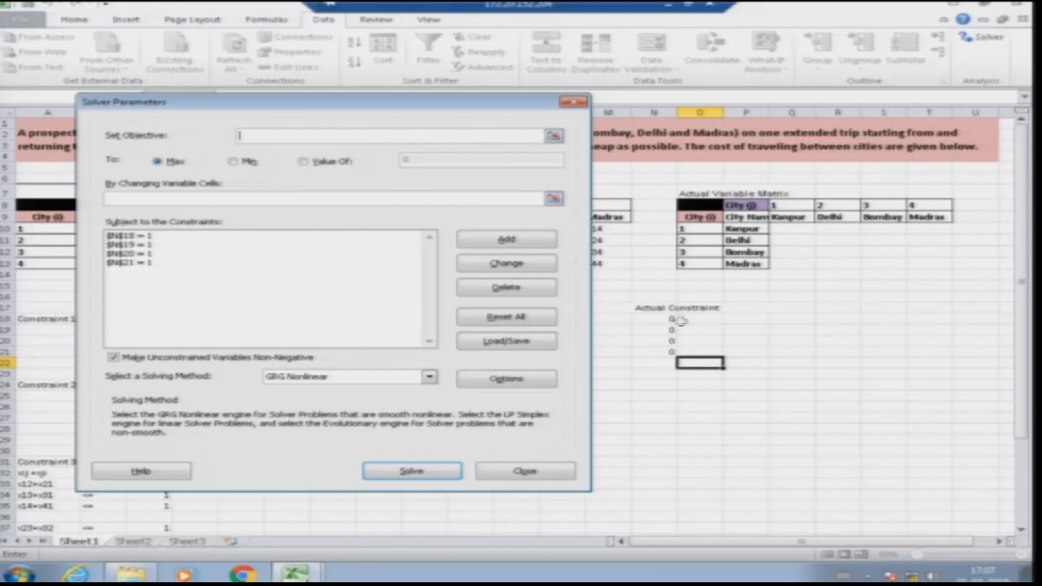
left_click(524, 471)
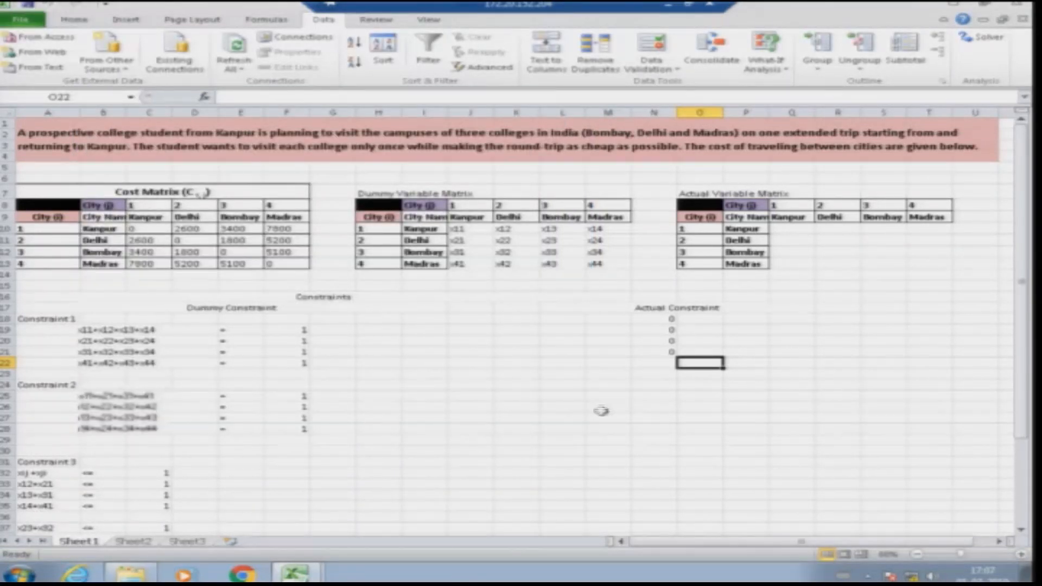
- Enter the Kanpur column formula =Q10+Q12+Q13 in cell N25 for Constraint 2
left_click(657, 397)
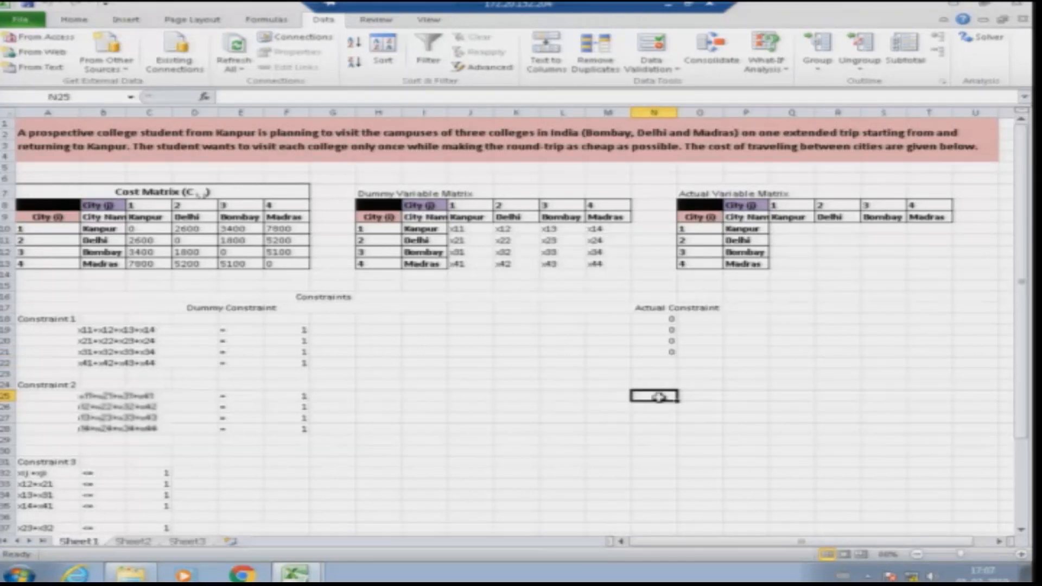
type("=")
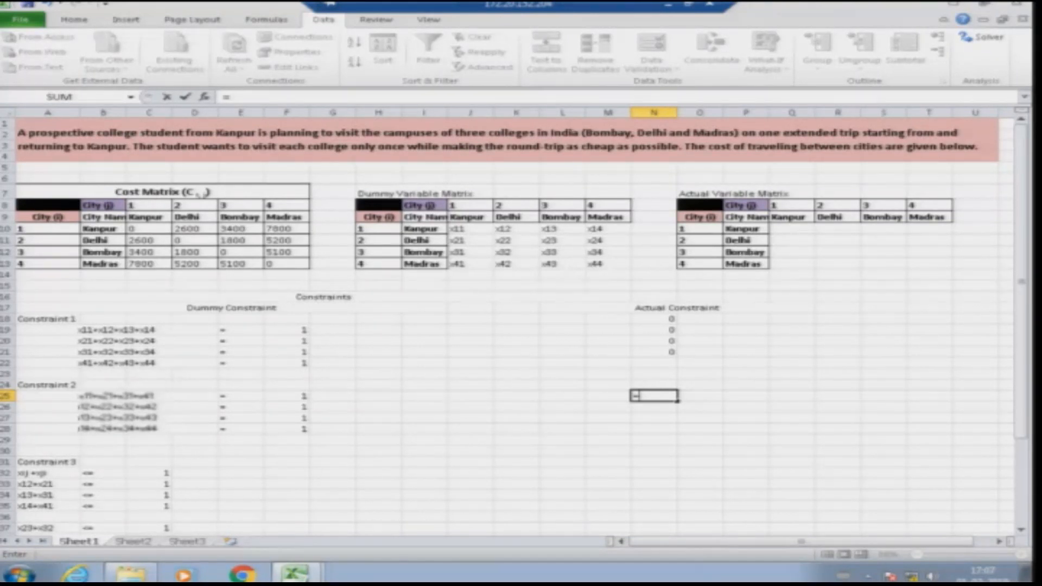
left_click(791, 228)
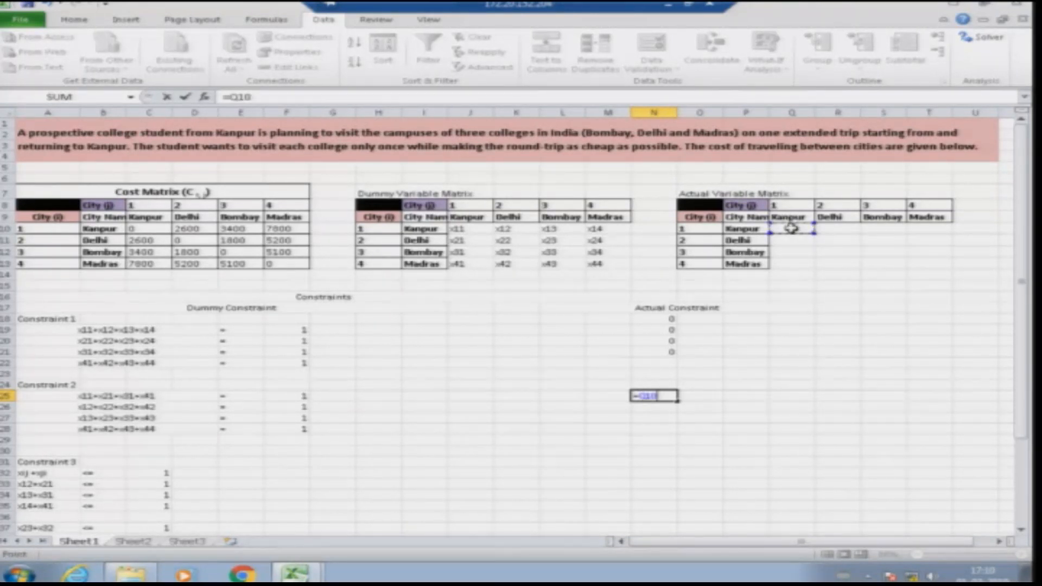
type("+")
left_click(789, 241)
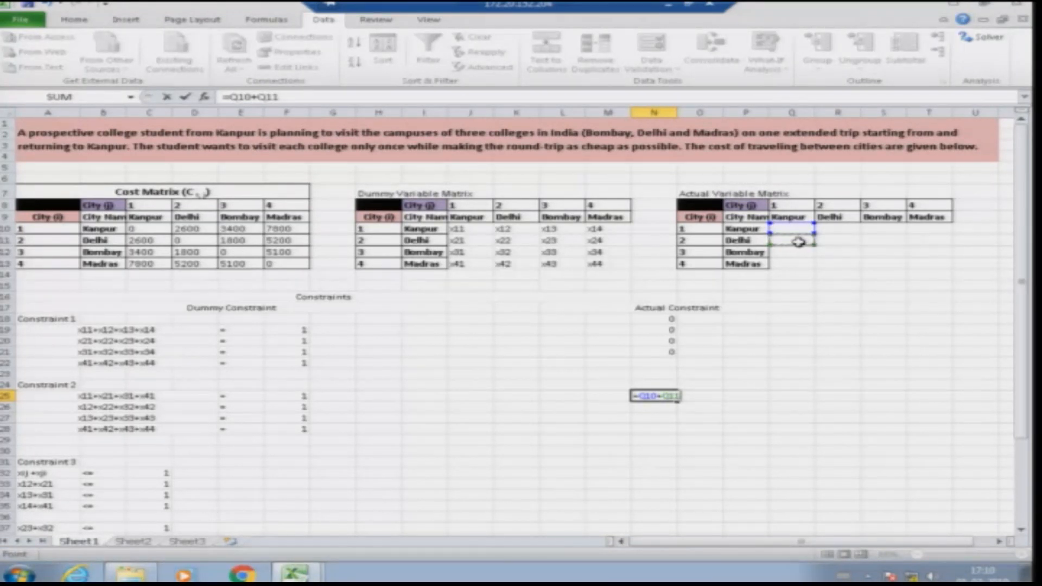
left_click(789, 253)
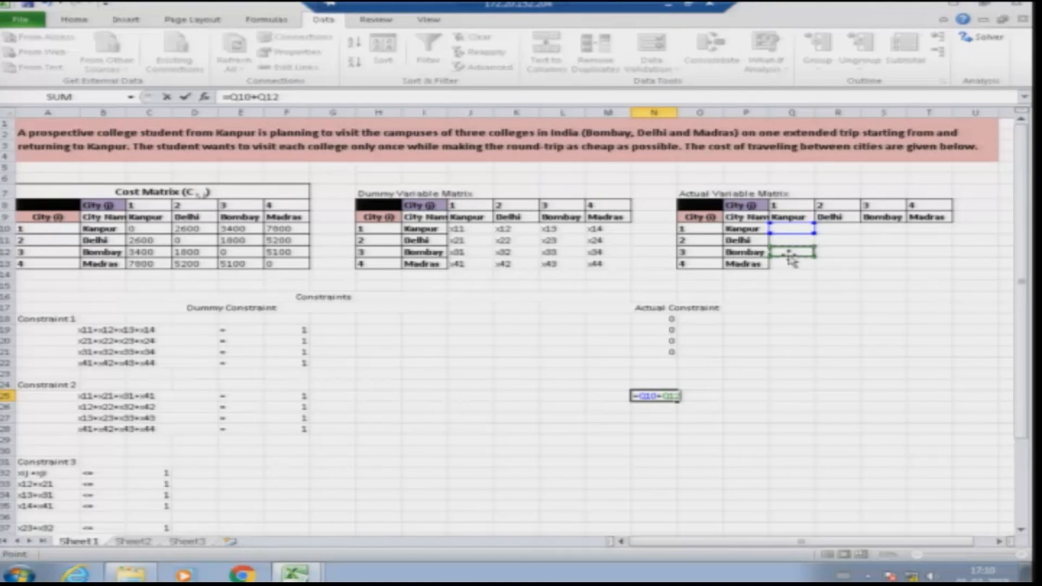
type("+")
left_click(790, 265)
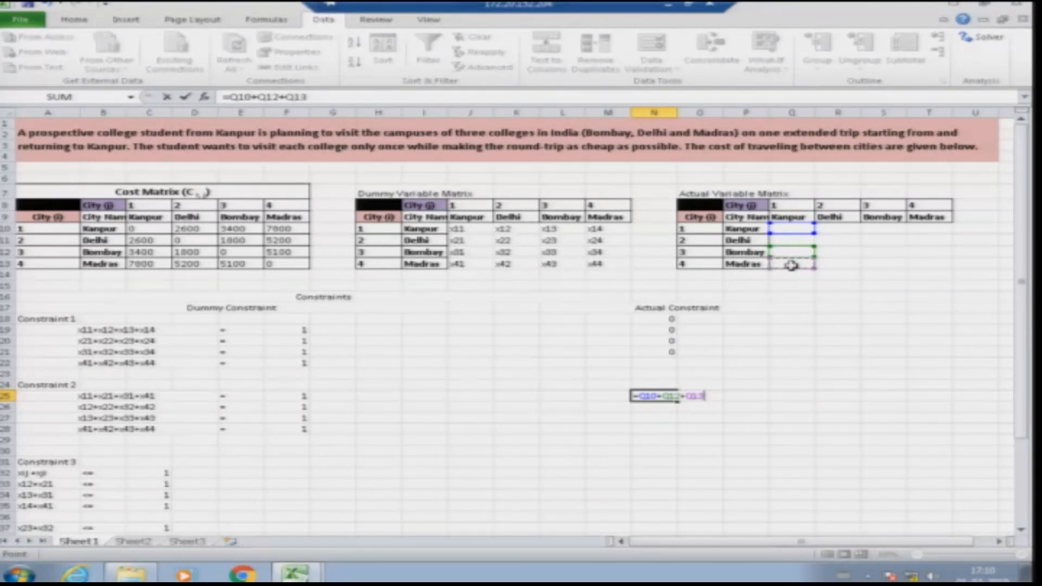
key("Return")
- Enter the Delhi column-sum formula =R10+R11+R12+R13 in cell N26
type("=")
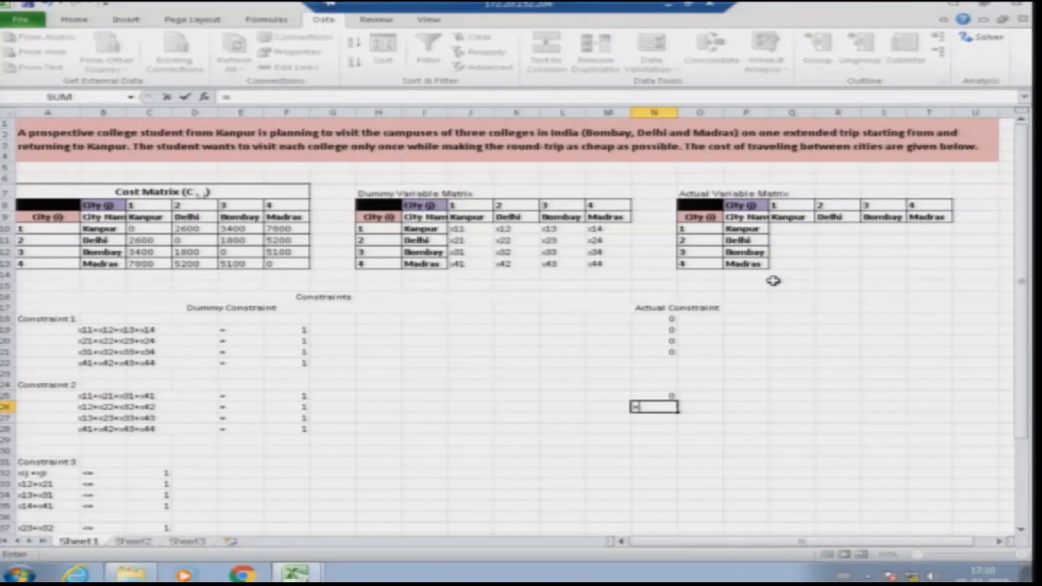
left_click(831, 228)
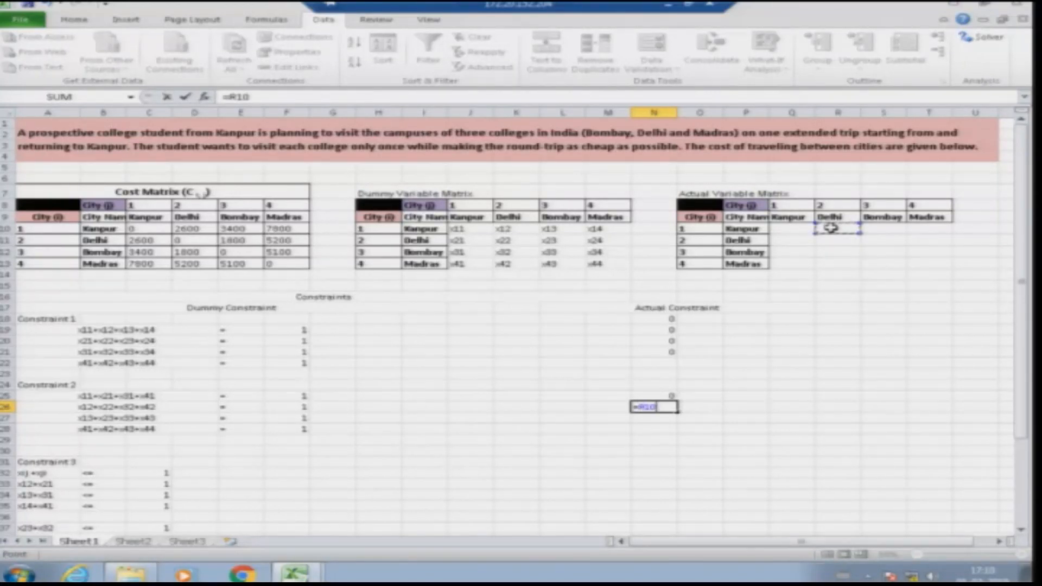
left_click(836, 243)
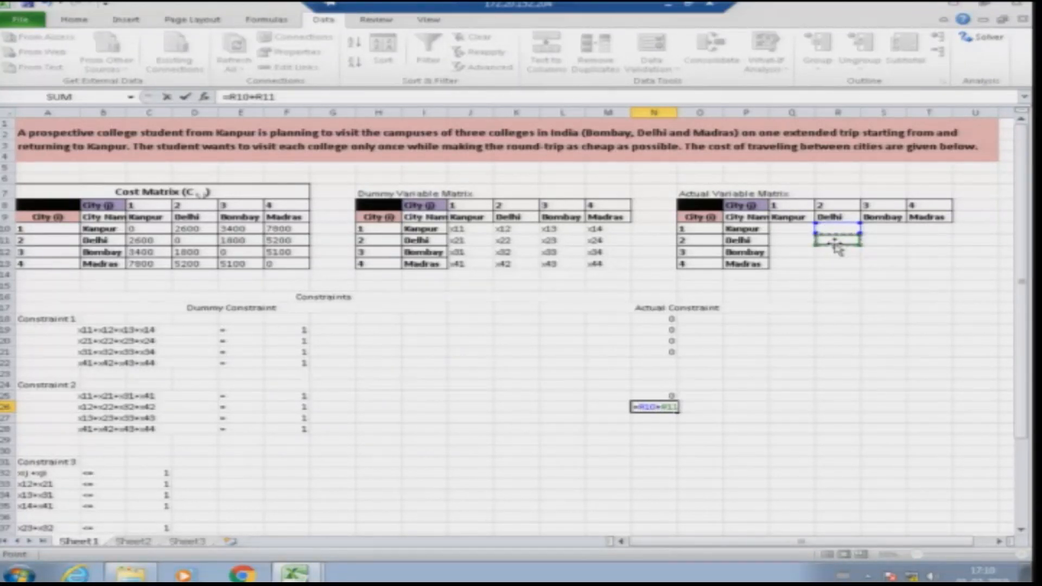
left_click(838, 251)
left_click(835, 237)
type("+")
left_click(833, 250)
type("+")
left_click(836, 264)
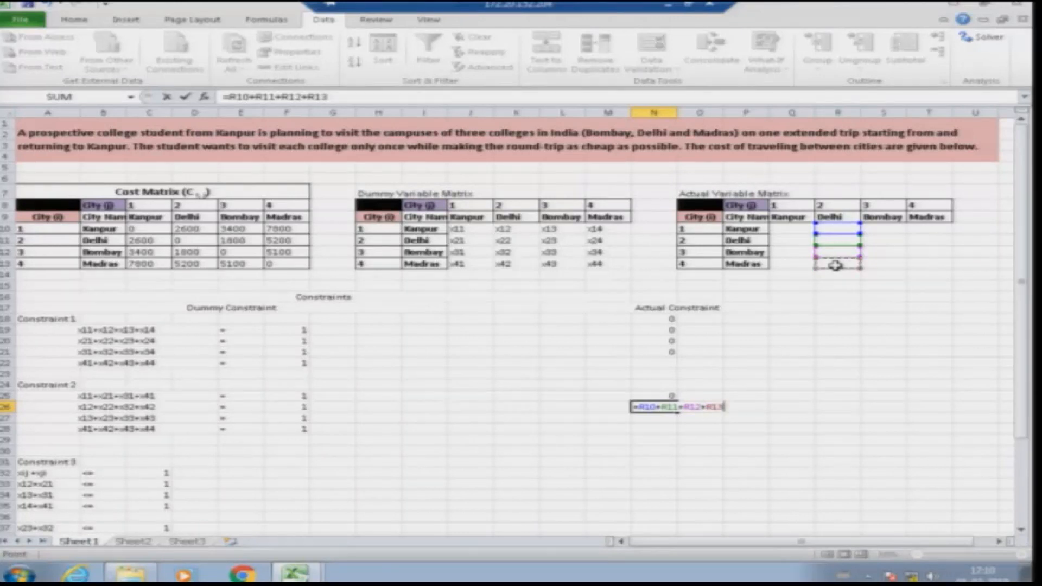
key("Return")
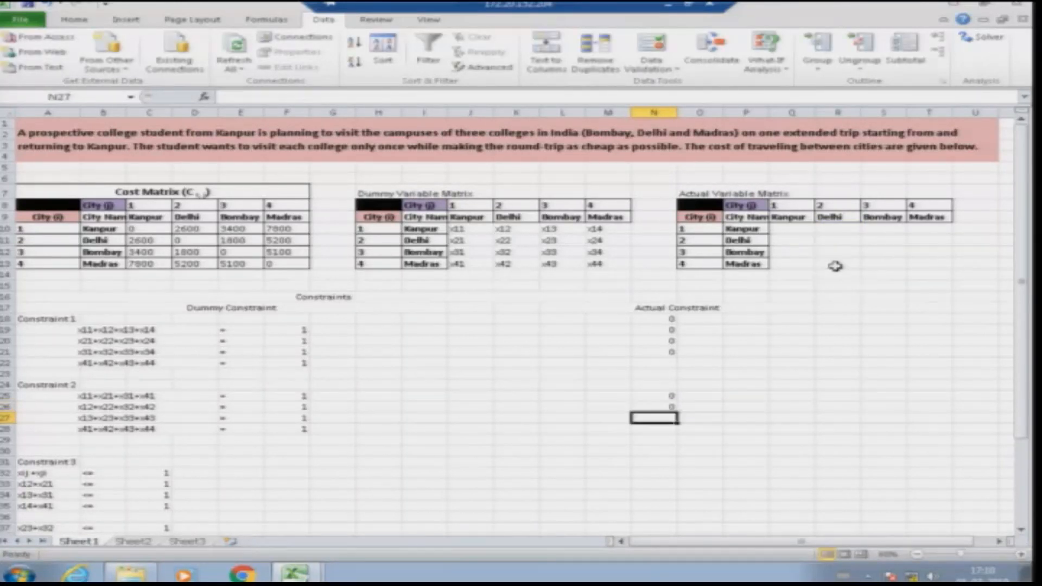
- Enter the Bombay column-sum formula =S10+S11+S12+S13 in cell N27
type("=")
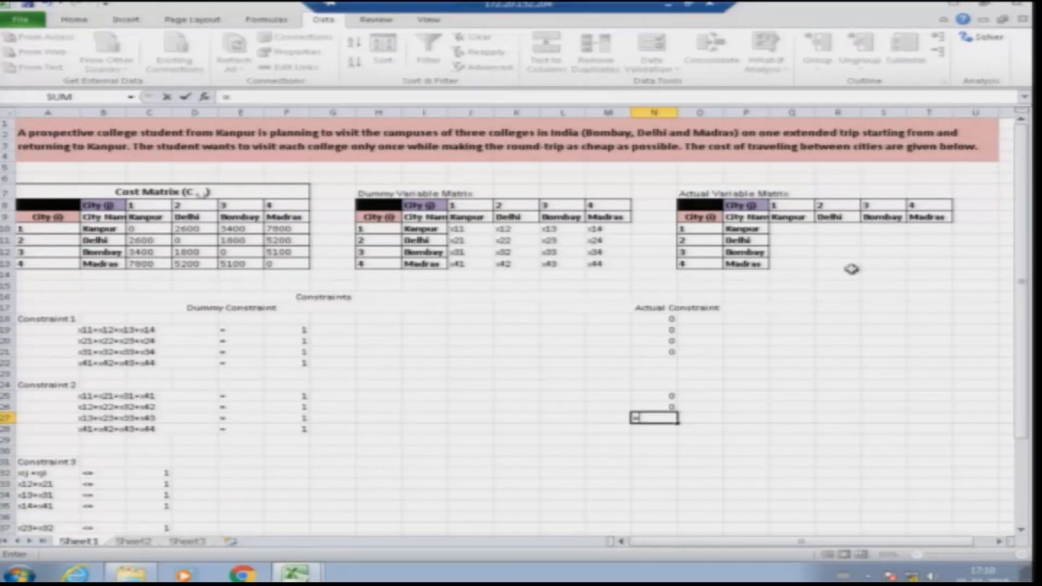
left_click(883, 228)
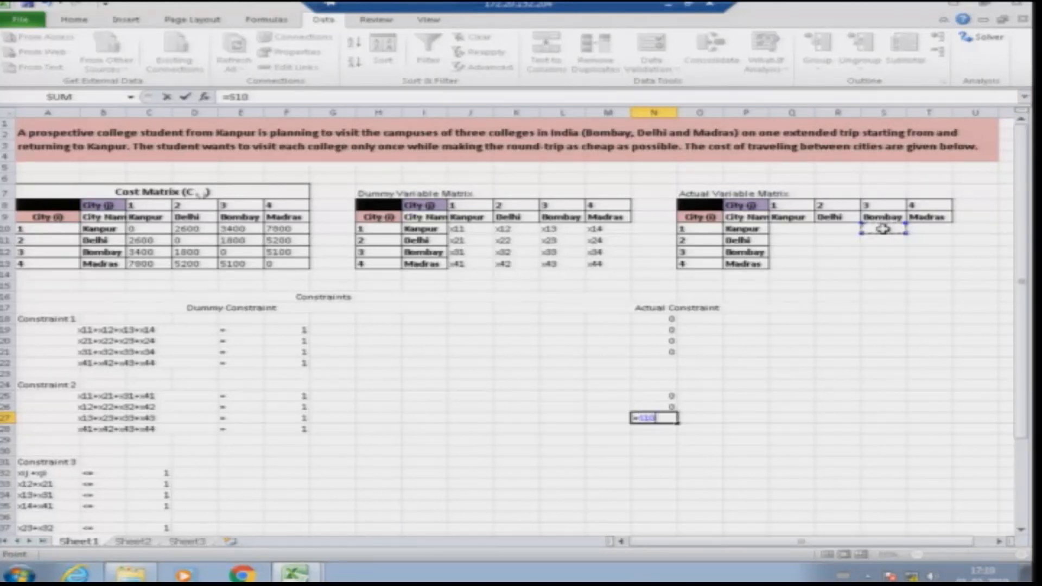
left_click(883, 240)
type("+")
left_click(882, 253)
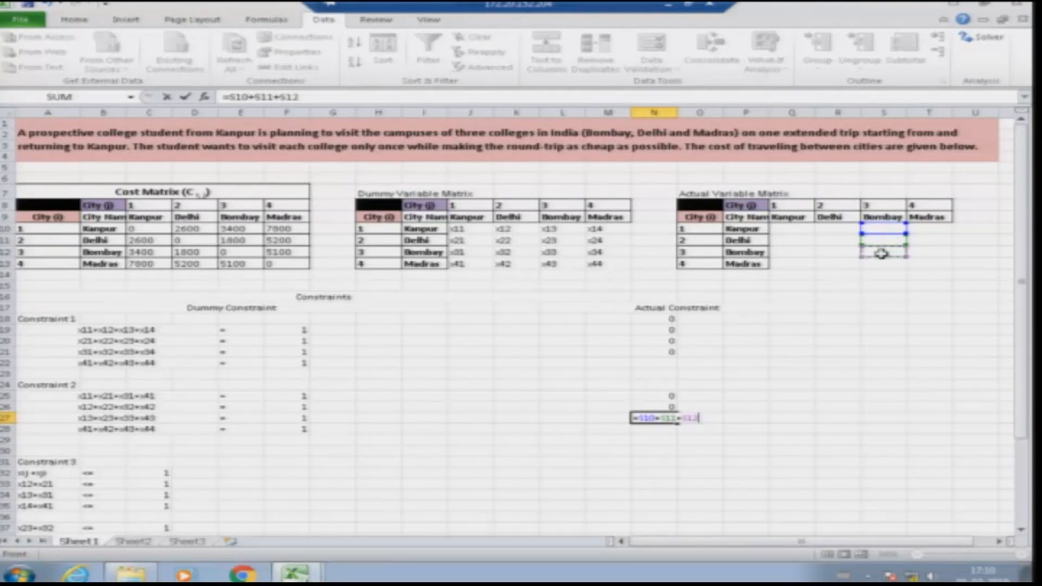
type("+")
left_click(882, 264)
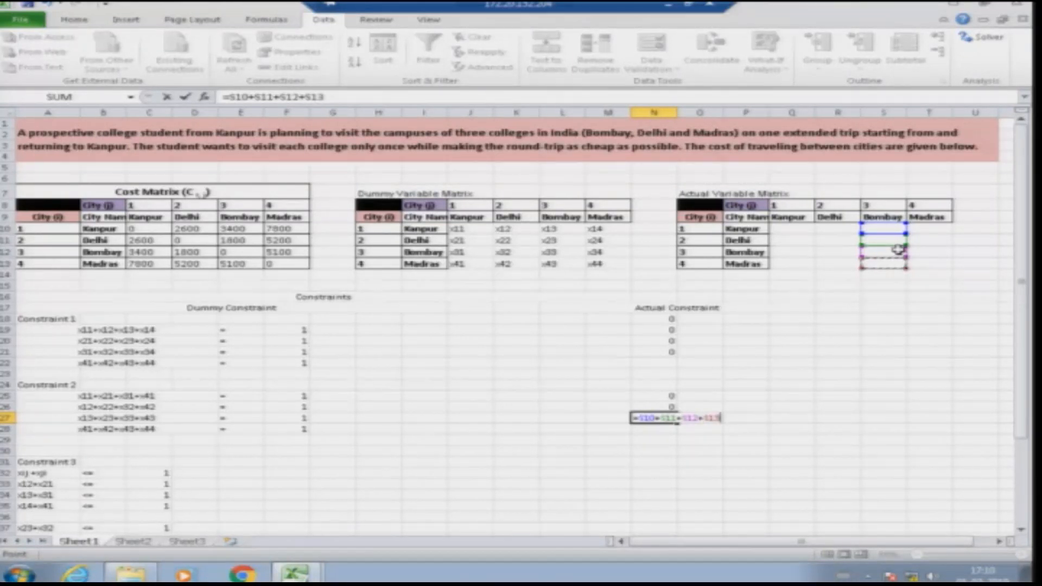
key("Return")
- Enter the Madras column-sum formula =T10+T11+T12+T13 in cell N28 to complete the Constraint 2 formulas
type("=")
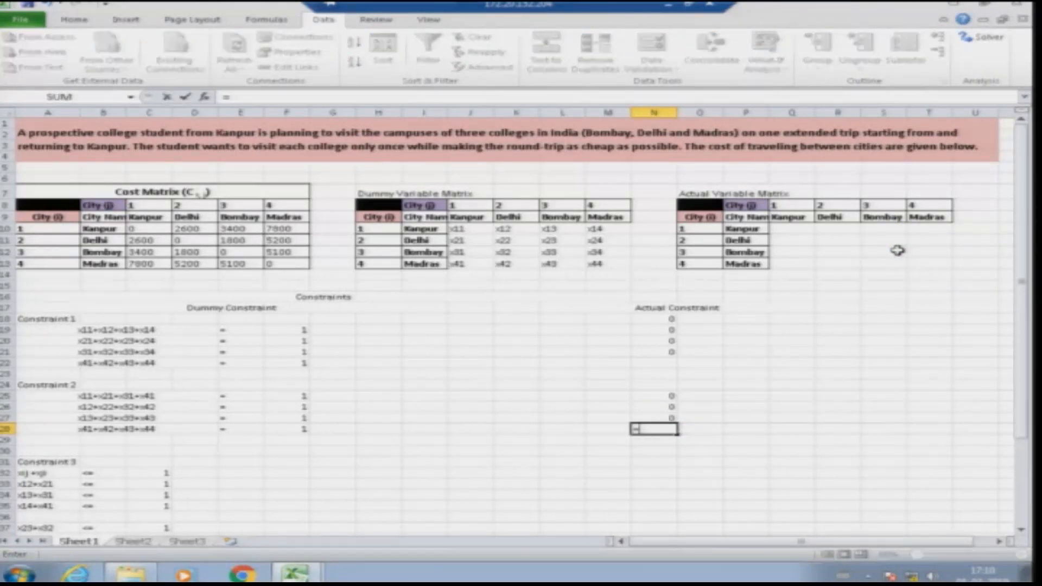
left_click(921, 228)
type("+")
left_click(921, 239)
type("+")
left_click(921, 252)
type("+")
left_click(922, 264)
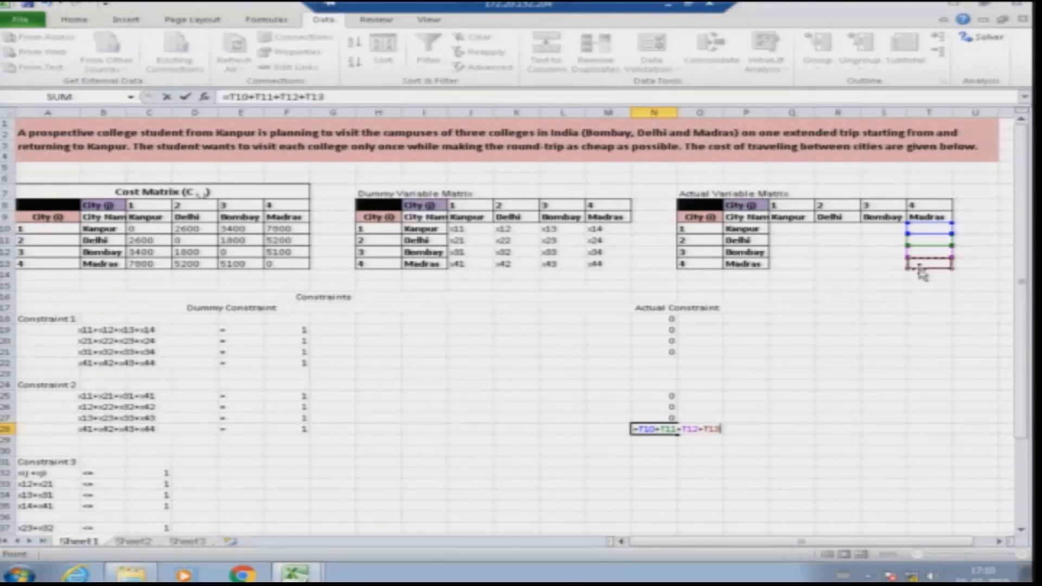
key("Return")
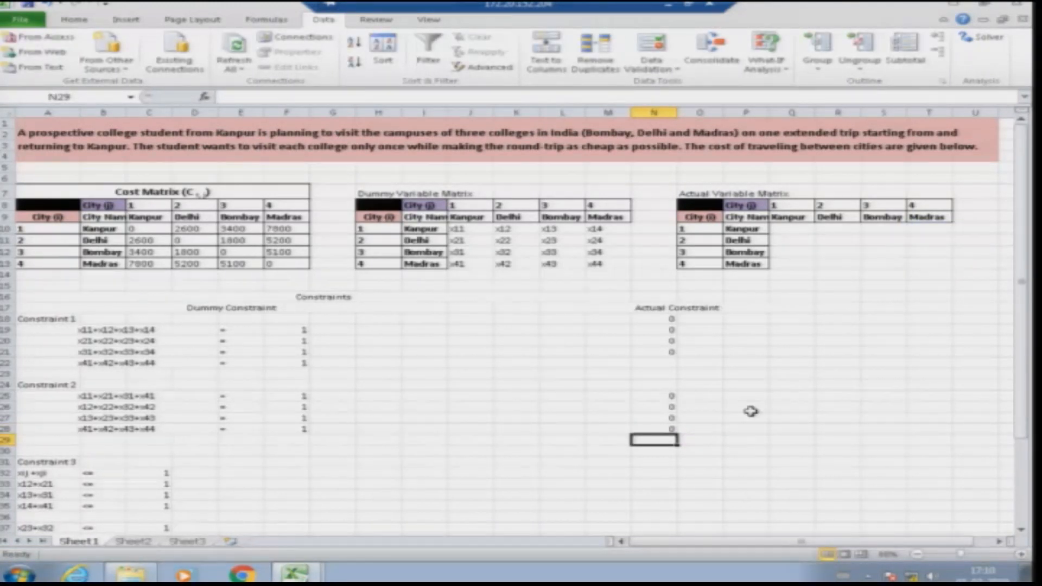
- Enter the Kanpur–Delhi pair formula =R10+Q11 in cell N32 for Constraint 3
scroll(537, 437, "down", 1)
scroll(534, 438, "down", 2)
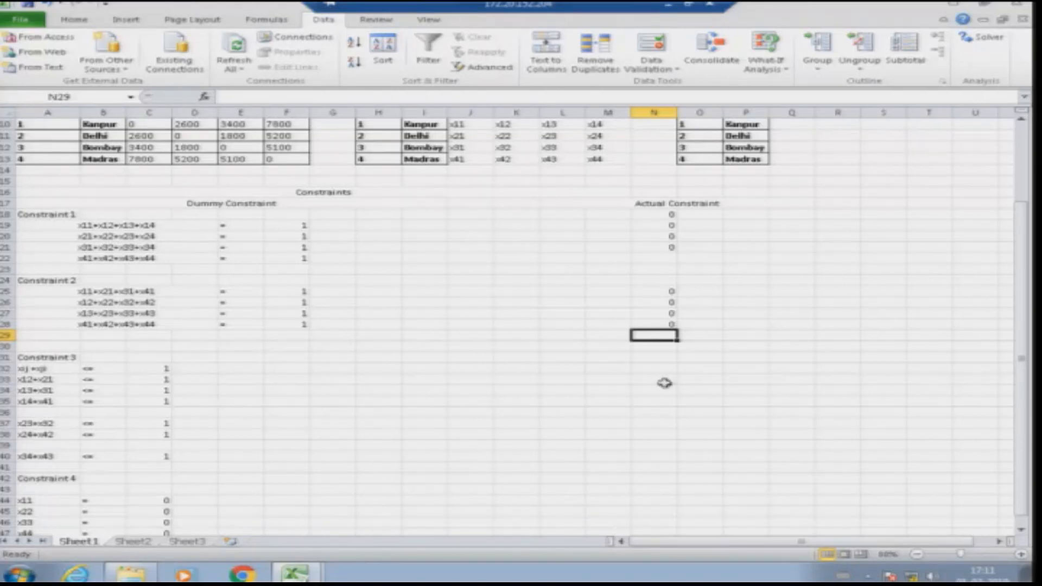
left_click(655, 369)
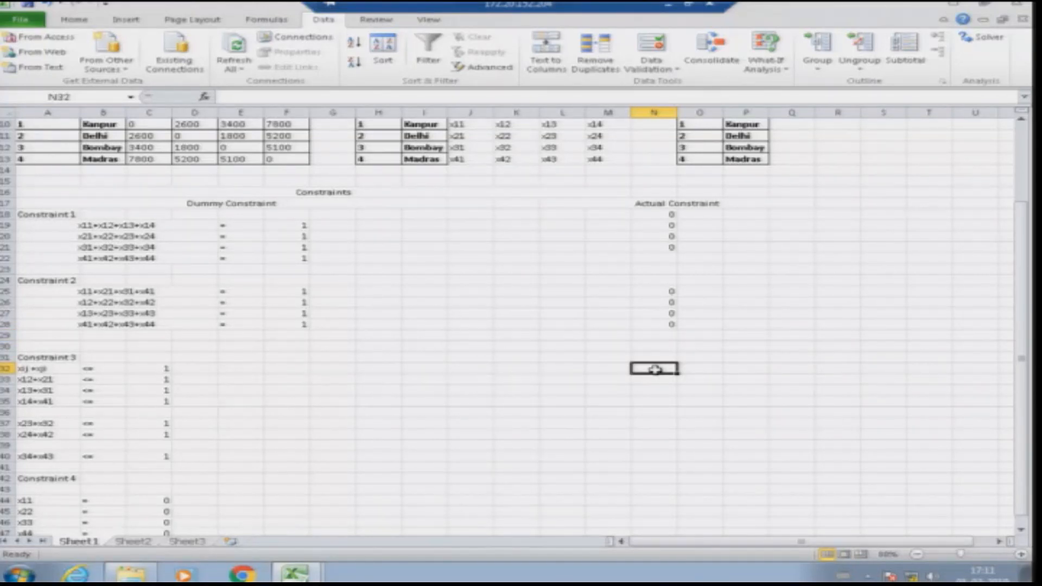
type("=")
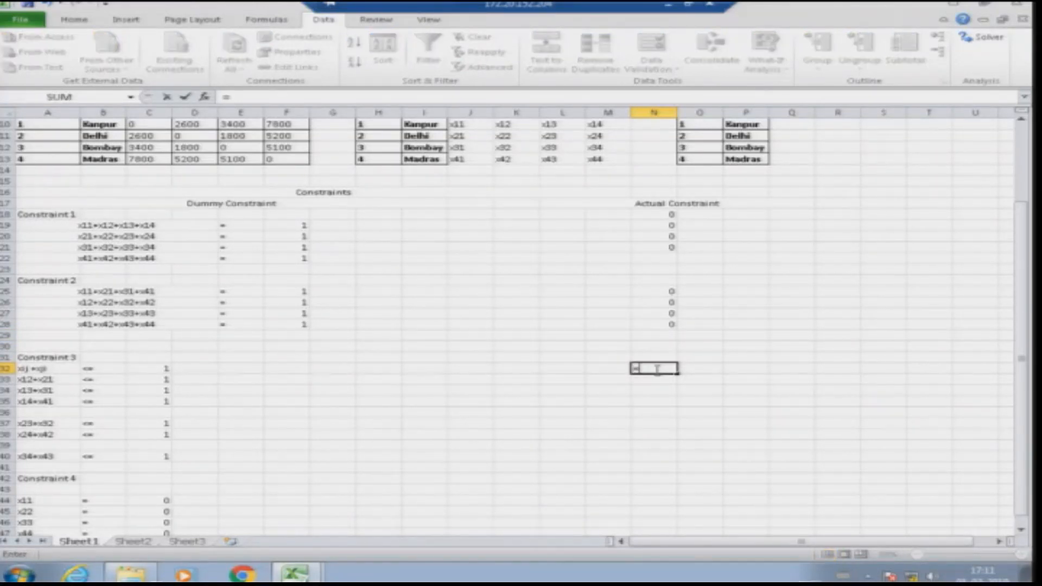
scroll(729, 331, "up", 2)
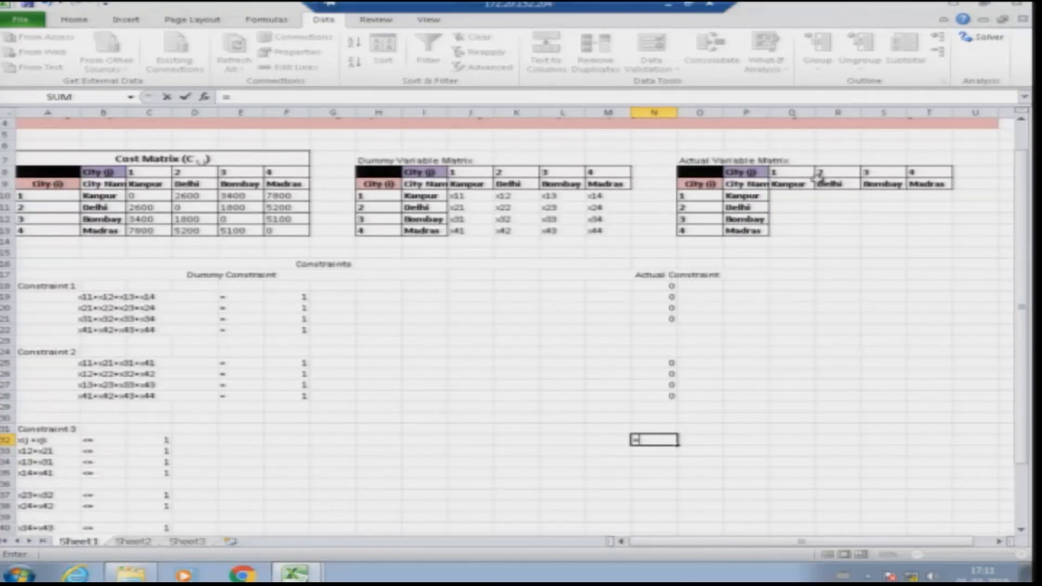
left_click(833, 194)
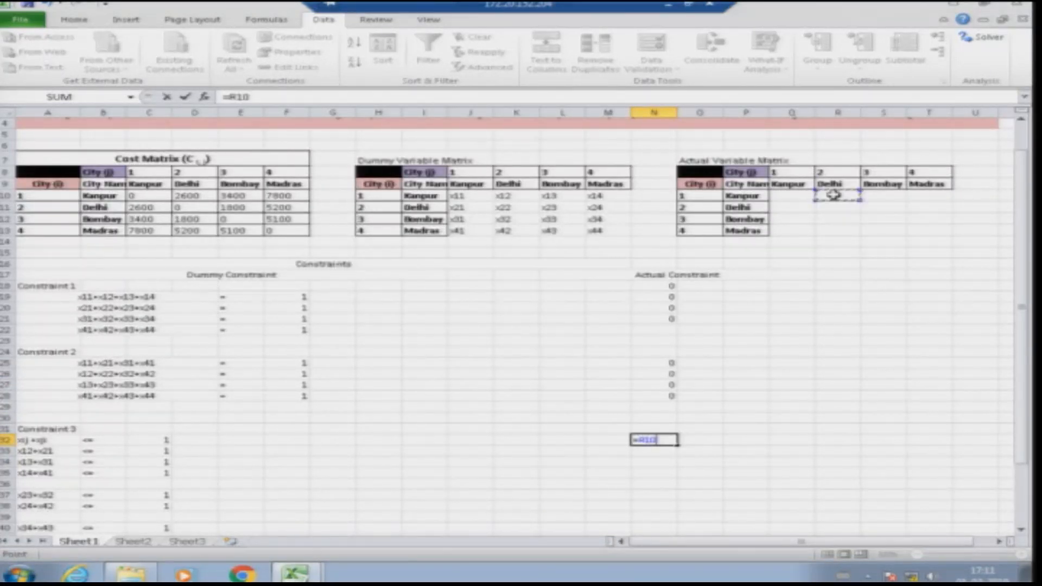
type("+")
left_click(788, 206)
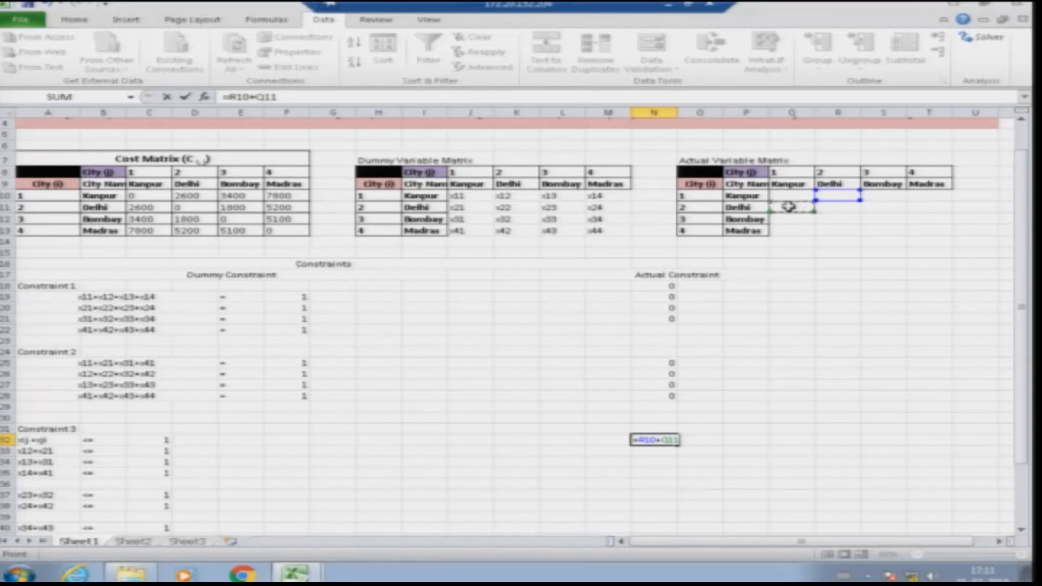
key("Return")
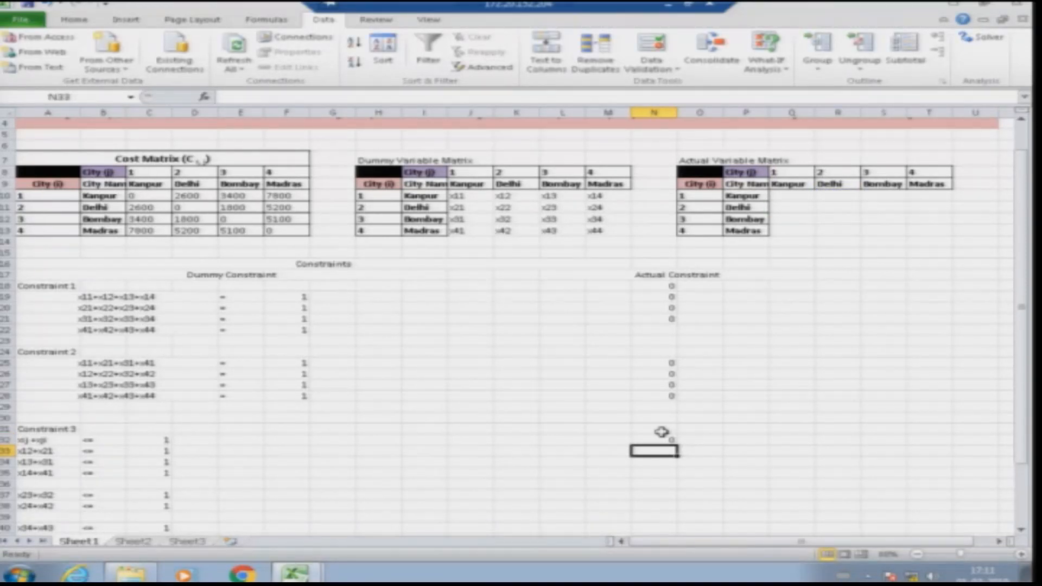
- Enter the Kanpur–Bombay pair formula =S10+Q12 in cell N33
type("=")
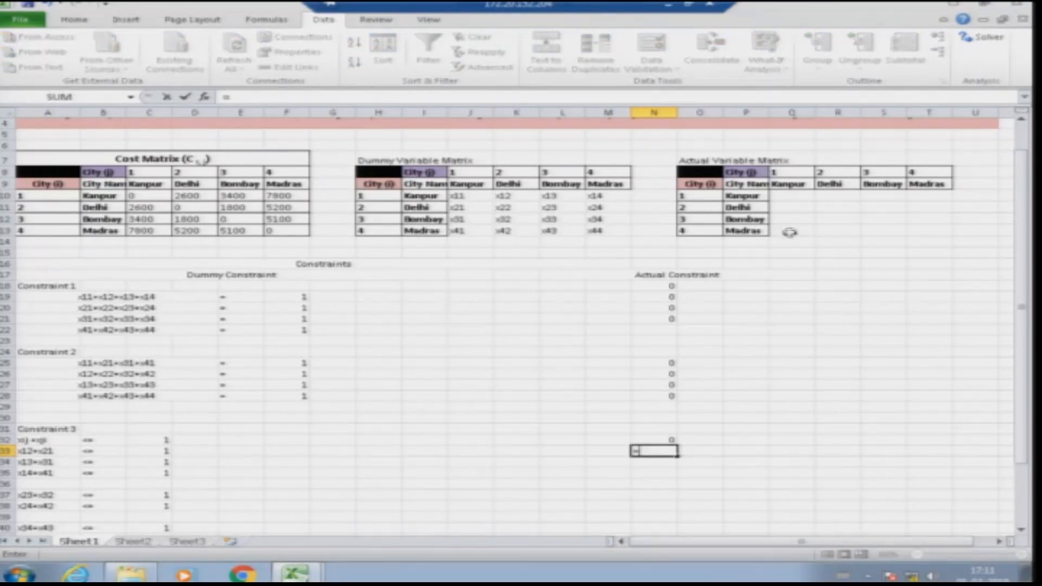
left_click(877, 195)
type("+")
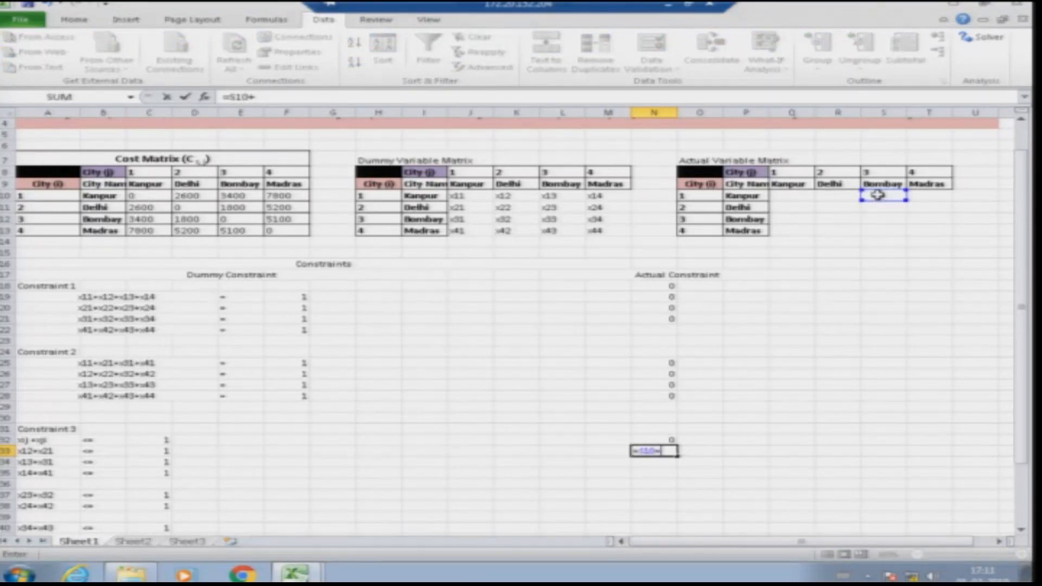
left_click(786, 221)
key("Return")
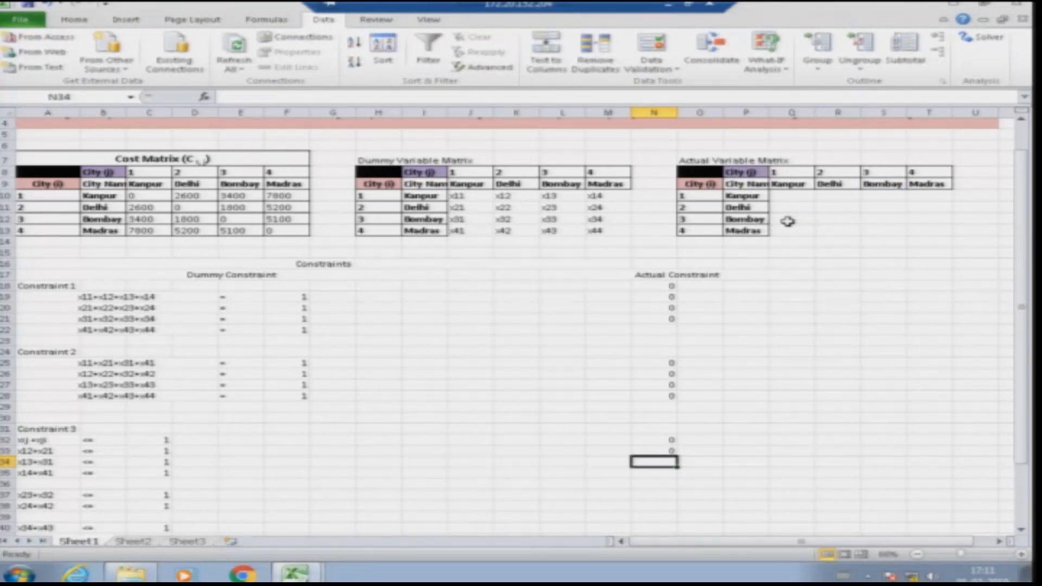
- Enter the Kanpur–Madras pair formula =T10+Q13 in cell N34
type("=")
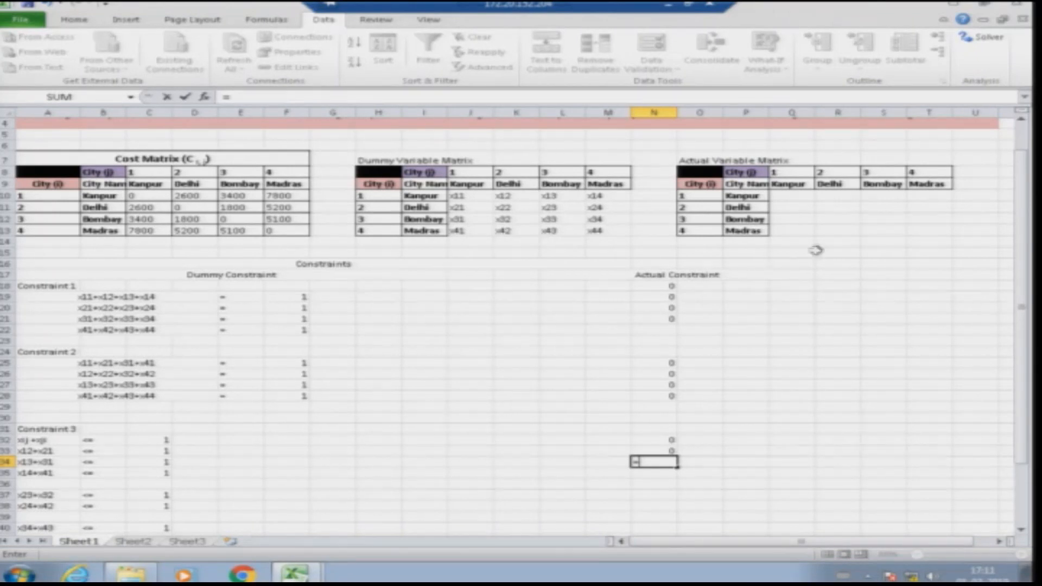
left_click(922, 196)
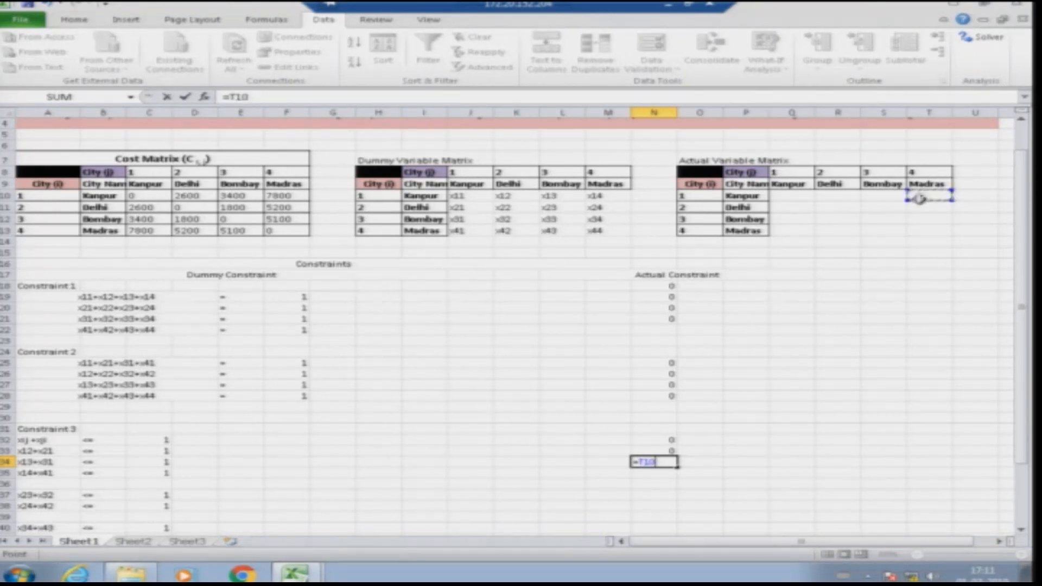
left_click(787, 231)
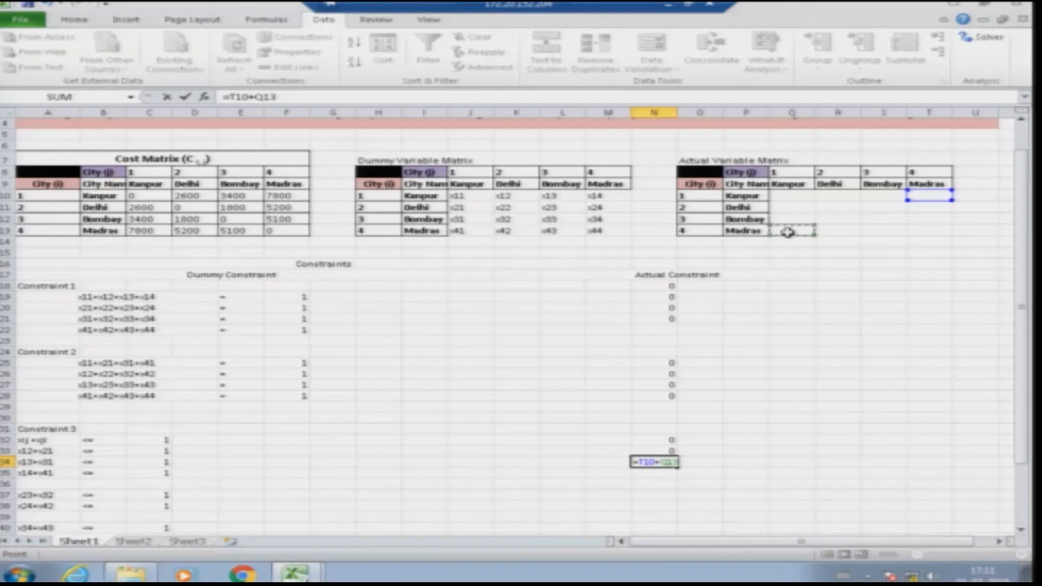
key("Return")
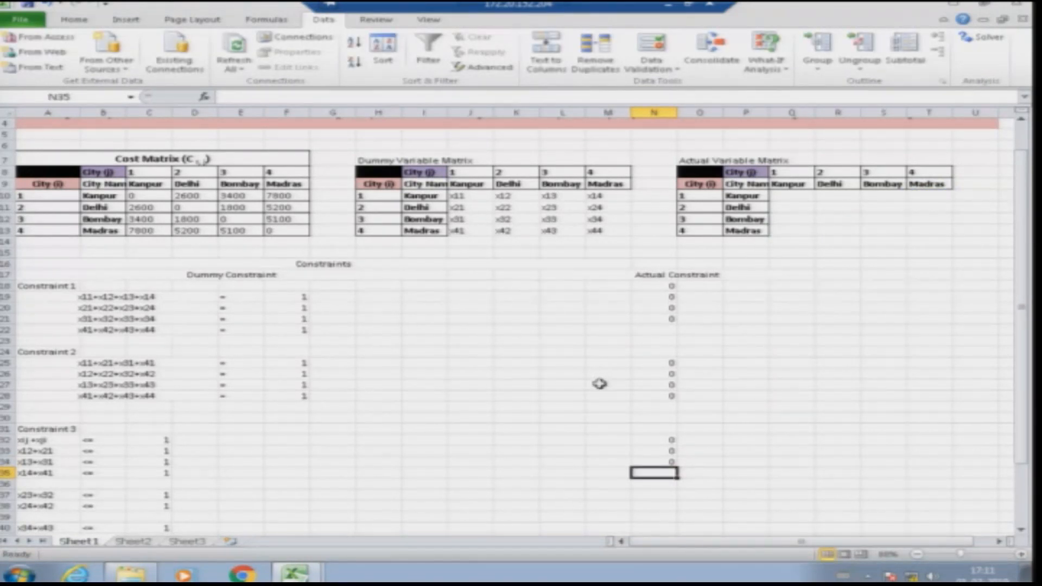
- Enter the Delhi–Bombay pair formula =S11+R12 in cell N37, in line with the x23+x32 constraint
left_click(658, 494)
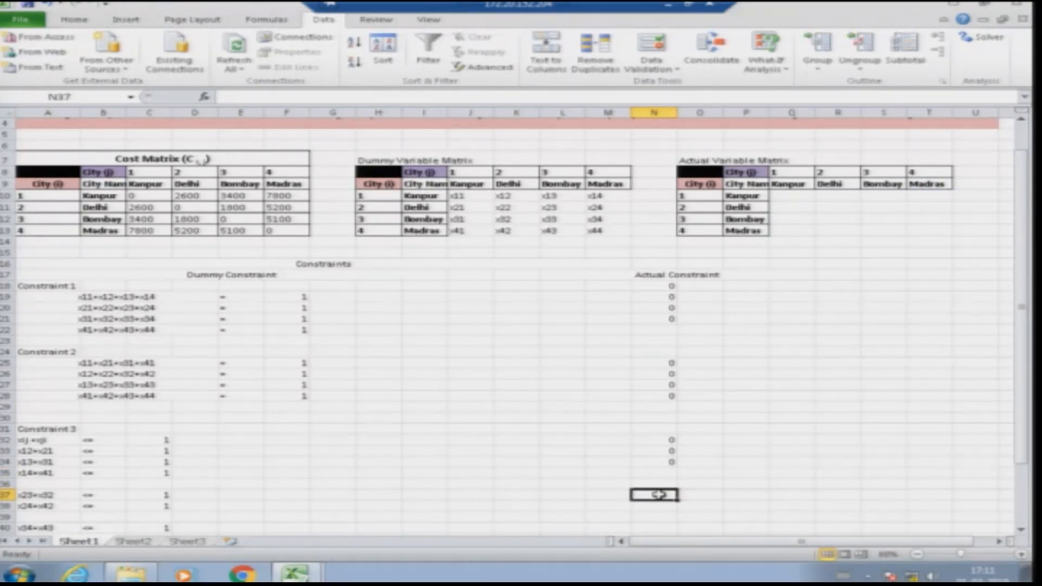
type("=")
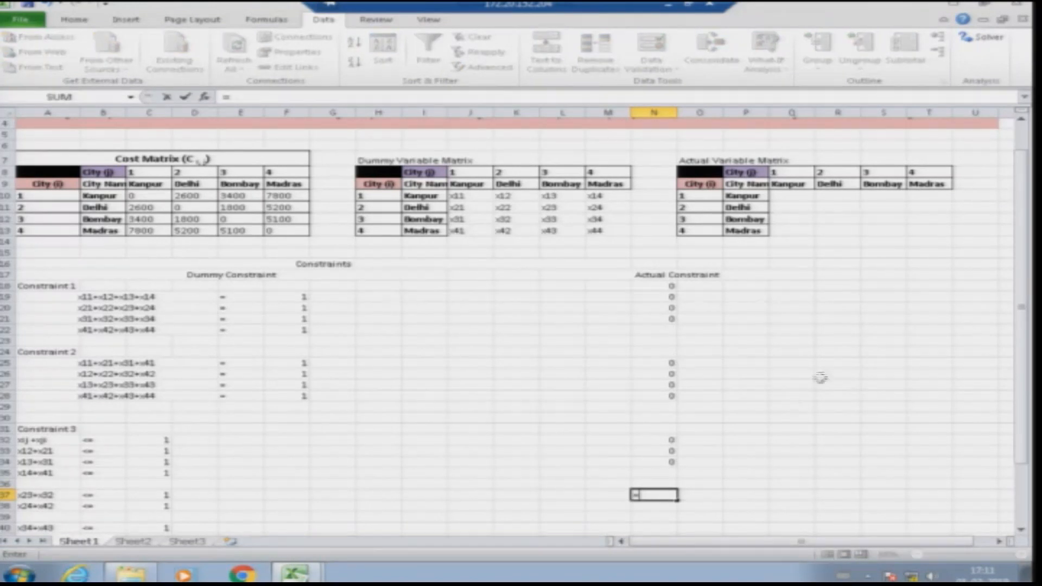
left_click(884, 208)
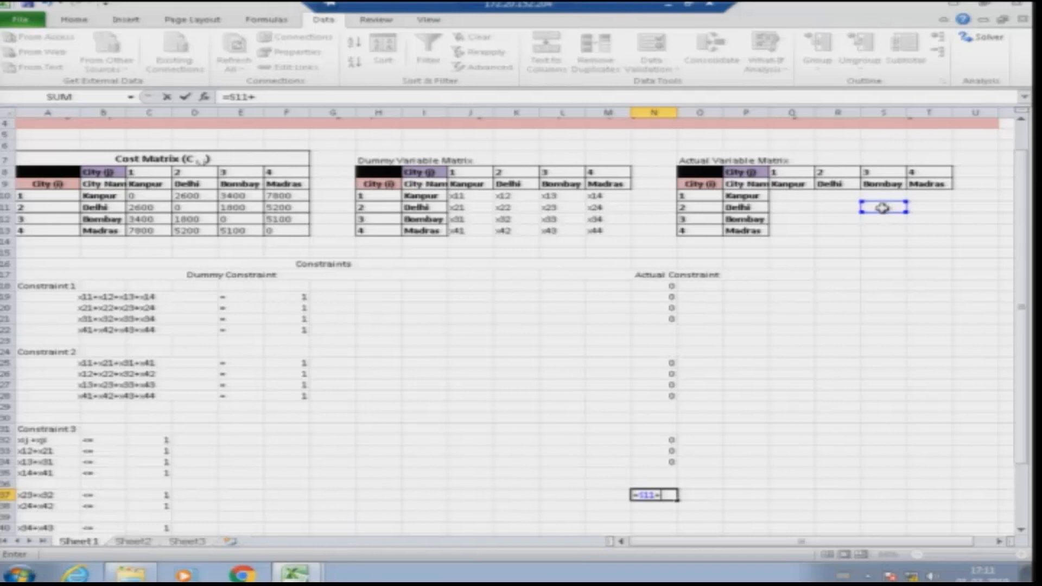
type("+")
left_click(833, 220)
key("Return")
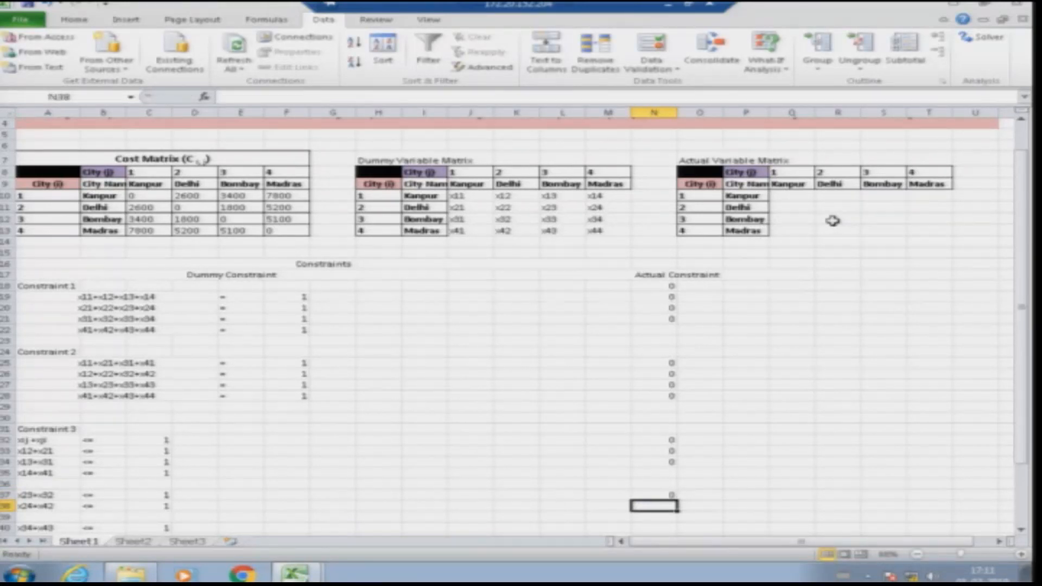
- Enter the Delhi–Madras pair formula =T11+R13 in cell N38, in line with the x24+x42 constraint
type("=")
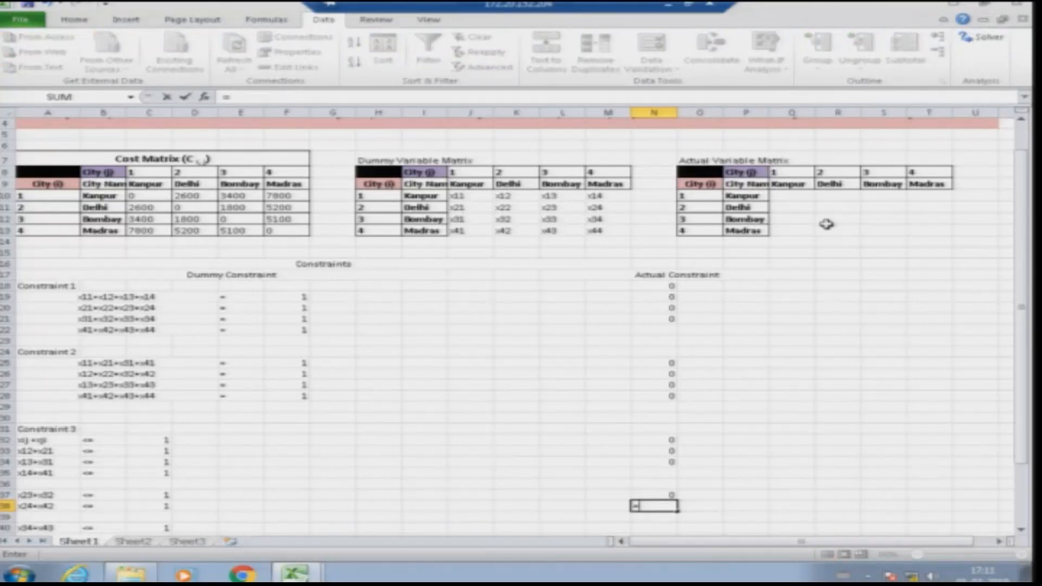
key("Escape")
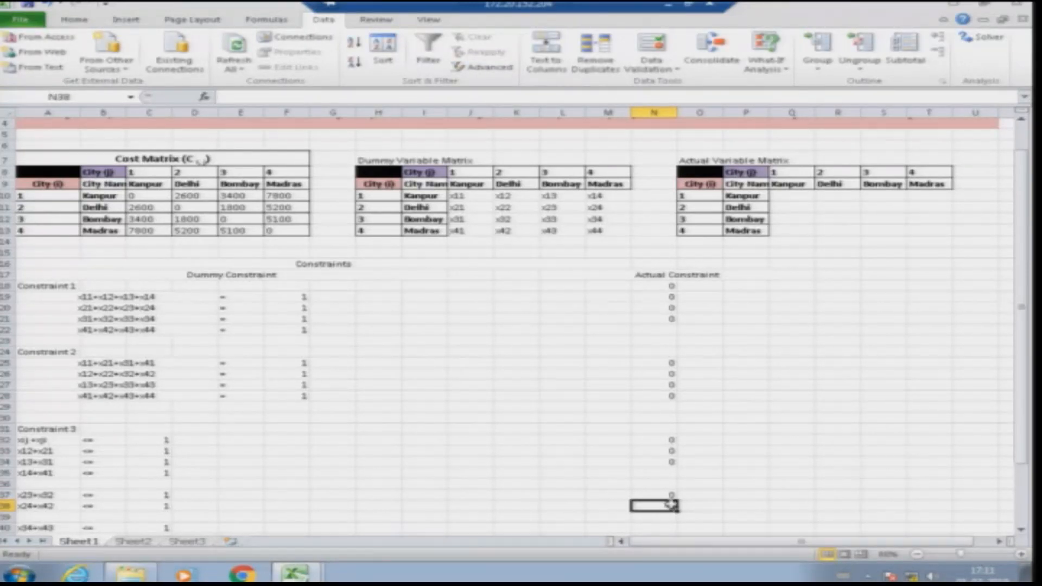
type("=")
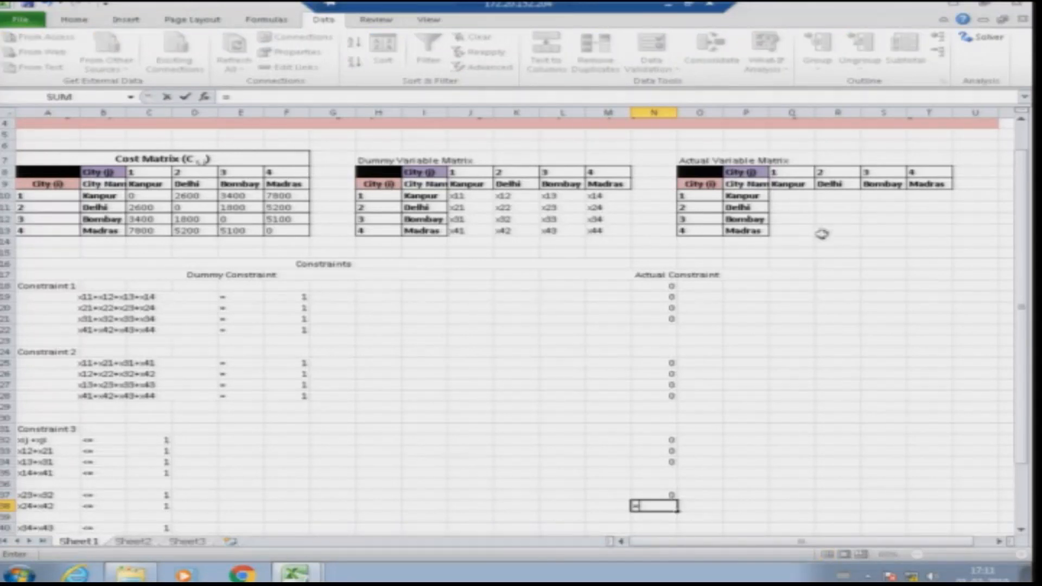
left_click(927, 207)
type("+")
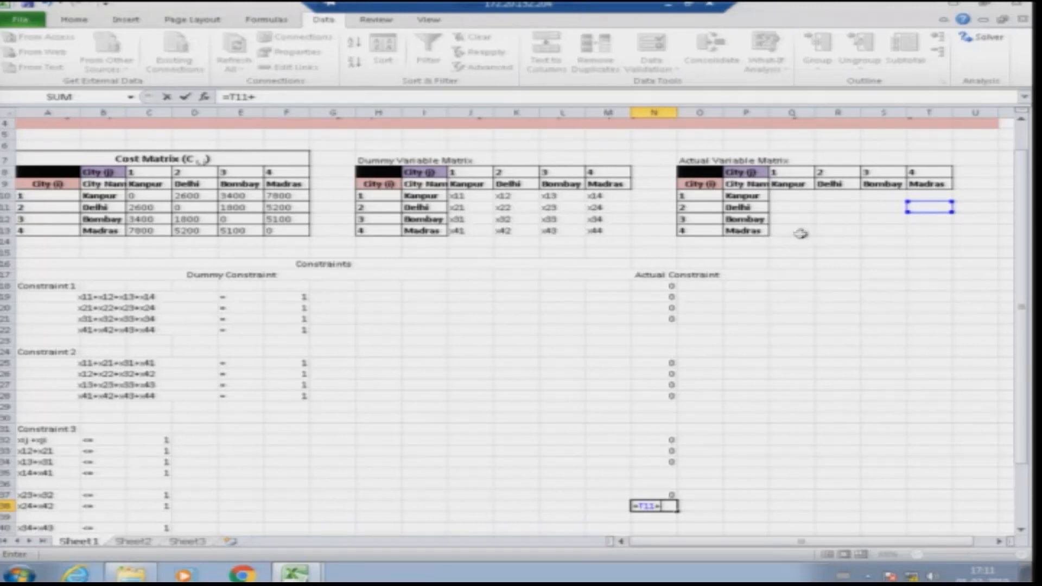
left_click(830, 231)
key("Return")
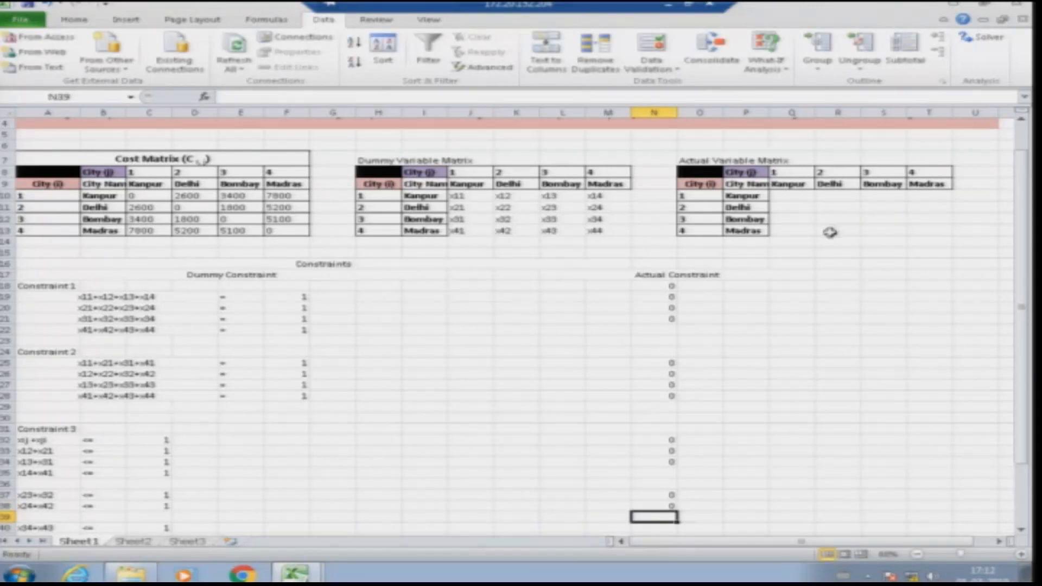
- Enter the Bombay–Madras pair formula =T12+S13 in cell N40, in line with the x34+x43 constraint
scroll(639, 321, "down", 2)
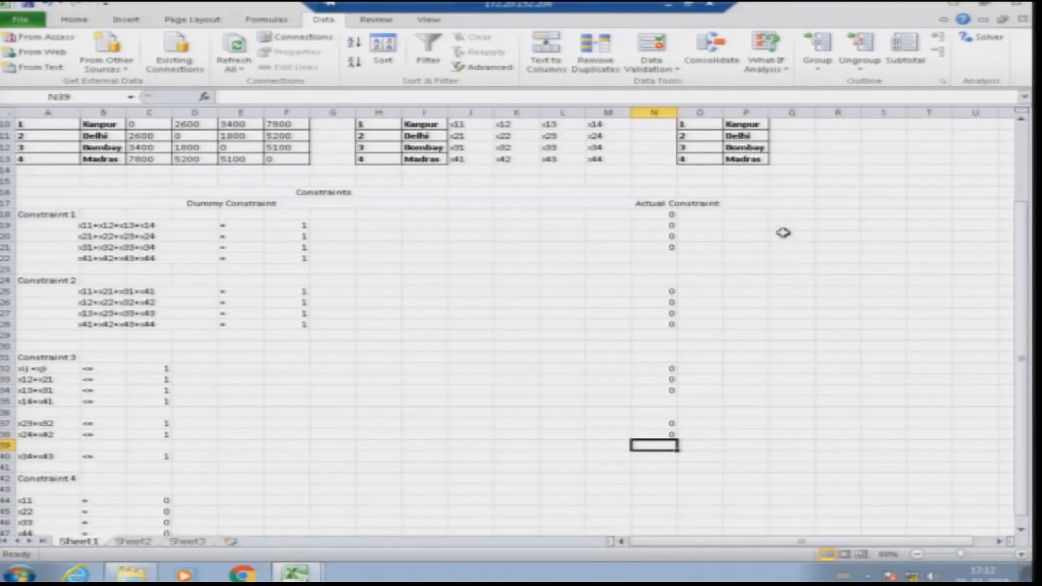
key("Down")
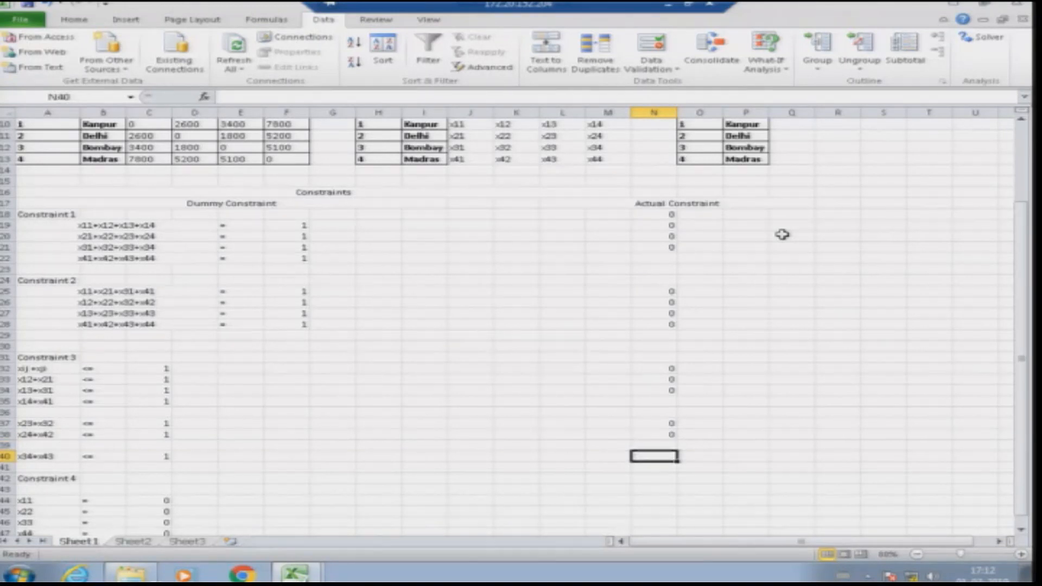
type("=")
scroll(799, 223, "up", 3)
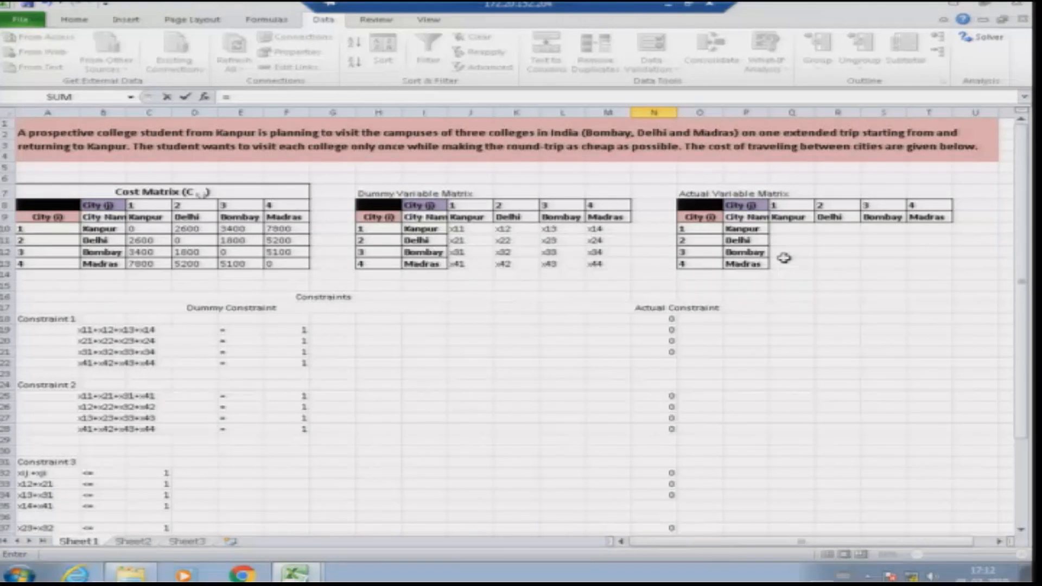
scroll(781, 259, "down", 4)
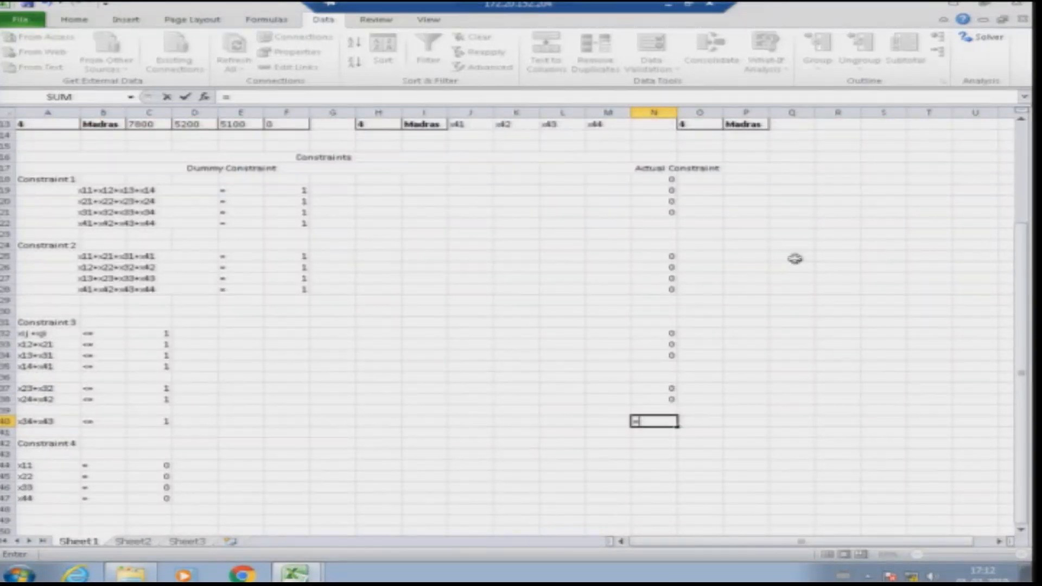
scroll(798, 258, "up", 2)
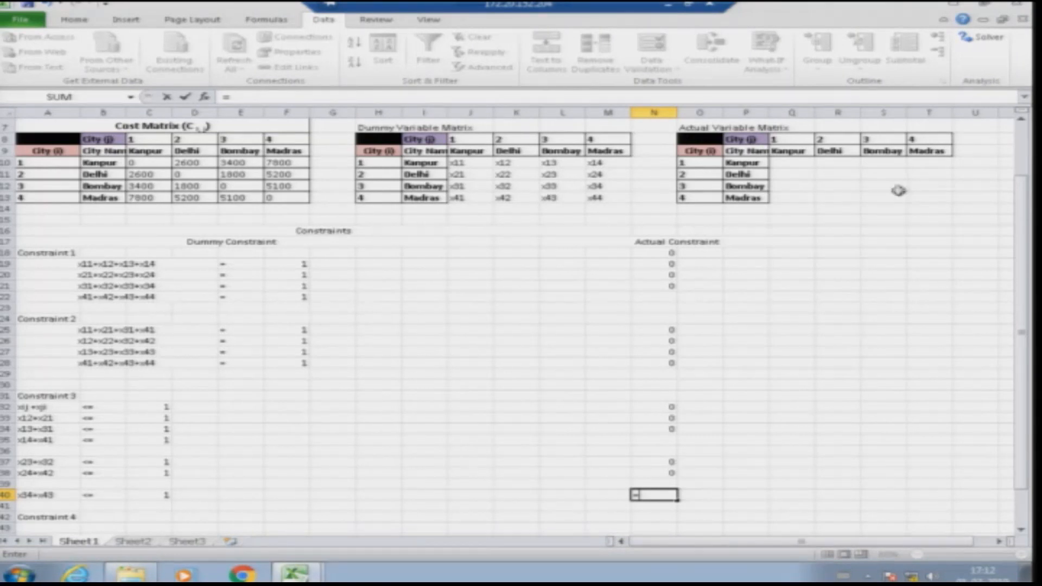
left_click(924, 185)
type("+")
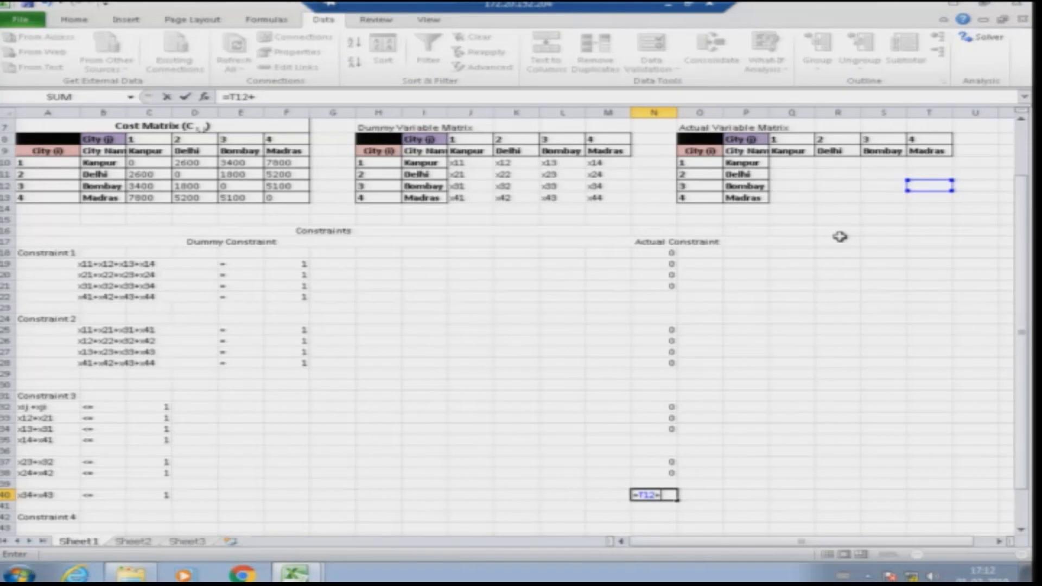
left_click(873, 198)
key("Return")
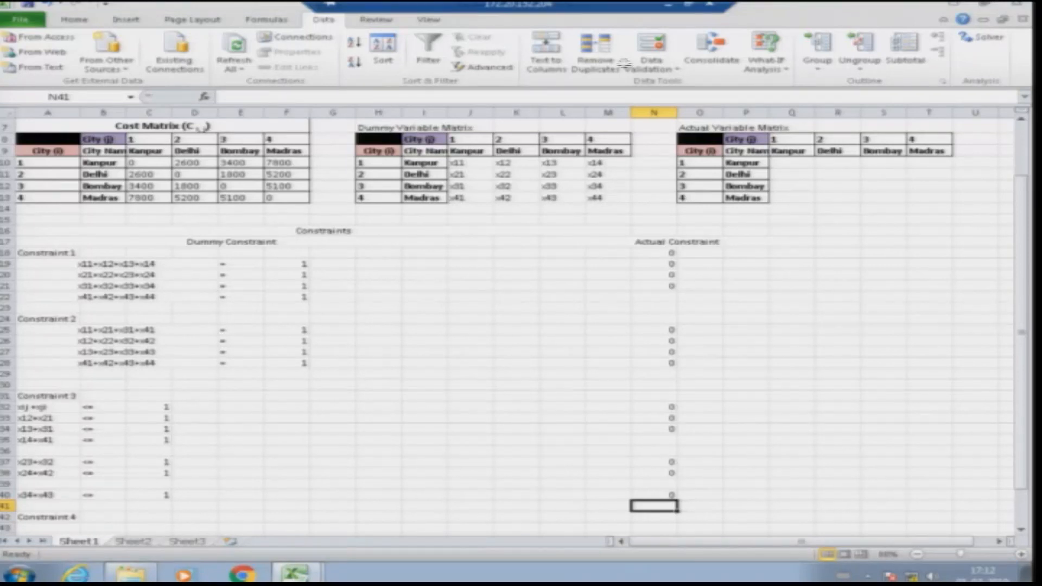
- Start adding the column-sum constraints in Solver with N25 = 1
left_click(982, 40)
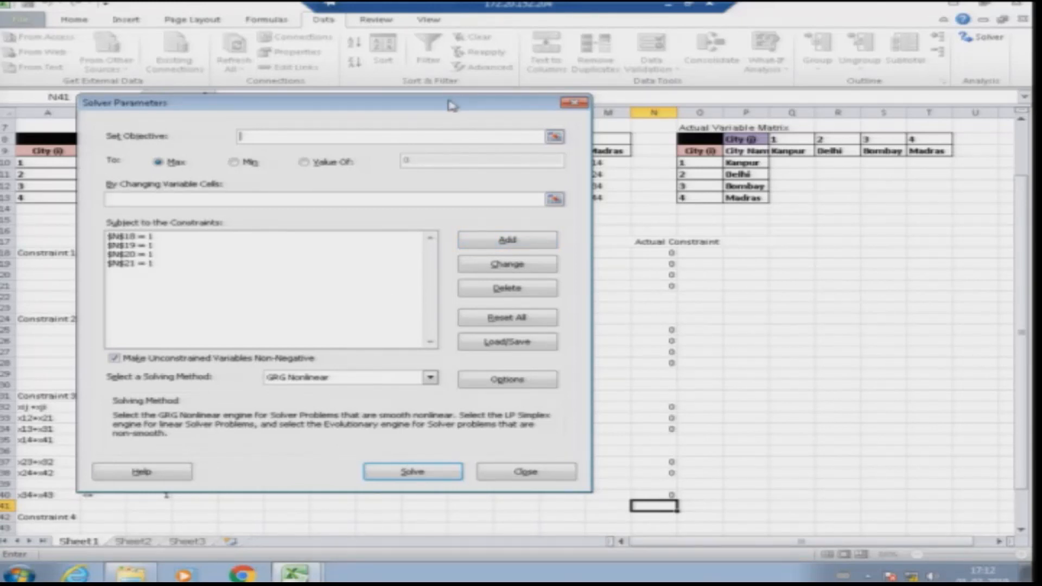
left_click_drag(452, 105, 438, 93)
left_click(478, 226)
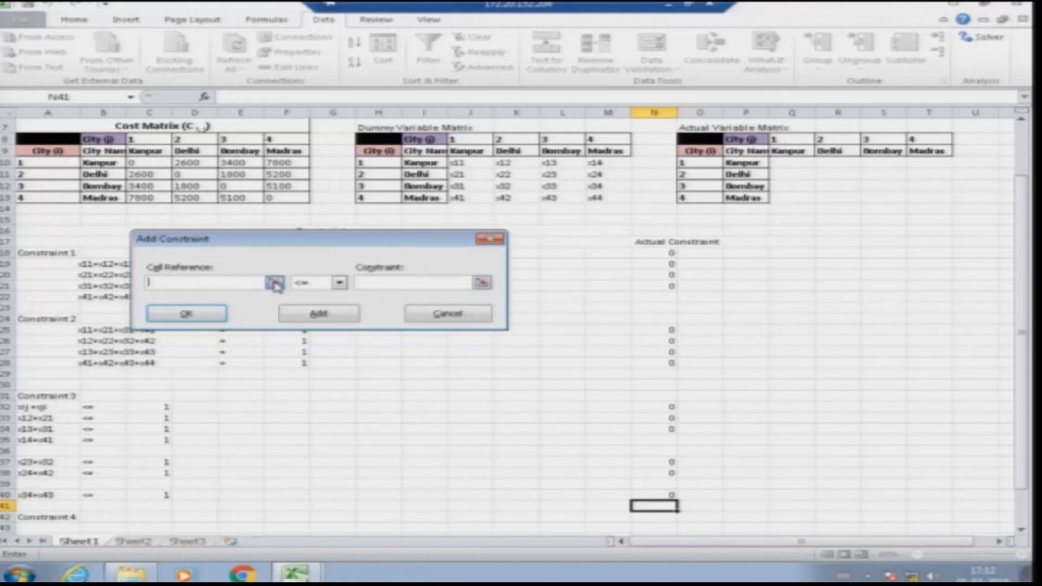
left_click(274, 283)
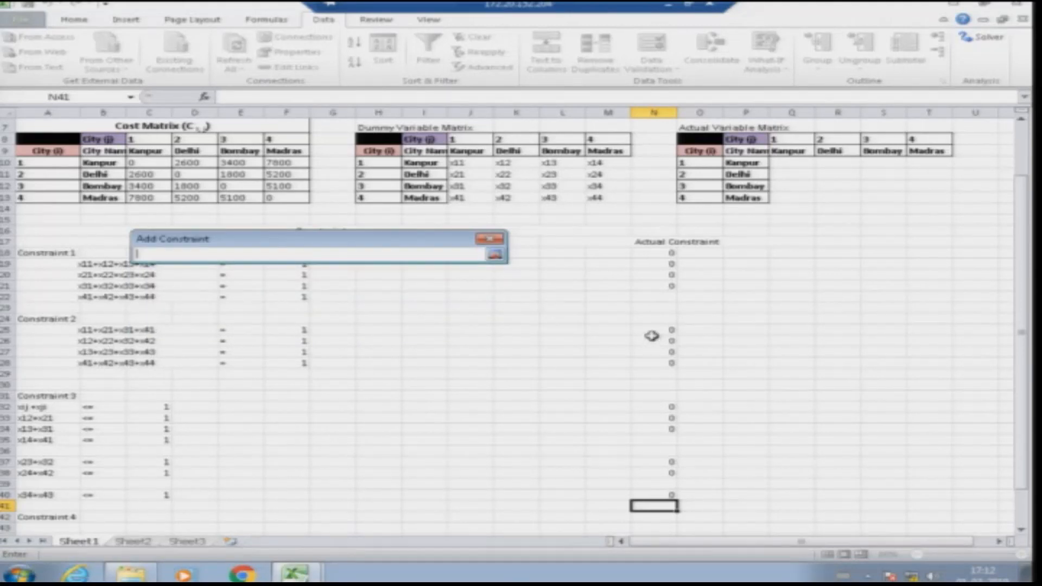
left_click(663, 329)
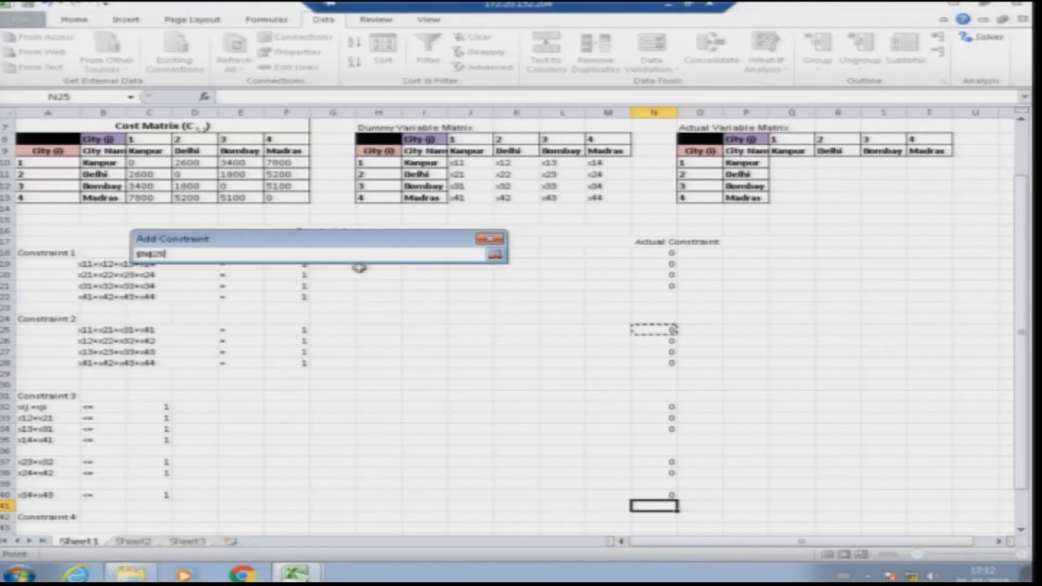
key("Return")
left_click(339, 283)
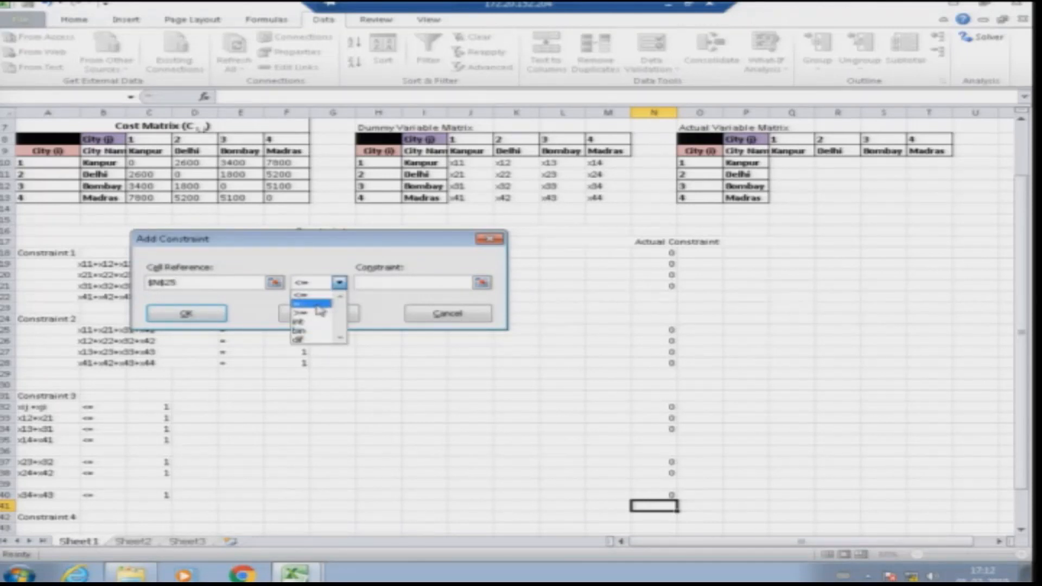
left_click(312, 305)
type("1")
left_click(318, 314)
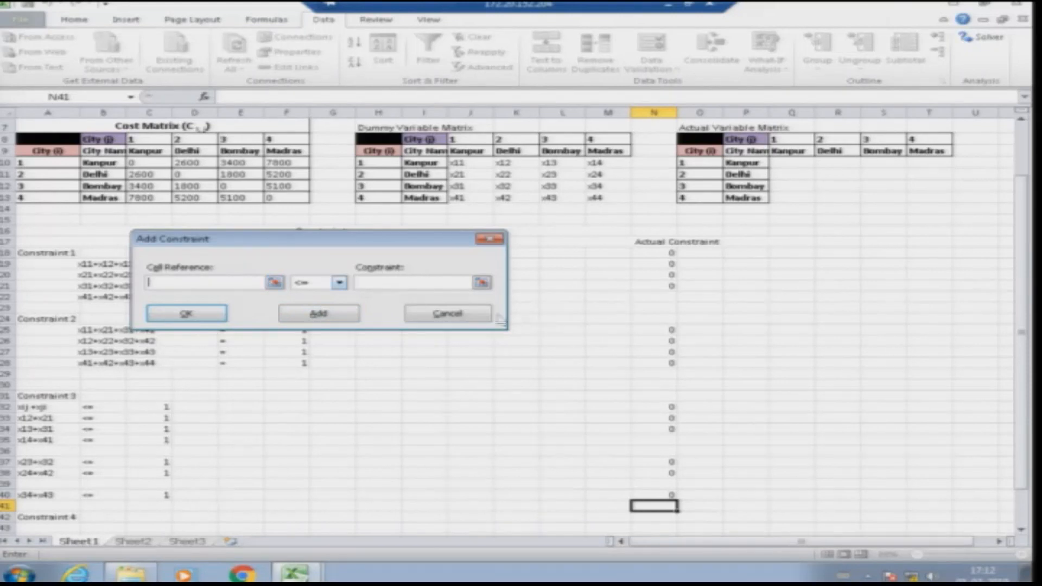
- Add the second column-sum constraint to Solver as N26 = 1
left_click(665, 341)
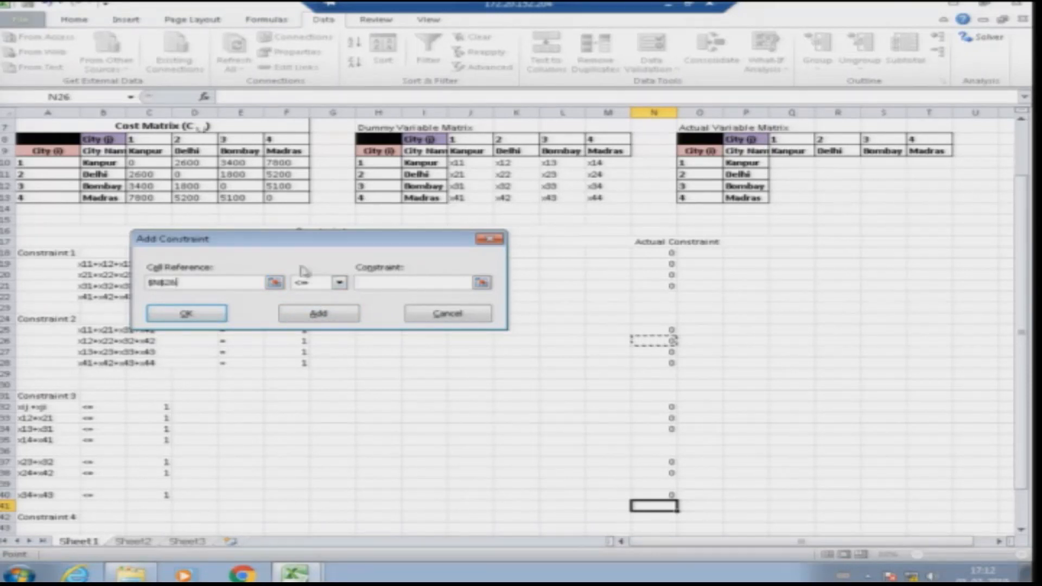
left_click(338, 282)
left_click(312, 305)
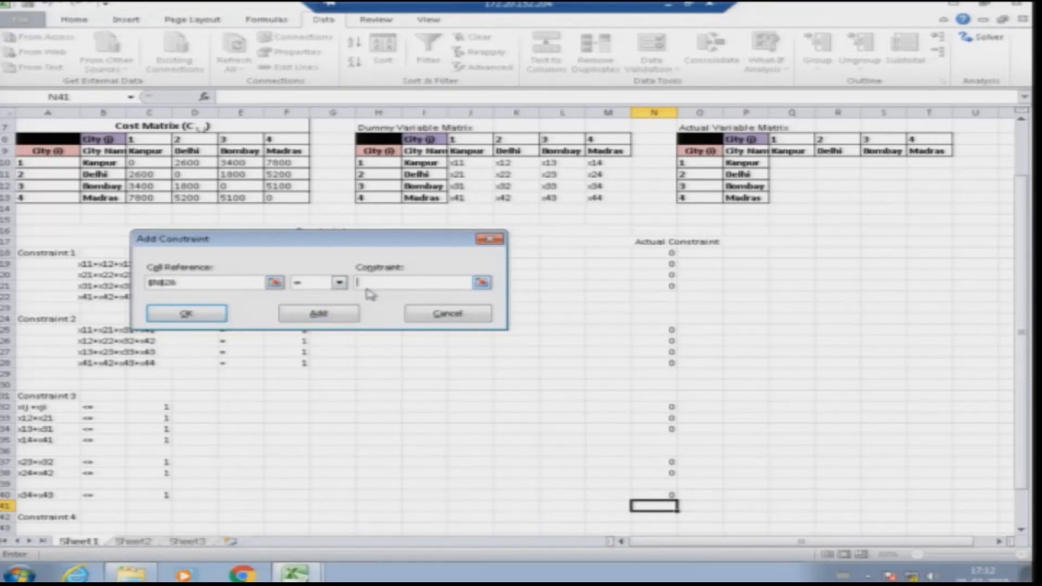
type("1")
left_click(341, 314)
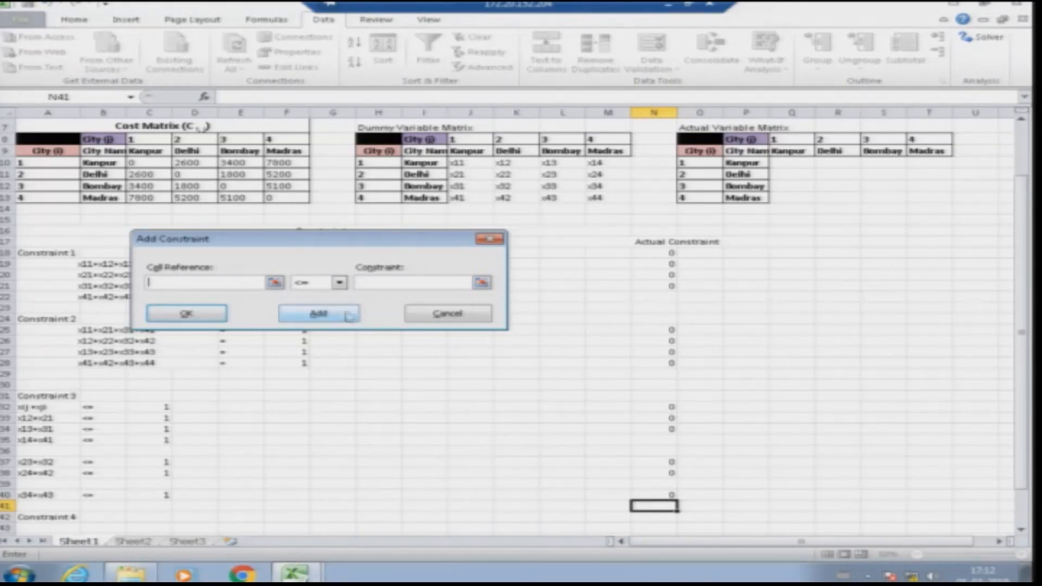
- Add the remaining two column-sum constraints to Solver, N27 = 1 and N28 = 1
left_click(670, 351)
left_click(338, 282)
left_click(312, 305)
left_click(375, 286)
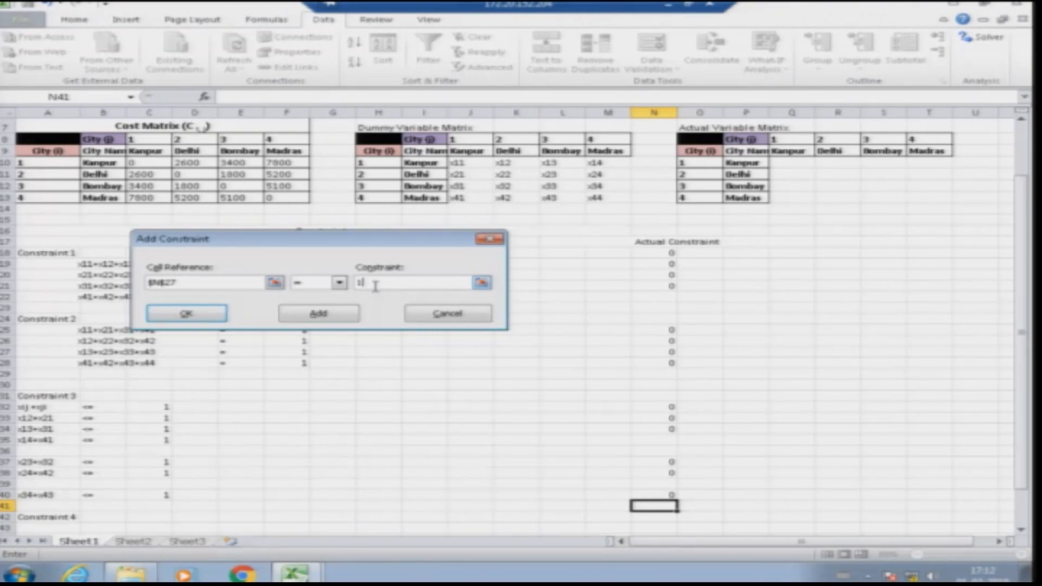
left_click(325, 314)
left_click(659, 362)
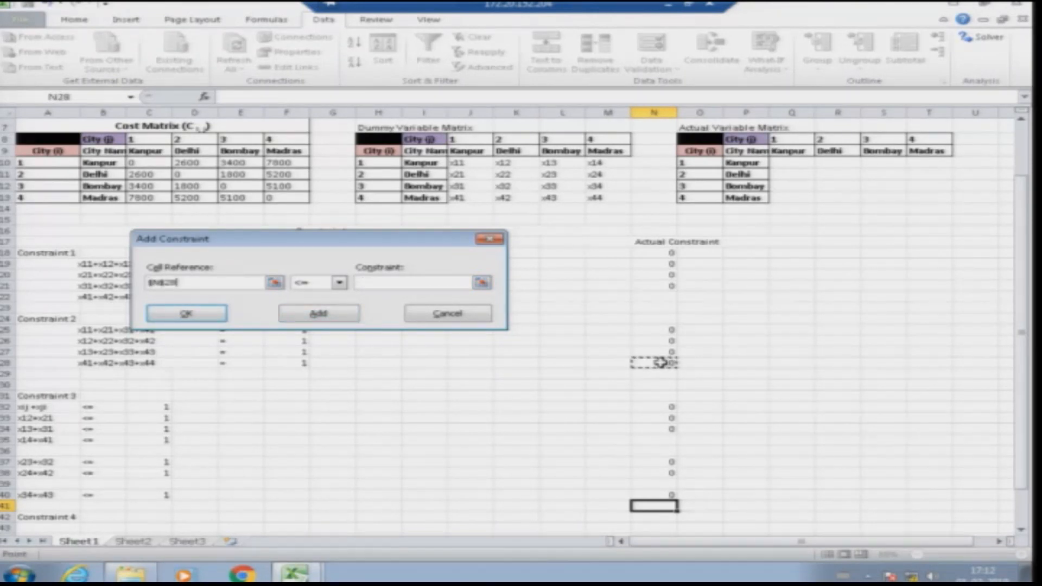
left_click(338, 282)
left_click(320, 304)
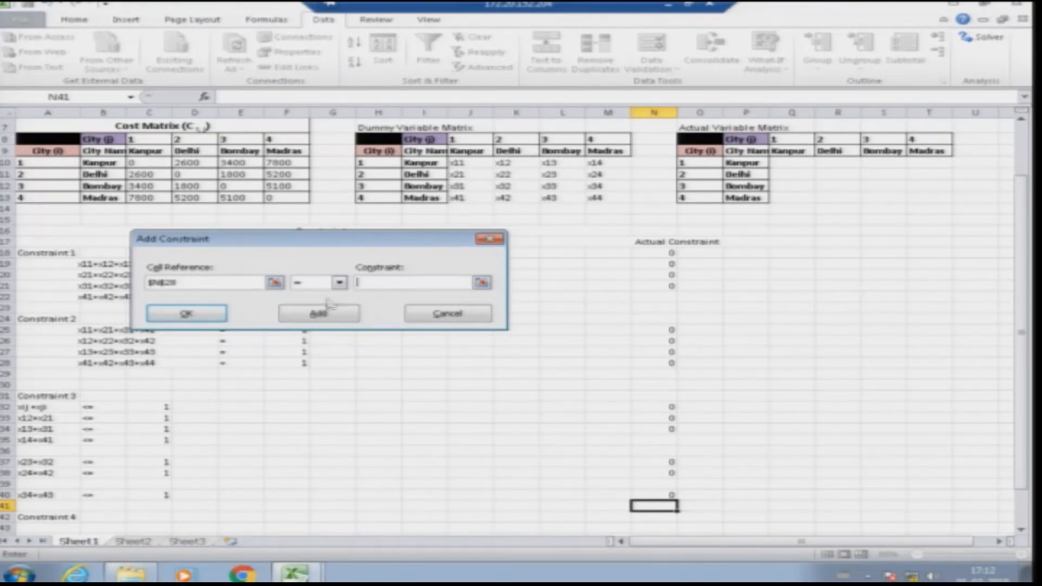
left_click(326, 315)
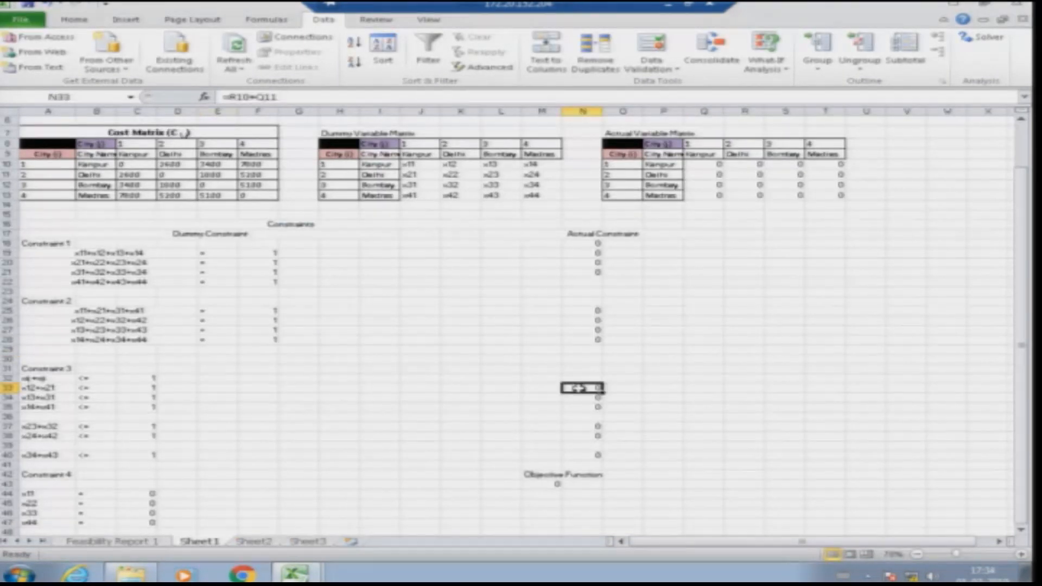
- Add the Kanpur–Delhi pair constraint N33 <= 1 to the Solver model
left_click(581, 387)
left_click(988, 39)
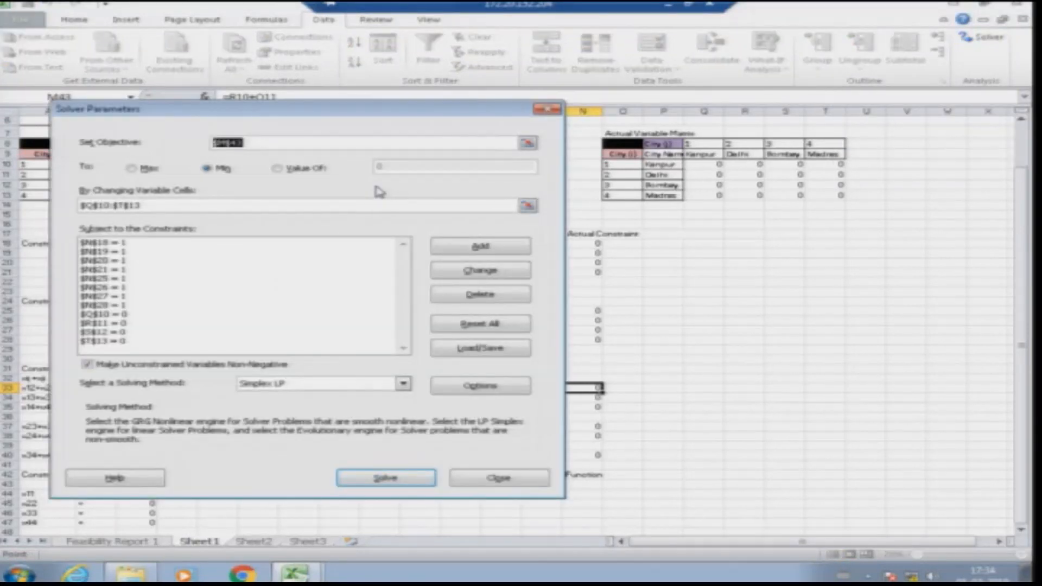
left_click(497, 251)
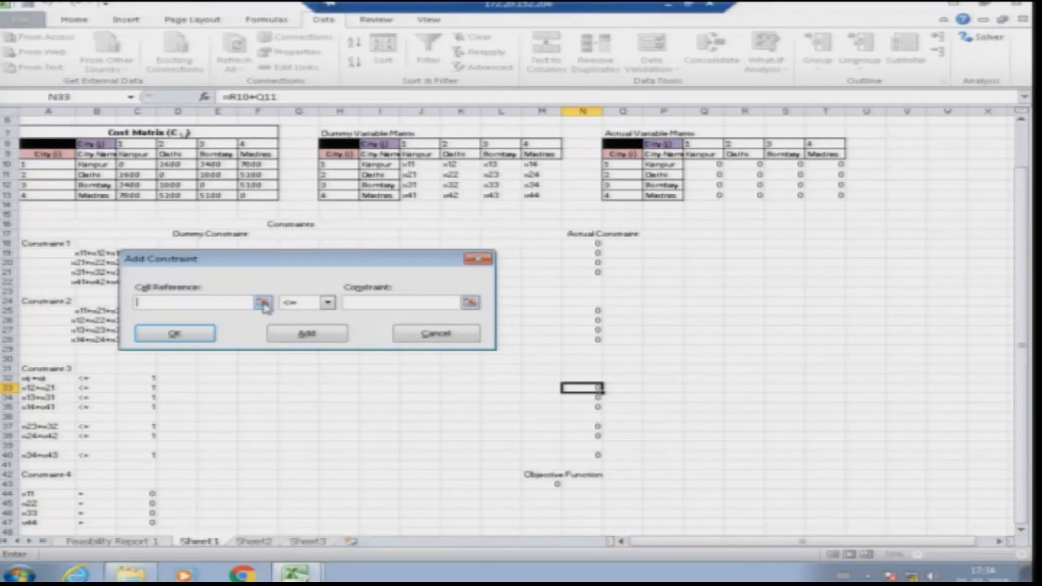
left_click(591, 387)
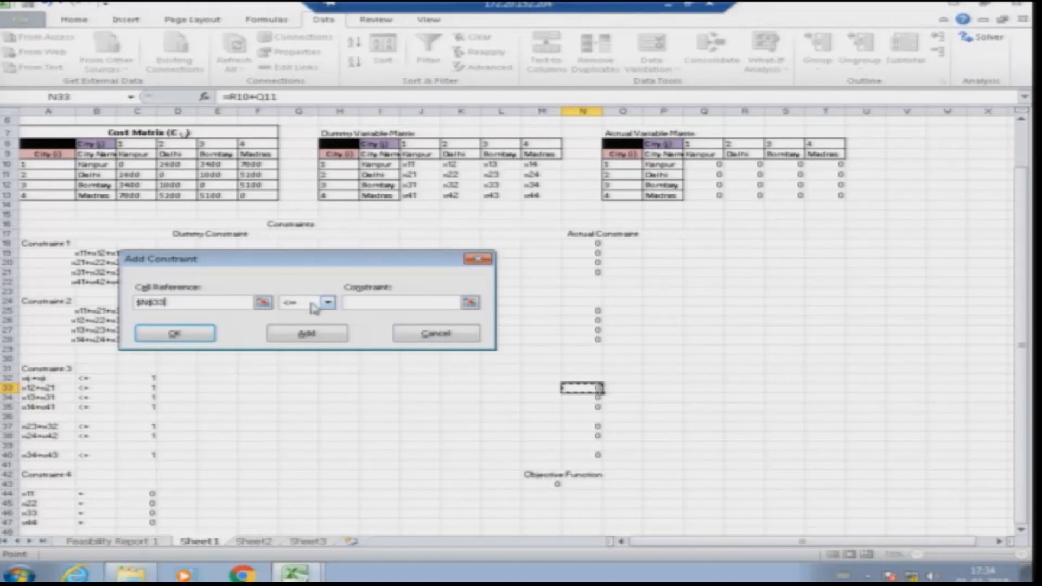
left_click(372, 301)
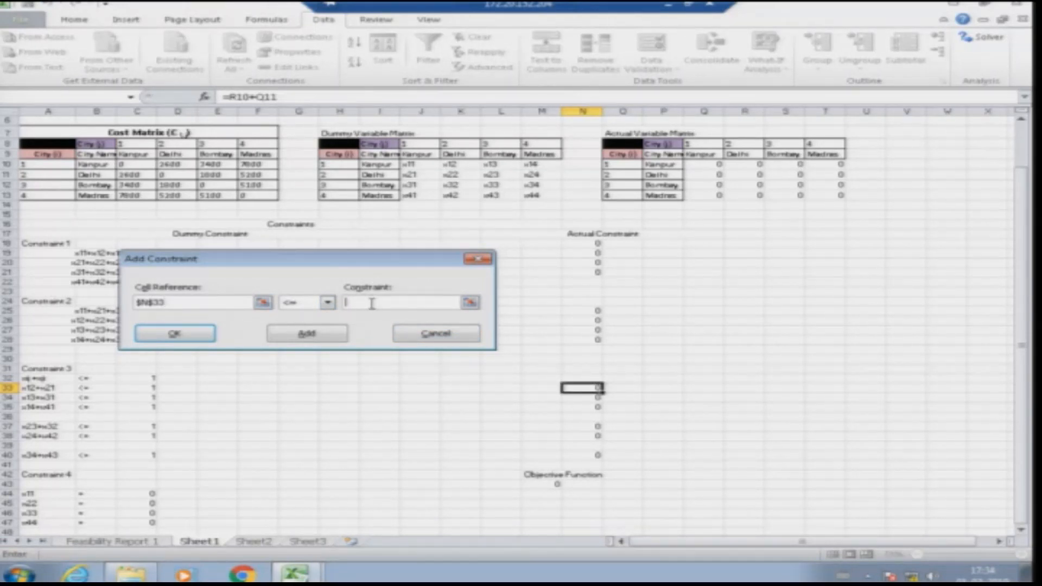
left_click(325, 335)
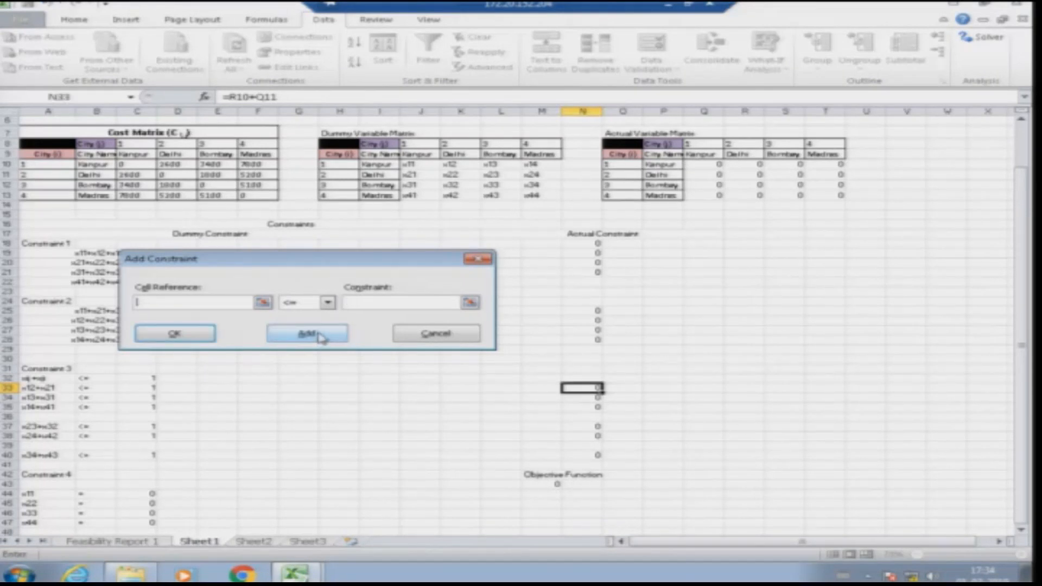
- Add the Solver constraints N34 <= 1 and N35 <= 1 for the x13+x31 and x14+x41 pairs
left_click(592, 398)
left_click(386, 302)
type("1")
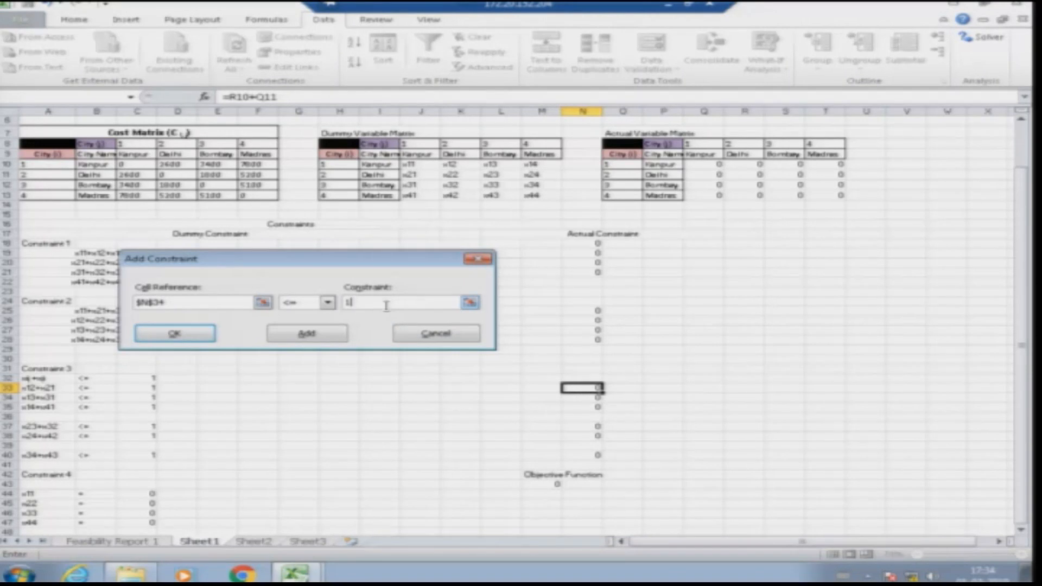
left_click(342, 335)
left_click(576, 407)
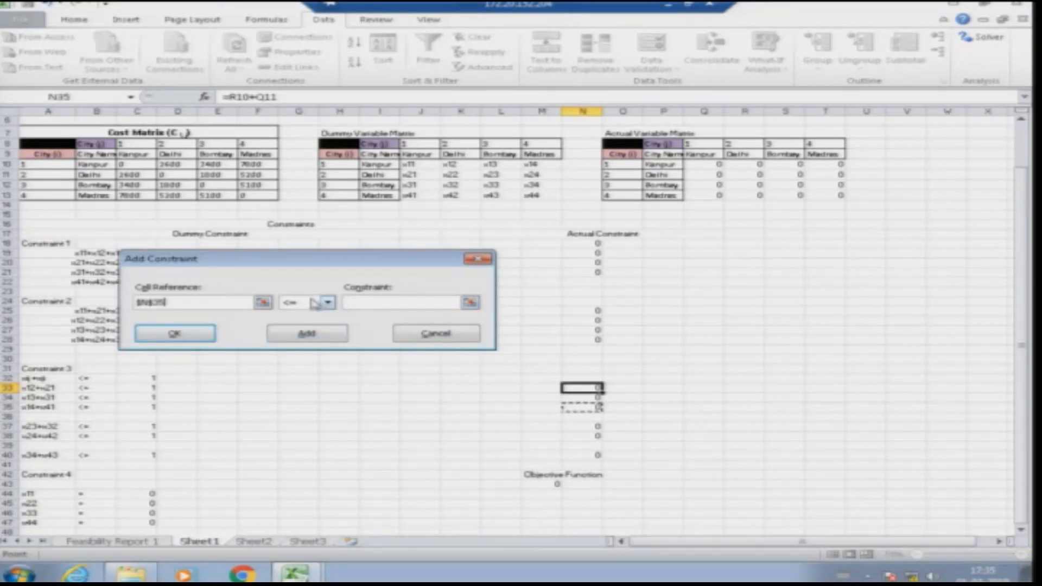
left_click(361, 304)
type("1")
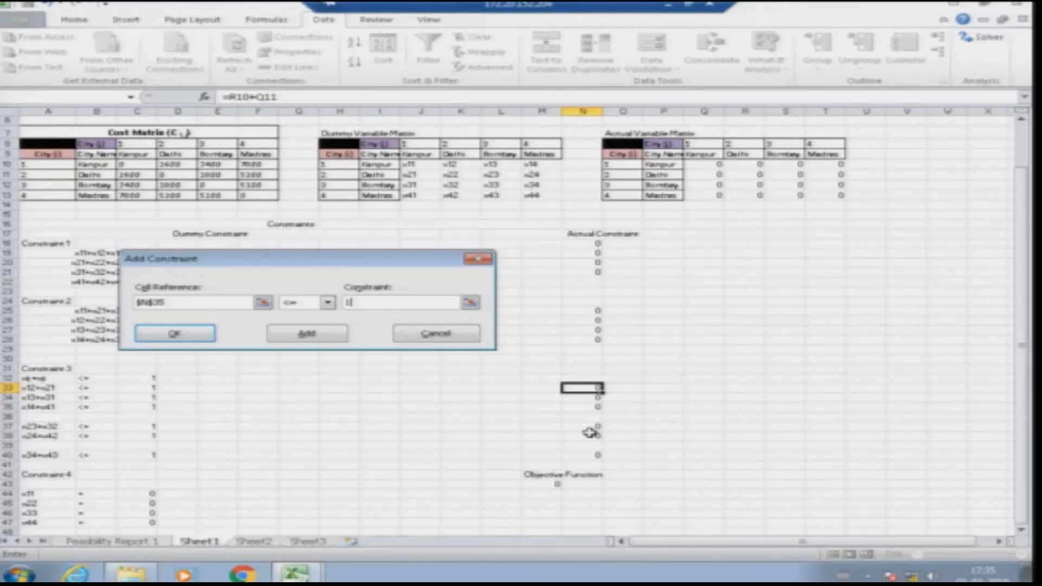
left_click(317, 336)
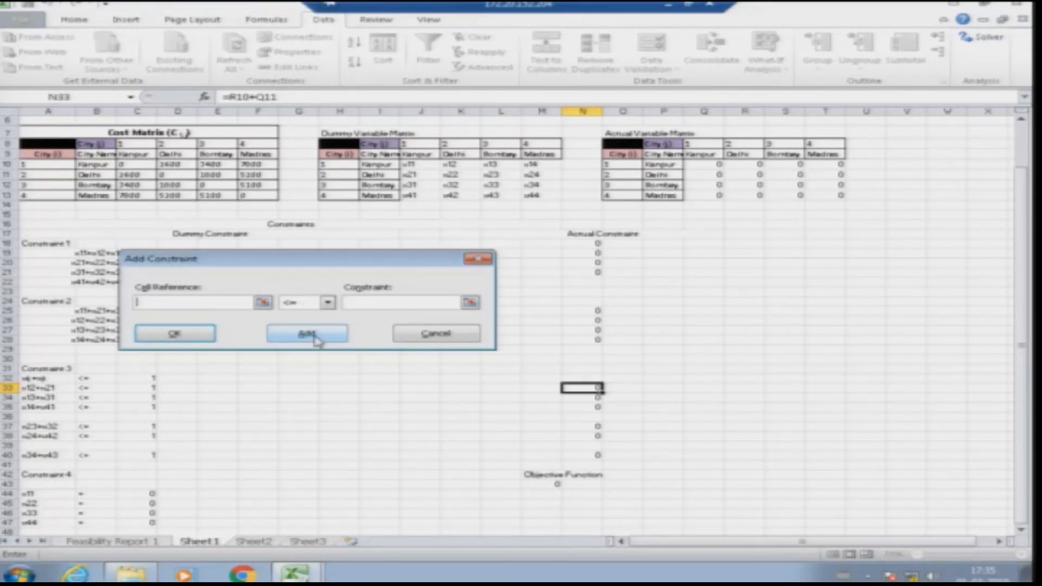
- Add the Solver constraints N37 <= 1 and N38 <= 1 for the x23+x32 and x24+x42 pairs
left_click(588, 427)
left_click(379, 306)
type("1")
left_click(307, 334)
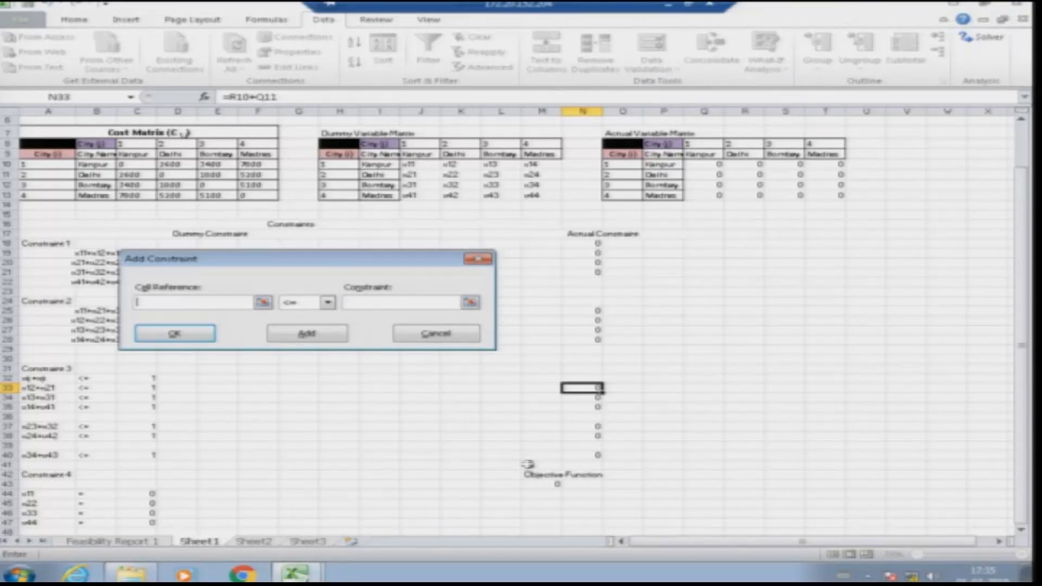
left_click(591, 428)
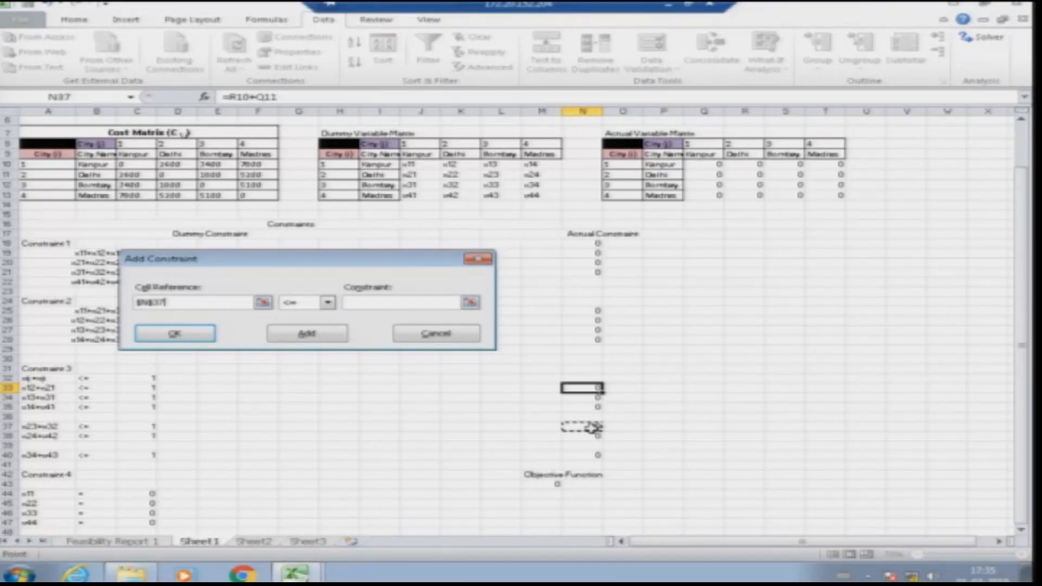
left_click(365, 303)
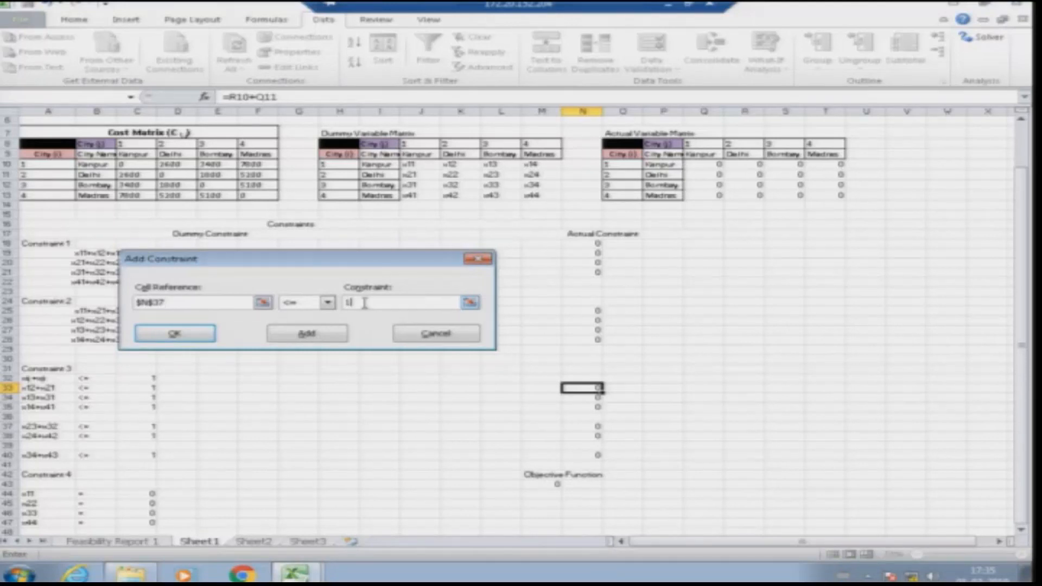
left_click(336, 336)
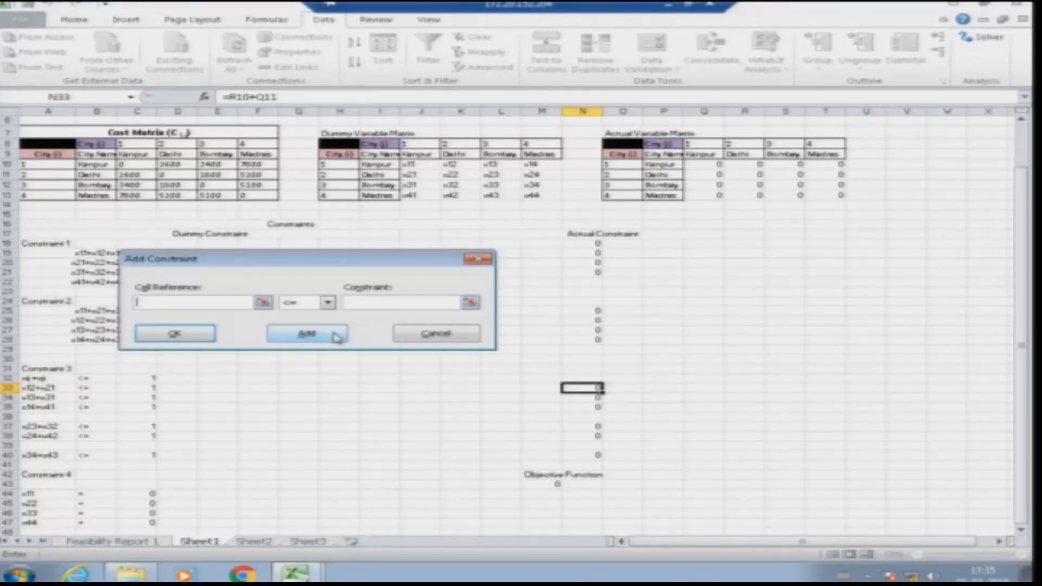
left_click(592, 437)
left_click(368, 304)
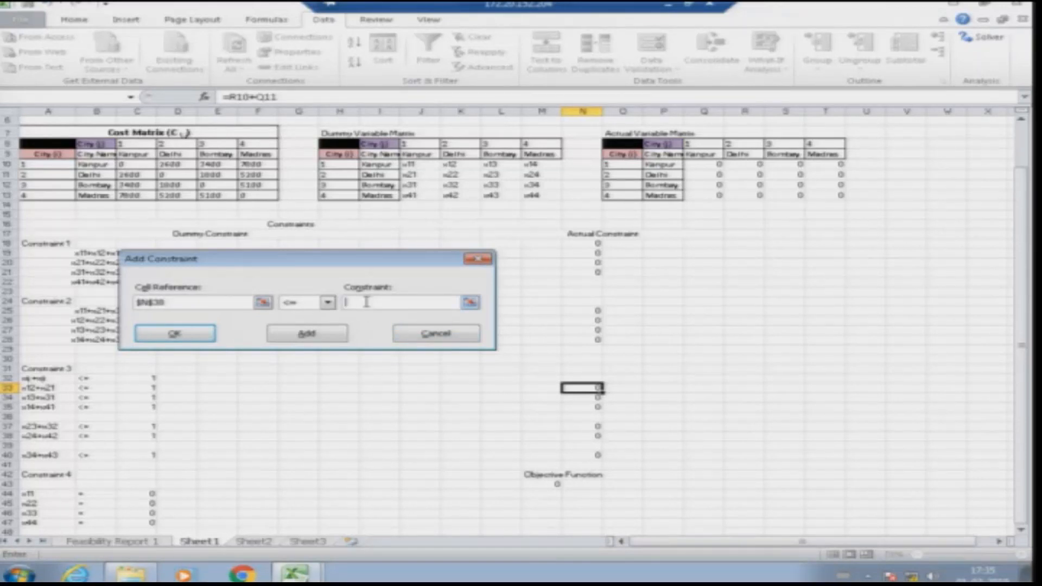
left_click(340, 332)
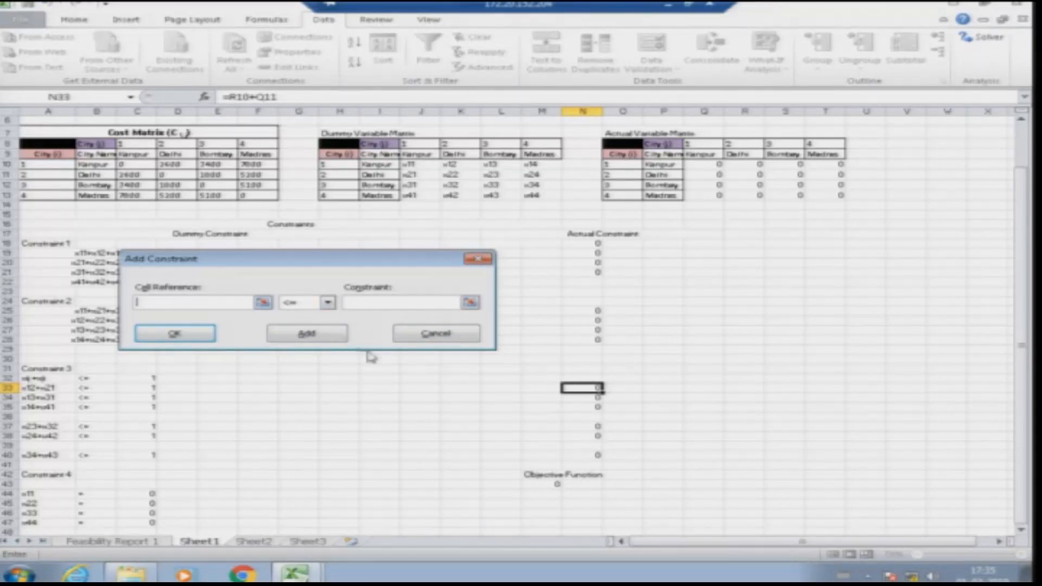
left_click(263, 303)
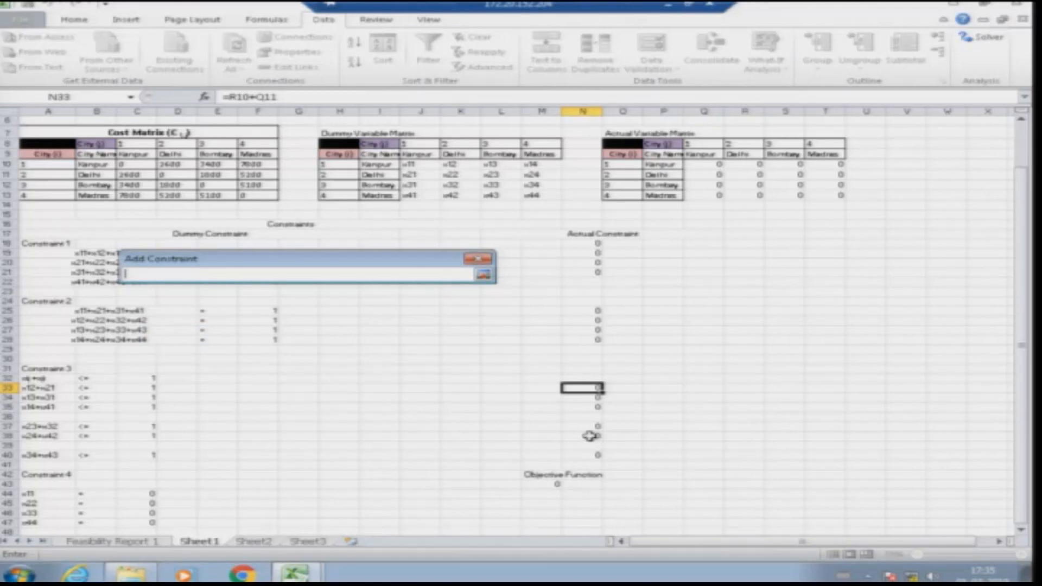
left_click(589, 435)
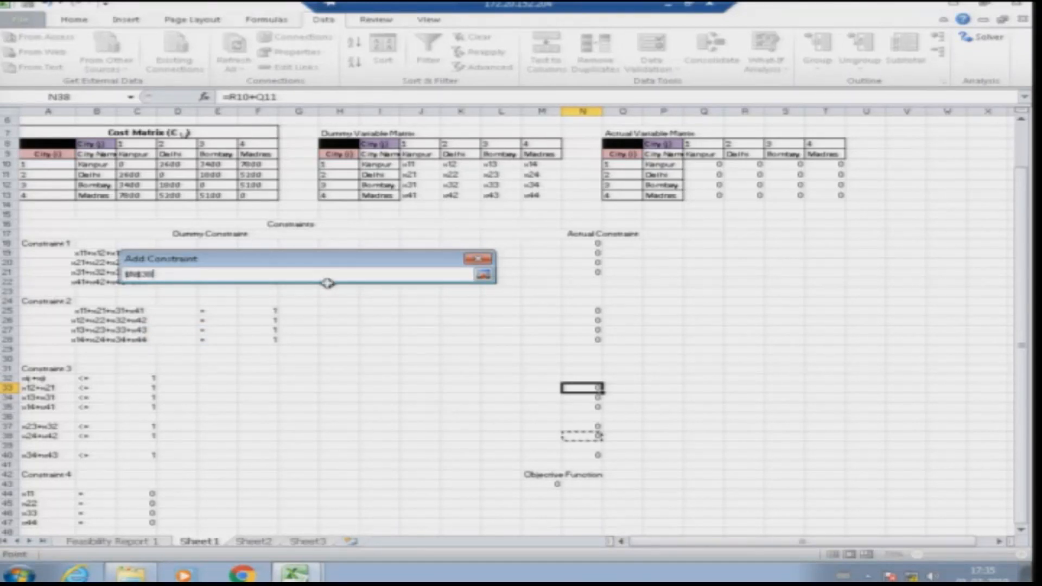
left_click(483, 276)
key("BackSpace")
key("BackSpace")
key("BackSpace")
key("BackSpace")
key("BackSpace")
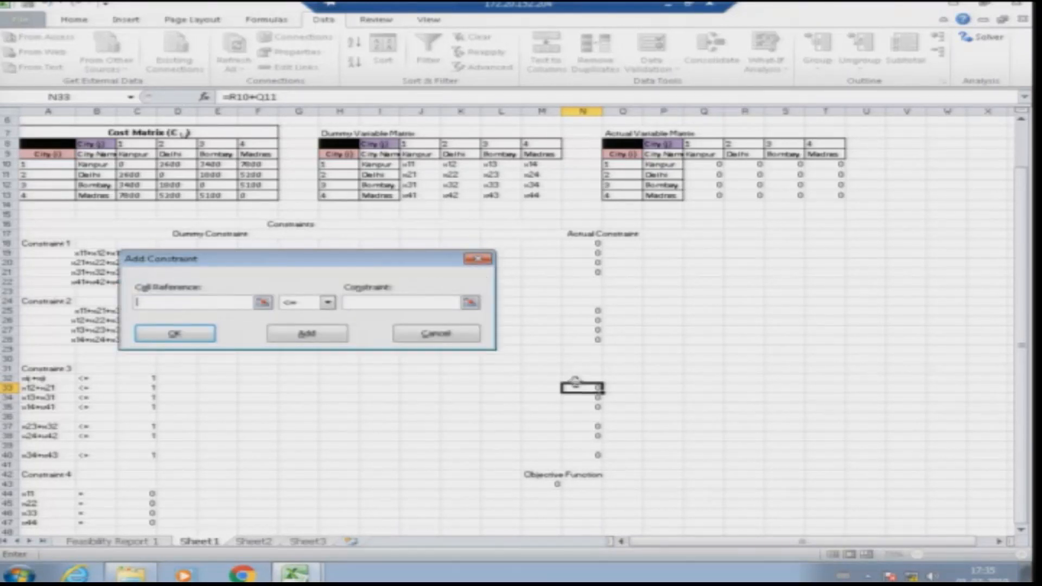
left_click(437, 333)
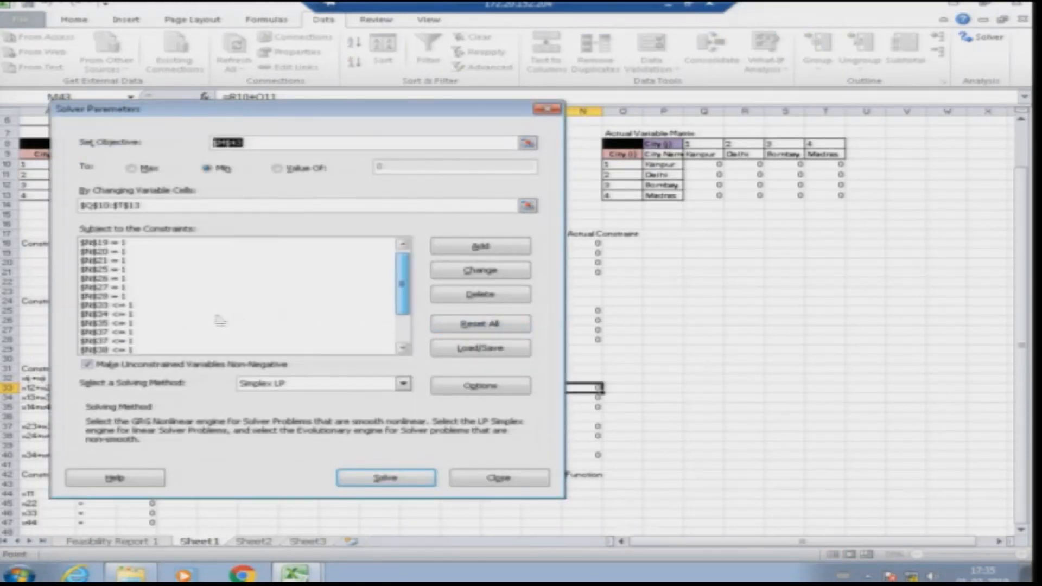
- Delete the two surplus N37 <= 1 constraints from the Solver model
scroll(179, 336, "down", 1)
left_click(104, 341)
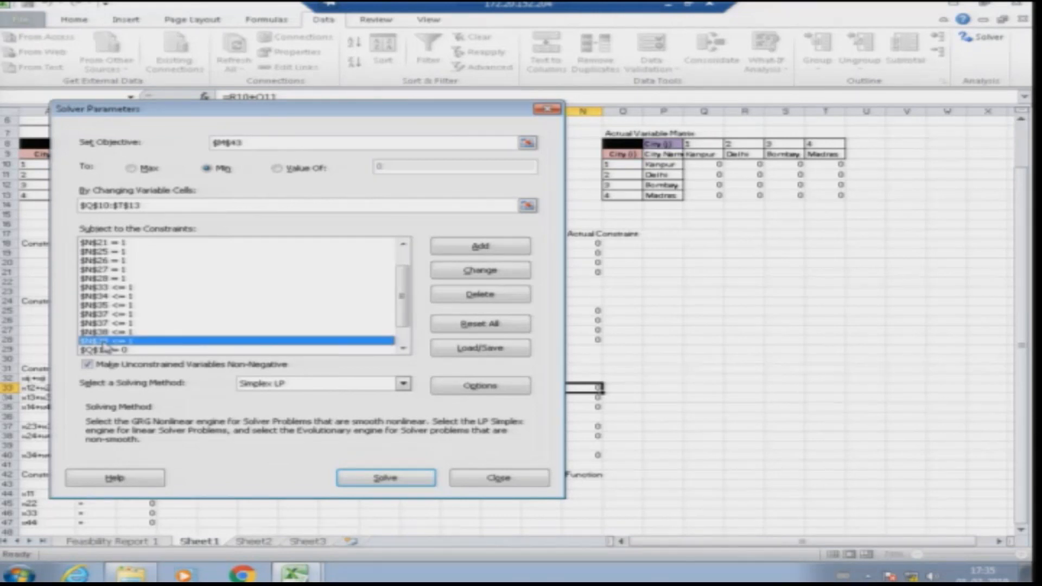
left_click(458, 297)
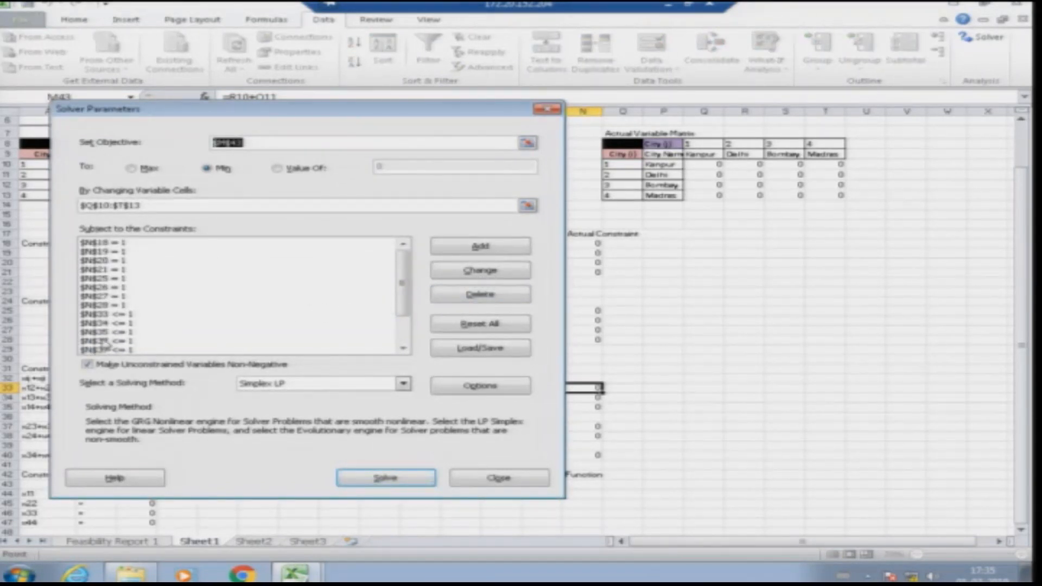
left_click(104, 341)
left_click(460, 297)
left_click_drag(403, 309, 404, 332)
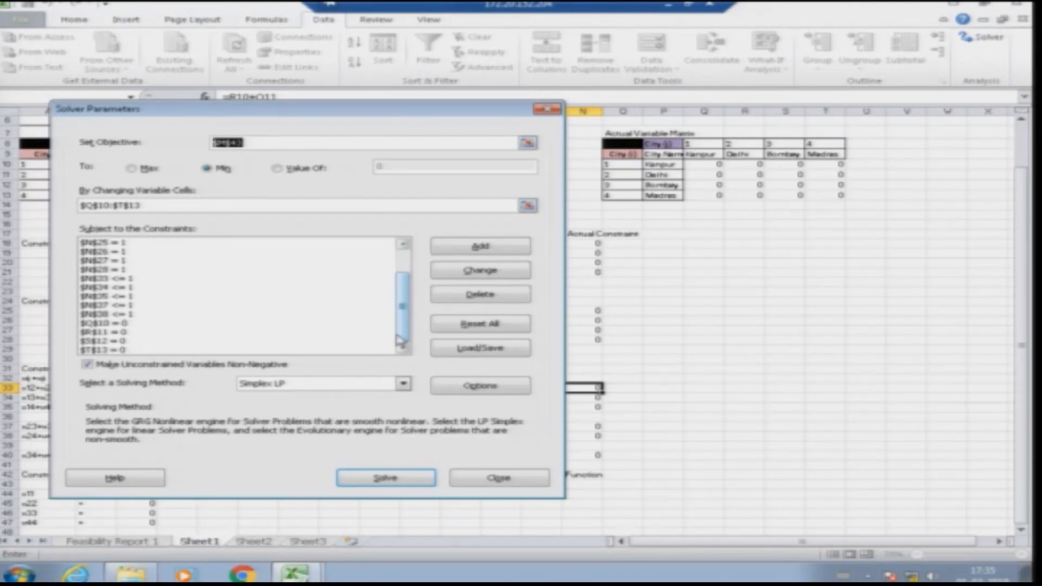
- Add the Solver constraint N40 <= 1 for the x34+x43 pair
left_click(479, 246)
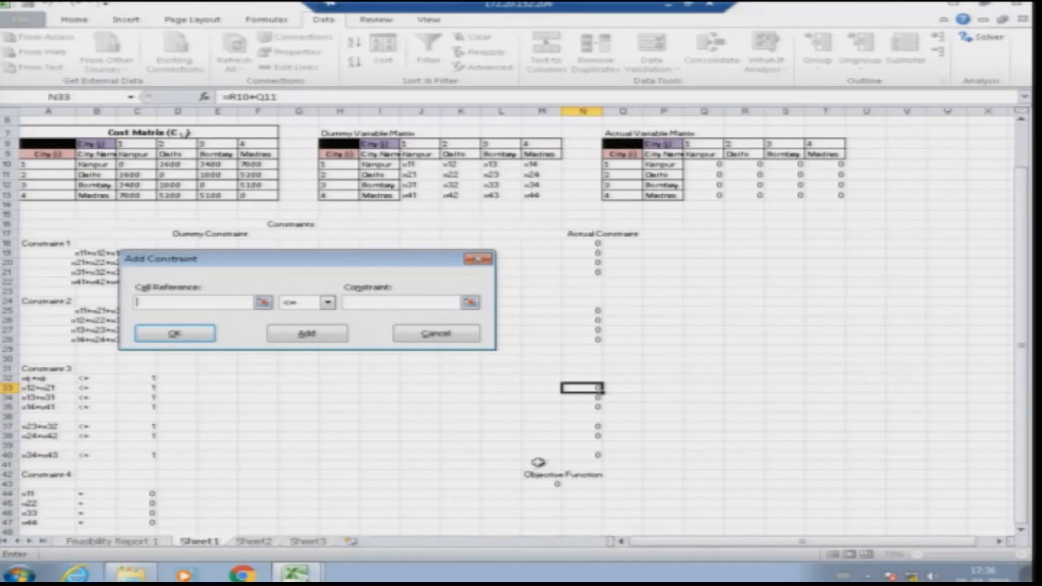
left_click(583, 455)
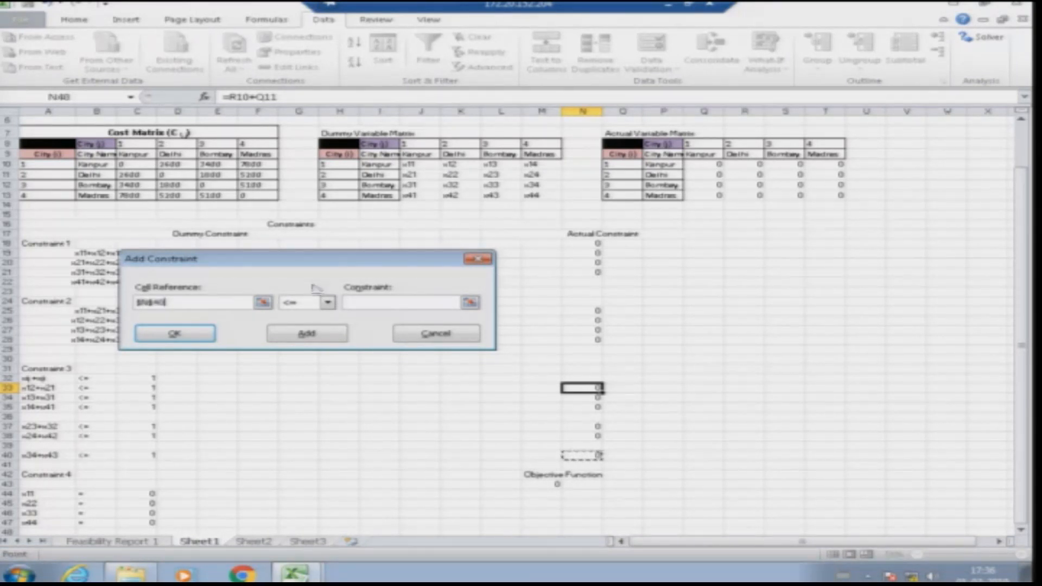
left_click(314, 335)
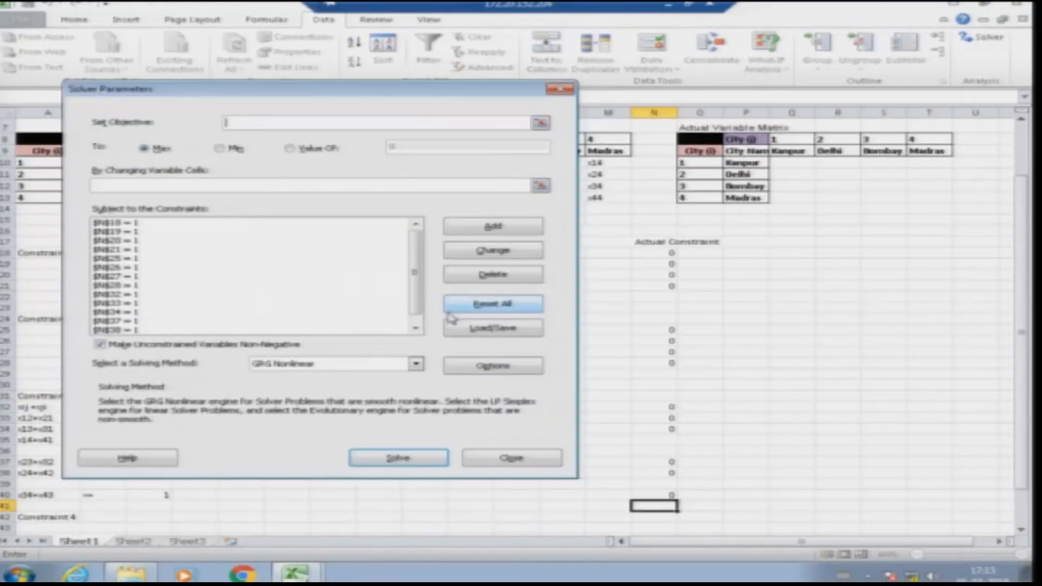
- Compare the Solver constraint list with worksheet rows 18, 25, 28 and 32, and close Solver
left_click_drag(404, 94, 452, 88)
left_click(6, 252)
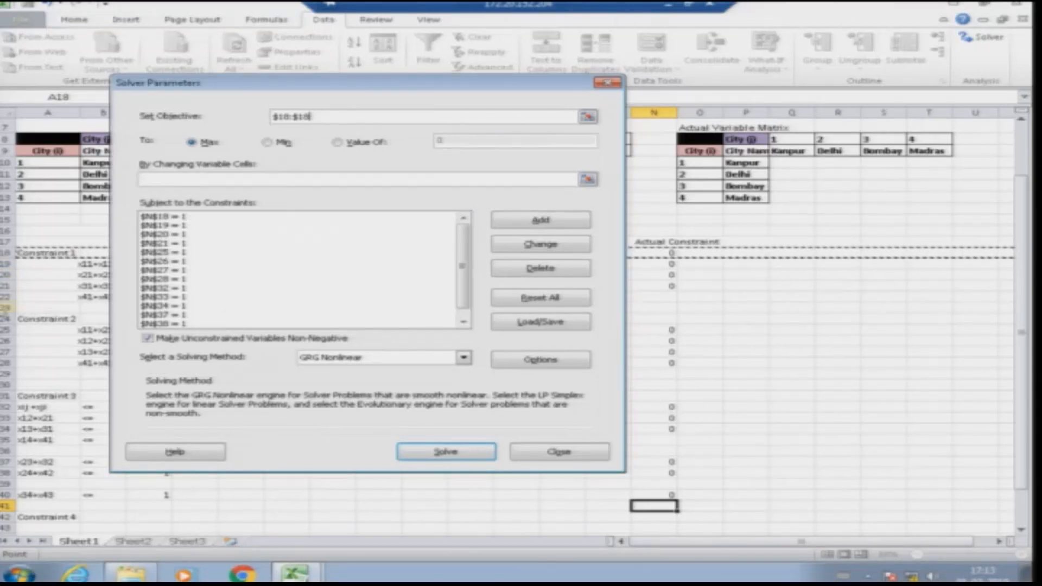
left_click(5, 329)
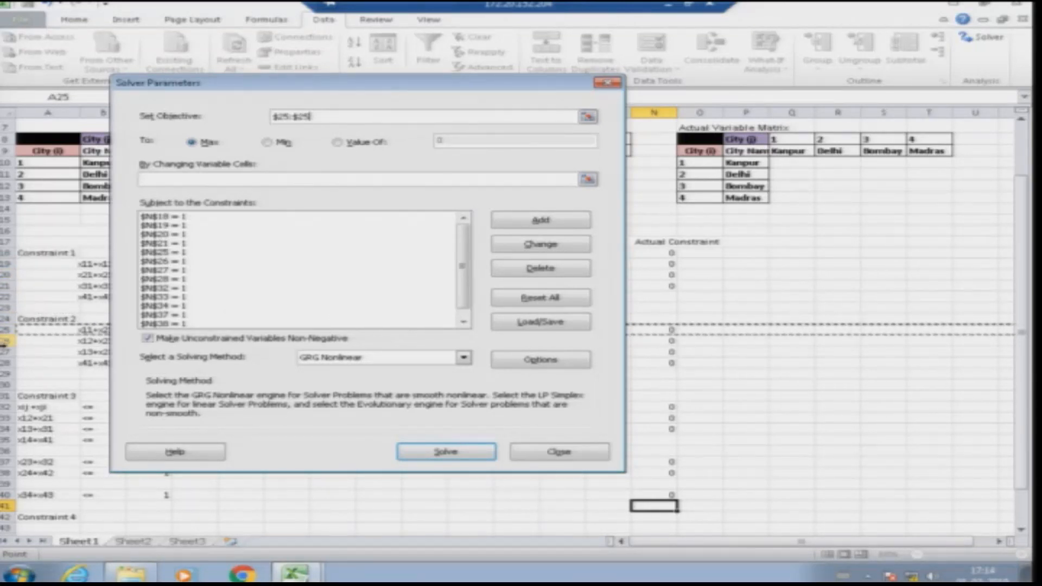
left_click(5, 363)
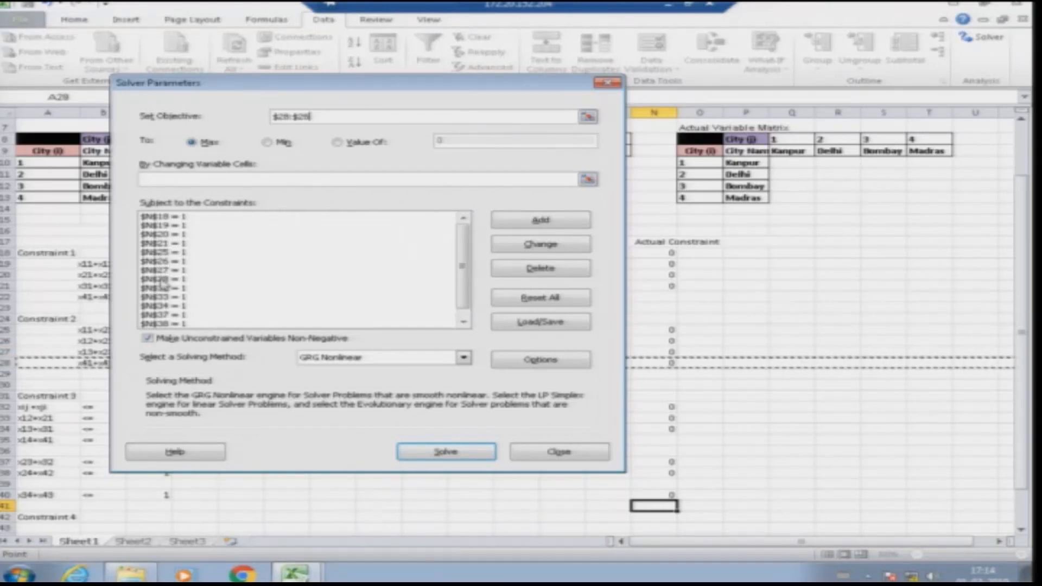
left_click(6, 406)
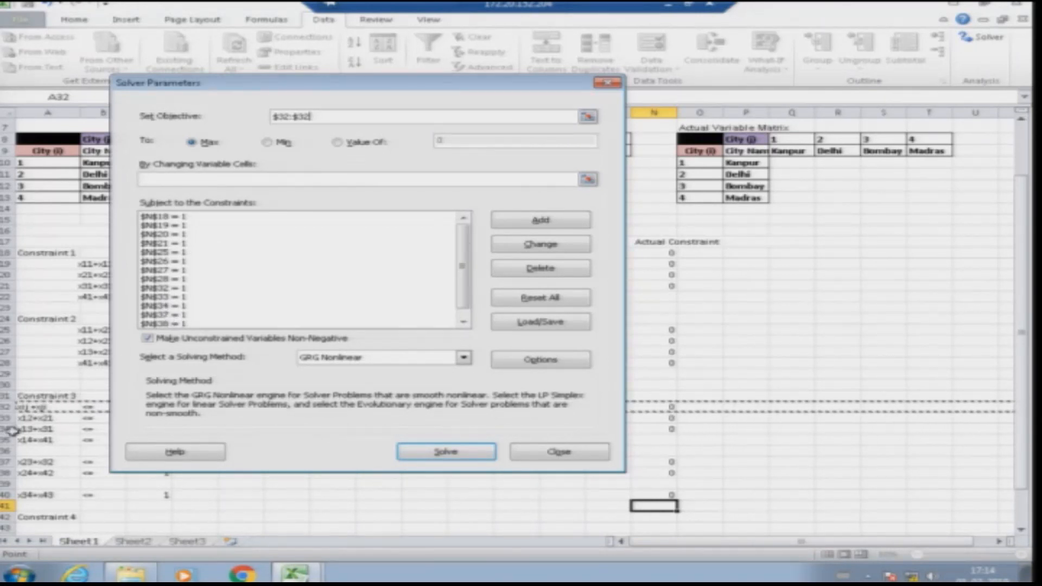
left_click(645, 440)
key("Escape")
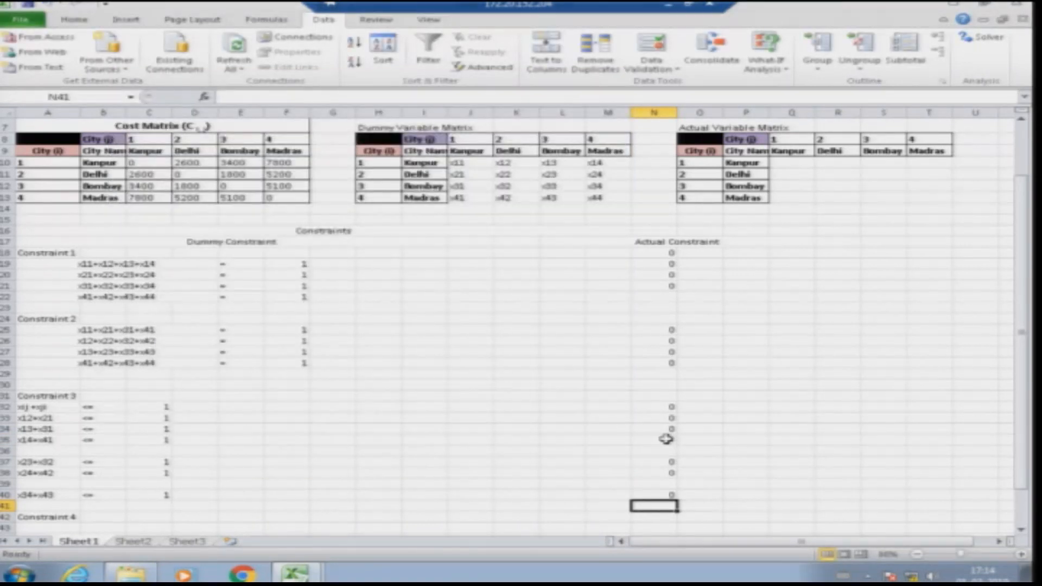
- Enter the x14+x41 pair-sum formula =T10+Q13 in cell N35
left_click(659, 440)
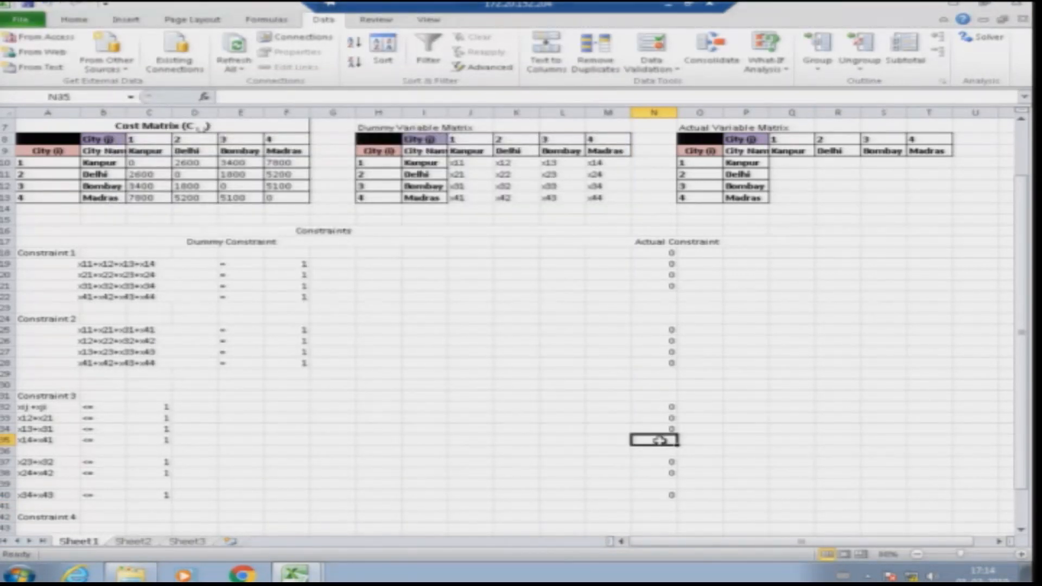
type("=")
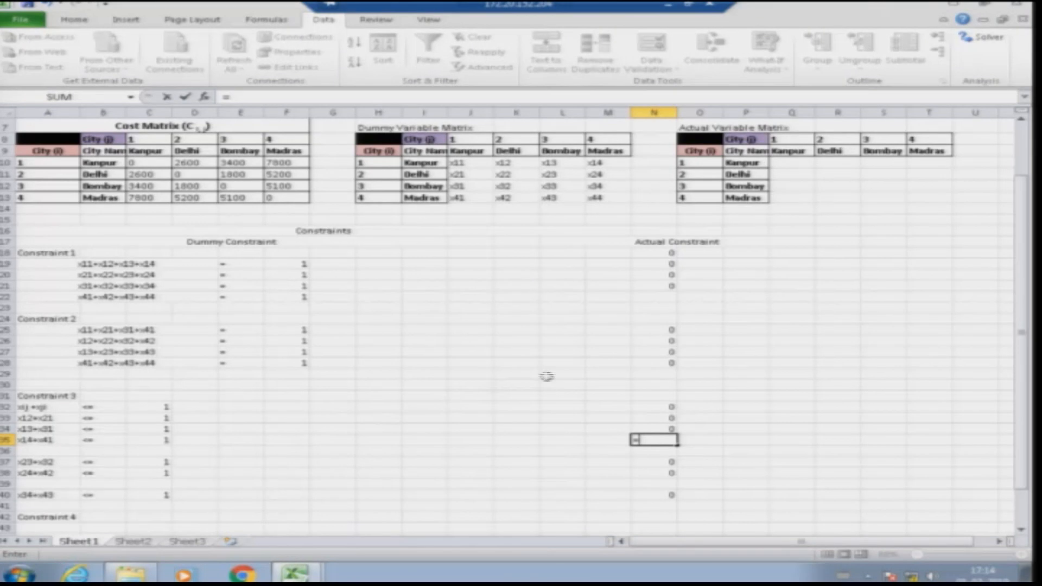
left_click(931, 163)
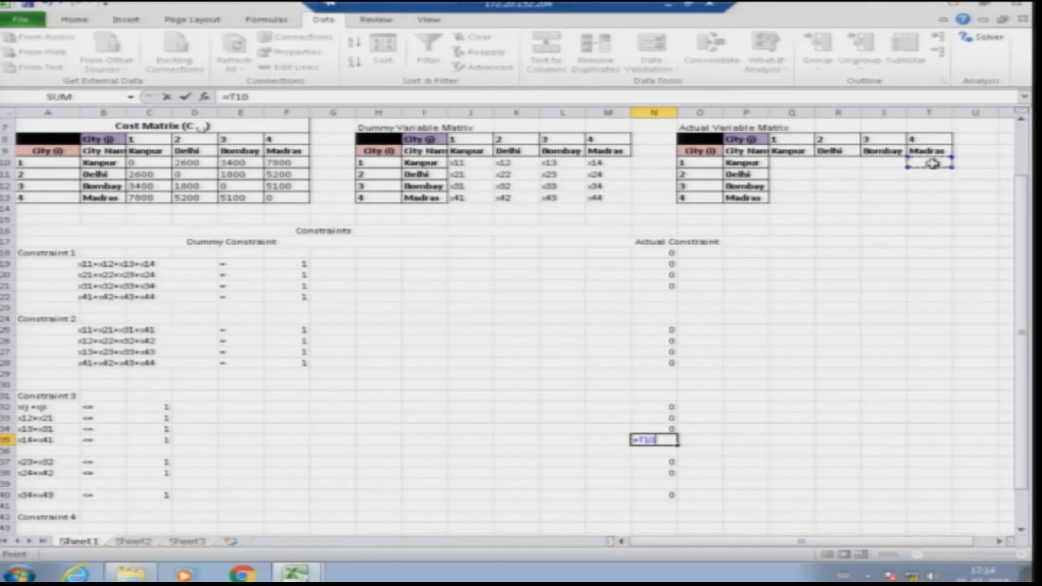
type("+")
left_click(787, 196)
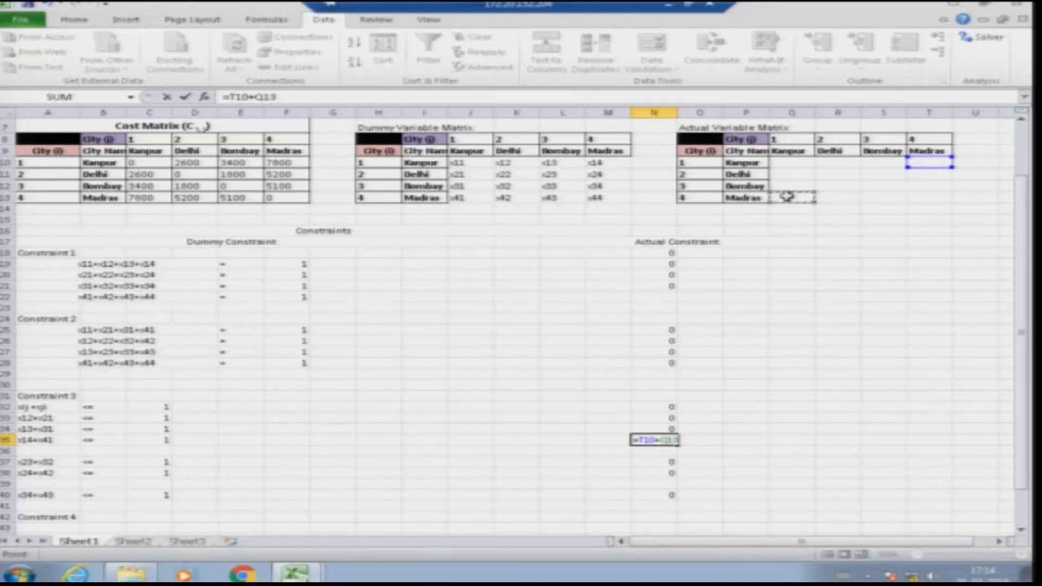
key("Return")
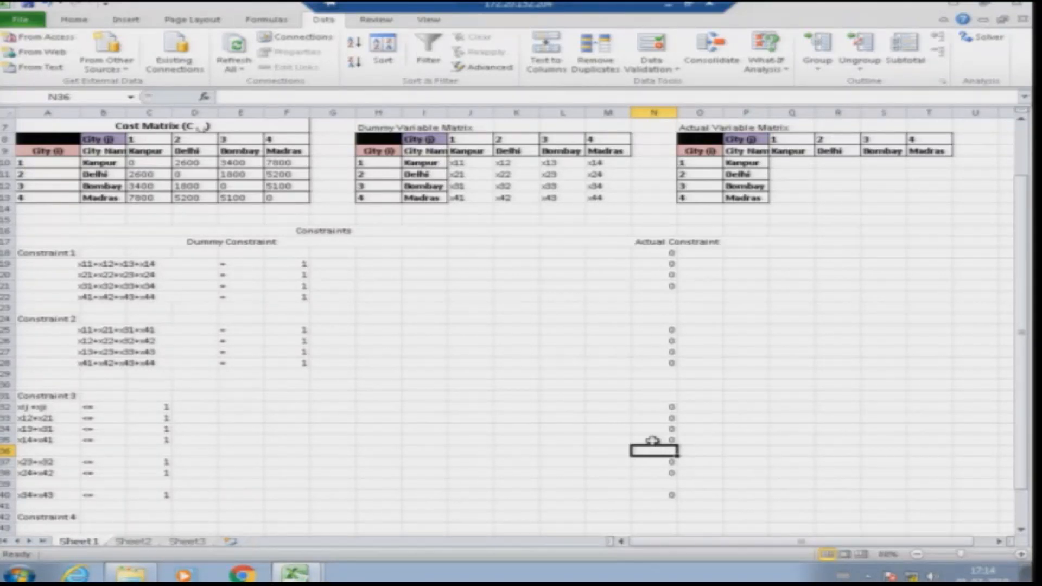
- Check the cells referenced by the pair-sum formulas in N33, N34, N35, N37, N38 and N40
double_click(653, 441)
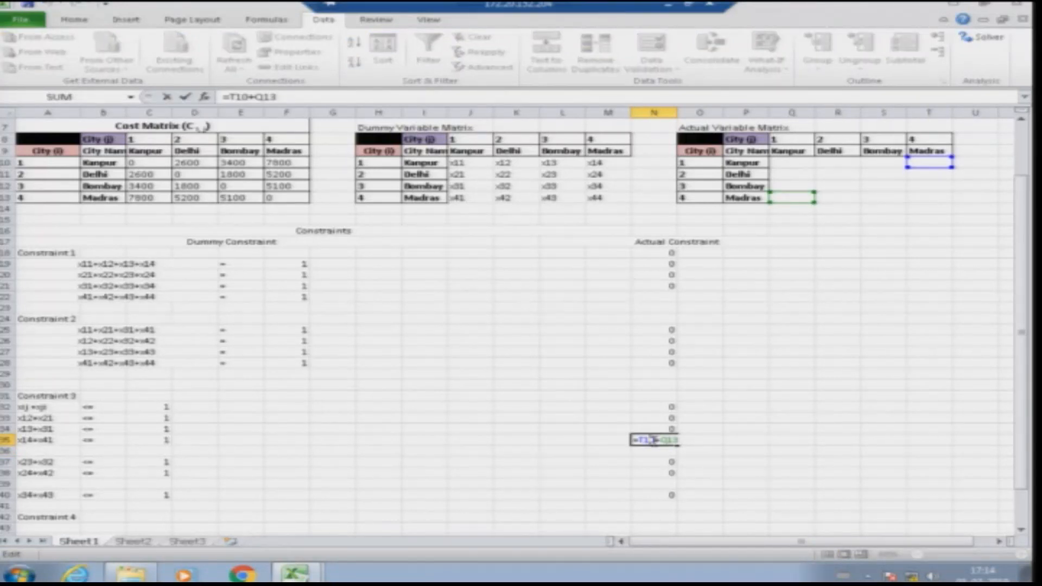
key("Escape")
double_click(658, 418)
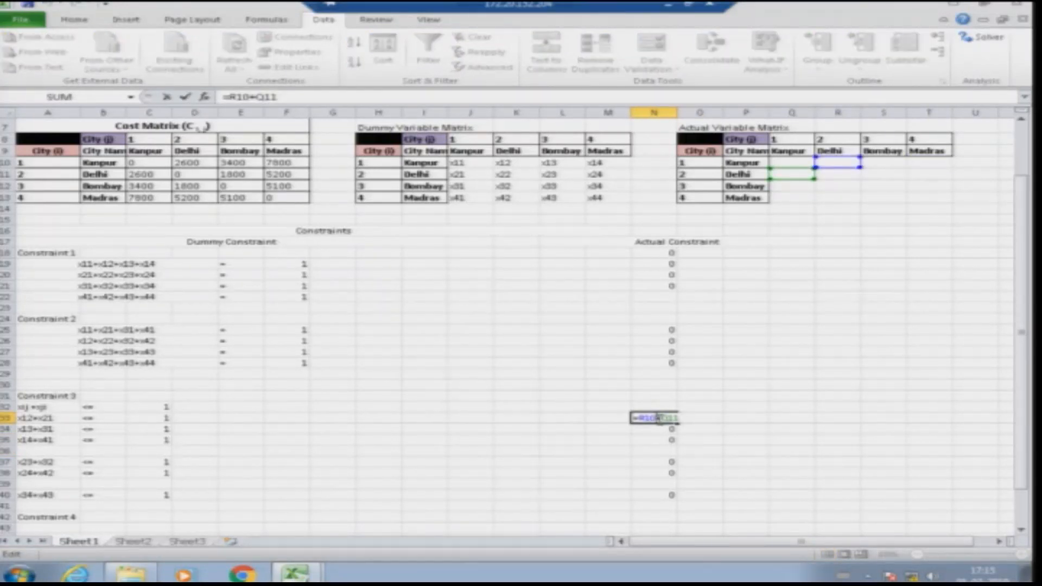
key("Escape")
left_click(666, 438)
double_click(659, 431)
key("Escape")
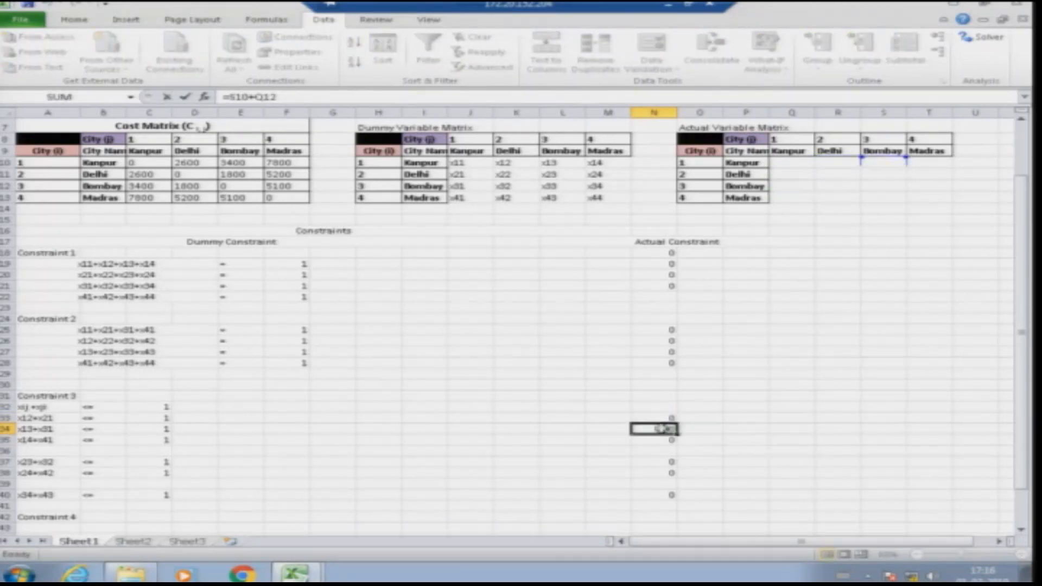
left_click(662, 440)
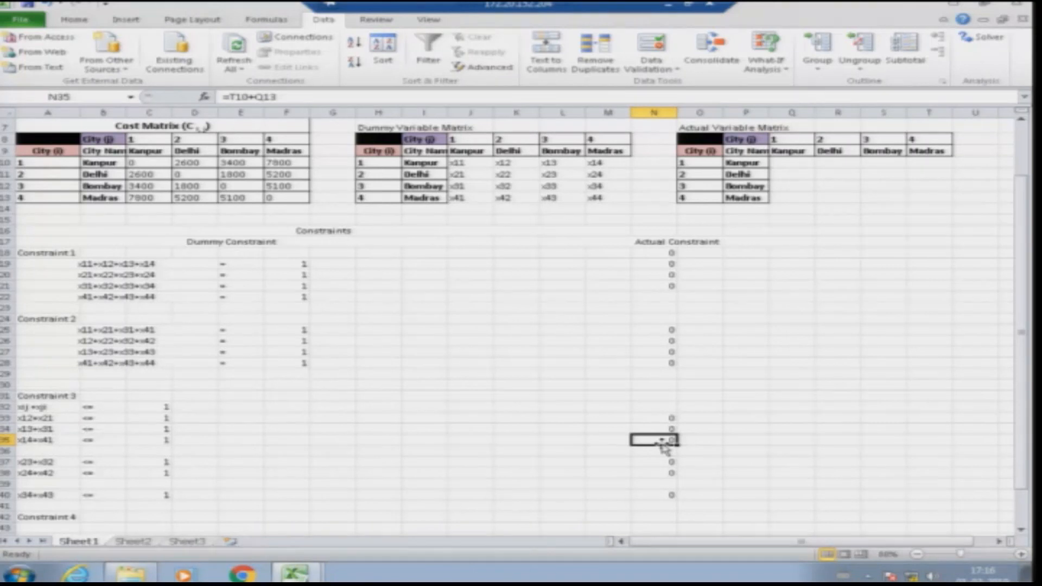
double_click(658, 463)
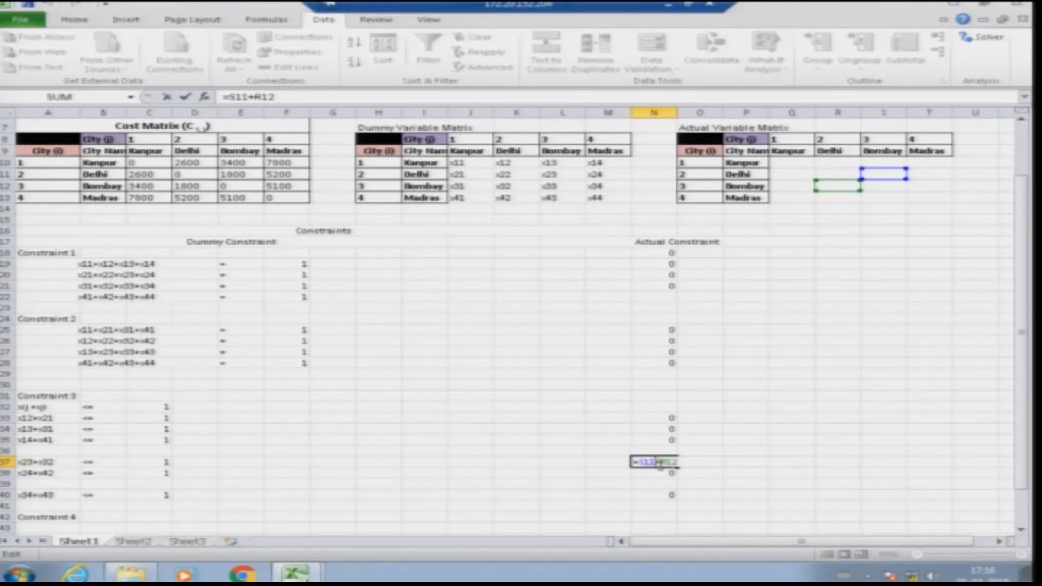
key("Escape")
double_click(658, 473)
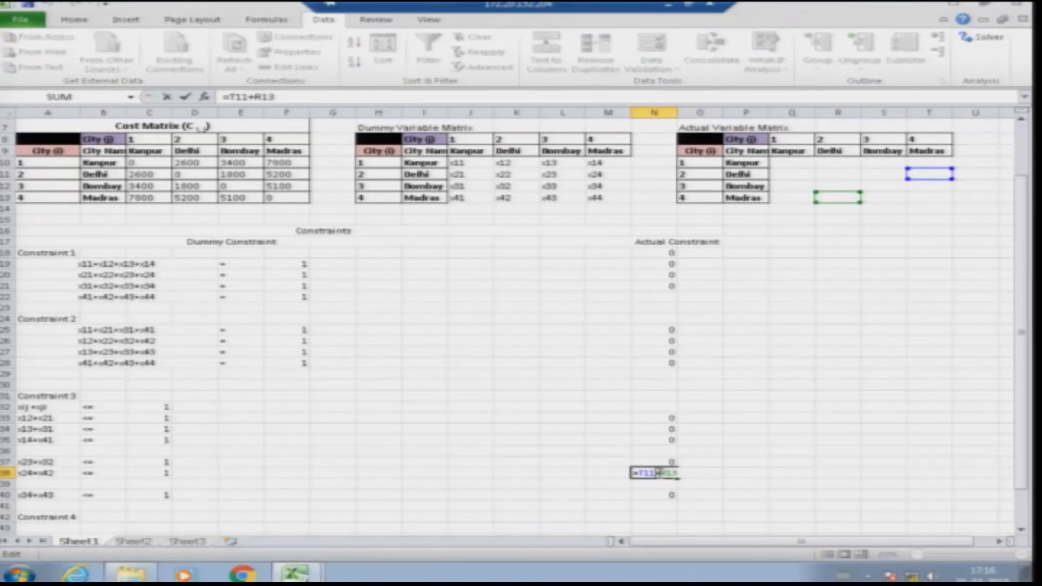
key("Escape")
double_click(659, 495)
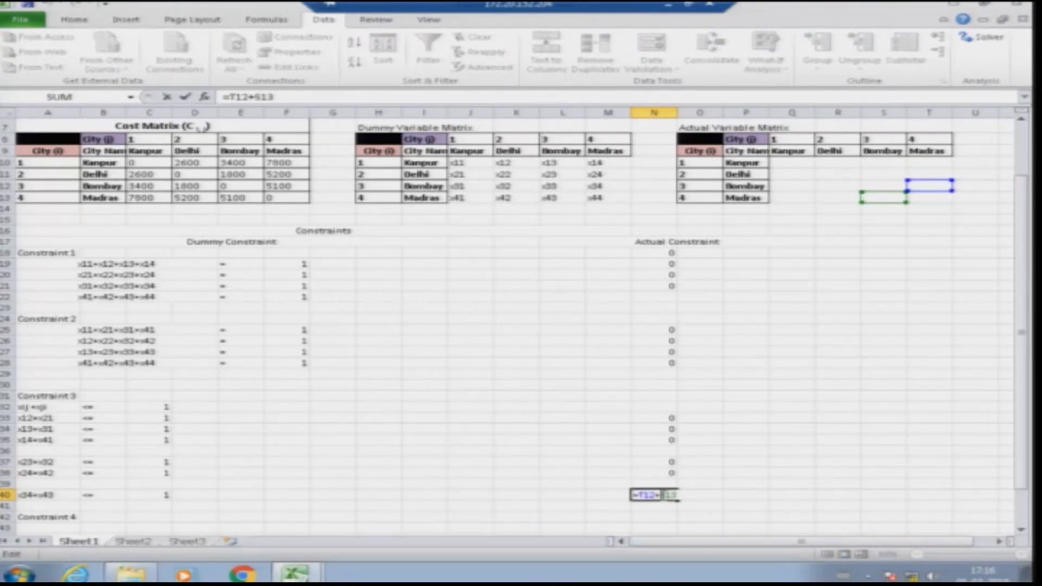
key("Escape")
scroll(558, 425, "down", 1)
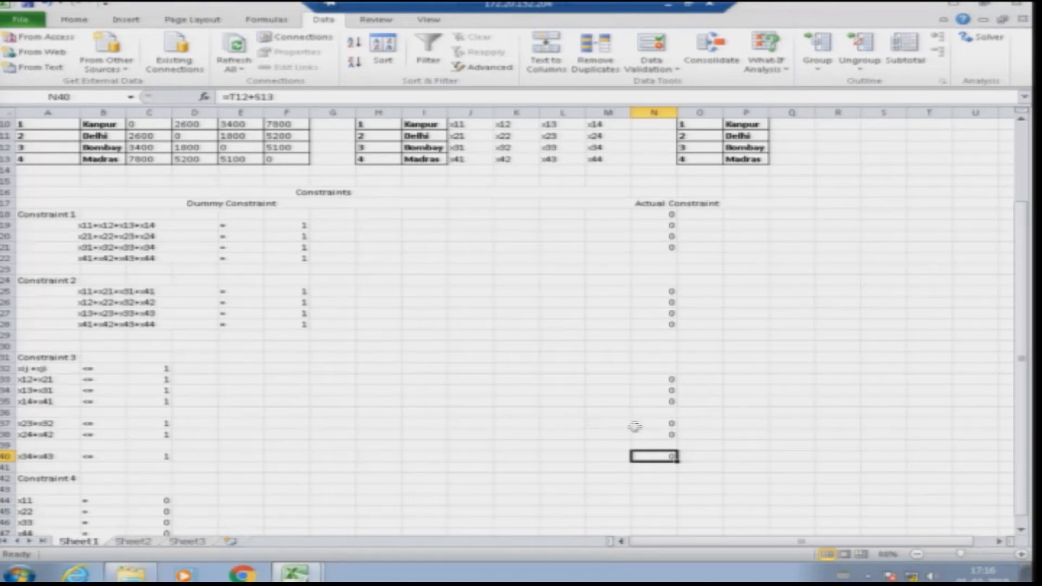
scroll(651, 426, "down", 1)
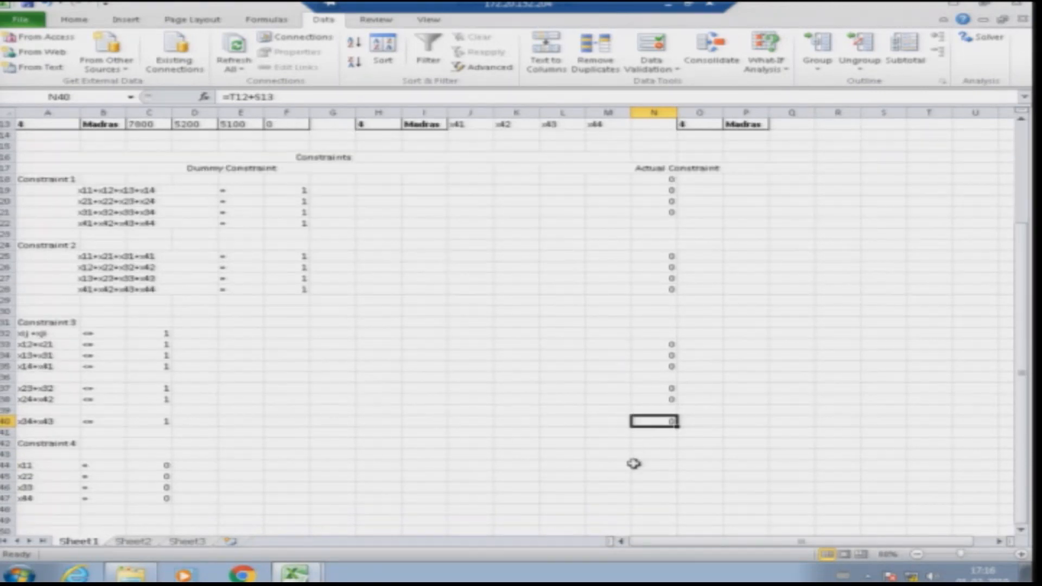
left_click(653, 465)
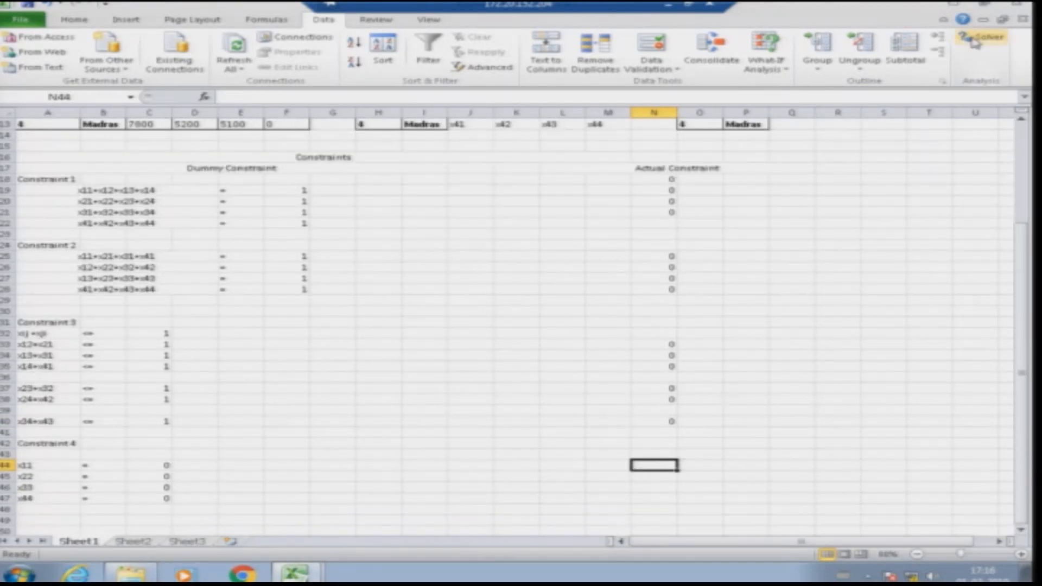
left_click(980, 38)
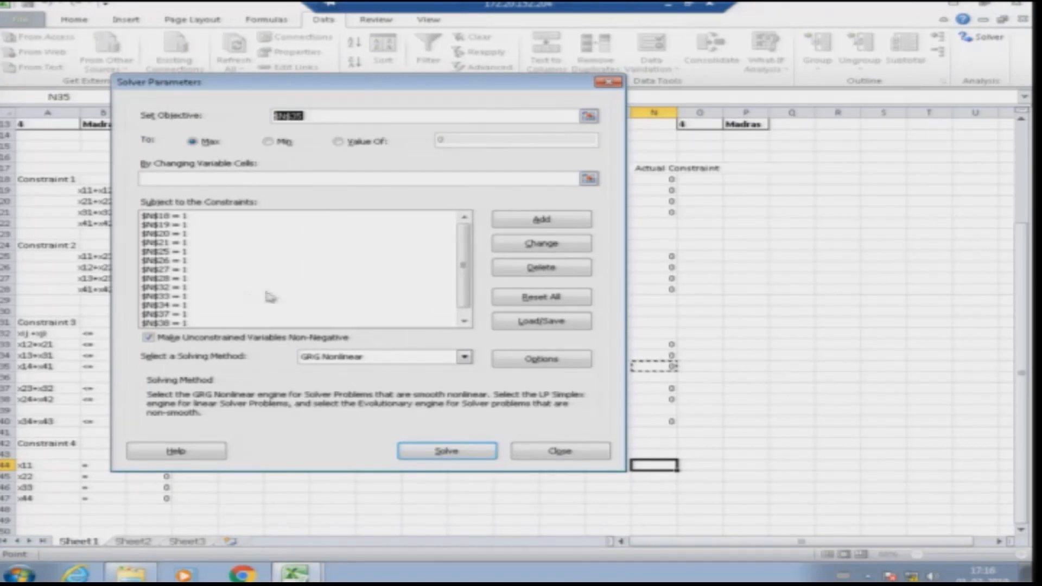
left_click(534, 220)
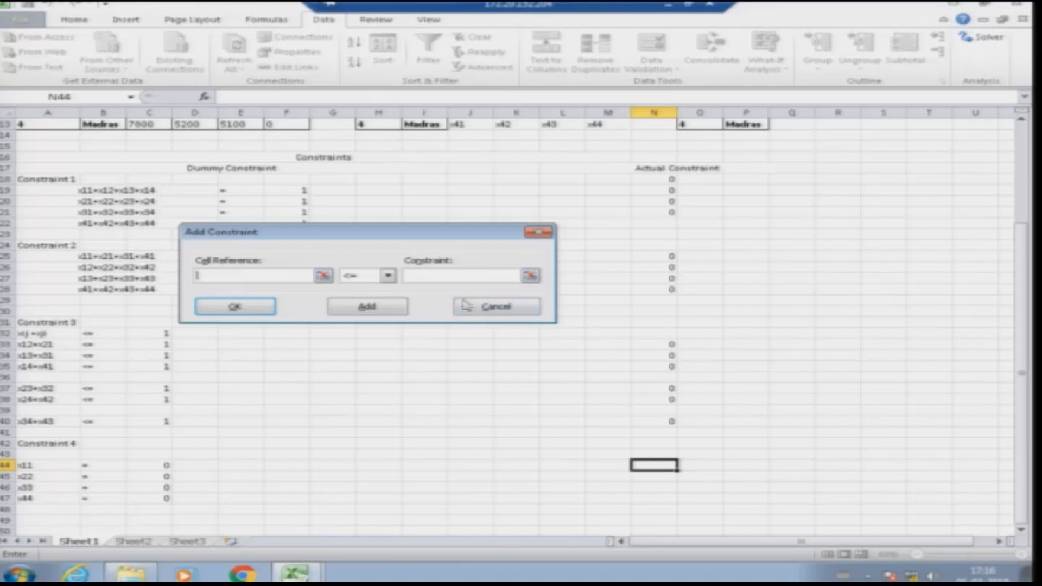
left_click(488, 308)
left_click(562, 452)
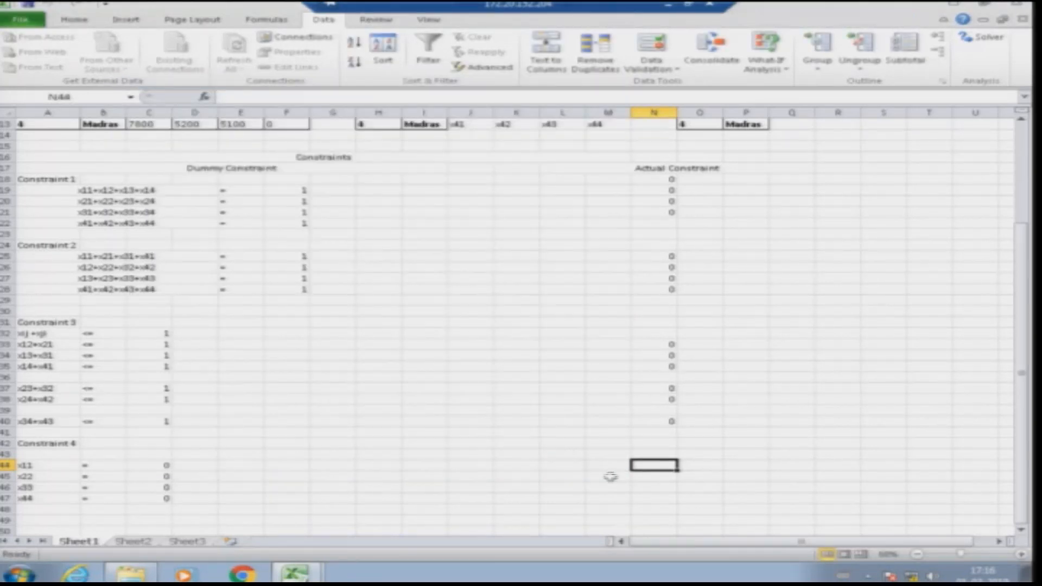
type("=")
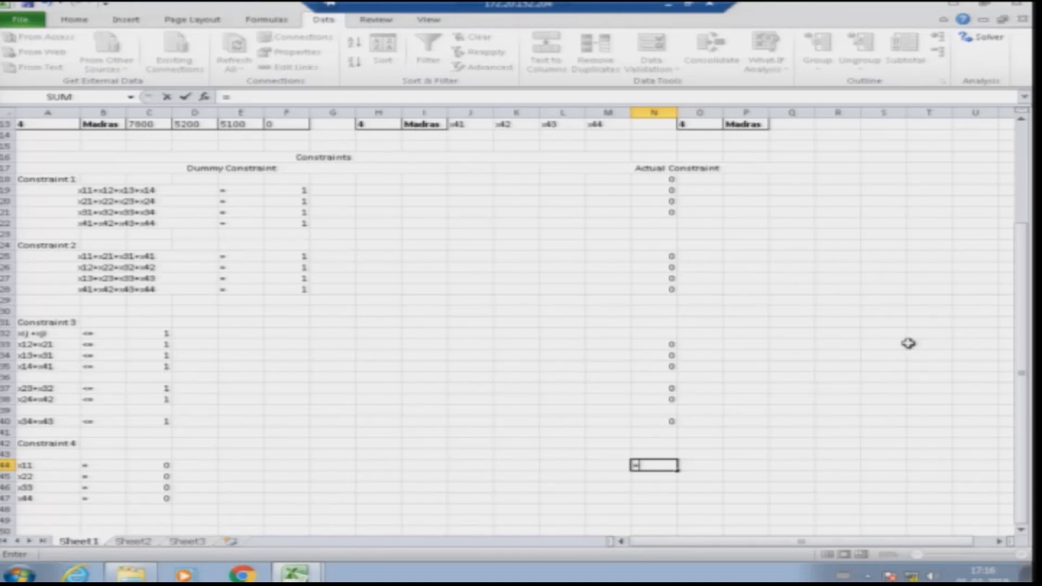
key("Escape")
scroll(804, 437, "up", 1)
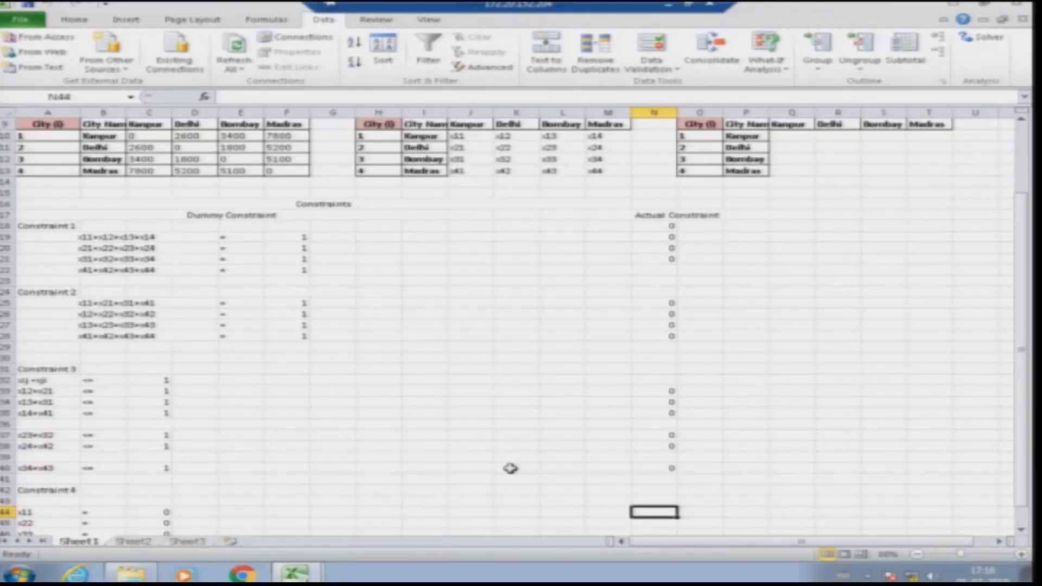
- Add the Solver constraint Q10 = 0 for the x11 diagonal variable in the Actual Variable Matrix
scroll(507, 467, "down", 2)
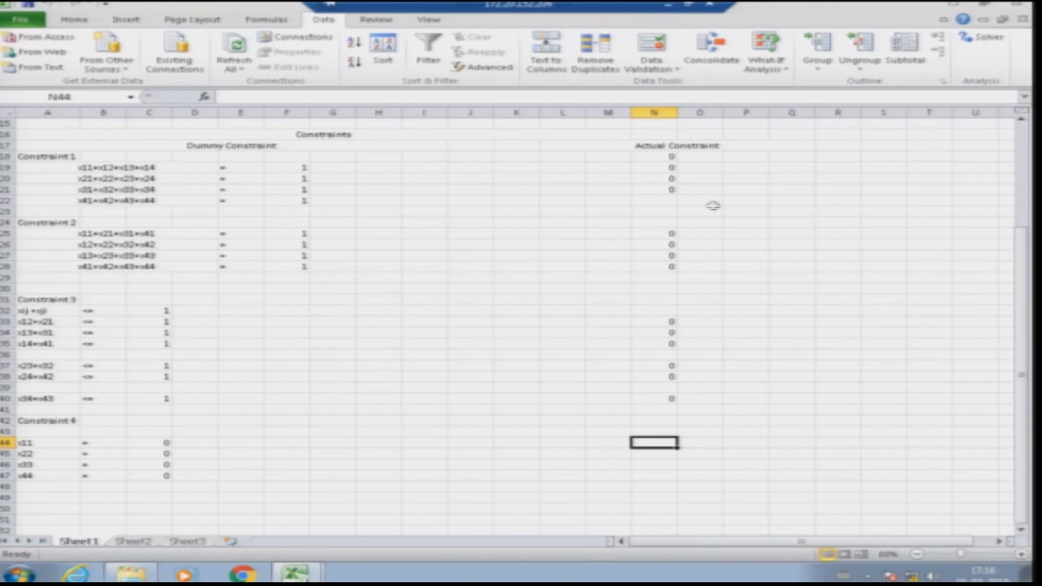
left_click(982, 39)
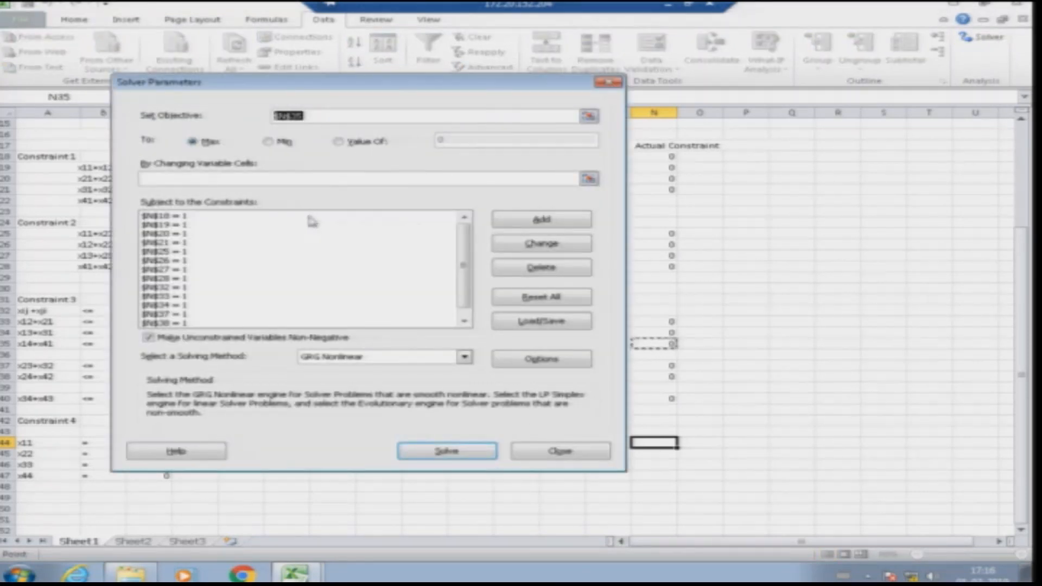
left_click(513, 221)
scroll(783, 205, "up", 4)
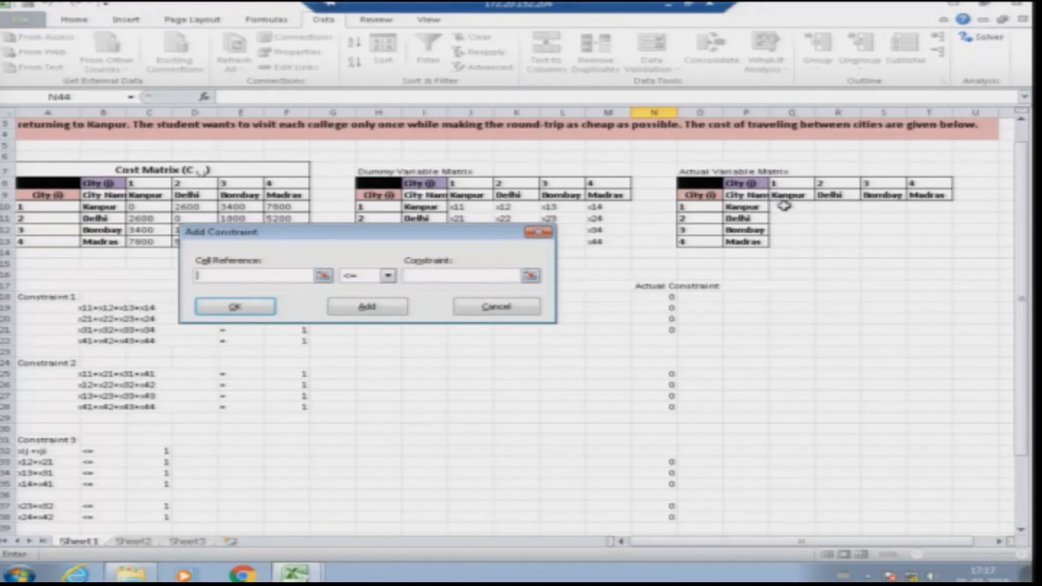
left_click(785, 206)
left_click(369, 277)
left_click(351, 299)
left_click(419, 281)
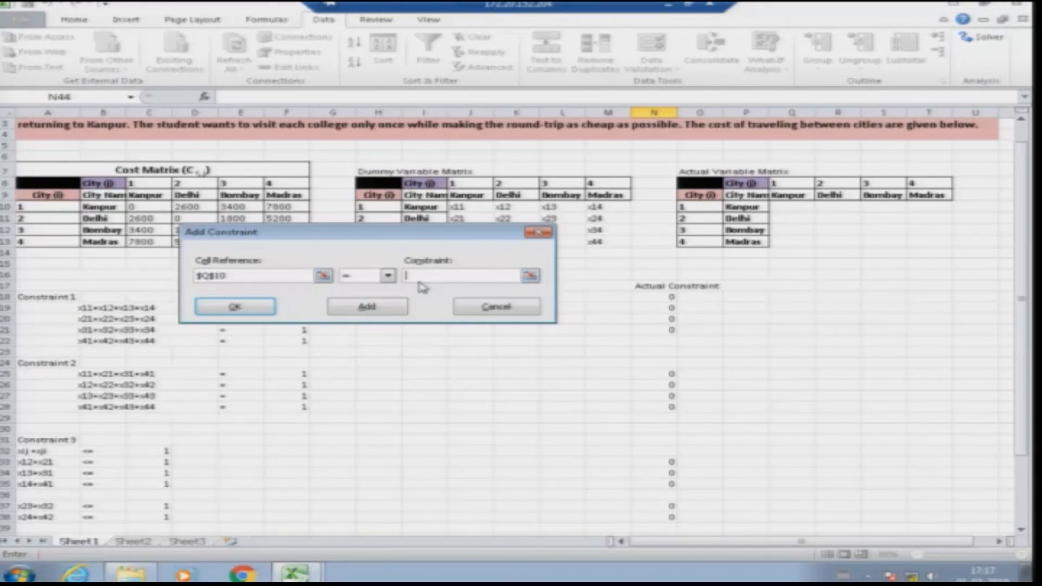
type("0")
left_click(383, 307)
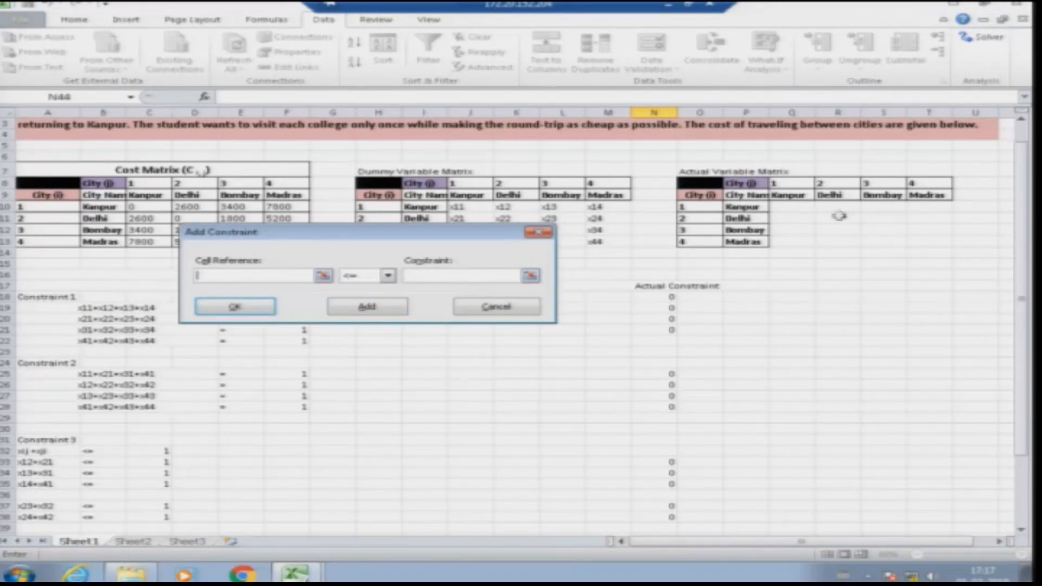
- Define the Solver constraint R11 = 0 for the x22 diagonal variable
left_click(832, 220)
left_click(387, 276)
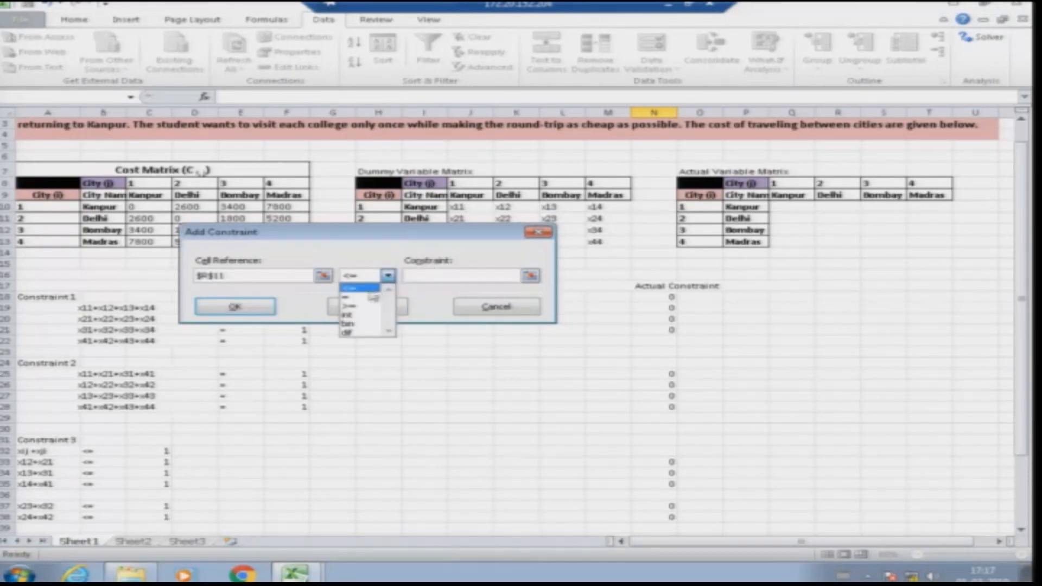
left_click(361, 298)
left_click(408, 280)
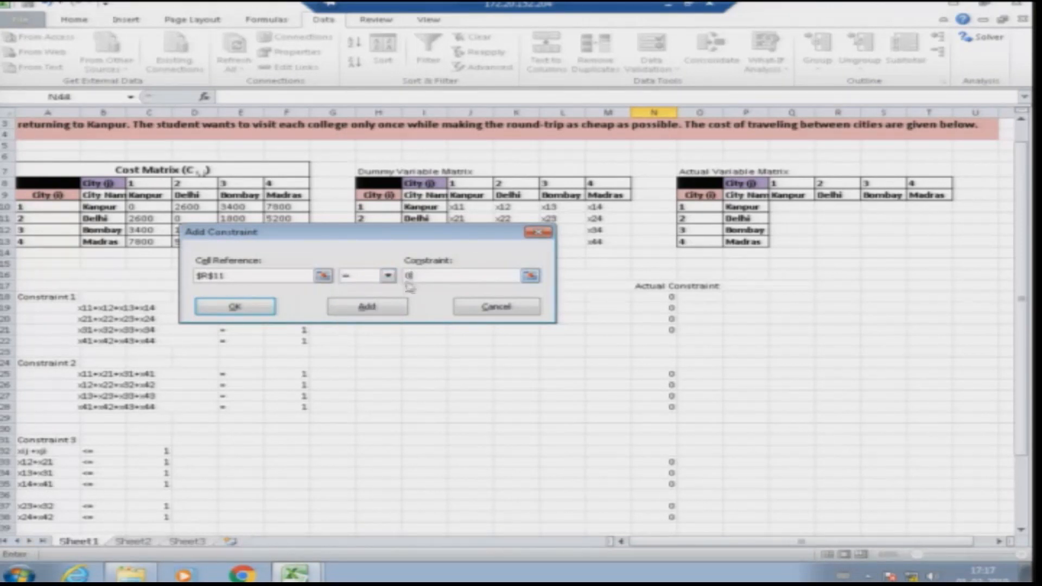
- Add the Solver constraints $R$11 = 0 and $S$12 = 0 for the actual variable matrix's diagonal
left_click(386, 307)
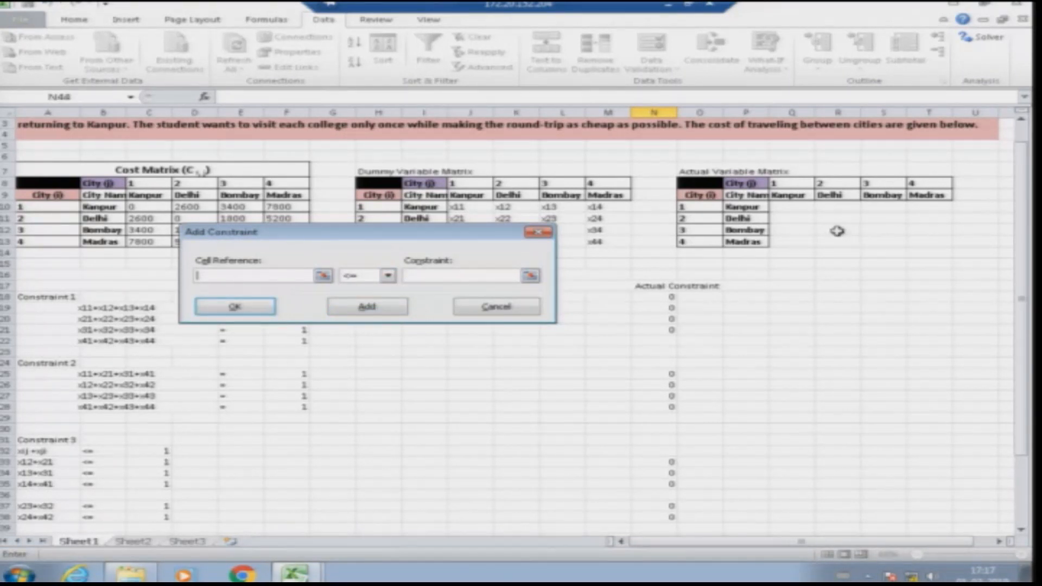
left_click(877, 229)
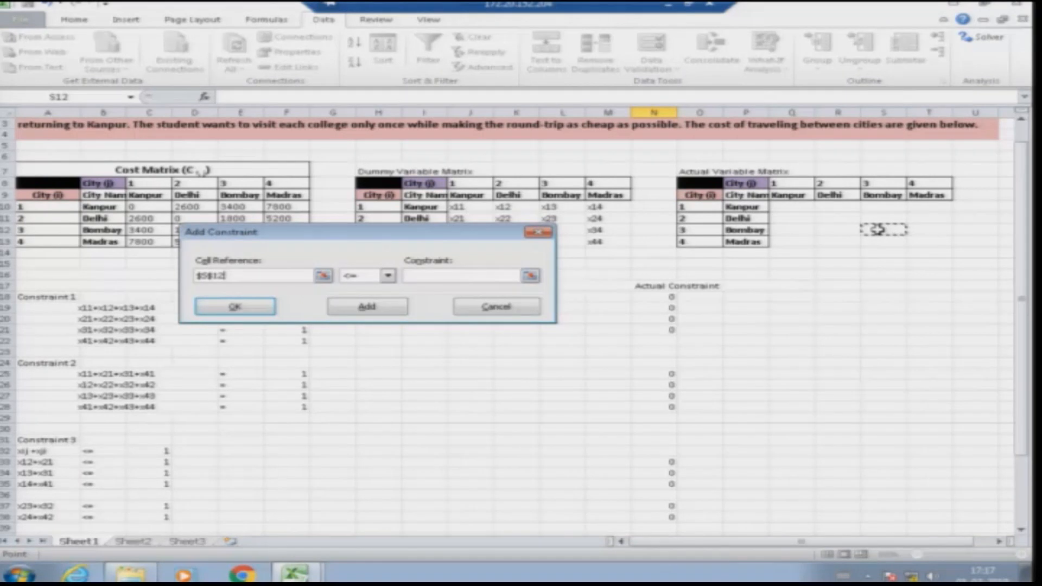
left_click(388, 276)
left_click(371, 297)
left_click(422, 280)
type("0")
left_click(389, 307)
- Add the Solver constraint $T$13 = 0 and finish adding constraints
left_click(929, 241)
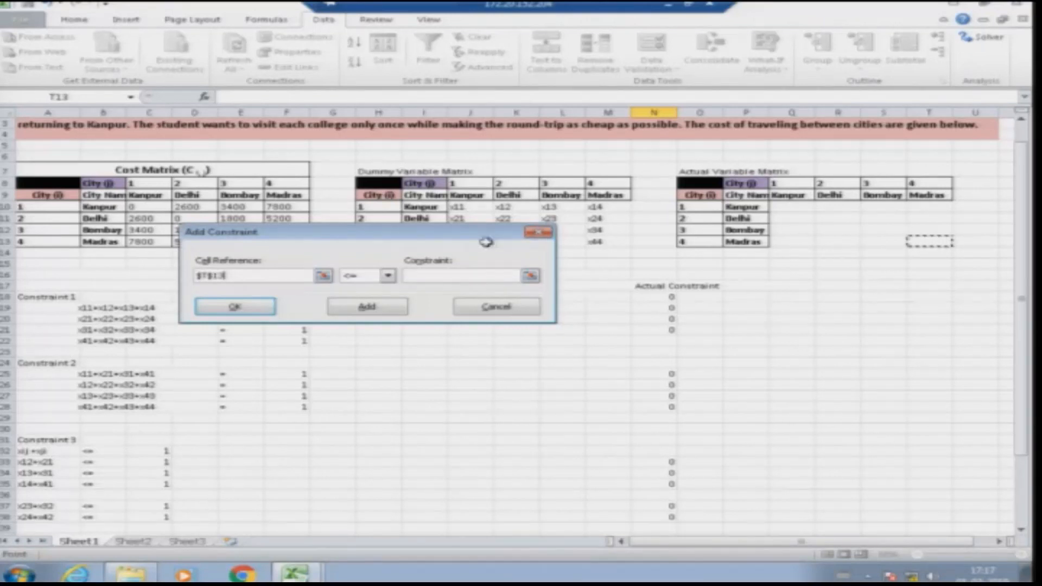
left_click(387, 276)
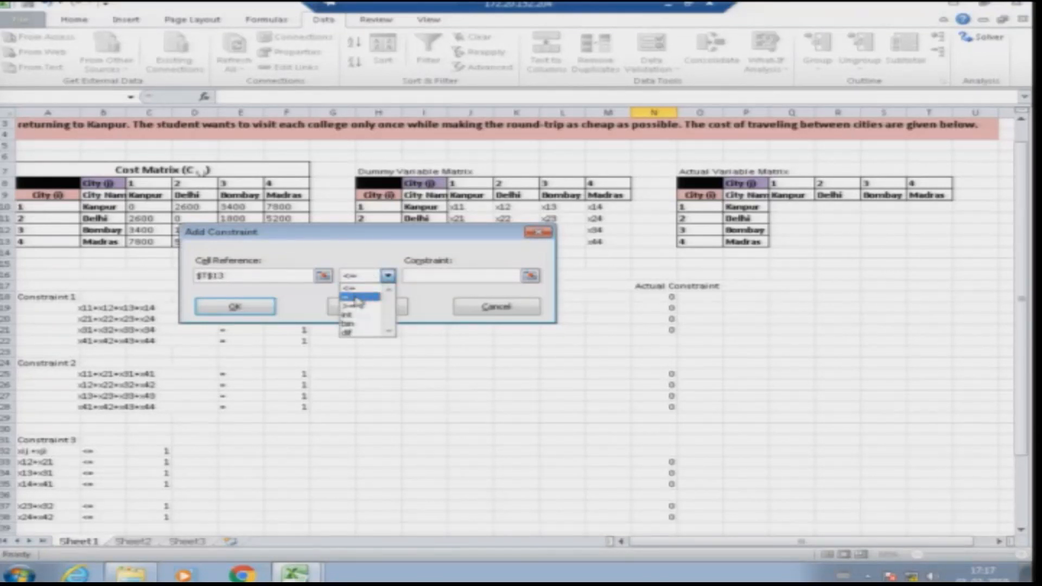
left_click(356, 298)
left_click(415, 277)
type("0")
left_click(390, 307)
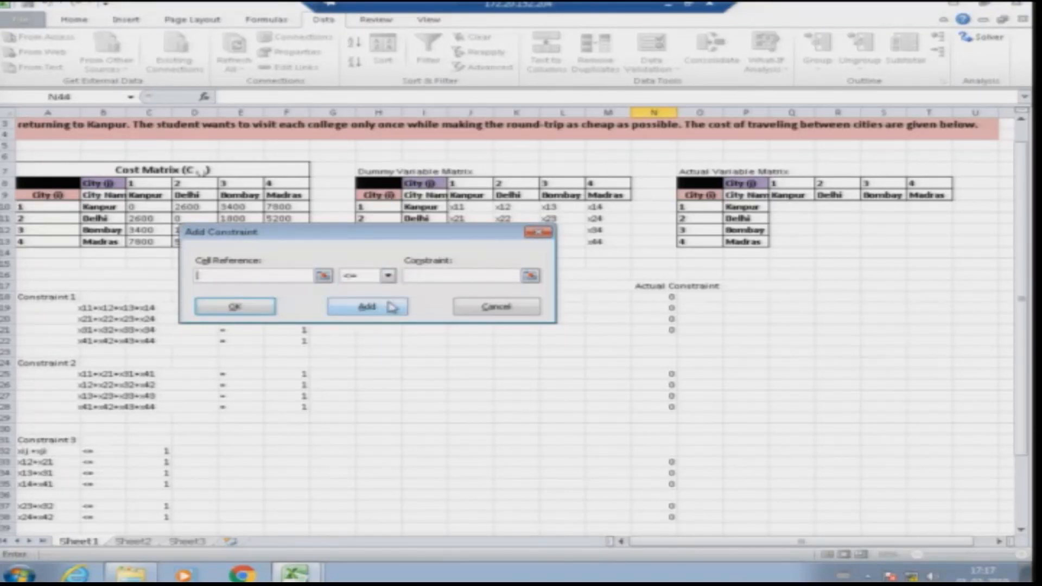
left_click(495, 307)
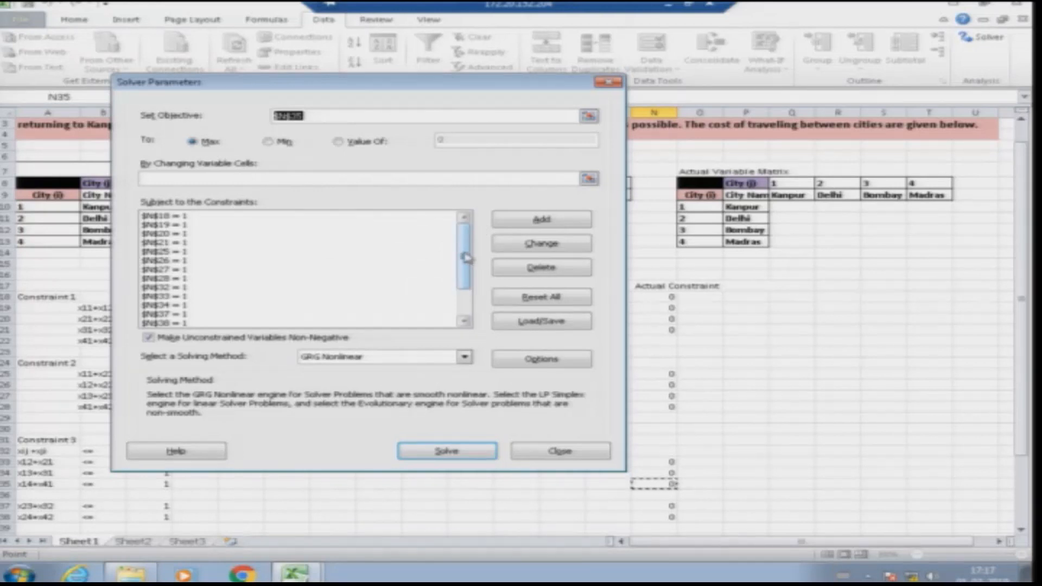
- Review the list of Solver constraints down to its end and close the Solver parameters
left_click_drag(466, 257, 465, 299)
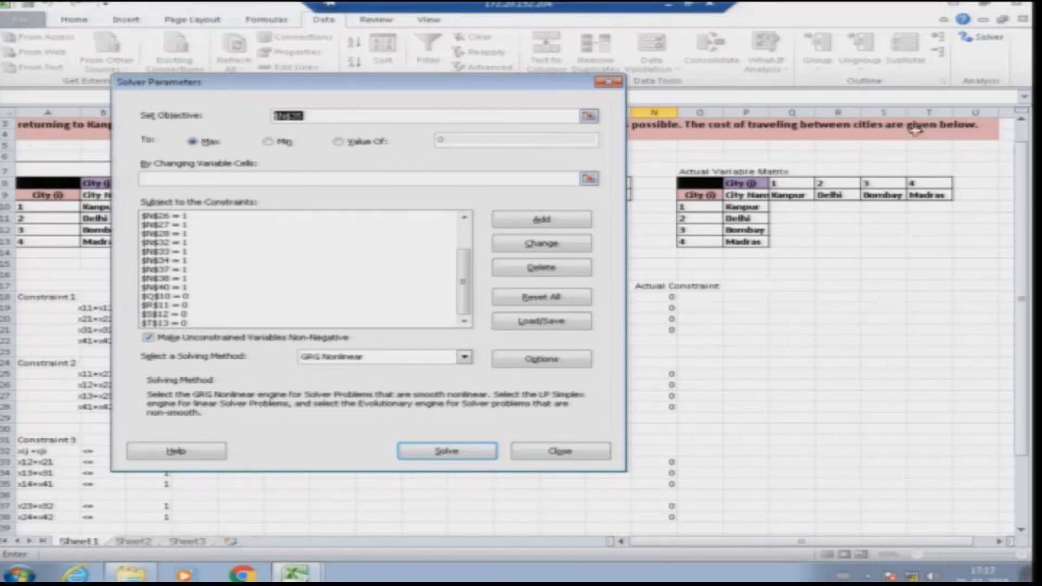
left_click(4, 242)
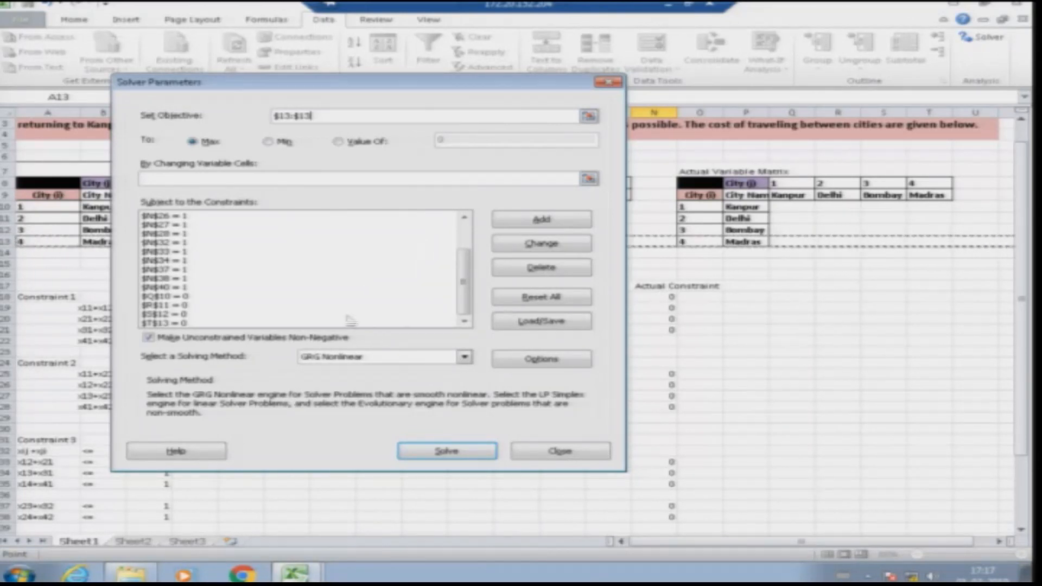
left_click(170, 269)
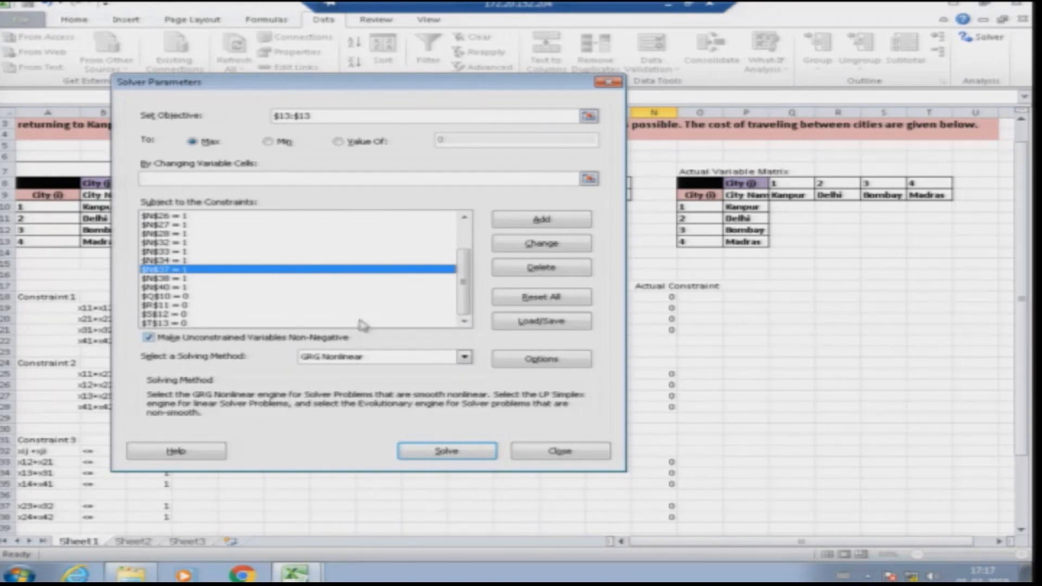
mouse_move(466, 298)
left_mouse_down()
mouse_move(465, 270)
mouse_move(465, 289)
left_mouse_up()
left_click(543, 453)
- Enter the label "Objective Function" in cell M42, below the actual constraints
scroll(523, 402, "down", 5)
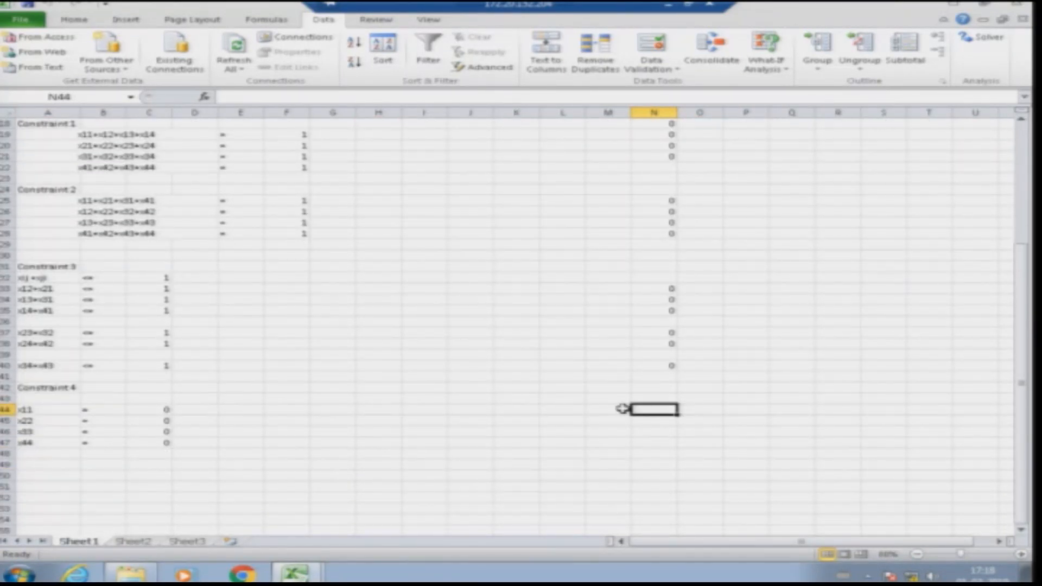
left_click(605, 386)
type("0")
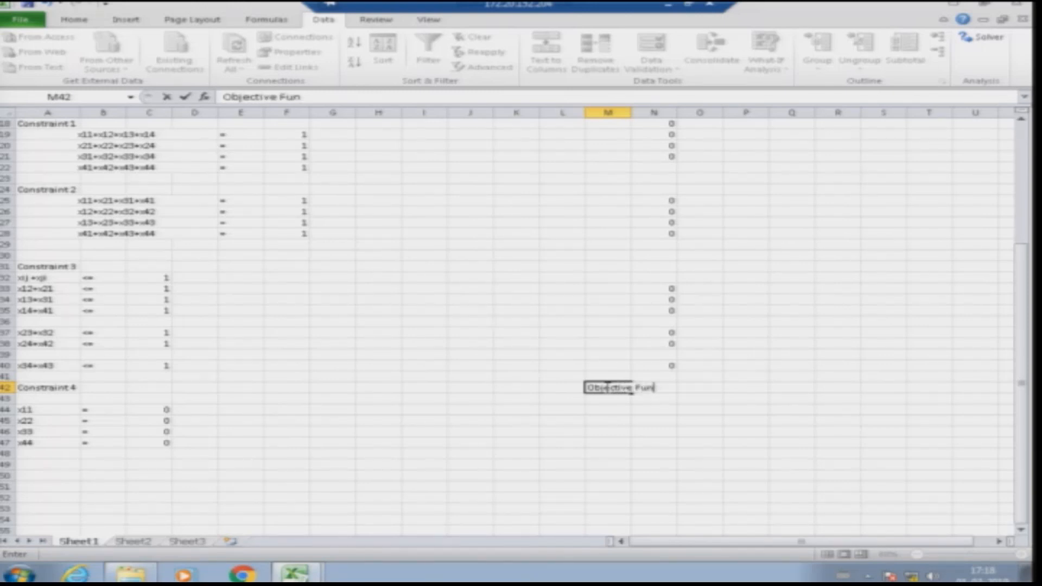
key("Return")
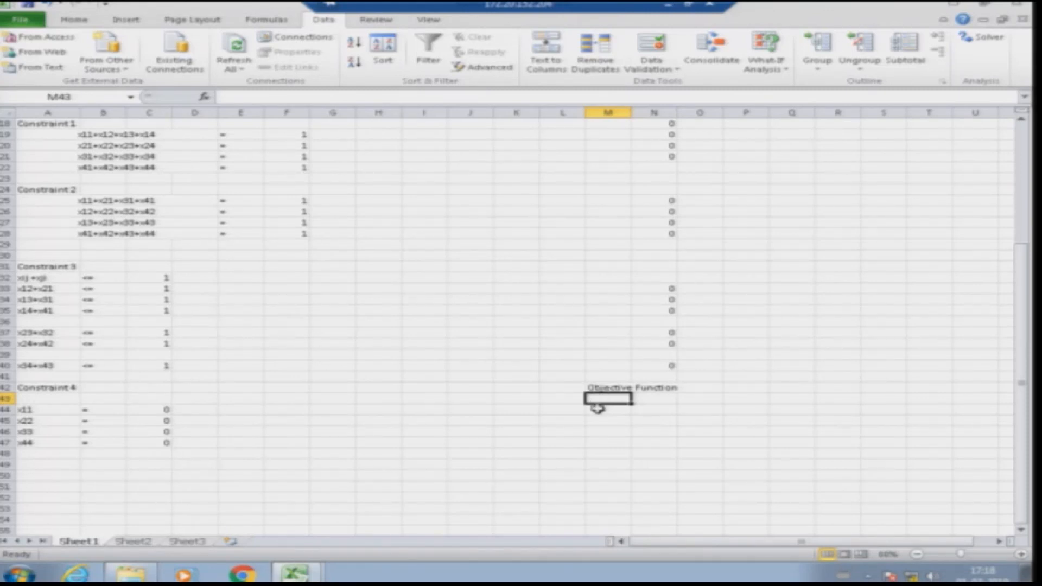
- Start the objective formula in M43 with the Kanpur row's first two cost-times-variable products, =C10*Q10+D10*R10+
scroll(600, 407, "up", 2)
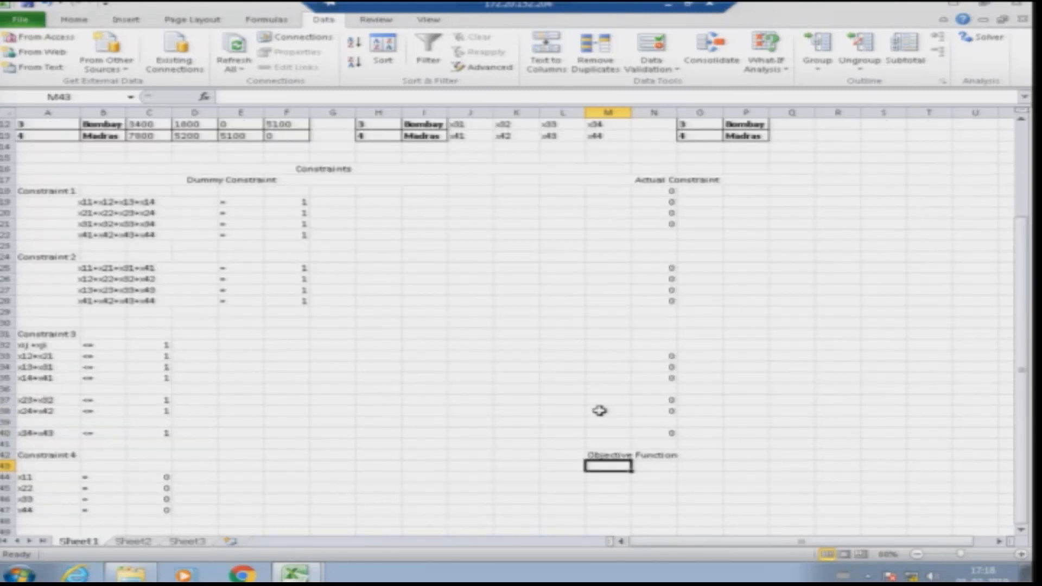
scroll(600, 411, "up", 1)
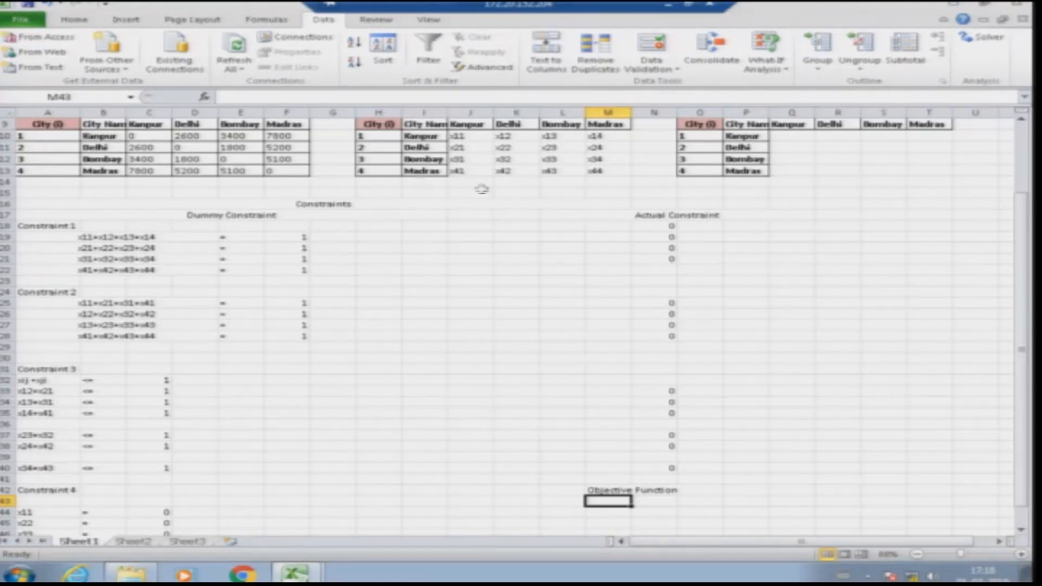
scroll(798, 142, "up", 1)
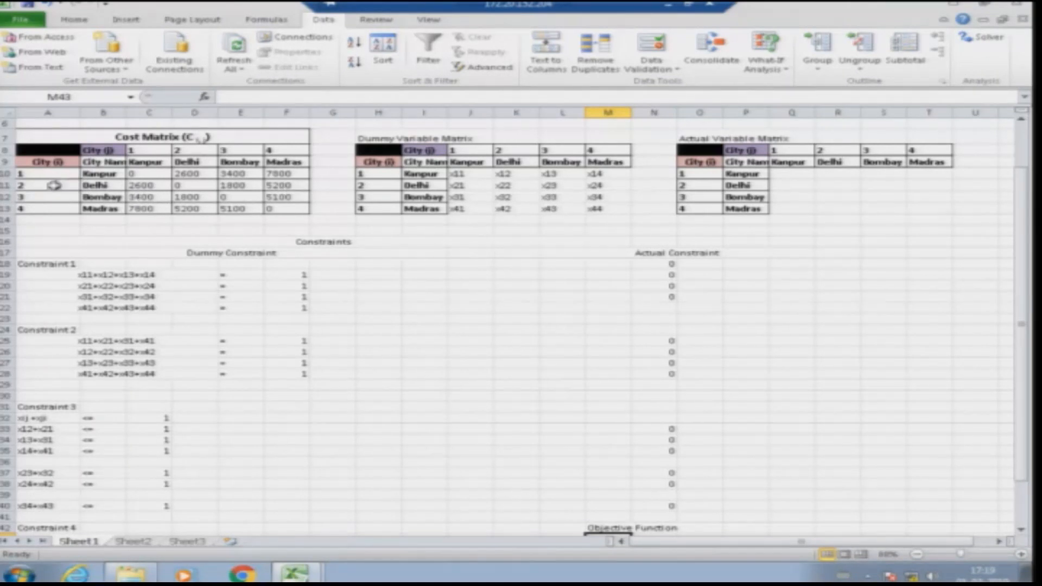
left_click(234, 185)
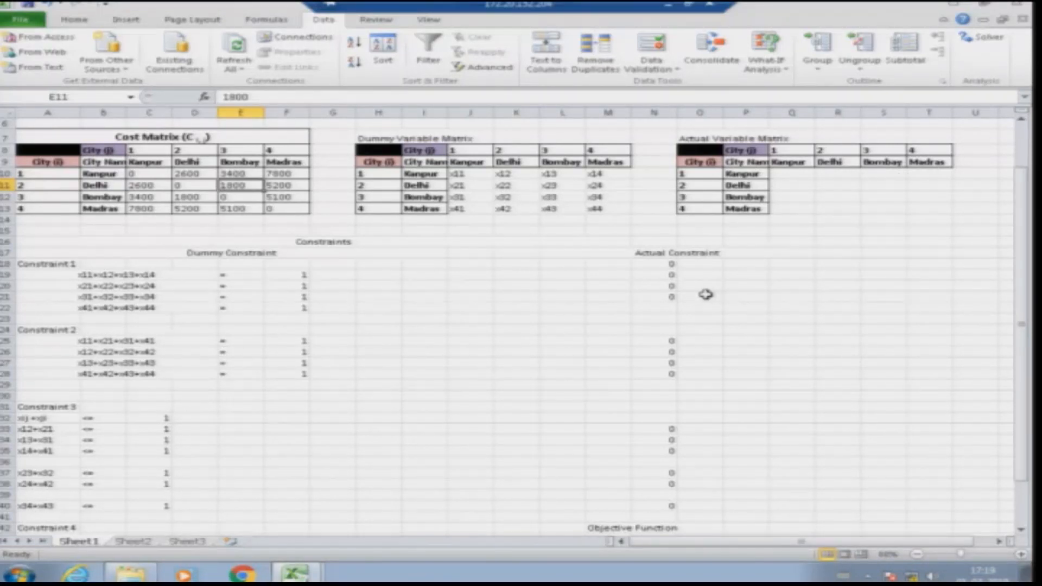
scroll(770, 319, "down", 1)
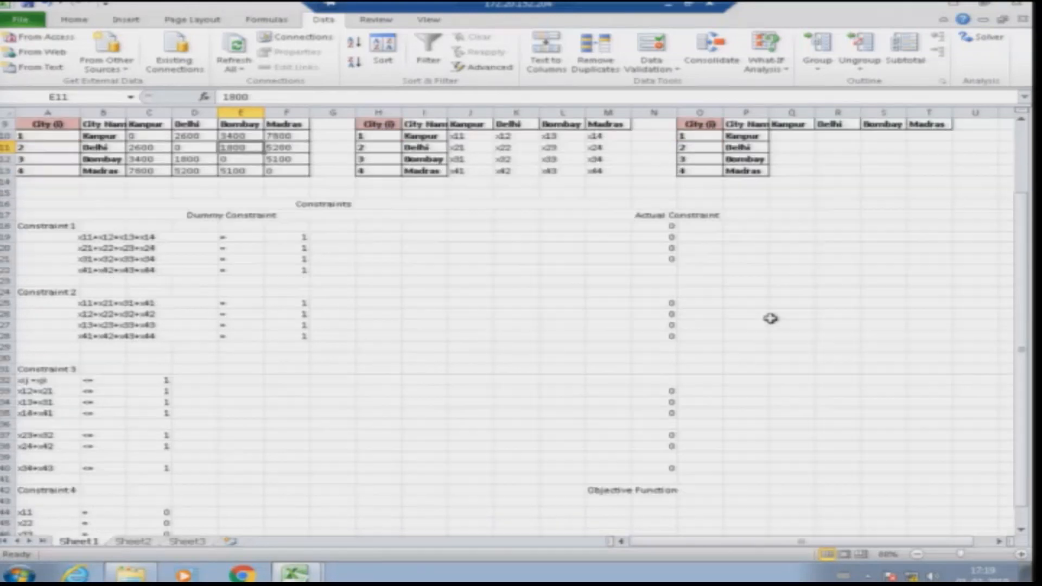
scroll(882, 459, "up", 1, "ctrl")
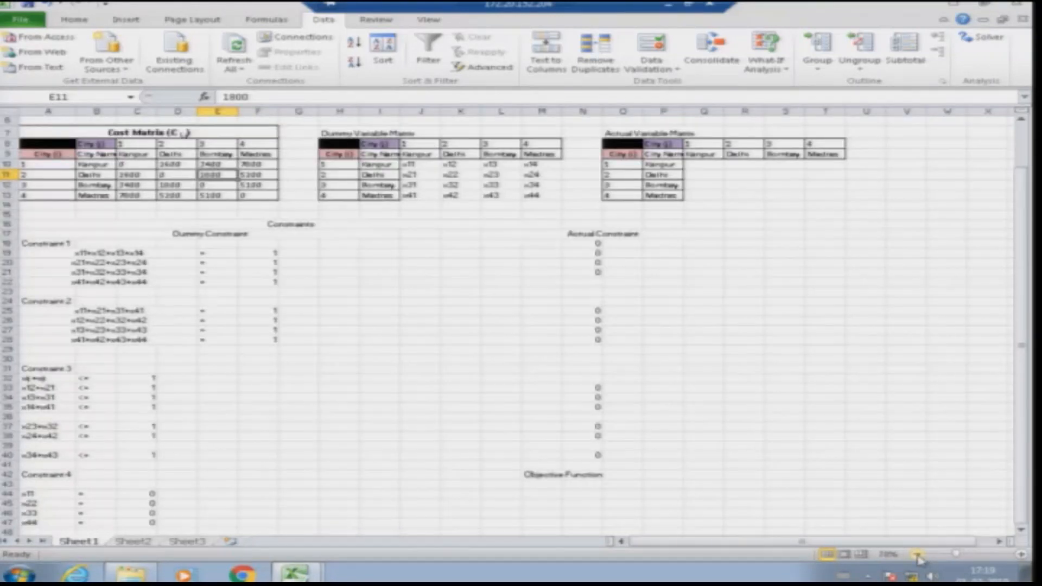
left_click(551, 485)
type("=")
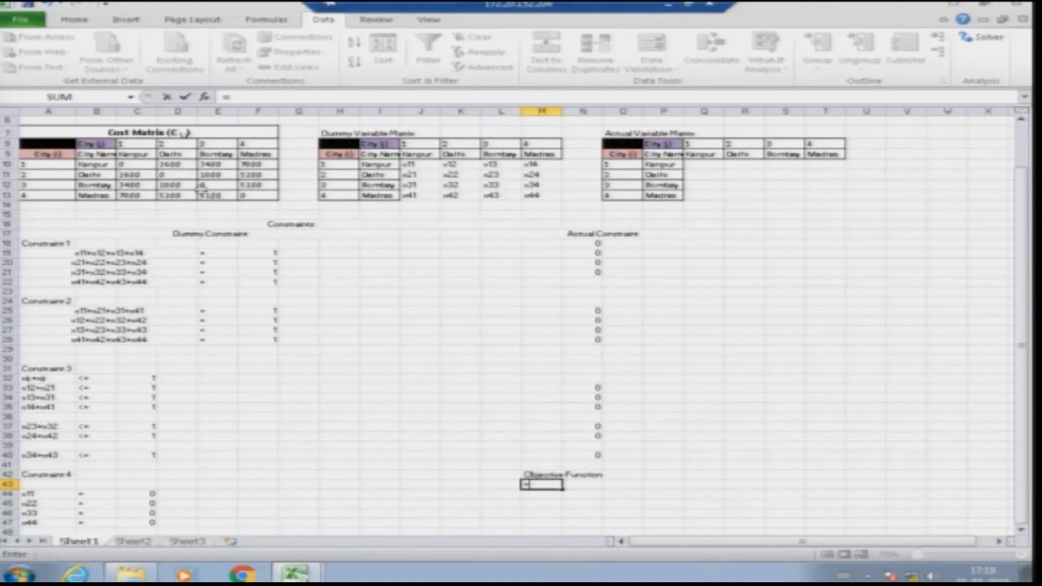
left_click(128, 165)
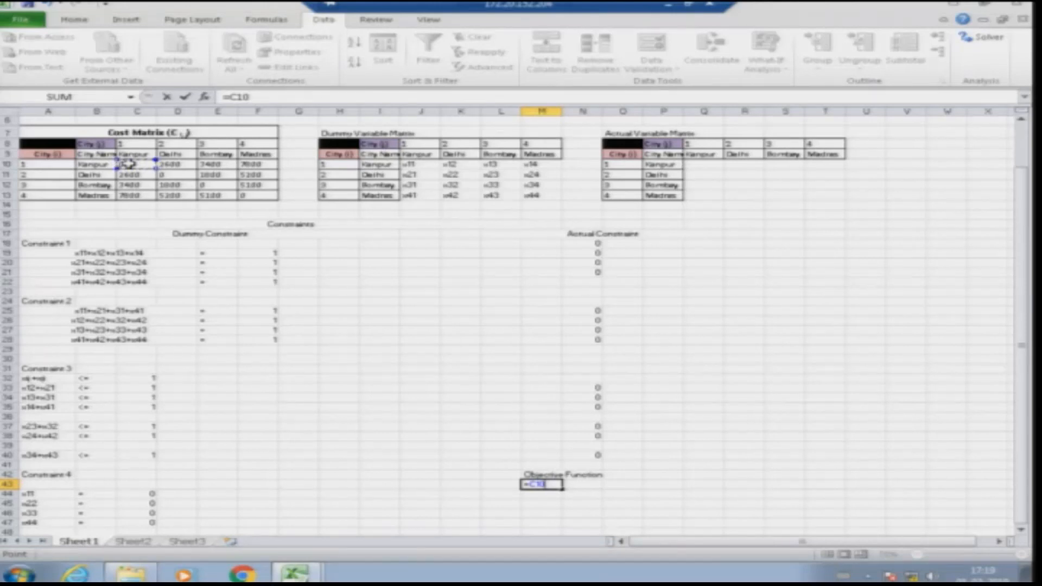
type("*")
left_click(709, 164)
type("+")
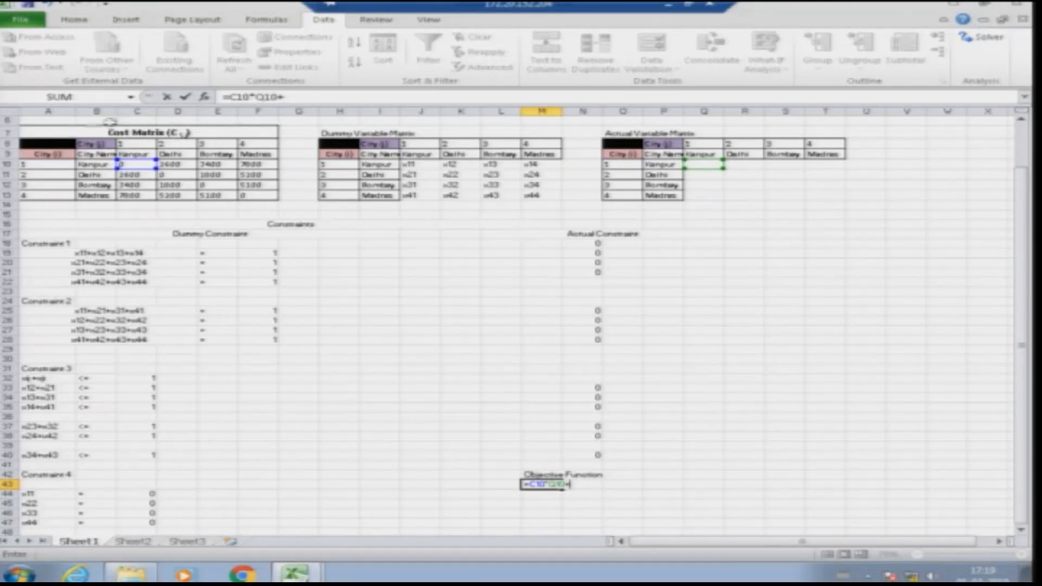
left_click(168, 165)
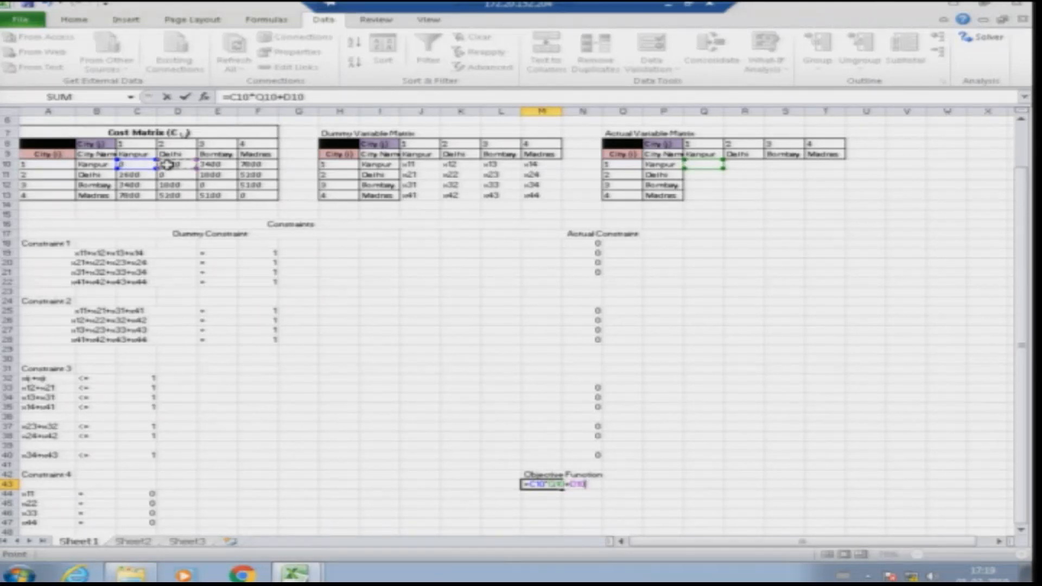
type("*")
left_click(726, 165)
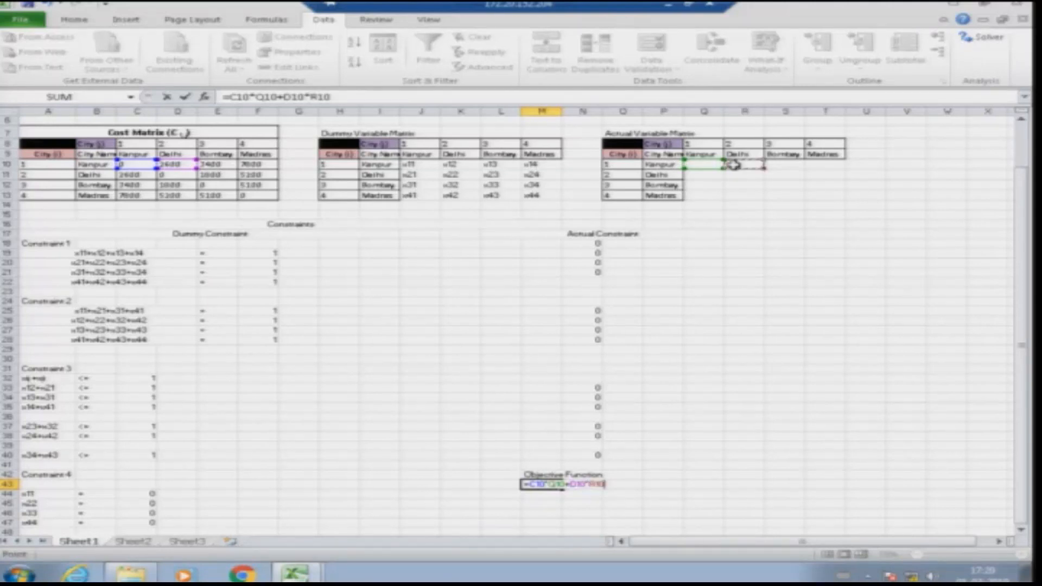
type("+")
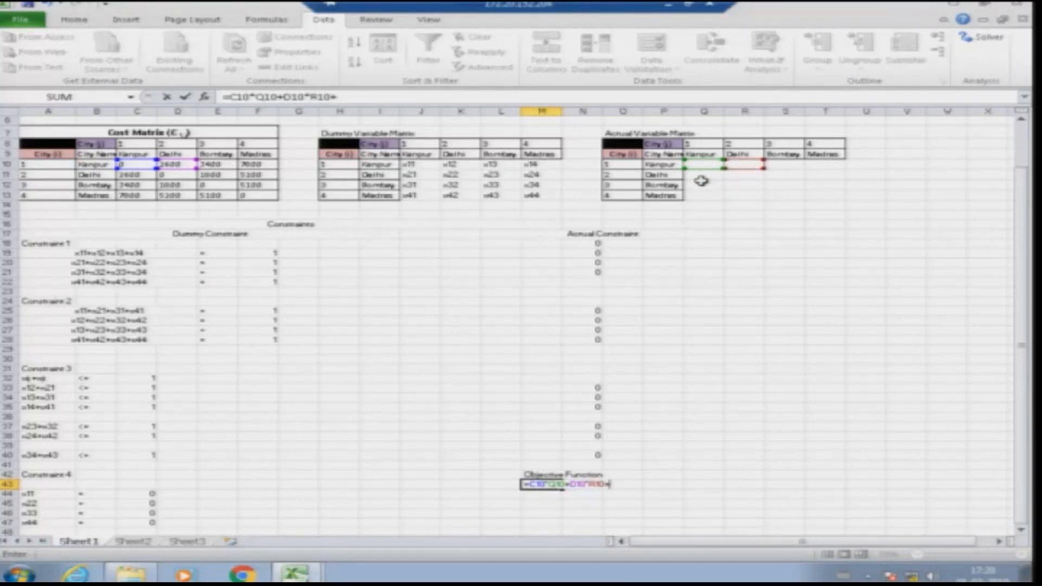
- Extend the objective formula with the Kanpur row's Bombay and Madras terms, E10*S10+F10*T10+
left_click(214, 165)
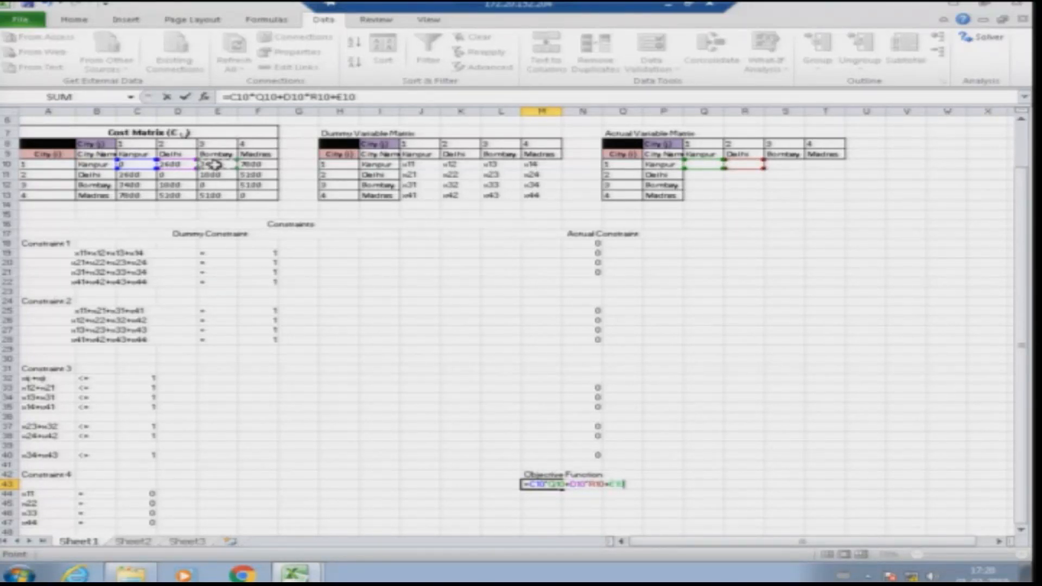
type("*")
left_click(778, 164)
type("+")
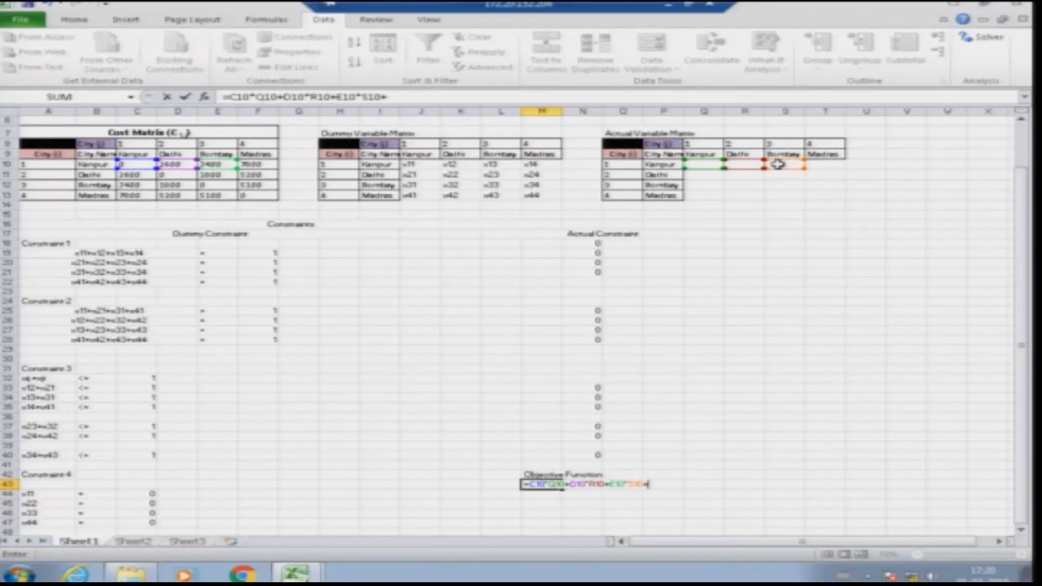
left_click(250, 165)
type("*")
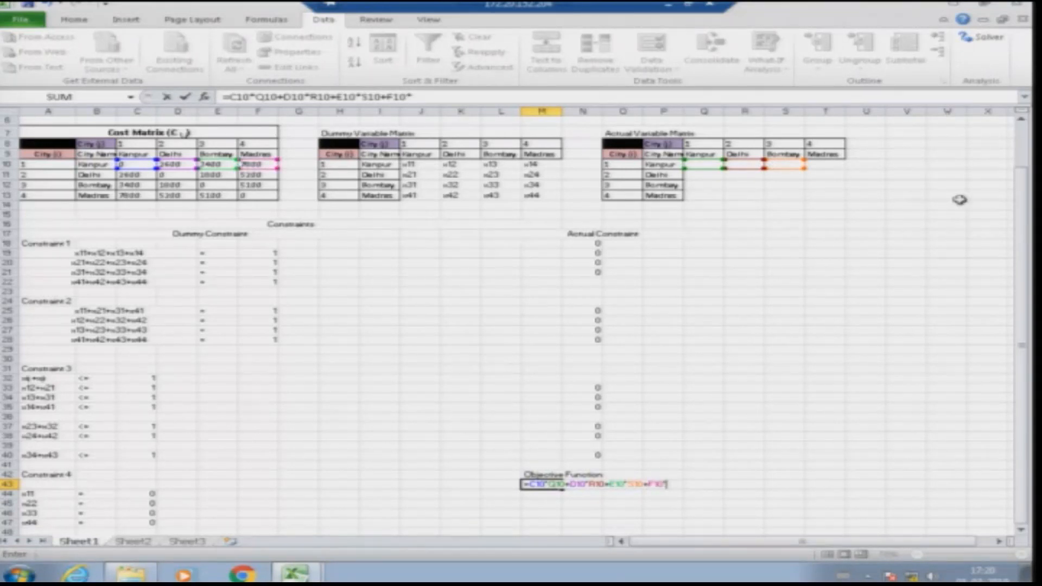
left_click(824, 165)
type("+")
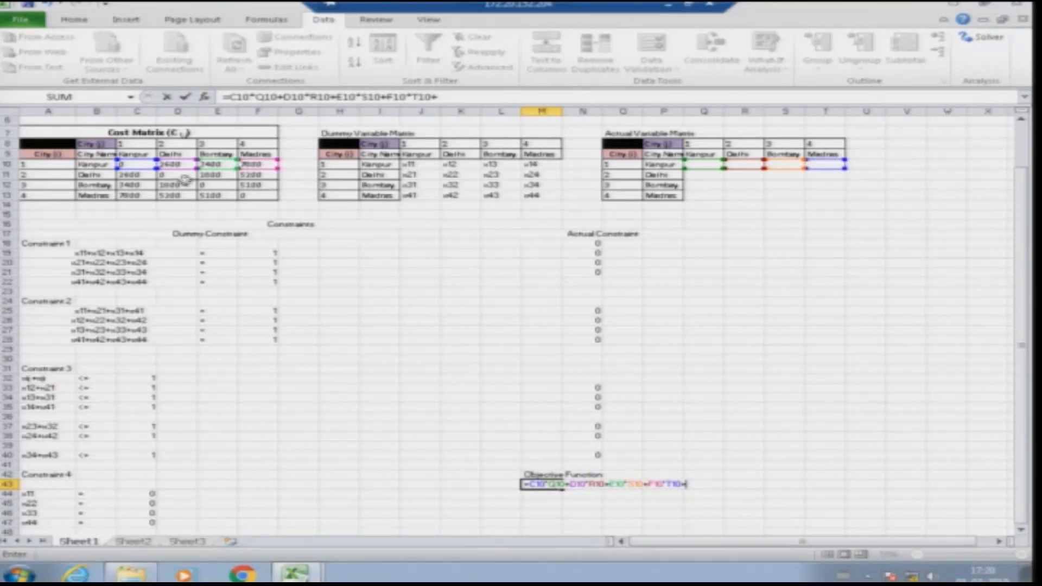
- Extend the objective formula with the Delhi row's Kanpur and Delhi terms, C11*Q11+D11*R11+
left_click(126, 174)
type("*")
left_click(696, 175)
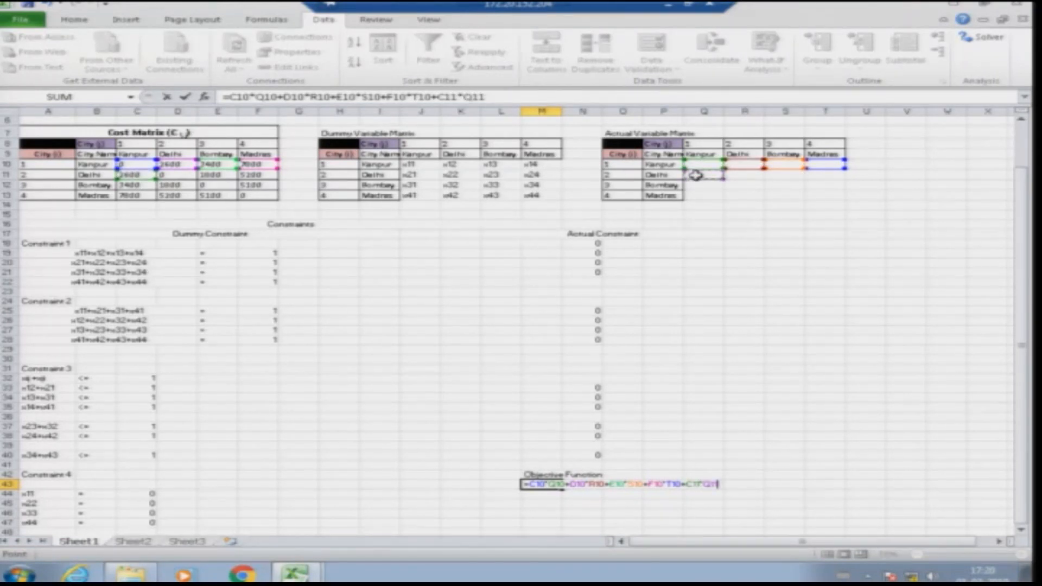
type("+")
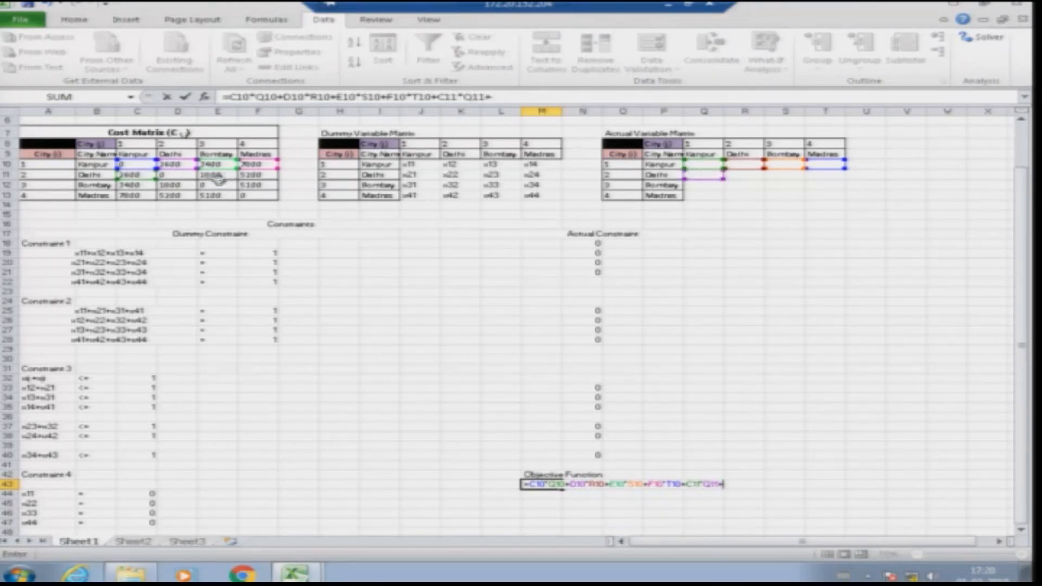
left_click(178, 174)
type("*")
left_click(742, 175)
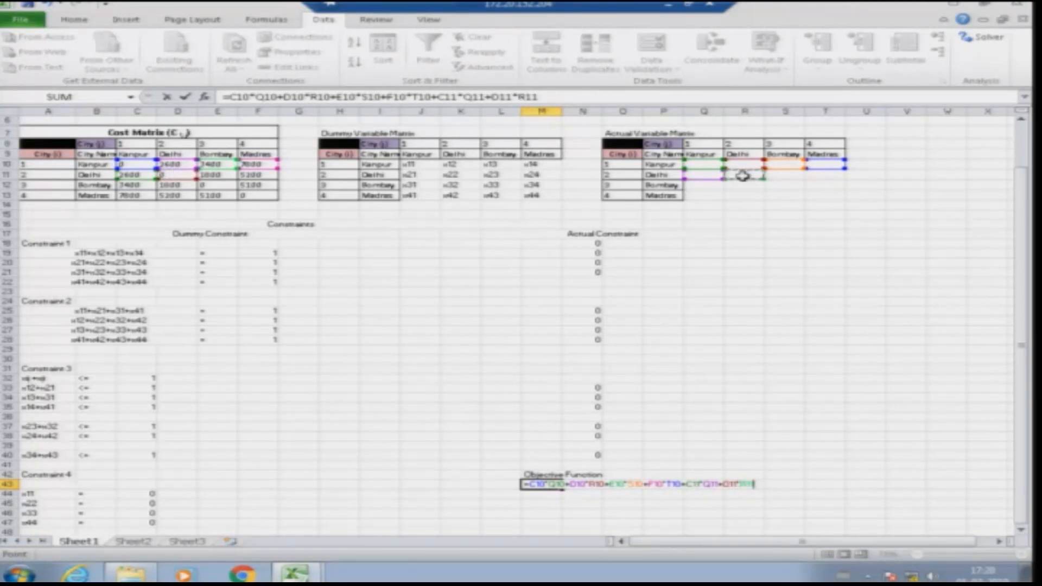
type("+")
- Extend the objective formula with the Delhi row's Bombay and Madras terms, E11*S11+F11*T11
left_click(231, 175)
type("*")
left_click(785, 174)
type("+")
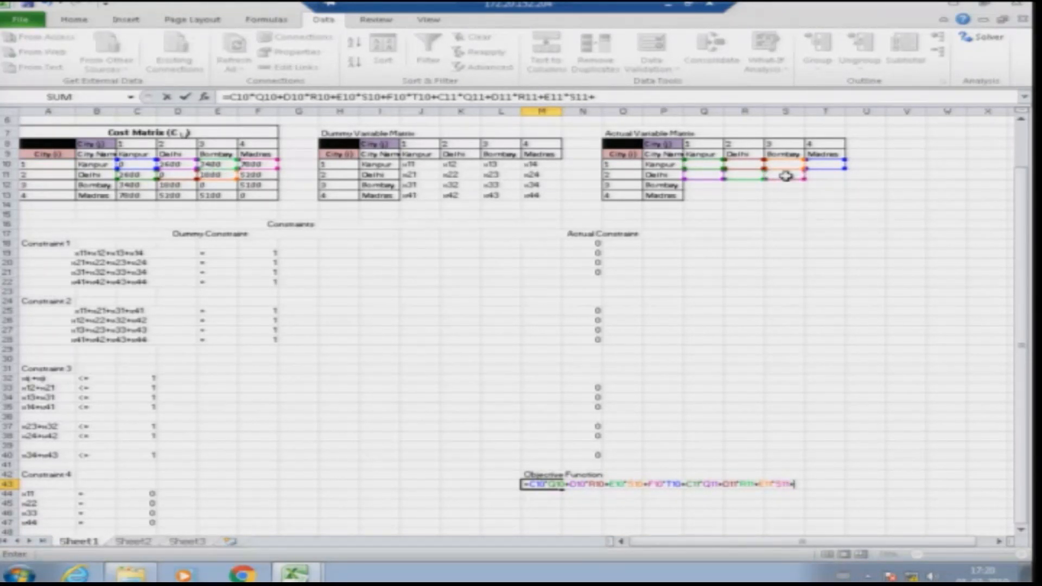
left_click(264, 176)
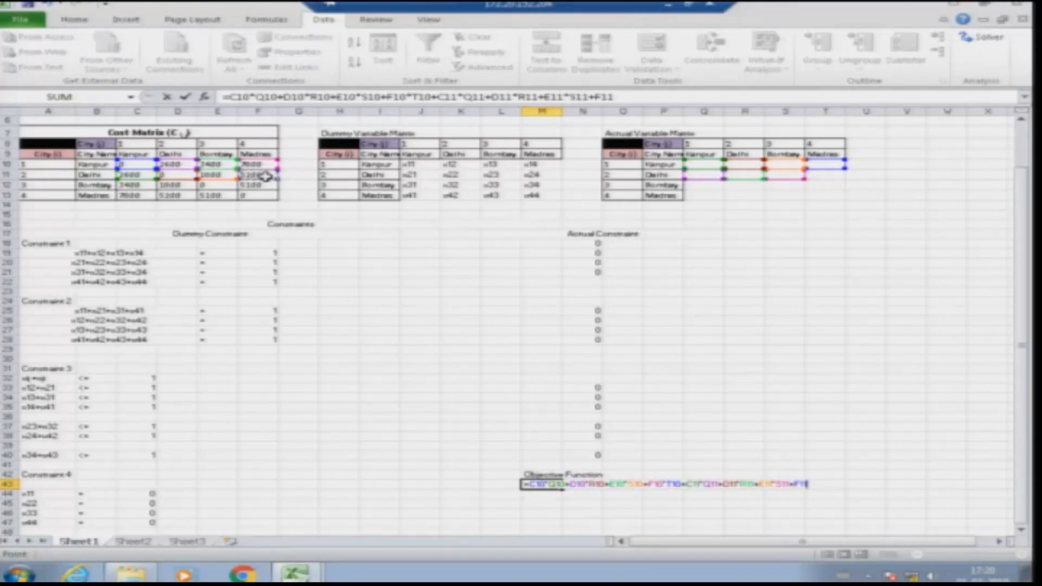
type("*")
left_click(825, 175)
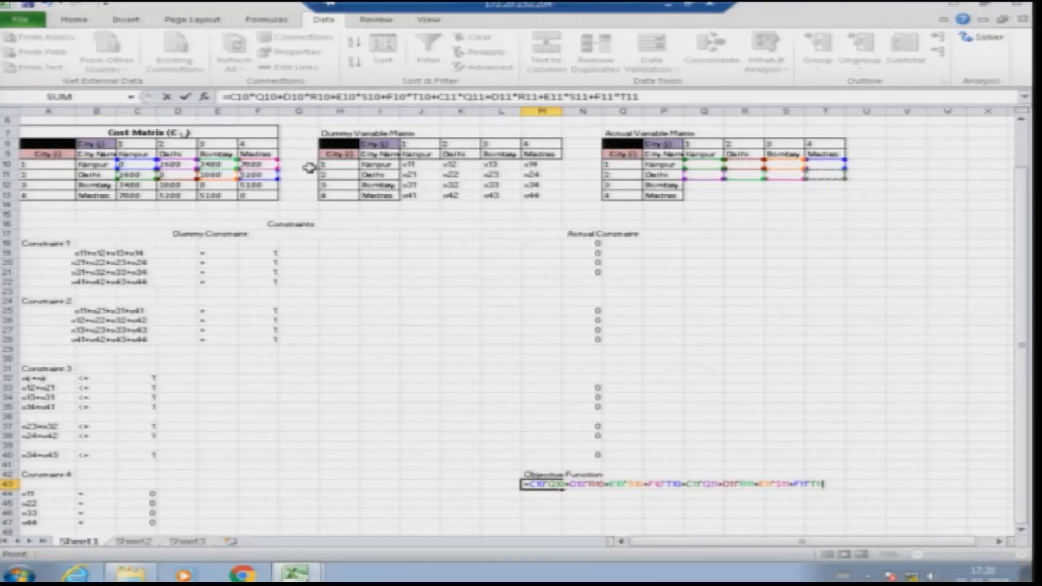
- Extend the objective formula with the Bombay row's Kanpur and Delhi terms, +C12*Q12+D12*R12
type("+")
left_click(134, 185)
type("*")
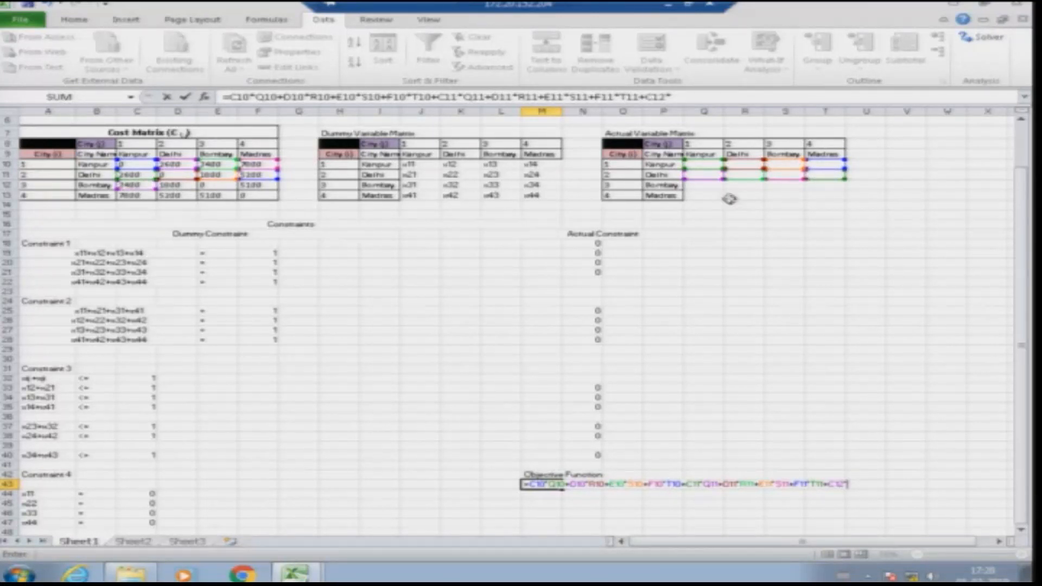
left_click(700, 185)
type("+")
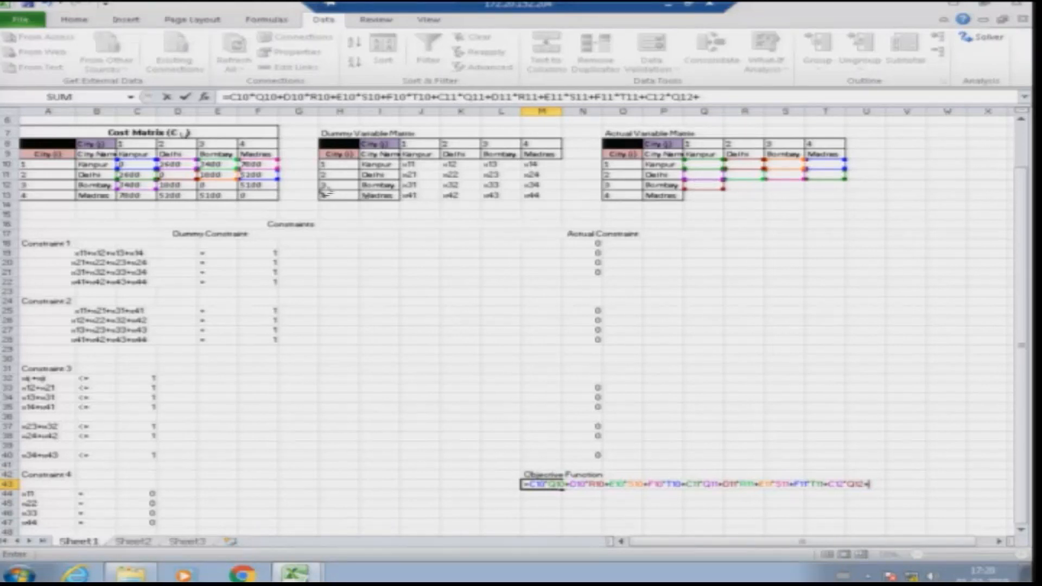
left_click(176, 186)
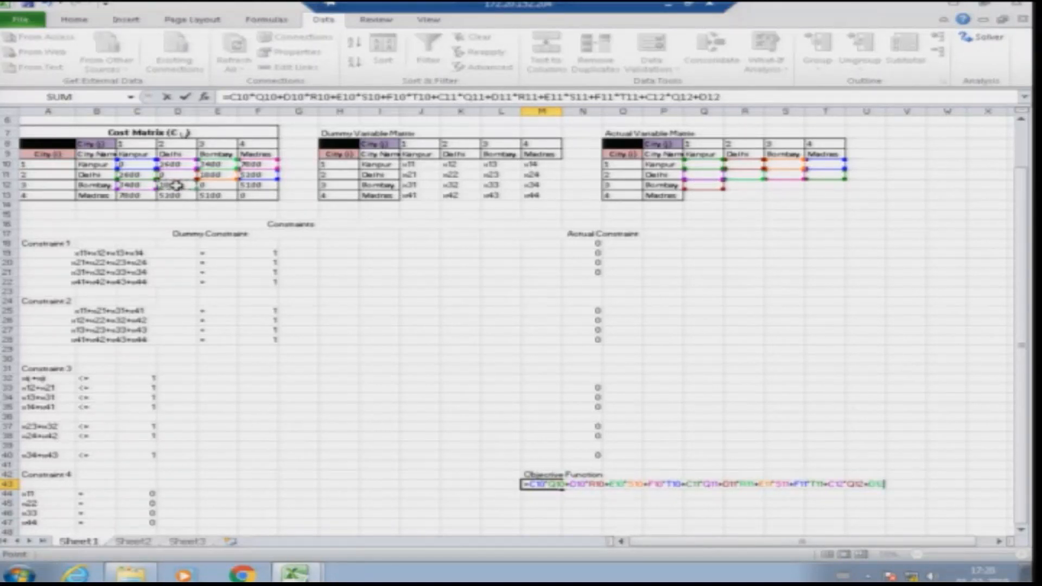
type("*")
left_click(742, 186)
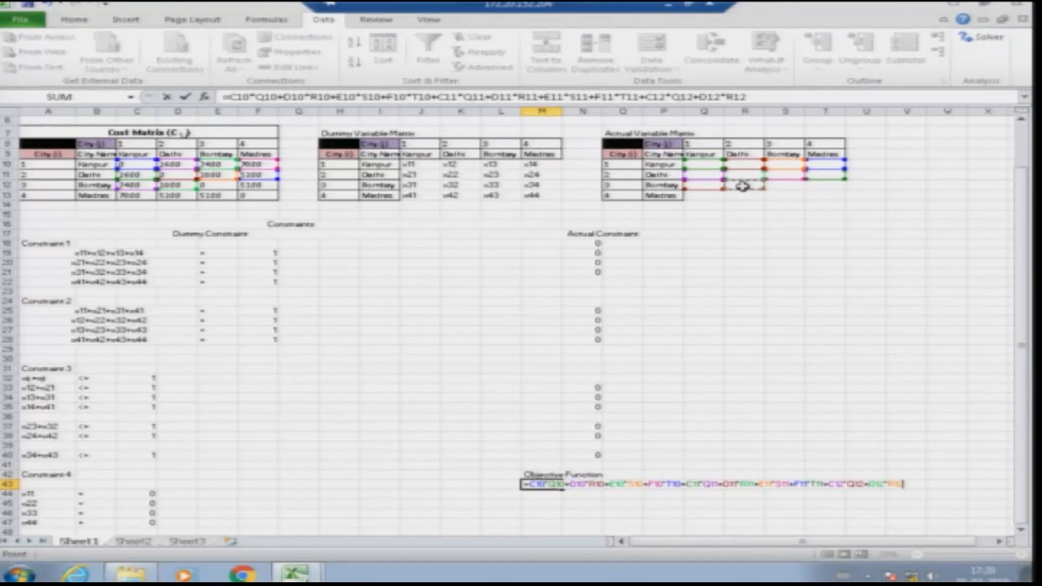
- Extend the objective formula with the Bombay row's Bombay and Madras terms, +E12*S12+F12*T12
type("+")
left_click(220, 186)
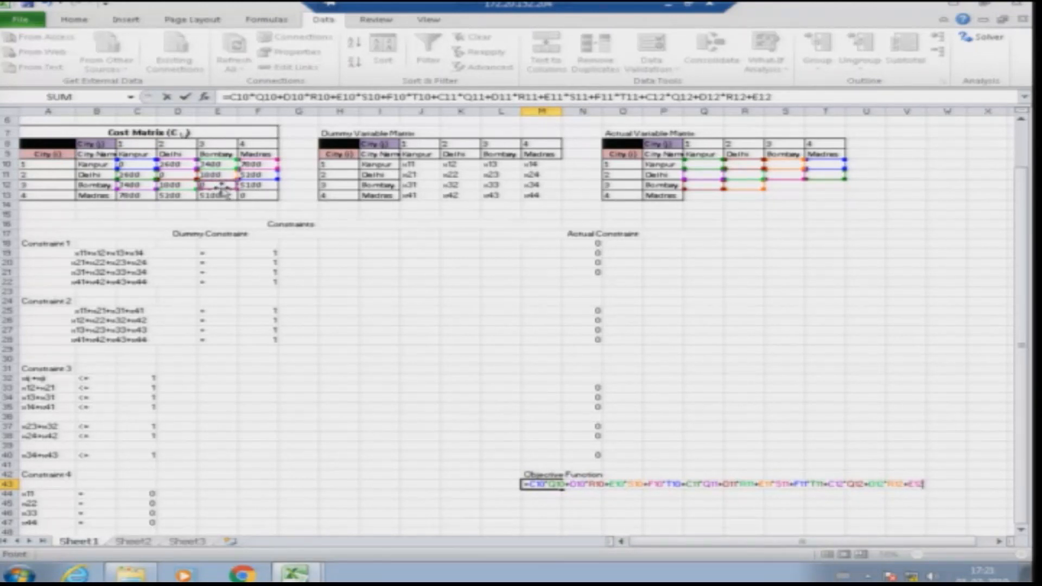
type("*")
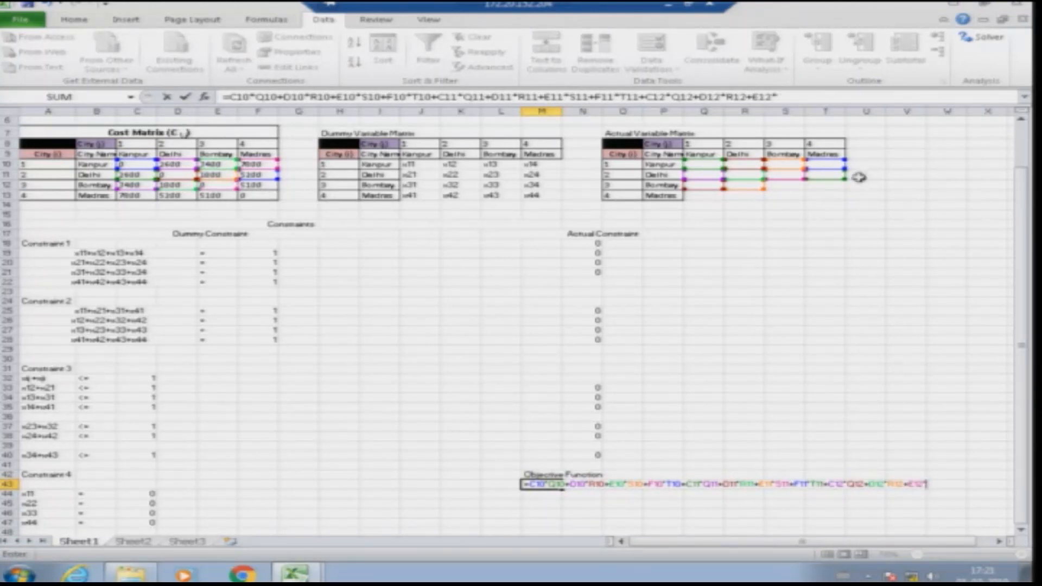
left_click(784, 186)
type("+")
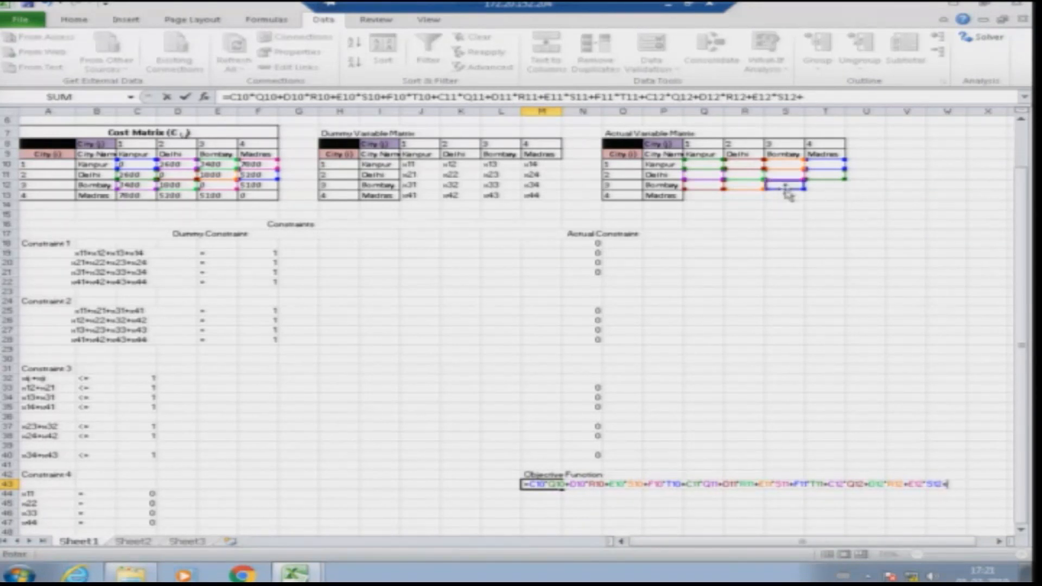
left_click(260, 186)
type("*")
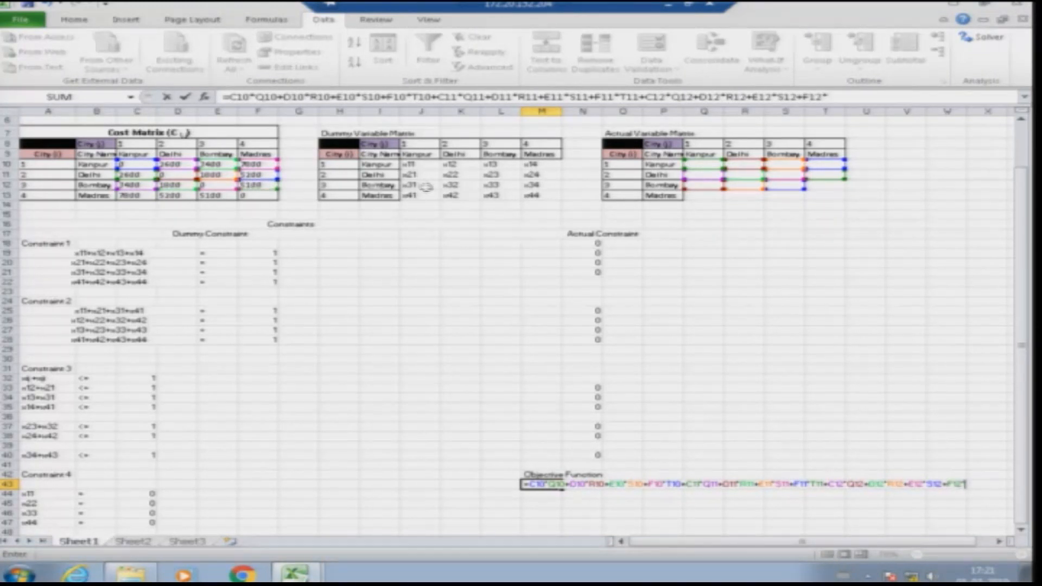
left_click(822, 185)
- Extend the objective formula with the Madras row's Kanpur and Delhi terms, +C13*Q13+D13*R13
type("+")
left_click(128, 196)
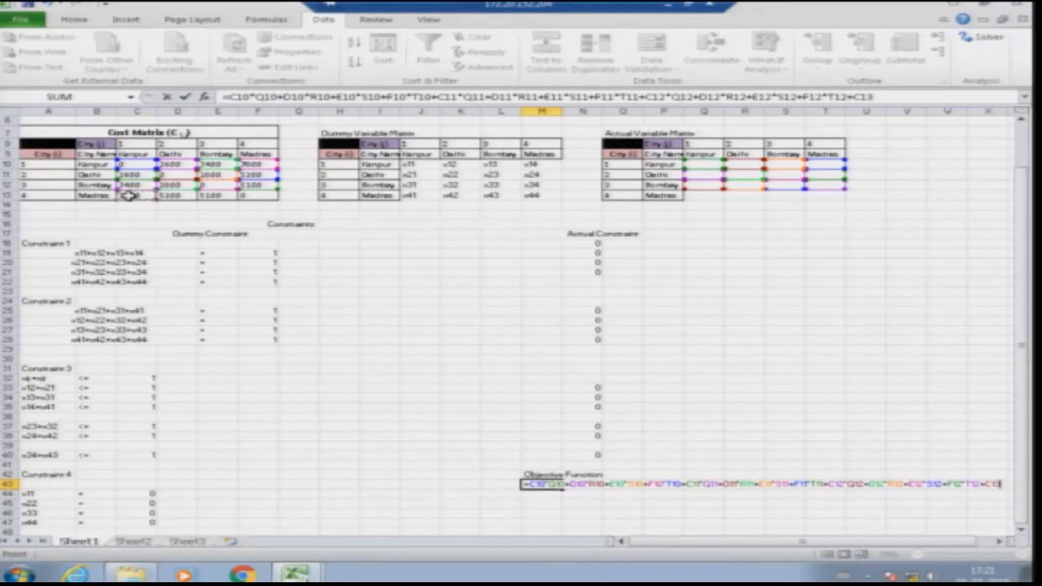
type("*")
left_click(703, 194)
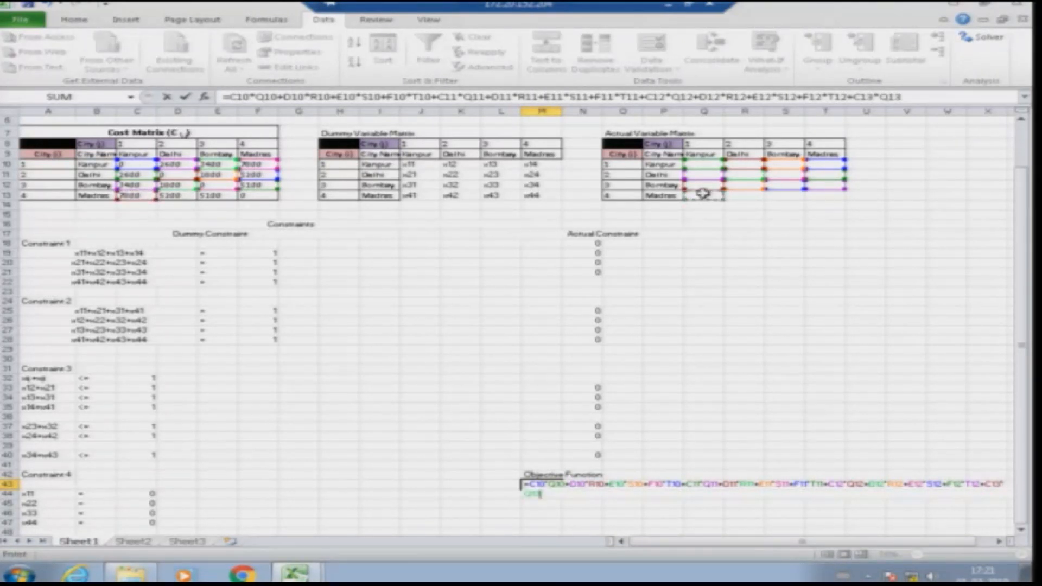
type("+")
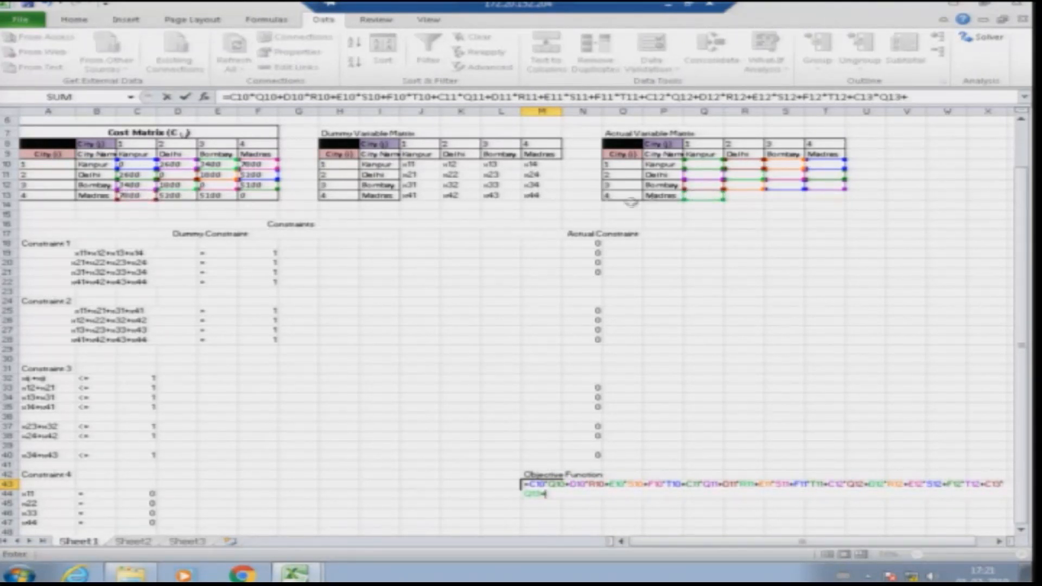
left_click(174, 197)
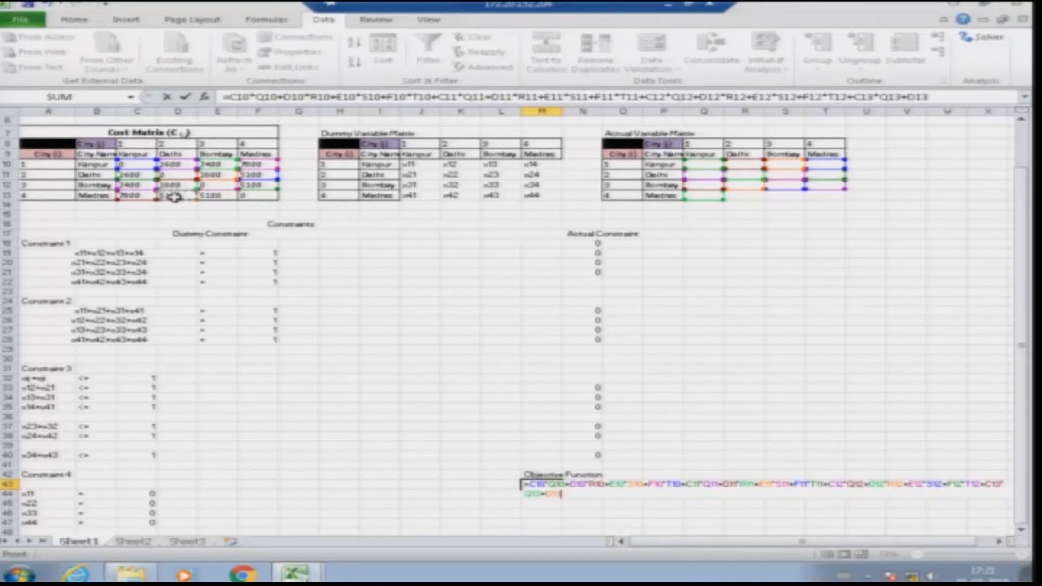
type("*")
left_click(744, 195)
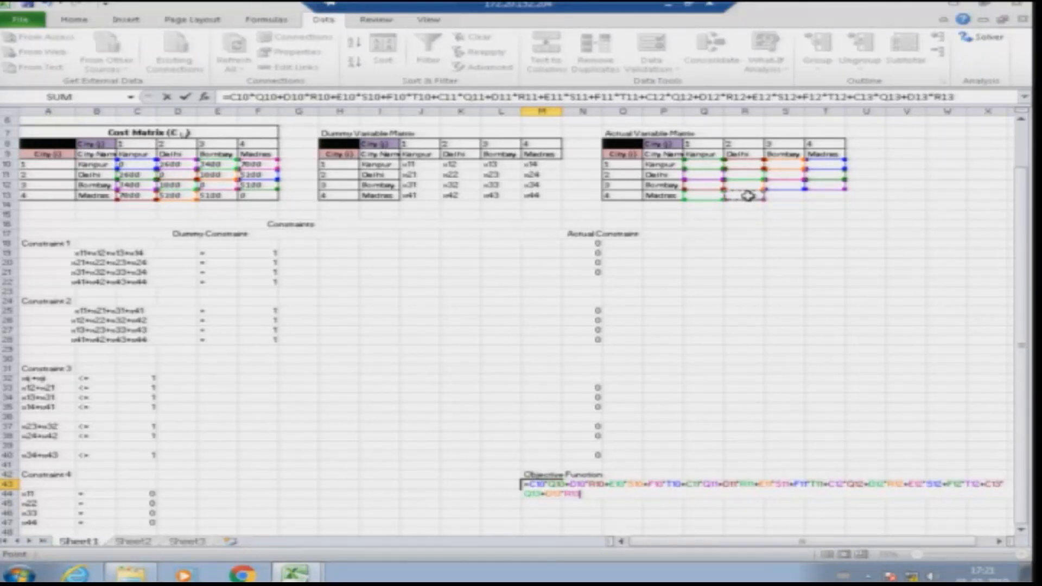
- Complete the objective formula with the Madras row's Bombay and Madras terms, +E13*S13+F13*T13, and commit it
type("+")
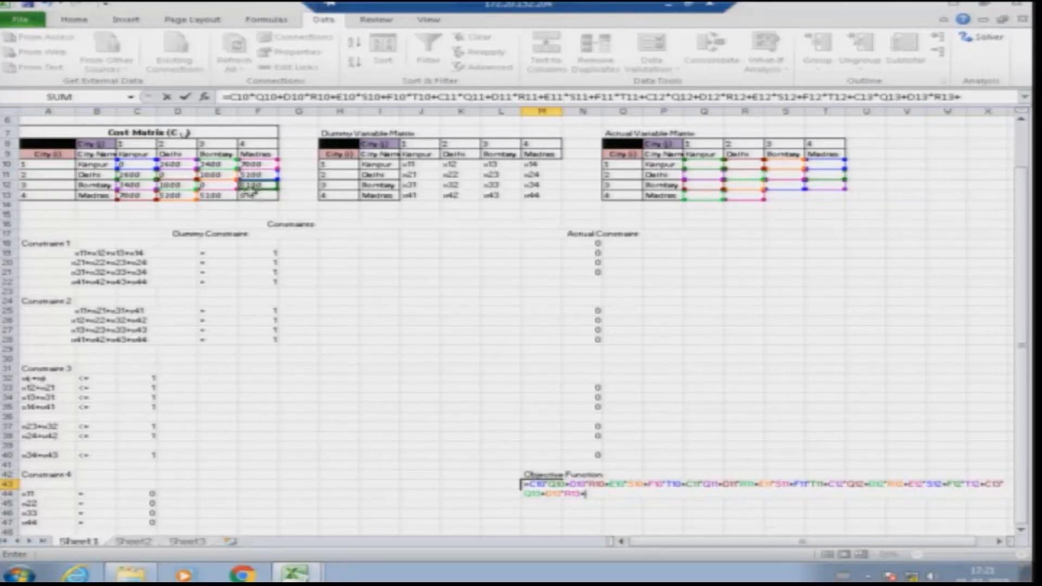
left_click(216, 195)
type("*")
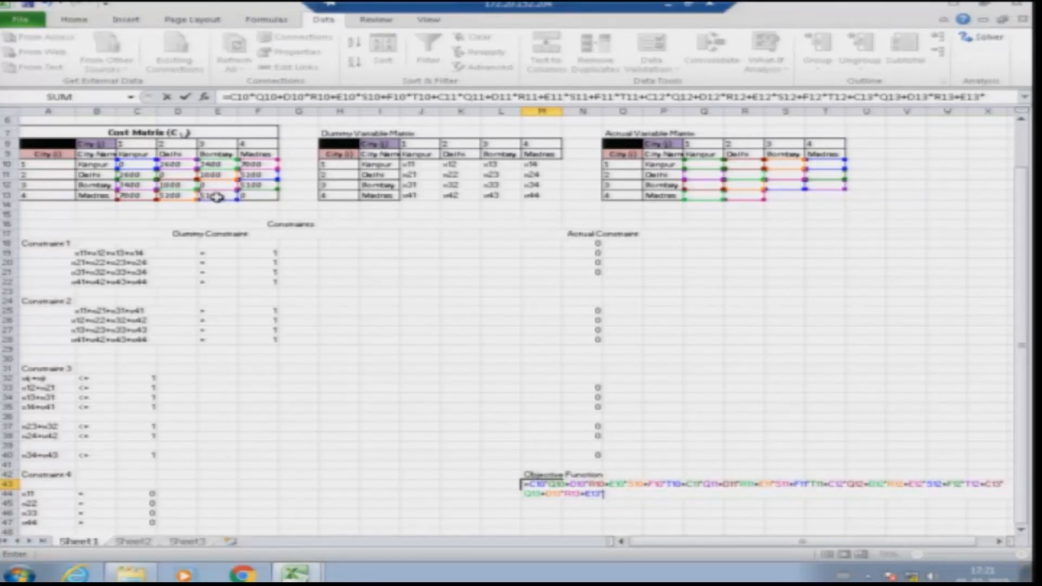
left_click(789, 196)
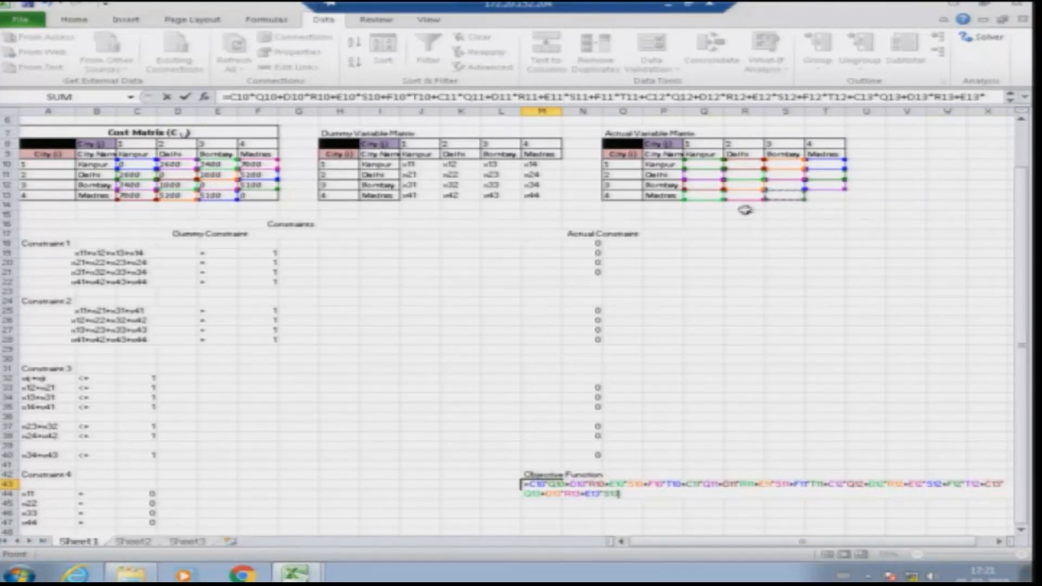
type("+")
left_click(268, 199)
type("*")
left_click(817, 196)
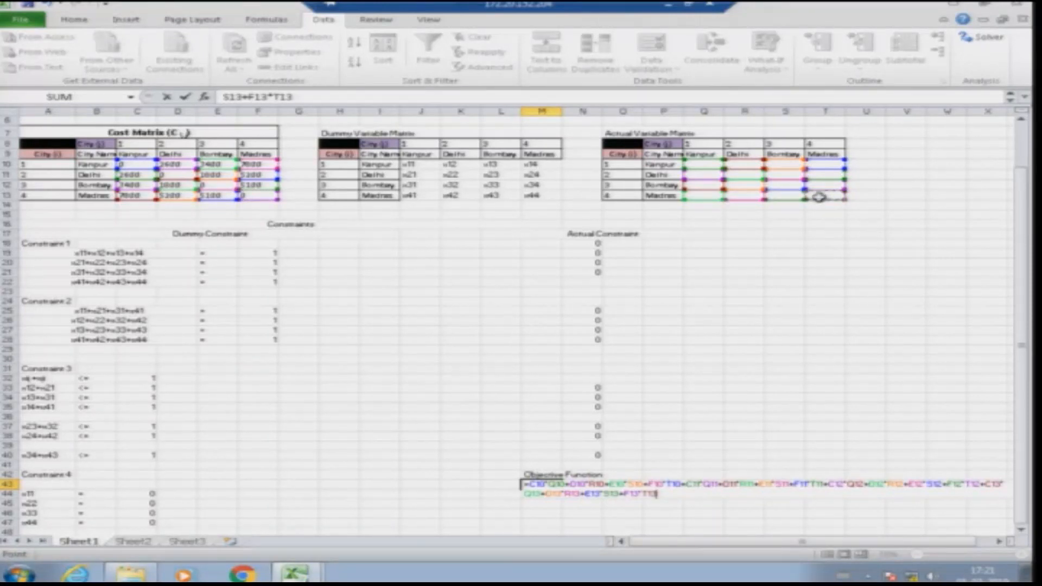
key("Return")
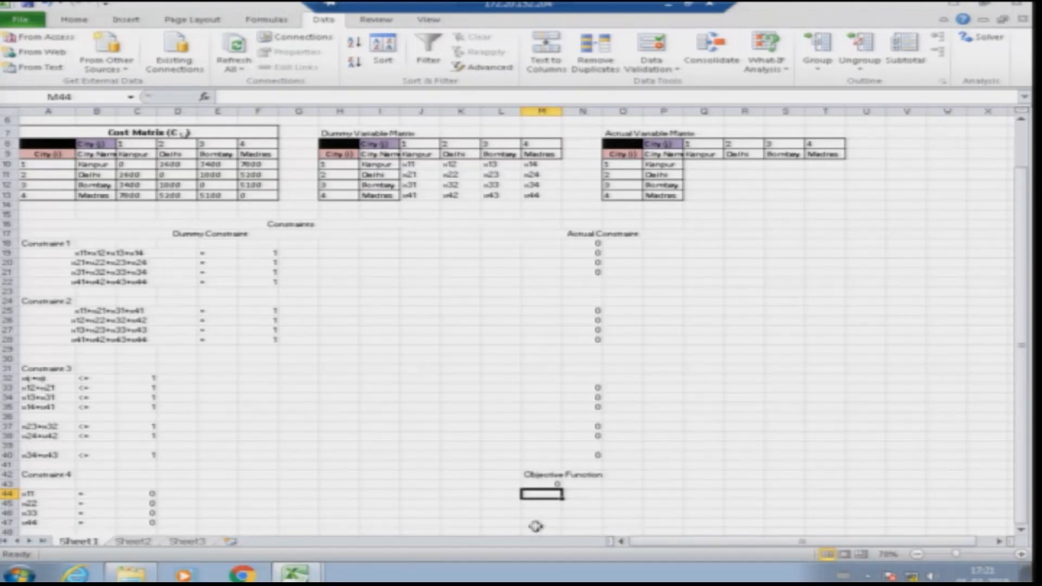
- Set the Solver objective to the total-cost cell M43 and close the Solver parameters
left_click(528, 486)
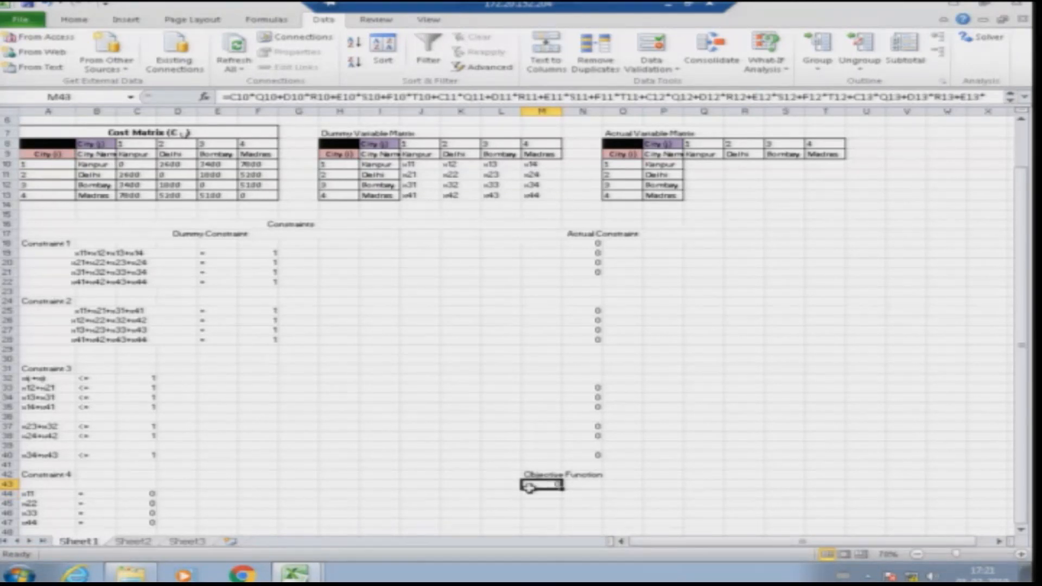
left_click(985, 44)
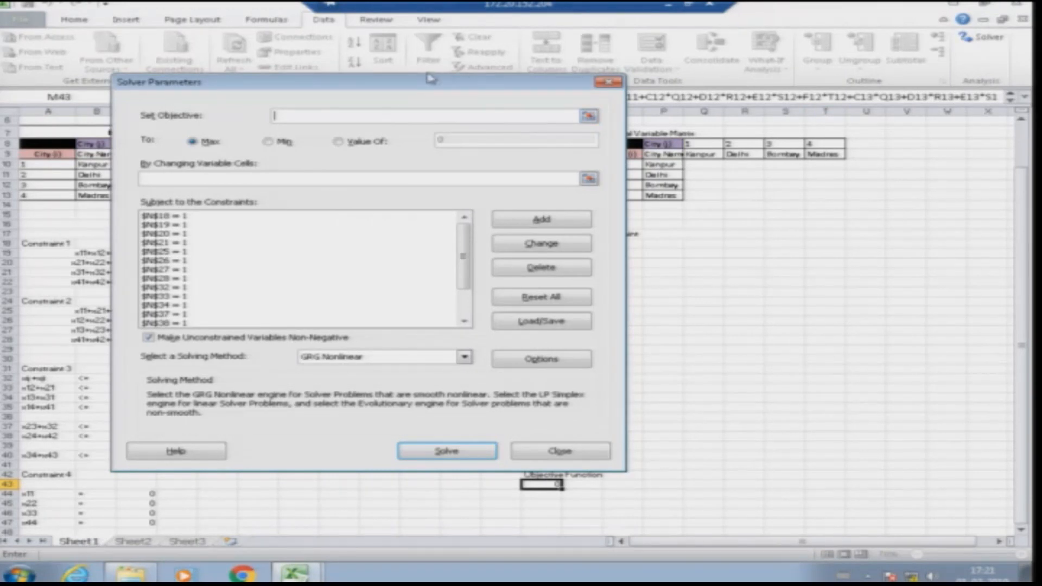
left_click_drag(400, 82, 340, 57)
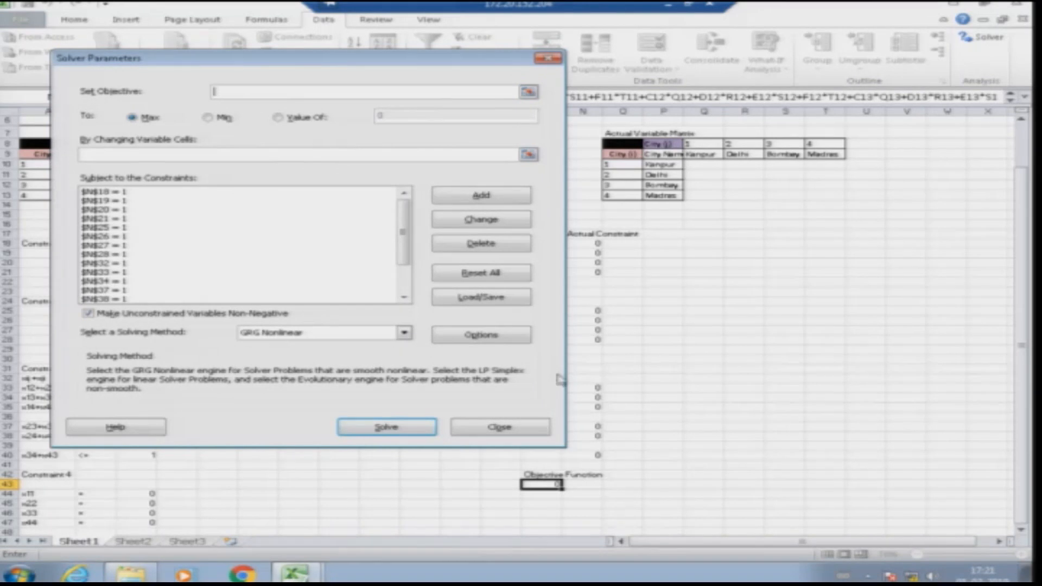
left_click(528, 91)
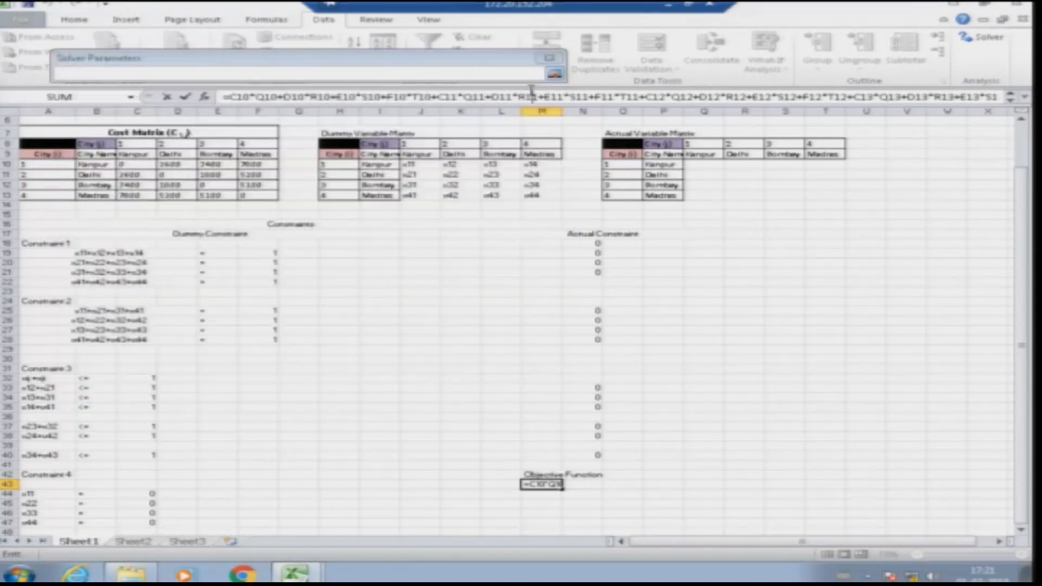
left_click(537, 485)
key("Return")
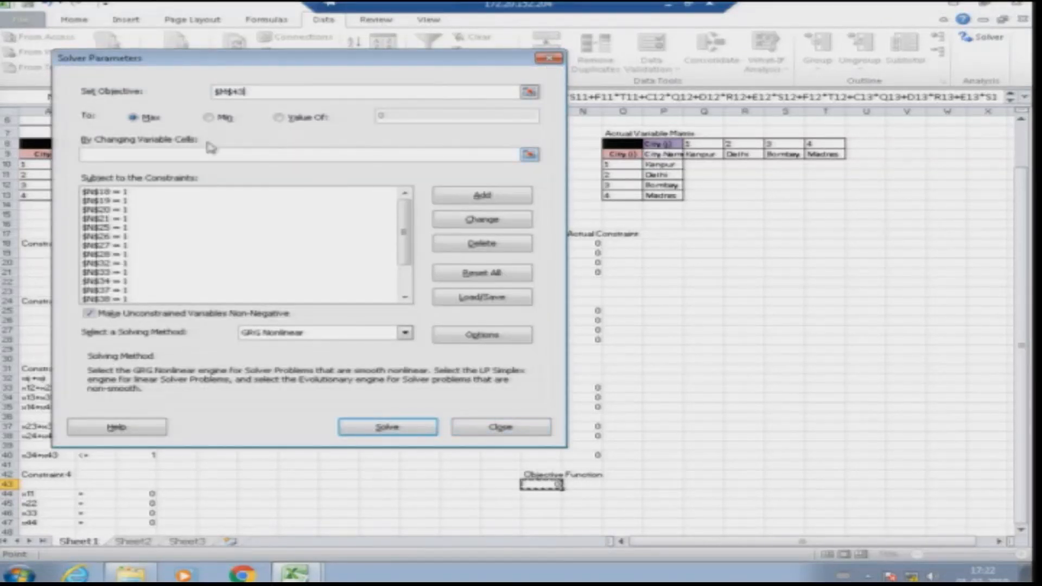
left_click(469, 426)
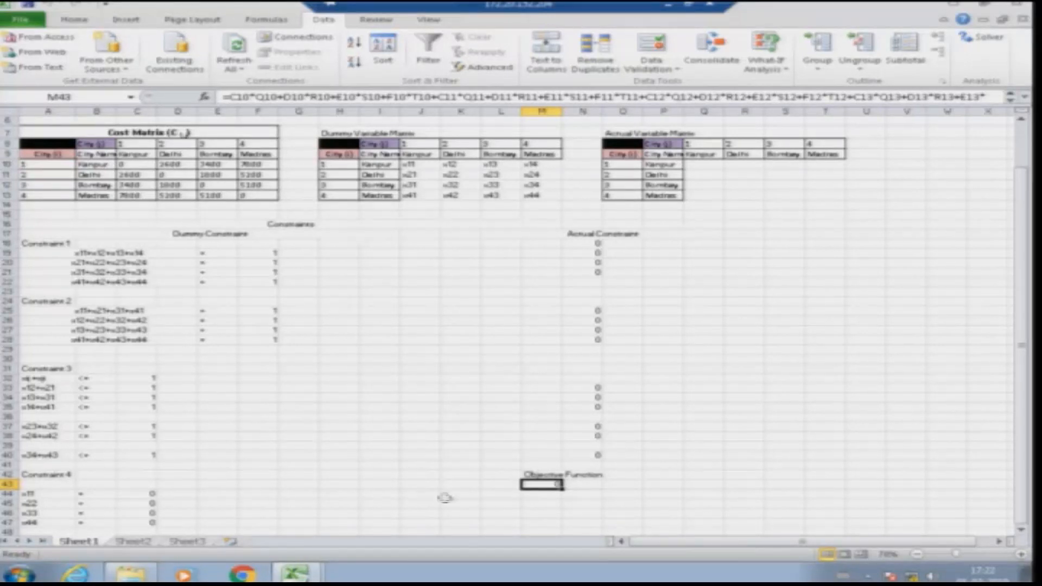
- Reopen Solver and set the changing variable cells to the actual variable matrix, Q10:T13
left_click(982, 39)
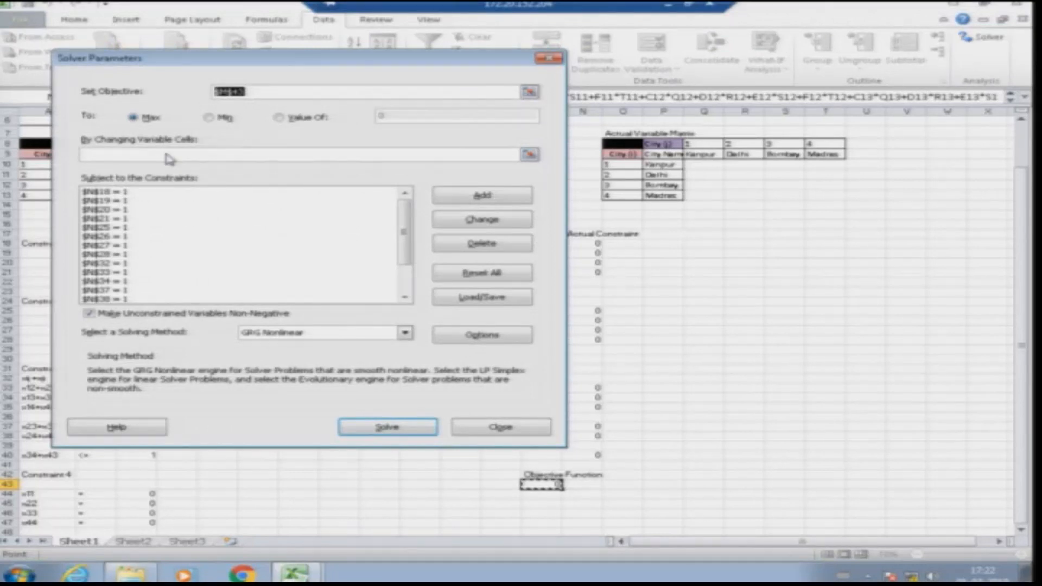
left_click_drag(201, 61, 201, 93)
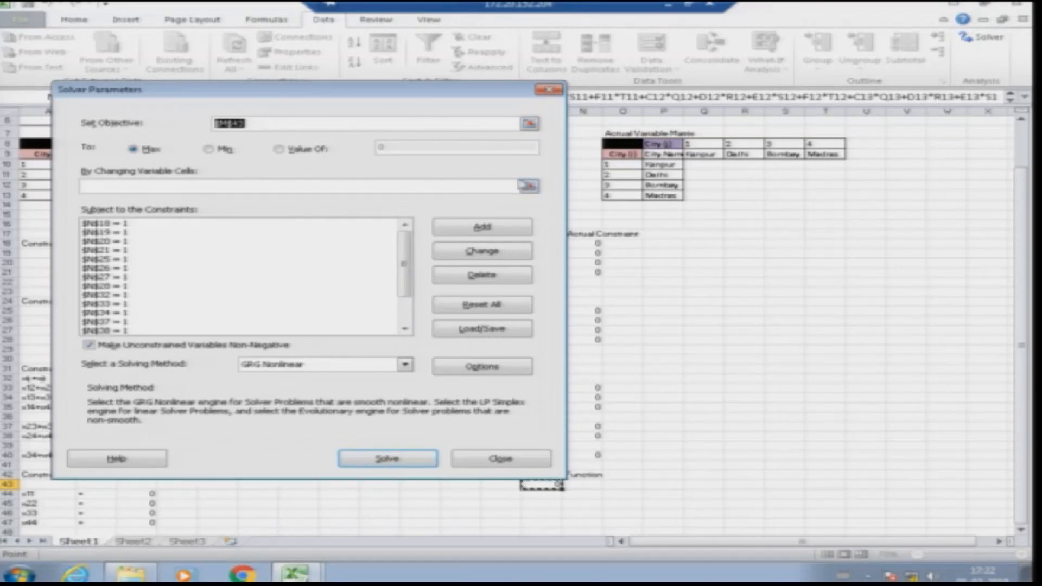
left_click(529, 186)
left_click(784, 185)
left_click(822, 194)
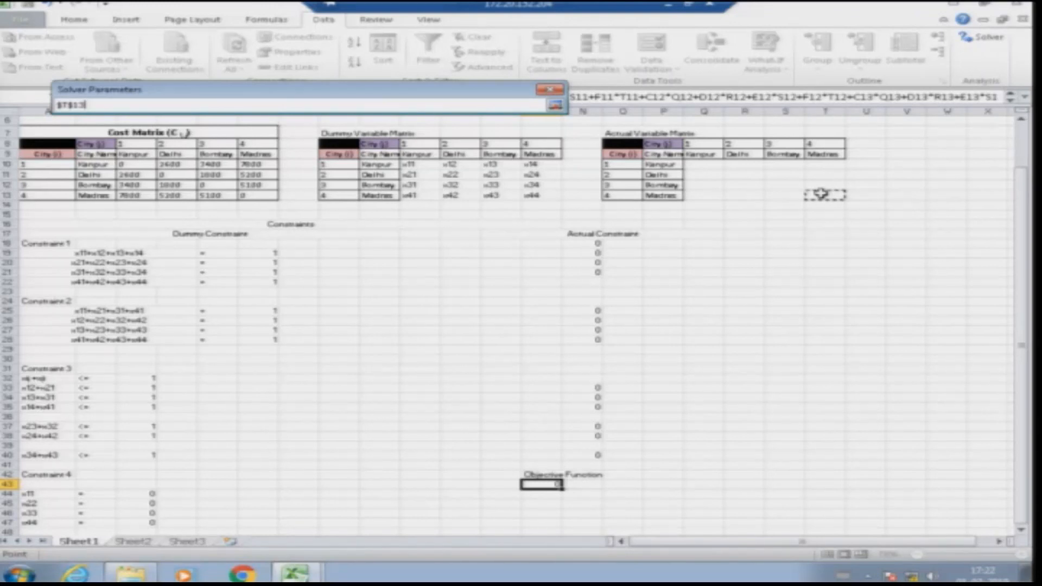
key("shift+Left")
key("shift+Left")
key("shift+Left")
key("shift+Up")
key("shift+Up")
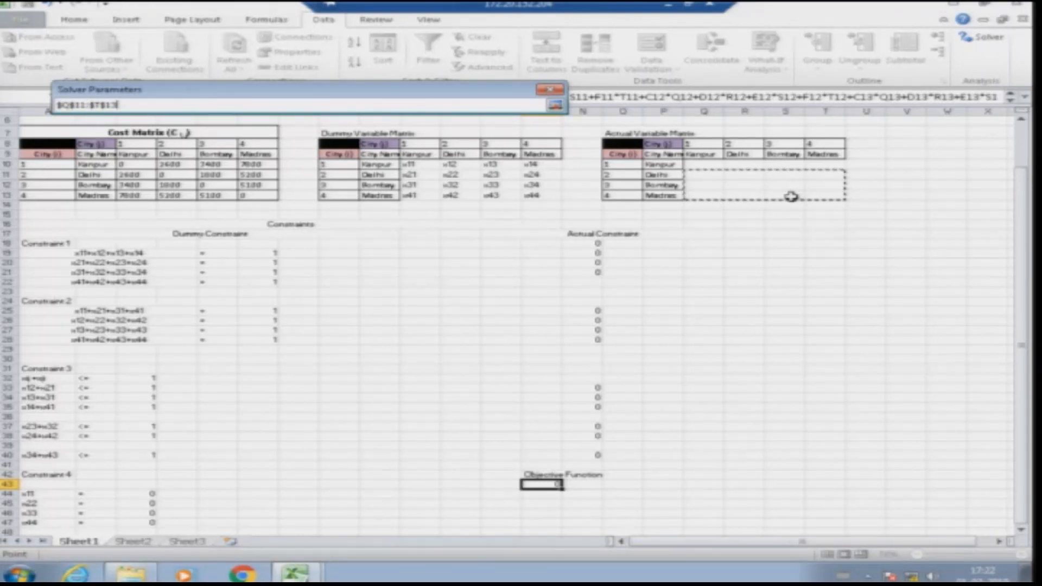
key("shift+Up")
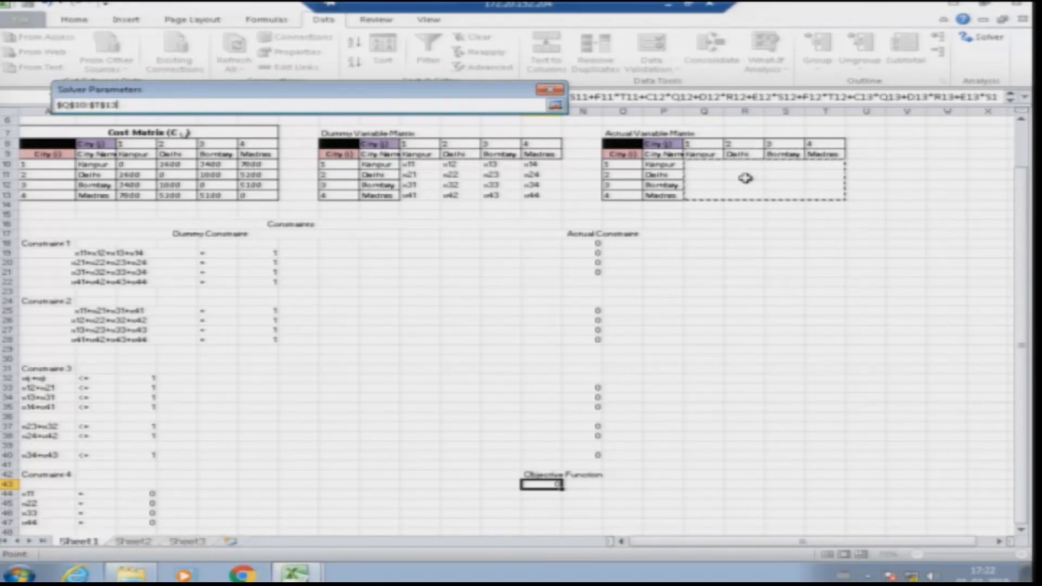
left_click(554, 106)
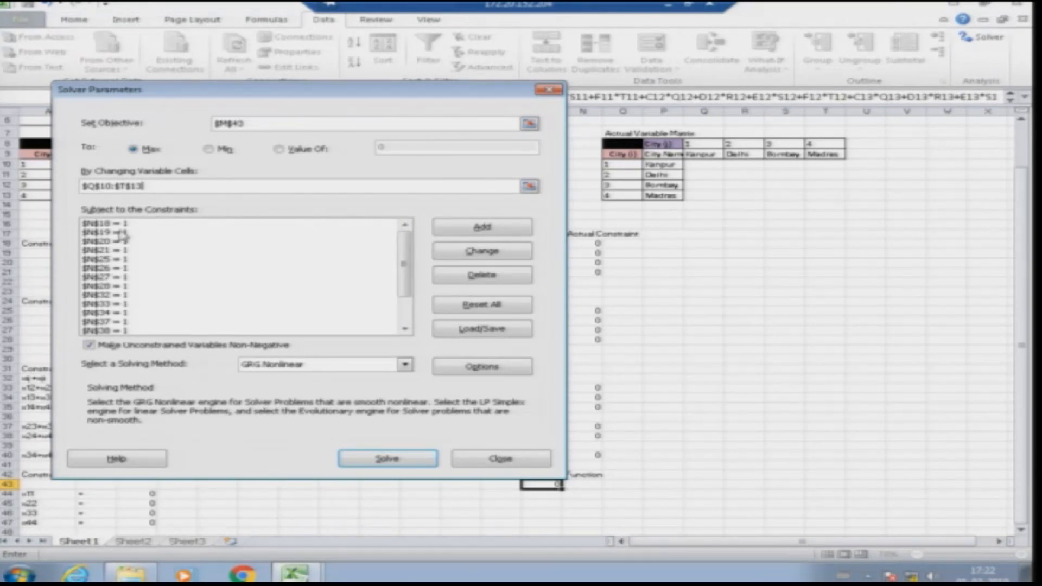
- Set Solver to minimise the objective with the Simplex LP method, and review the constraint list
mouse_move(407, 263)
left_mouse_down()
mouse_move(403, 306)
mouse_move(407, 262)
left_mouse_up()
left_click_drag(238, 100, 353, 117)
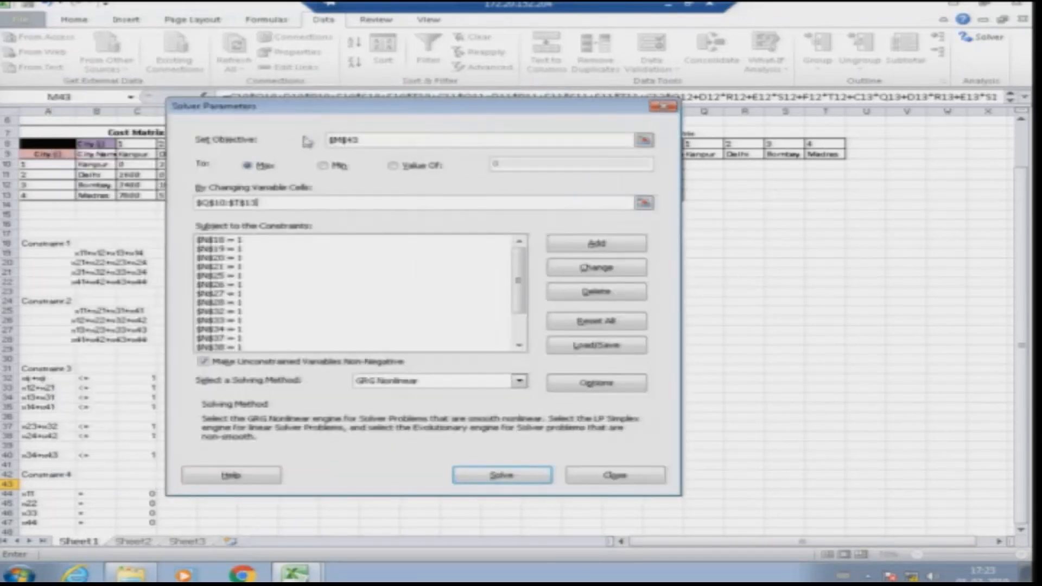
left_click(324, 166)
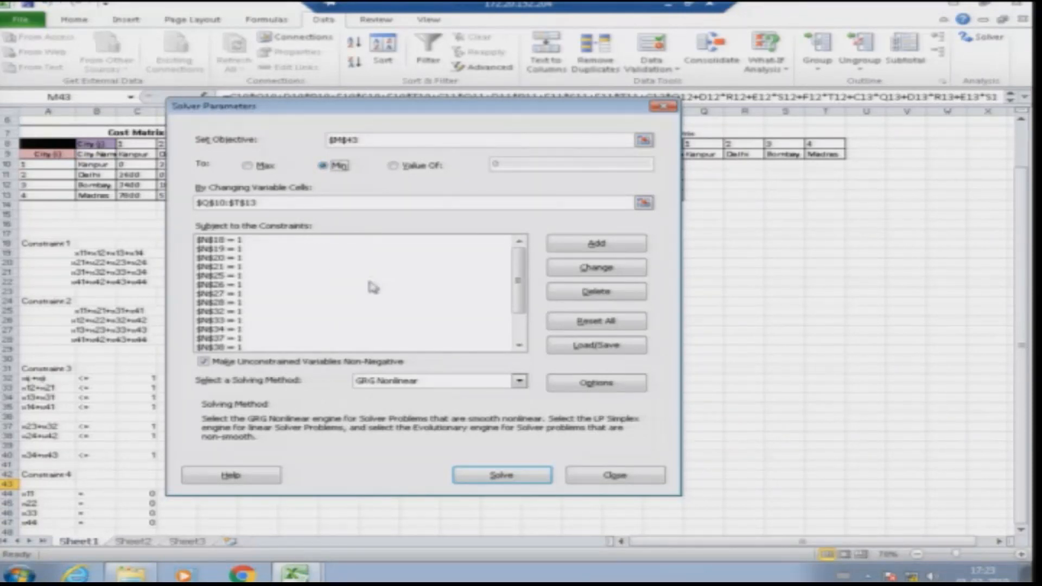
left_click(416, 383)
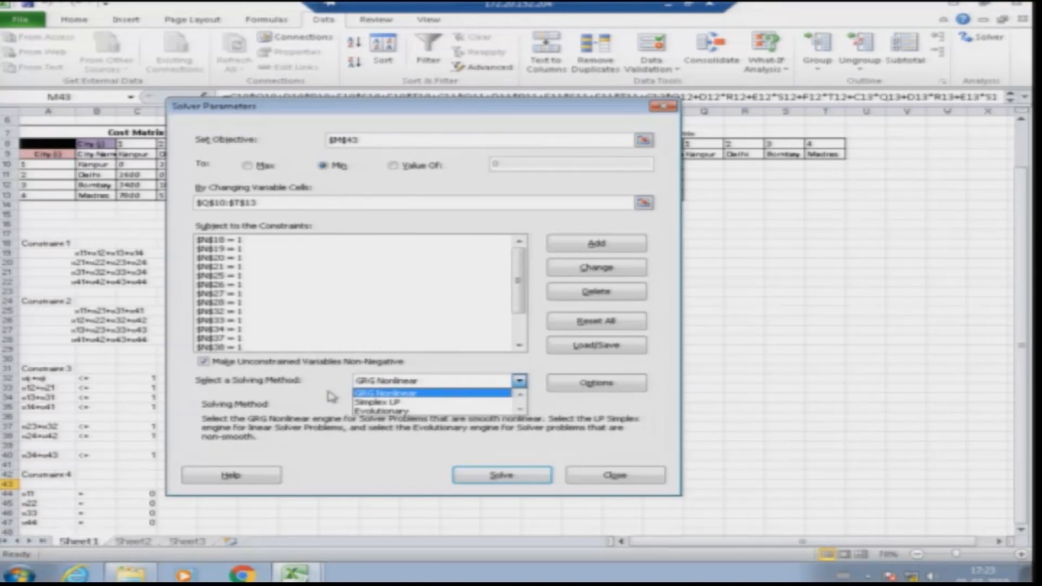
left_click(388, 402)
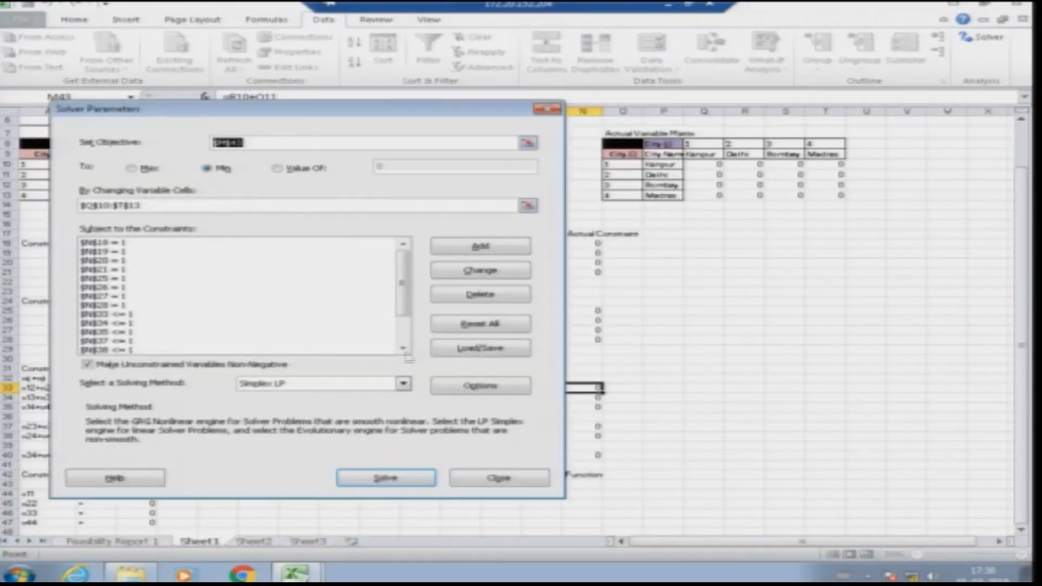
left_click_drag(404, 304, 407, 336)
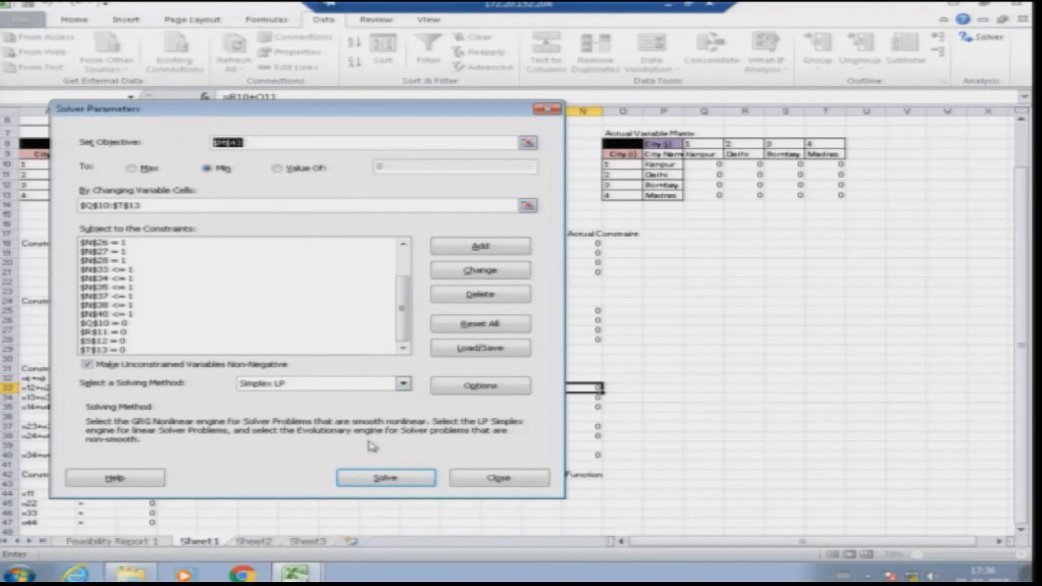
- Solve the travelling salesman model and keep the Solver solution with an Answer report
left_click(385, 477)
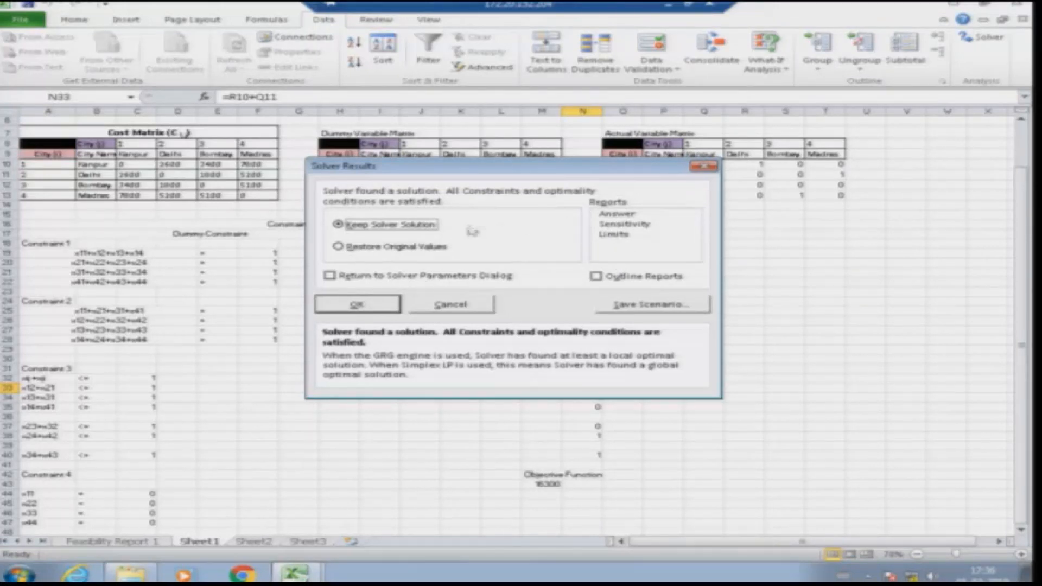
left_click(618, 215)
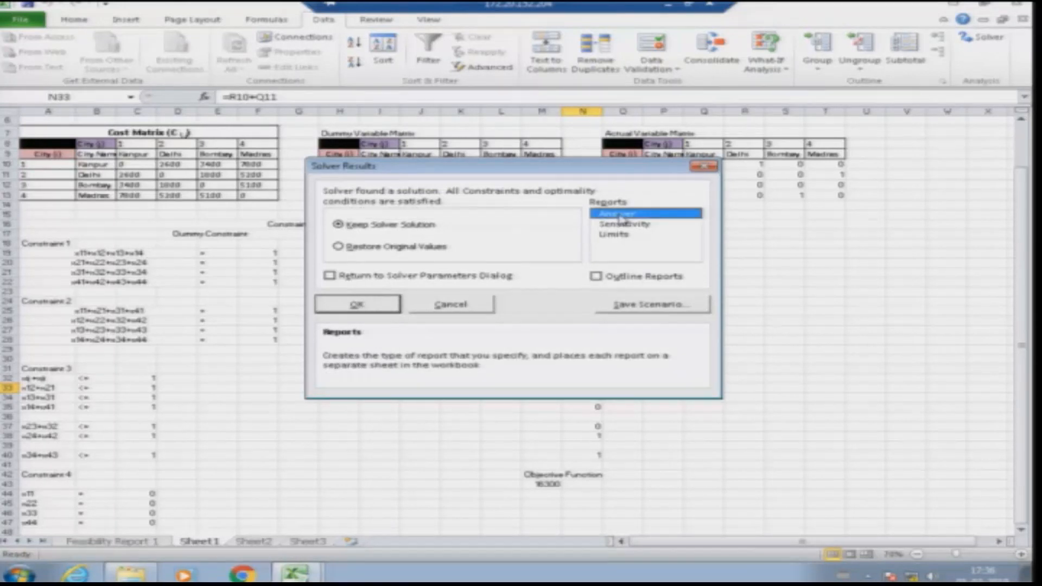
left_click(359, 305)
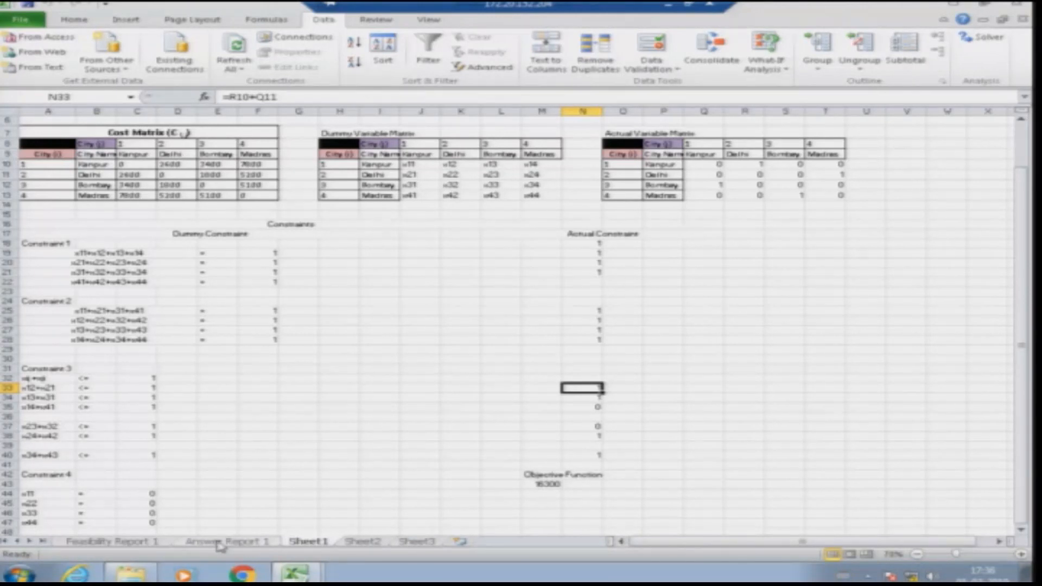
- Read the objective cell and variable cells in Answer Report 1, and return to Sheet1
left_click(218, 542)
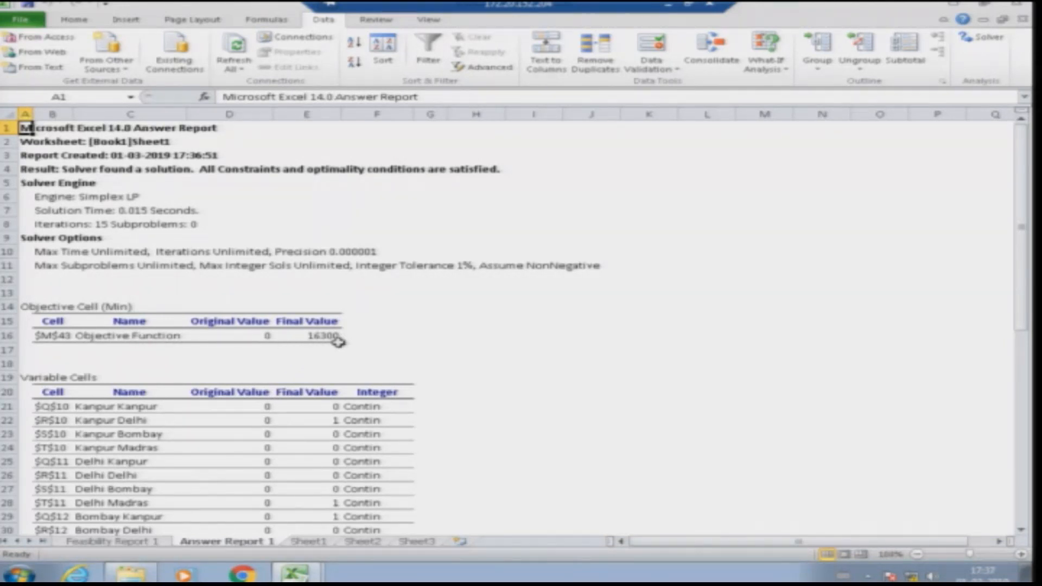
scroll(444, 397, "down", 6)
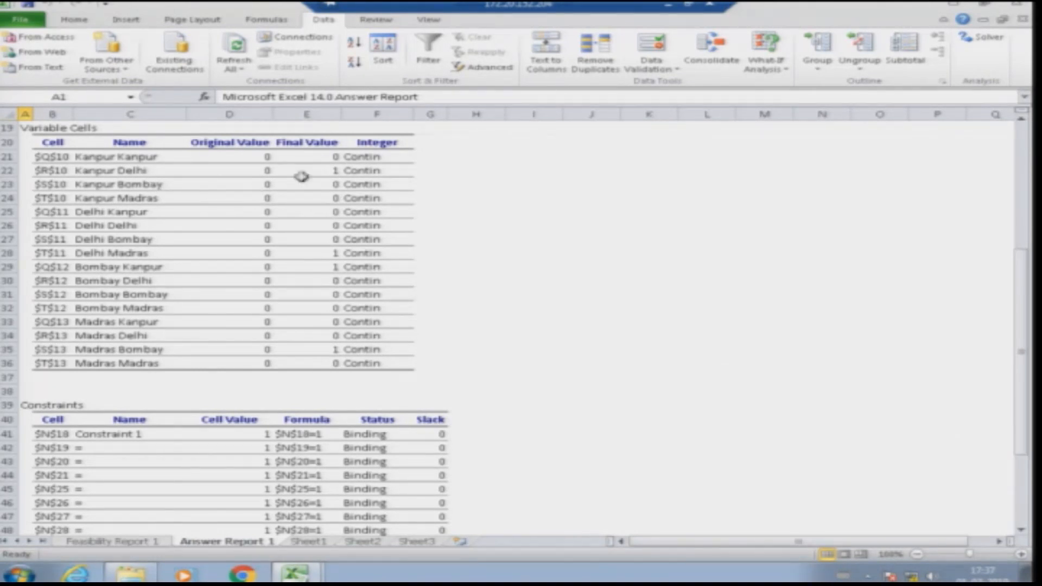
left_click(320, 543)
scroll(725, 275, "up", 1)
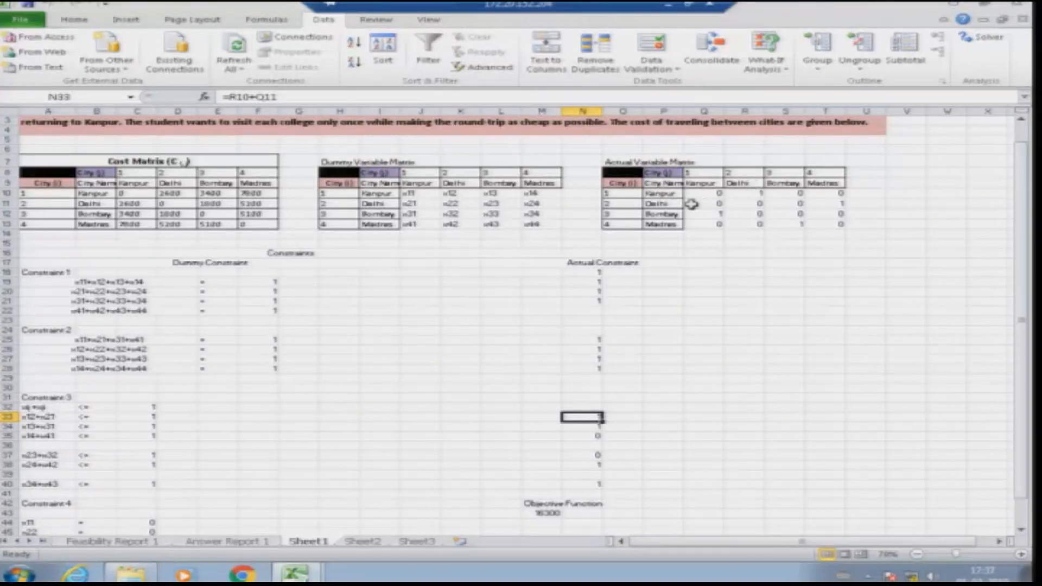
- Trace the chosen round trip through the actual variable matrix and check the objective function cell M43
left_click(833, 203)
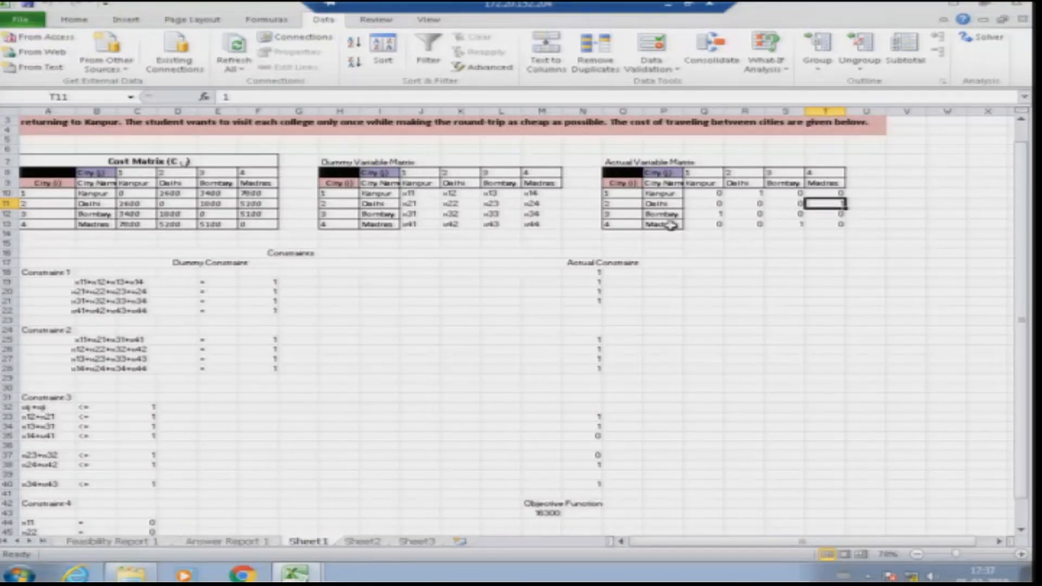
left_click(789, 224)
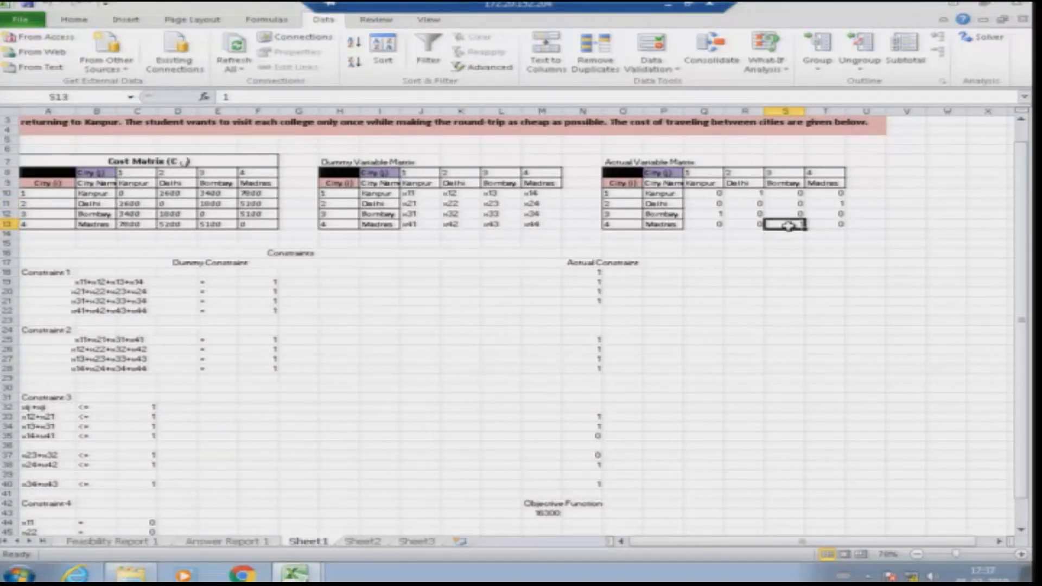
left_click(687, 213)
left_click(705, 214)
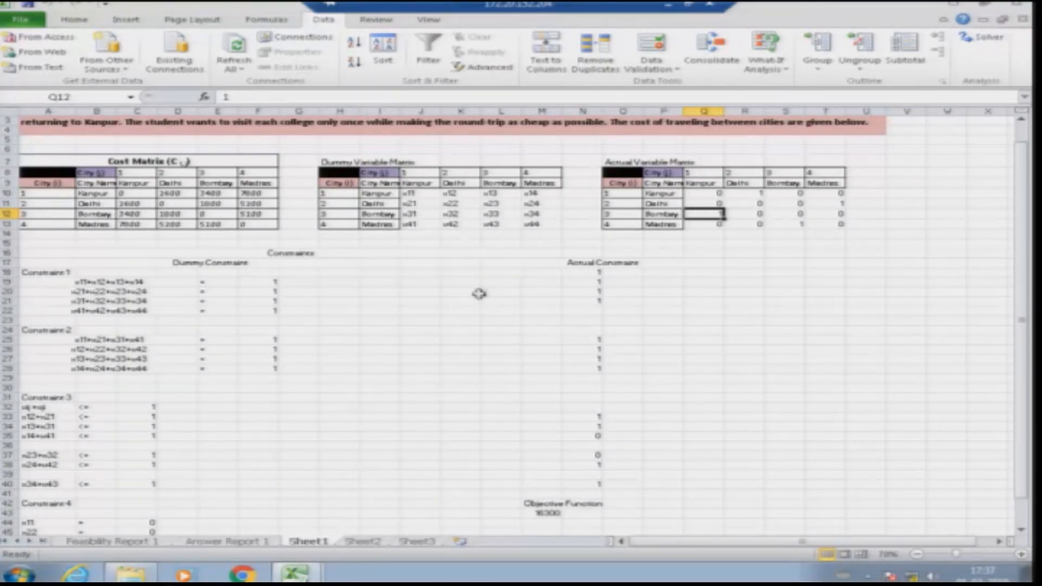
scroll(505, 374, "down", 2)
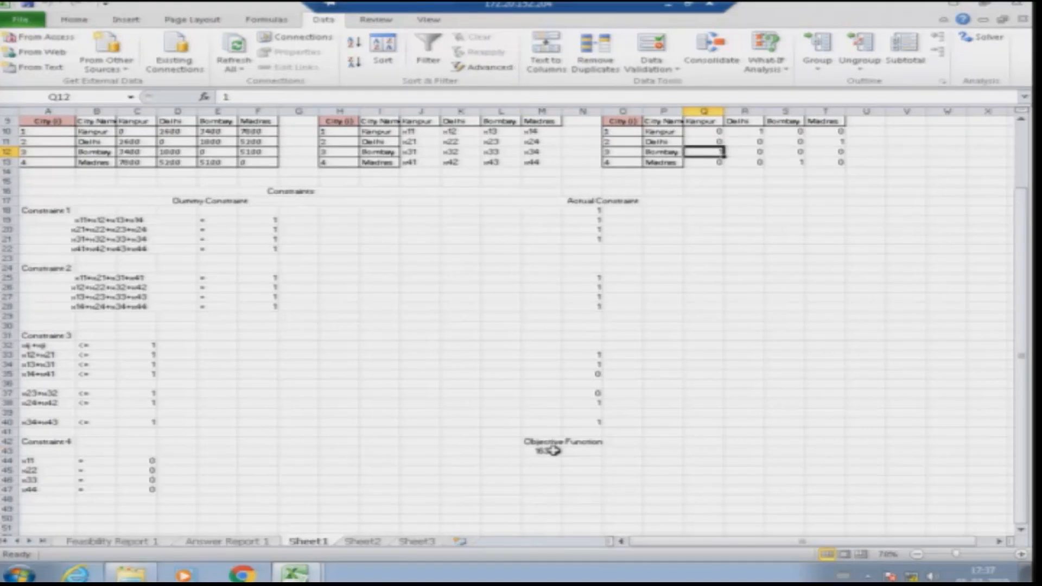
left_click(549, 450)
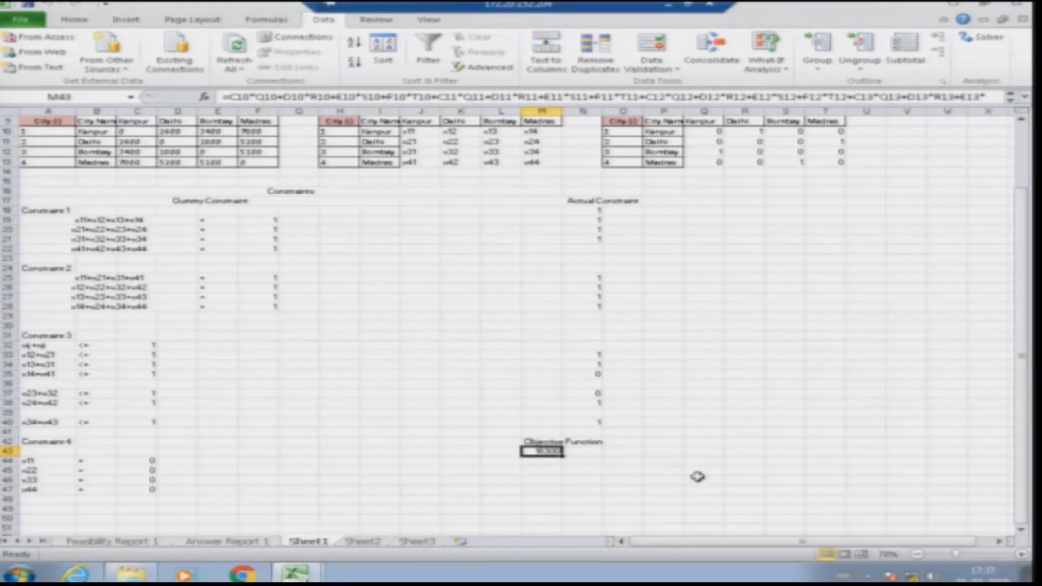
left_click(812, 392)
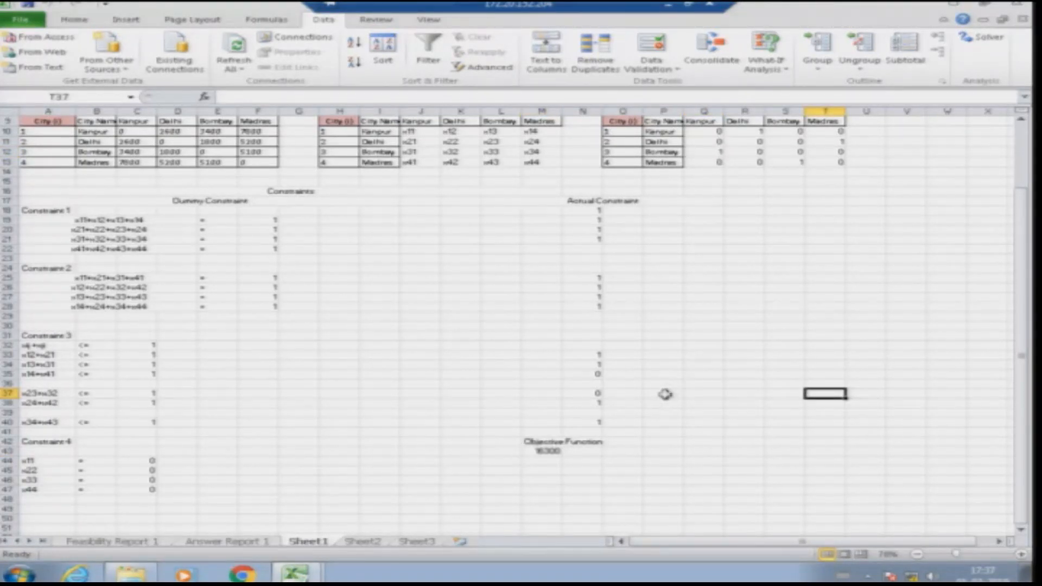
scroll(662, 416, "up", 3)
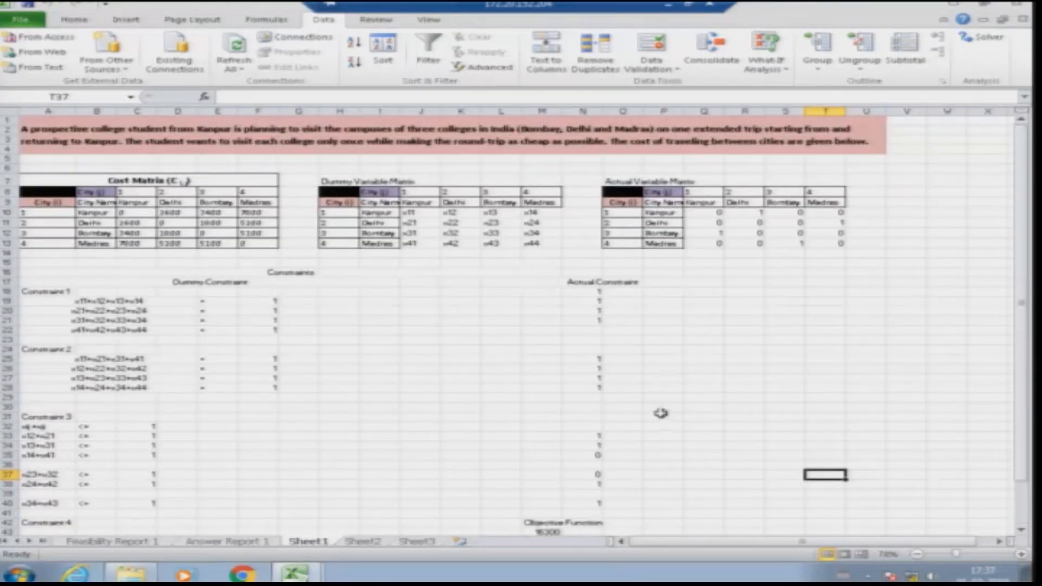
left_click(755, 386)
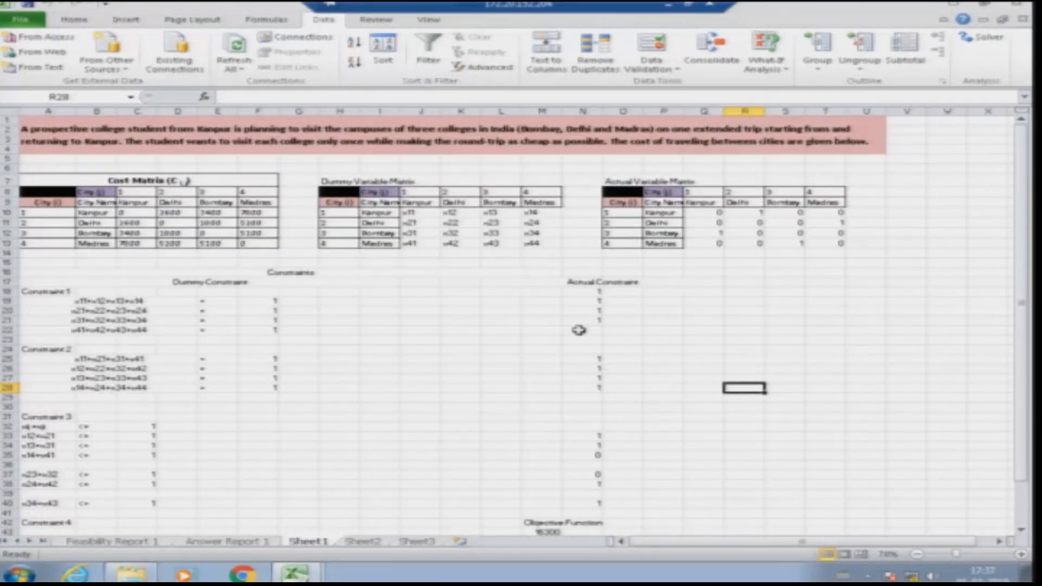
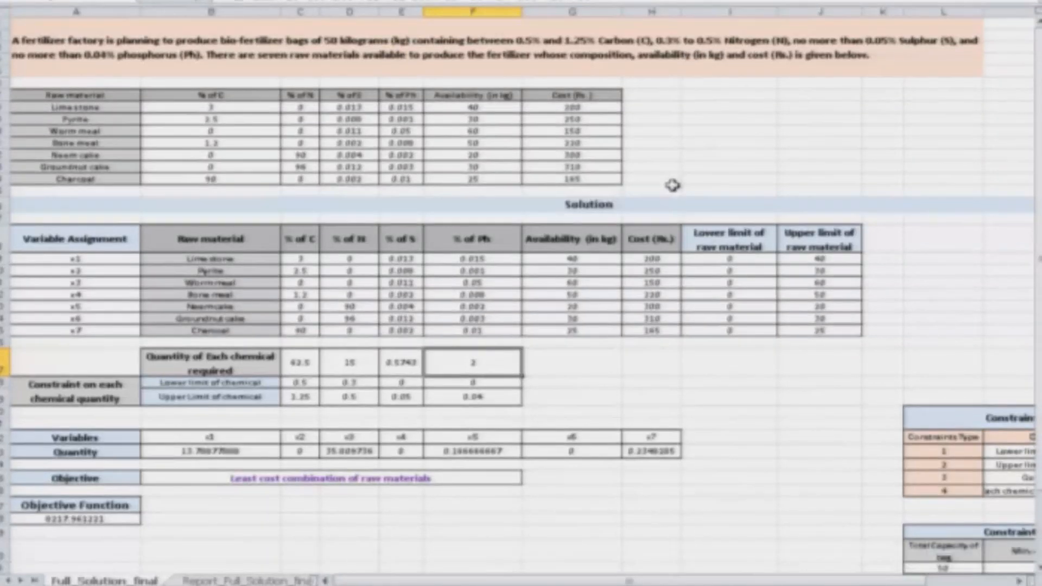
- Look over the Full_Solution_final sheet of the fertilizer problem and switch to the workbook holding only the problem data
mouse_move(590, 581)
left_mouse_down()
mouse_move(675, 582)
mouse_move(596, 581)
left_mouse_up()
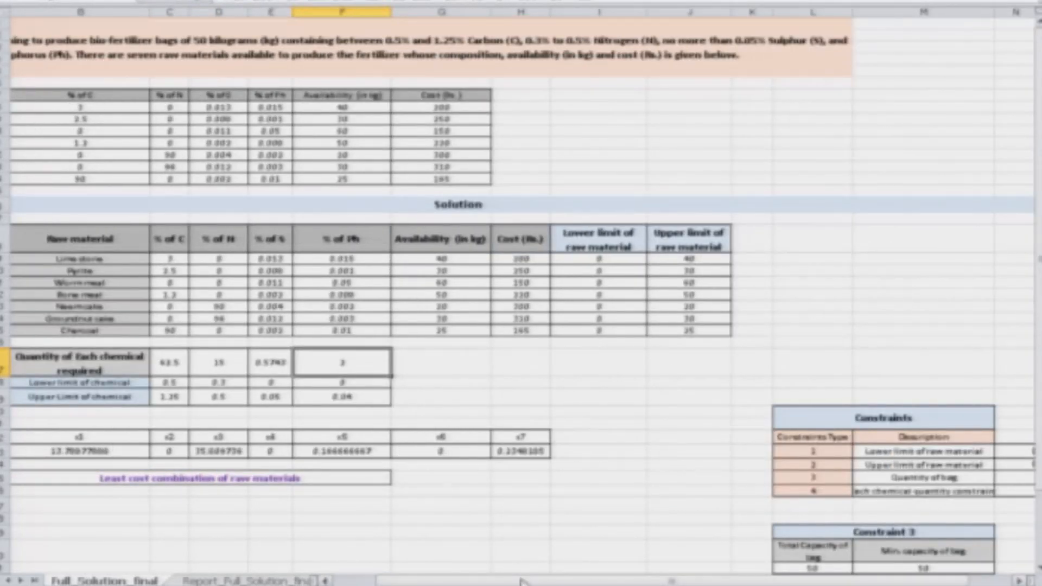
left_click(299, 585)
left_click(298, 580)
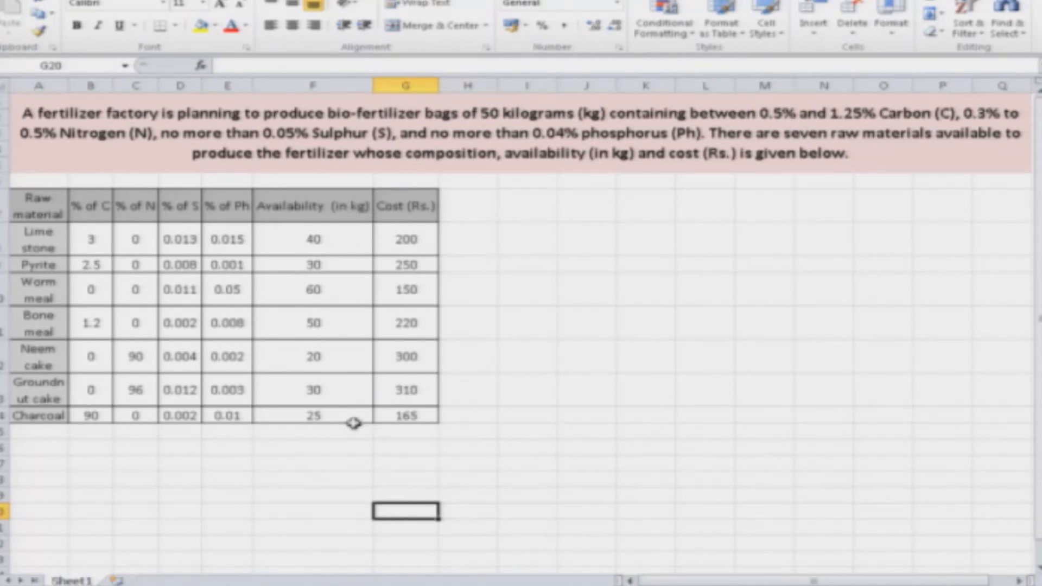
- Move the raw material table, including its header row, from A7:G14 to the range starting at G15
scroll(353, 421, "down", 2)
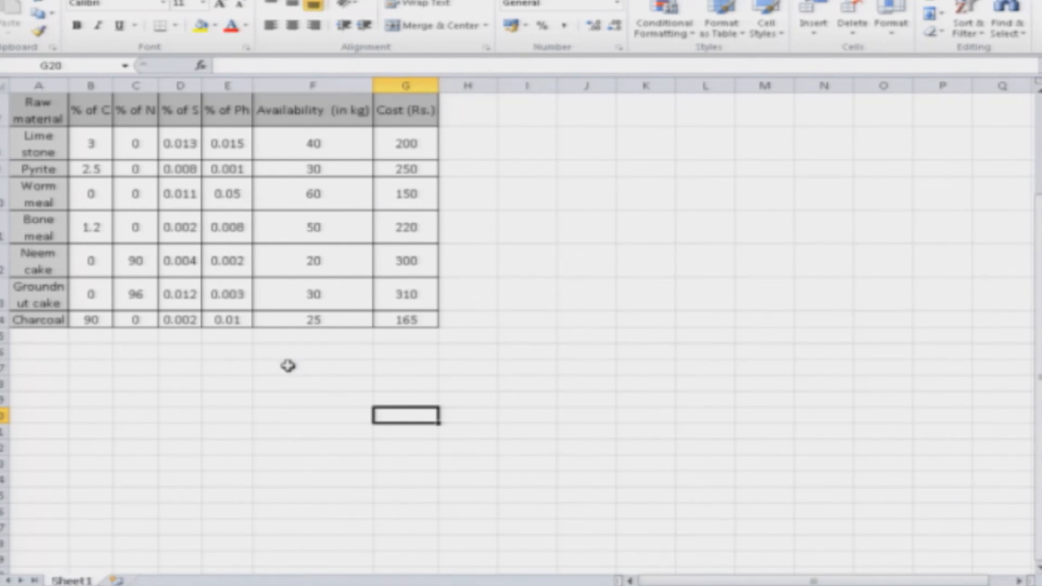
left_click(407, 318)
key("shift+Left")
key("shift+Left")
key("shift+Left")
key("shift+Left")
key("shift+Left")
key("shift+Left")
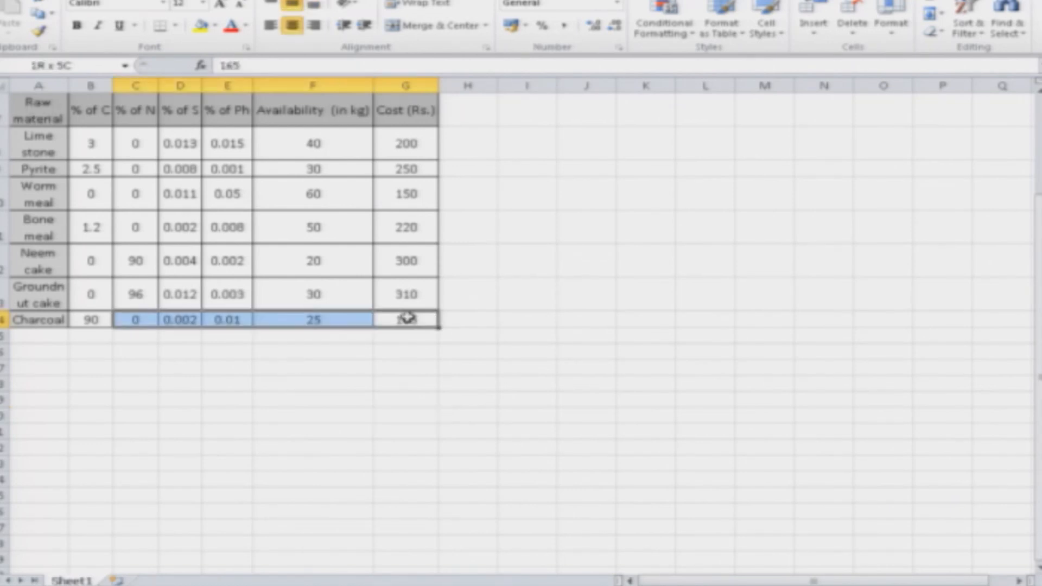
key("shift+Up")
key("shift+Up")
key("shift+Up")
key("shift+Up")
key("shift+Up")
key("shift+Up")
key("shift+Up")
key("shift+Up")
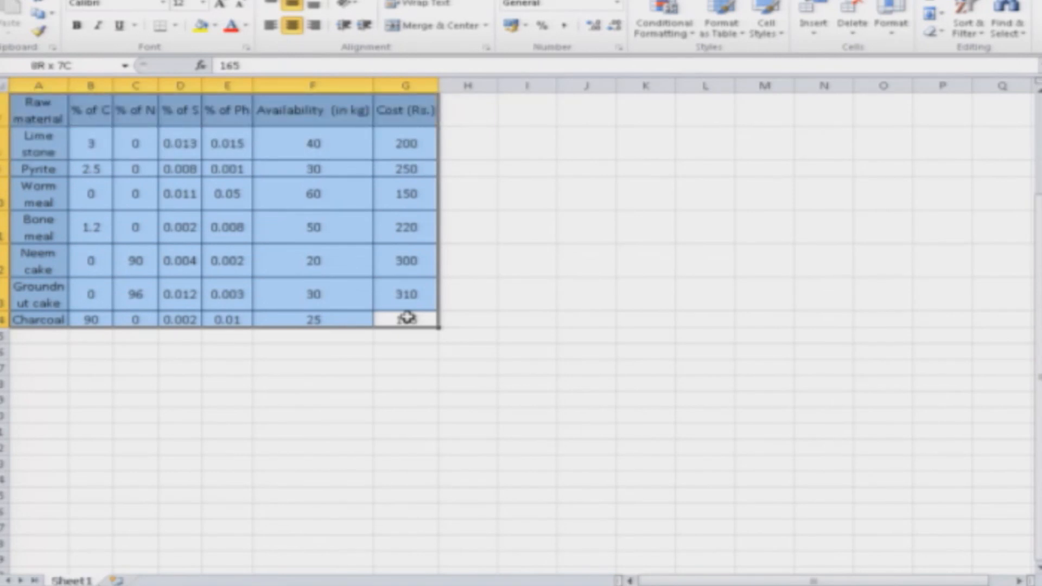
key("ctrl+c")
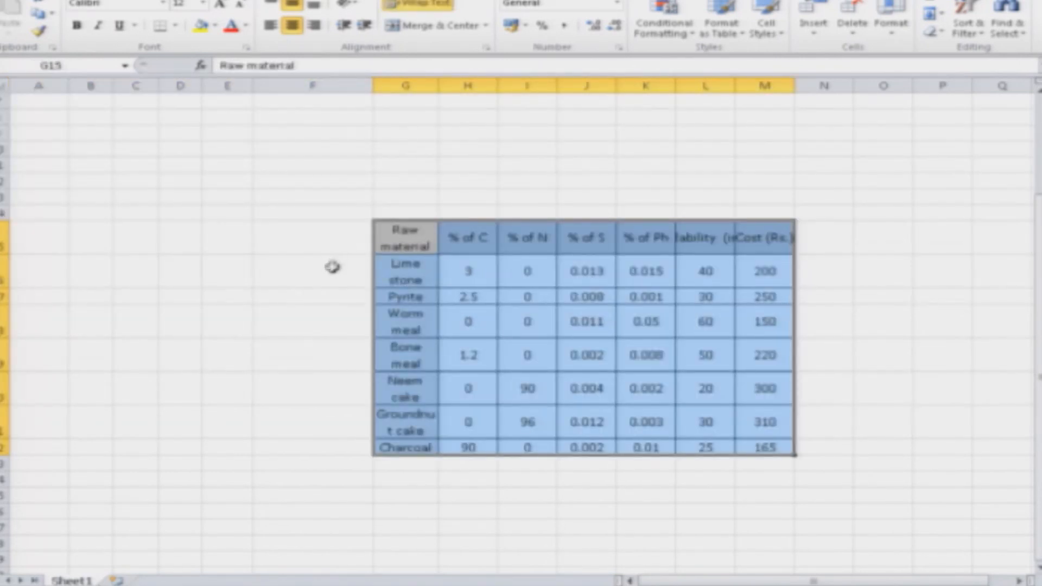
- Label the seven raw materials x1 to x7 in F16:F22, from Lime stone down to Charcoal
left_click(325, 272)
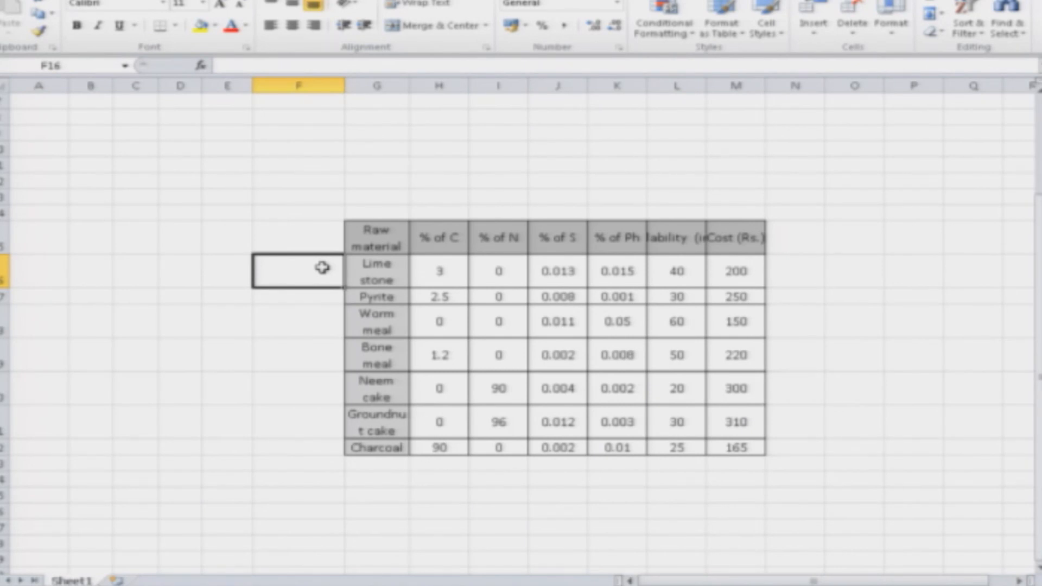
type("x1")
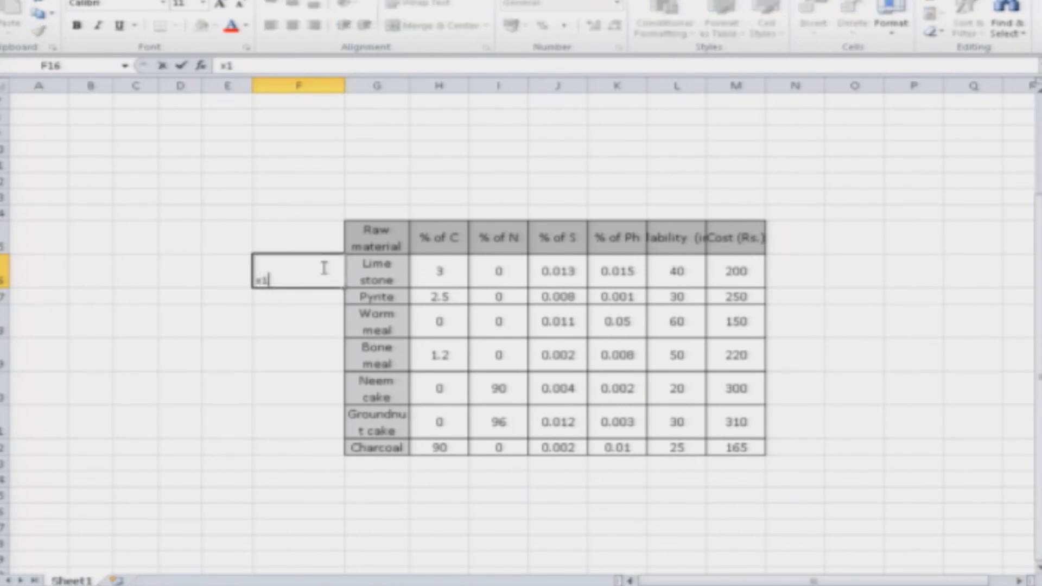
key("Return")
type("x2")
key("Return")
type("x2")
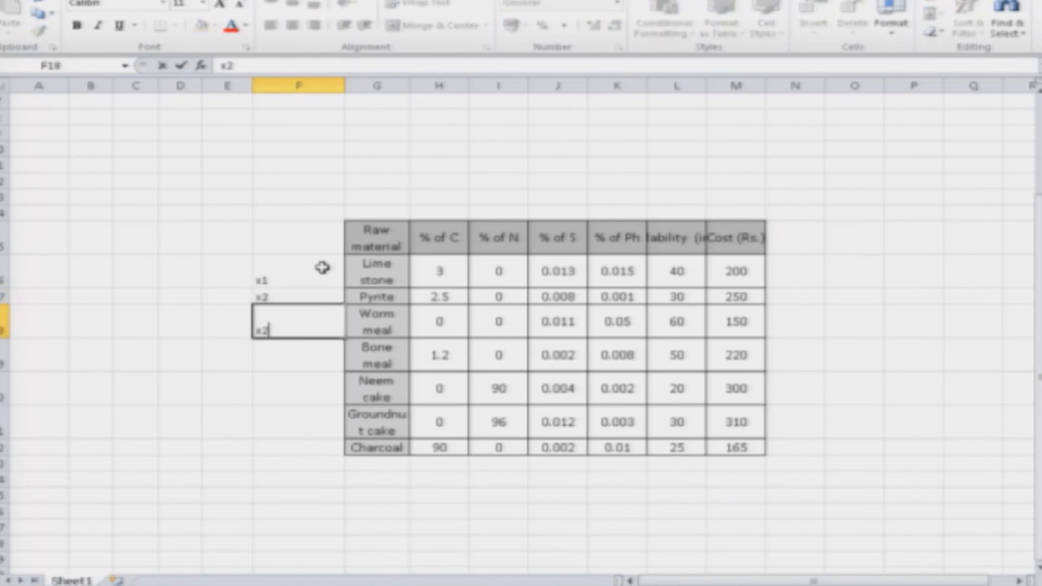
key("Return")
type("x4")
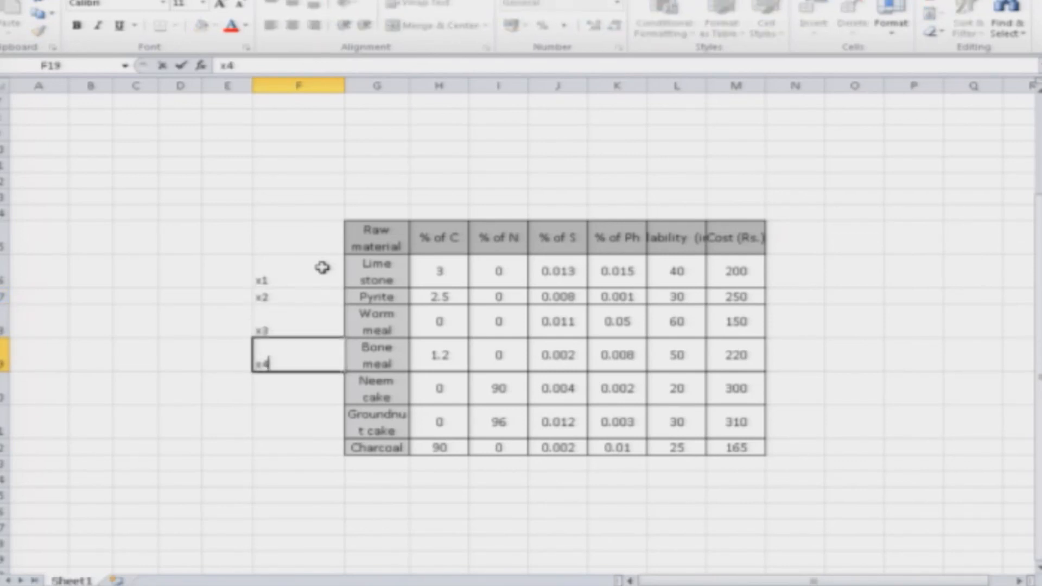
key("Return")
type("x5")
key("Return")
type("x6")
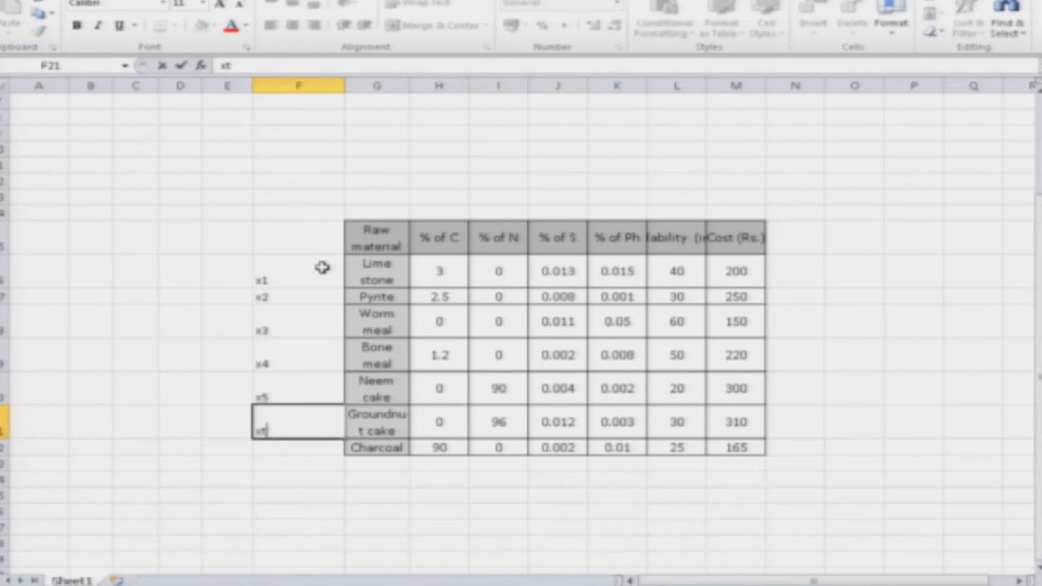
type("6")
key("Return")
type("x7")
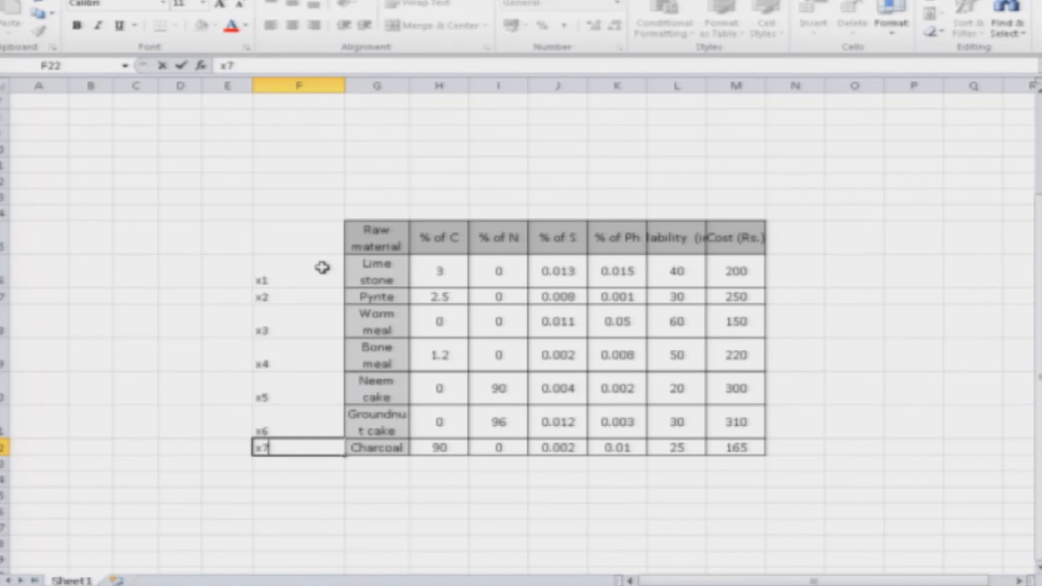
key("Return")
- Autofit the width of all the sheet's columns to their contents
left_click(5, 85)
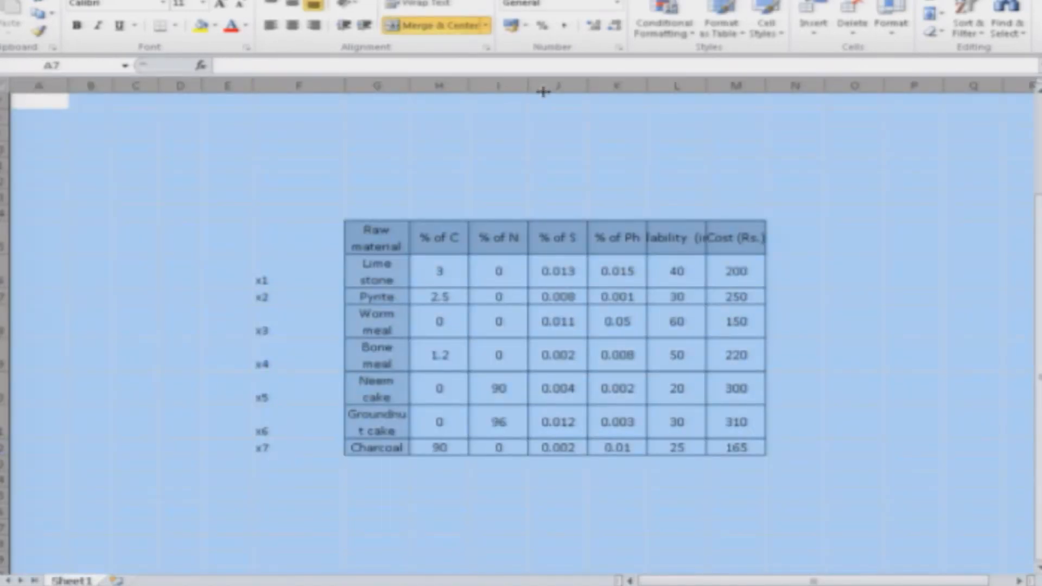
double_click(524, 85)
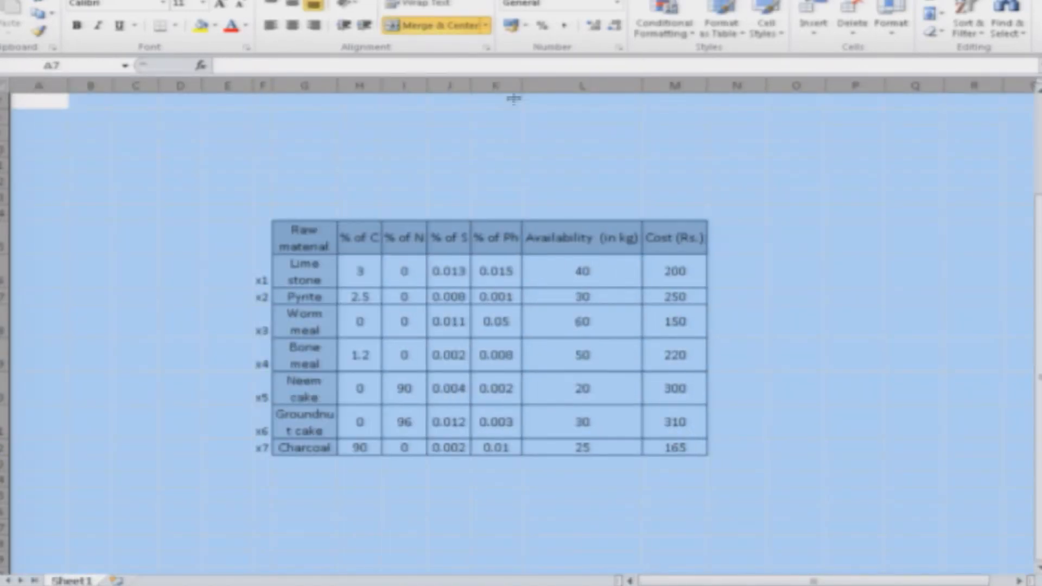
left_click(591, 238)
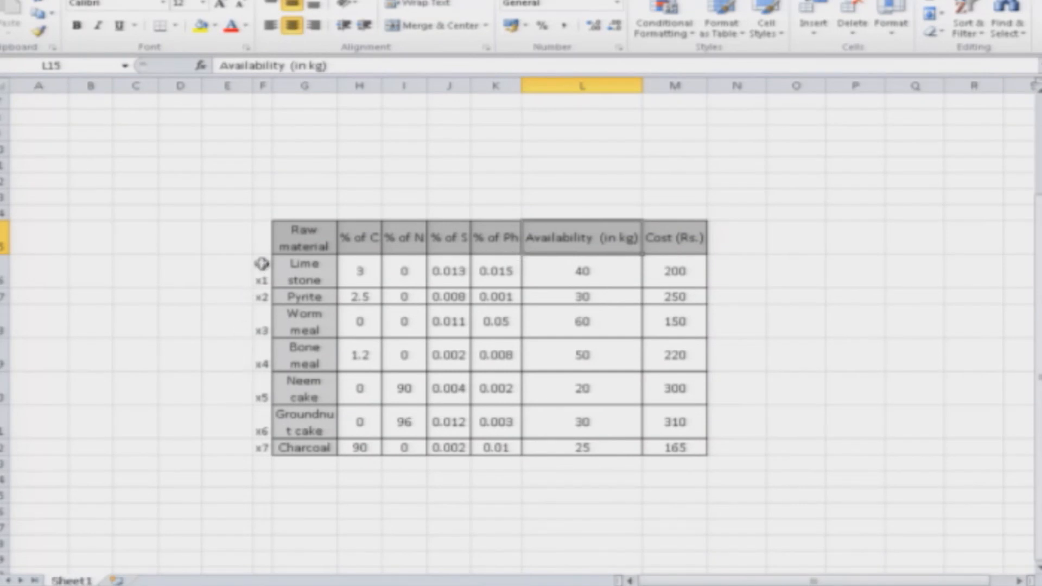
- Enter the heading Variables in F15 above the x1 to x7 labels and autofit column F
left_click(262, 243)
type("V")
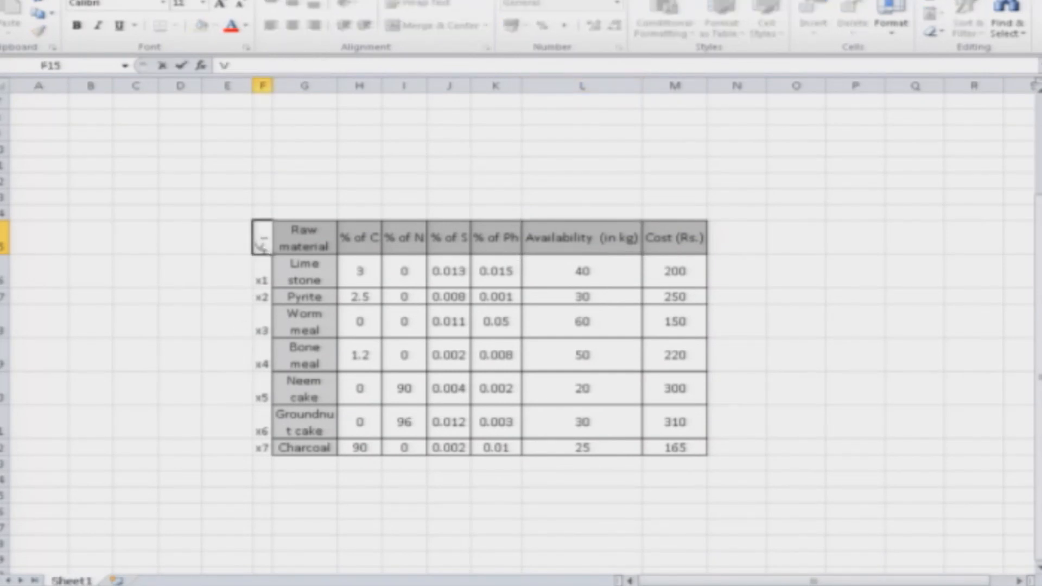
type("ariable")
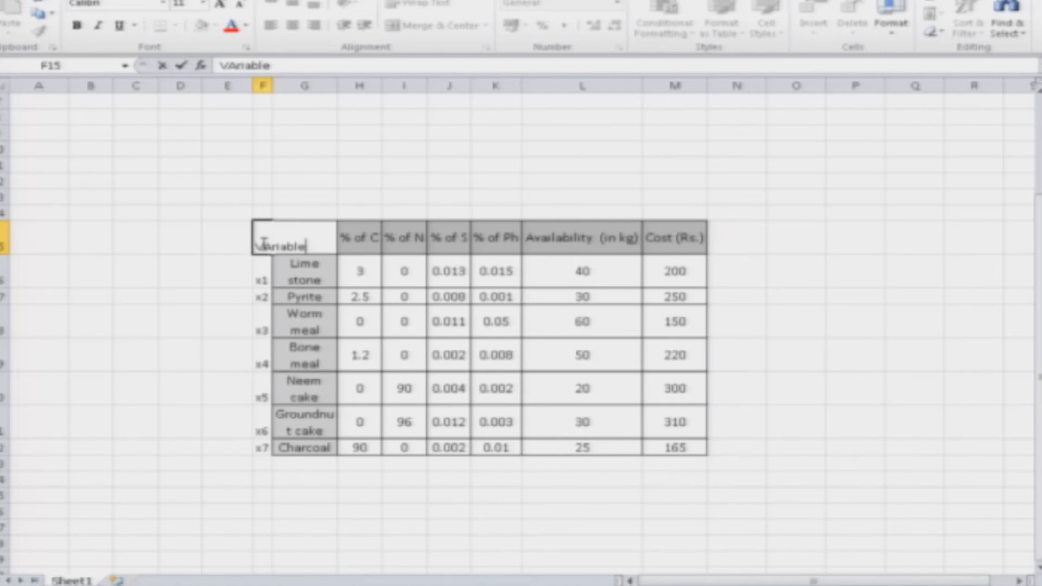
key("Return")
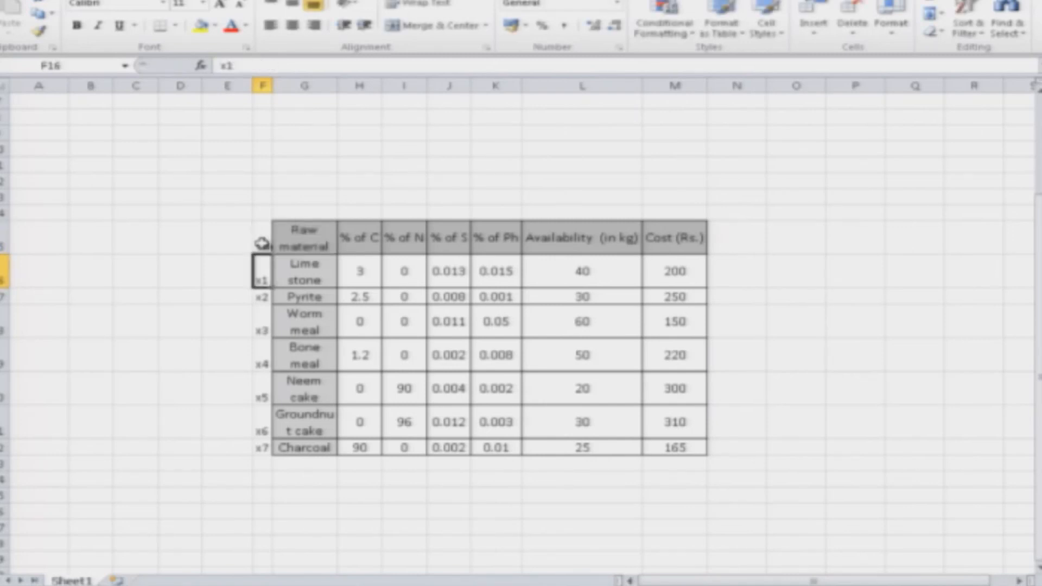
double_click(272, 86)
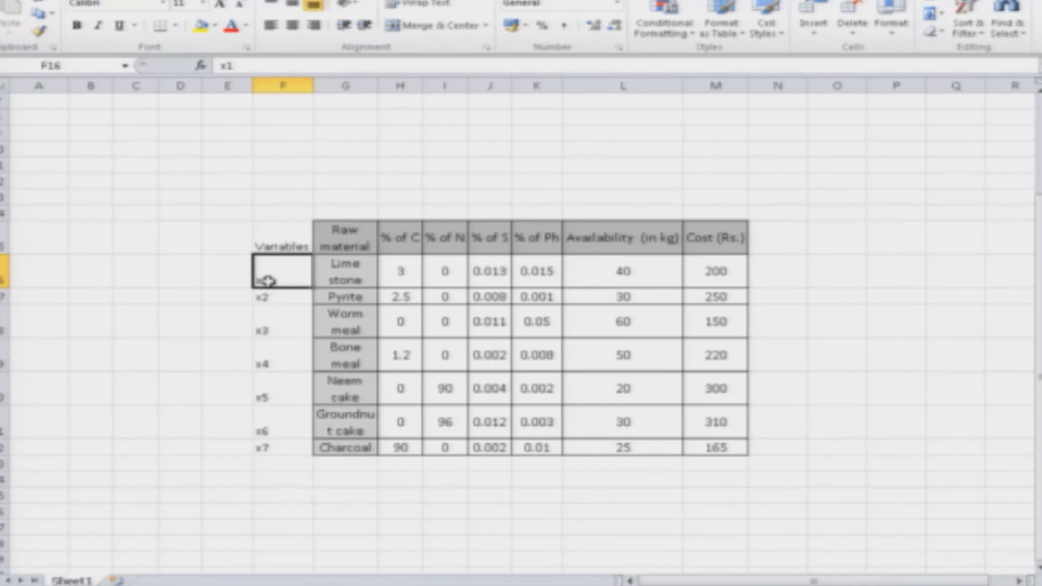
left_click(280, 448)
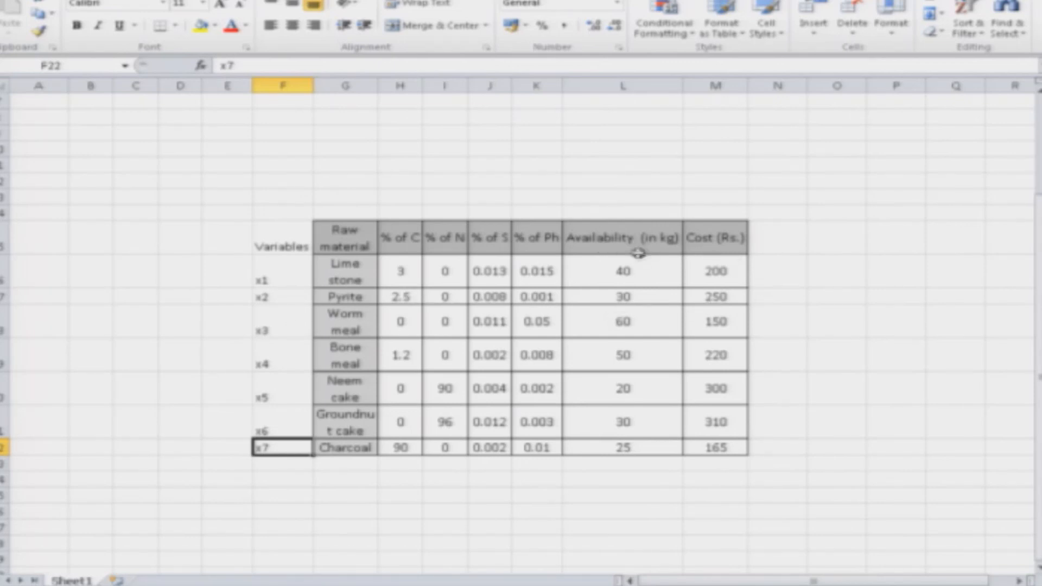
- Add the column headings Lower Limit in N15 and UpperLimit in O15 beside the raw material table
left_click(780, 241)
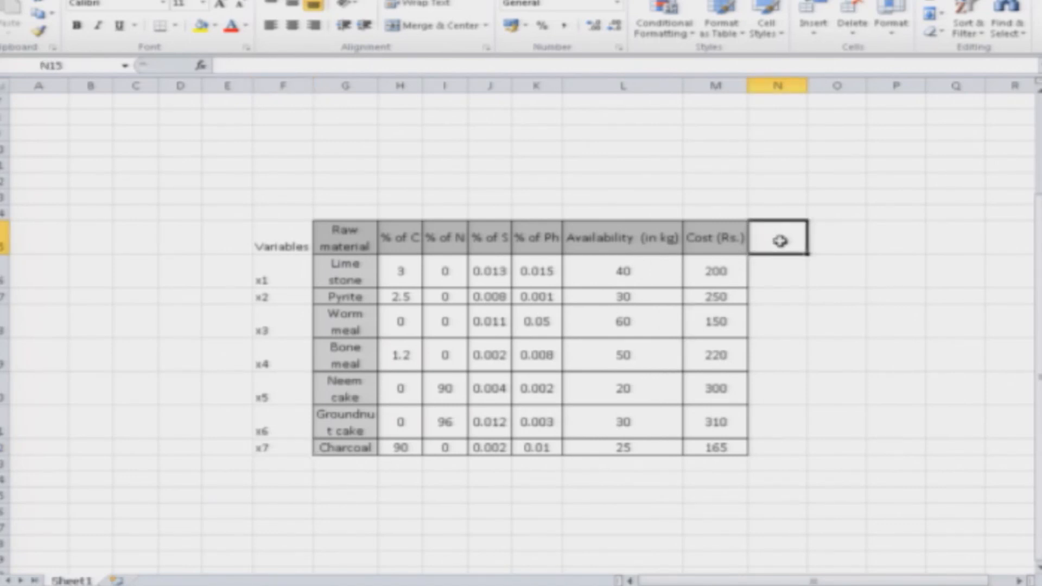
type("Lo")
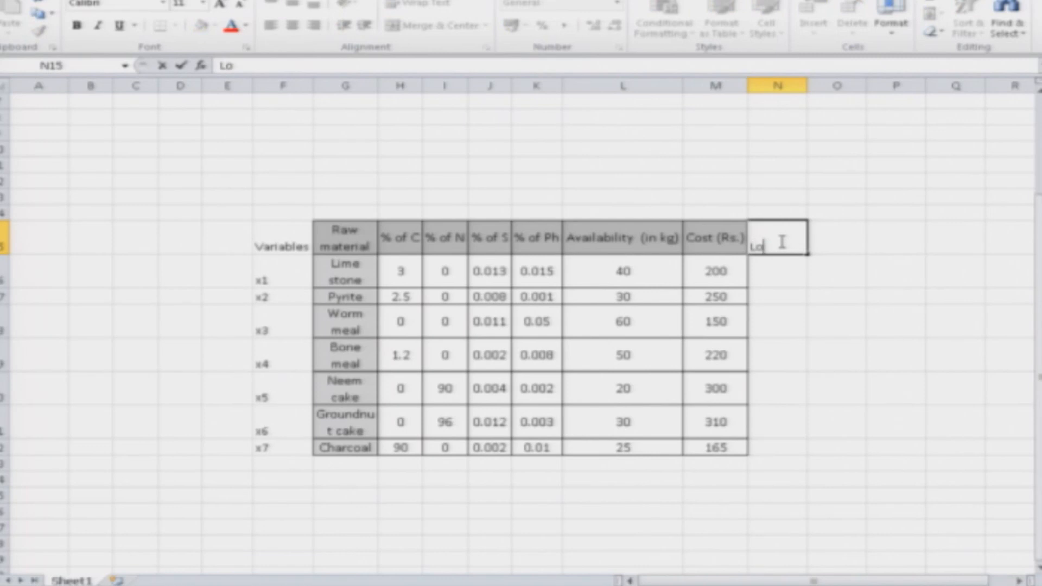
type("wer Limit")
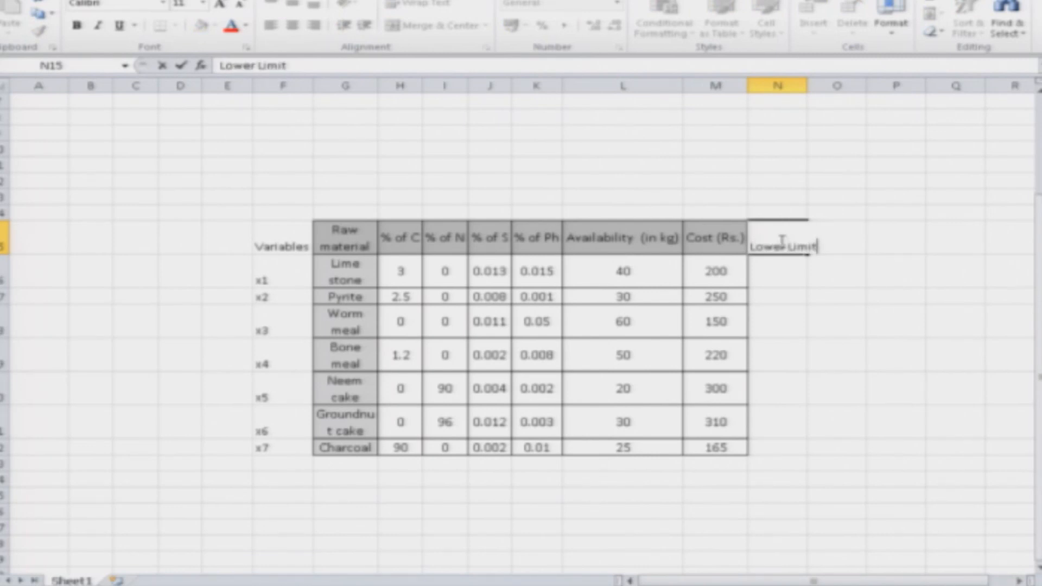
key("Return")
key("Up")
key("Right")
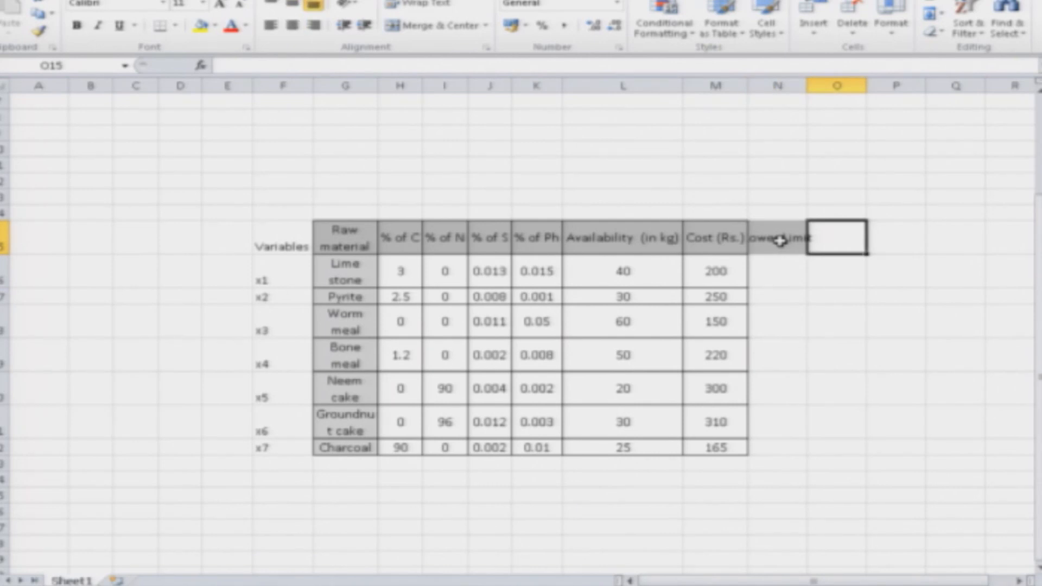
type("UpperLimit")
key("Return")
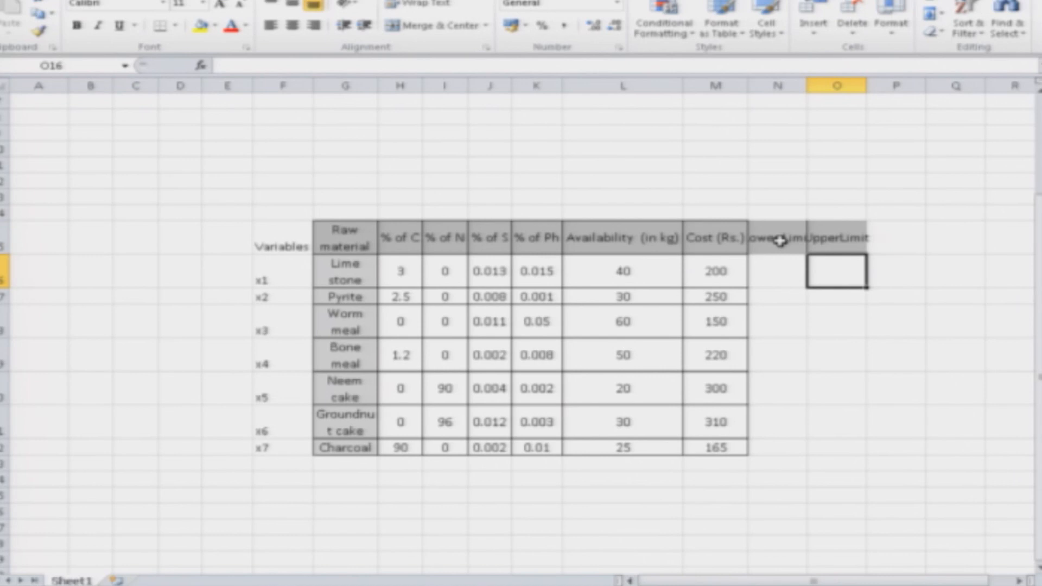
- Enter a lower limit of 0 for all seven raw materials in N16:N22
left_click(770, 274)
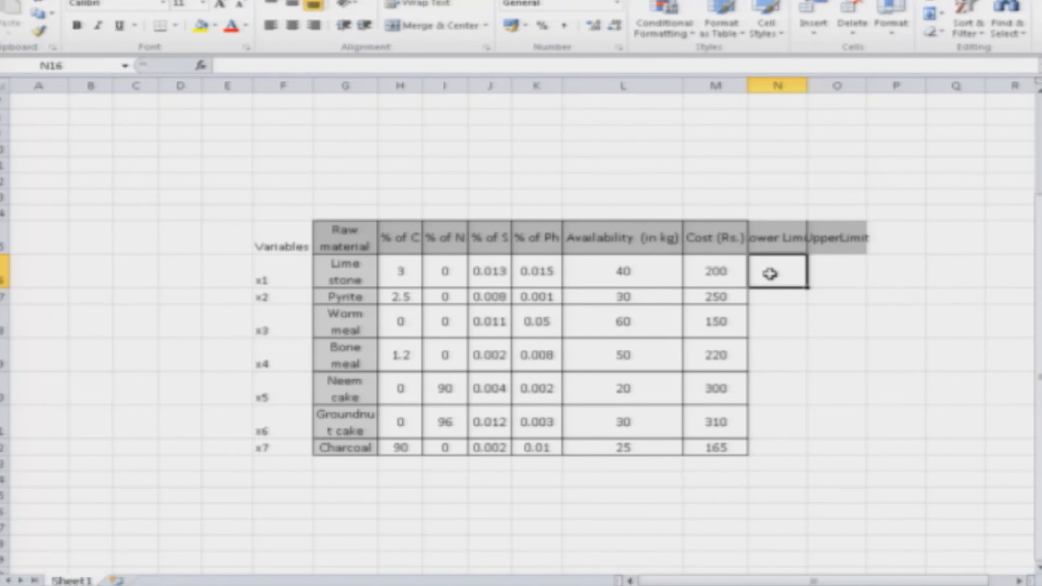
type("0")
key("Return")
type("0")
key("Return")
type("0")
key("Return")
type("0 0 0")
key("Return")
type("0")
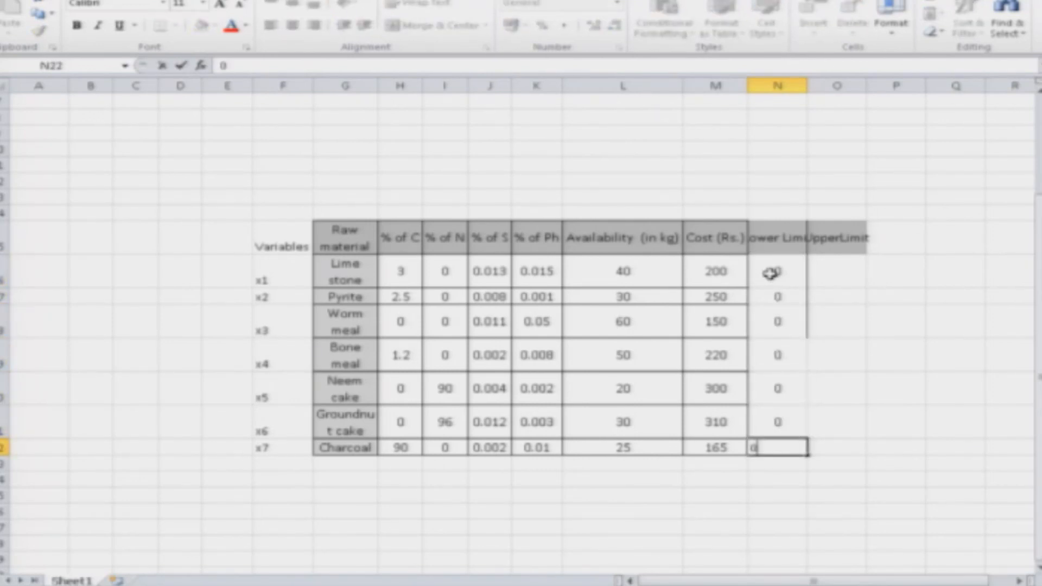
key("Return")
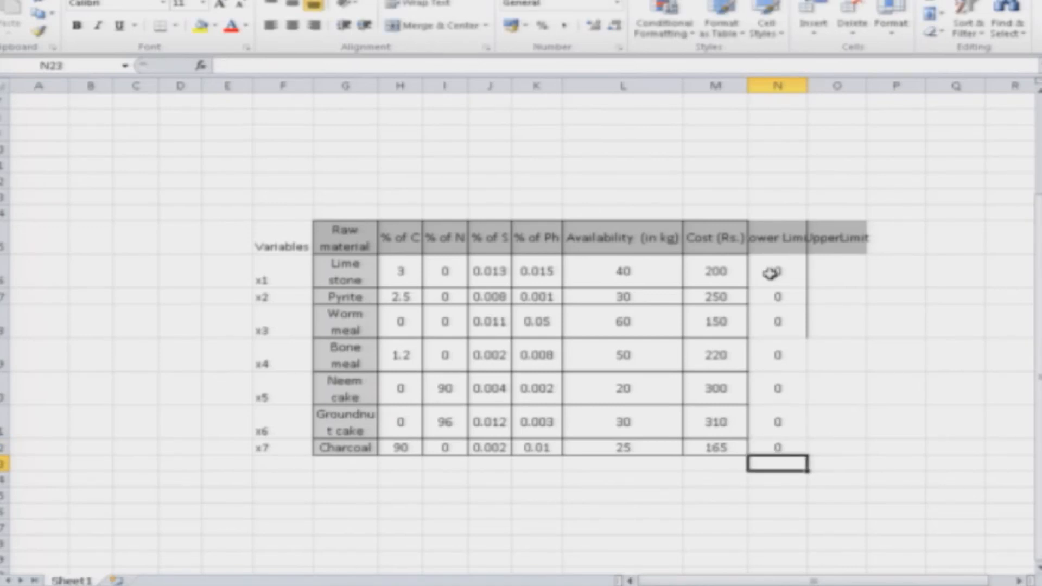
- Fill the upper limits in O16:O22 with the availabilities 40, 30, 60, 50, 20, 30 and 25
left_click(835, 272)
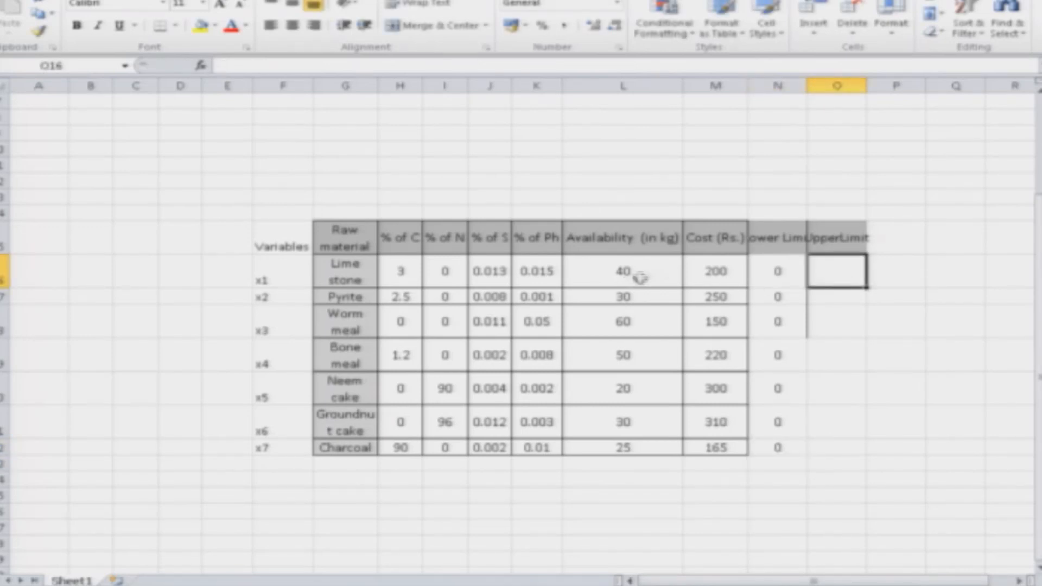
type("40")
key("Return")
type("30")
key("Return")
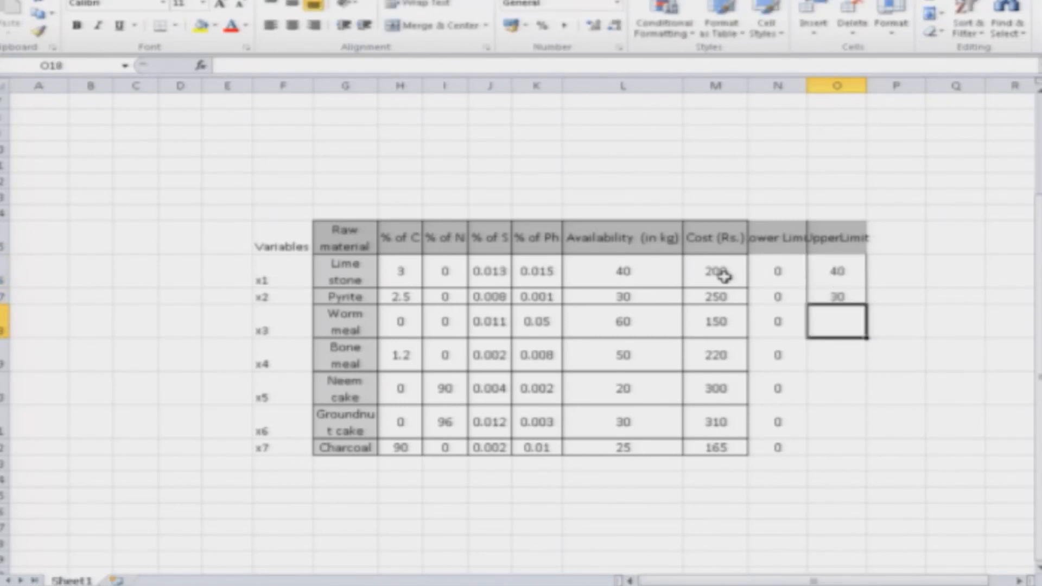
type("60")
key("Return")
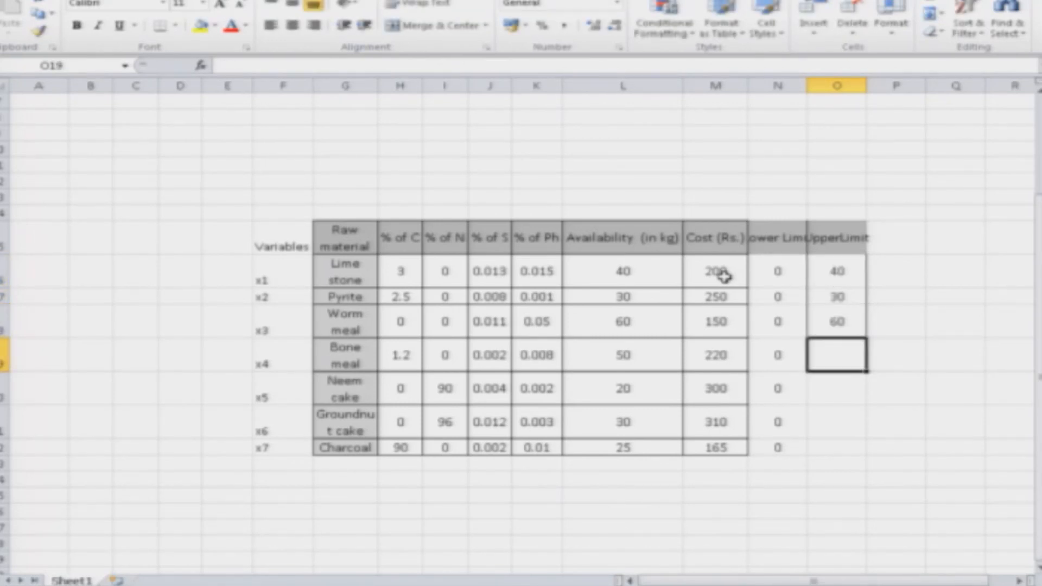
type("50")
key("Return")
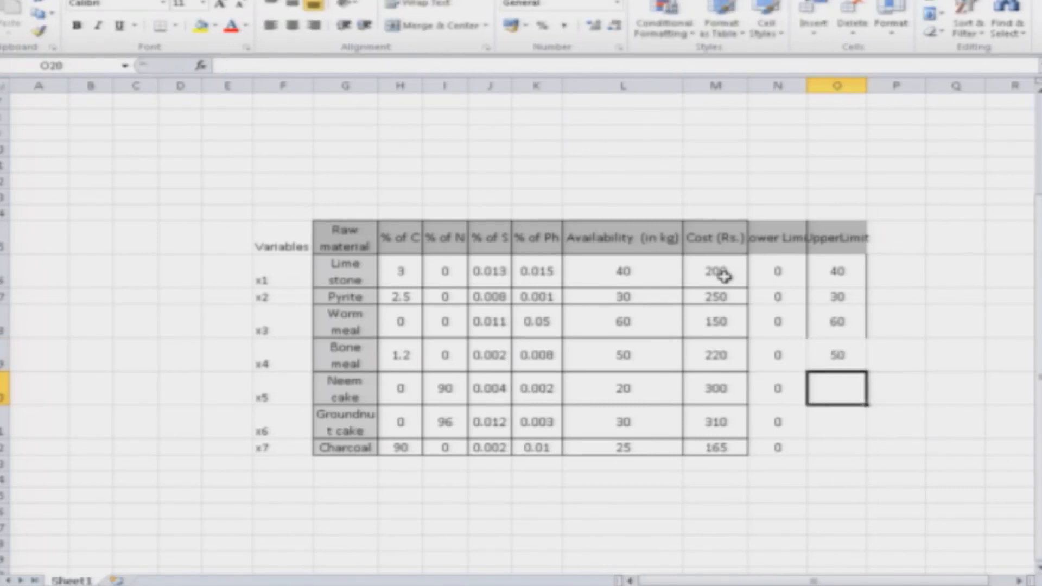
type("20")
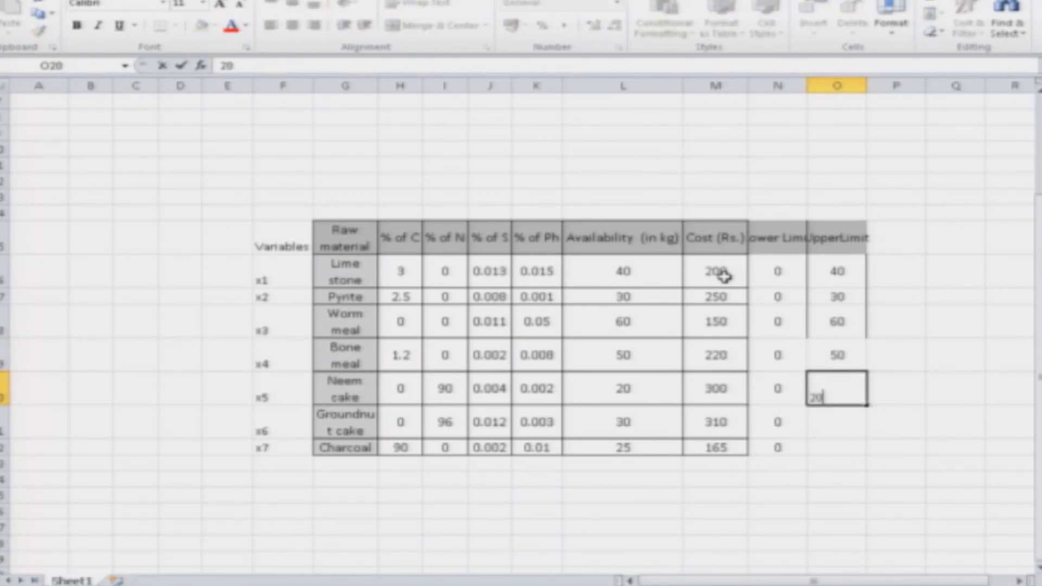
key("Return")
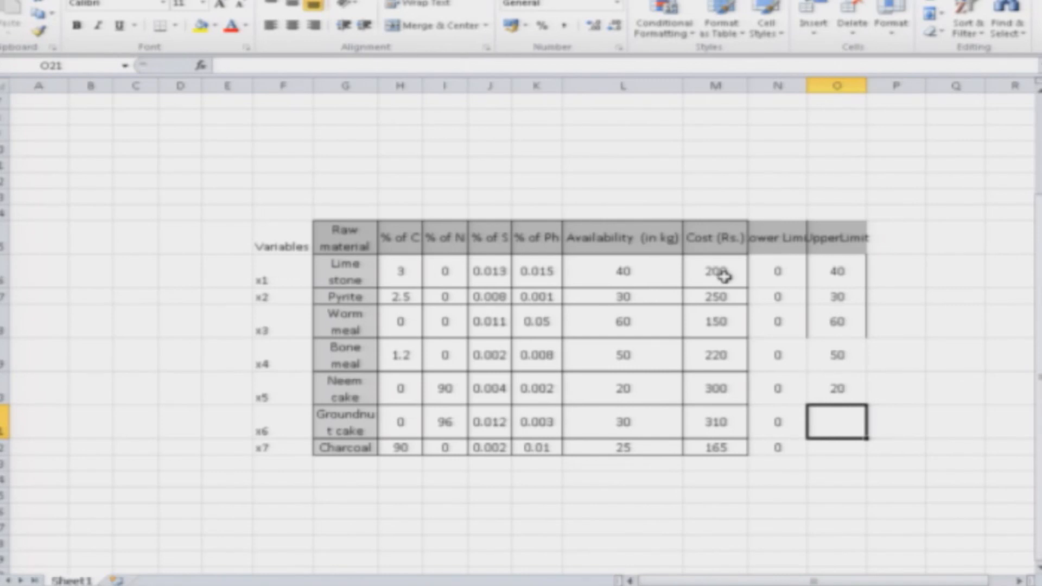
type("30")
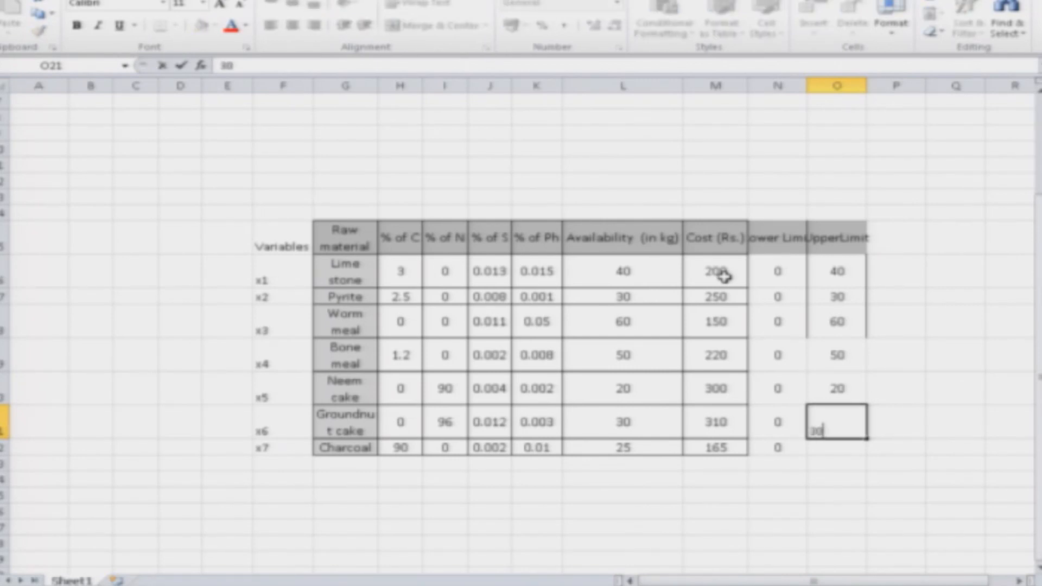
key("Return")
type("25")
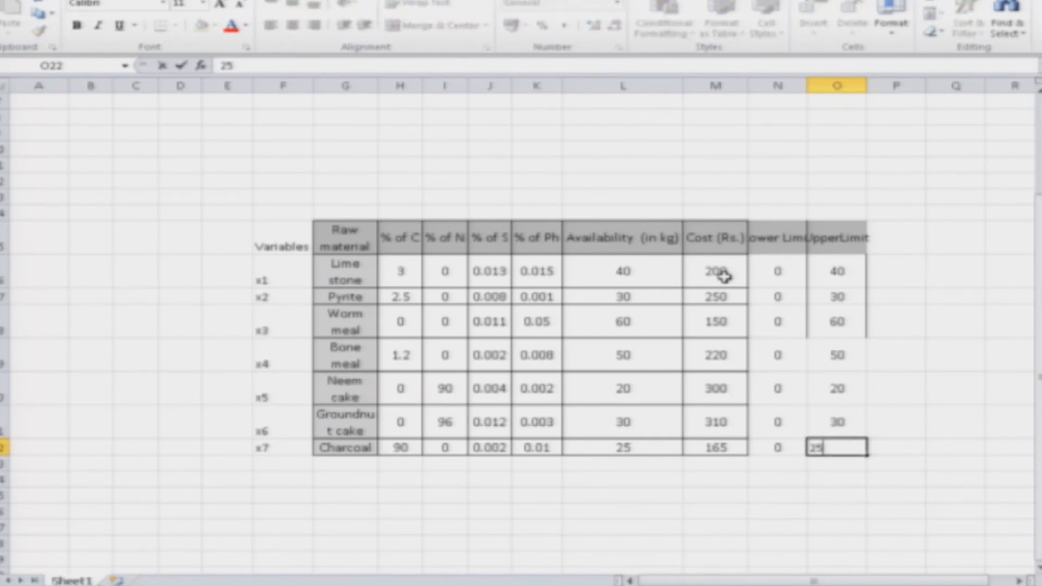
key("Return")
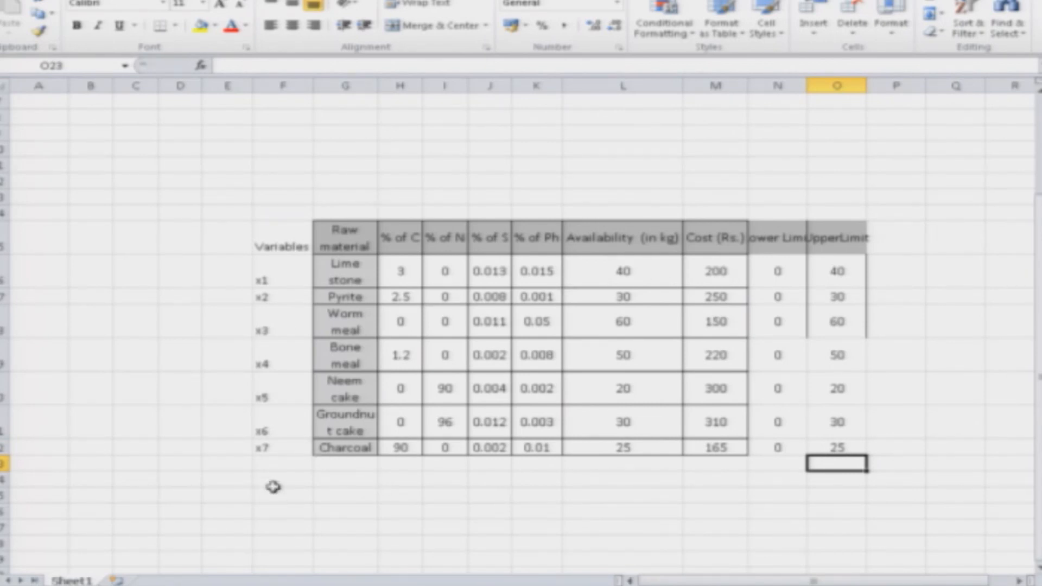
- Enter the label Variables in A24 and the variable names x1 to x7 across B24:H24
left_click(52, 480)
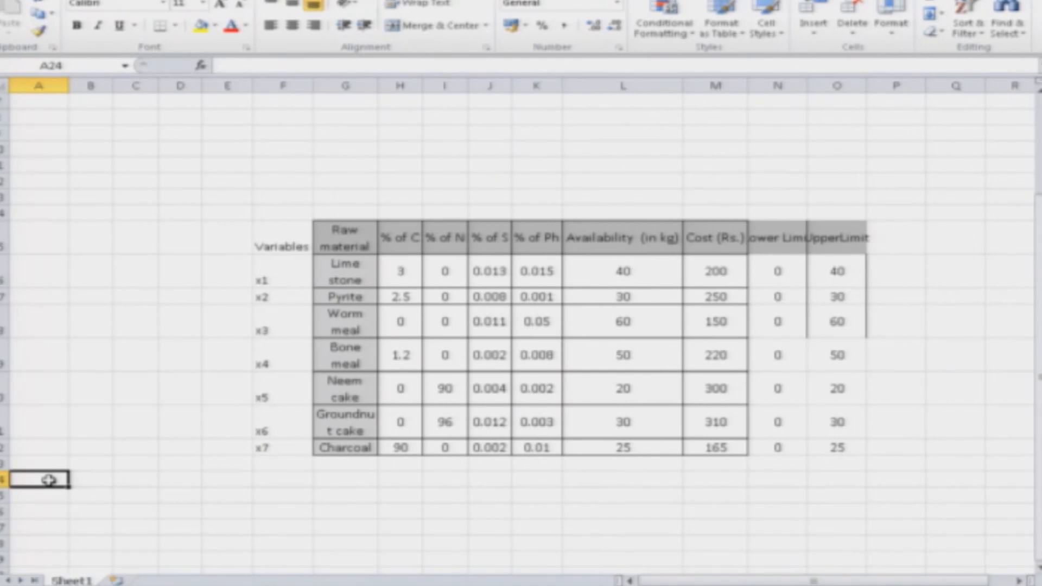
type("Variables")
key("Return")
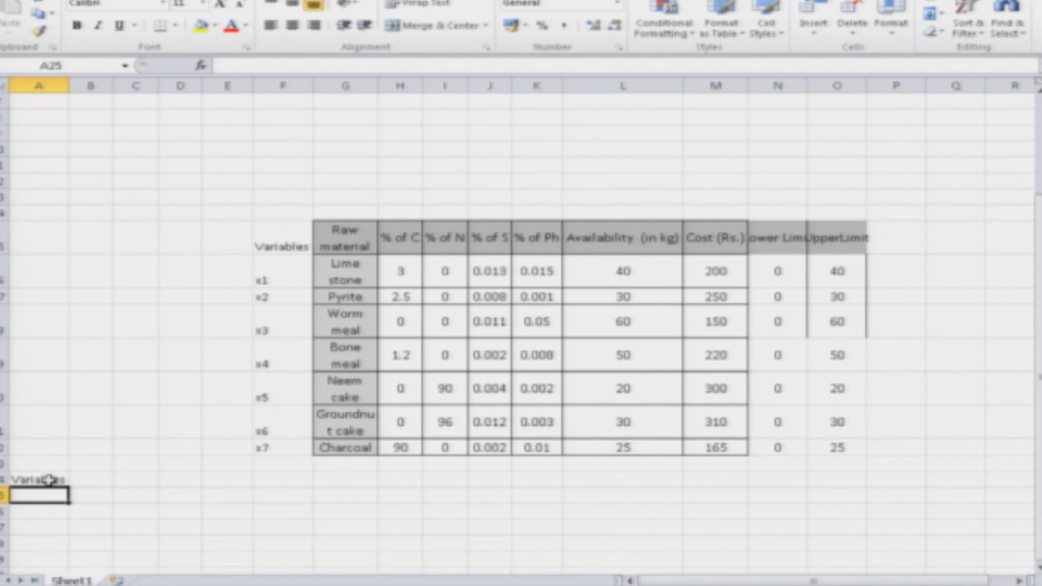
key("Up")
key("Right")
type("x")
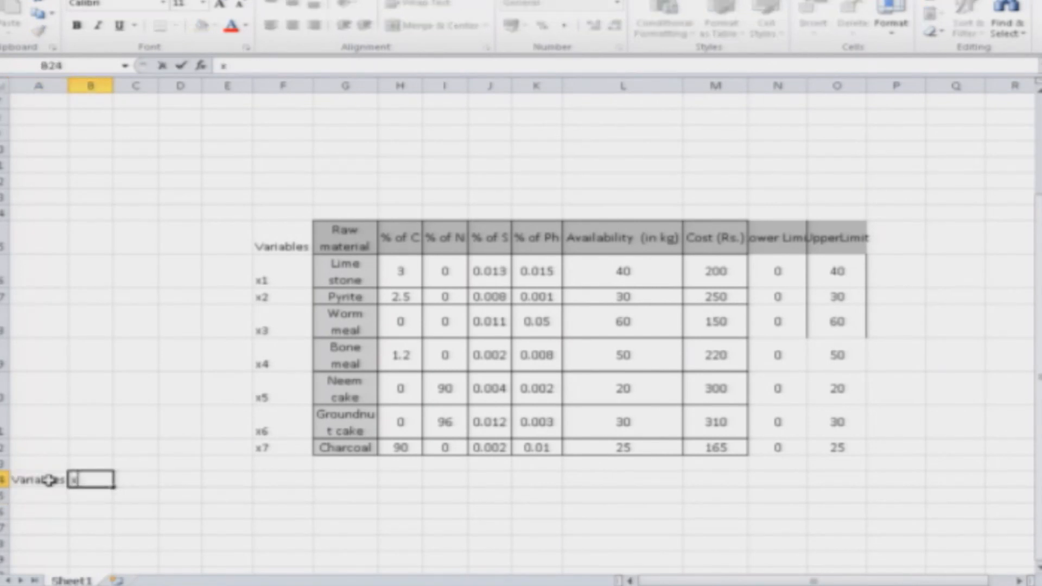
type("1")
key("Right")
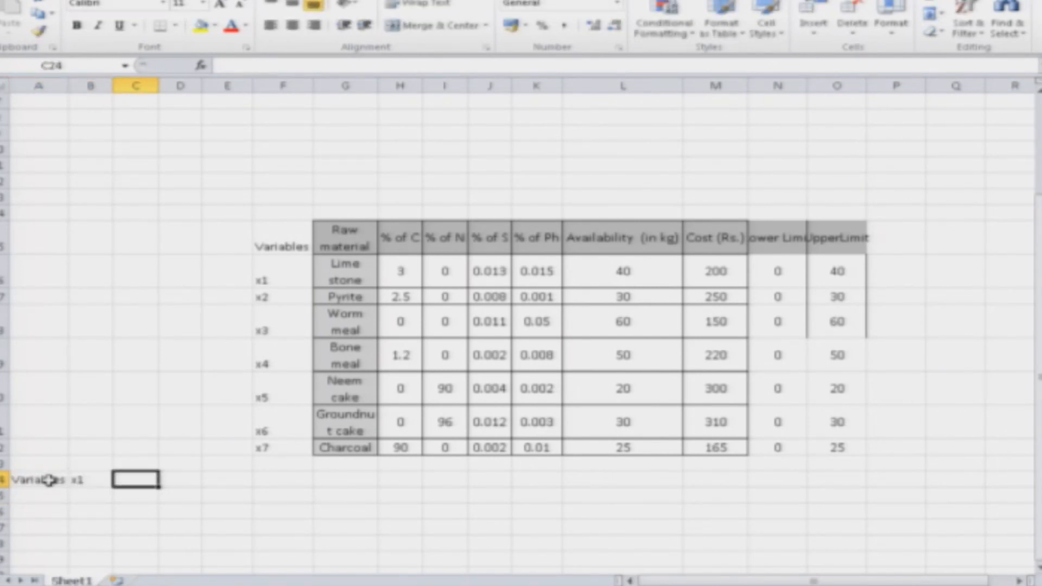
type("x2")
key("Right")
type("x3")
key("Right")
type("x4")
key("Right")
type("x5")
key("Right")
type("x6")
key("Right")
type("x7")
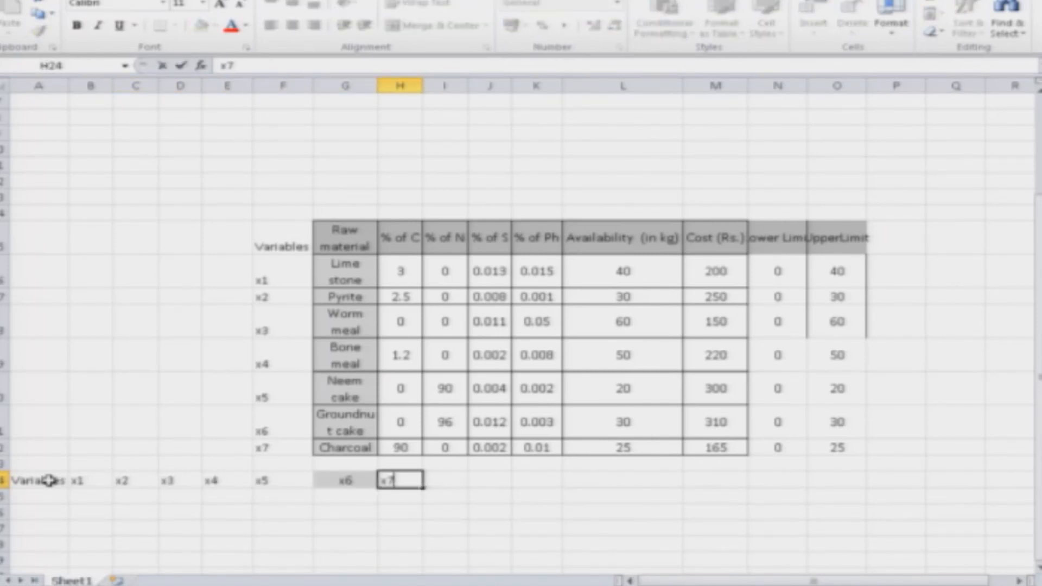
key("Return")
- Shade the empty value cells B25:H25 beneath the x1 to x7 labels with a light grey fill
key("Left")
key("Left")
key("Left")
key("Left")
key("Left")
key("Left")
key("Left")
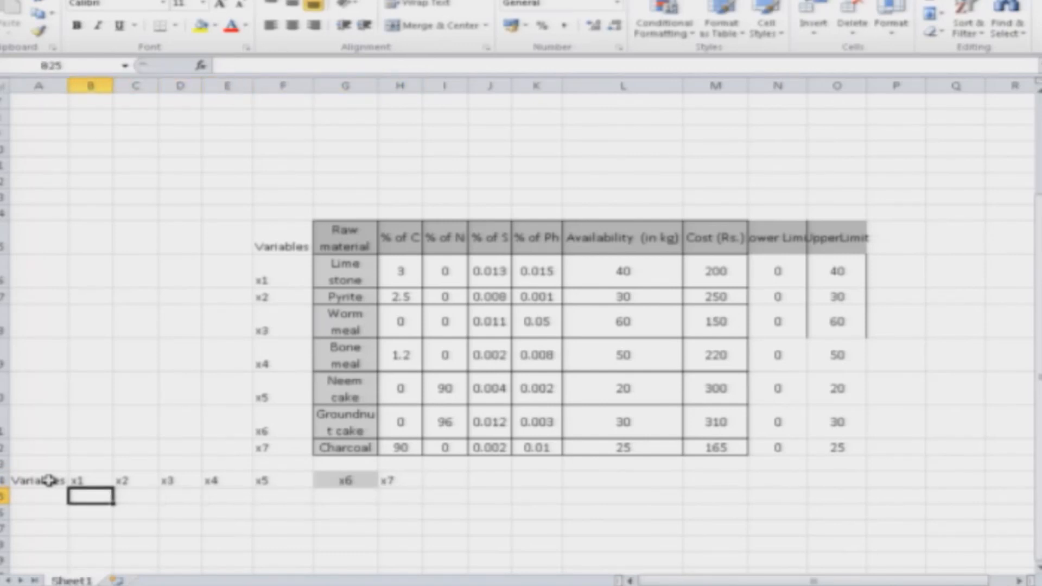
key("Right")
key("shift+Right")
key("shift+Right")
key("shift+Right")
key("shift+Right")
key("shift+Right")
key("shift+Right")
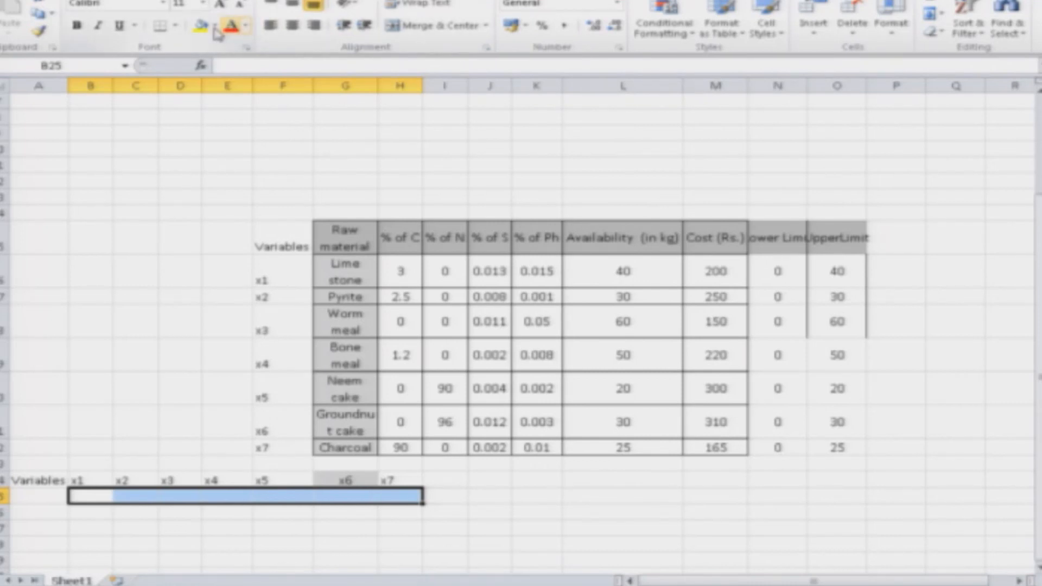
left_click(481, 496)
left_click(354, 480)
left_click(406, 480)
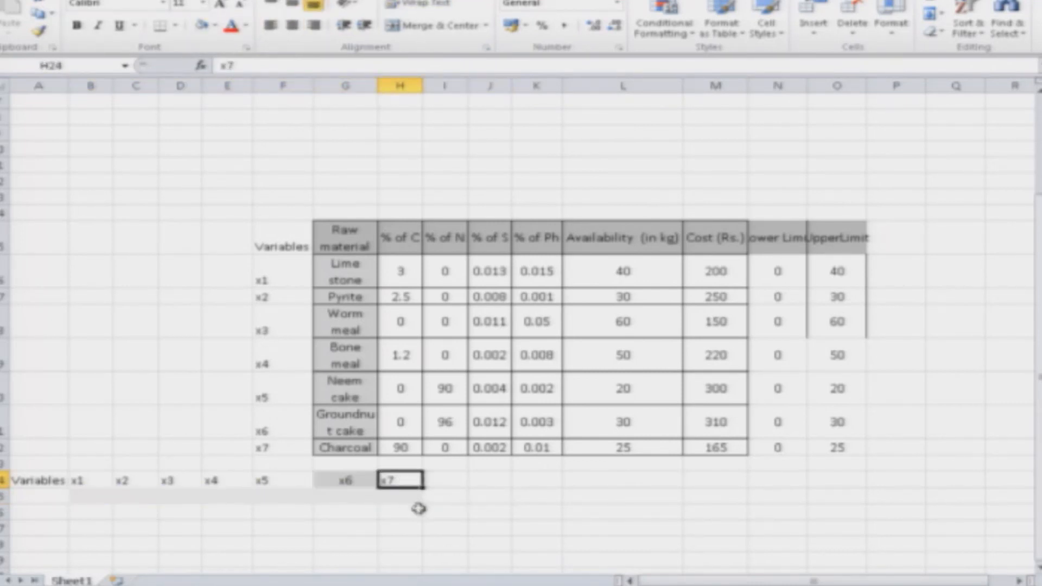
left_click(358, 480)
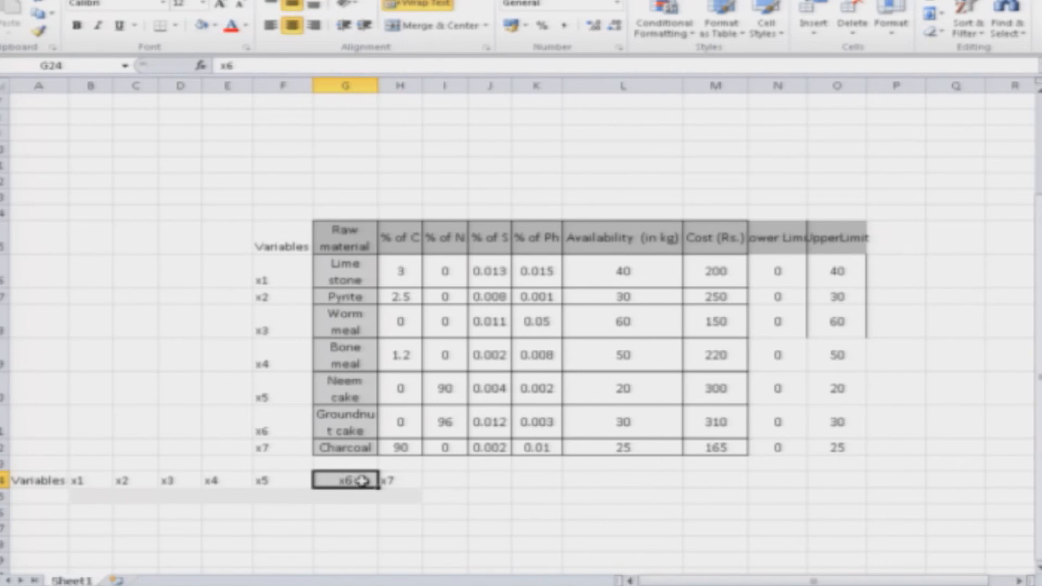
left_click(400, 481)
left_click(440, 491)
- Move the variables block A24:H25, including its shaded value cells, to the range starting at Q24
scroll(380, 504, "down", 2)
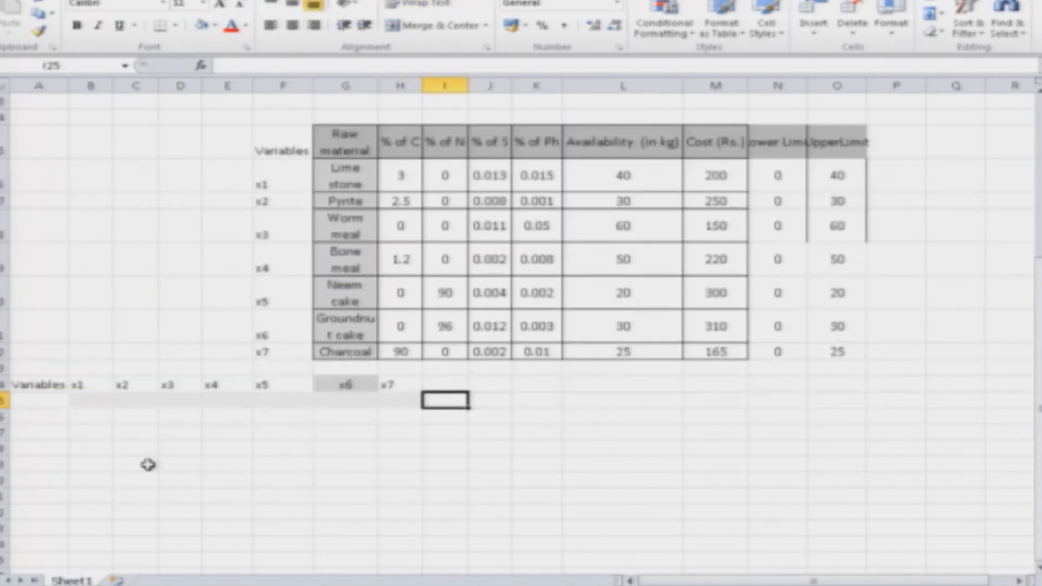
left_click_drag(39, 384, 404, 400)
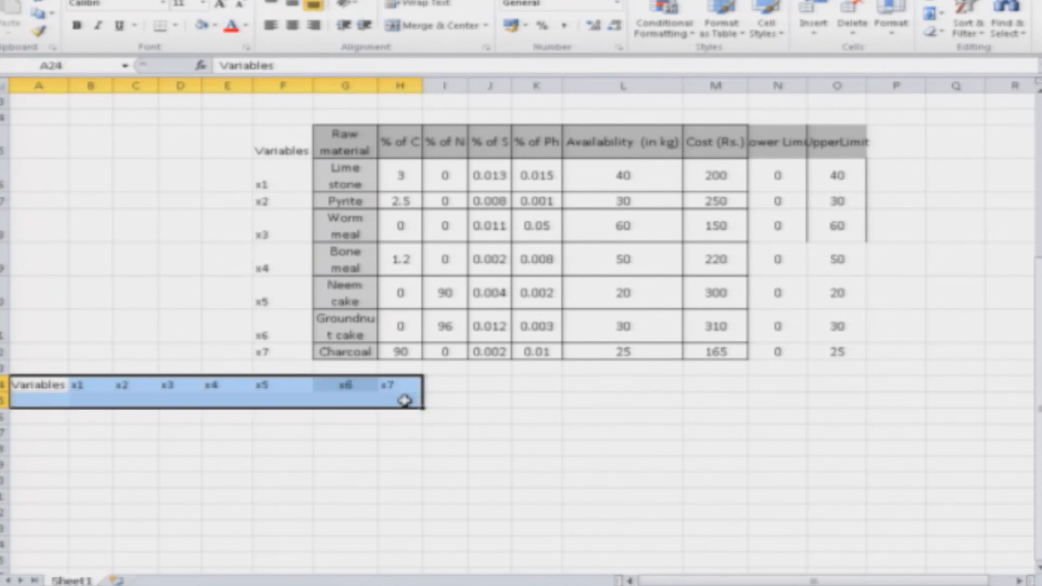
key("ctrl+c")
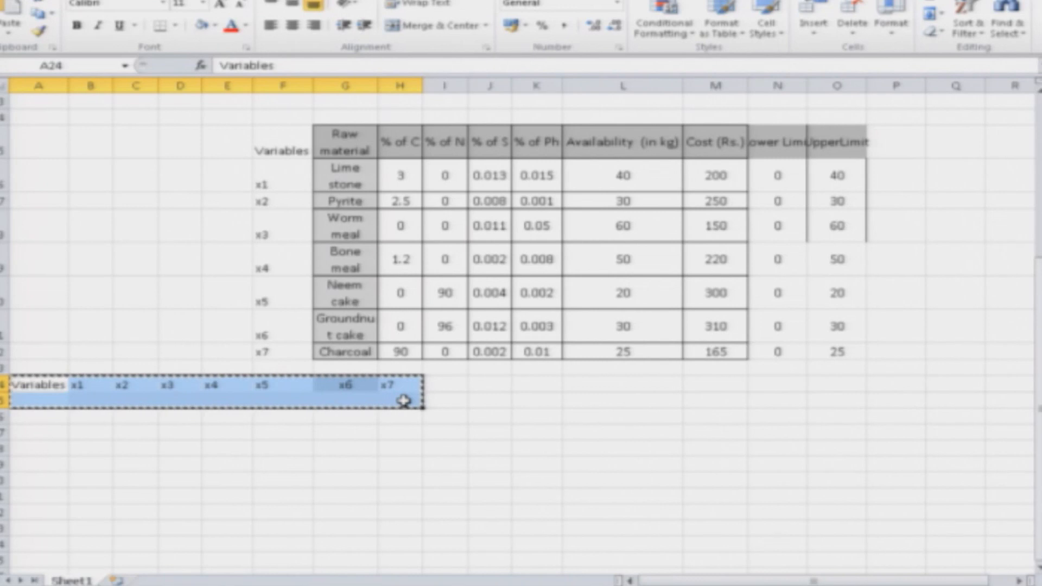
left_click_drag(692, 581, 838, 575)
left_click(883, 383)
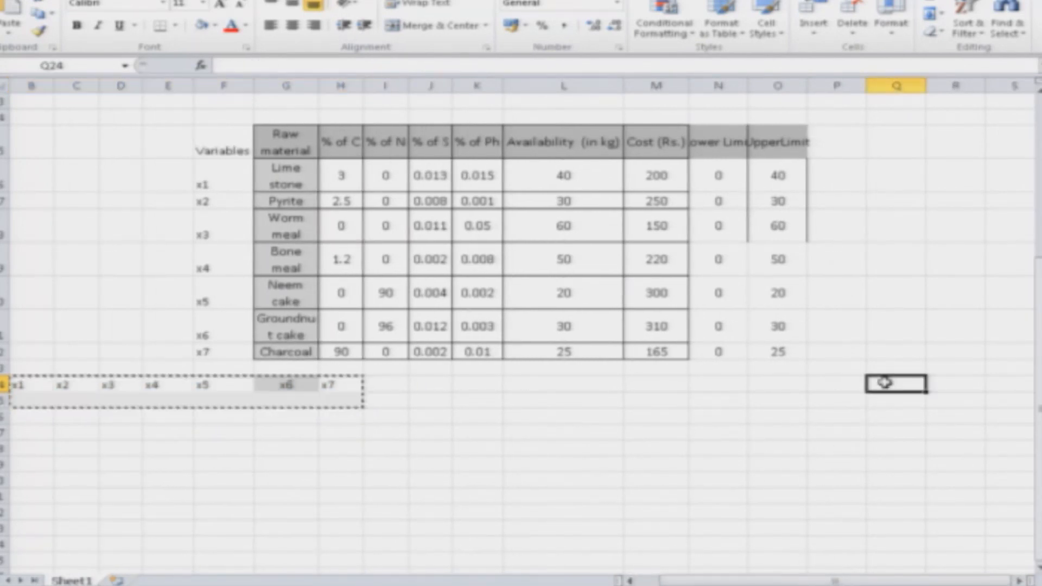
key("ctrl+v")
left_click_drag(837, 573, 953, 580)
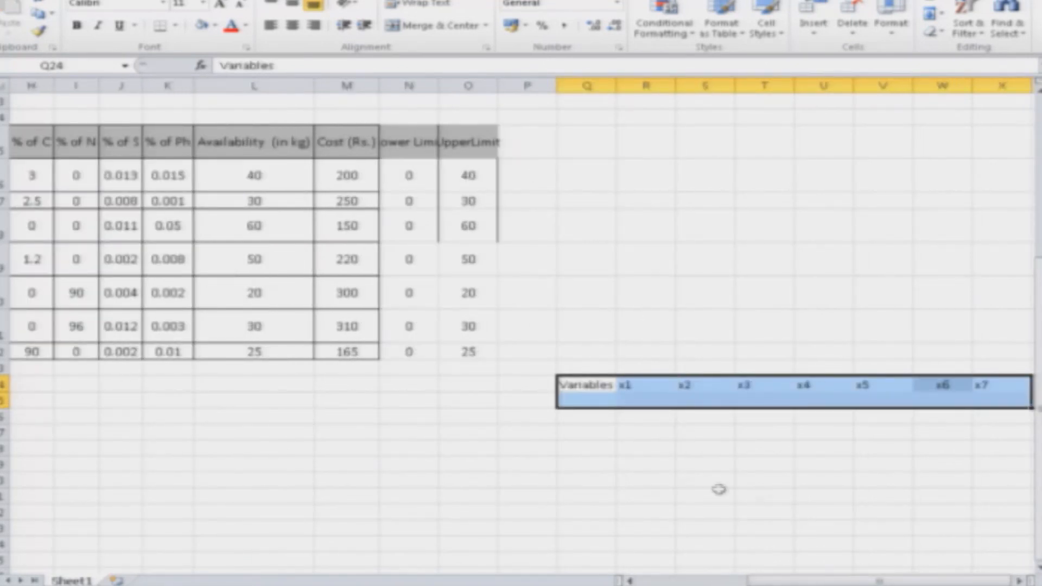
left_click(660, 581)
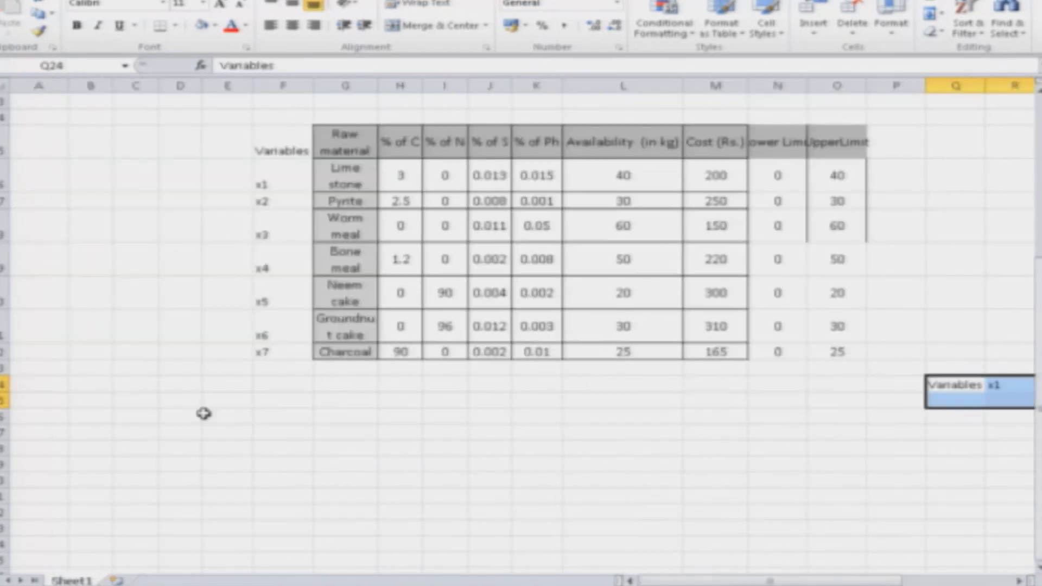
- Enter the label Quantity of each material in cell C26
left_click(142, 416)
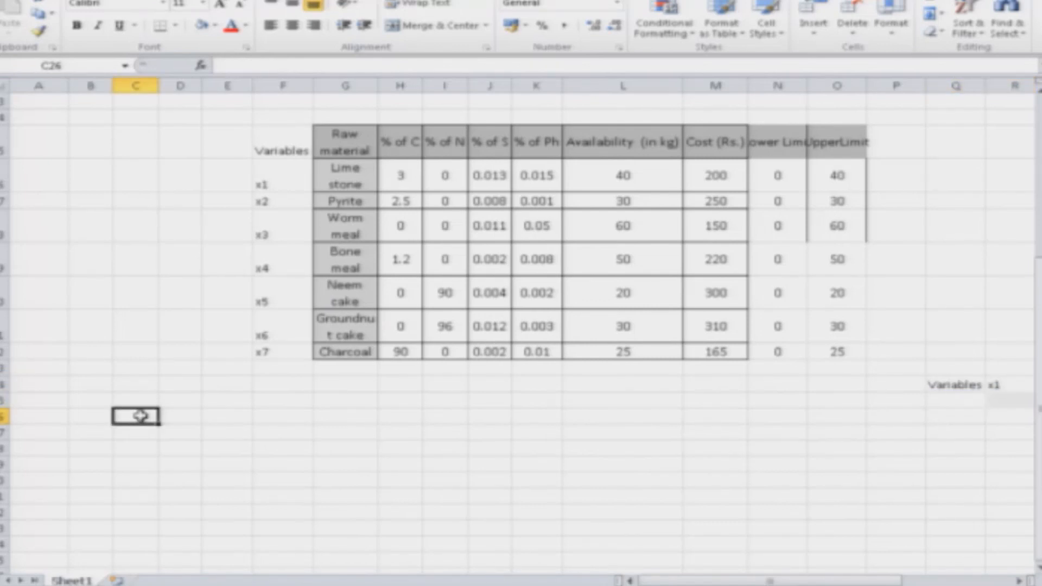
type("Q")
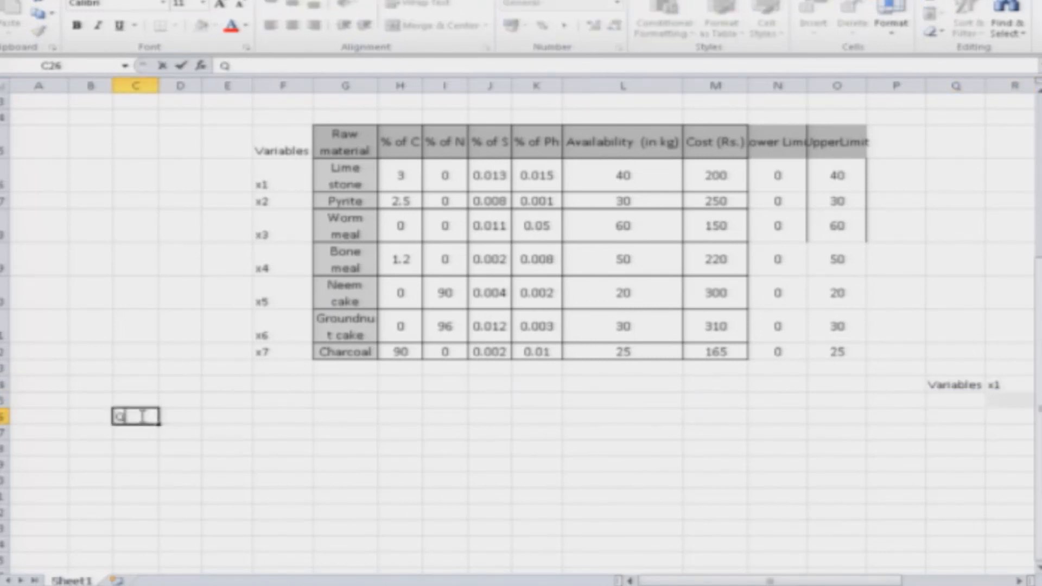
type("uantity of")
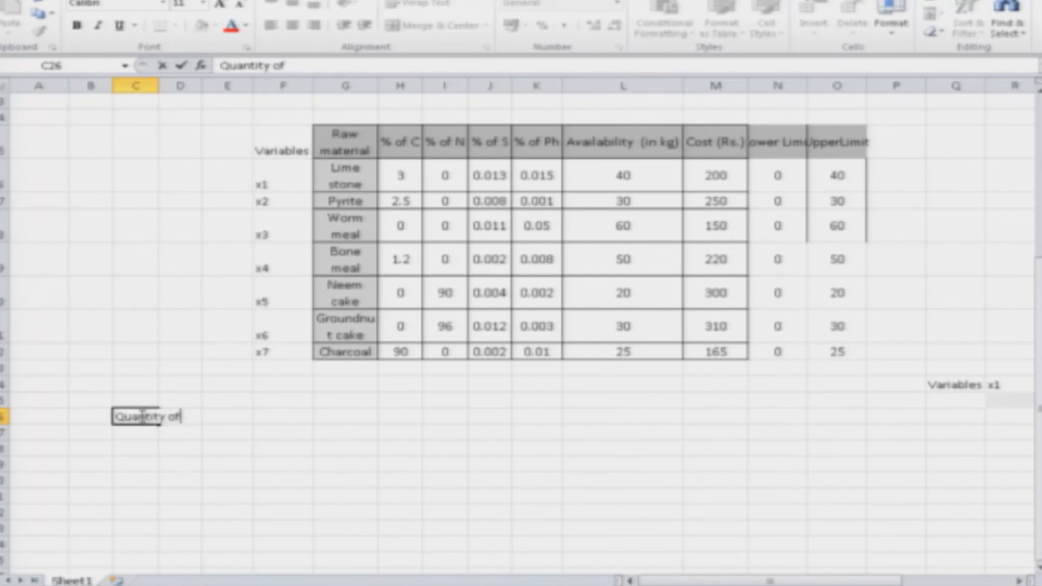
type("material")
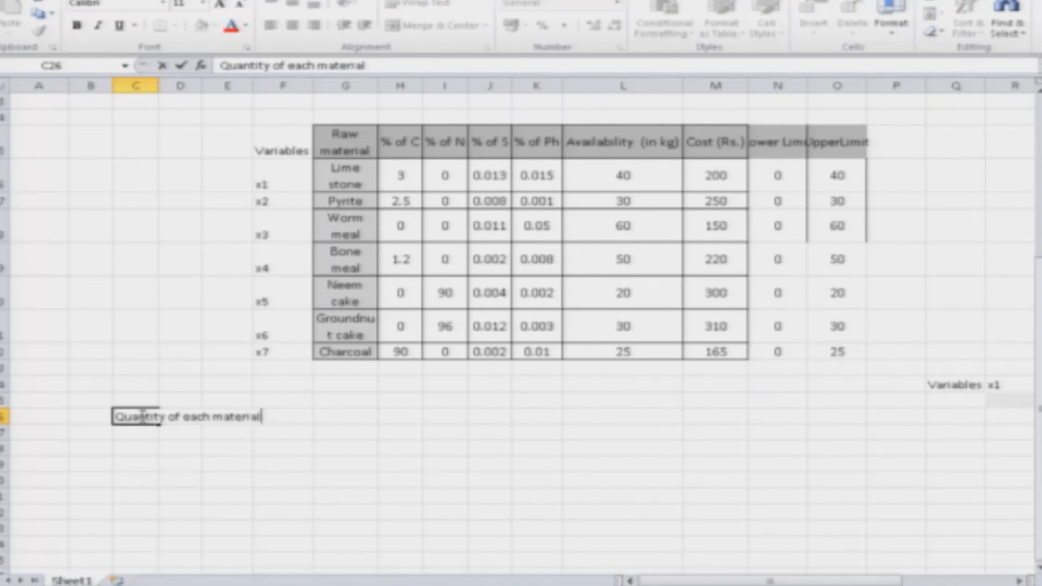
key("Return")
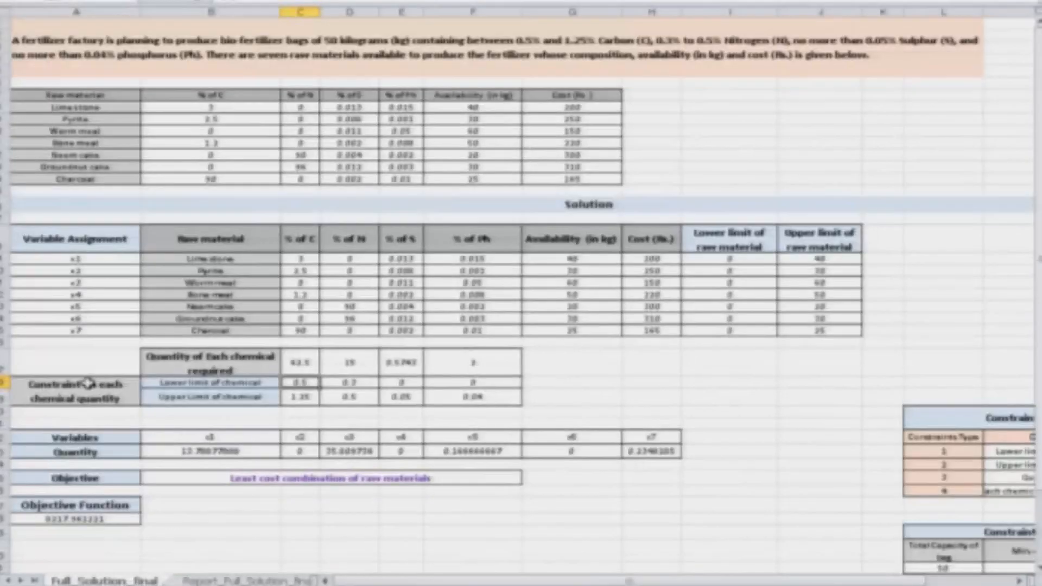
- Copy the Constraint on each chemical quantity block with its lower and upper limits from the Full_Solution_final sheet into Sheet1 starting at B27
left_click(87, 386)
left_click_drag(152, 386, 460, 387)
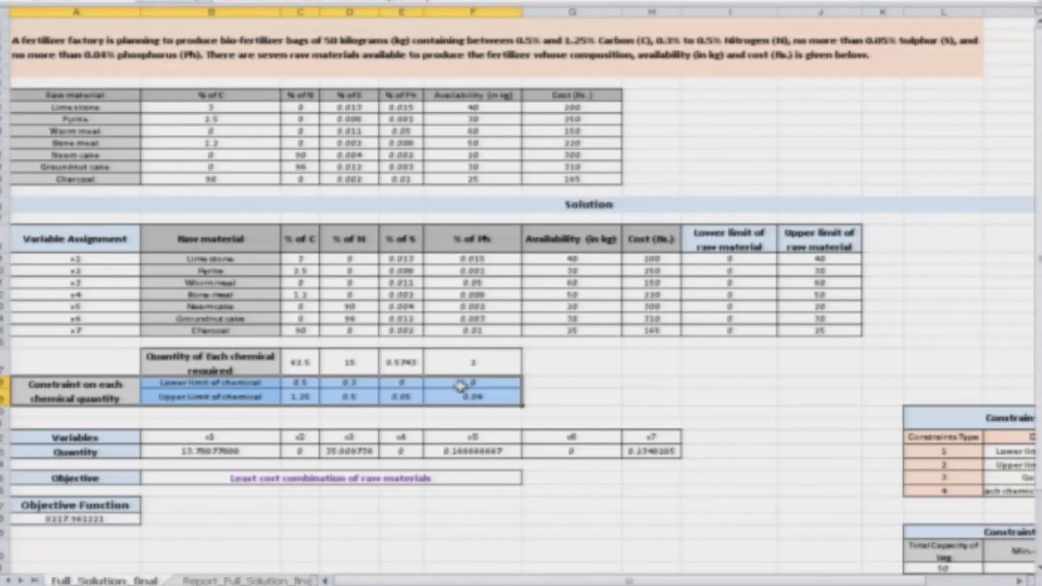
key("ctrl+c")
key("alt+Tab")
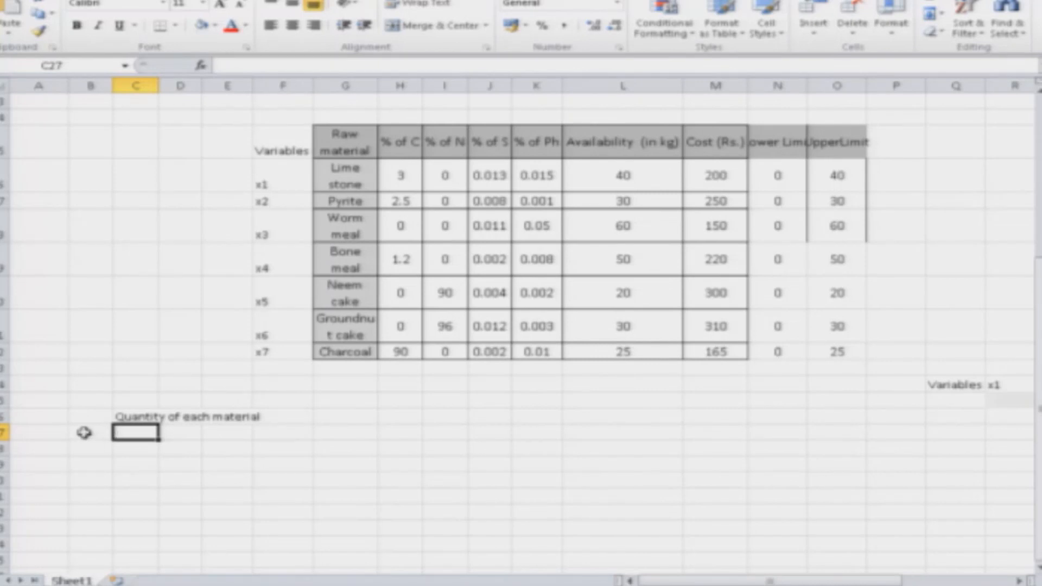
left_click(83, 431)
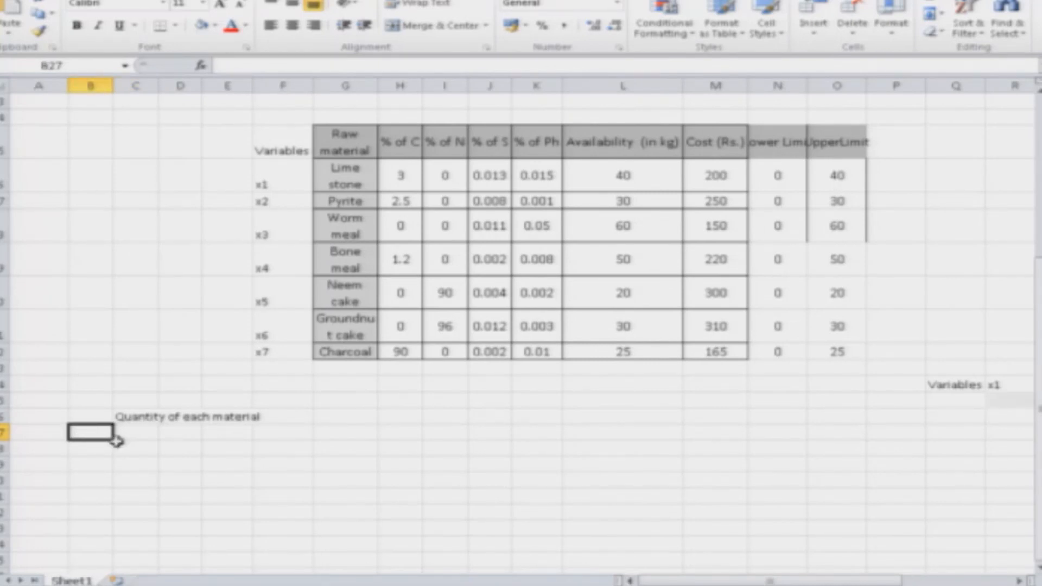
key("ctrl+v")
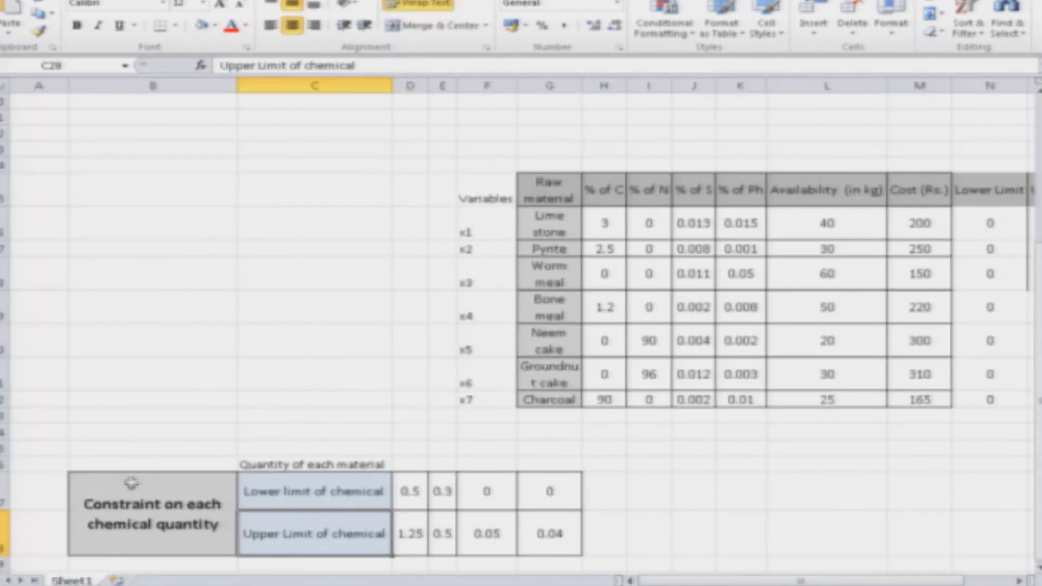
- Move the chemical constraint block from B27:G28 to start at F25, aligning its limits with the nutrient percentage columns
left_click_drag(132, 482, 535, 515)
key("ctrl+c")
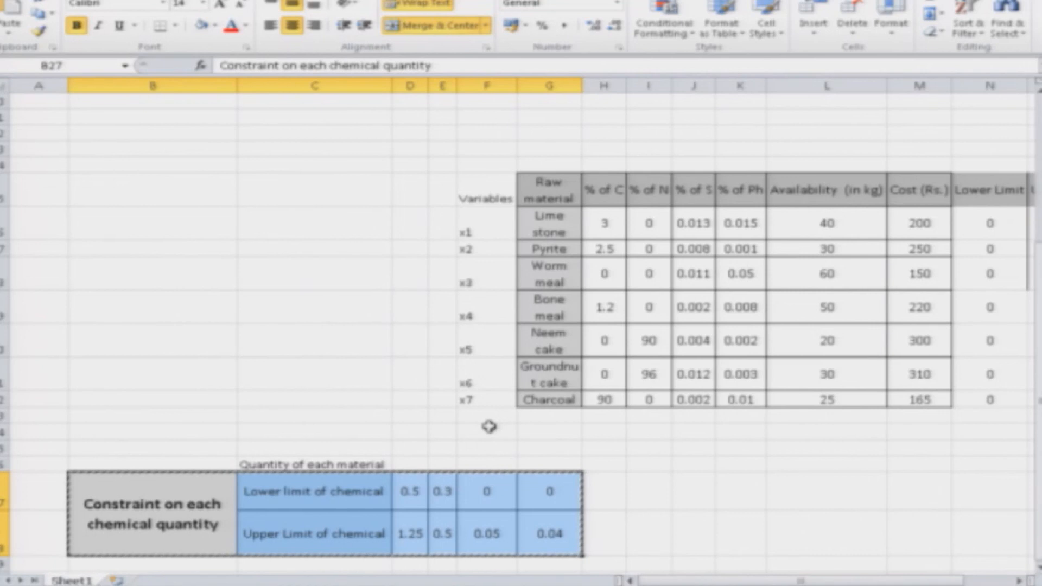
left_click(478, 449)
key("ctrl+v")
left_click(612, 467)
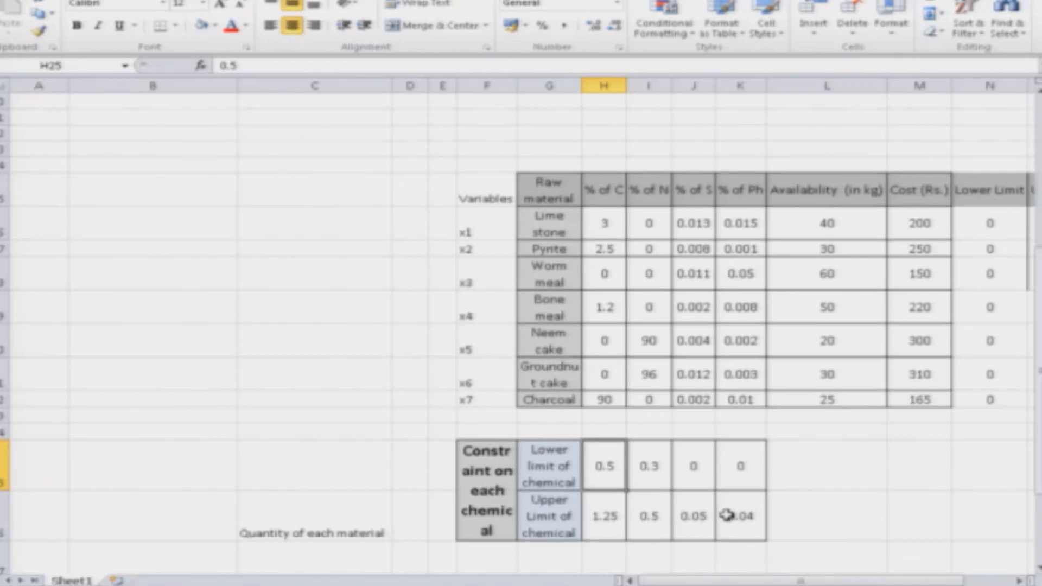
- Open the Solver parameters and start adding a new constraint
scroll(727, 515, "down", 3)
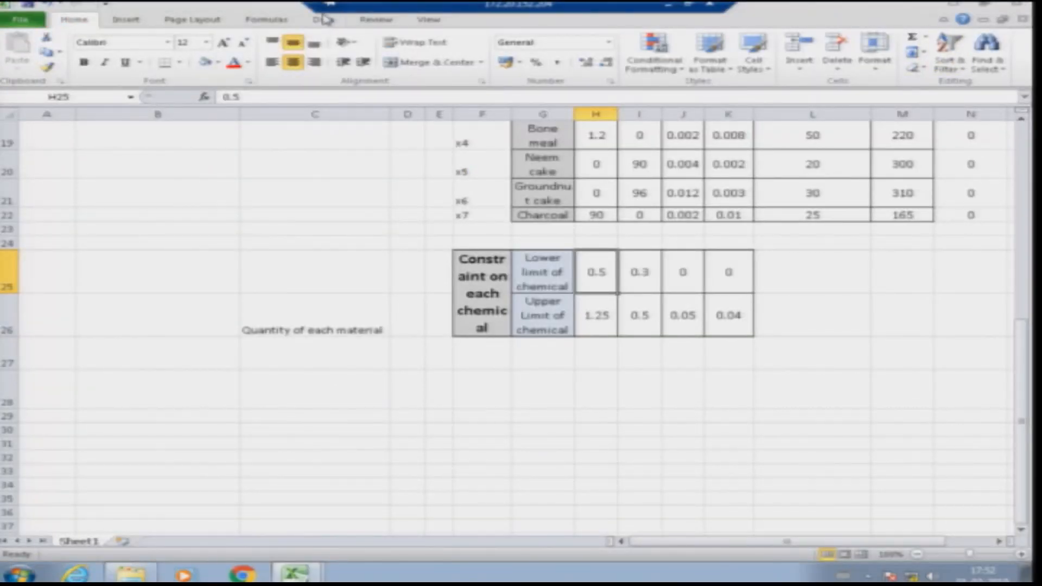
left_click(324, 20)
left_click(979, 38)
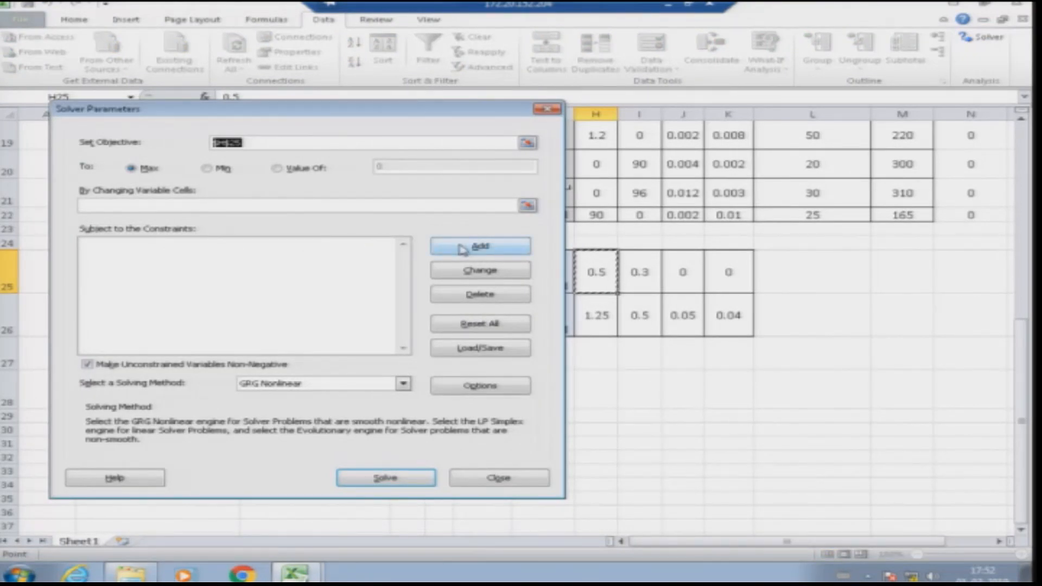
scroll(936, 291, "up", 3)
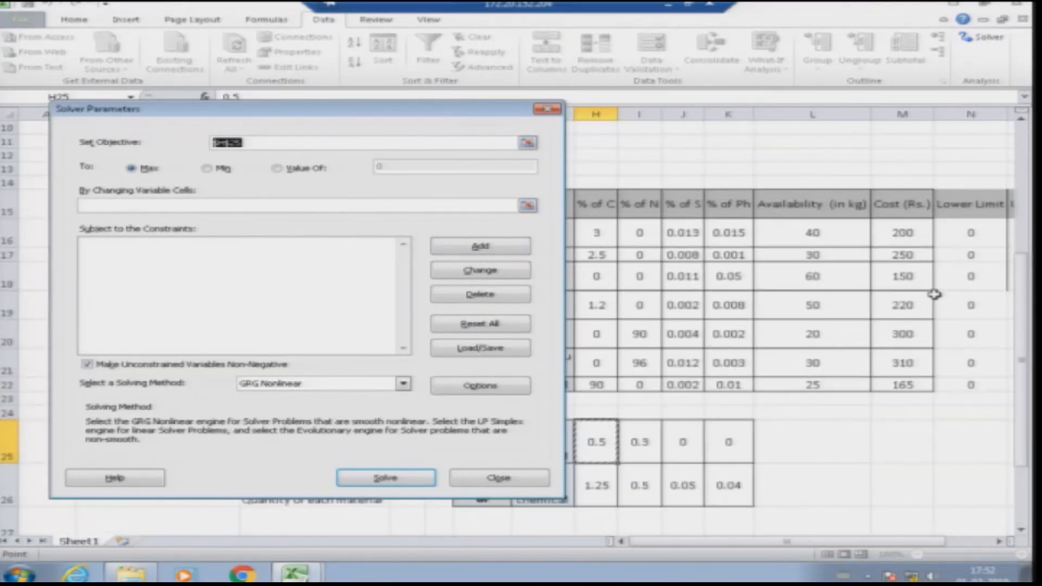
left_click_drag(786, 541, 859, 547)
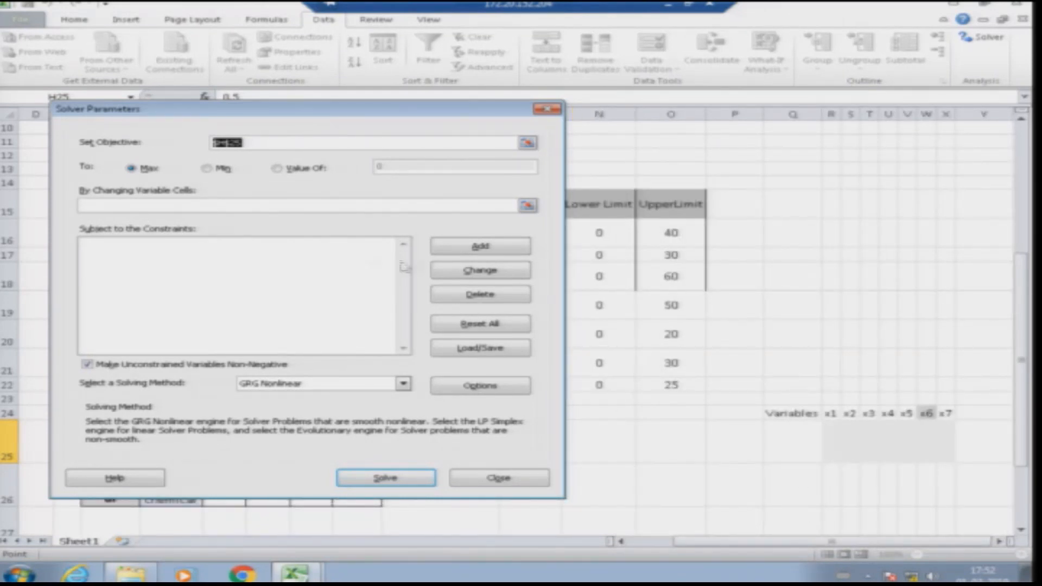
left_click(451, 250)
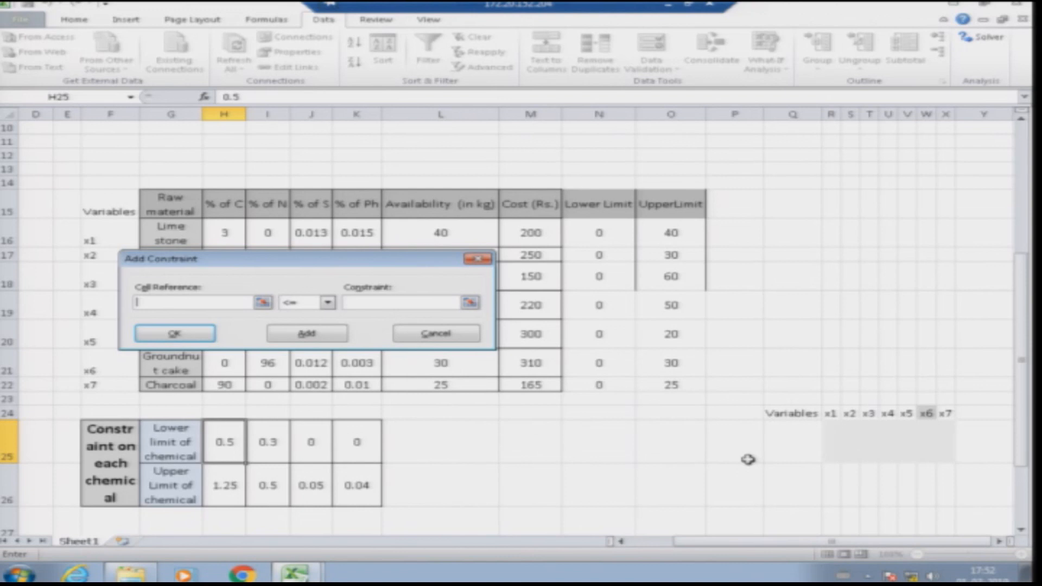
- Add the Solver constraint that the x1 value cell R25 is >= 0
left_click_drag(832, 541, 754, 541)
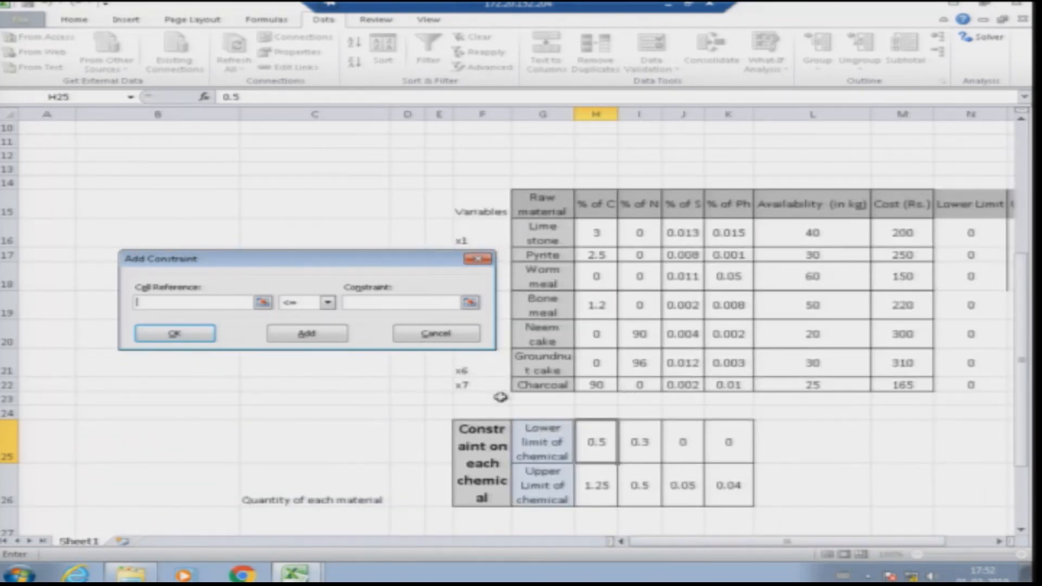
scroll(814, 428, "down", 2)
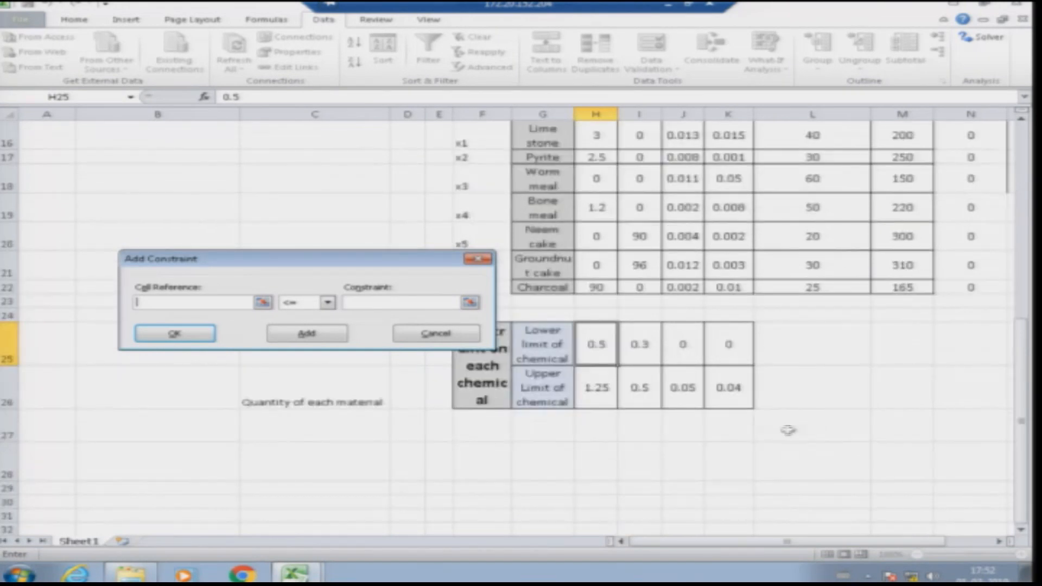
scroll(611, 458, "down", 1)
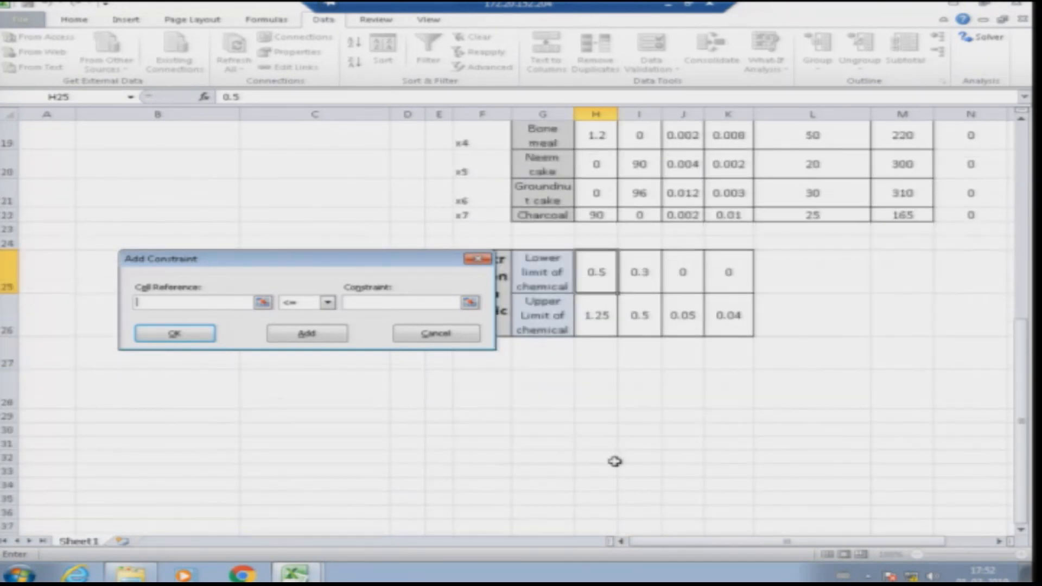
scroll(834, 273, "right", 1)
left_click(834, 270)
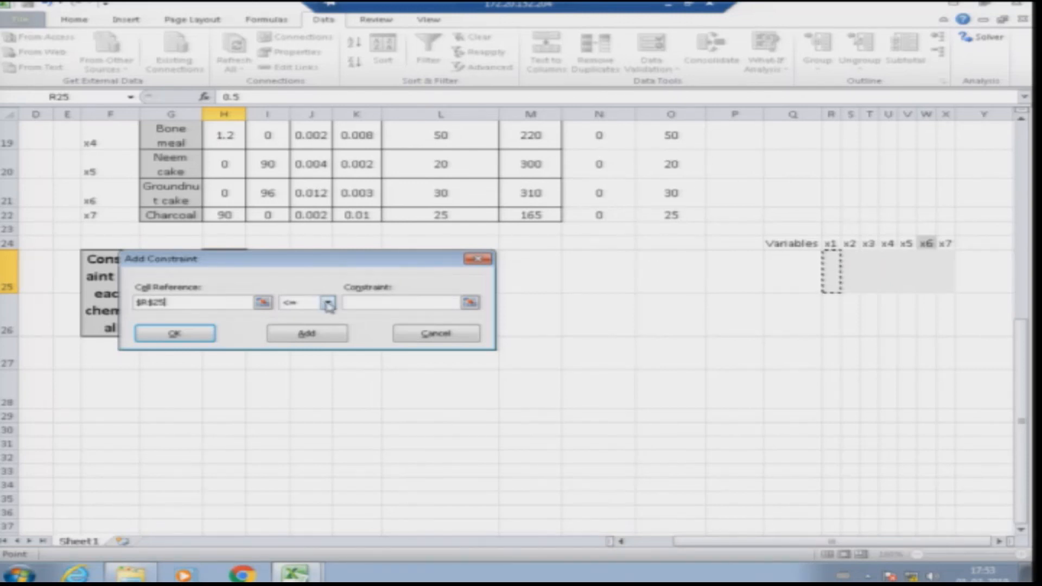
left_click(329, 302)
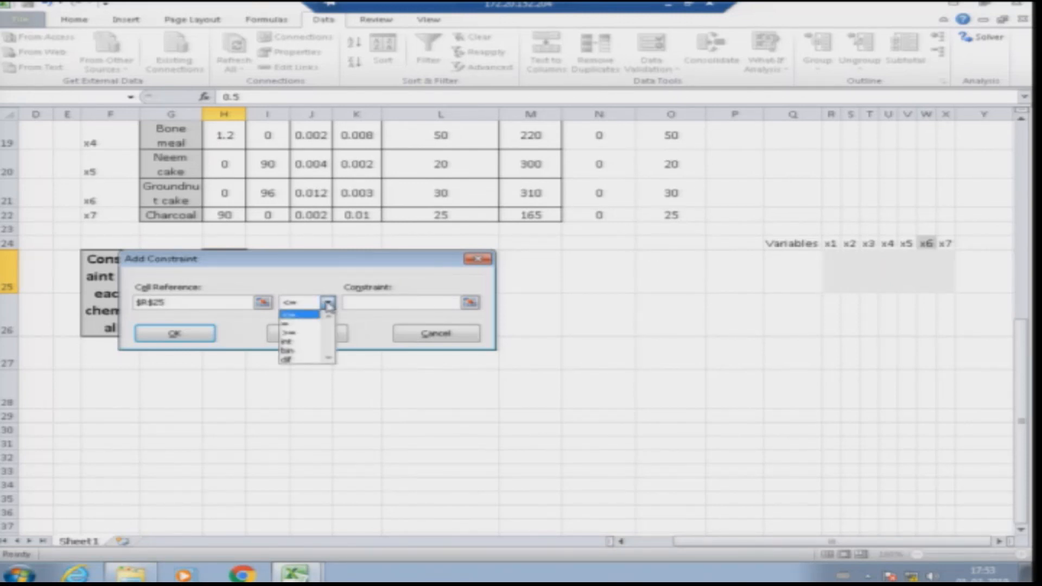
left_click(303, 332)
left_click(353, 307)
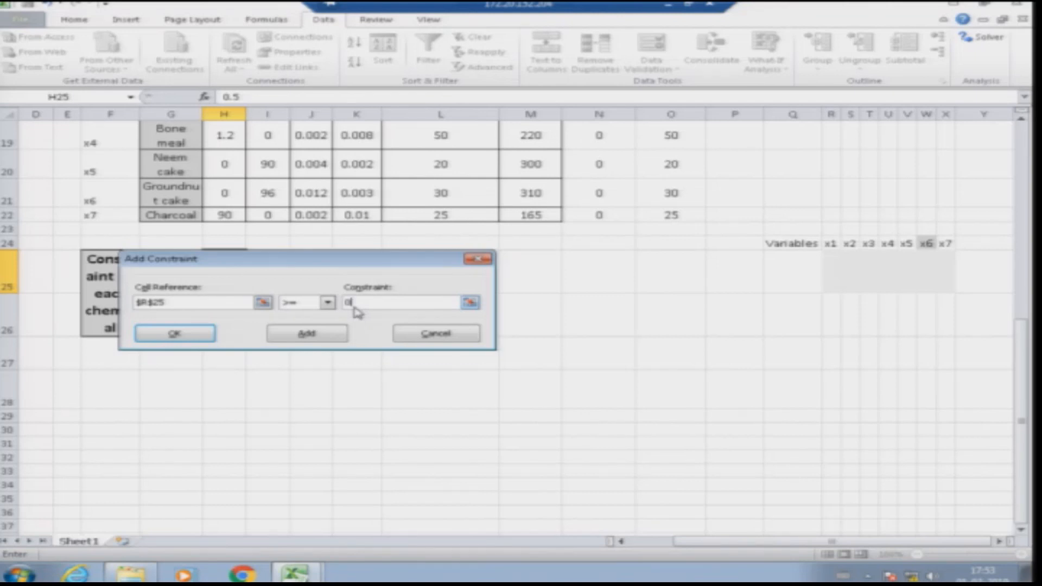
left_click(317, 332)
- Add Solver constraints requiring the x2 and x3 value cells S25 and T25 to be >= 0
left_click(850, 268)
left_click(328, 303)
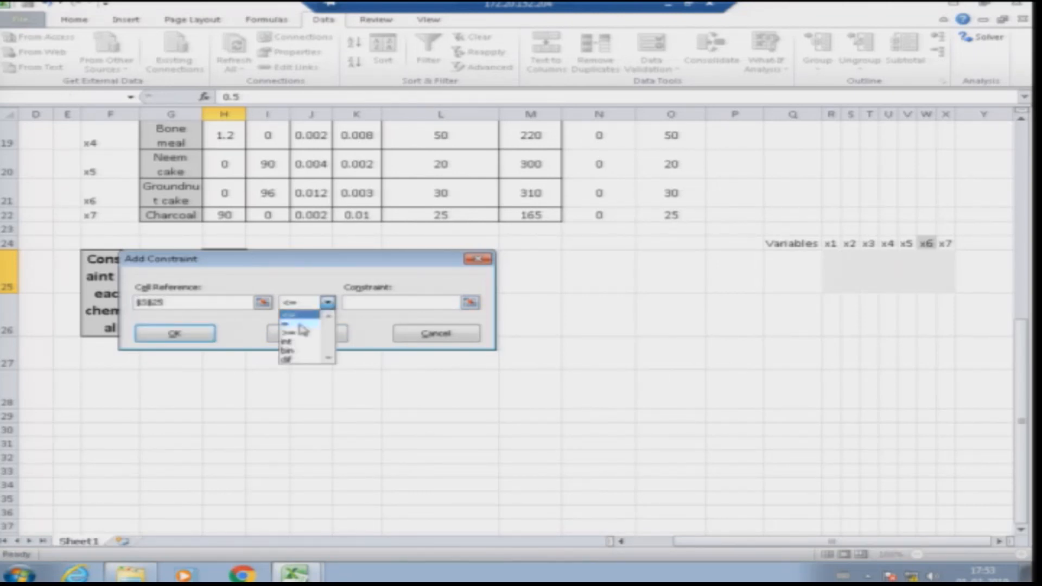
left_click(303, 332)
left_click(315, 335)
left_click(868, 261)
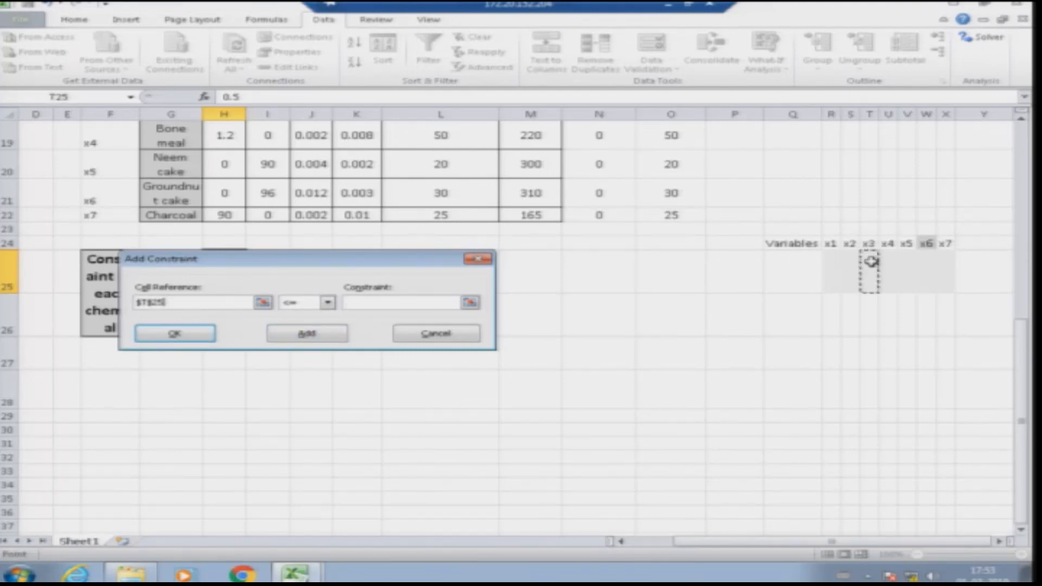
left_click(328, 302)
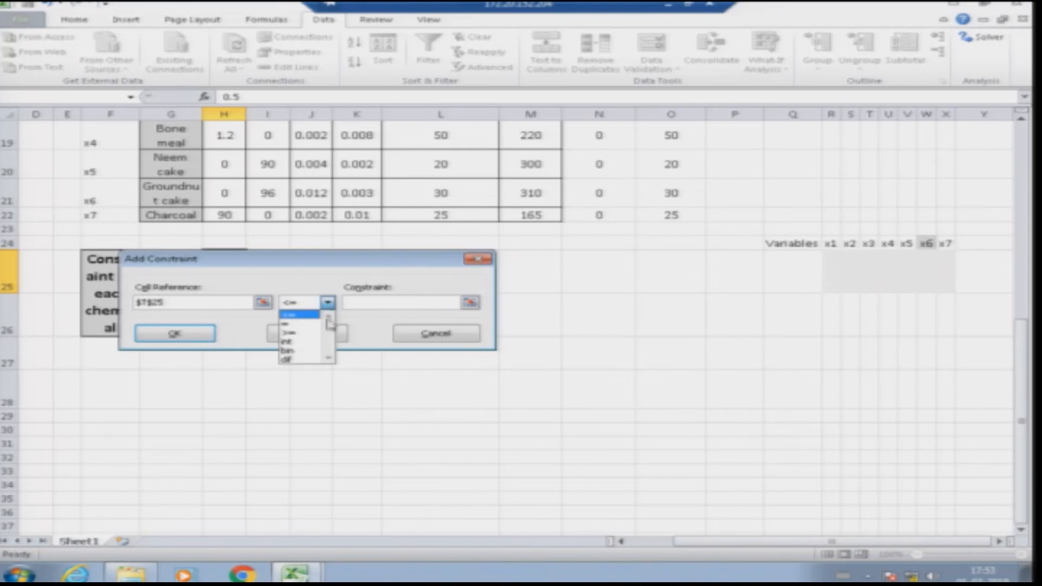
left_click(320, 332)
type("0")
left_click(341, 333)
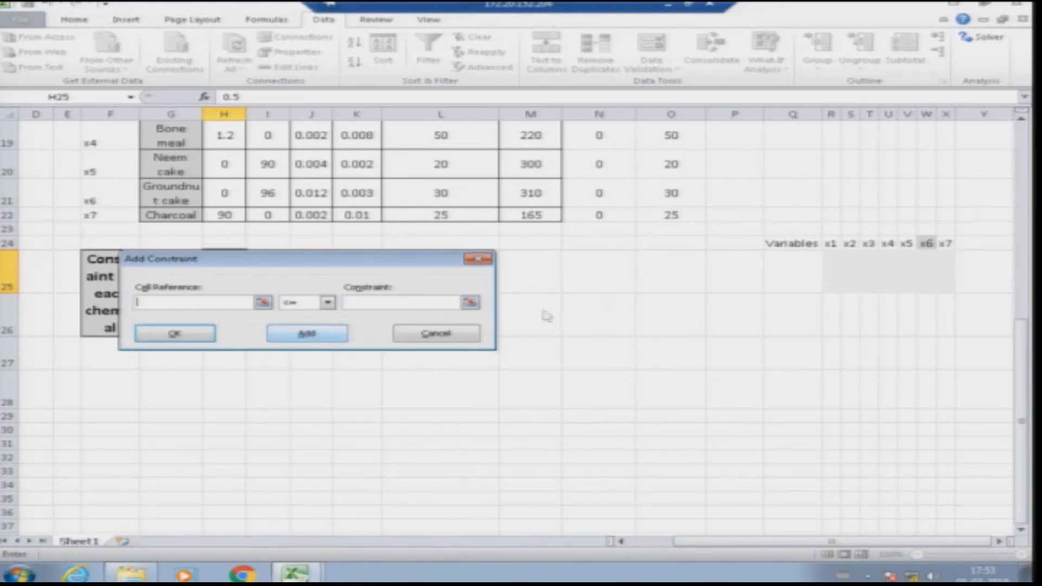
- Add Solver constraints requiring the x4 and x5 value cells U25 and V25 to be >= 0
left_click(888, 267)
left_click(327, 302)
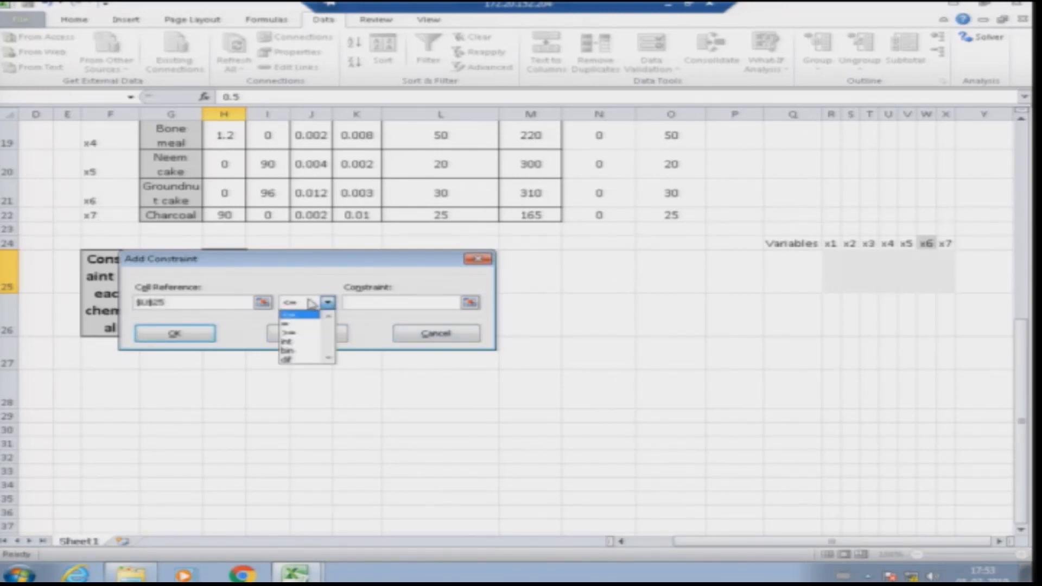
left_click(299, 332)
type("0")
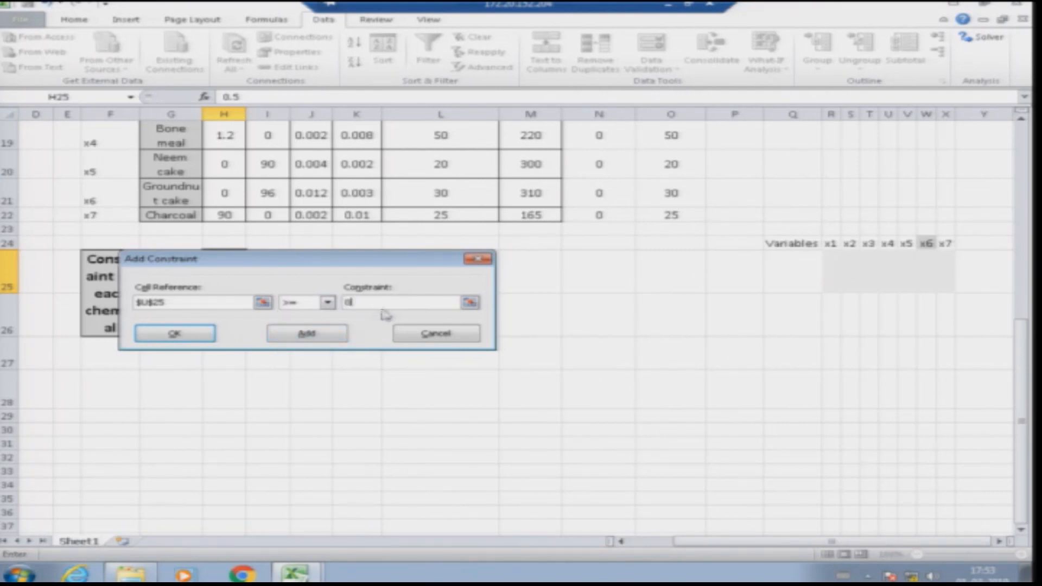
left_click(330, 332)
left_click(907, 270)
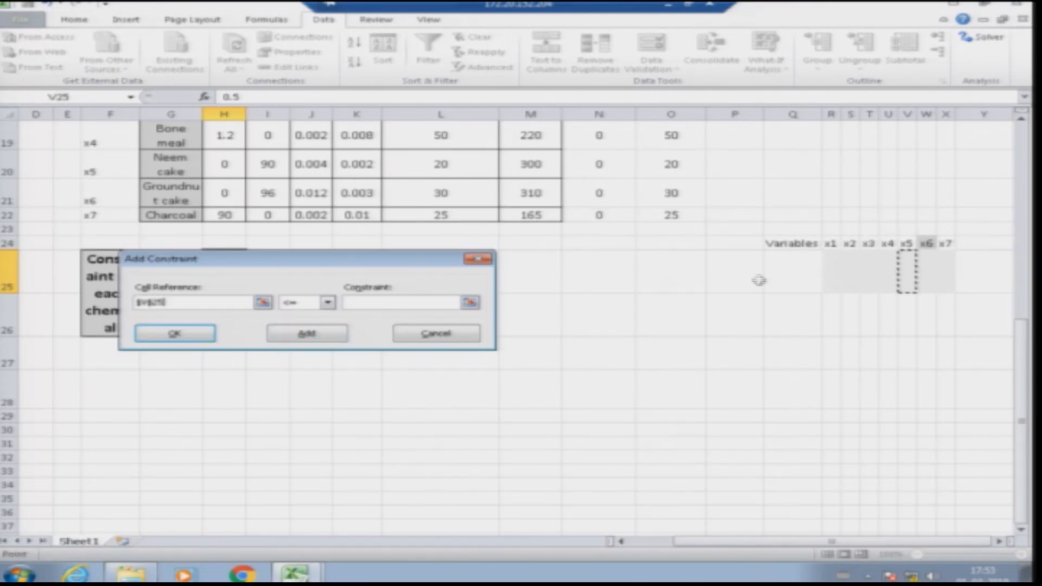
left_click(327, 302)
left_click(299, 332)
type("0")
left_click(347, 334)
- Add Solver constraints requiring the x6 and x7 value cells W25 and X25 to be >= 0
left_click(926, 272)
left_click(328, 302)
left_click(299, 332)
type("0")
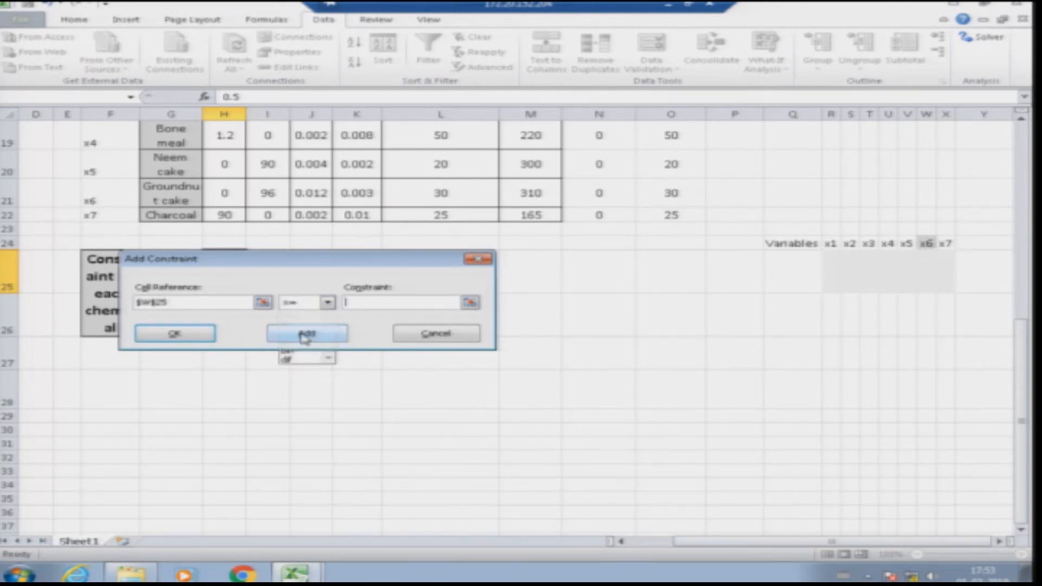
left_click(333, 327)
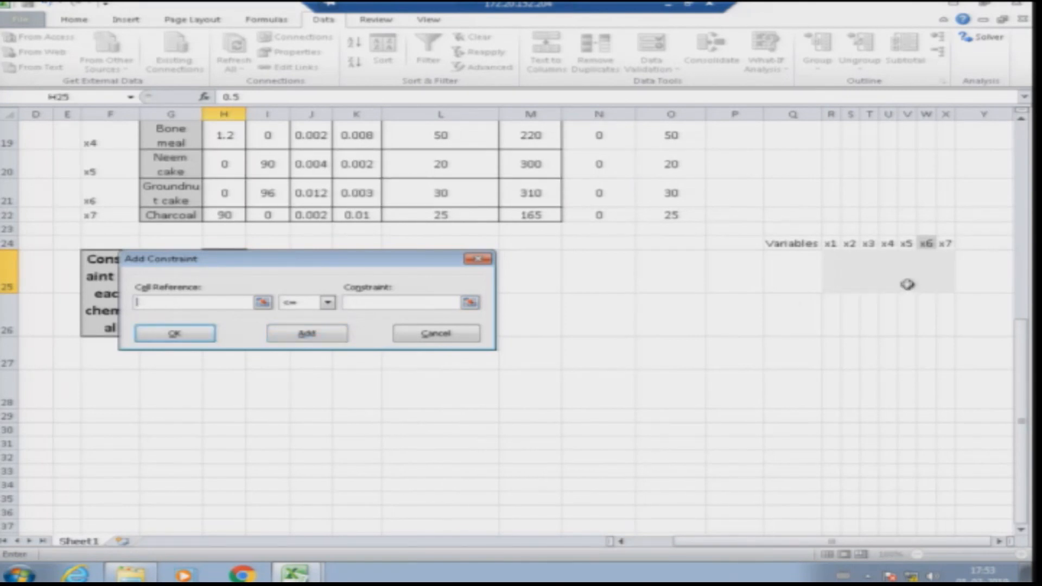
left_click(941, 278)
left_click(328, 302)
left_click(302, 332)
type("0")
left_click(332, 334)
- Add the Solver constraint that the x1 value cell R25 is <= its upper limit in O16
left_click(830, 276)
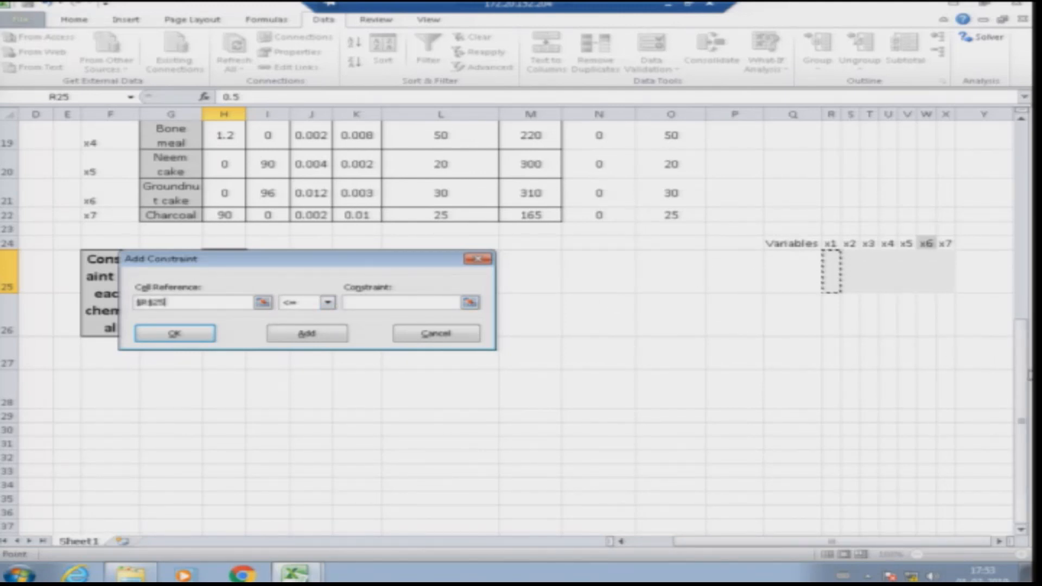
left_click_drag(1024, 375, 1019, 307)
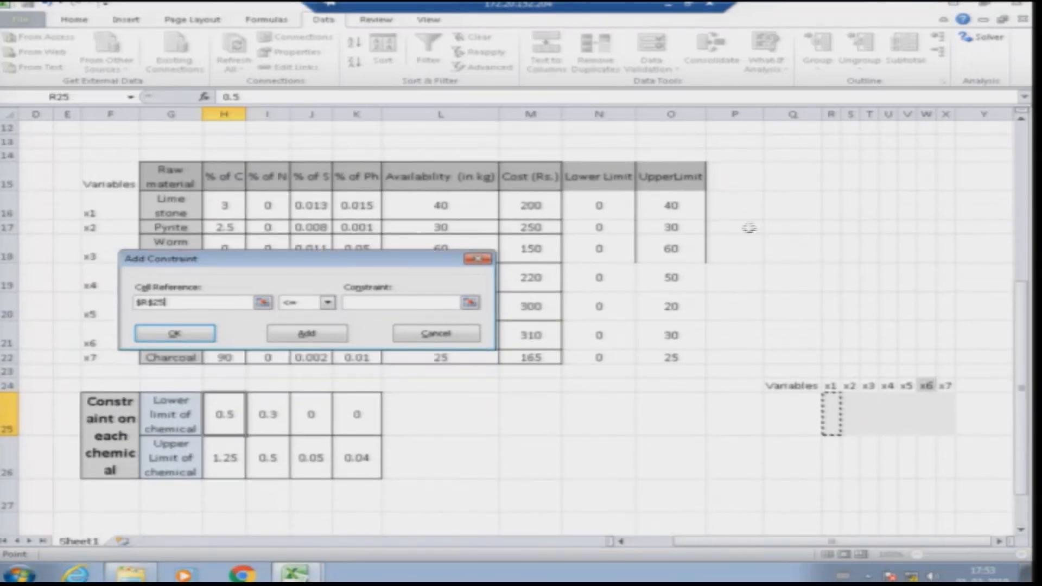
left_click(671, 204)
left_click(830, 415)
left_click(385, 304)
left_click(671, 205)
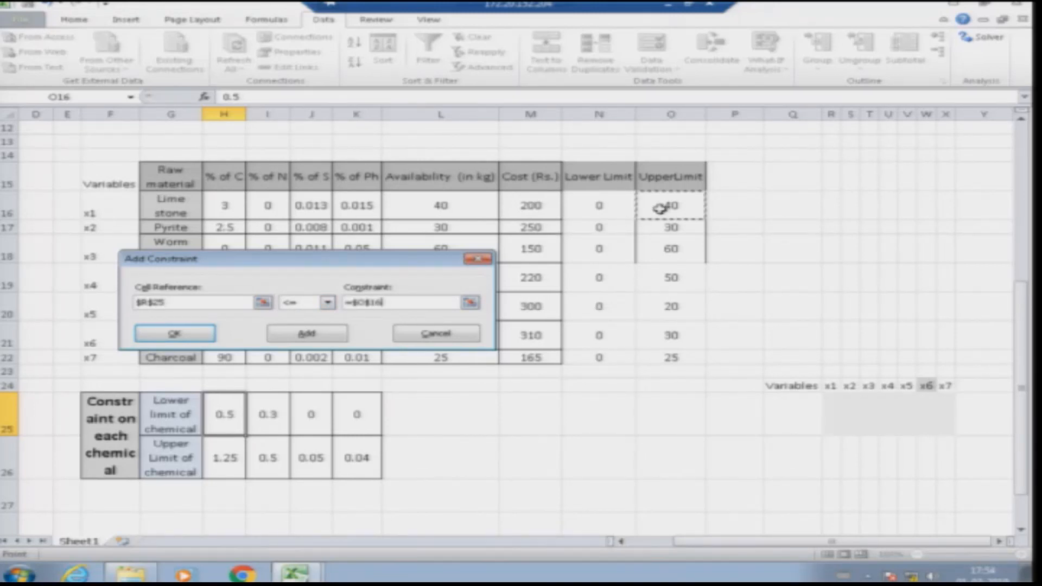
left_click(306, 333)
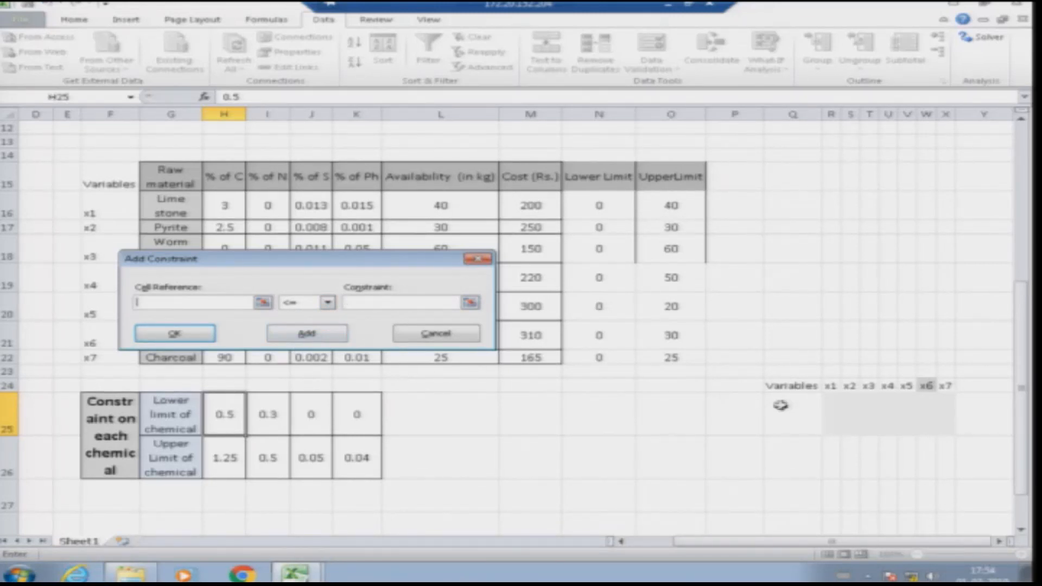
- Add the Solver constraint that the x2 value cell S25 is <= its upper limit in O17
left_click(847, 413)
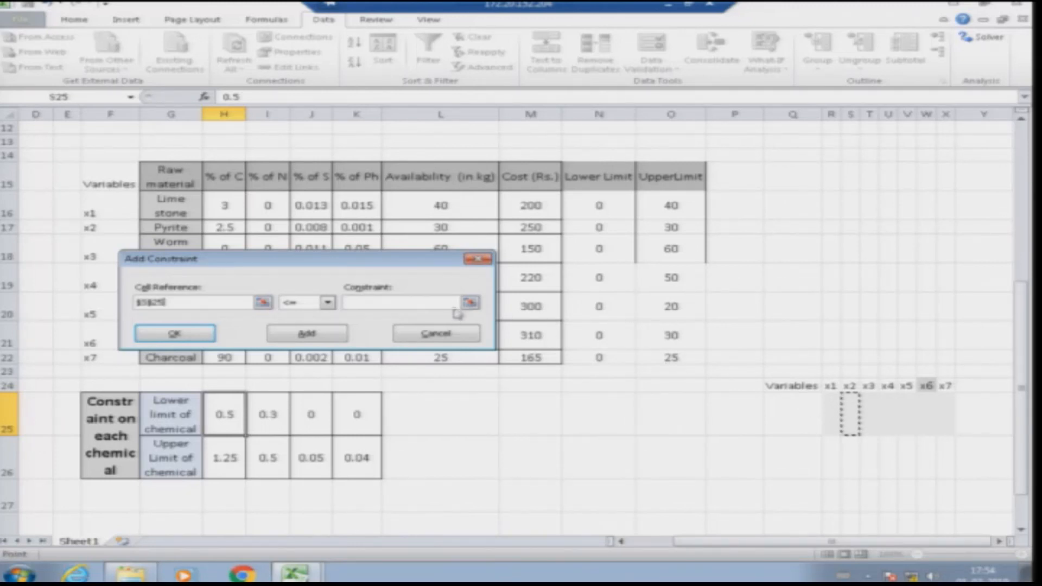
left_click(671, 227)
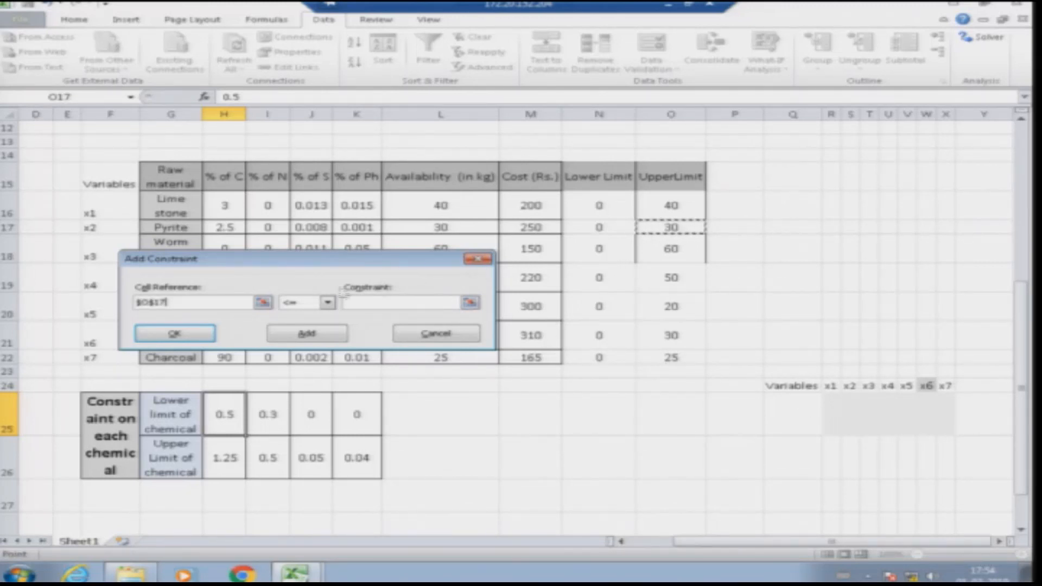
key("BackSpace")
left_click(847, 412)
left_click(416, 302)
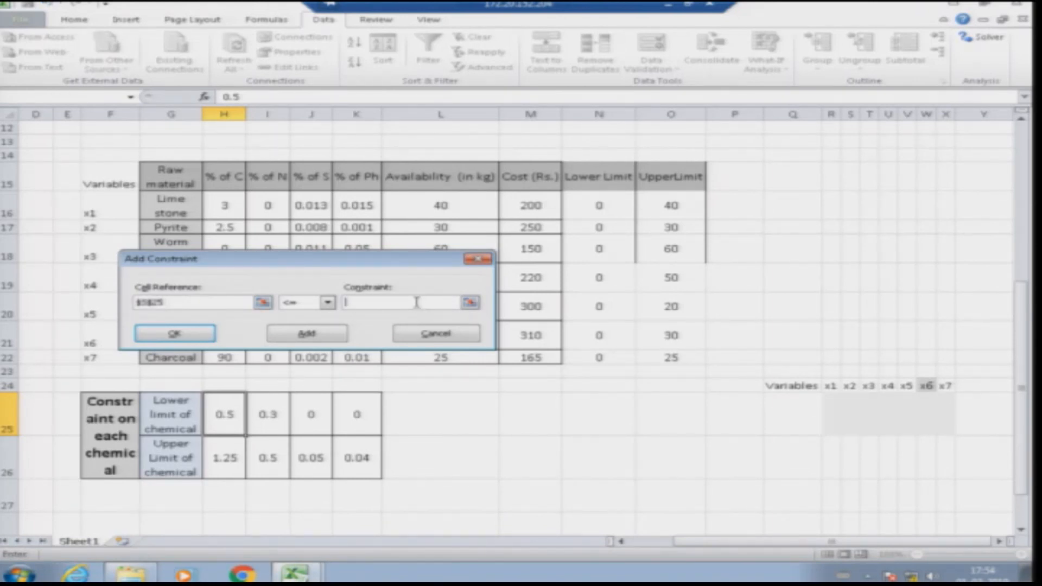
left_click(671, 227)
left_click(335, 334)
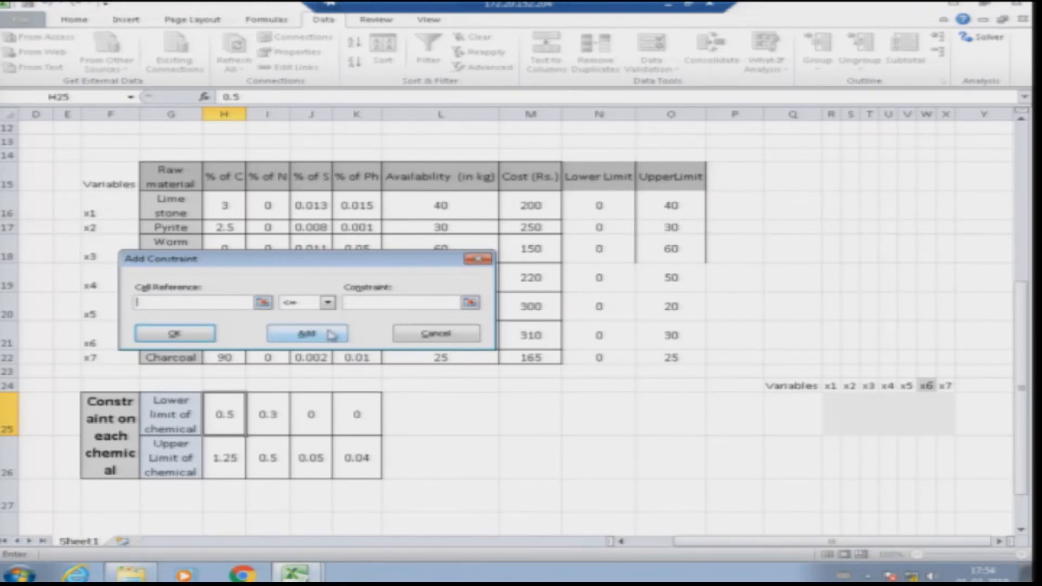
- Add Solver constraints that the x3 and x4 value cells T25 and U25 are <= their upper limits in O18 and O19
left_click(869, 419)
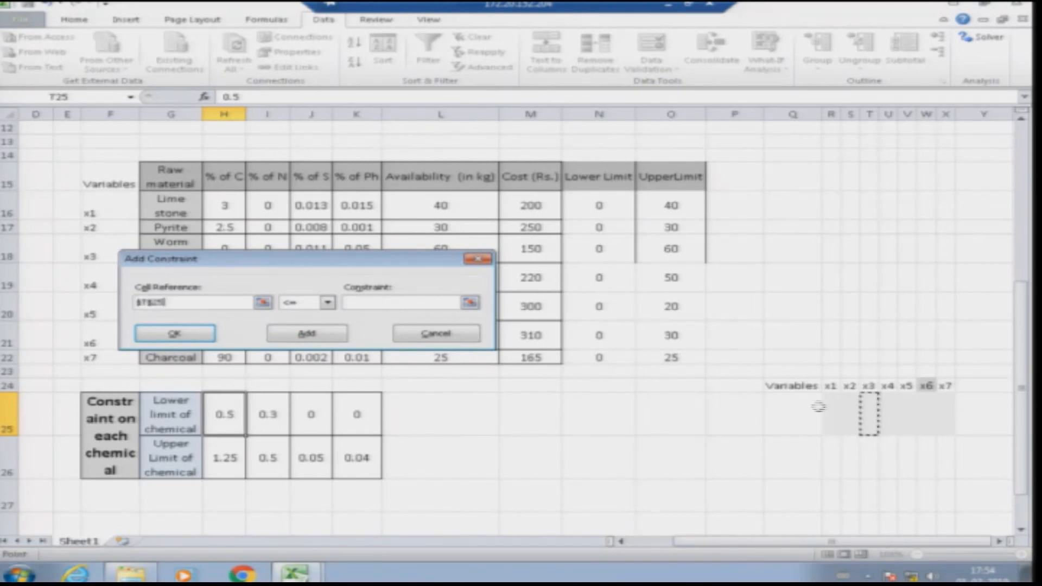
left_click(380, 302)
left_click(677, 250)
left_click(307, 333)
left_click(889, 408)
left_click(424, 302)
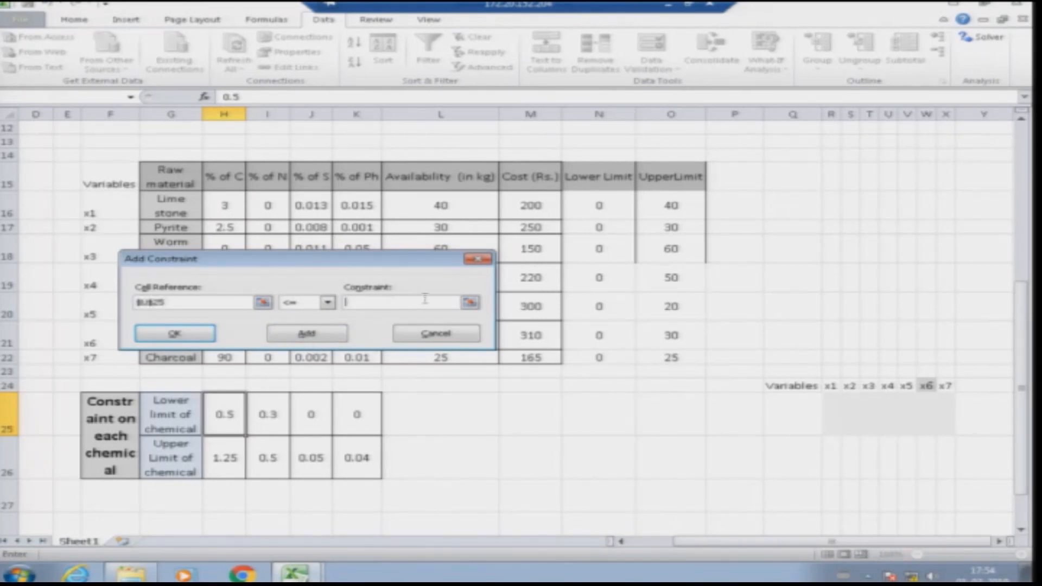
left_click(679, 278)
left_click(334, 335)
- Add Solver constraints that the x5 and x6 value cells V25 and W25 are <= their upper limits in O20 and O21
left_click(906, 421)
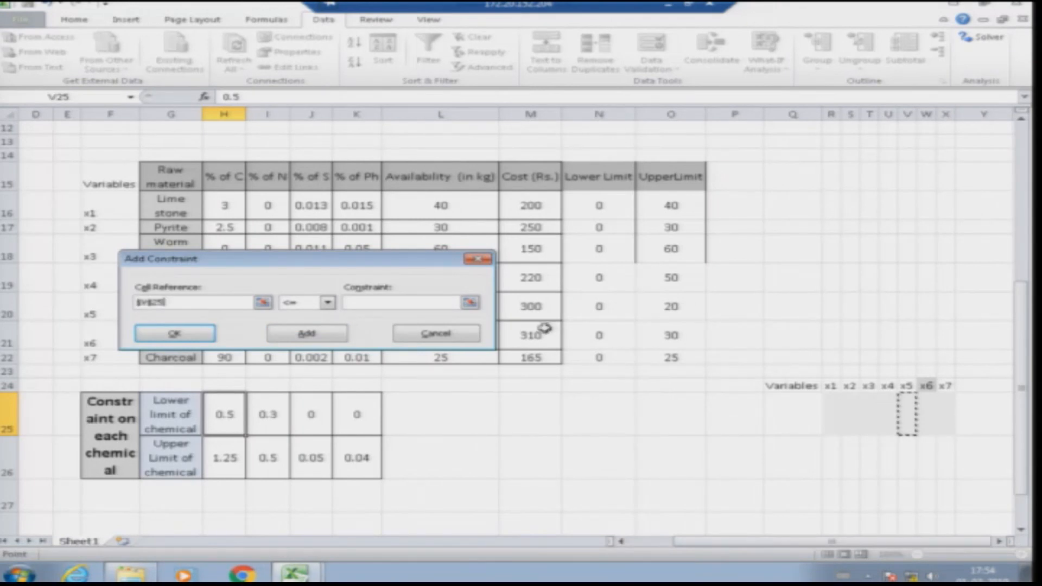
left_click(423, 302)
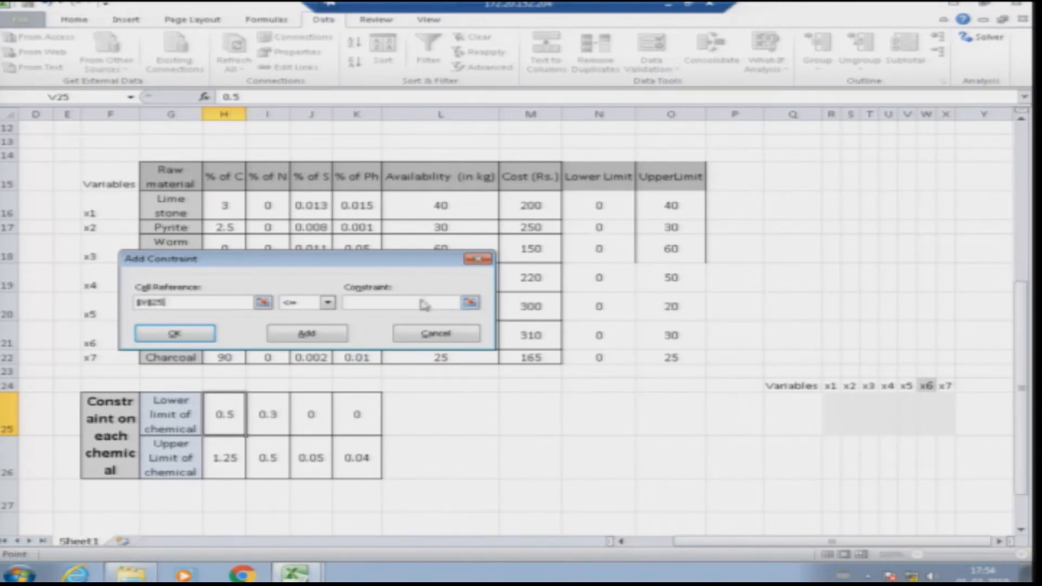
left_click(643, 304)
left_click(306, 333)
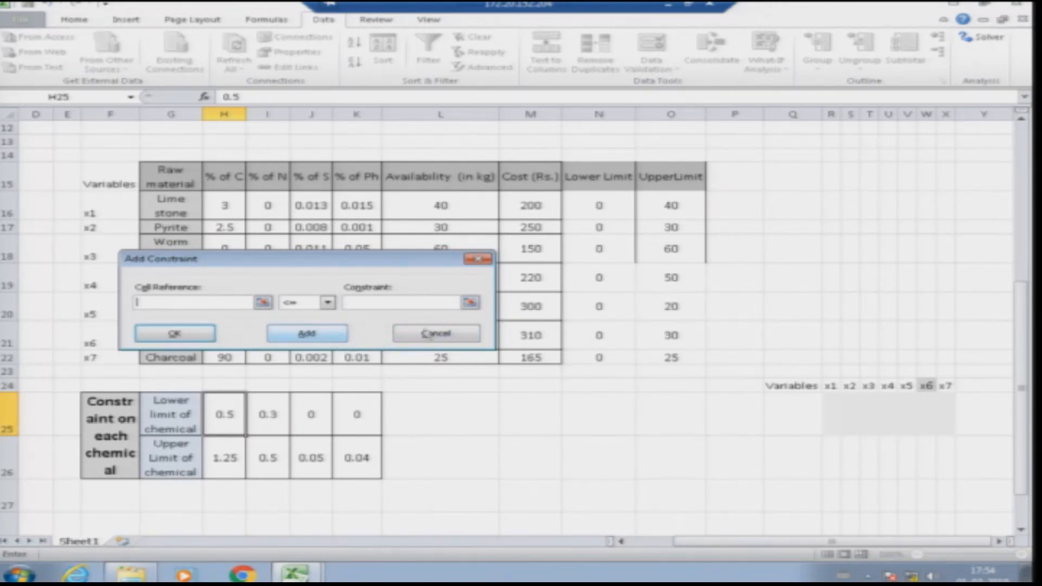
left_click(925, 414)
left_click(396, 302)
left_click(675, 336)
left_click(332, 333)
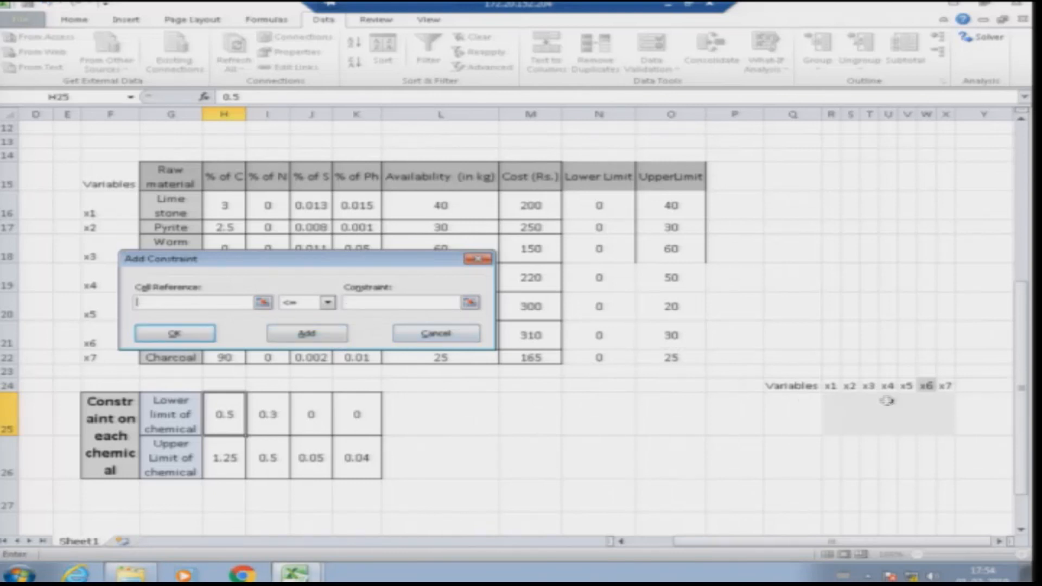
- Add the Solver constraint that the x7 value cell X25 is <= its upper limit in O22, and finish adding constraints
left_click(945, 414)
left_click(391, 303)
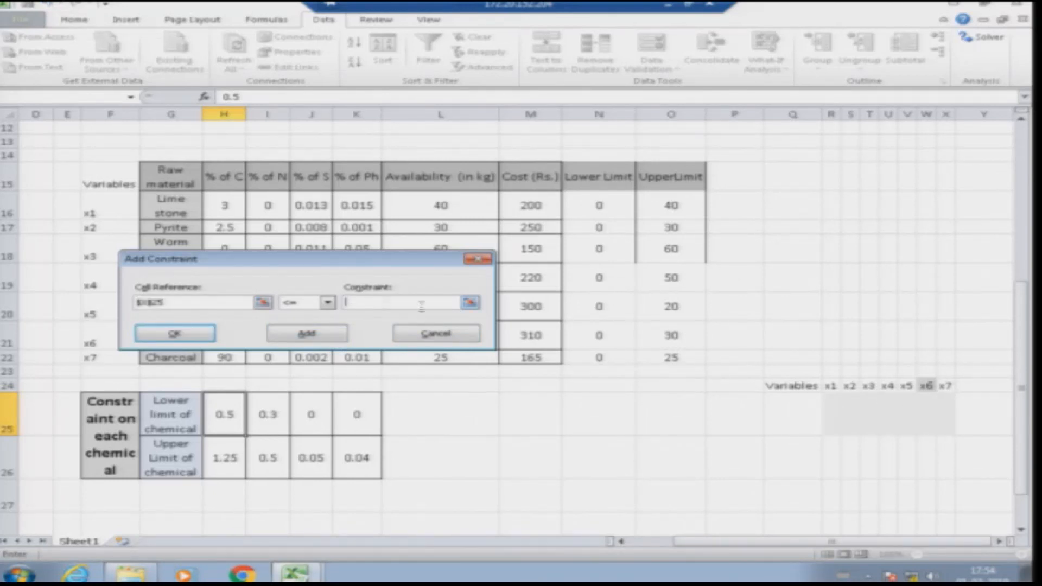
left_click(670, 357)
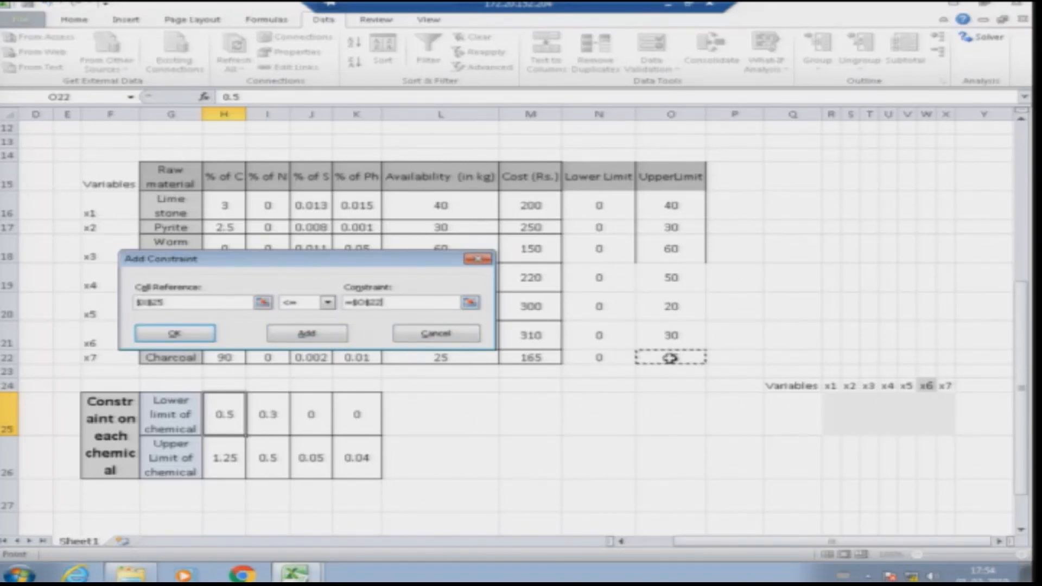
left_click(337, 335)
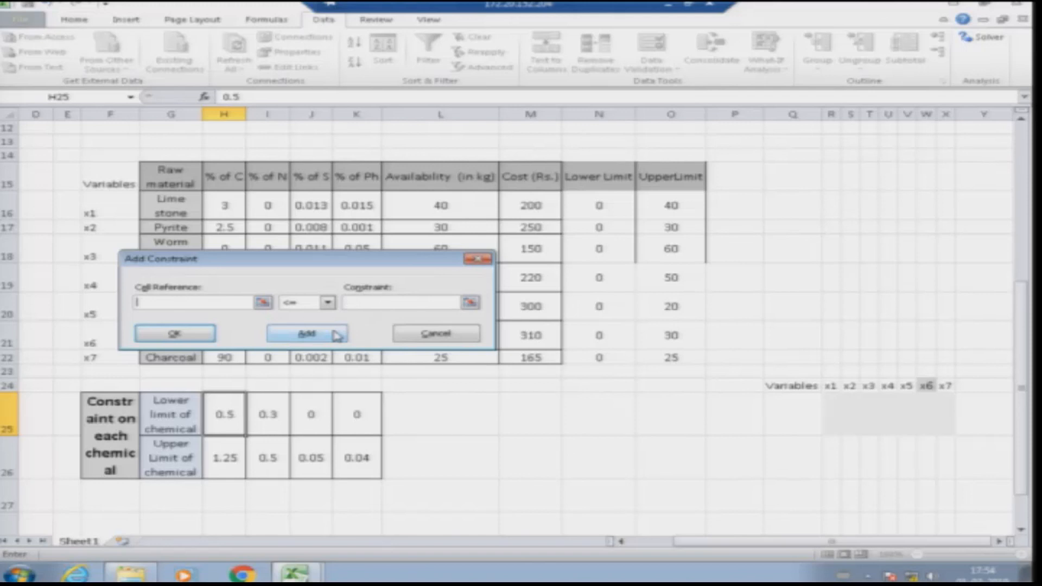
left_click(434, 335)
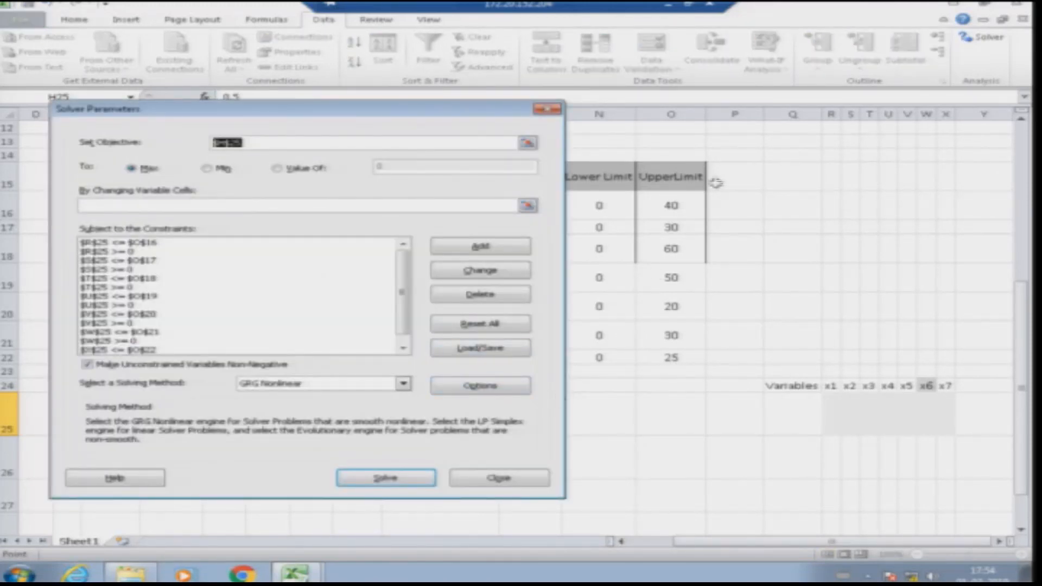
- Check the bag quantity constraint on the Mathematical Model slide in PowerPoint, and return to Excel to close the Solver parameters
left_click(667, 6)
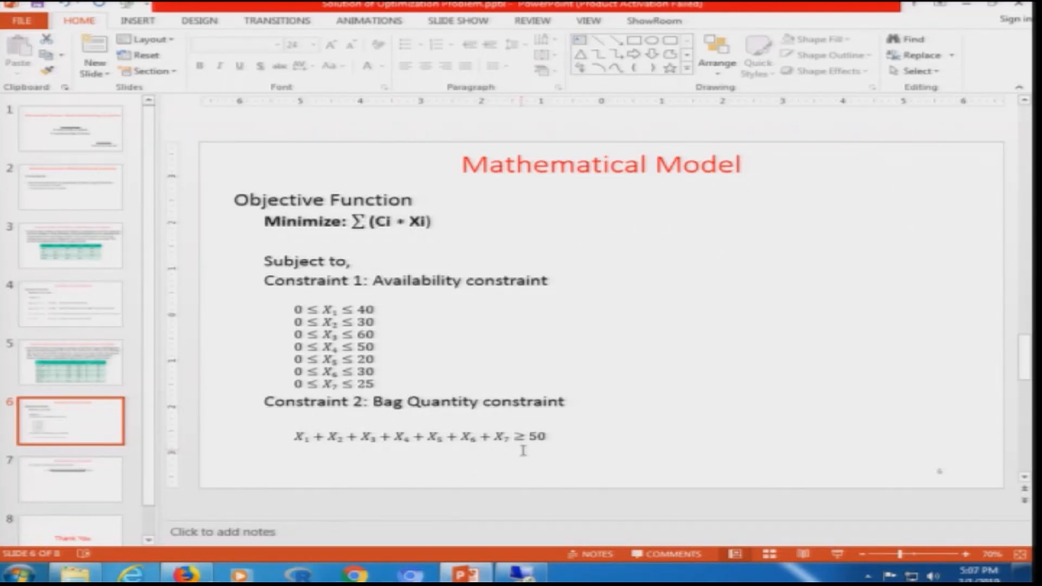
left_click(521, 572)
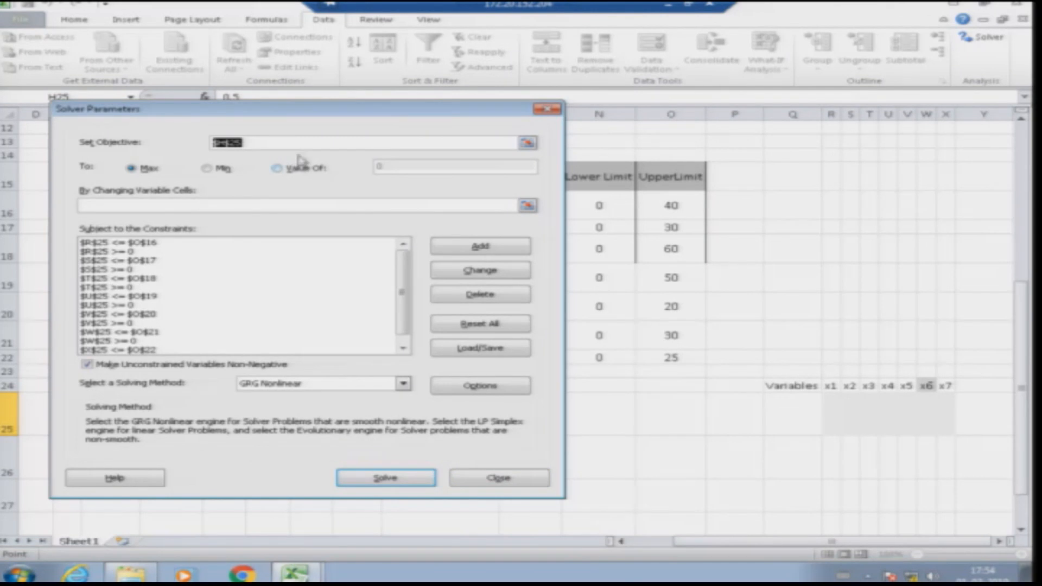
left_click(502, 477)
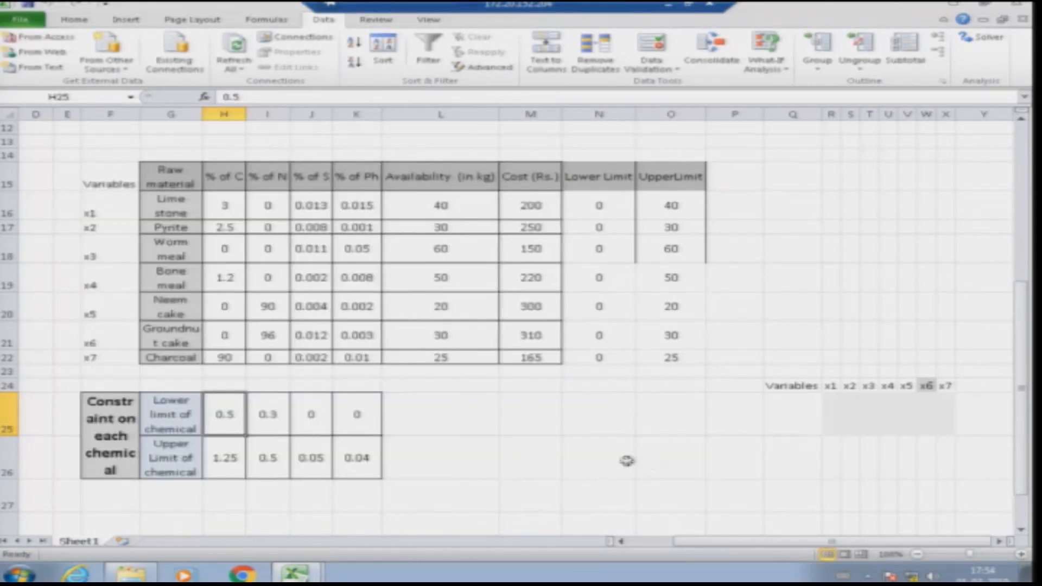
- Enter the label "Bag quantity constraint" in cell F28 below the chemical limits table
scroll(596, 475, "down", 1)
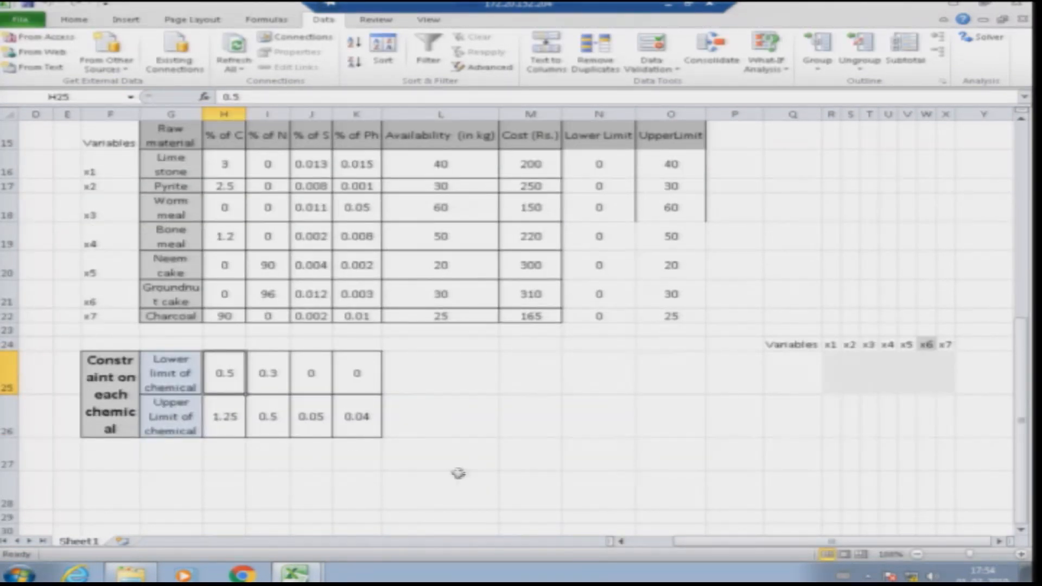
left_click(124, 492)
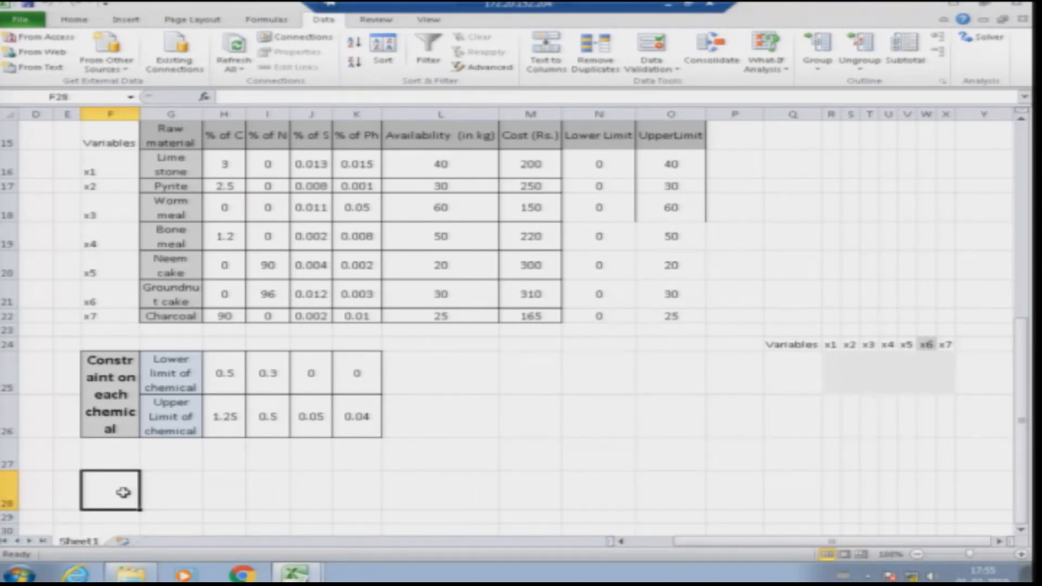
double_click(123, 492)
type("Ba")
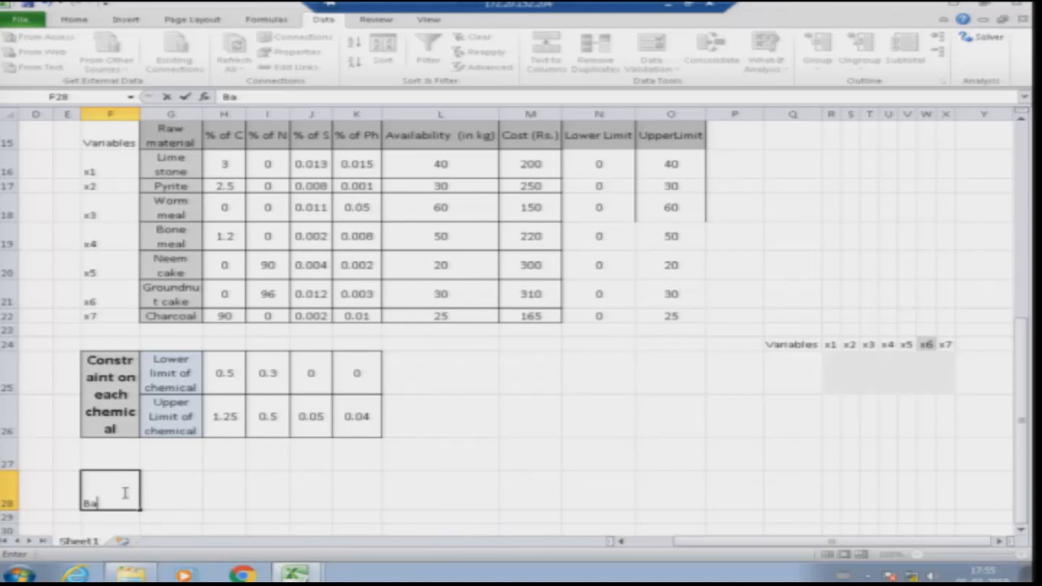
type("g quantity constraint")
key("Return")
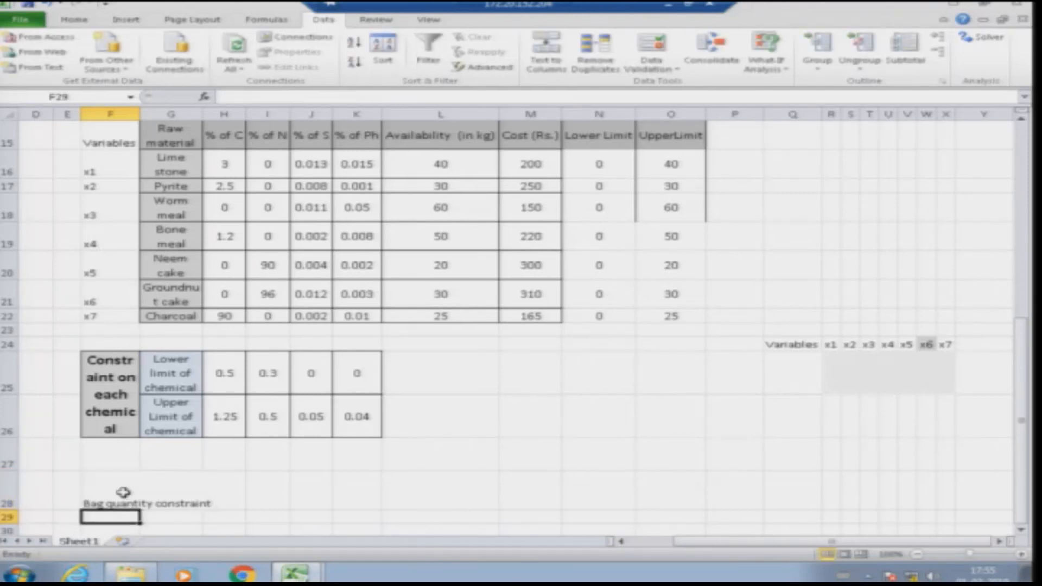
- Enter the formula =R25+S25+T25+U25+V25+W25+X25 in cell F29 to sum the seven variables
type("=")
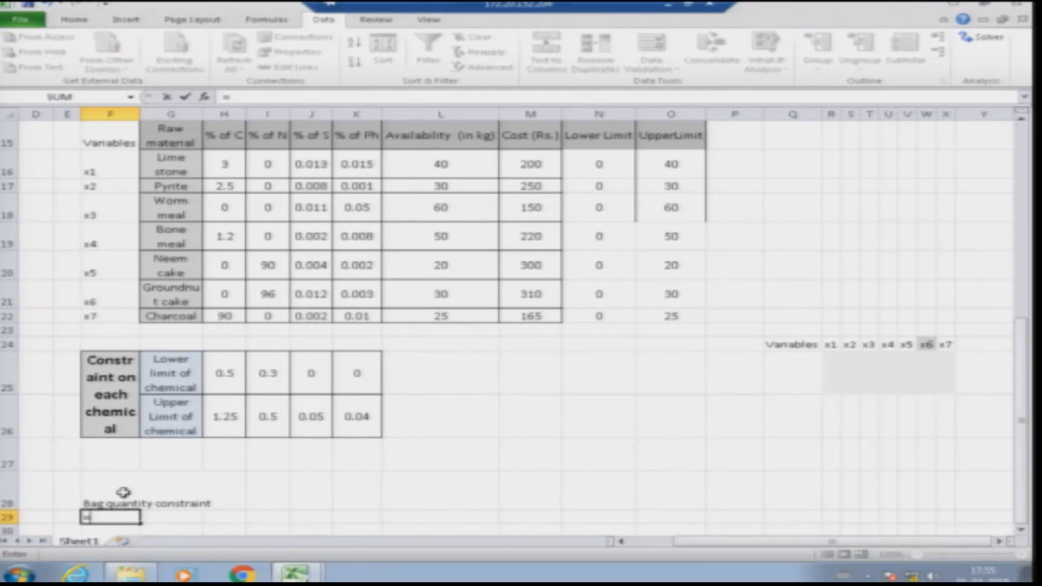
left_click(831, 370)
type("+")
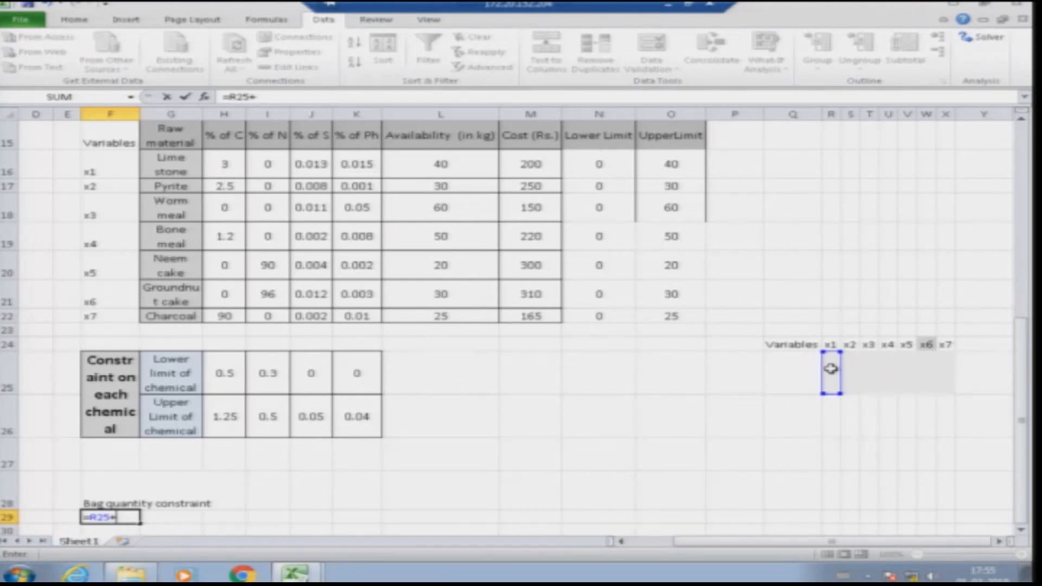
left_click(849, 372)
type("+")
left_click(869, 372)
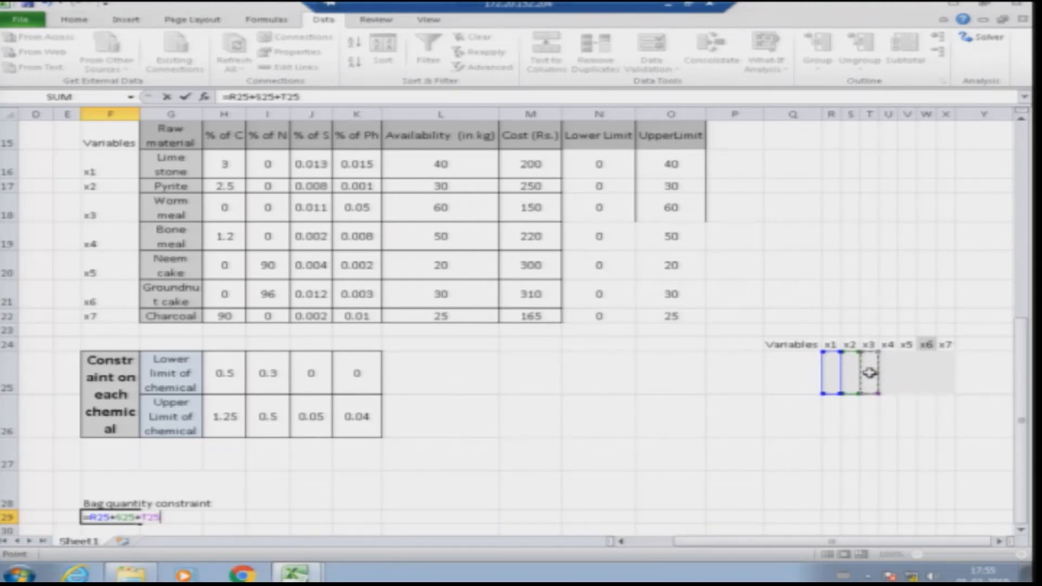
type("+")
left_click(888, 372)
type("+")
left_click(905, 373)
type("+")
left_click(925, 374)
type("+")
left_click(945, 375)
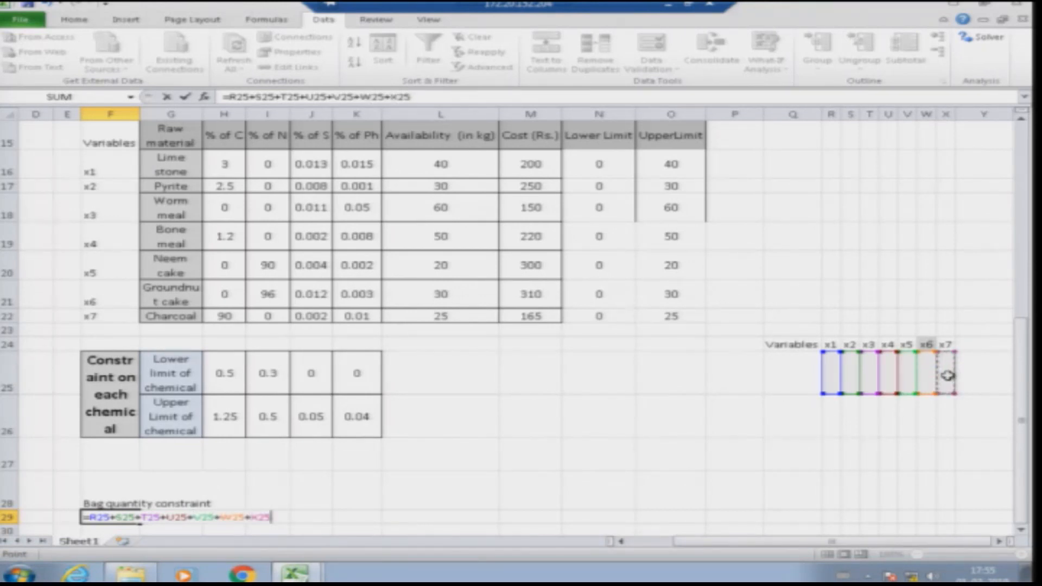
key("Return")
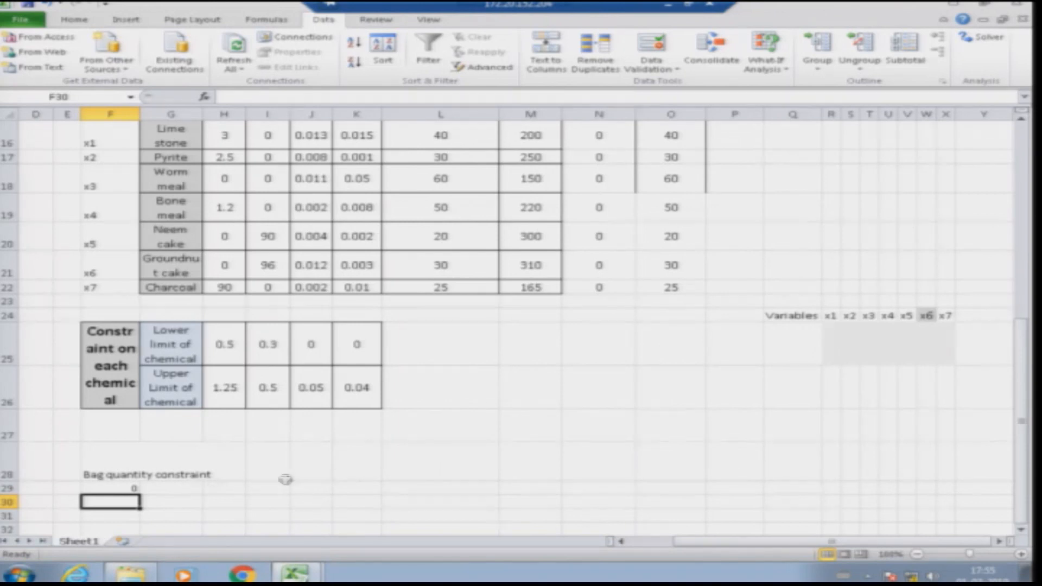
- Add the Solver constraint that the bag quantity sum in F29 is >= 50, and finish adding constraints
left_click(981, 37)
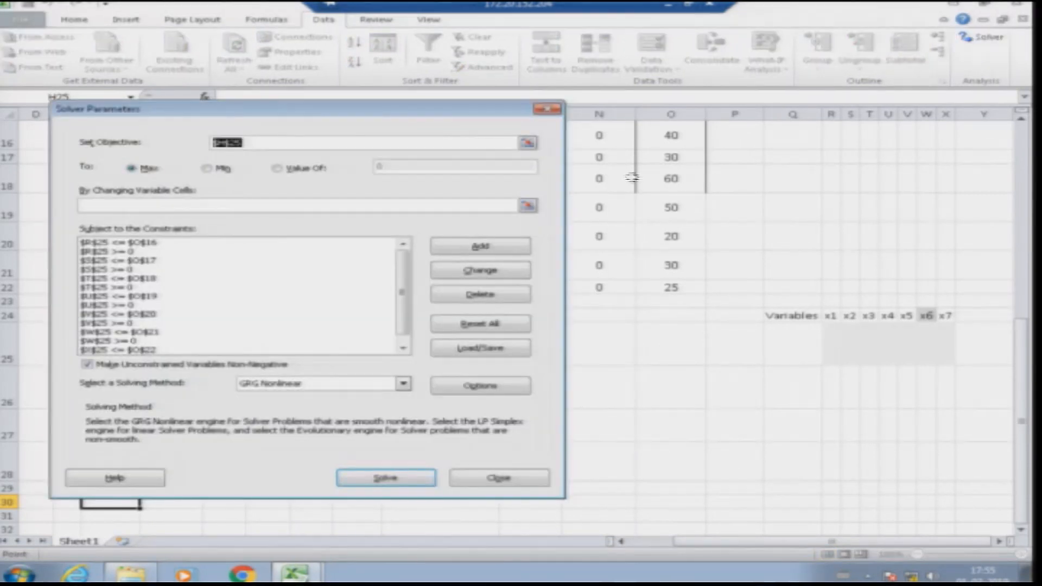
left_click(480, 247)
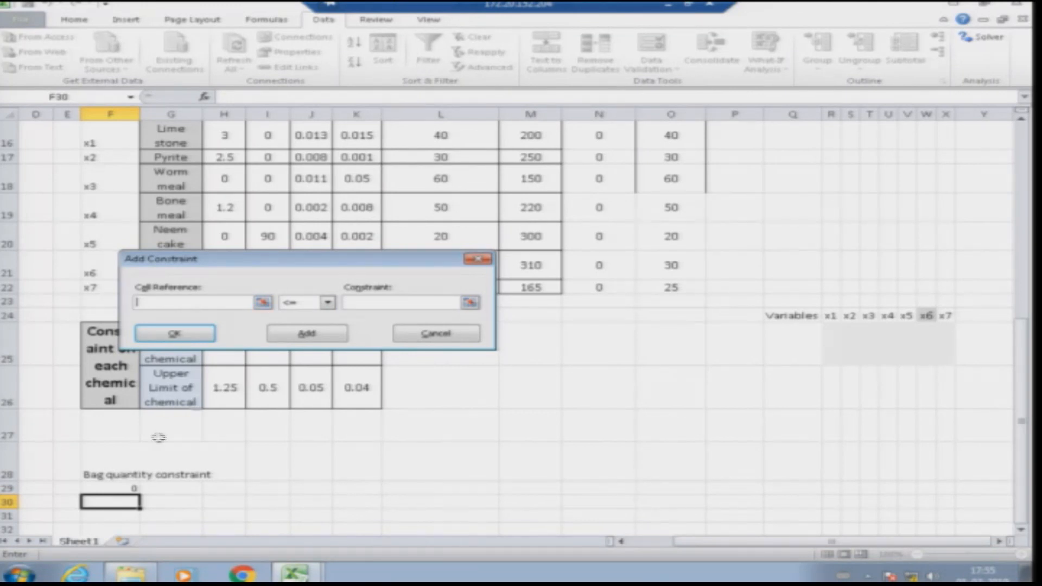
left_click(263, 302)
left_click(110, 488)
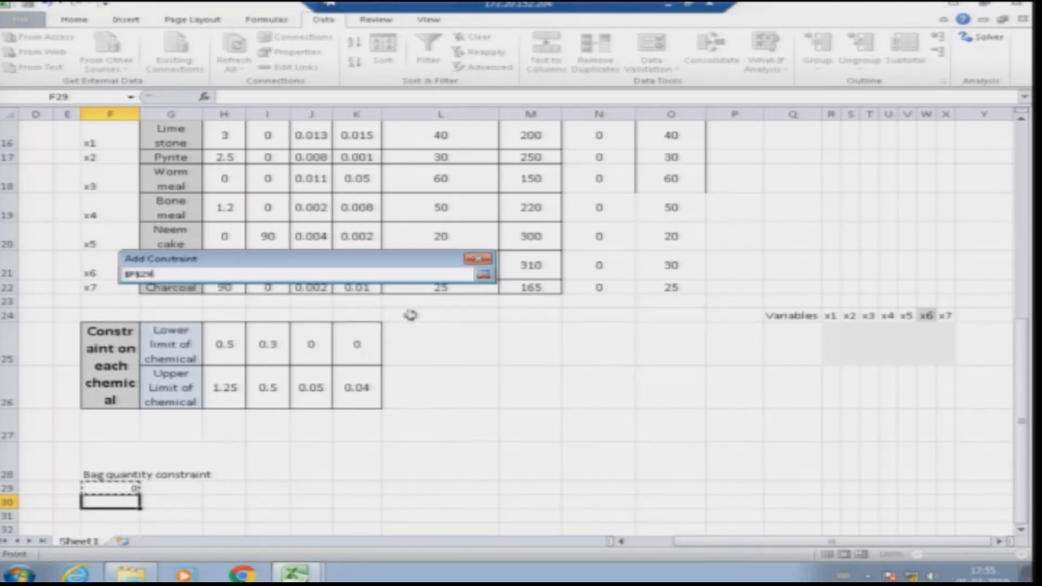
left_click(483, 274)
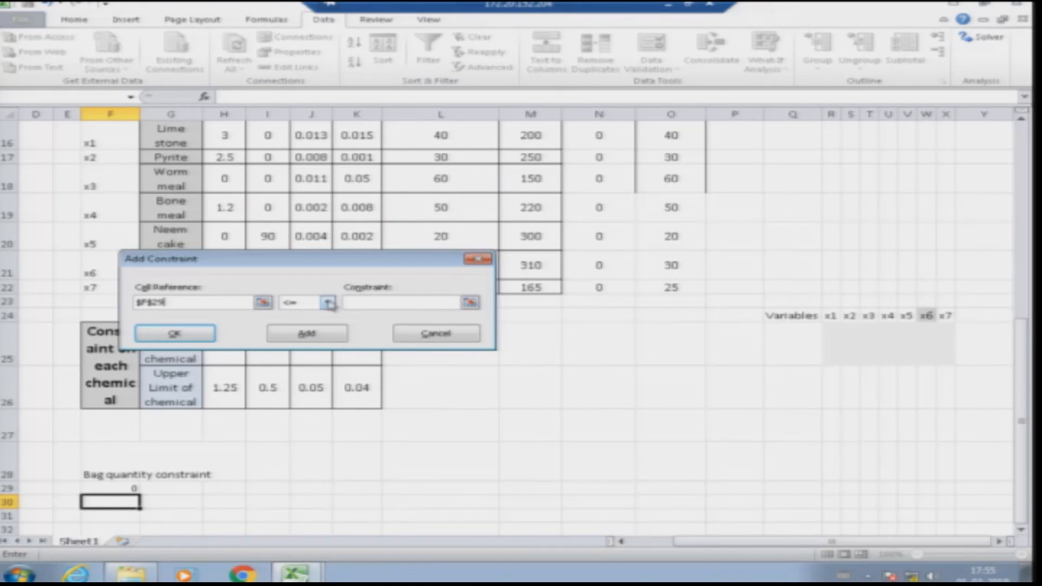
left_click(329, 302)
left_click(299, 332)
left_click(359, 300)
type("50")
left_click(324, 332)
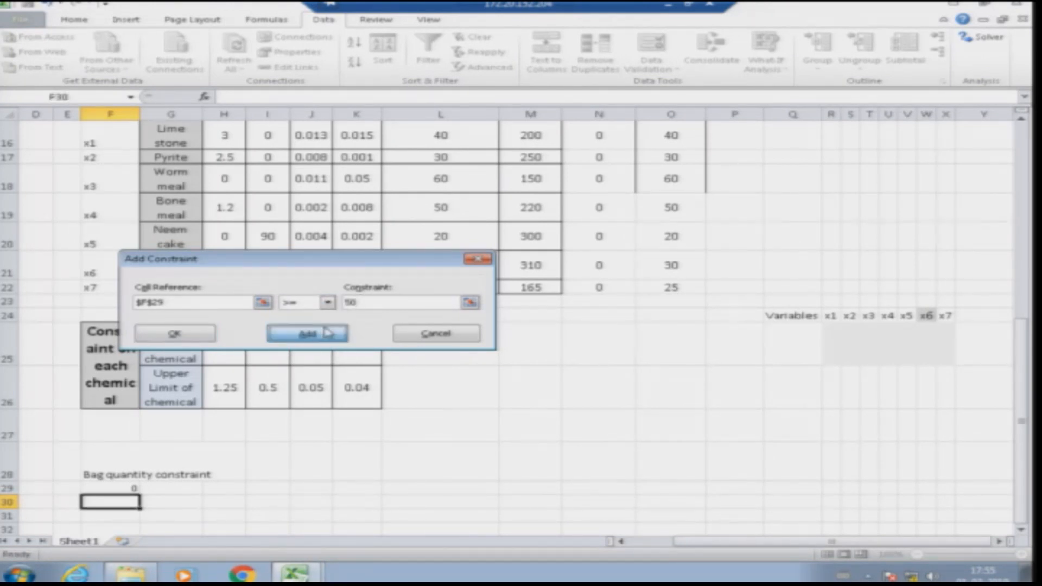
left_click(430, 332)
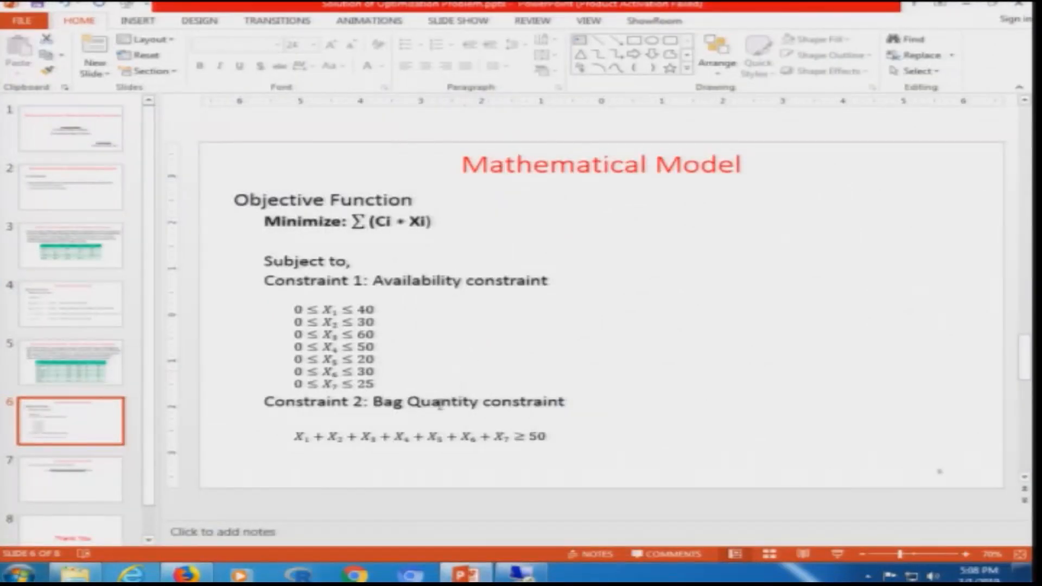
- Consult slide 7 of the PowerPoint presentation, return to Excel to close the Solver parameters, and select the Lime stone % of C cell H16
left_click(93, 478)
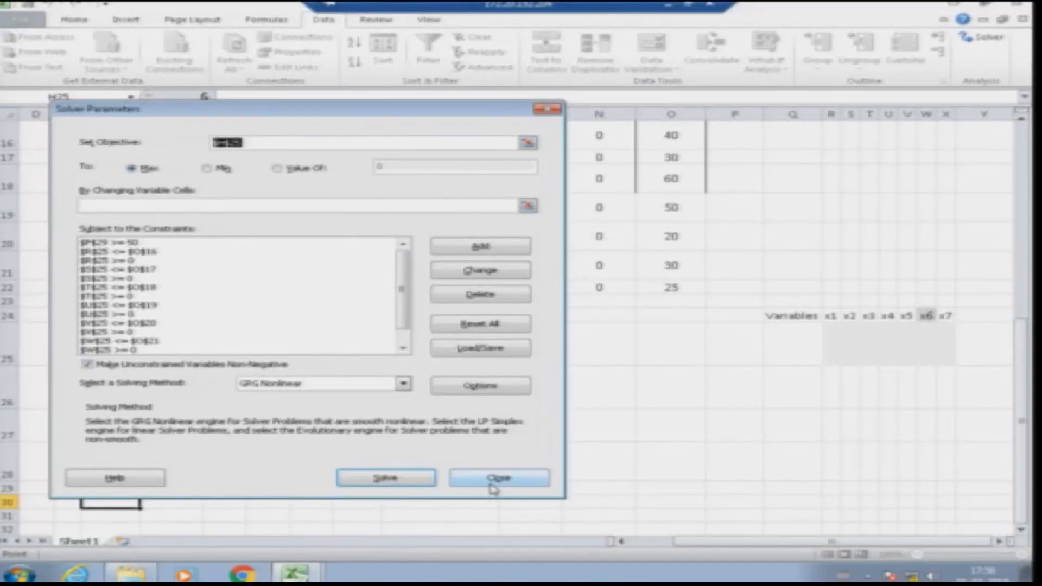
left_click(494, 483)
scroll(480, 422, "up", 2)
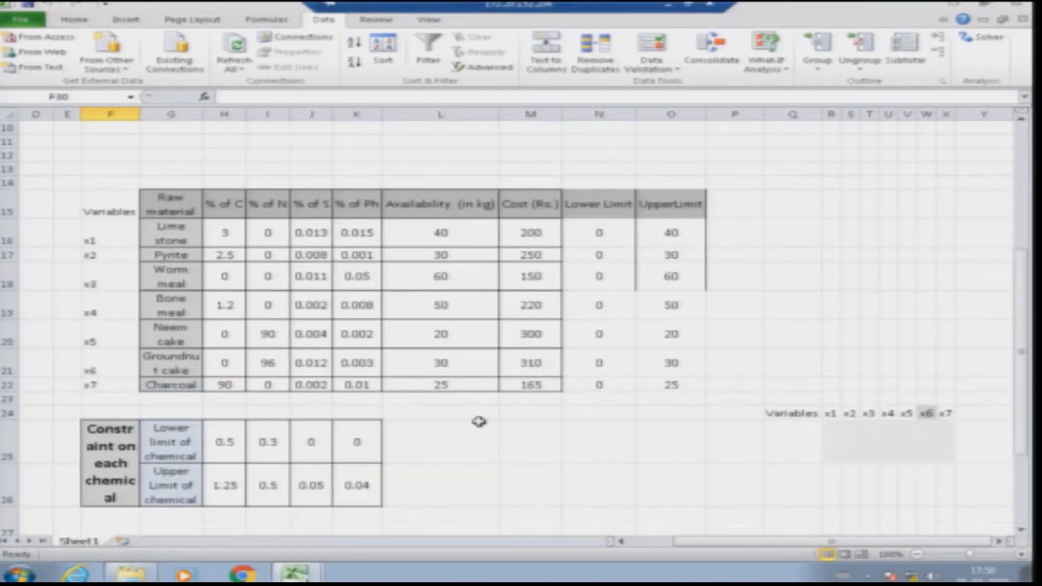
left_click(223, 230)
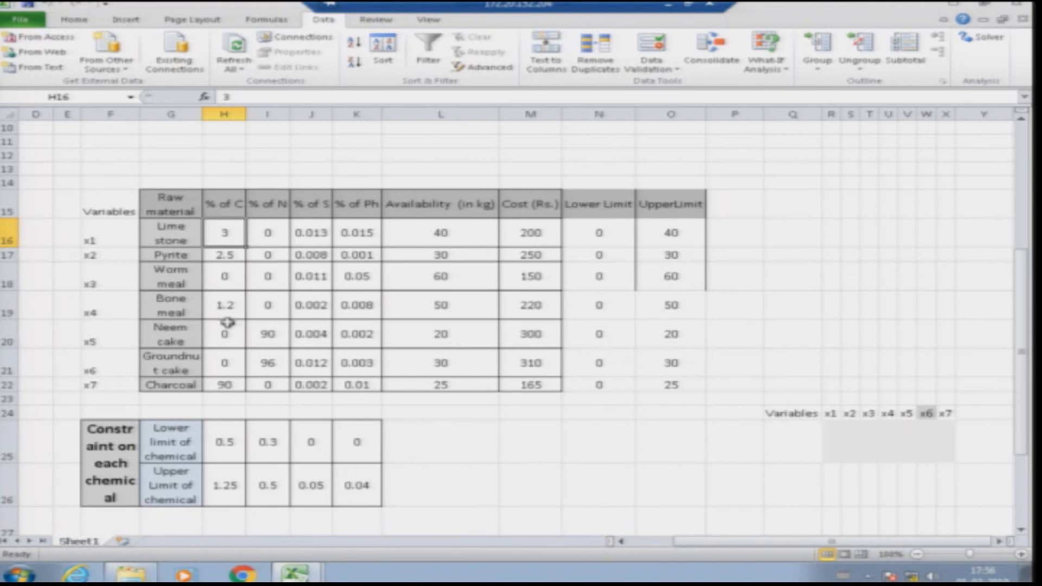
- Enter the label "Quantity constraint" in cell F31 below the bag quantity constraint
scroll(230, 241, "down", 3)
left_click(111, 444)
type("Quan")
key("BackSpace")
type("tity constrain")
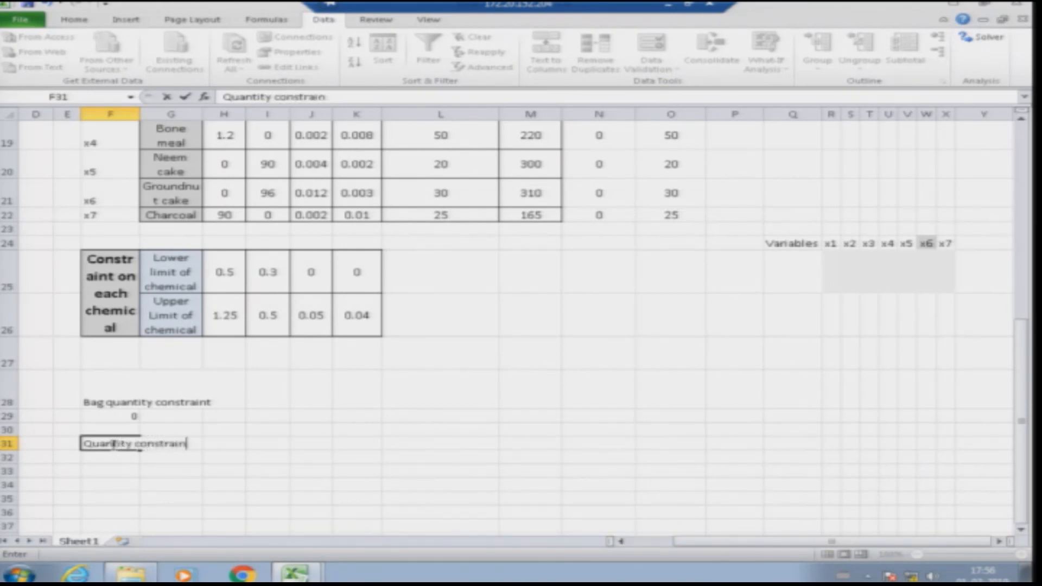
key("Return")
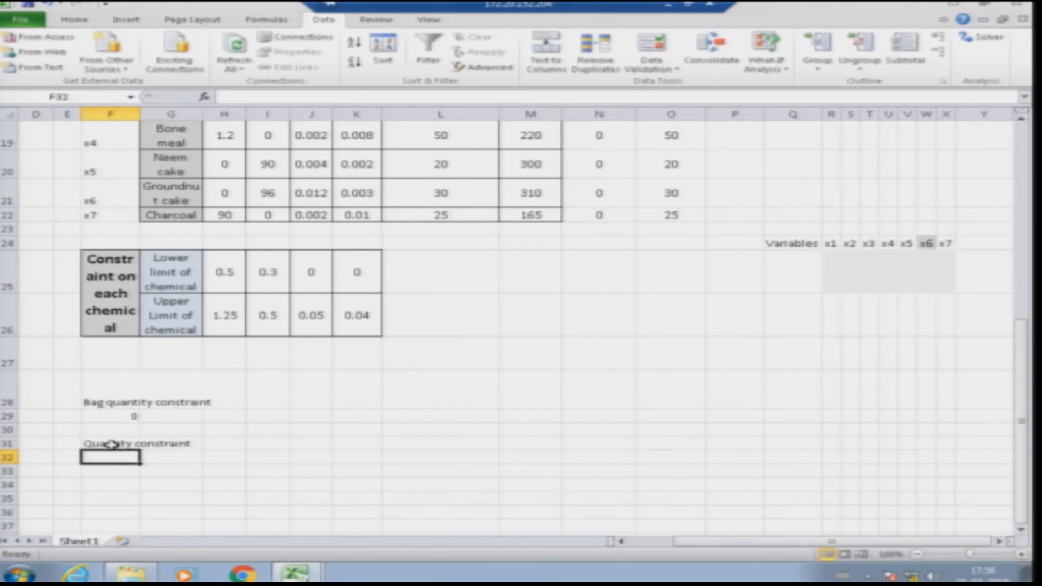
- Enter the % of C formula =H16*R25+H17*S25+H18*T25+H19*U25+H20*V25+H21*W25+H22*X25 in cell F32
double_click(117, 457)
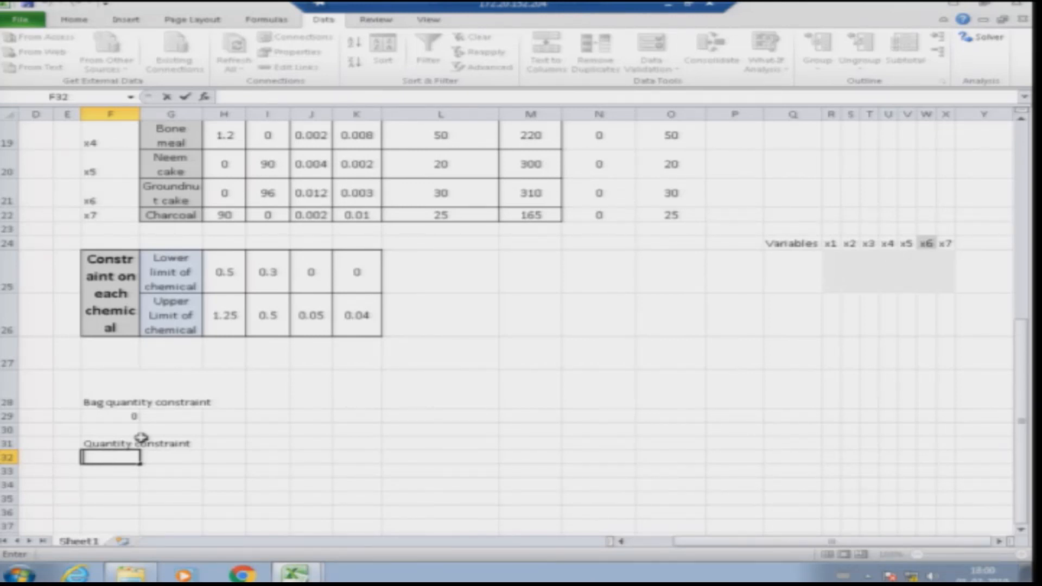
type("=")
scroll(304, 417, "up", 2)
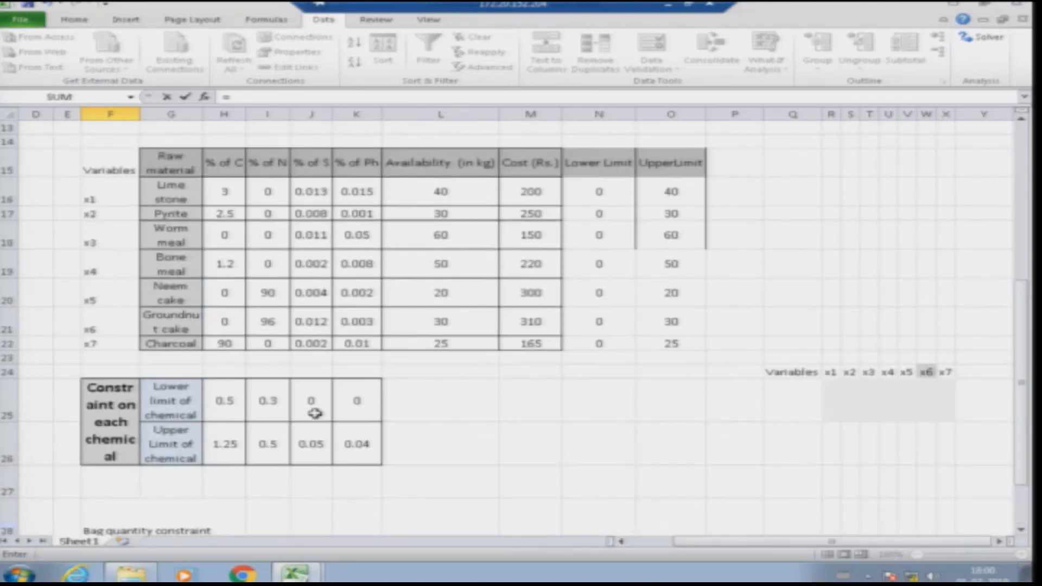
left_click(224, 194)
type("*")
left_click(834, 399)
type("+")
left_click(224, 213)
type("*")
left_click(851, 405)
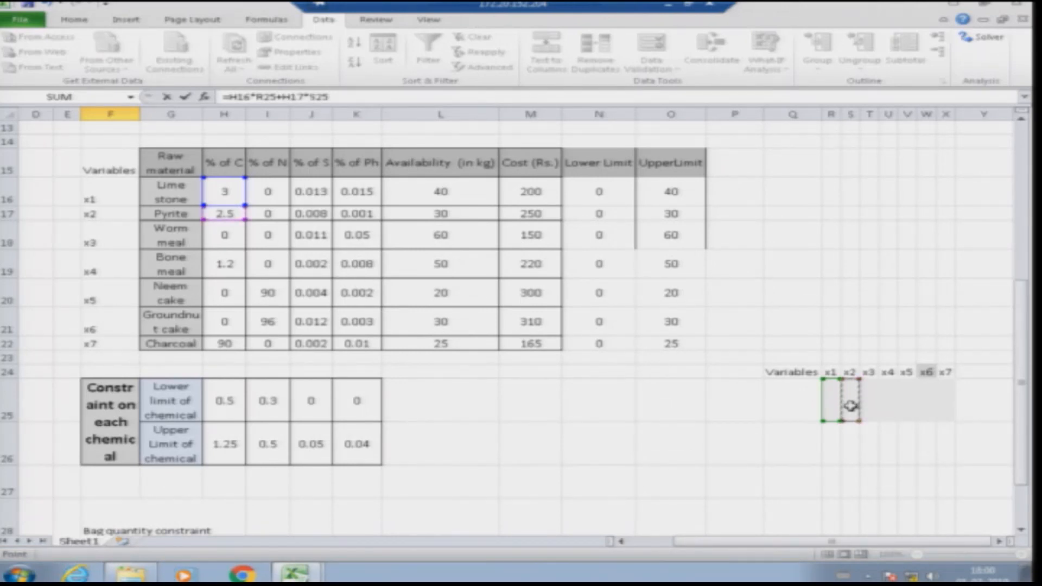
left_click(227, 236)
type("*")
left_click(869, 398)
type("+")
left_click(222, 264)
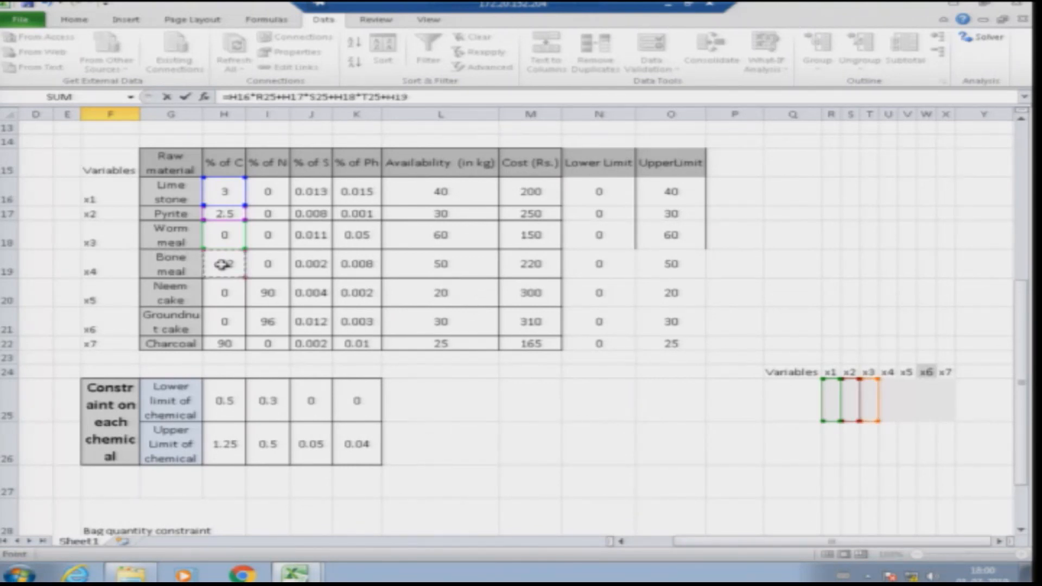
type("*")
left_click(886, 402)
type("+")
left_click(221, 294)
type("*")
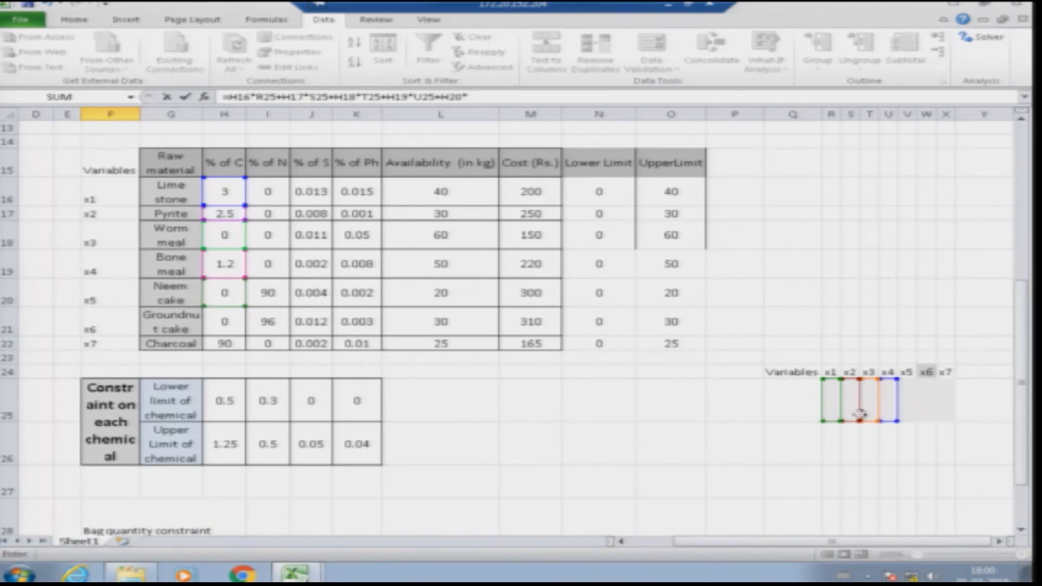
left_click(907, 402)
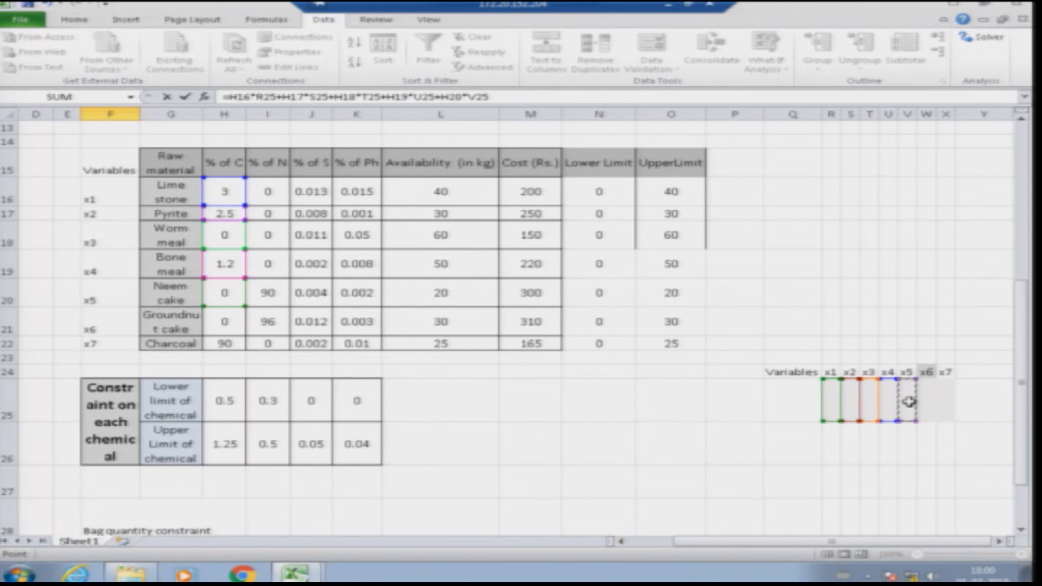
left_click(227, 322)
type("*")
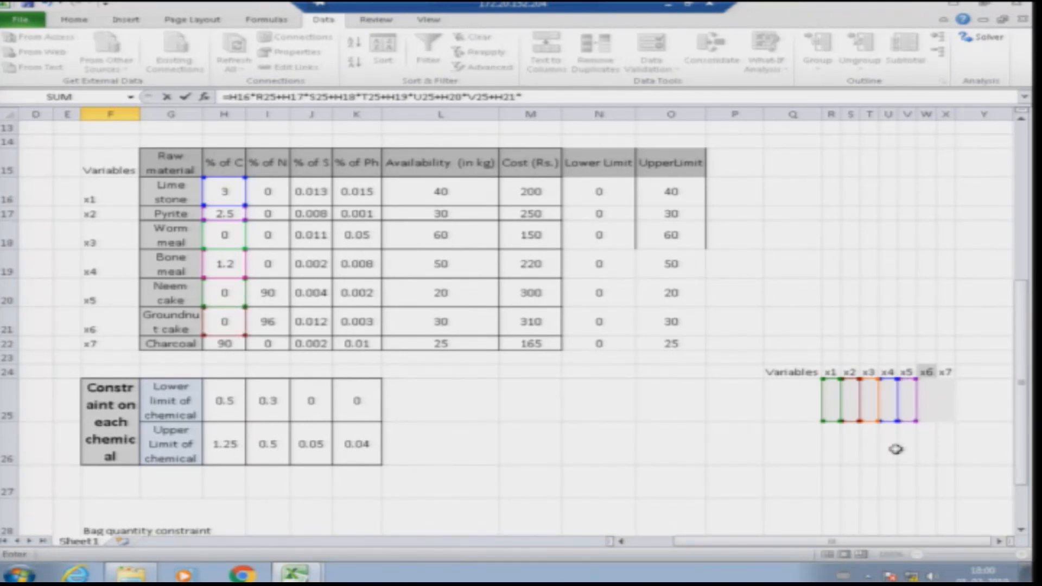
left_click(929, 401)
type("+")
left_click(224, 344)
type("*")
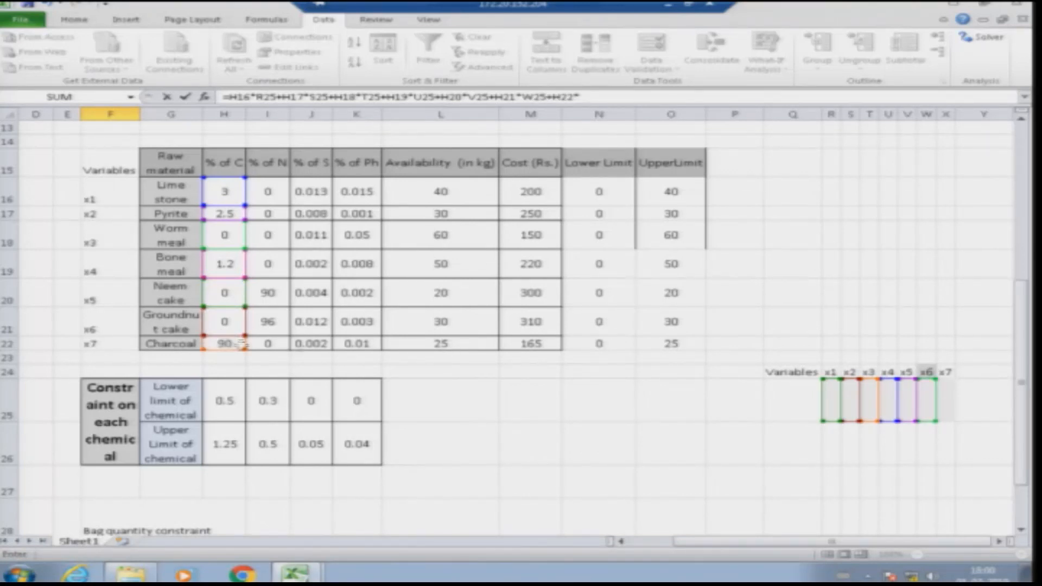
left_click(944, 406)
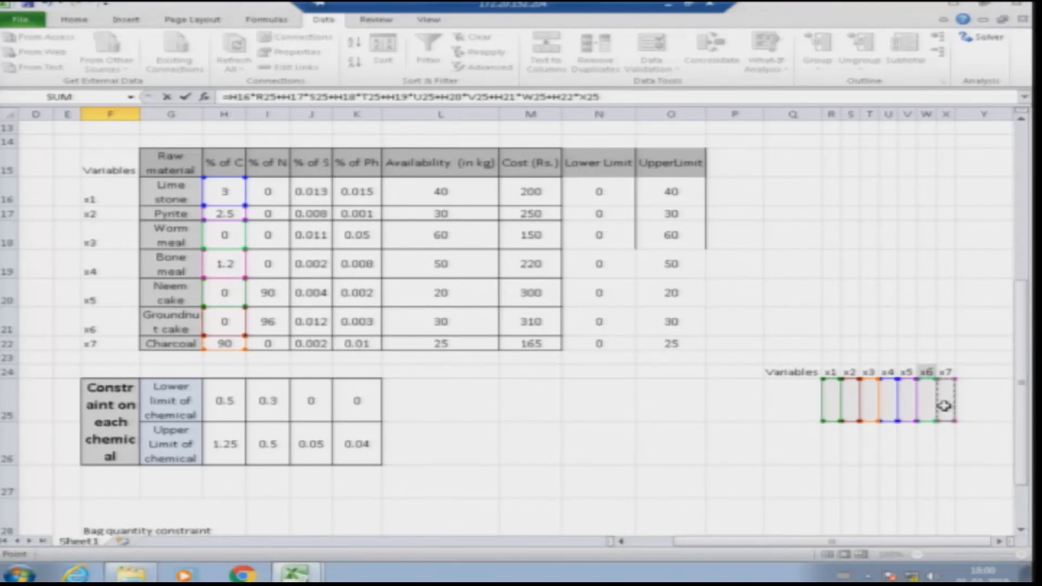
key("Return")
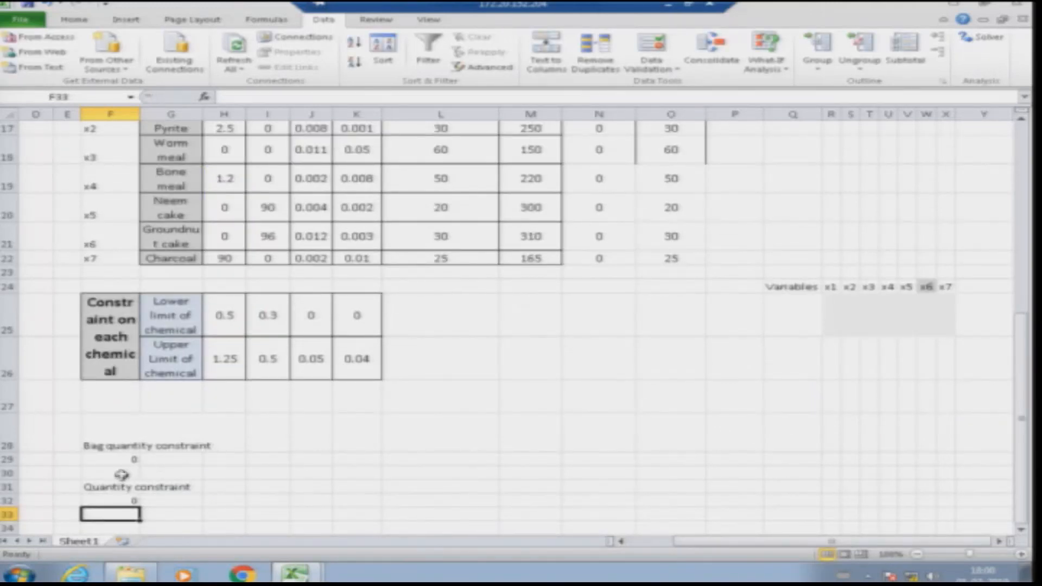
- Review the cell references of the % of C formula in F32 and leave it without editing
double_click(114, 499)
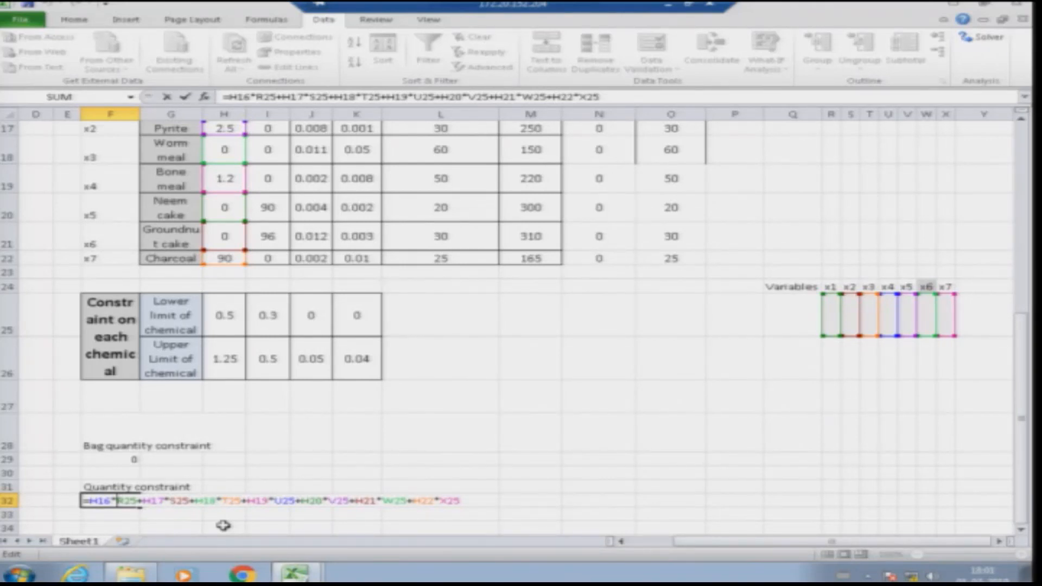
key("Escape")
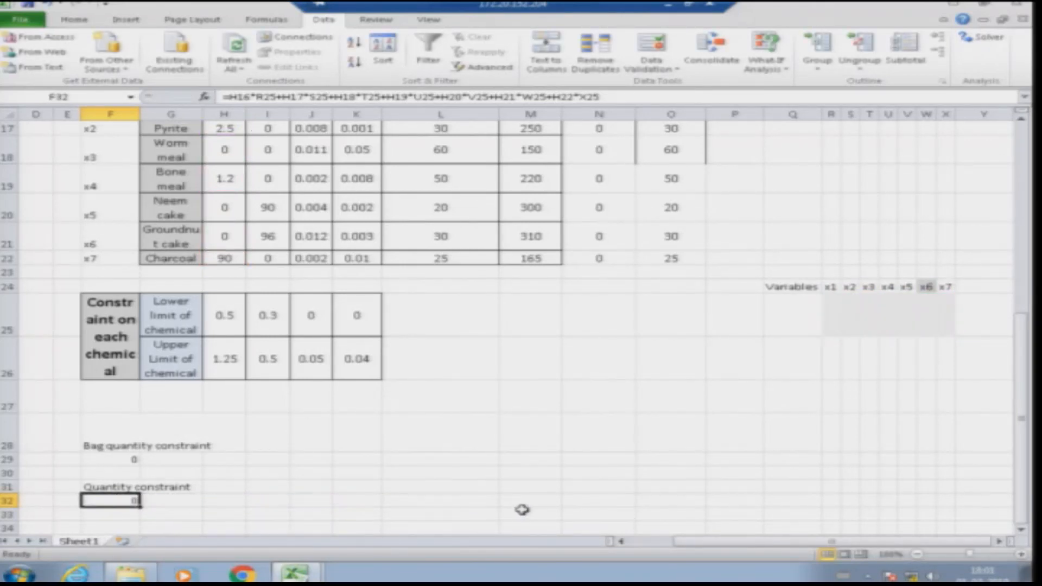
left_click(460, 502)
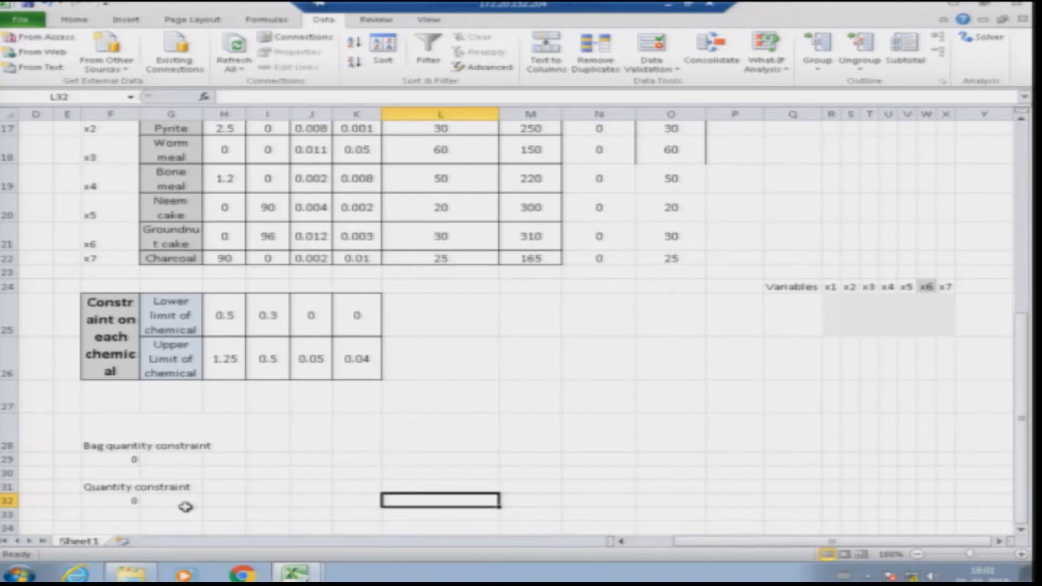
scroll(247, 464, "up", 2)
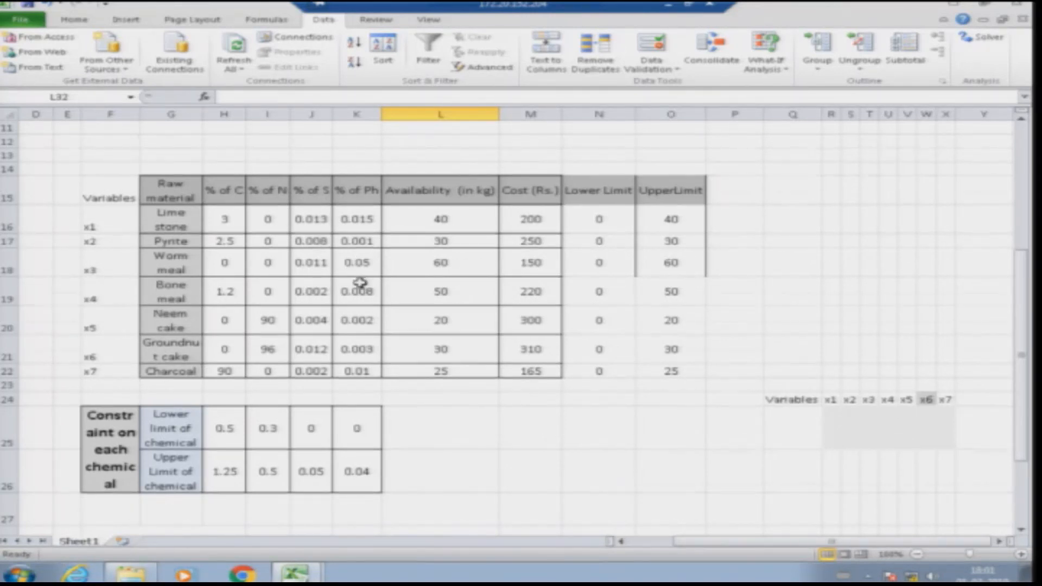
- Enter the % of N formula =I16*R25+I17*S25+I18*T25+I19*U25+I20*V25+I21*W25+I22*X25 in cell F33
scroll(359, 283, "down", 3)
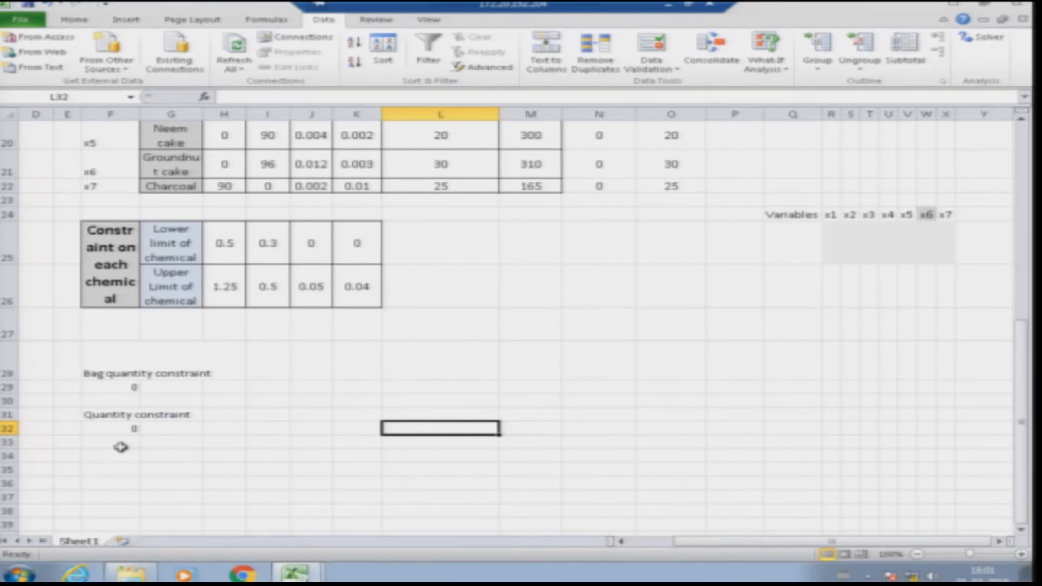
left_click(118, 442)
type("=")
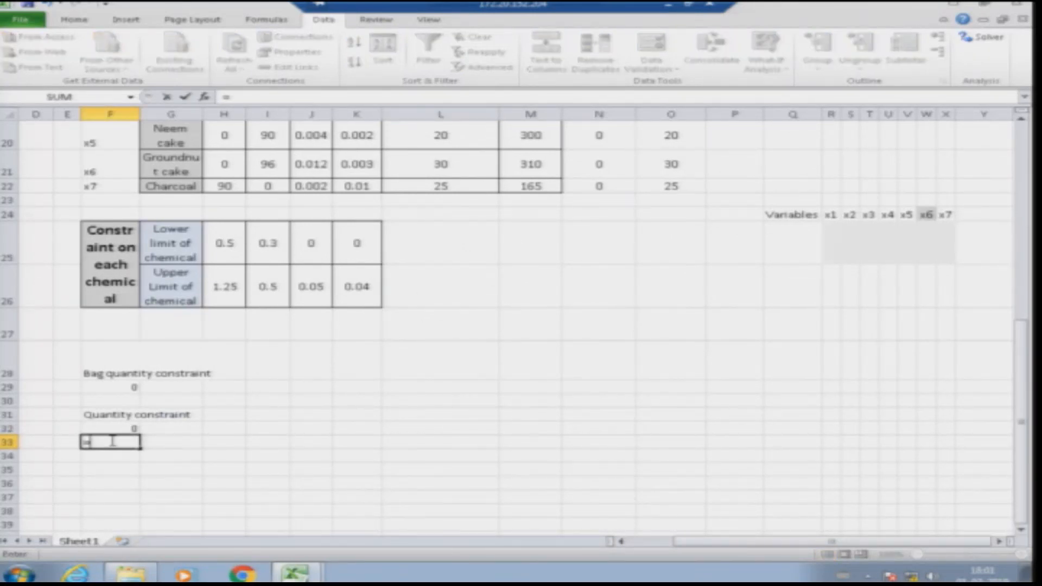
scroll(350, 416, "up", 3)
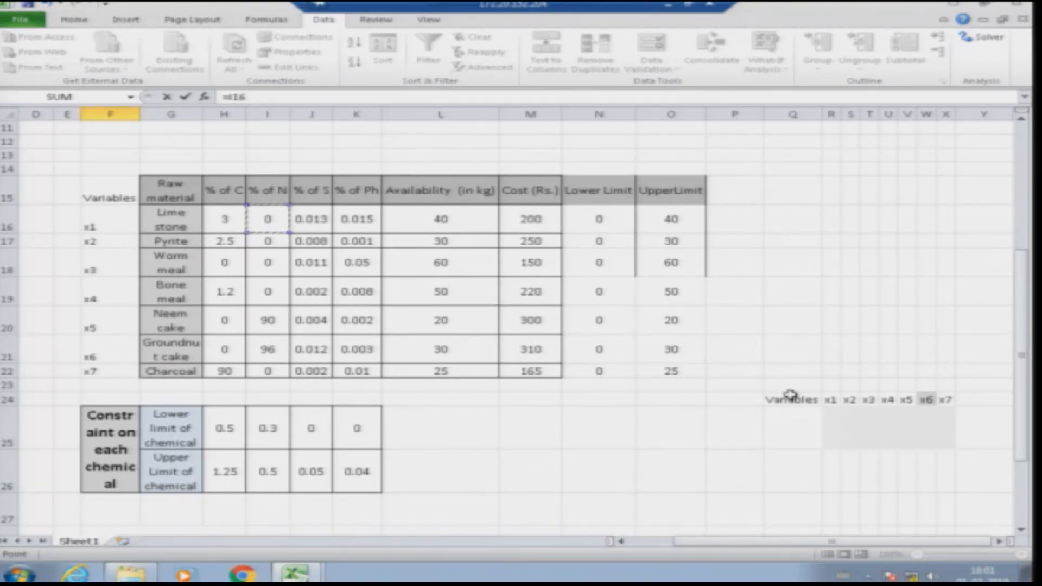
type("*")
left_click(831, 426)
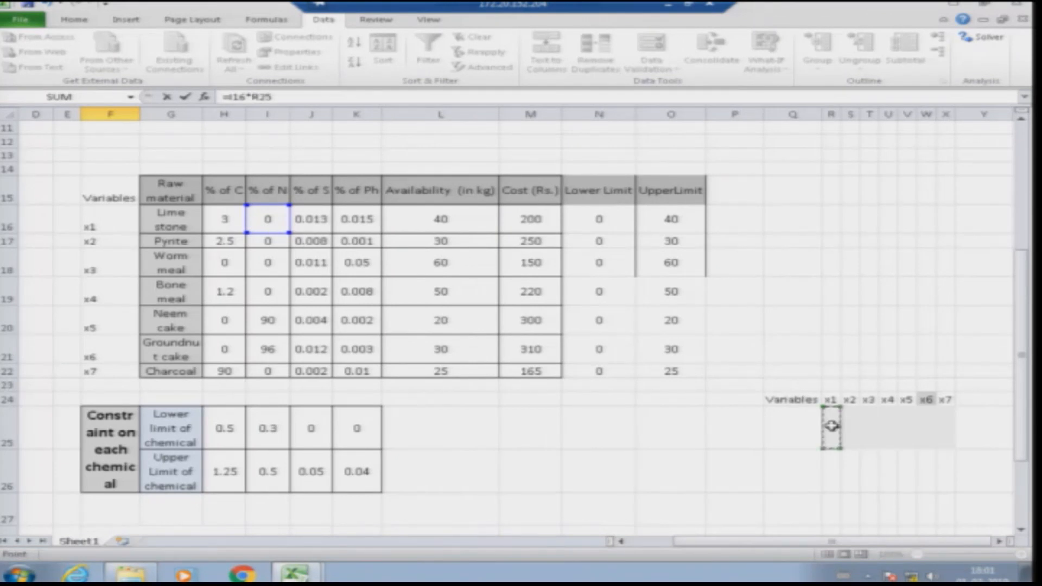
type("+")
left_click(272, 241)
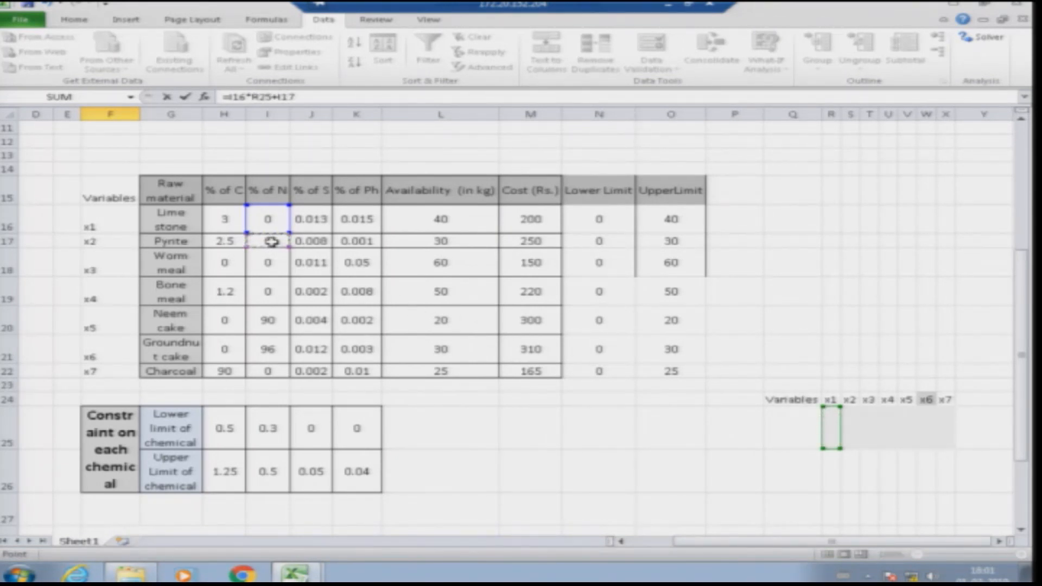
type("*")
left_click(847, 432)
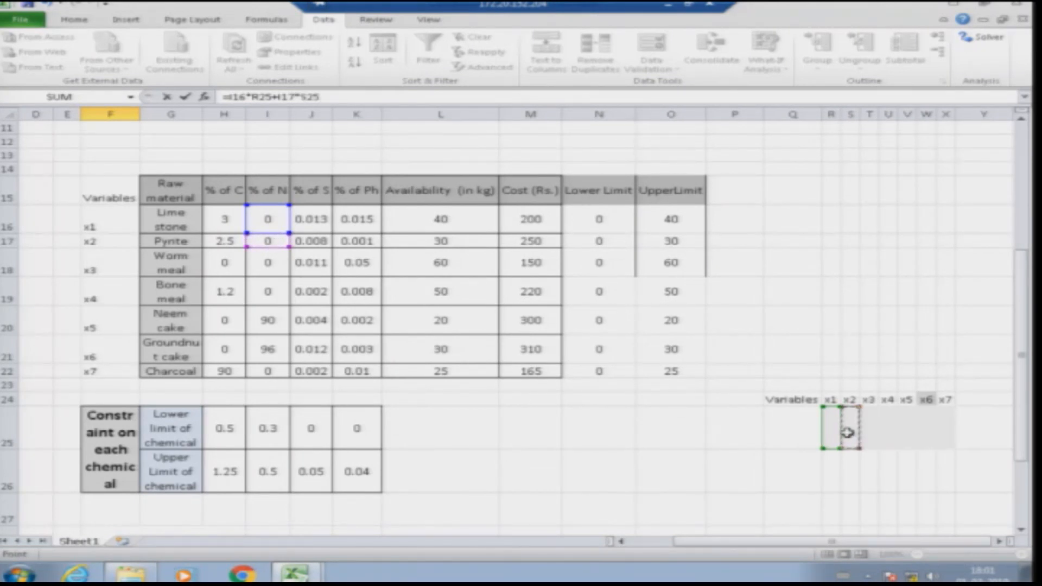
type("+")
left_click(266, 261)
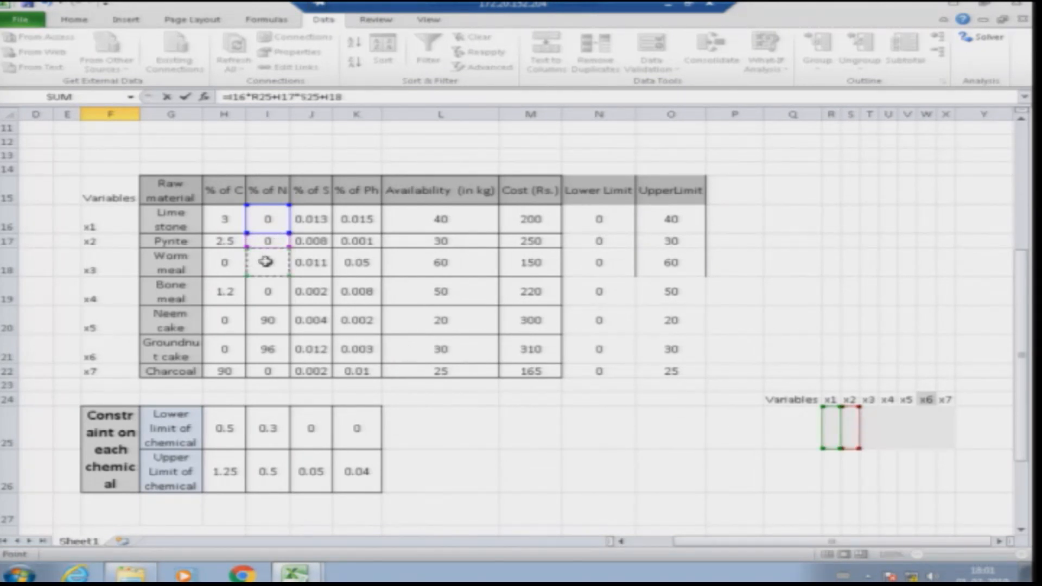
type("*")
left_click(866, 423)
type("+")
left_click(270, 290)
type("*")
left_click(887, 428)
type("+")
left_click(267, 321)
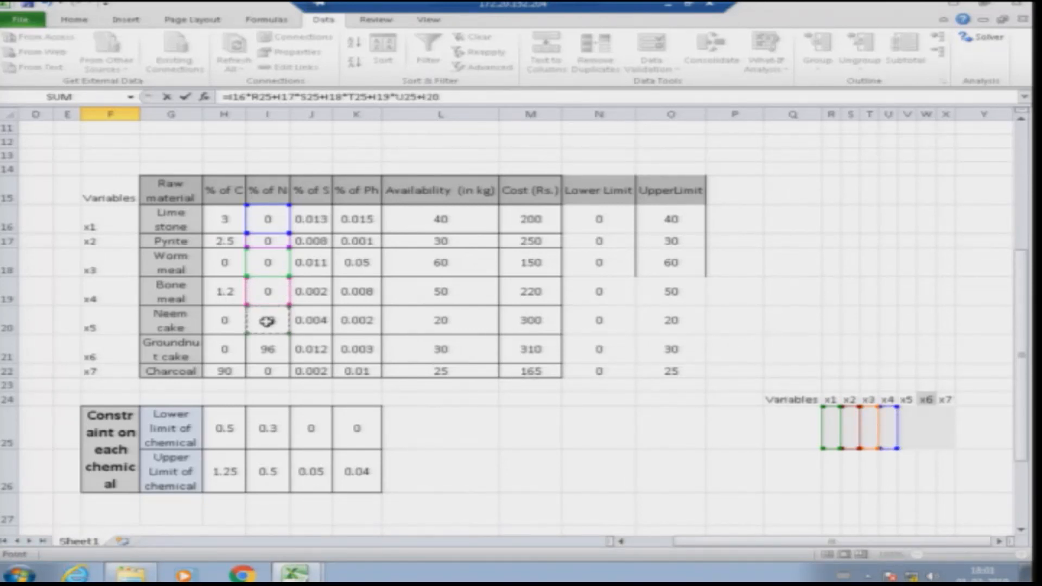
type("*")
left_click(907, 428)
type("+")
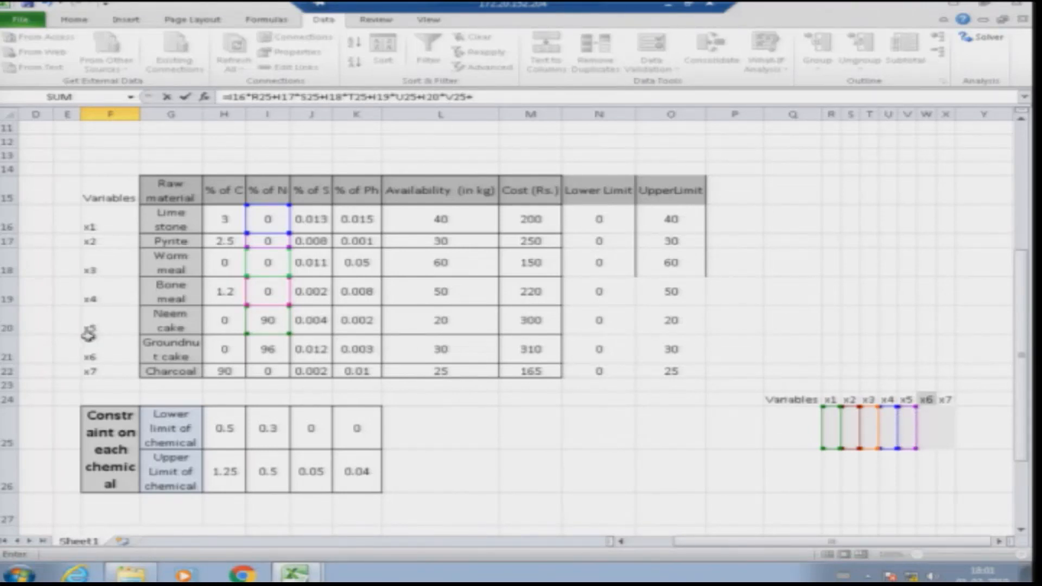
left_click(262, 349)
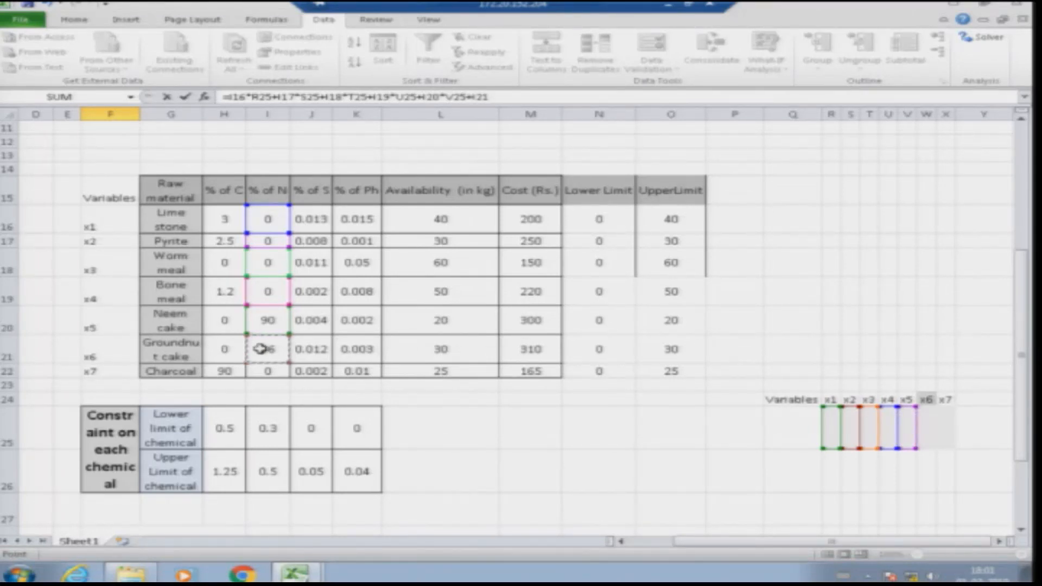
type("*")
left_click(931, 431)
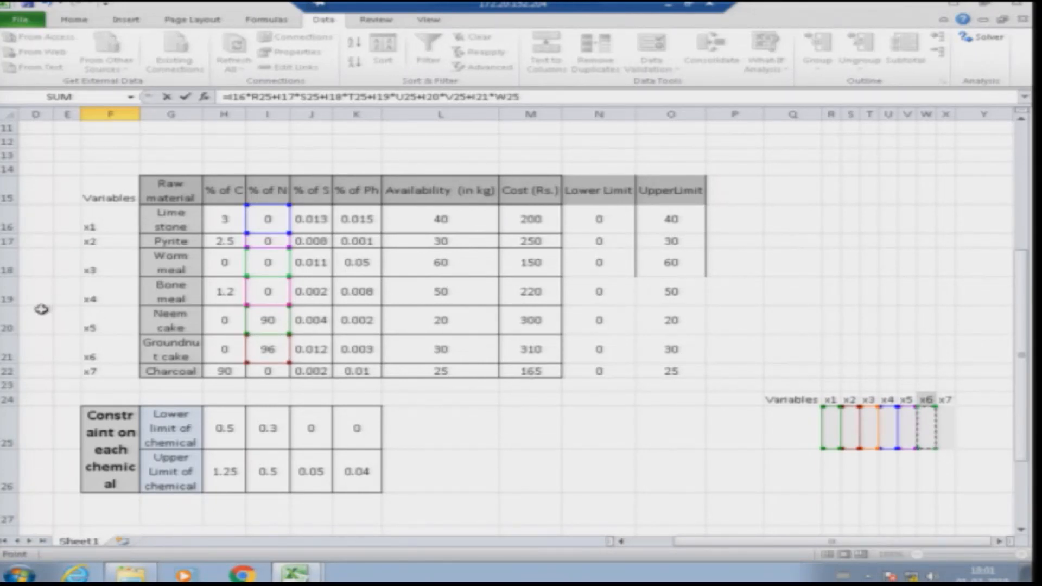
type("+")
left_click(277, 372)
type("*")
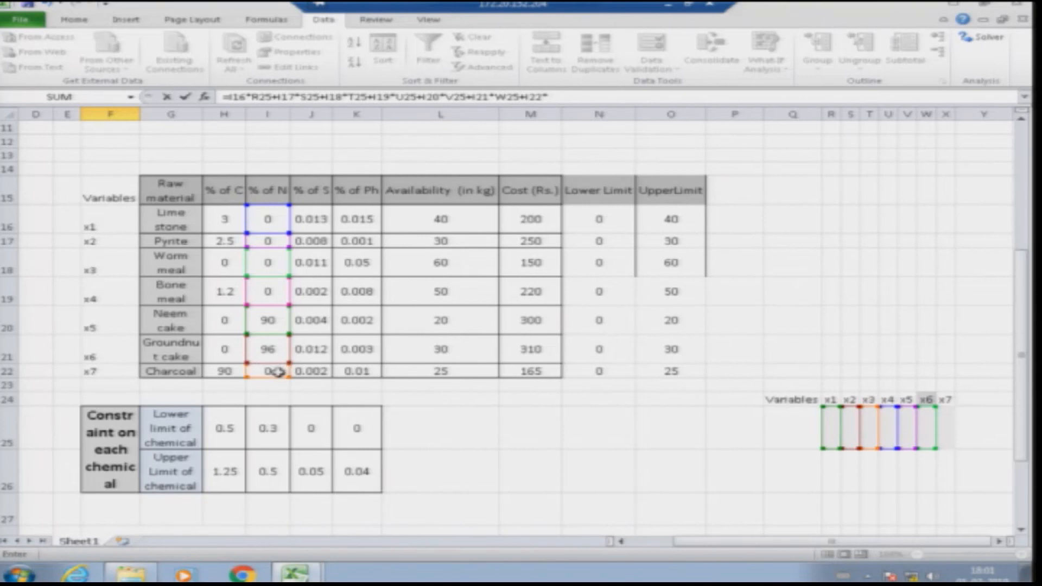
left_click(945, 431)
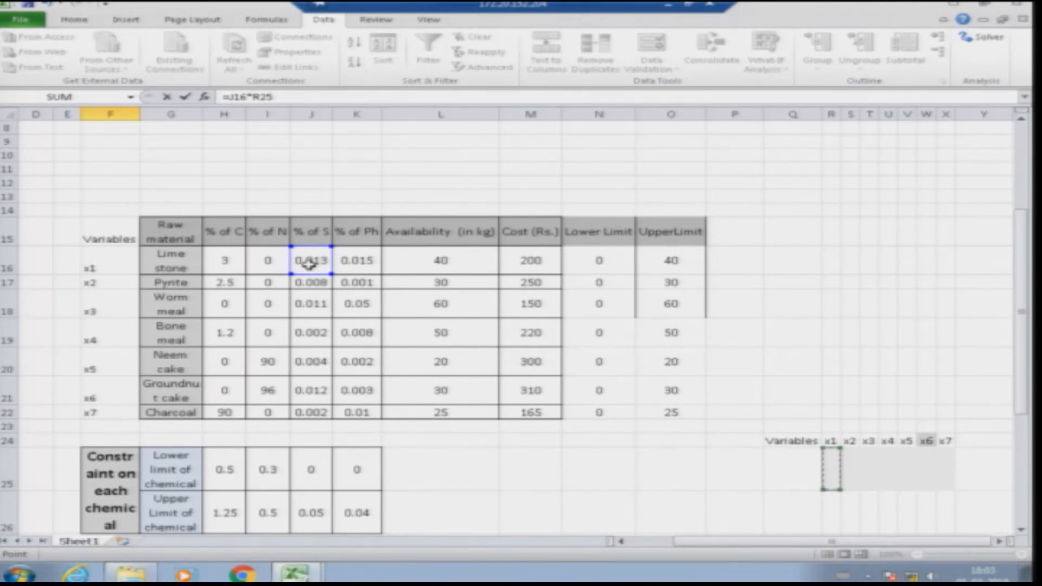
- Enter the % of S formula =J16*R25+J17*S25+J18*T25+J19*U25+J20*V25+J21*W25+J22*X25 in cell F34
type("+")
left_click(311, 282)
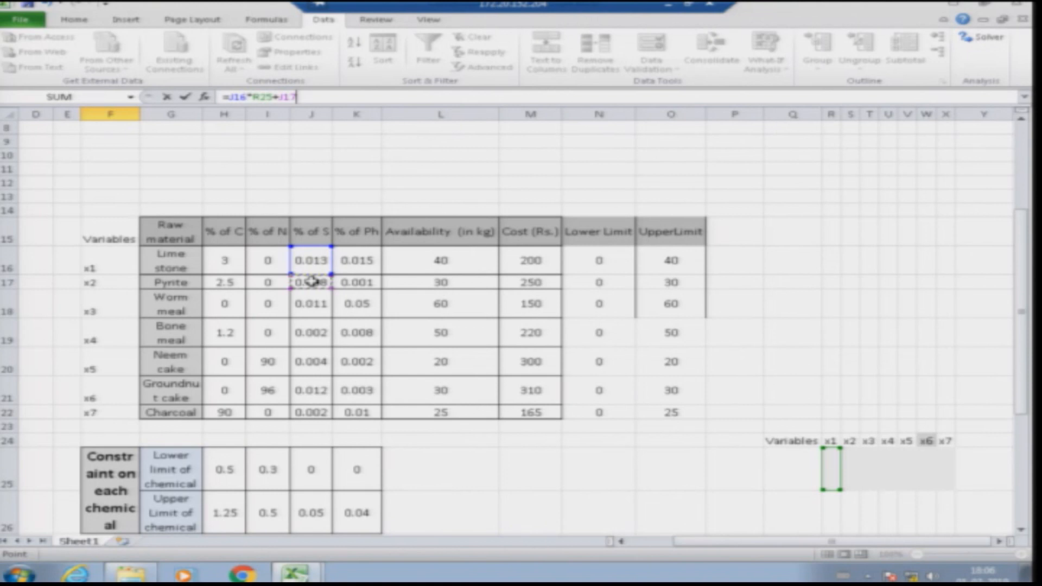
left_click(848, 470)
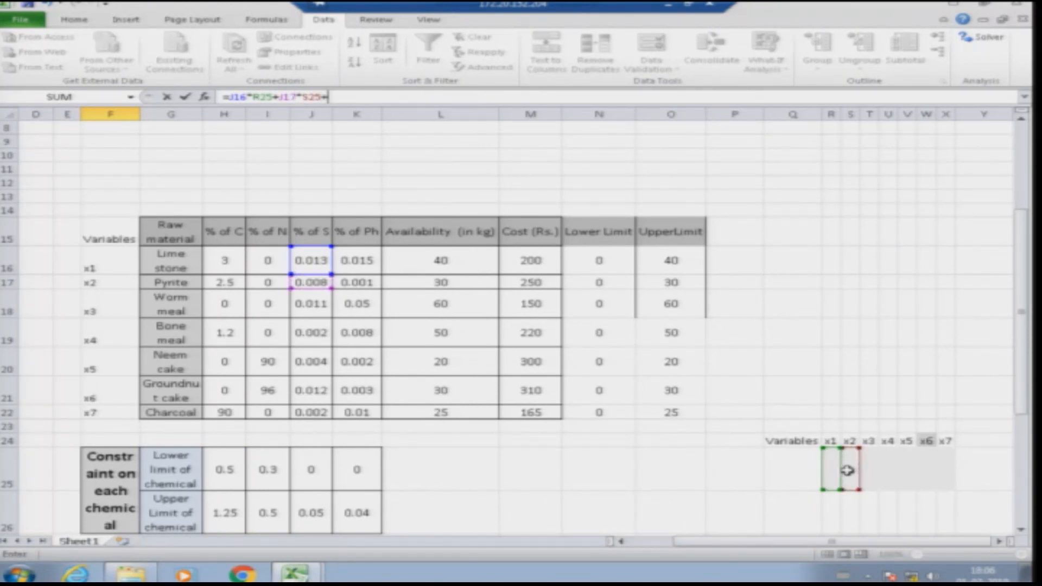
left_click(303, 305)
type("*")
left_click(870, 462)
type("+")
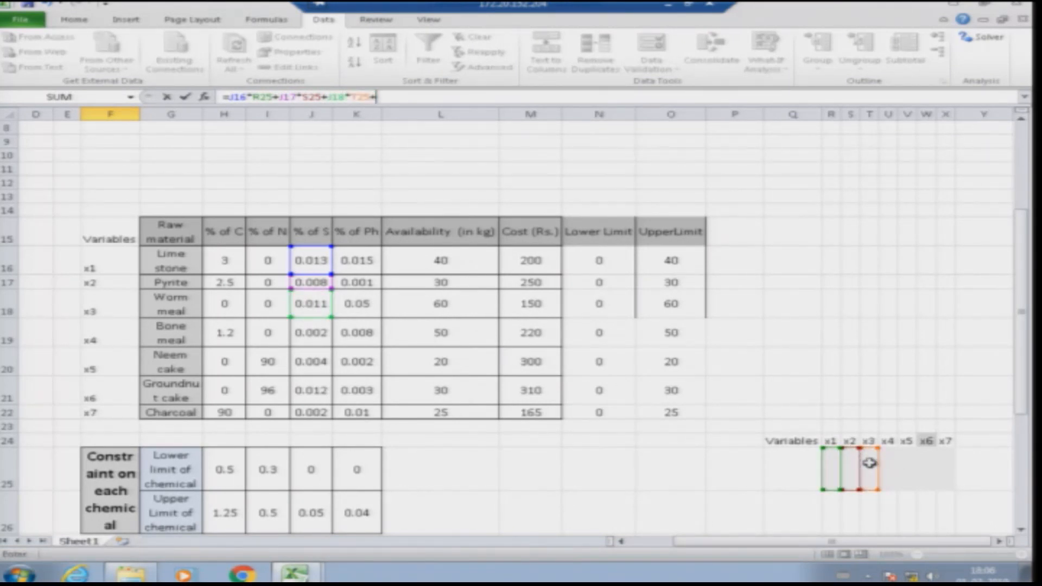
left_click(314, 333)
type("*")
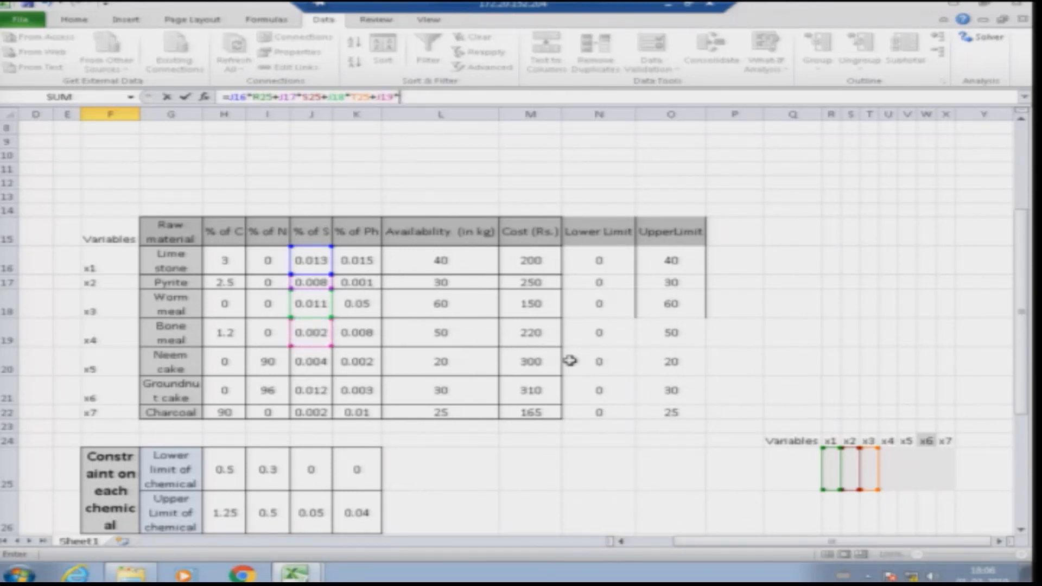
left_click(888, 465)
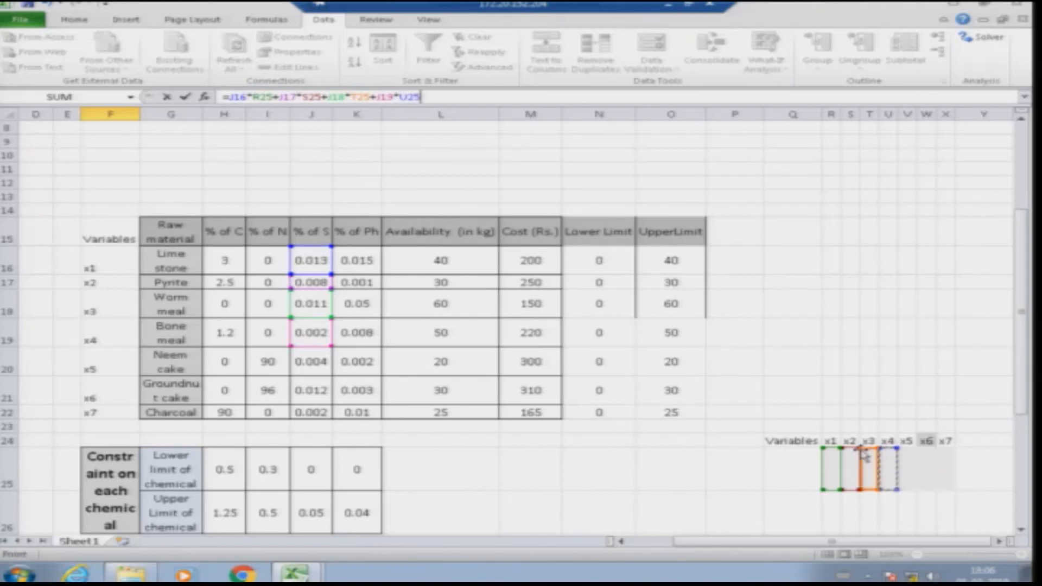
type("+")
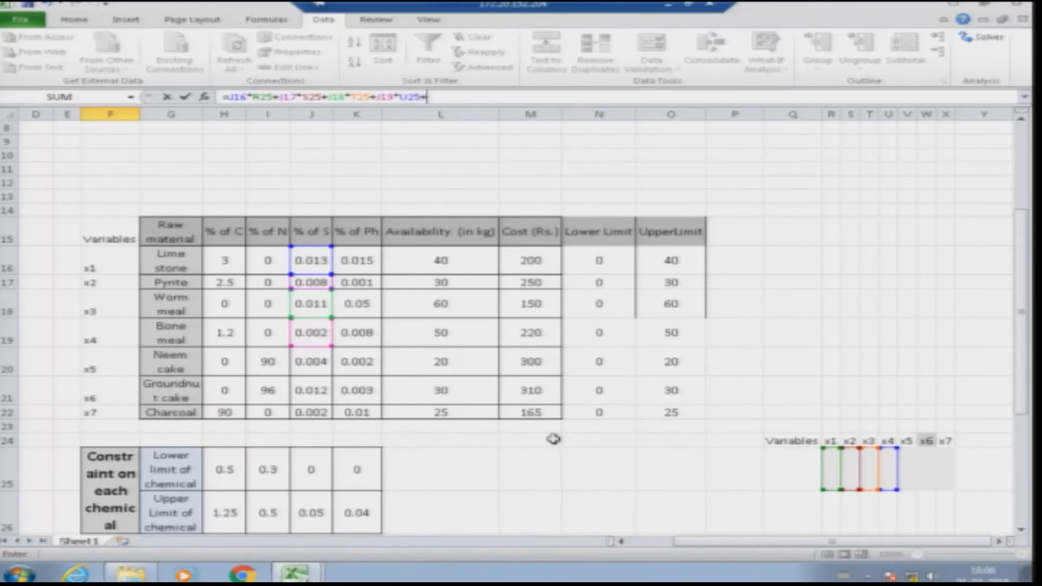
left_click(311, 360)
type("*")
left_click(909, 466)
type("+")
left_click(307, 390)
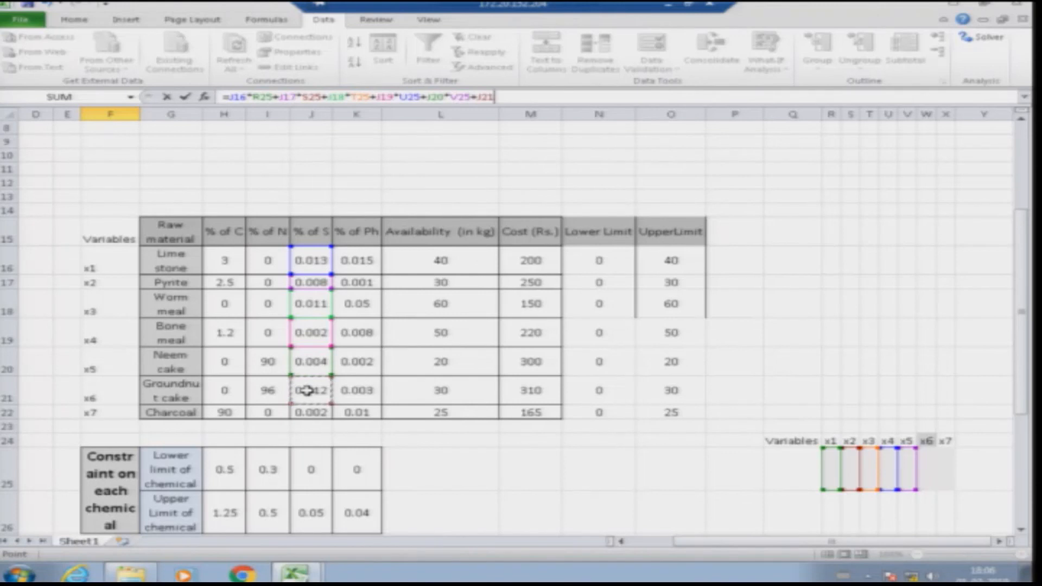
left_click(924, 469)
type("+")
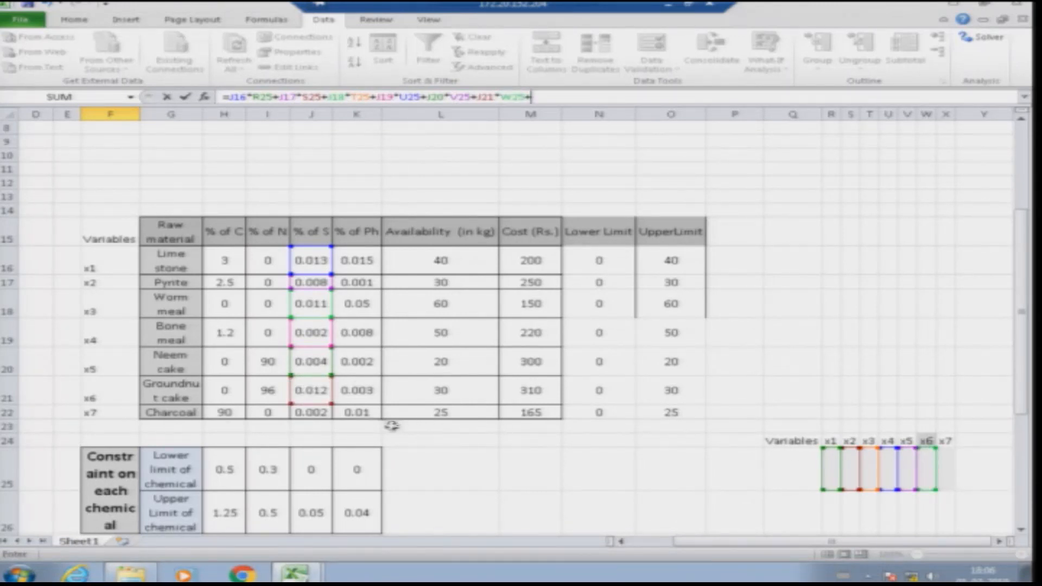
left_click(316, 412)
type("*")
left_click(943, 467)
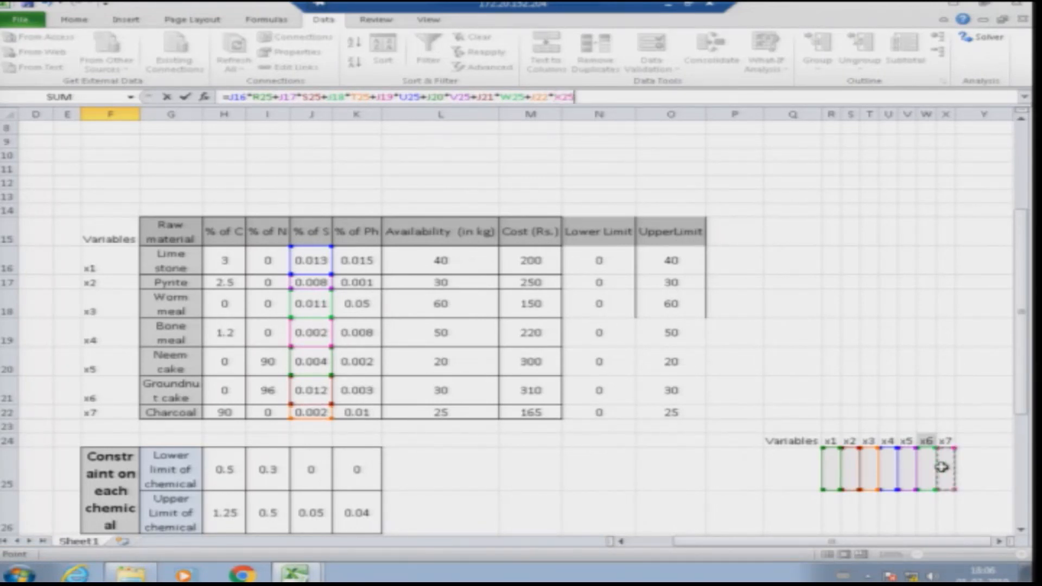
key("Return")
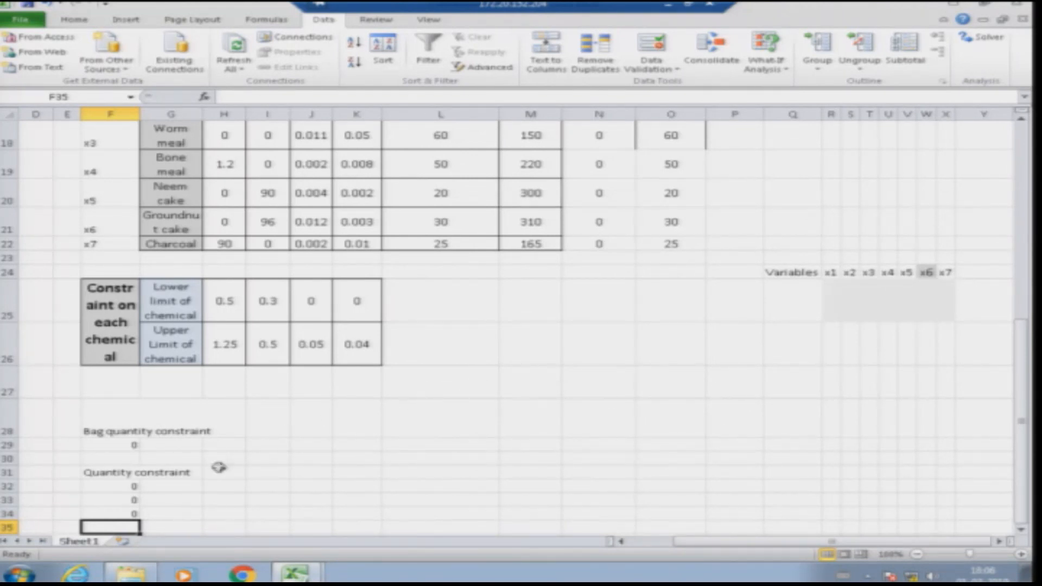
- Enter the % of Ph formula =K16*R25+K17*S25+K18*T25+K19*U25+K20*V25+K21*W25+K22*X25 in cell F35
scroll(313, 448, "up", 3)
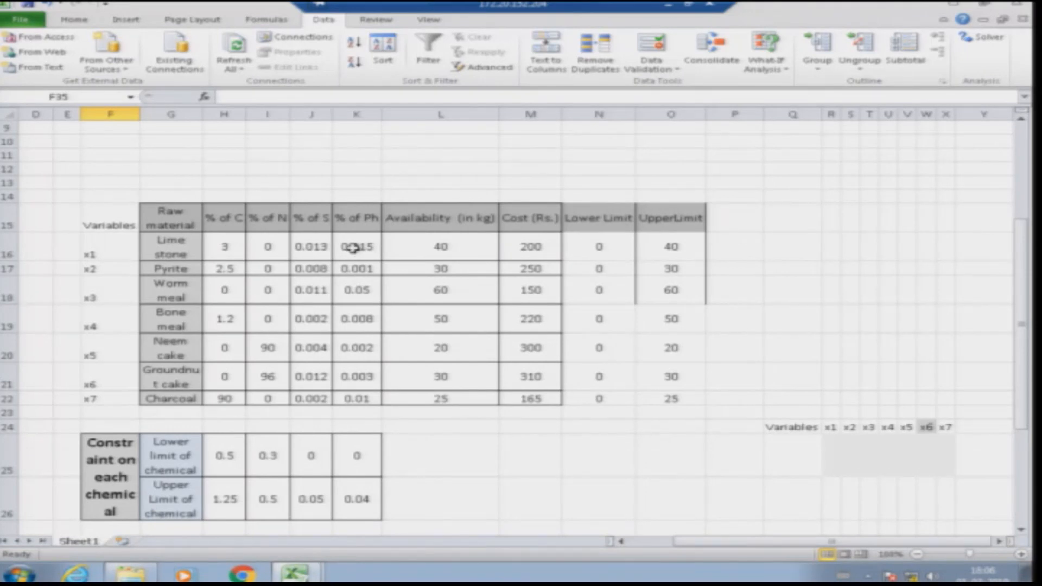
scroll(347, 266, "down", 3)
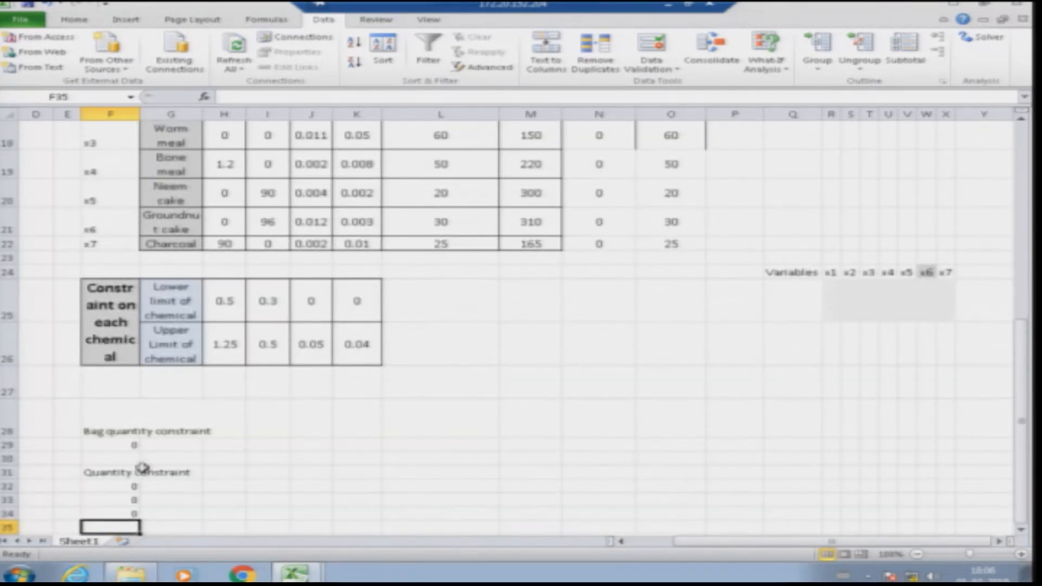
type("=")
scroll(342, 406, "up", 3)
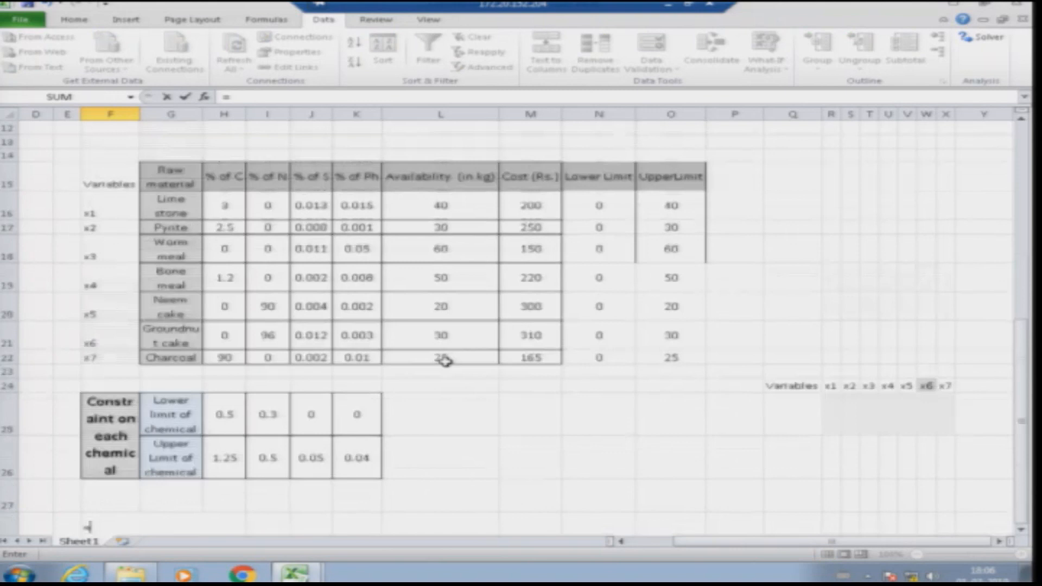
left_click(354, 247)
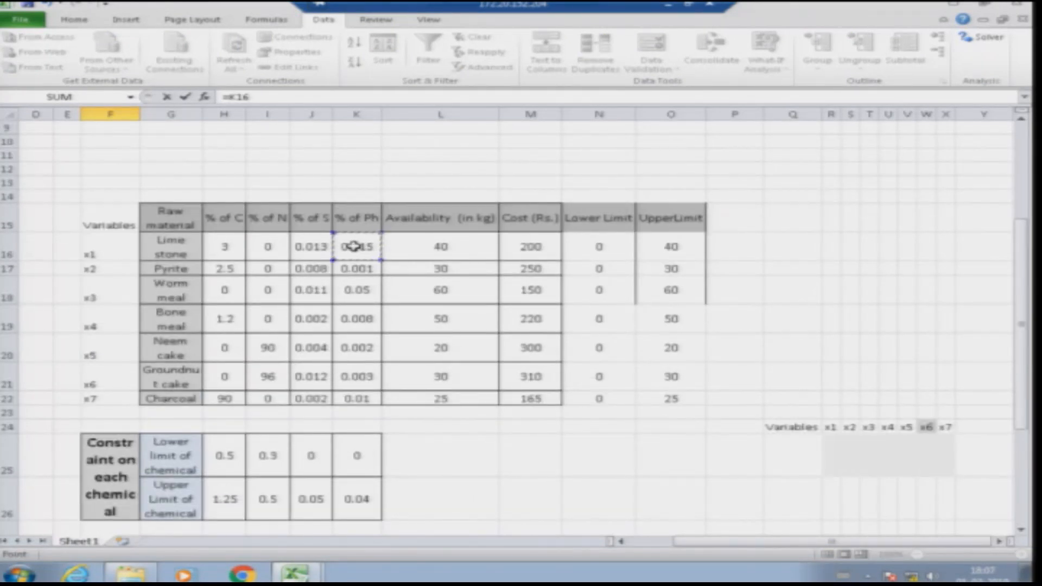
type("*")
left_click(832, 455)
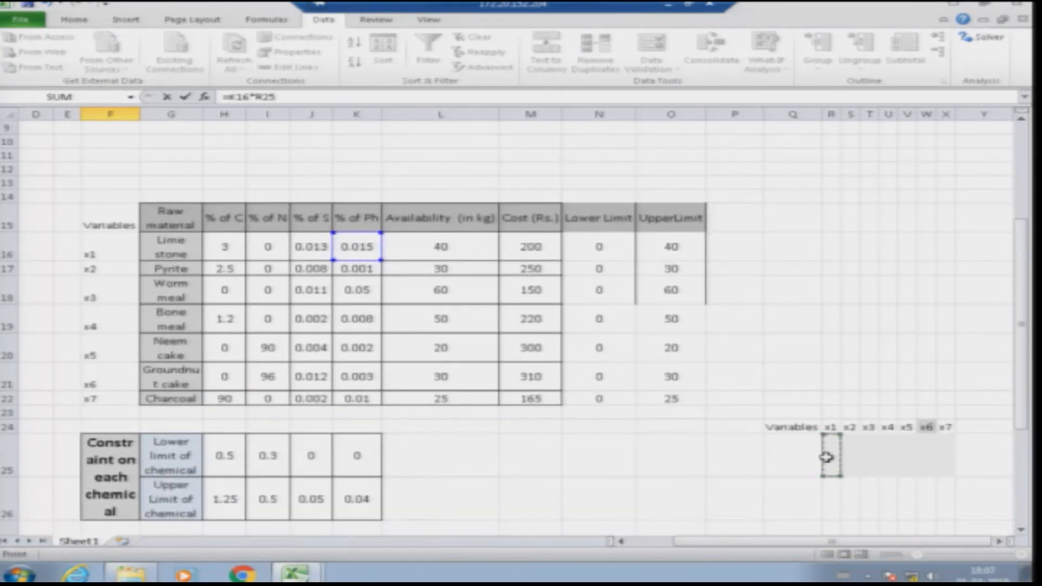
type("+")
left_click(358, 269)
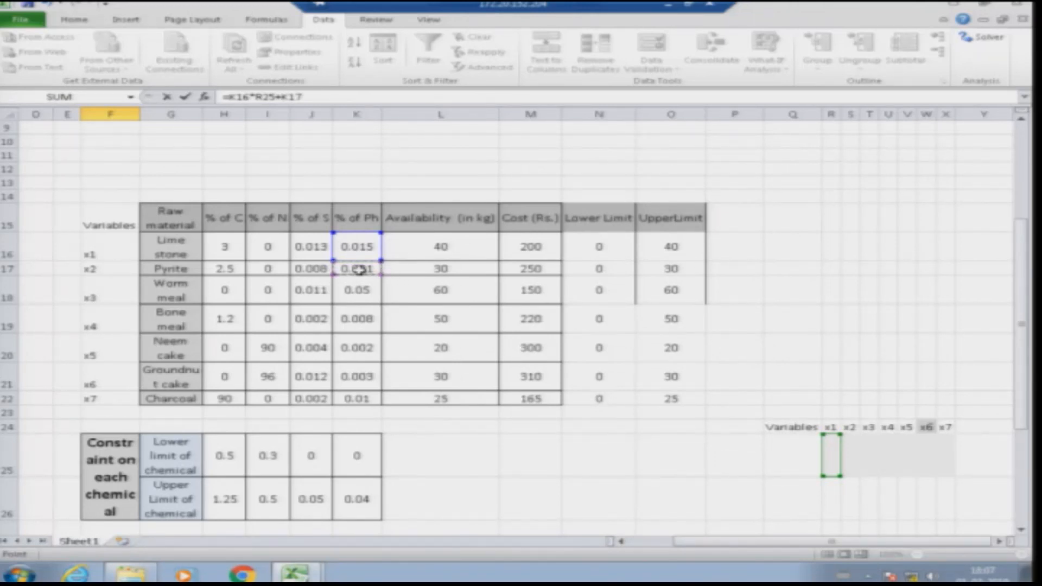
type("*")
left_click(848, 450)
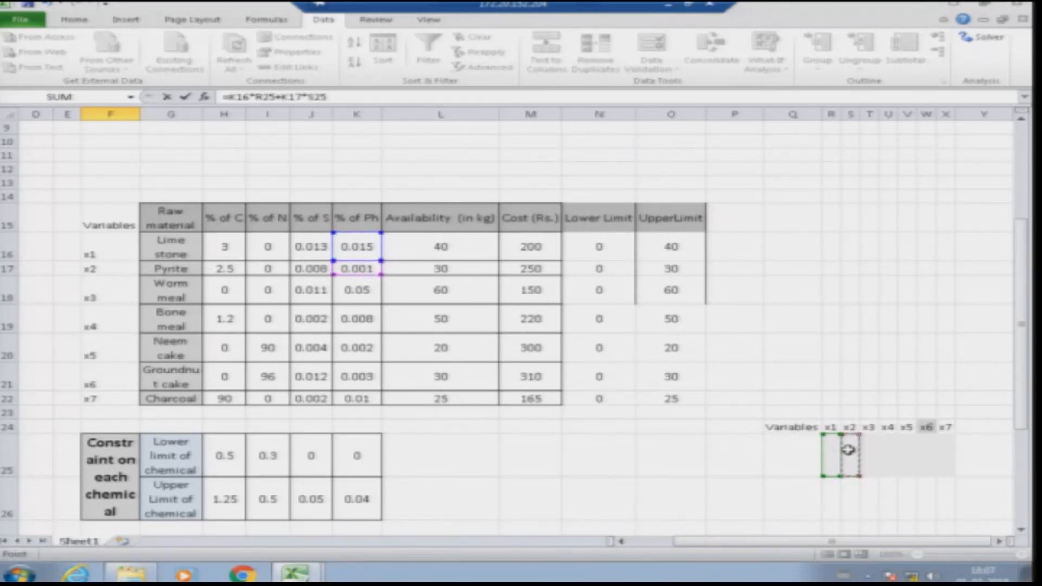
type("+")
left_click(359, 290)
type("*")
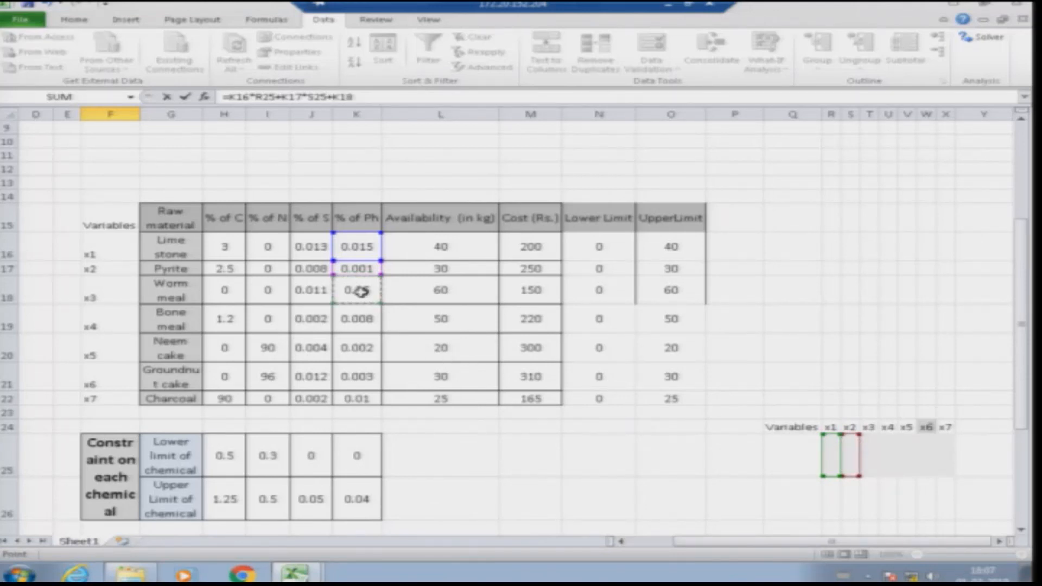
left_click(869, 450)
type("+")
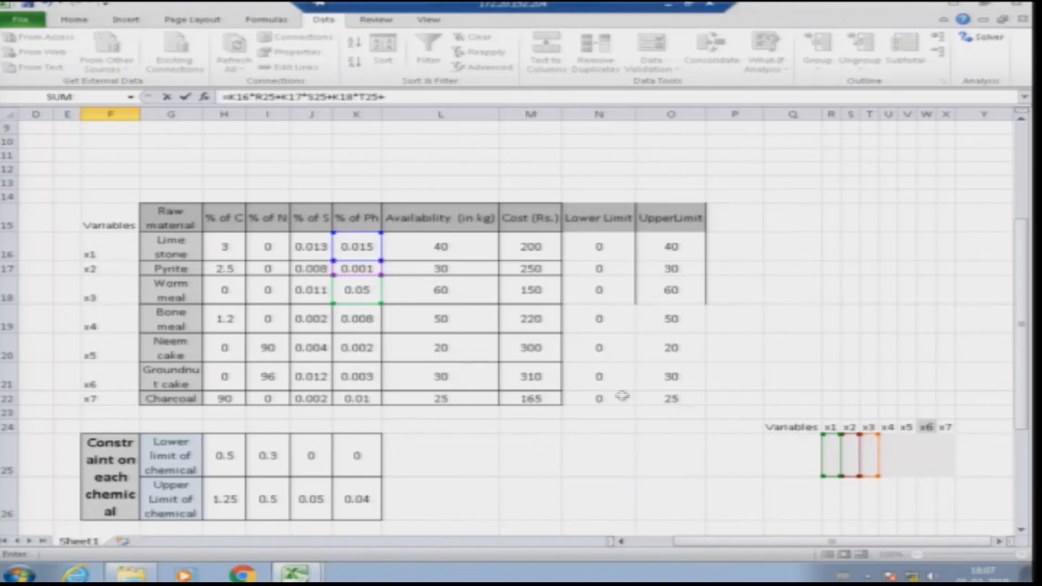
left_click(348, 318)
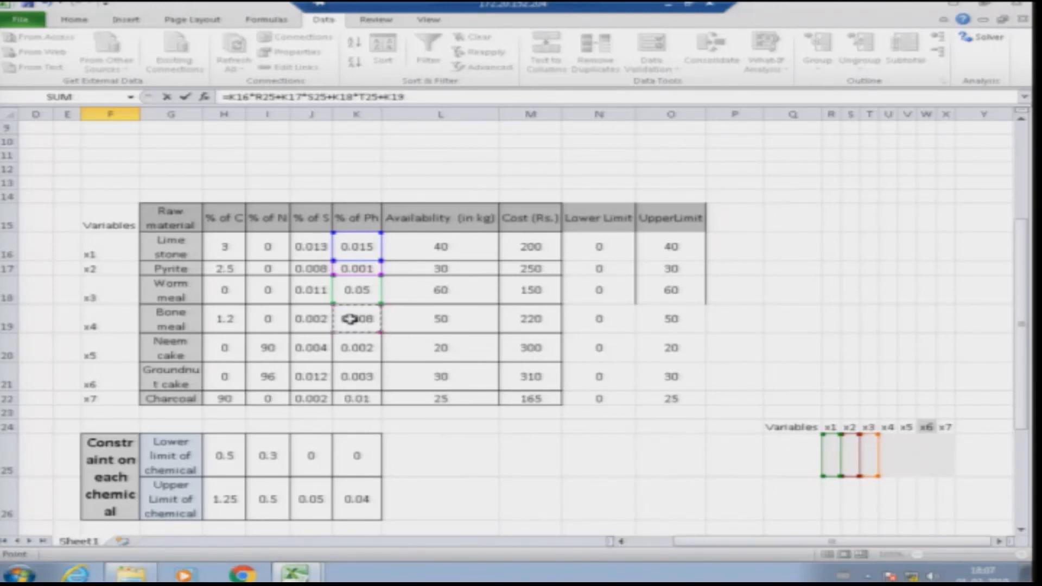
type("*")
left_click(889, 461)
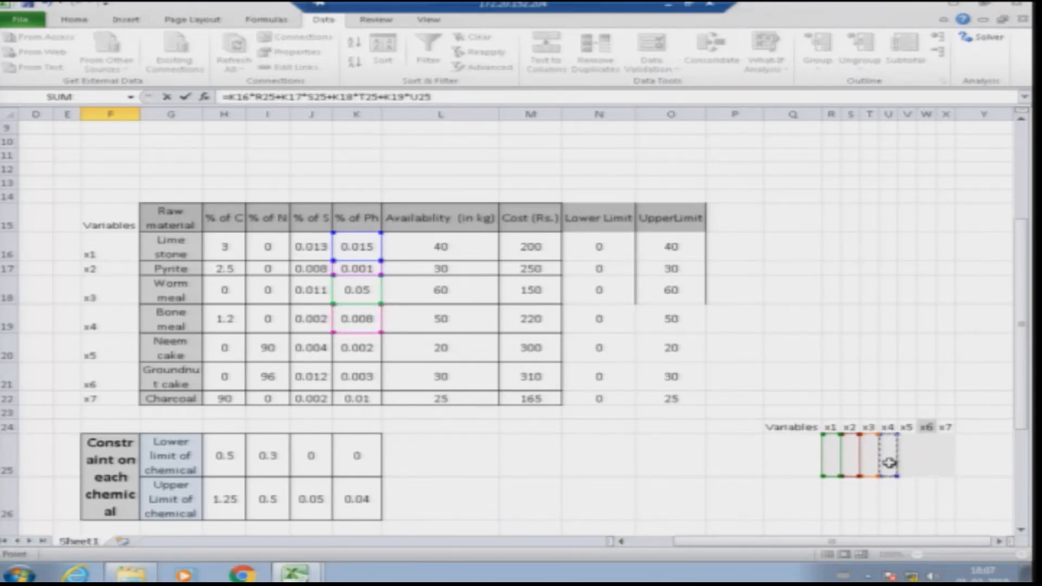
type("+")
left_click(360, 349)
type("*")
left_click(907, 452)
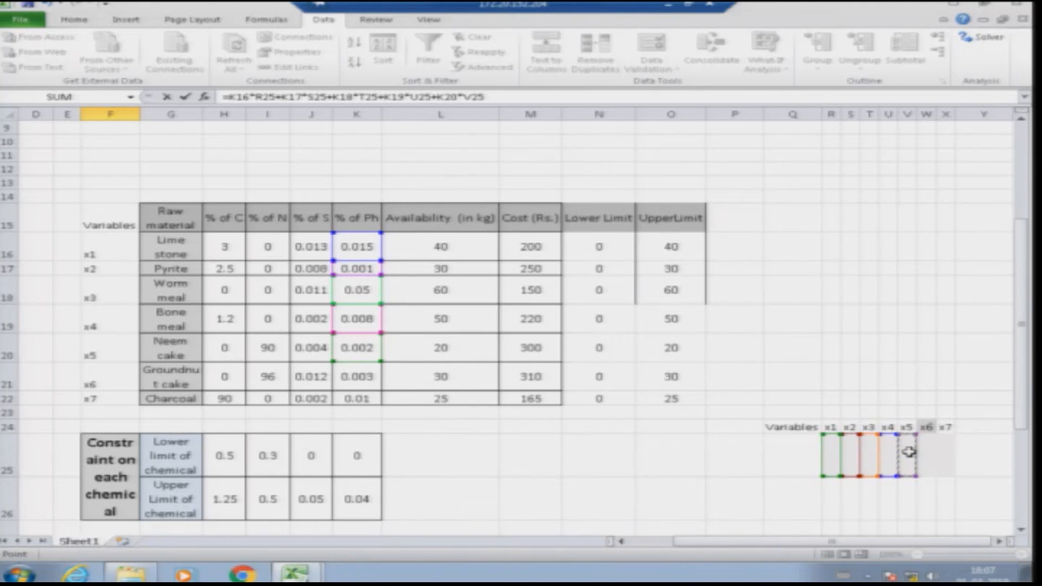
type("+")
left_click(363, 381)
type("*")
left_click(924, 459)
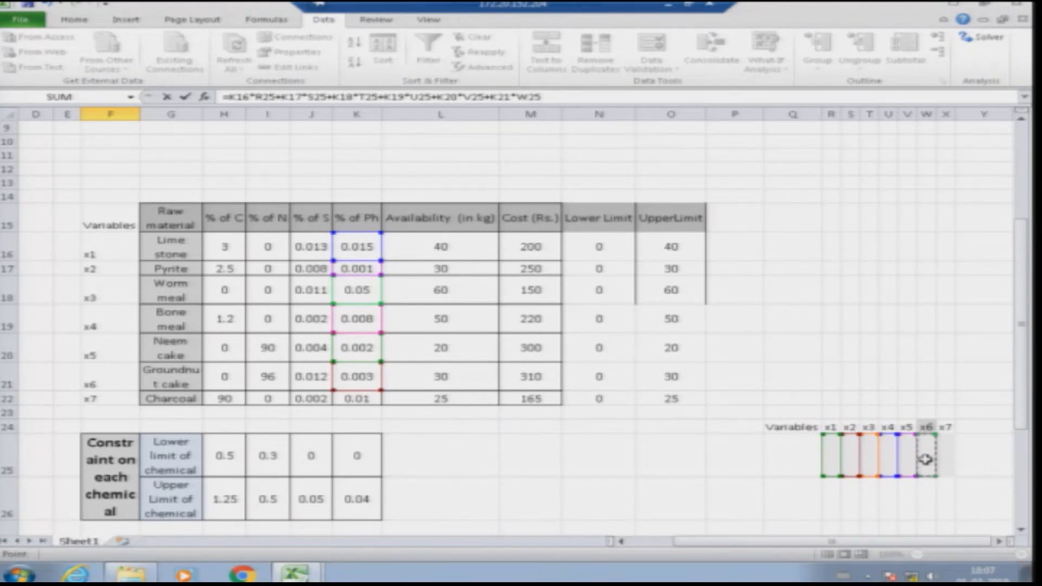
type("+")
left_click(356, 399)
type("*")
left_click(944, 465)
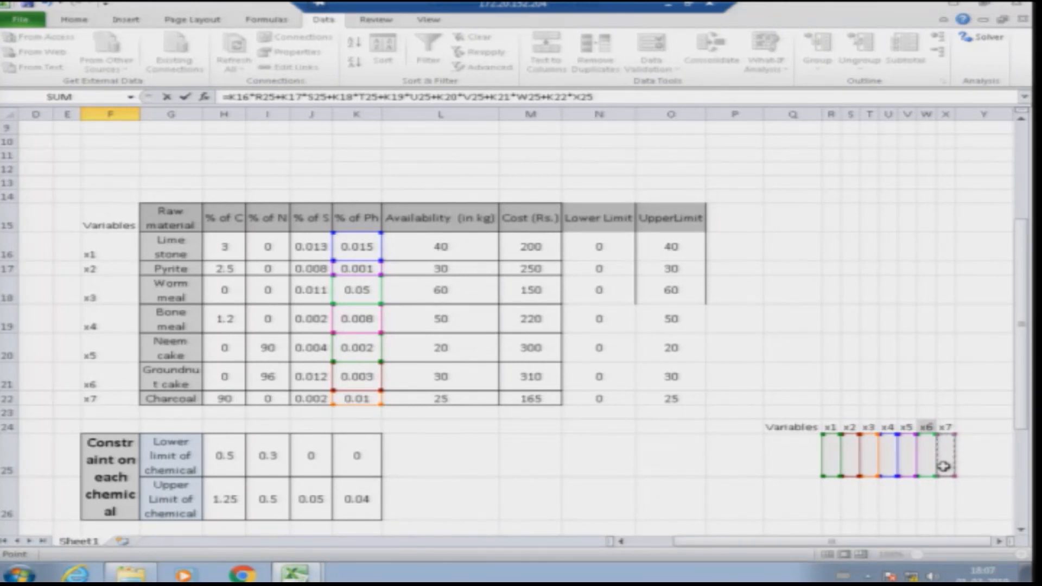
key("Return")
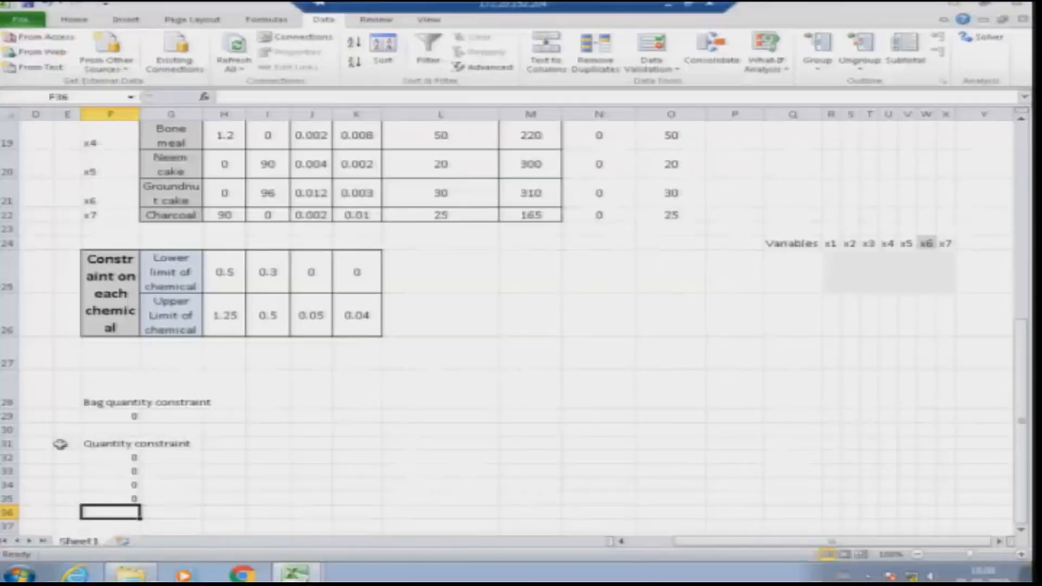
- Label the columns on either side of the quantity constraint with LHS in cell E31 and RHS in cell H31
left_click(60, 444)
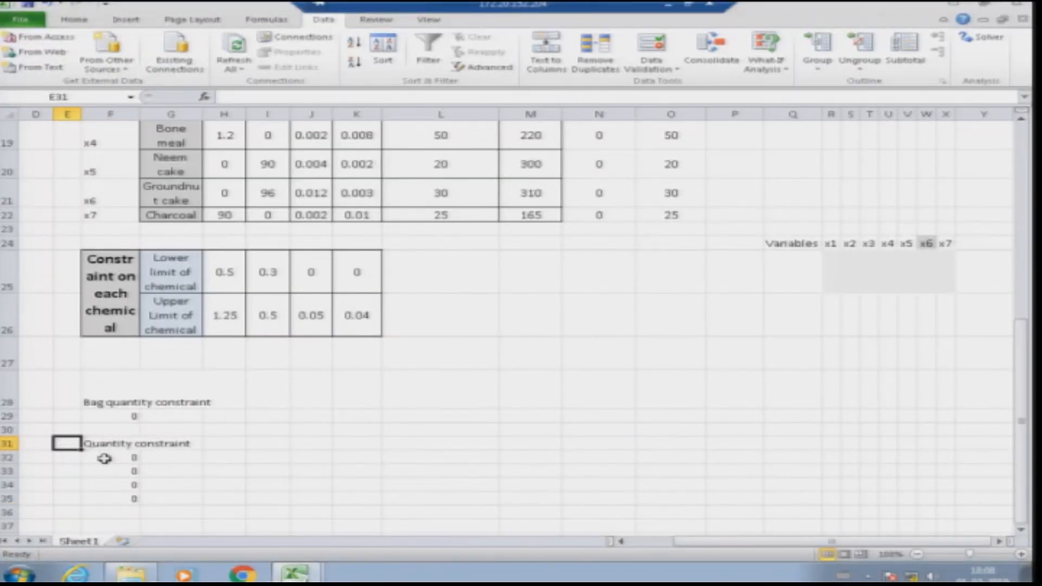
type("LHS")
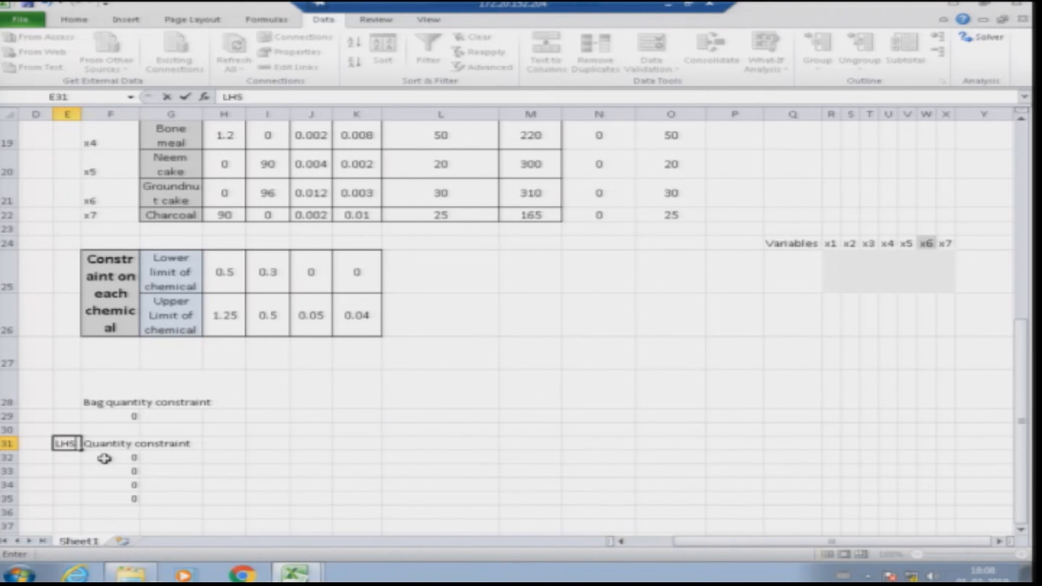
key("Tab")
key("Tab")
key("Tab")
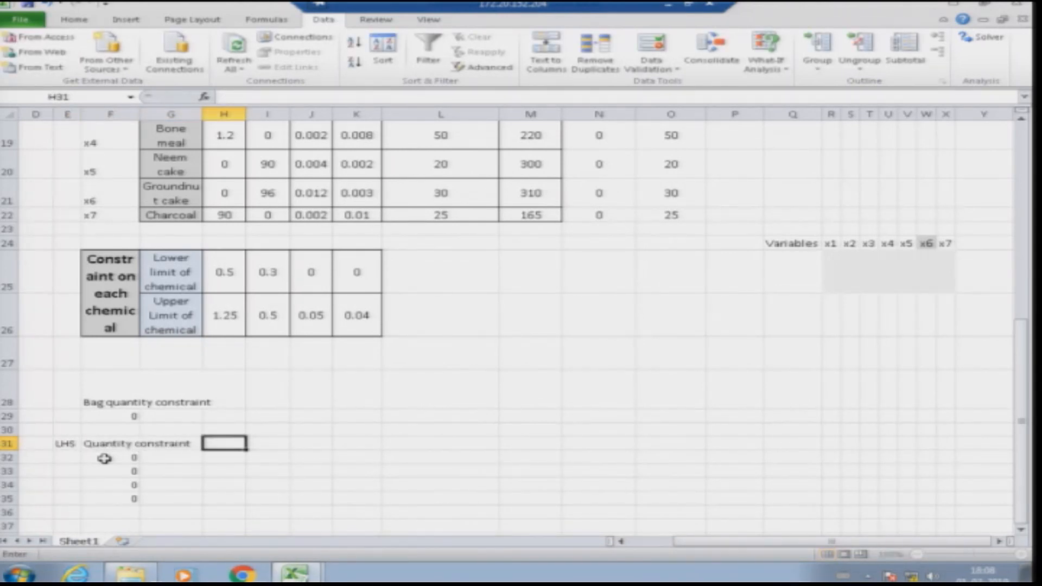
type("Rh")
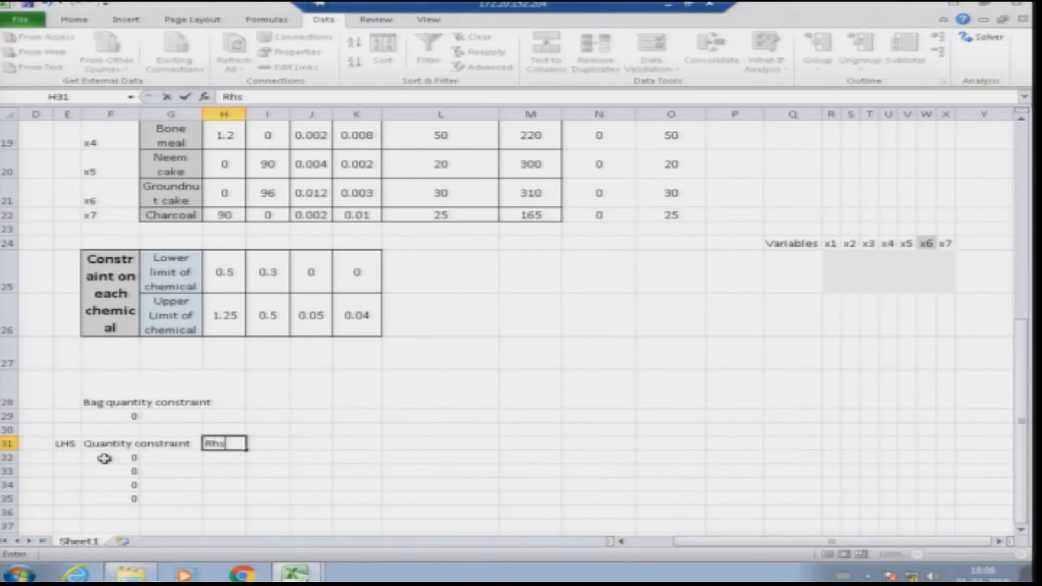
type("S")
key("Return")
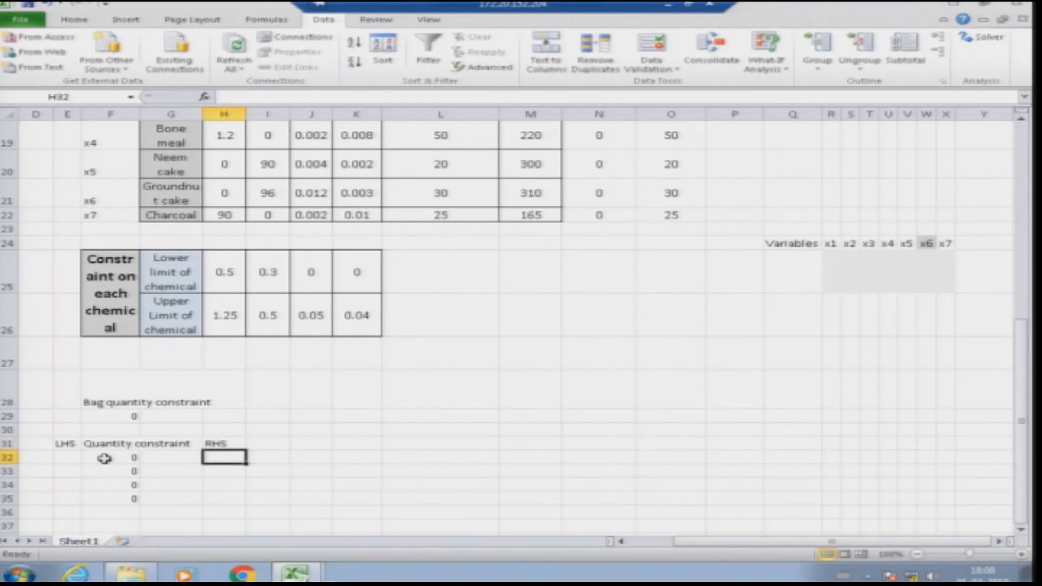
- Enter the % of C lower limit formula =H25*F29 in cell E32 under LHS
type("=")
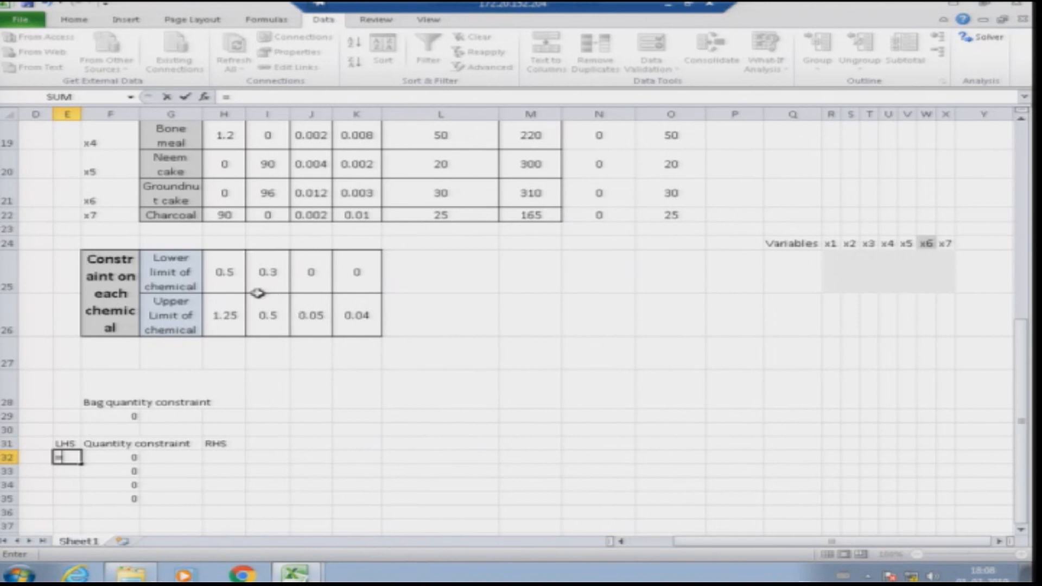
left_click(222, 272)
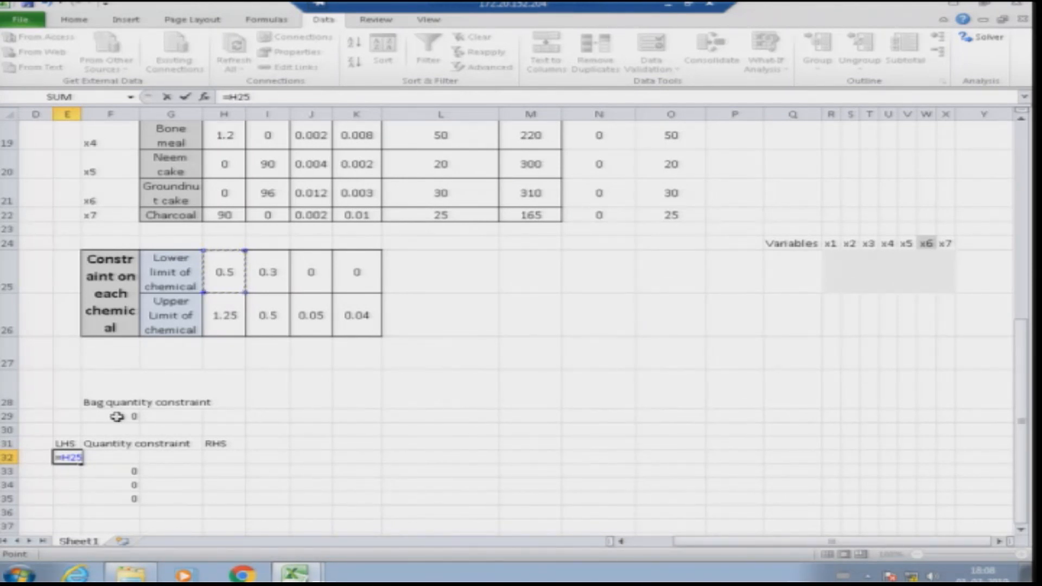
type("*")
left_click(116, 416)
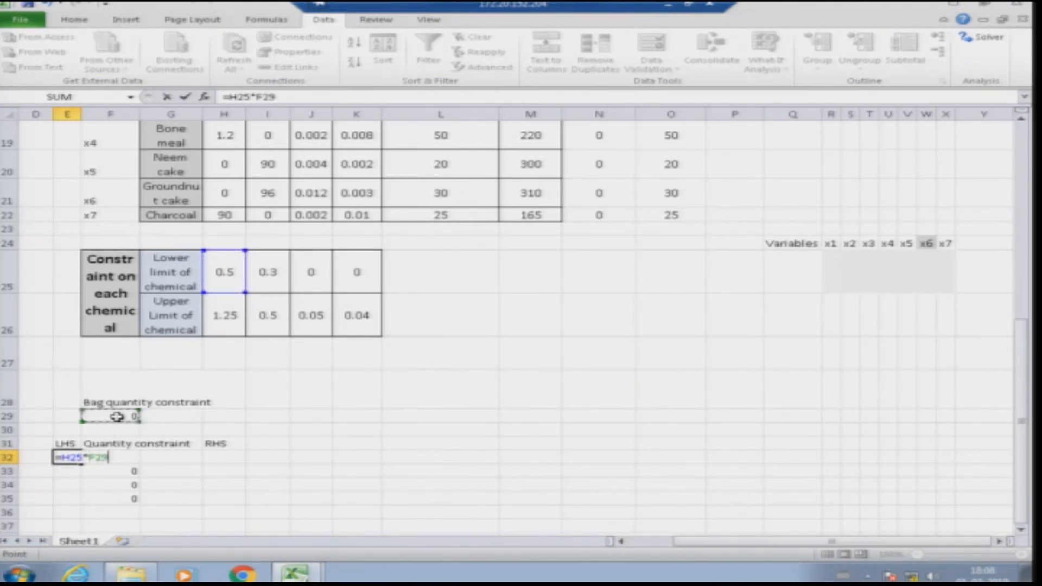
key("shift+Return")
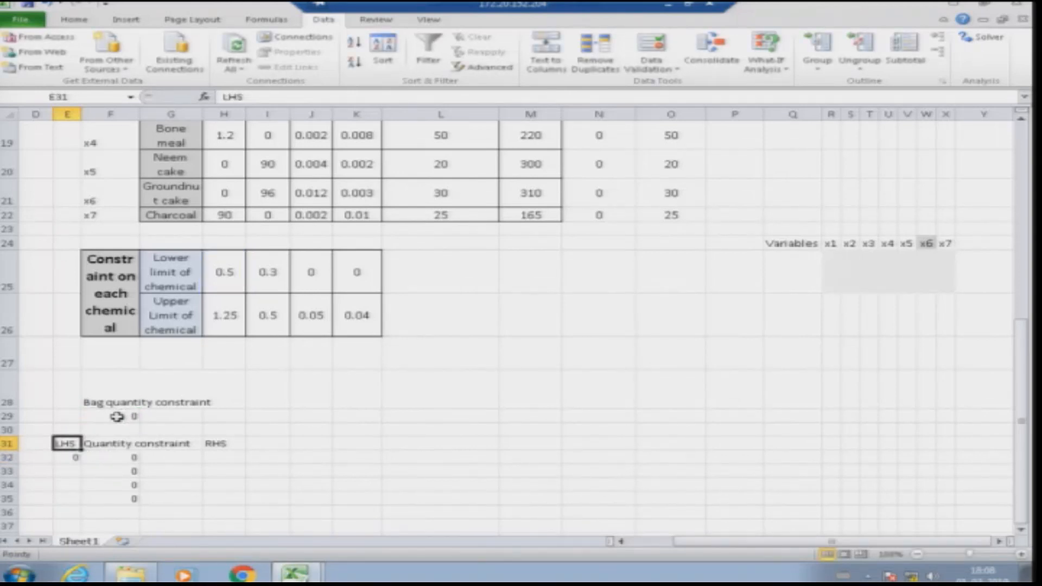
left_click(66, 457)
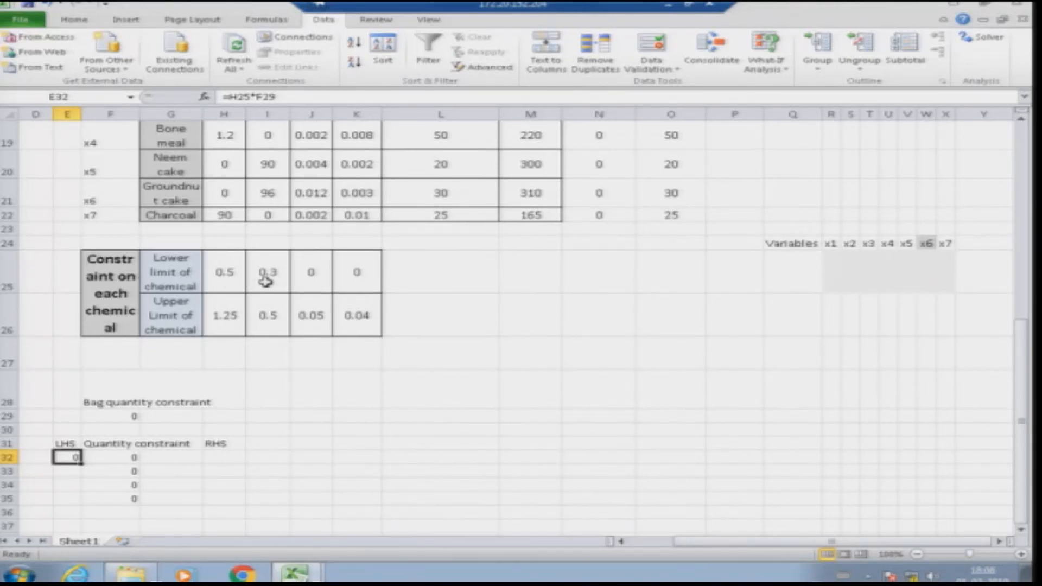
- Enter the % of N lower limit formula =I25*F29 in cell E33 under LHS
left_click(68, 470)
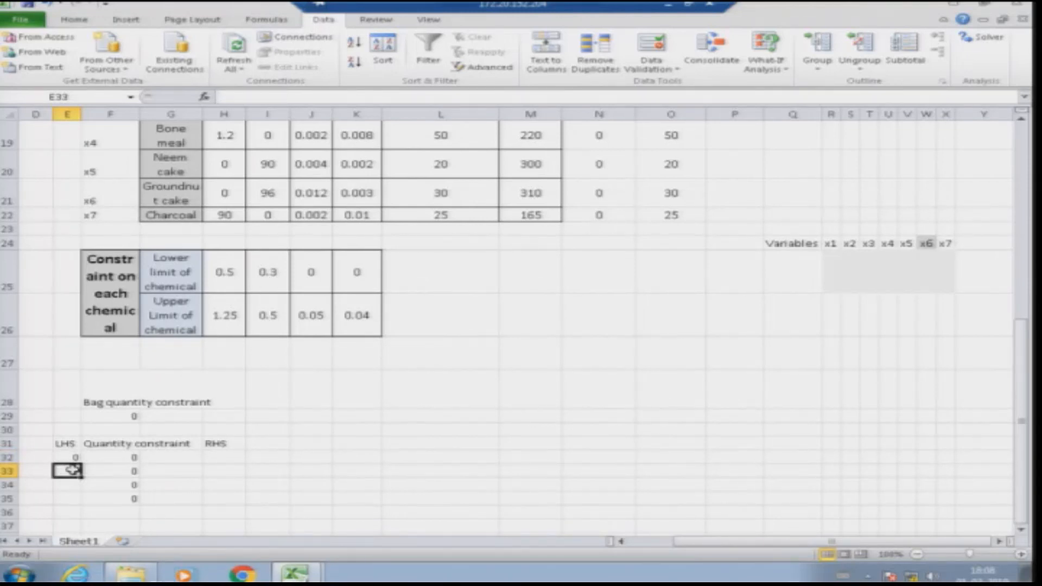
type("=")
left_click(267, 271)
type("*")
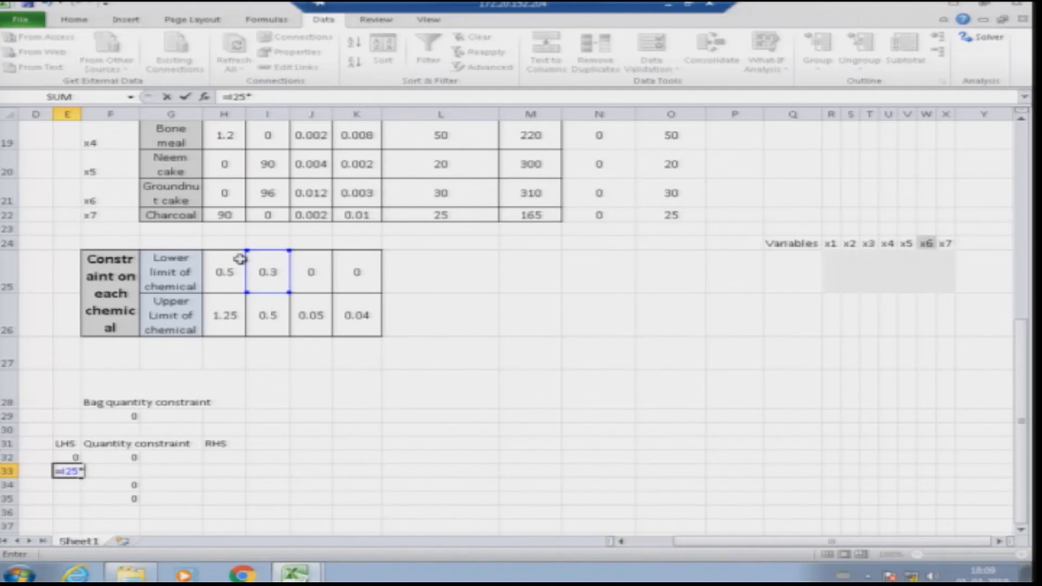
left_click(125, 416)
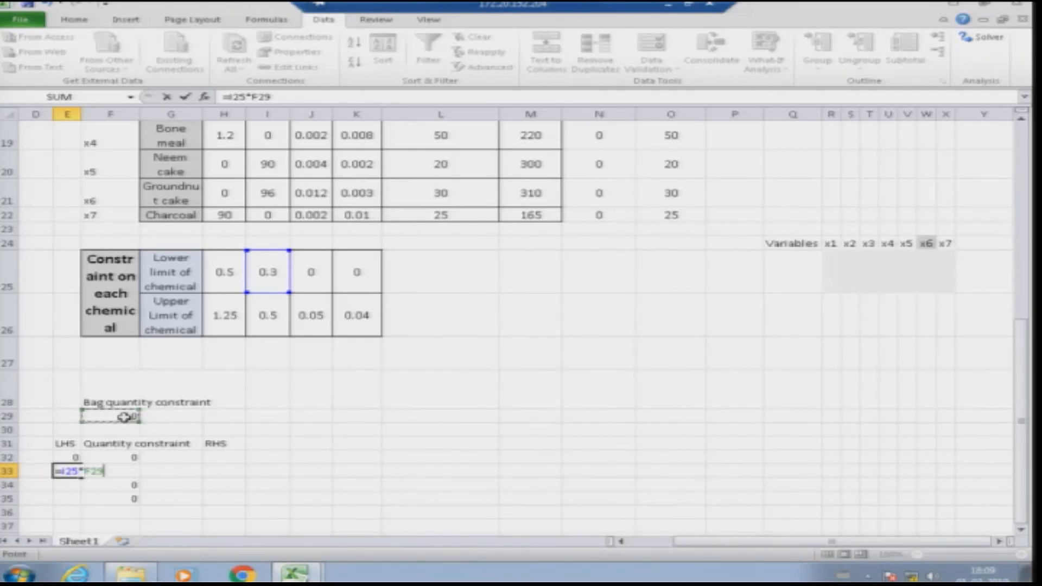
key("Return")
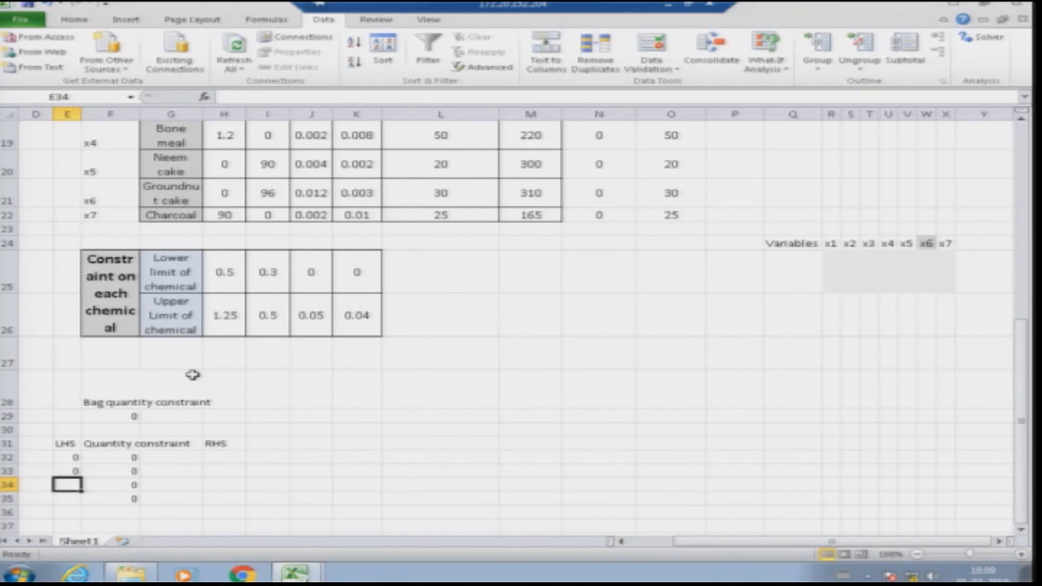
- Enter the % of S lower limit formula =J25*F29 in cell E34 under LHS
type("=")
left_click(312, 275)
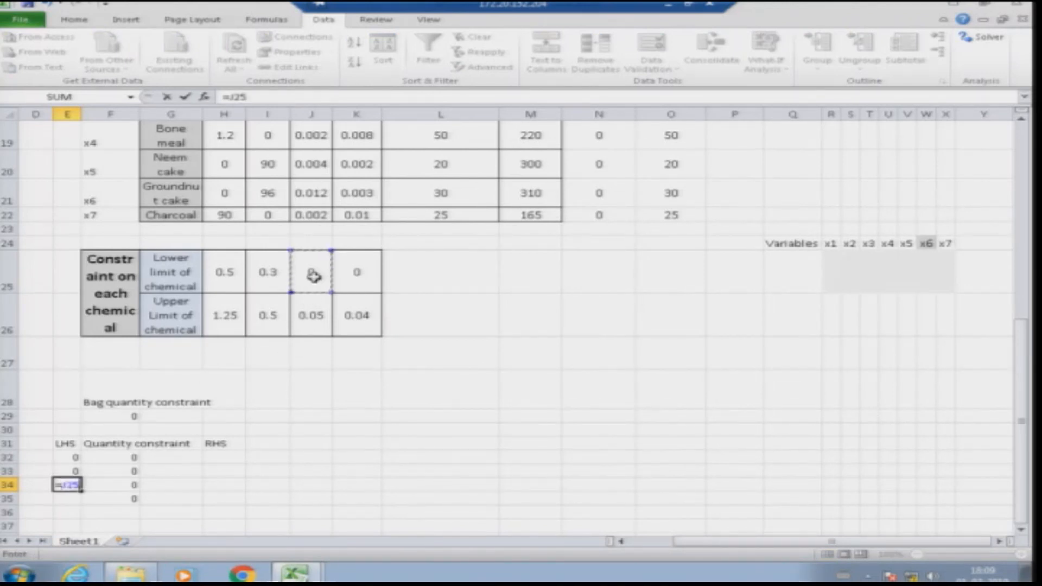
type("*")
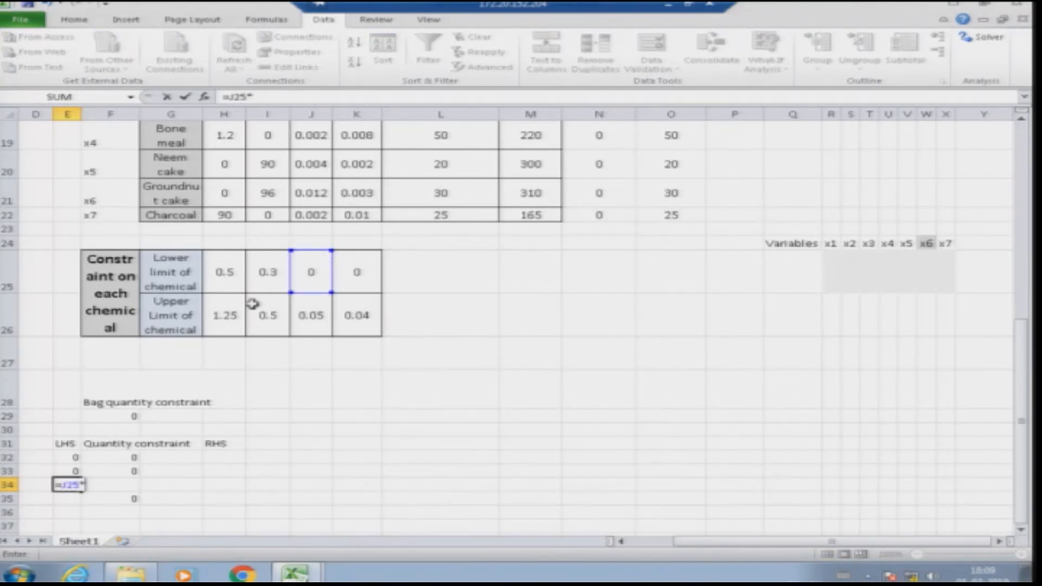
left_click(130, 415)
key("Return")
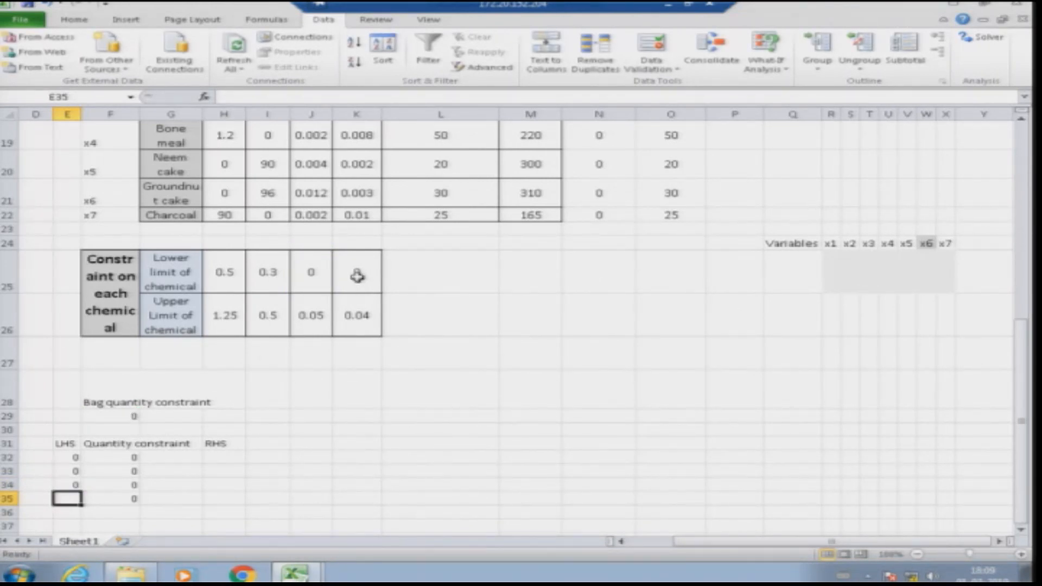
- Enter the % of Ph lower limit formula =K25*F29 in cell E35 under LHS
type("=")
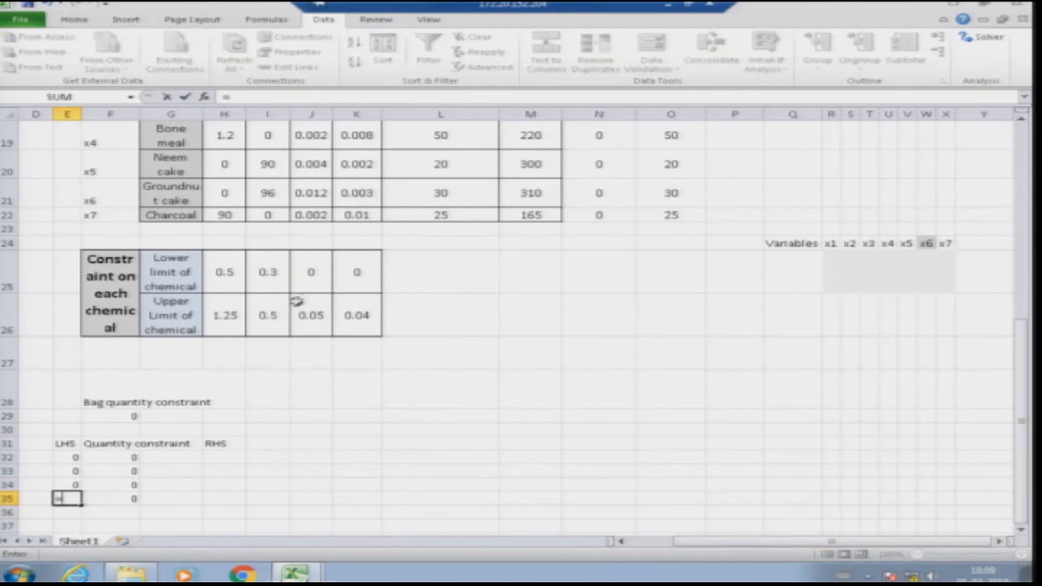
left_click(353, 277)
type("*")
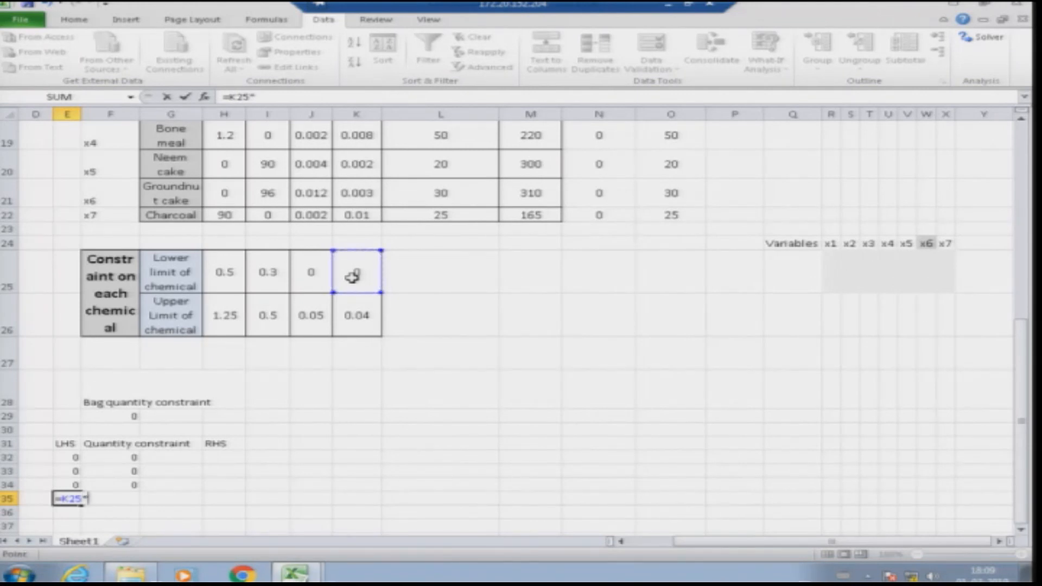
left_click(127, 415)
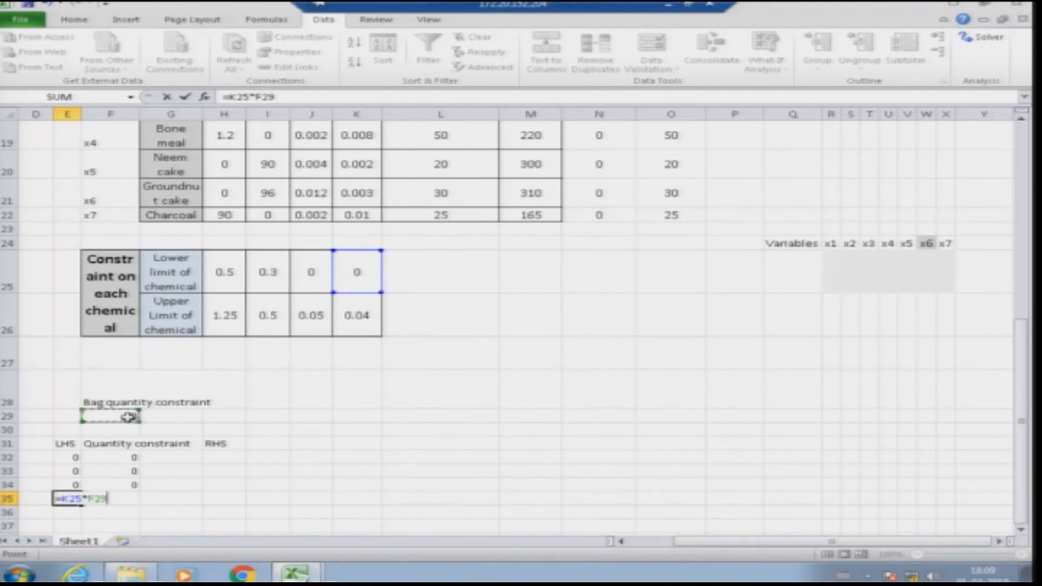
key("Return")
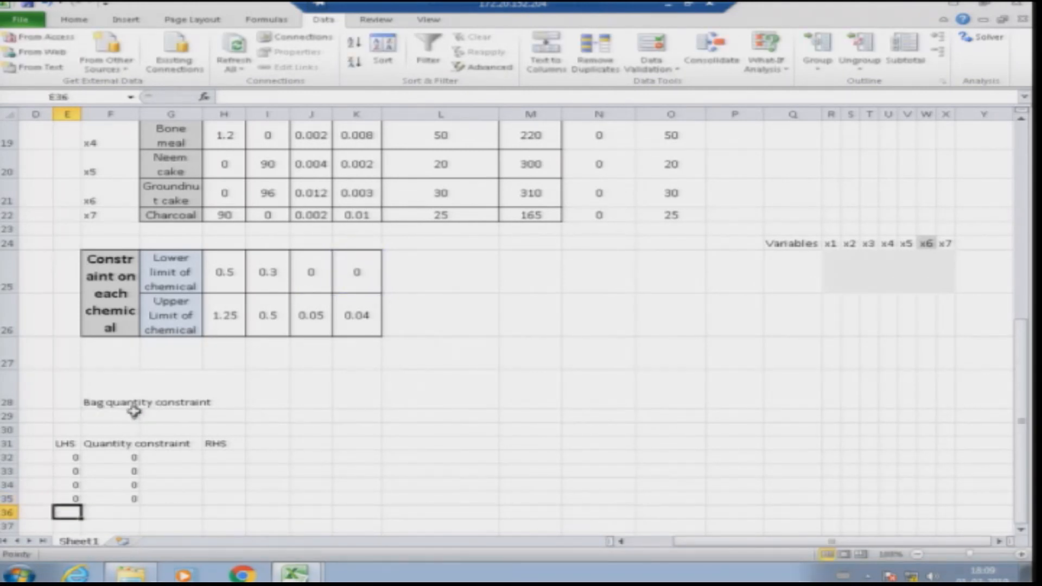
- Enter the % of C upper limit formula =H26*F29 in cell H32 under RHS
left_click(222, 459)
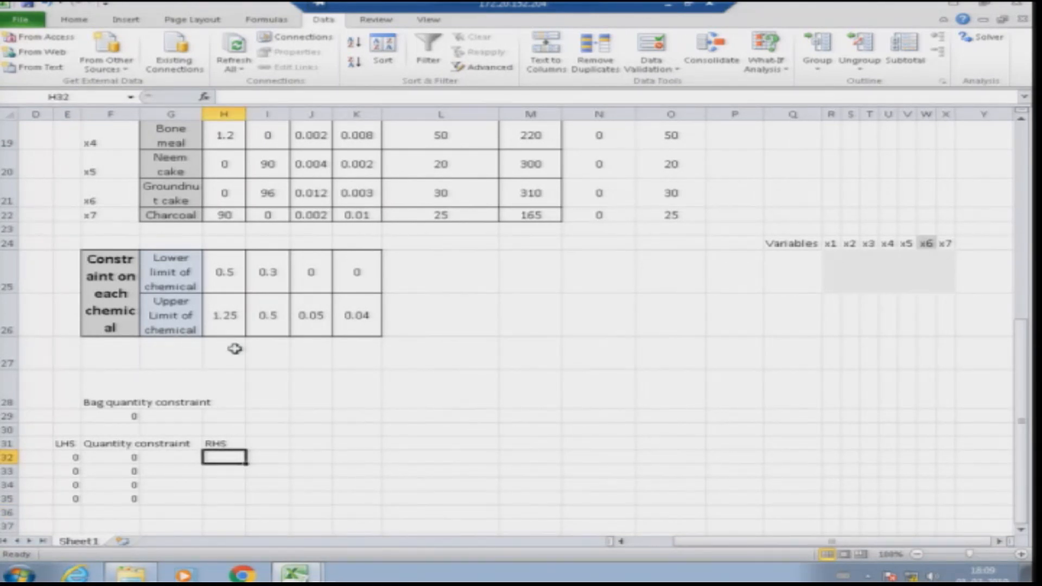
type("=")
left_click(220, 316)
type("*")
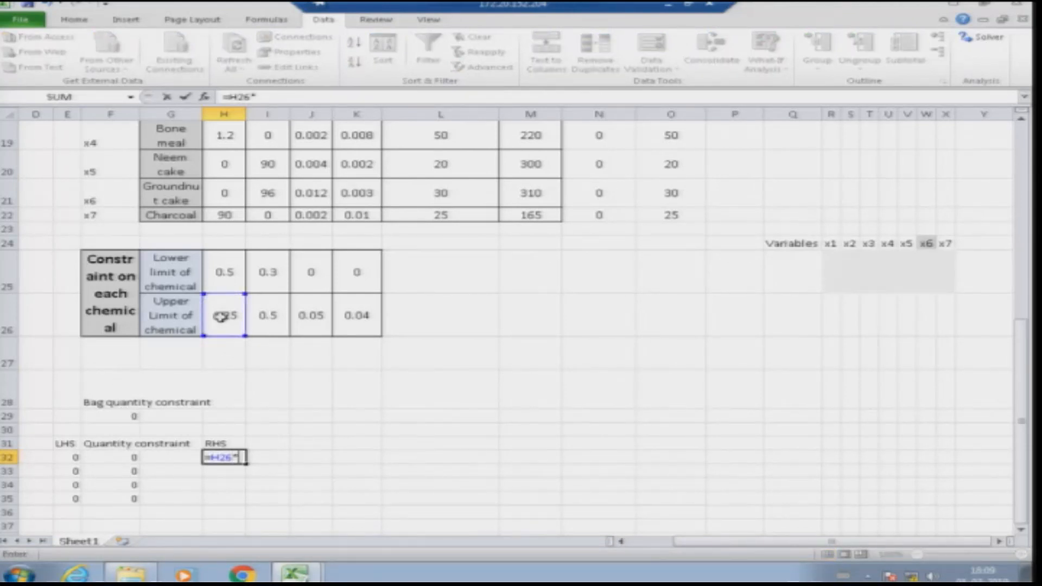
left_click(117, 415)
key("Return")
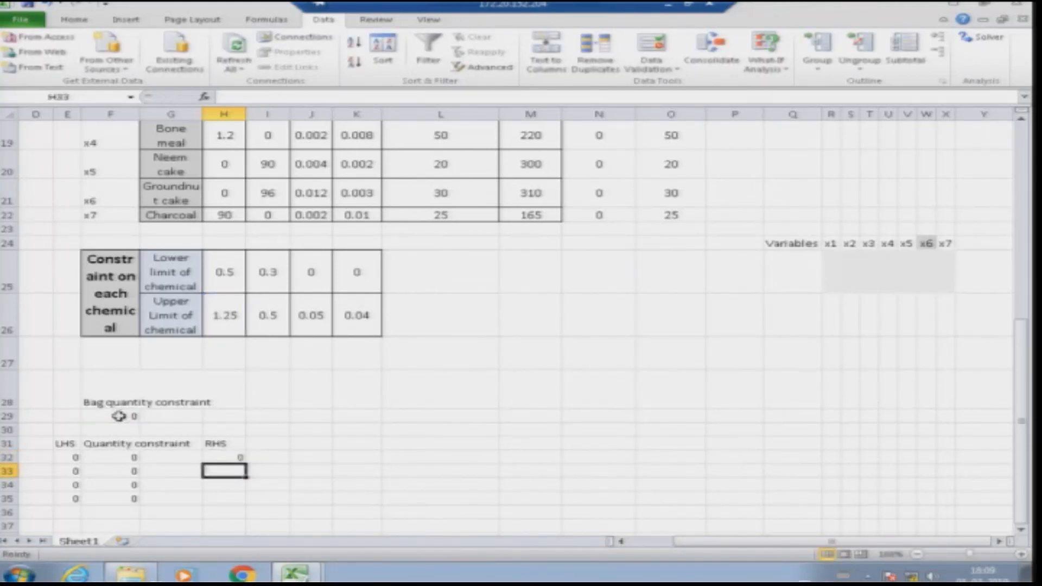
- Enter the % of N upper limit formula =I26*F29 in cell H33 under RHS
type("=")
left_click(258, 318)
type("*")
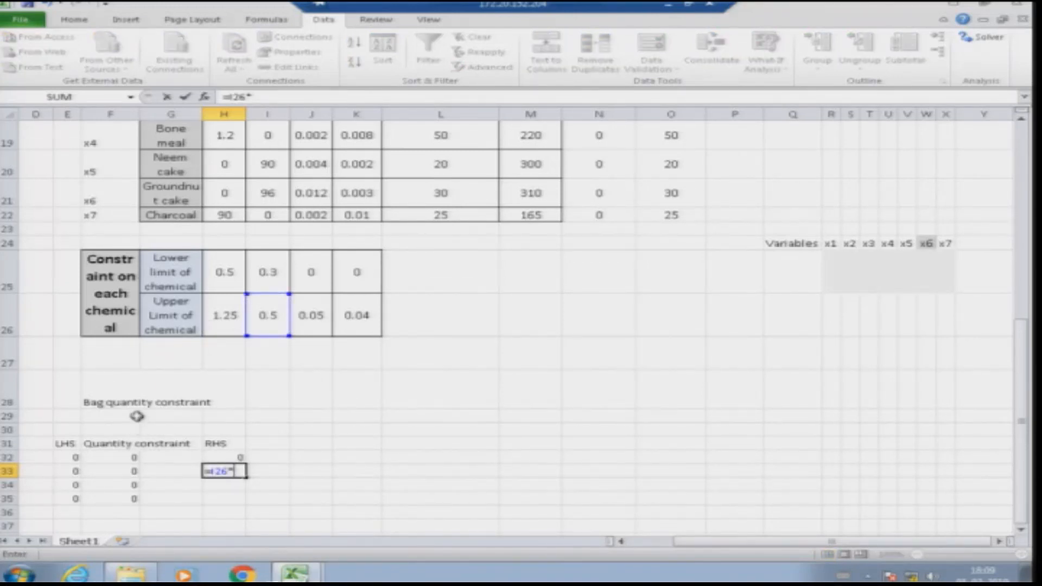
left_click(126, 414)
key("Return")
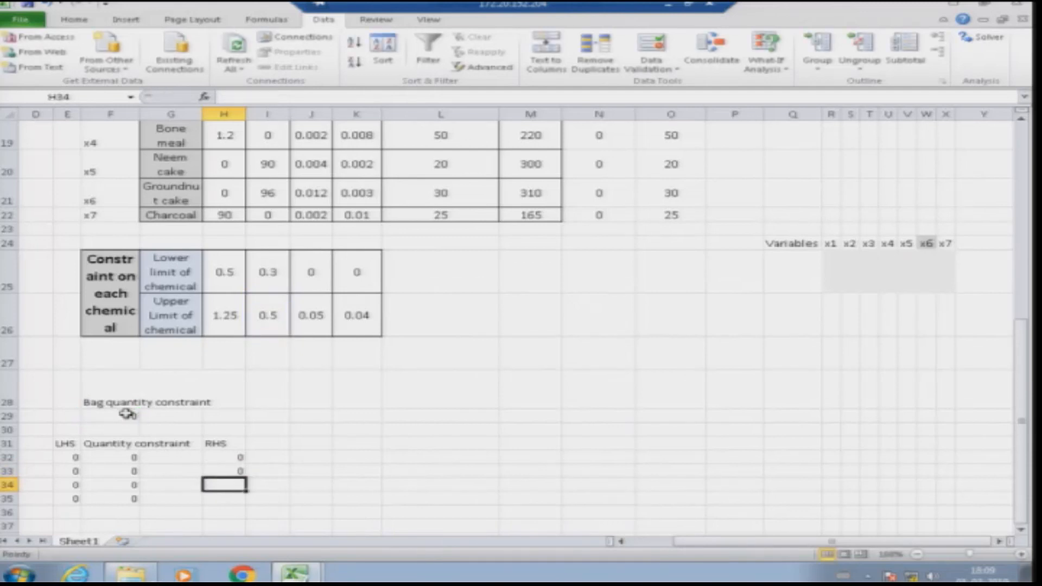
- Enter the % of S upper limit formula =J26*F29 in cell H34 under RHS
type("=")
left_click(308, 318)
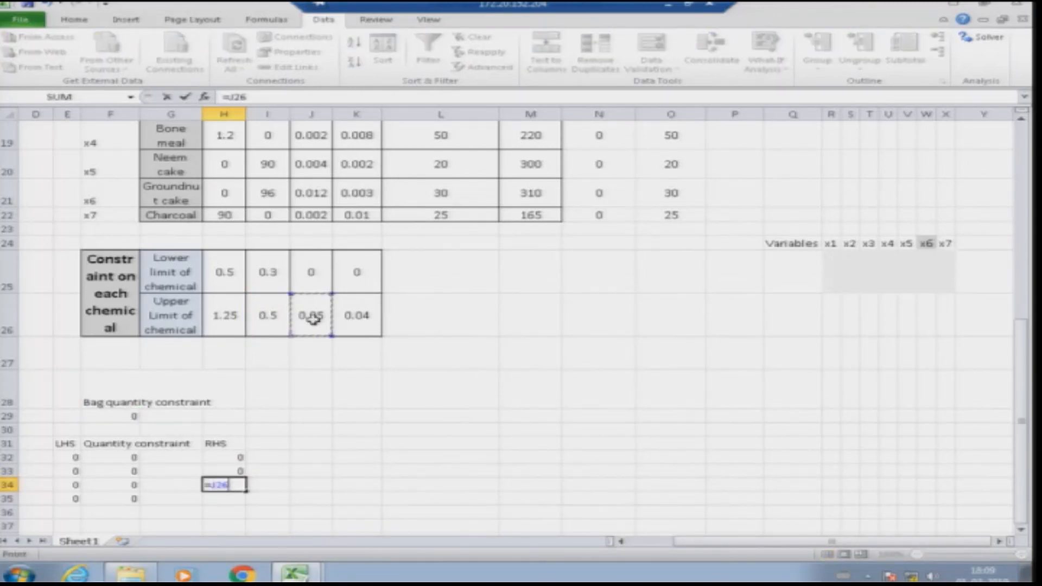
type("*")
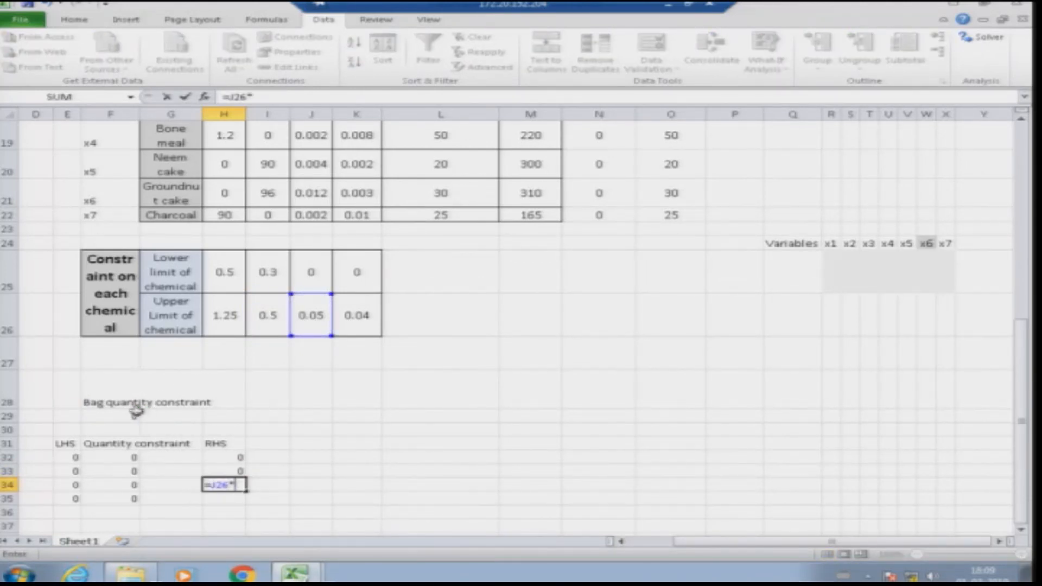
left_click(124, 415)
key("Return")
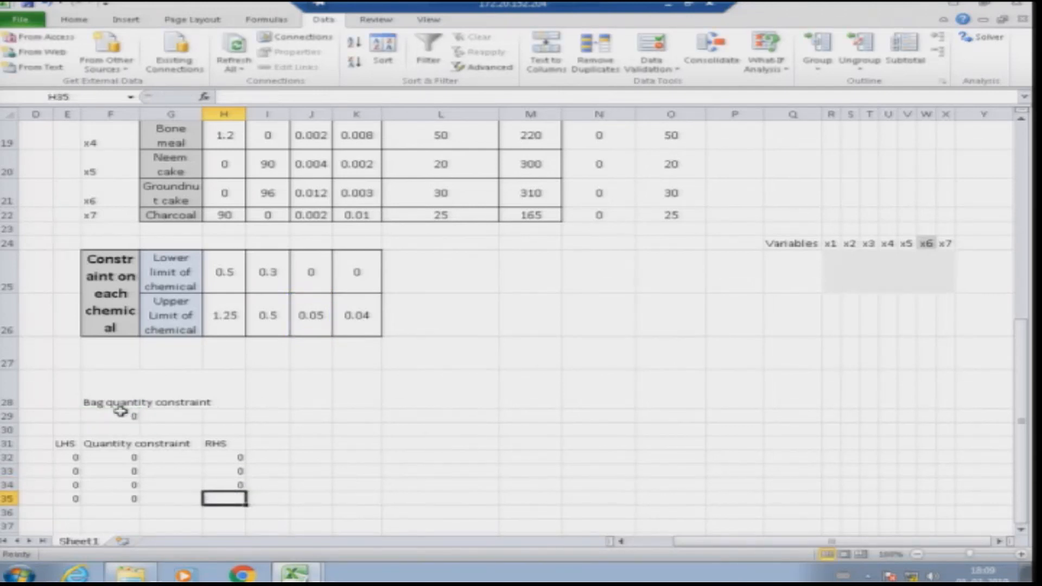
- Enter the % of Ph upper limit formula =K26*F29 in cell H35 under RHS
type("=")
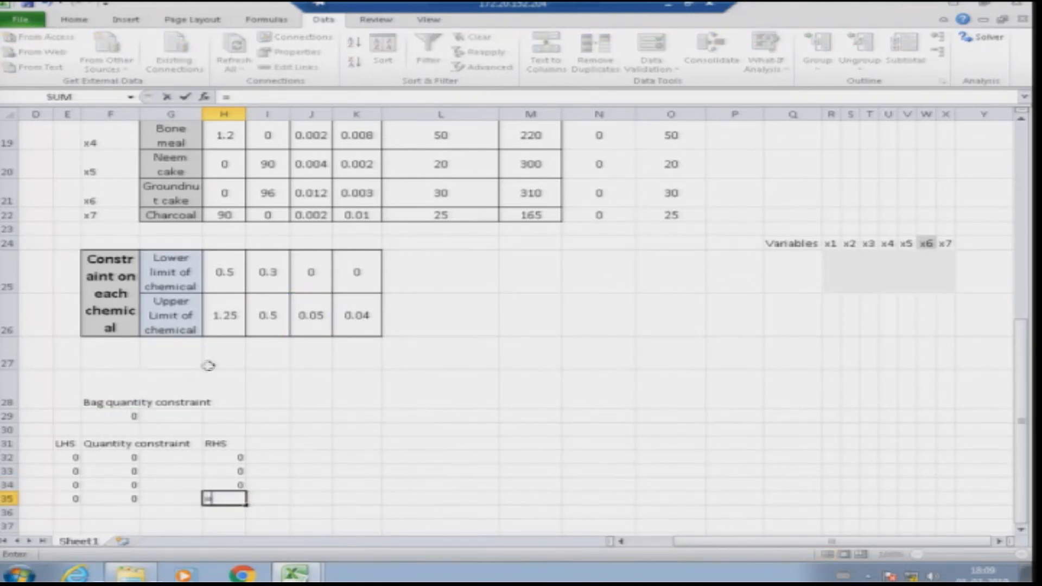
left_click(351, 319)
type("*")
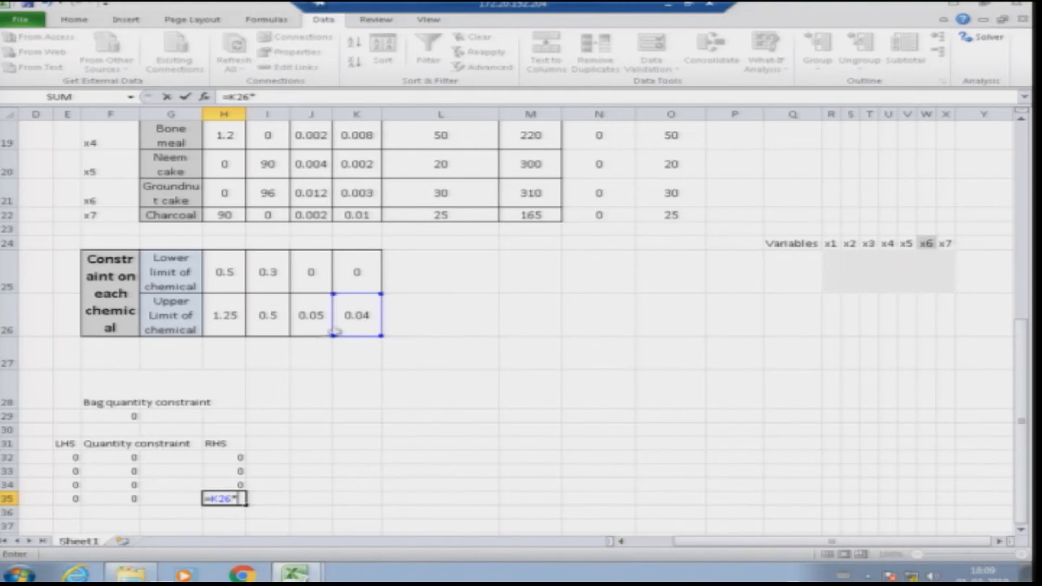
left_click(114, 416)
key("Return")
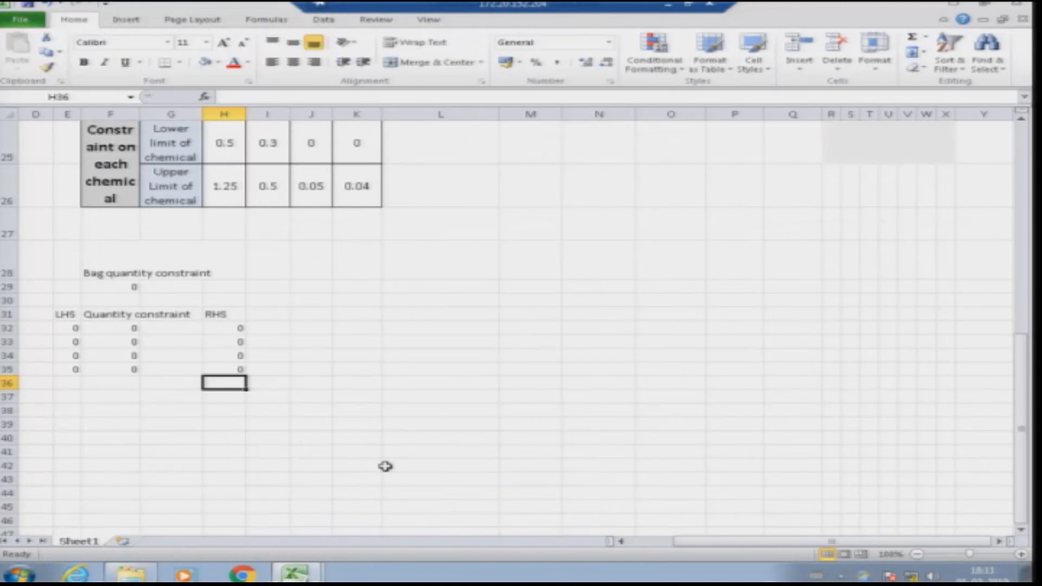
- Add the label Objective Function in cell M28, below the cost column
scroll(384, 465, "up", 2)
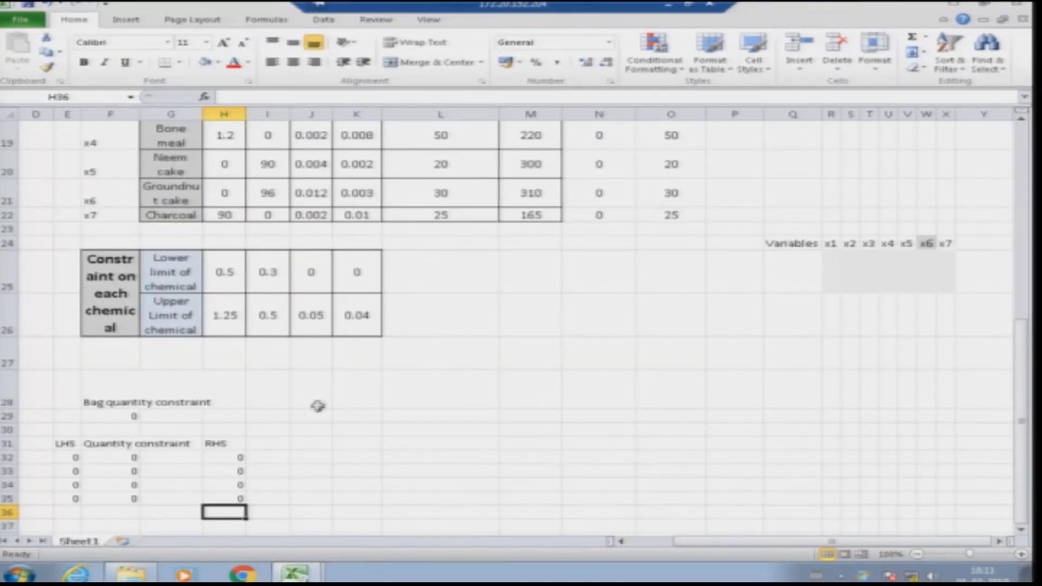
scroll(427, 395, "up", 2)
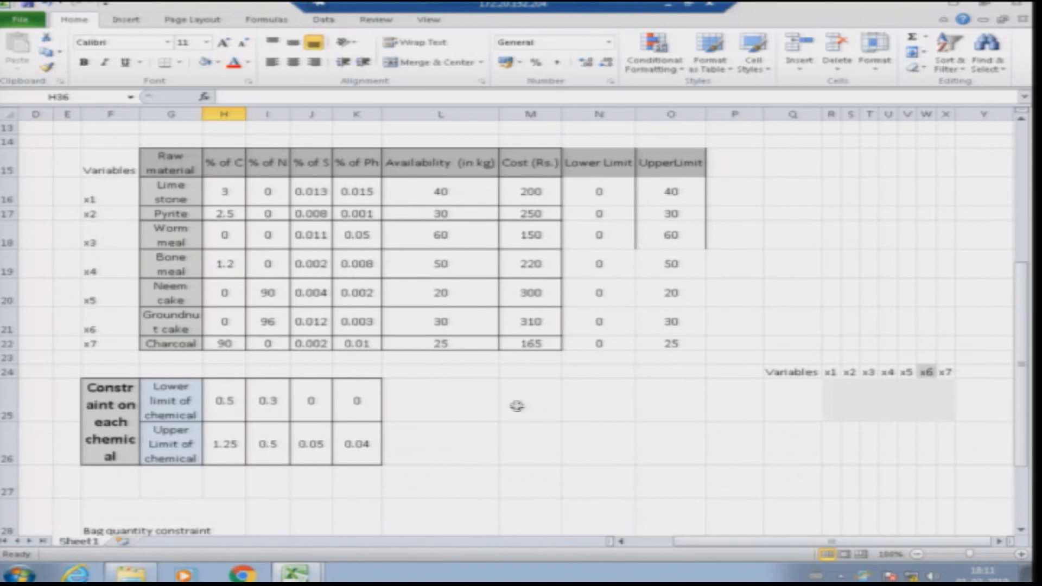
scroll(697, 449, "down", 2)
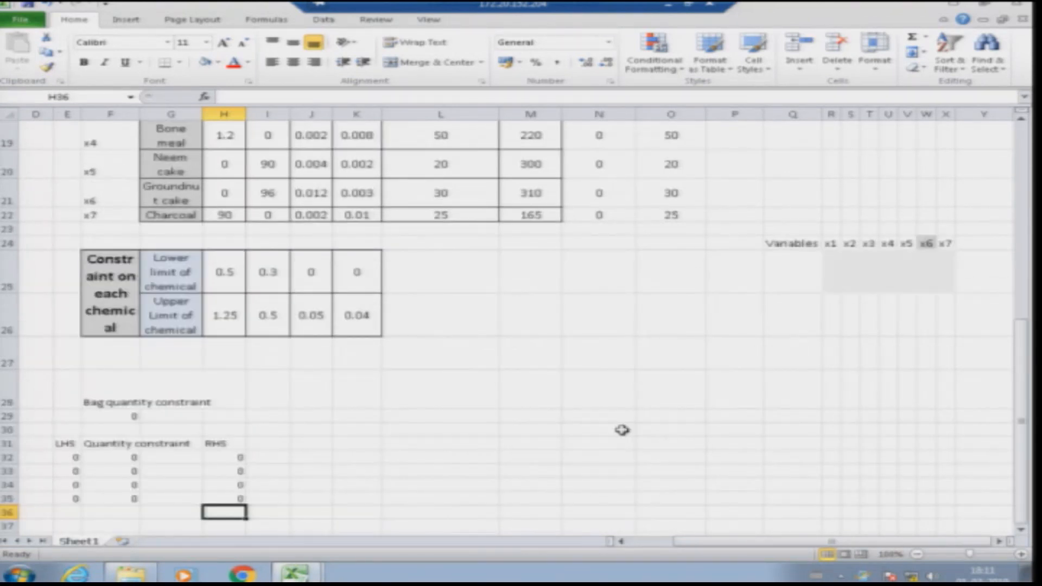
left_click(528, 395)
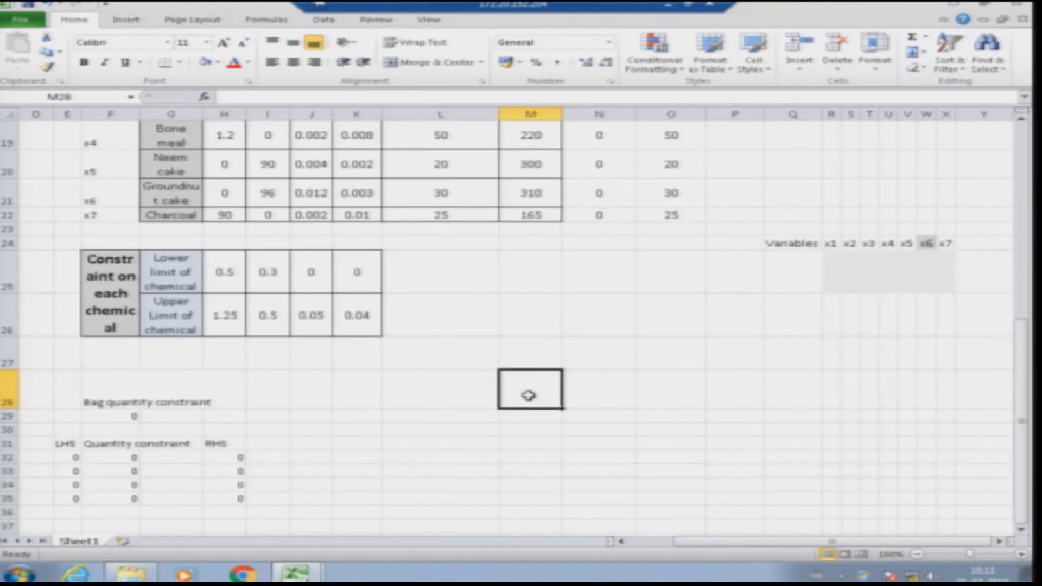
type("Objective Function")
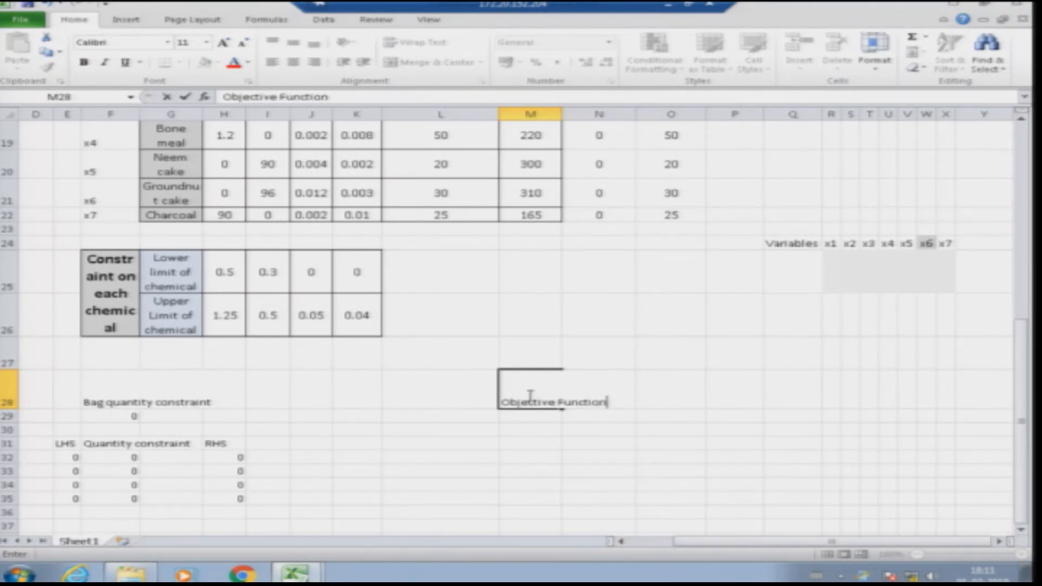
key("Return")
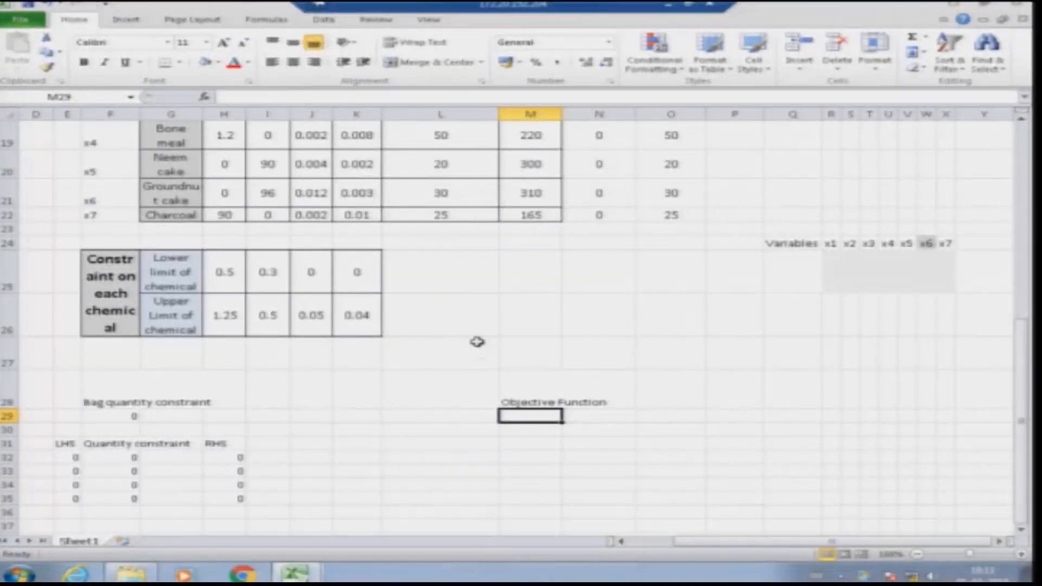
- Examine the raw material costs in M16 to M22 and the matching variable cells x1 to x7 in row 25
scroll(477, 341, "up", 3)
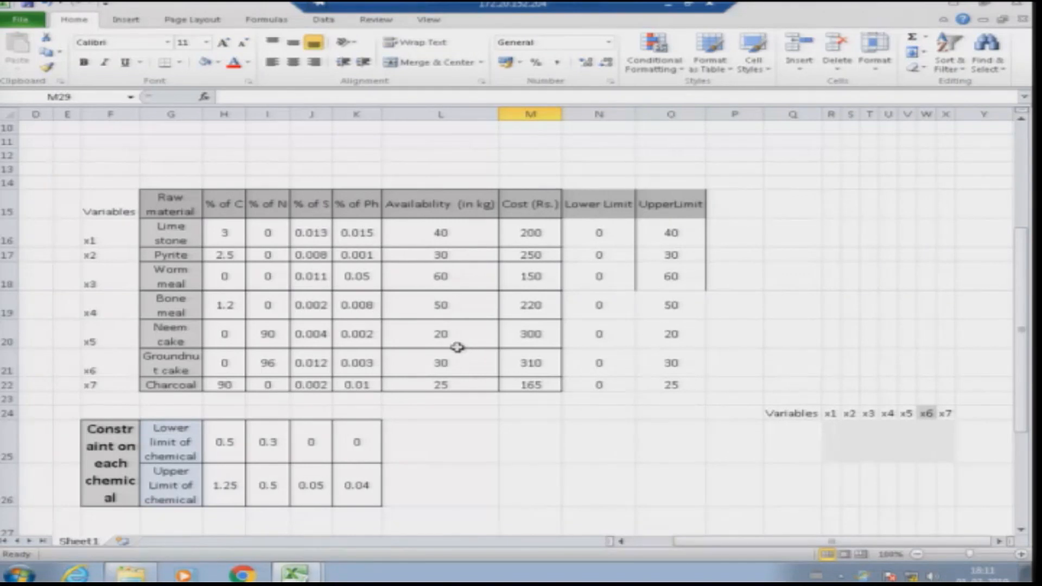
scroll(450, 355, "up", 2)
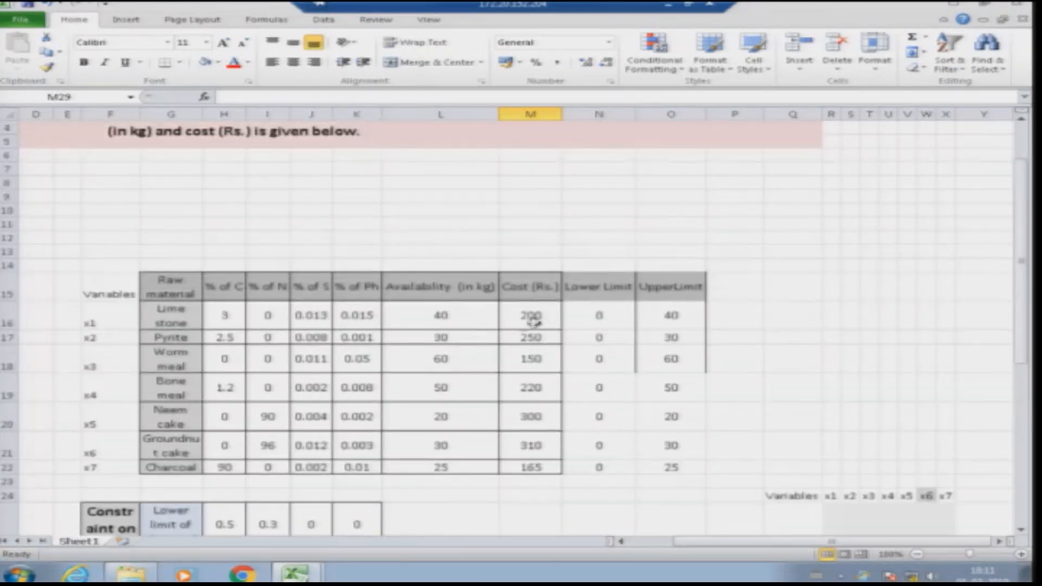
left_click(529, 315)
left_click(530, 336)
left_click(530, 357)
left_click(531, 394)
left_click(531, 420)
left_click(530, 449)
left_click(531, 467)
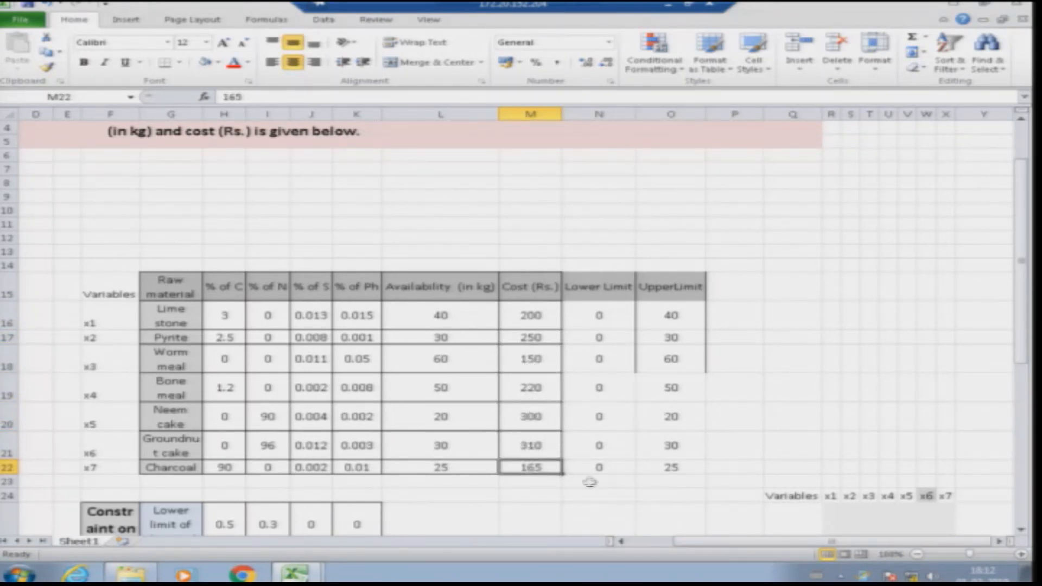
left_click(832, 519)
left_click(868, 519)
left_click(929, 521)
scroll(716, 442, "down", 3)
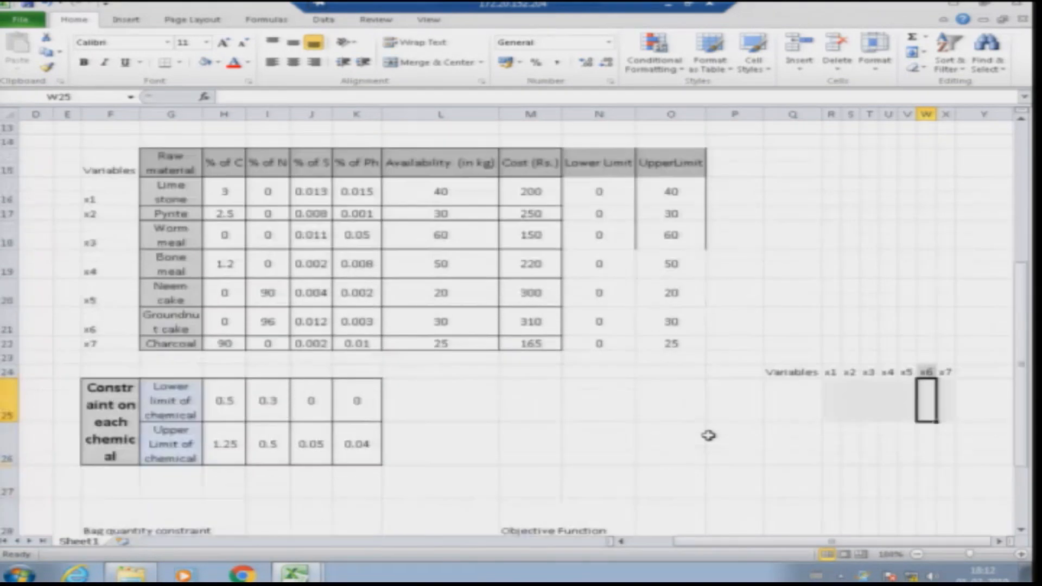
scroll(582, 361, "down", 2)
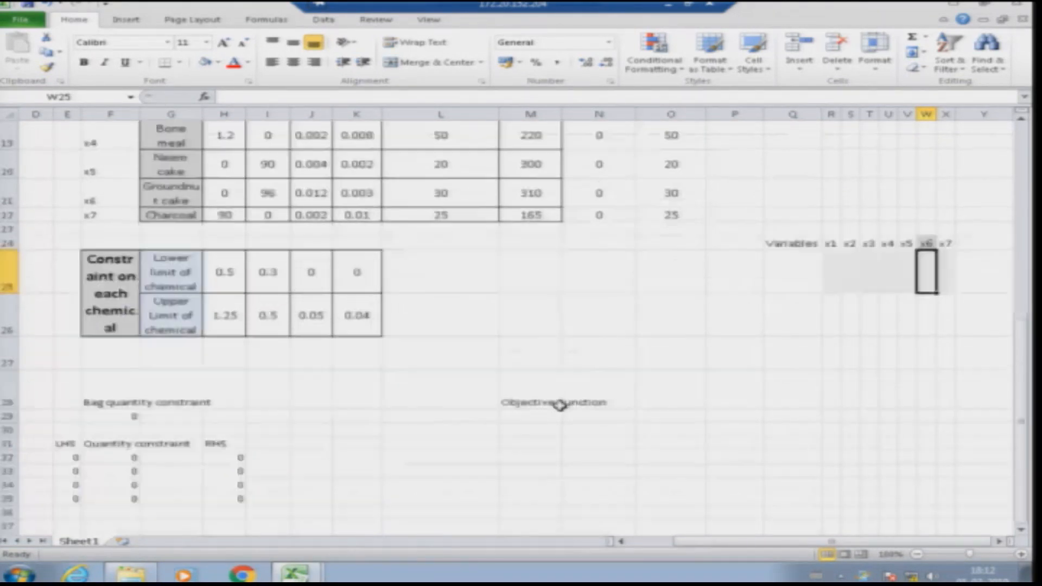
- Start the objective function formula in M29 with the first two cost terms, =M16*R25+M17*S25
left_click(535, 416)
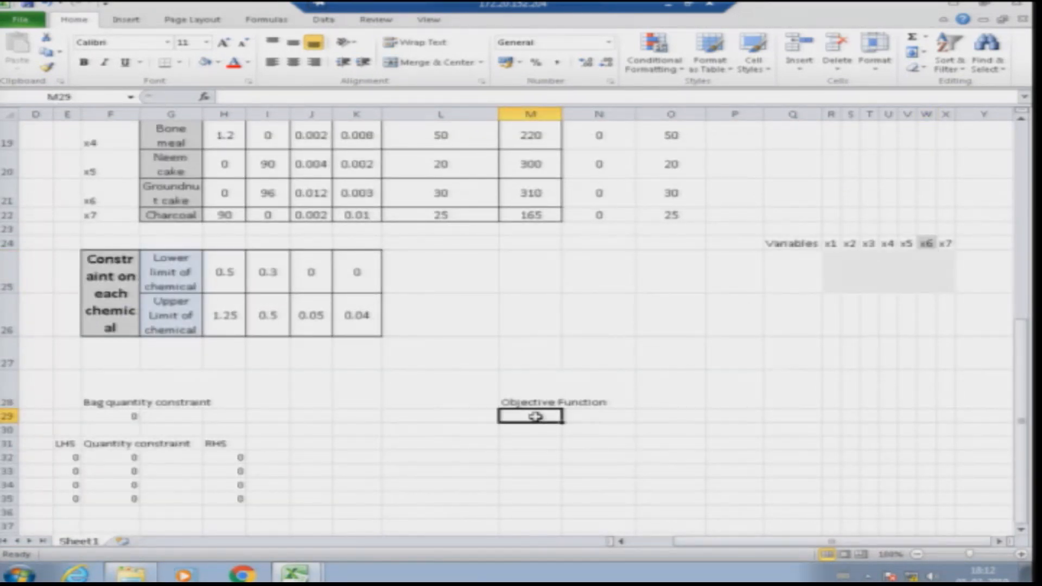
type("=")
scroll(713, 228, "up", 2)
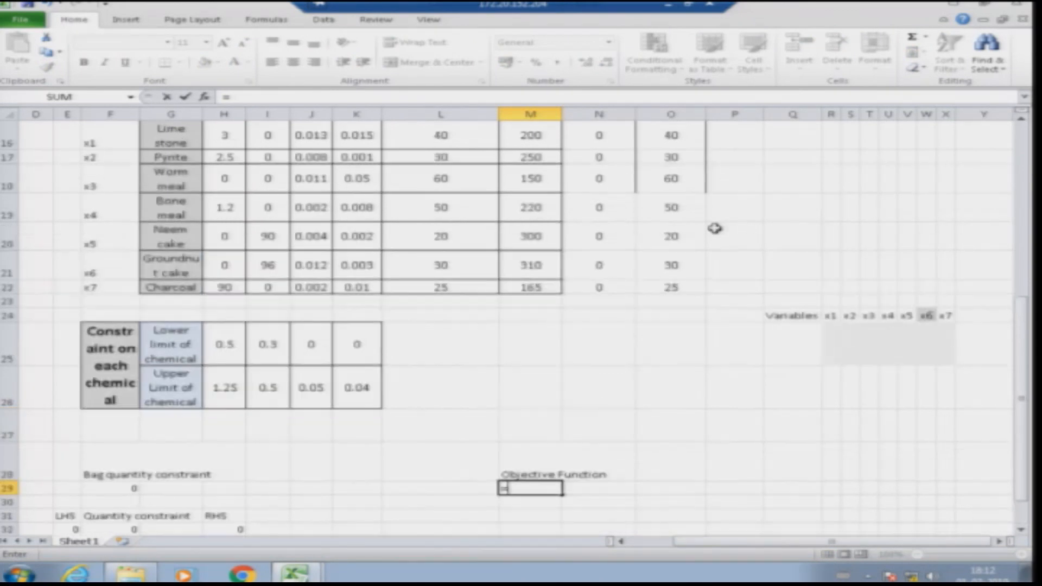
left_click(523, 193)
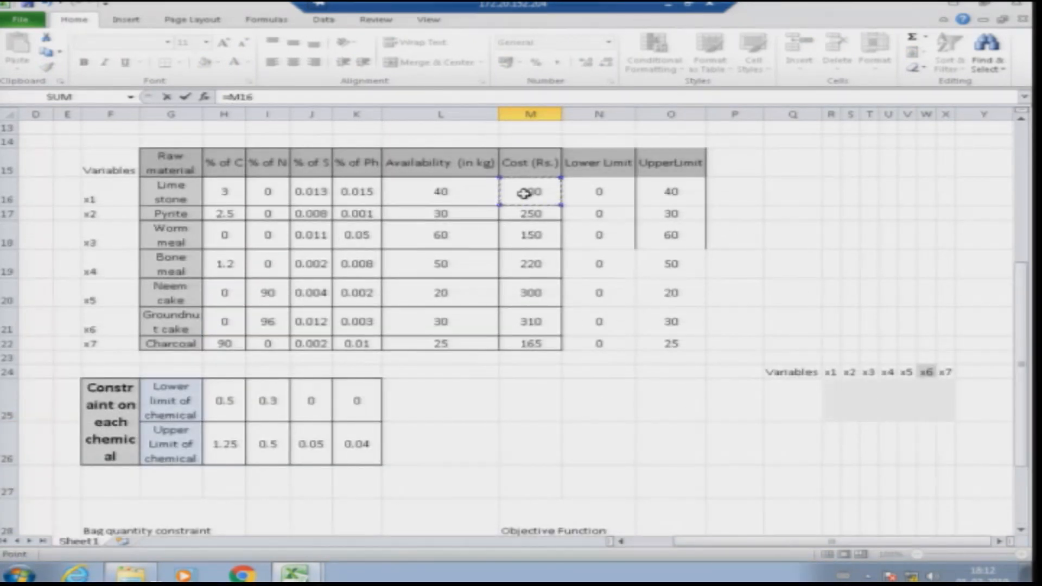
left_click(834, 398)
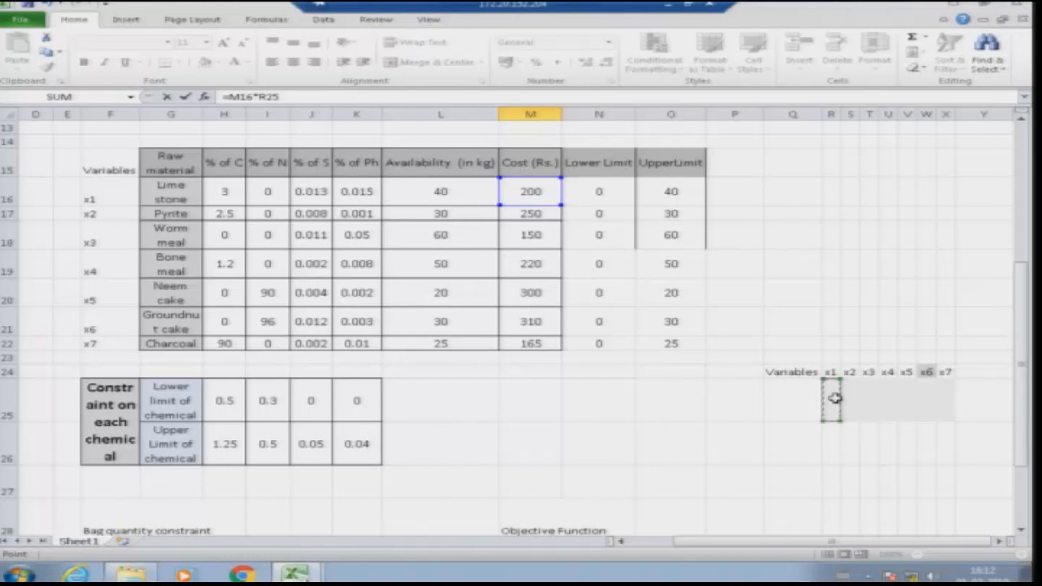
left_click(530, 215)
type("*")
left_click(849, 392)
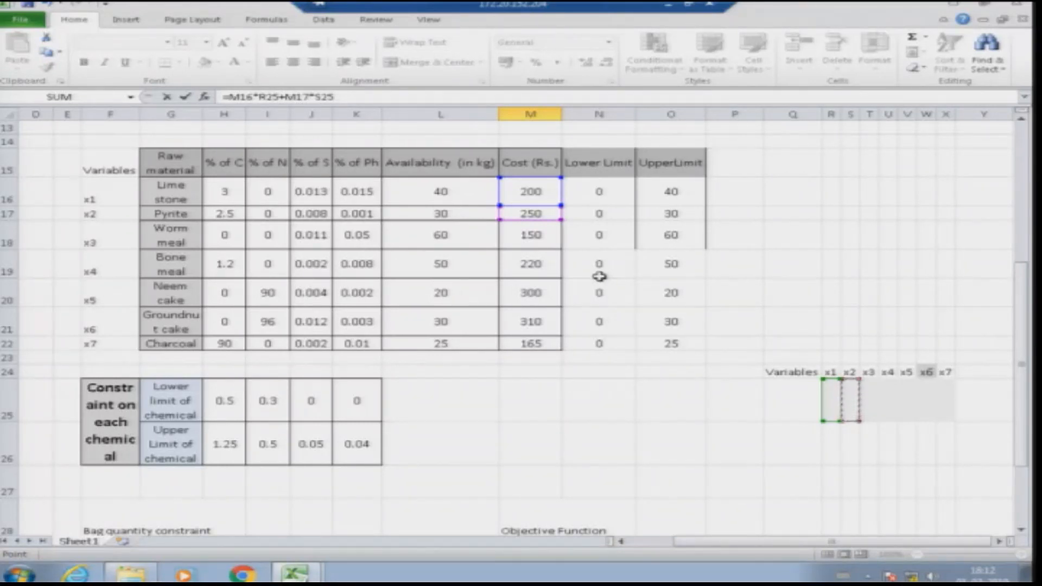
- Extend the M29 formula with the cost terms for x3 to x5, +M18*T25+M19*U25+M20*V25
type("+")
left_click(512, 236)
type("*")
left_click(868, 398)
type("+")
left_click(546, 270)
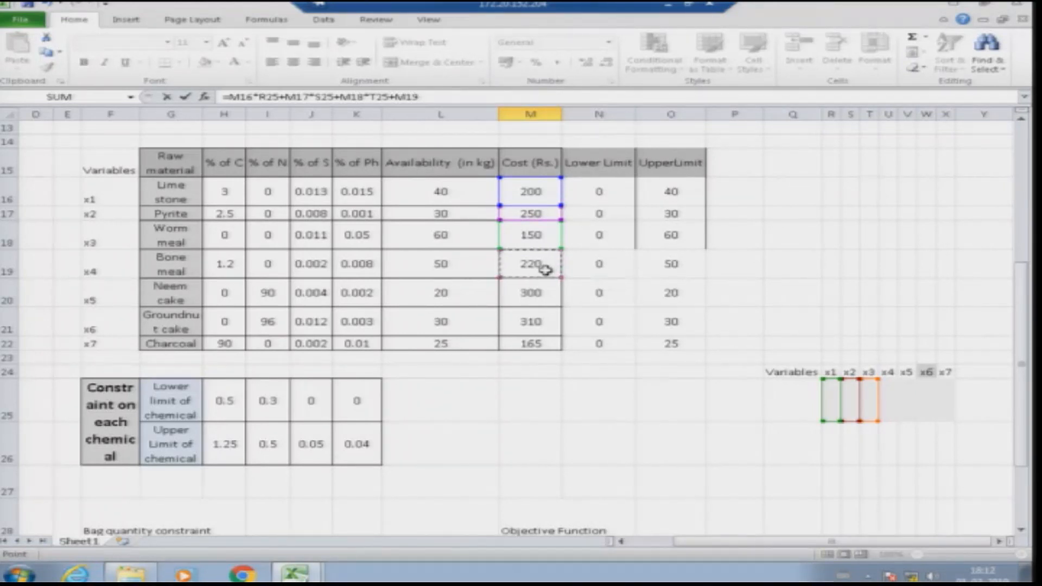
type("*")
left_click(888, 391)
type("+")
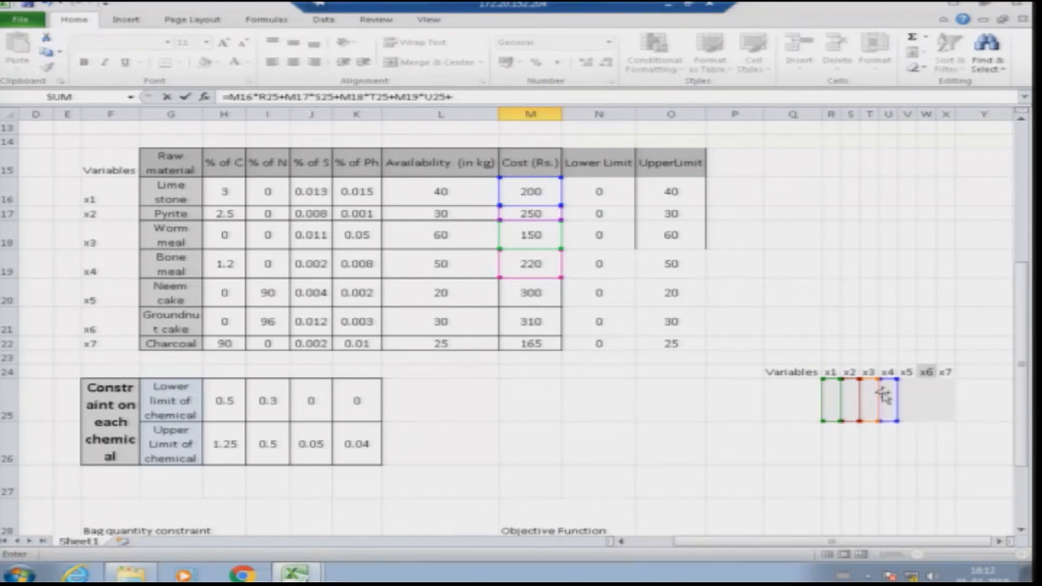
left_click(534, 294)
type("*")
left_click(904, 397)
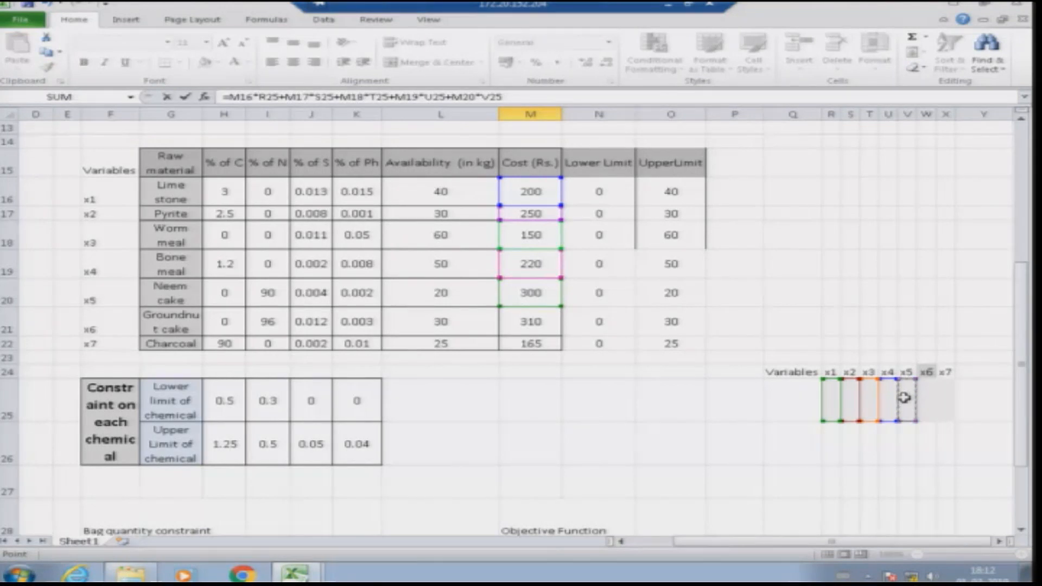
- Complete the M29 formula with the cost terms for x6 and x7, +M21*W25+M22*X25, and commit it
type("+")
left_click(528, 323)
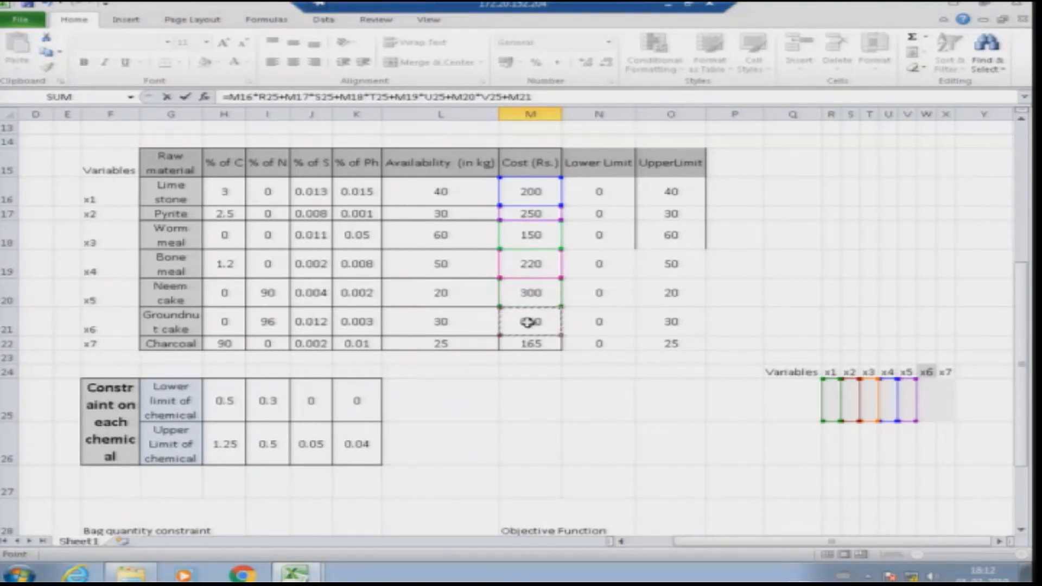
type("*")
left_click(927, 397)
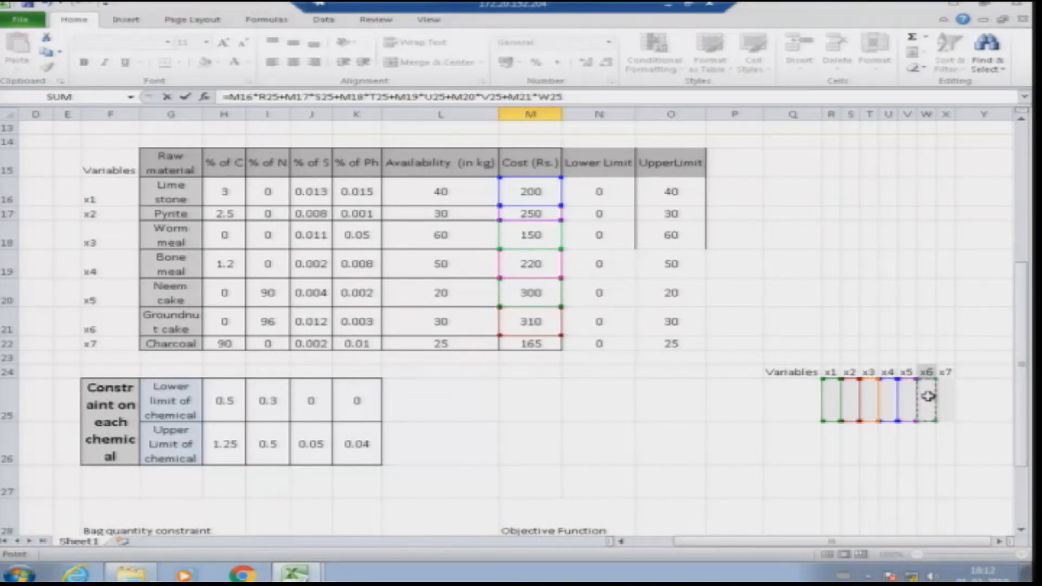
type("+")
left_click(534, 343)
type("*")
left_click(944, 401)
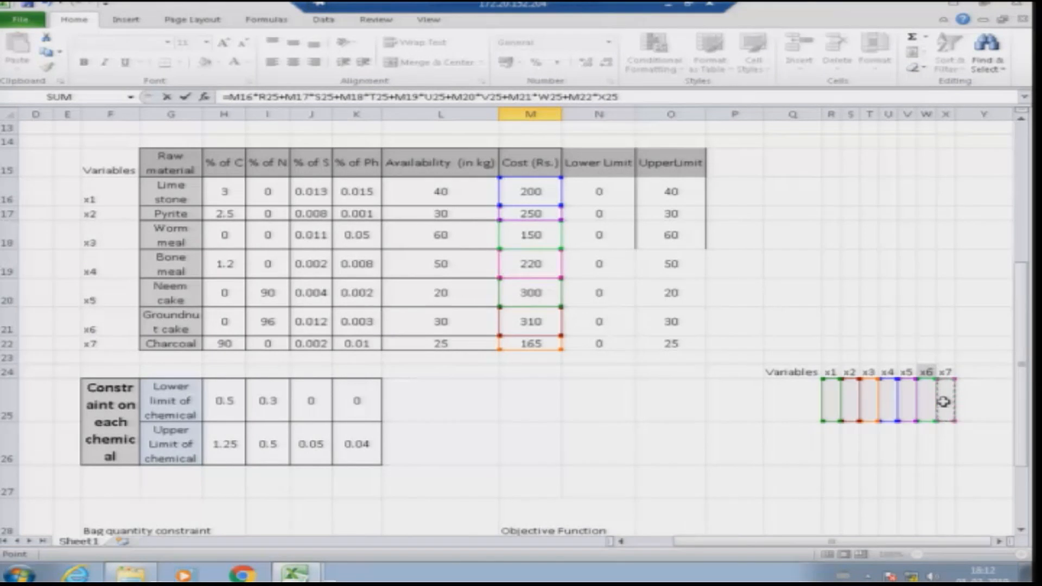
key("Return")
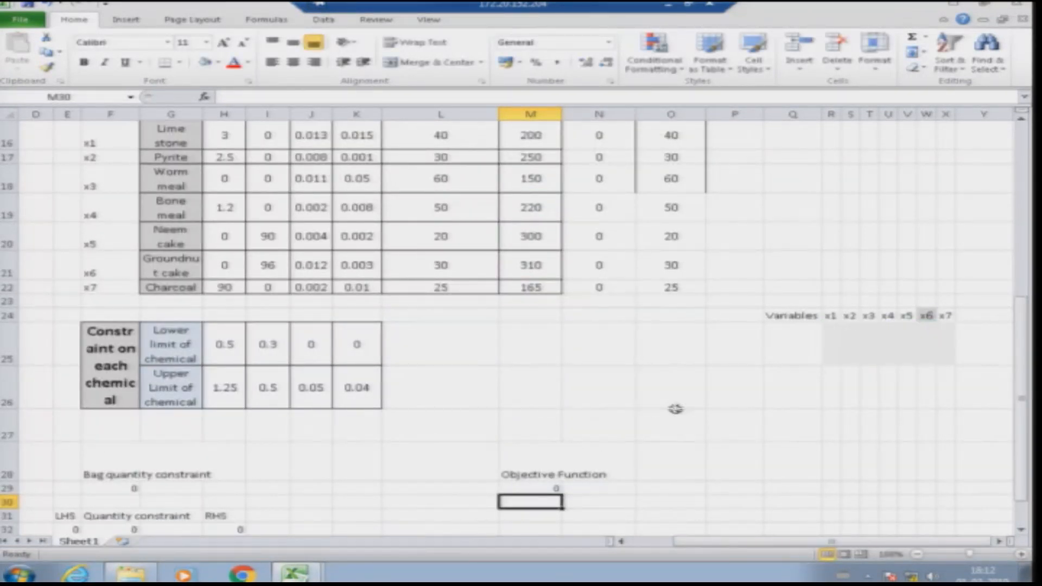
- Open Solver and review the list of constraints already defined
scroll(600, 389, "down", 3)
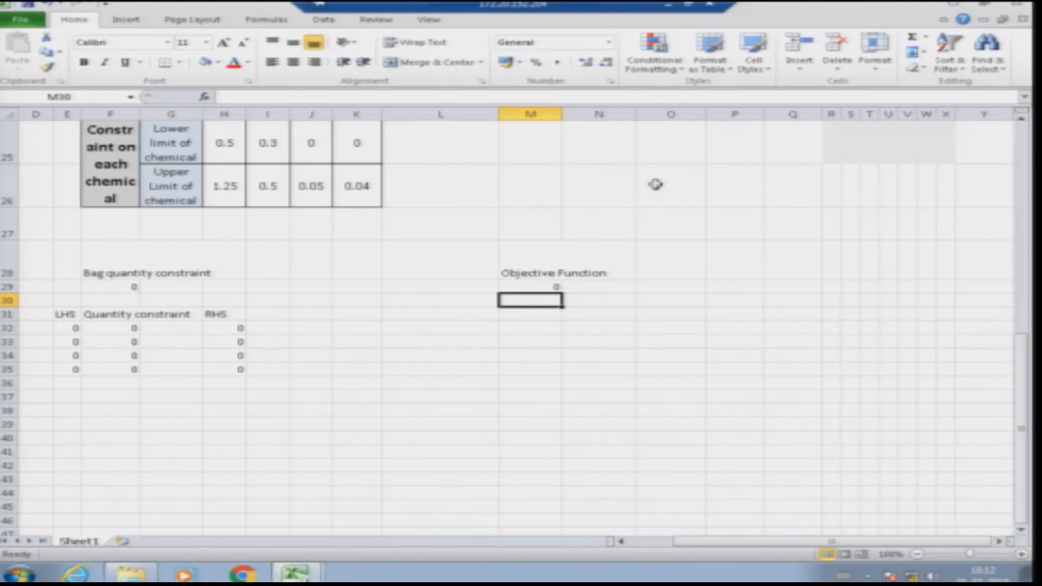
left_click(322, 22)
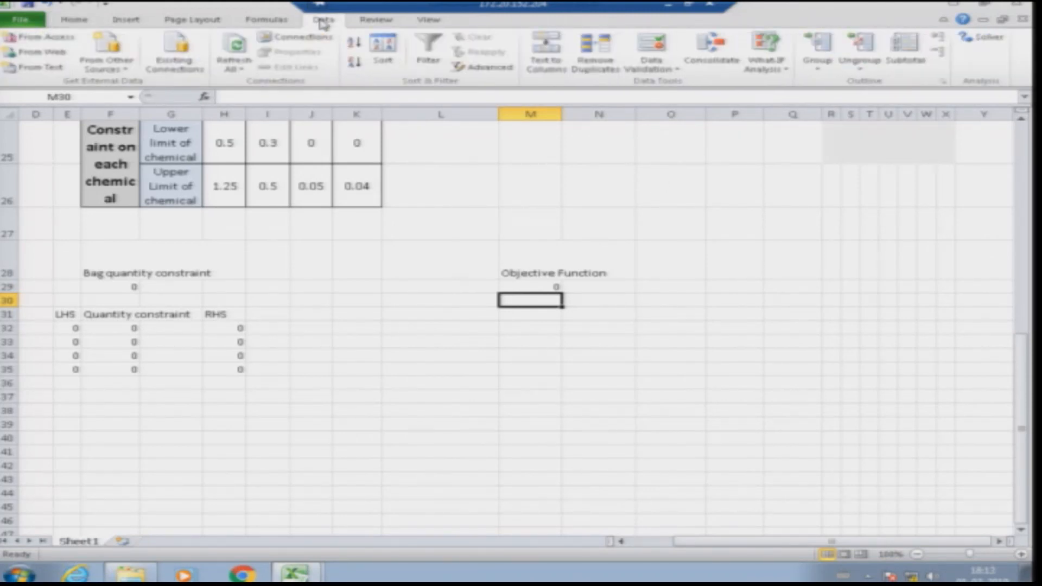
left_click(990, 38)
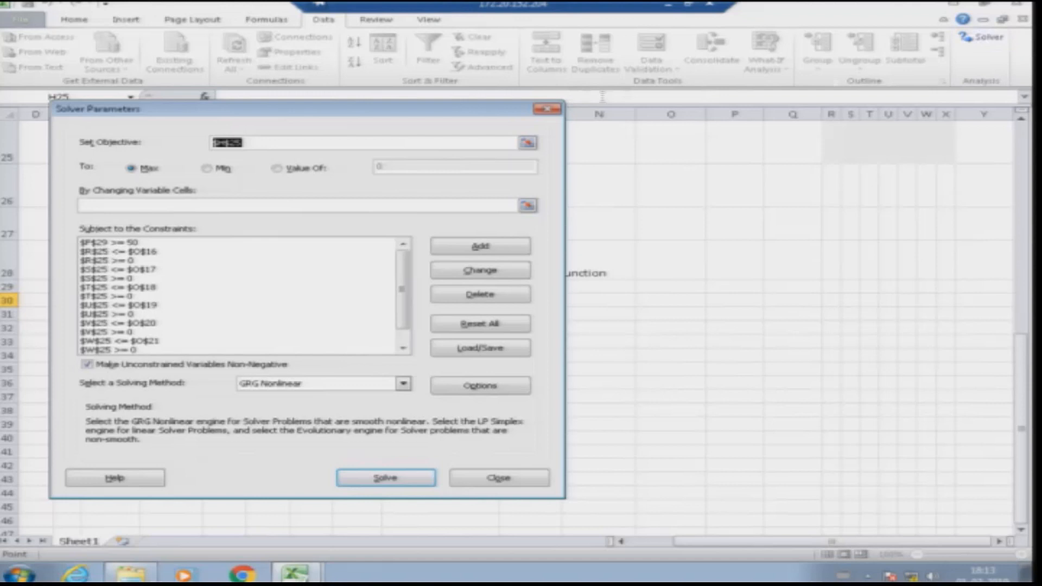
left_click_drag(409, 118, 730, 131)
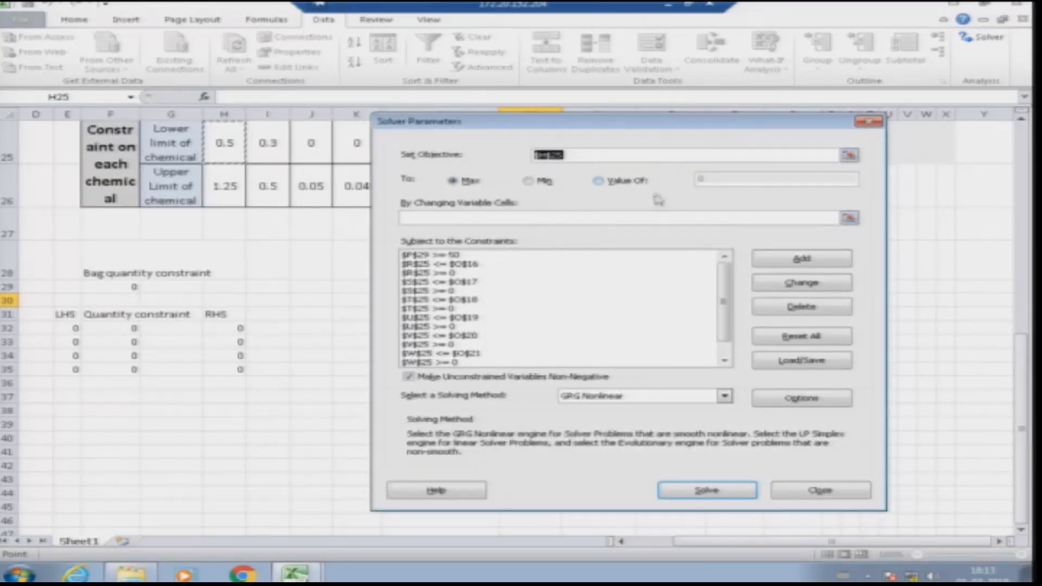
left_click_drag(725, 318, 726, 335)
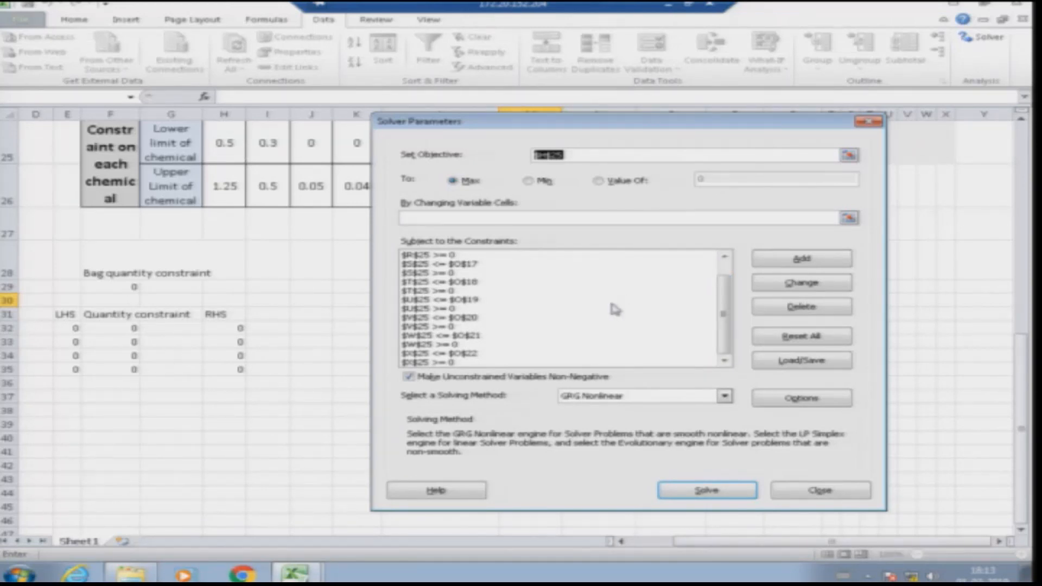
left_click_drag(726, 345, 725, 323)
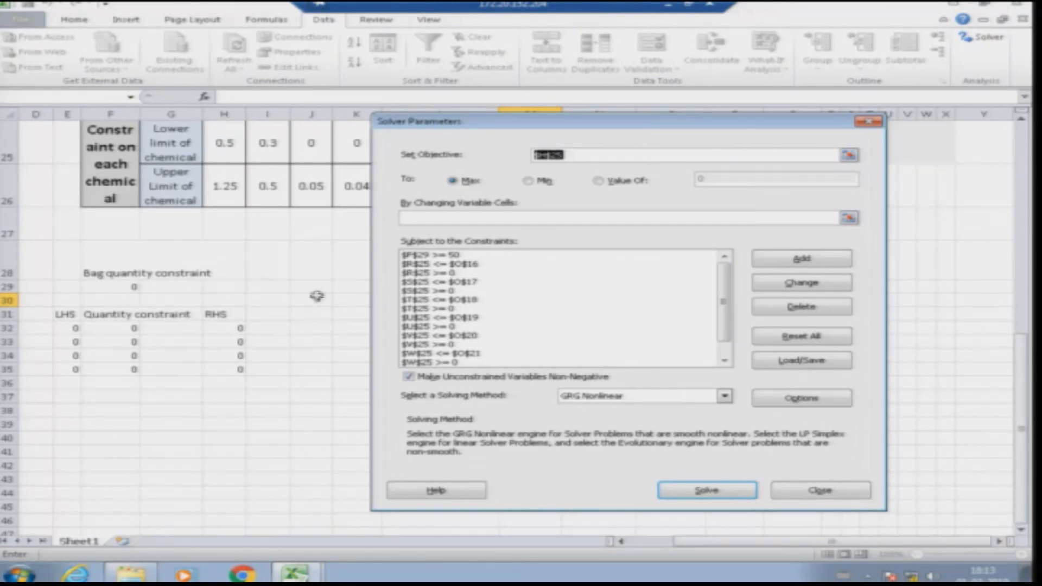
- Add the Solver constraint F32 >= E32 for the first chemical's lower limit
left_click(798, 260)
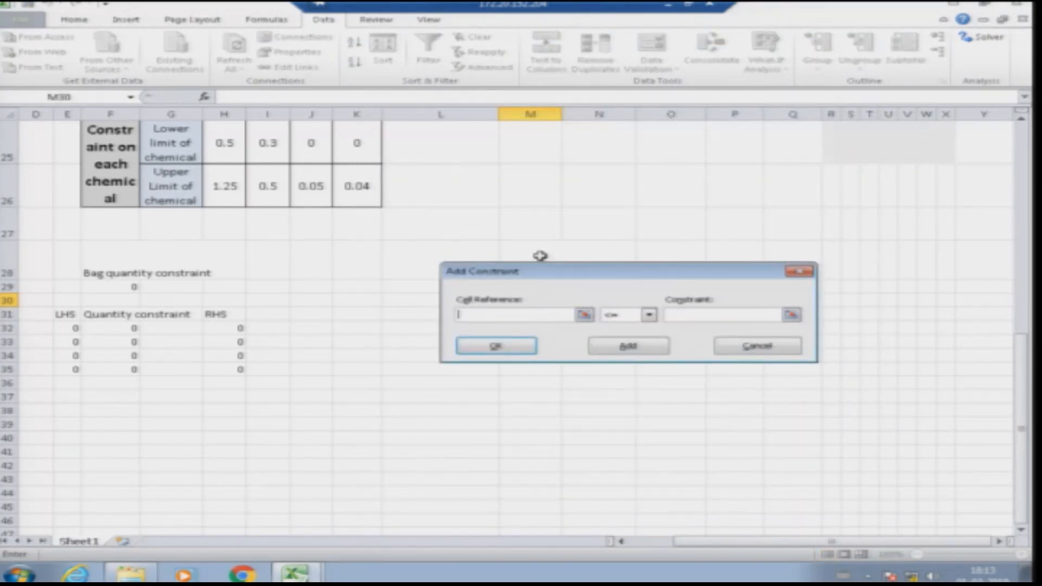
left_click_drag(559, 272, 485, 205)
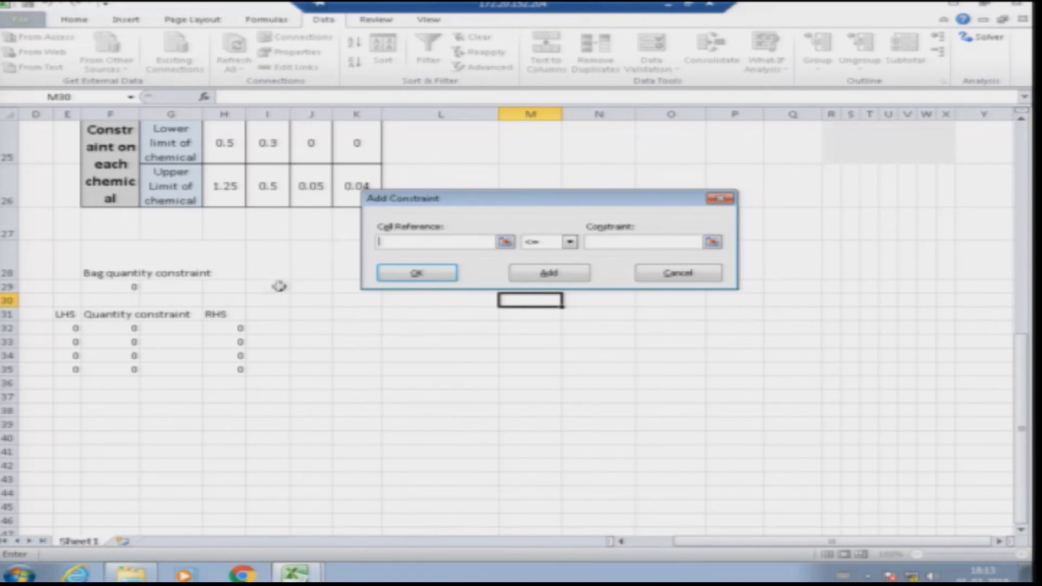
left_click(113, 328)
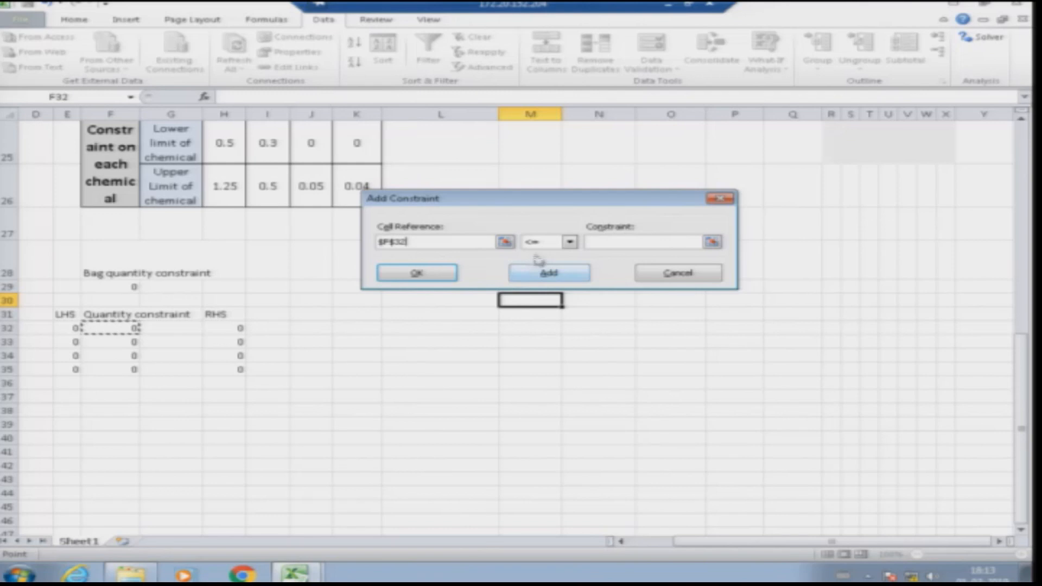
left_click(556, 246)
left_click(535, 272)
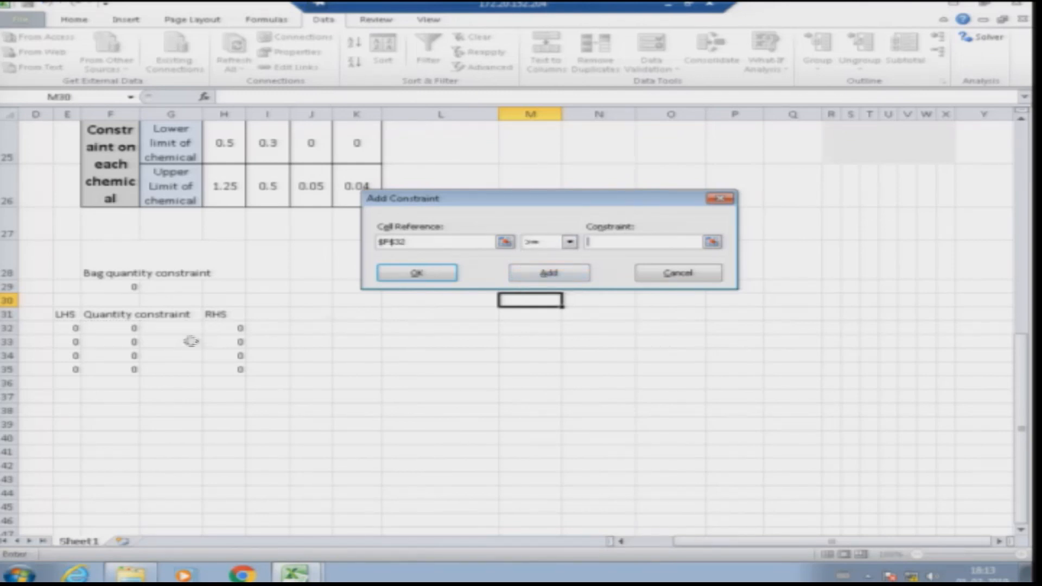
left_click(70, 329)
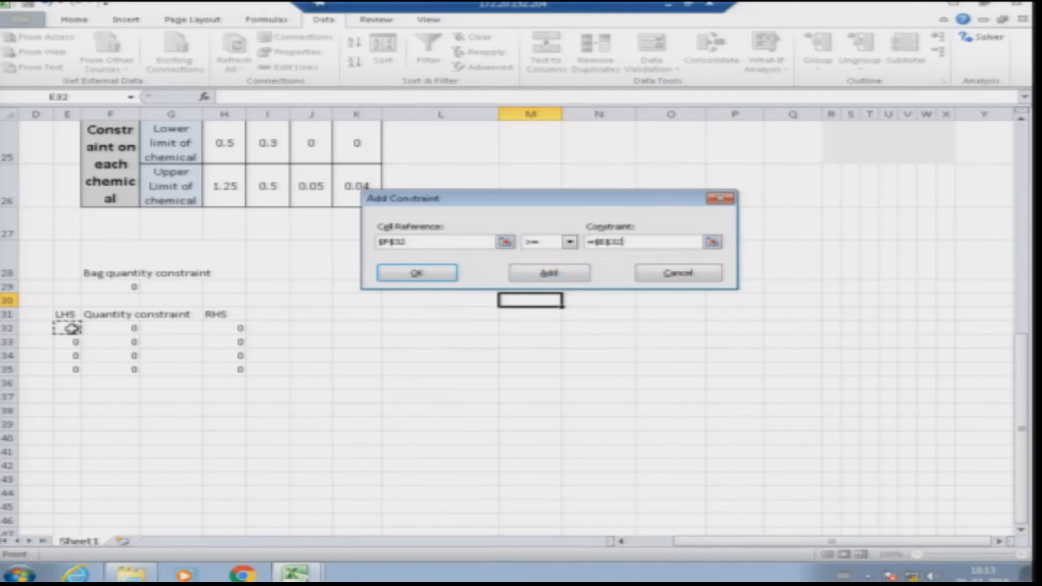
left_click(562, 275)
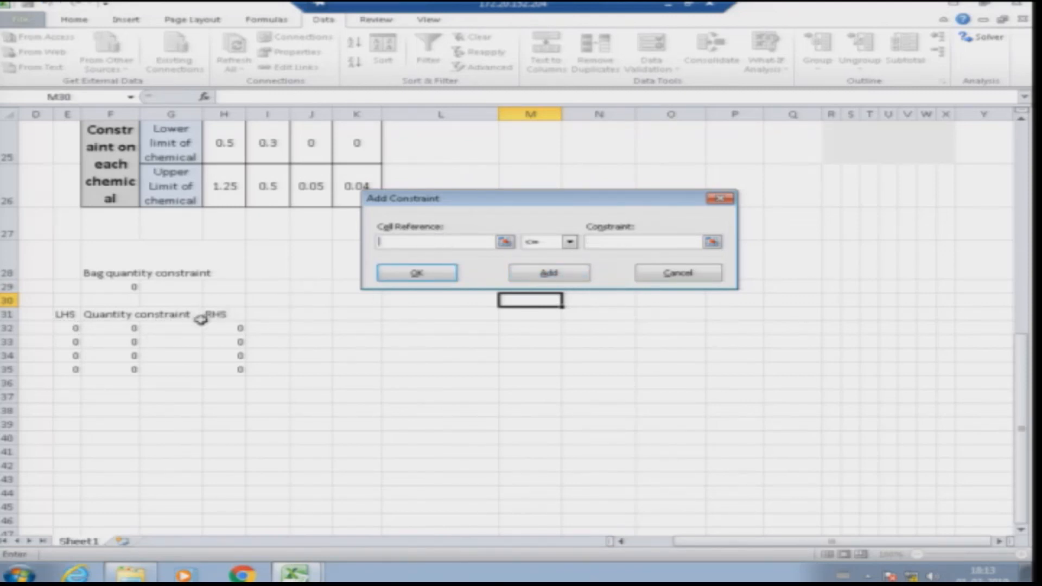
- Add the Solver constraint F33 >= E33 for the second chemical's lower limit
left_click(125, 342)
left_click(568, 242)
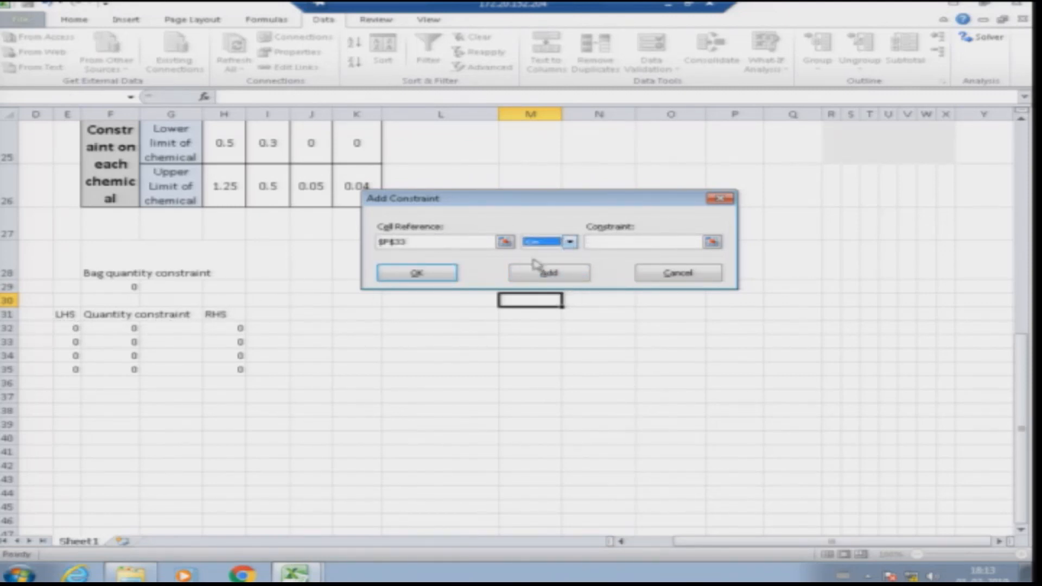
left_click(569, 242)
left_click(541, 262)
left_click(588, 242)
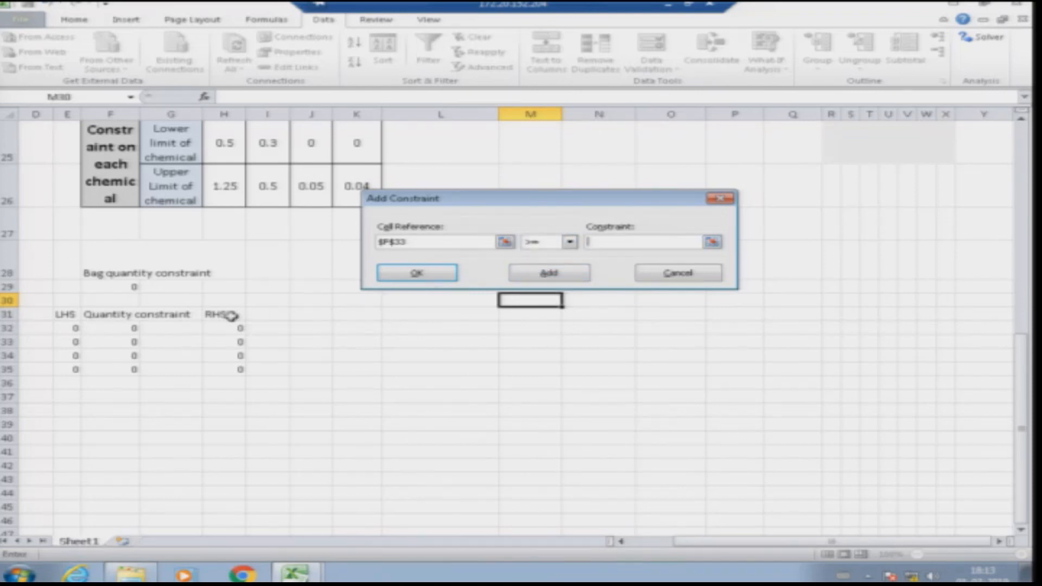
left_click(75, 341)
left_click(547, 274)
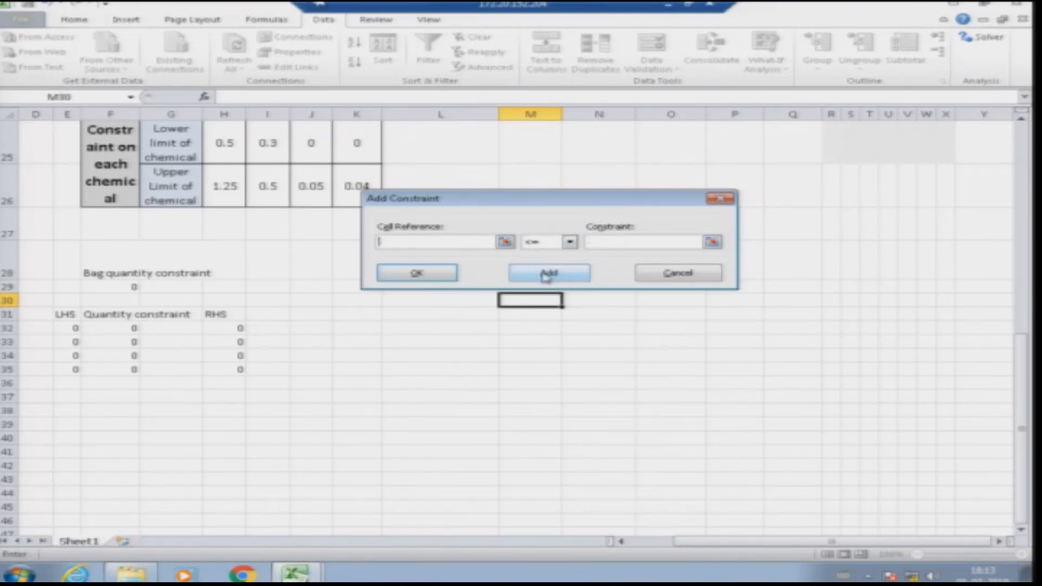
- Add the Solver constraint F34 >= E34 for the third chemical's lower limit and return to the Solver parameters
left_click(120, 360)
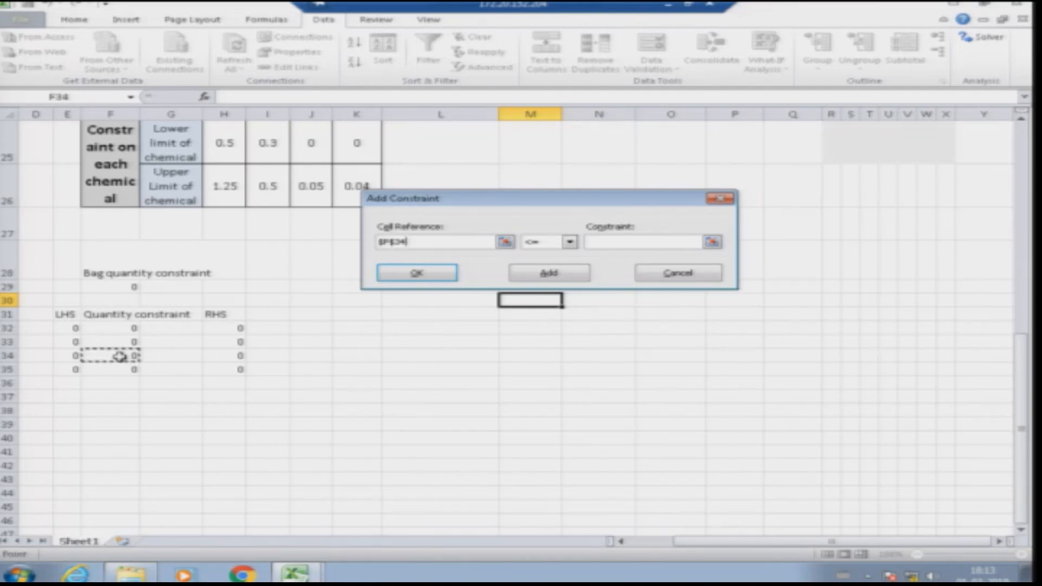
left_click(541, 242)
left_click(530, 273)
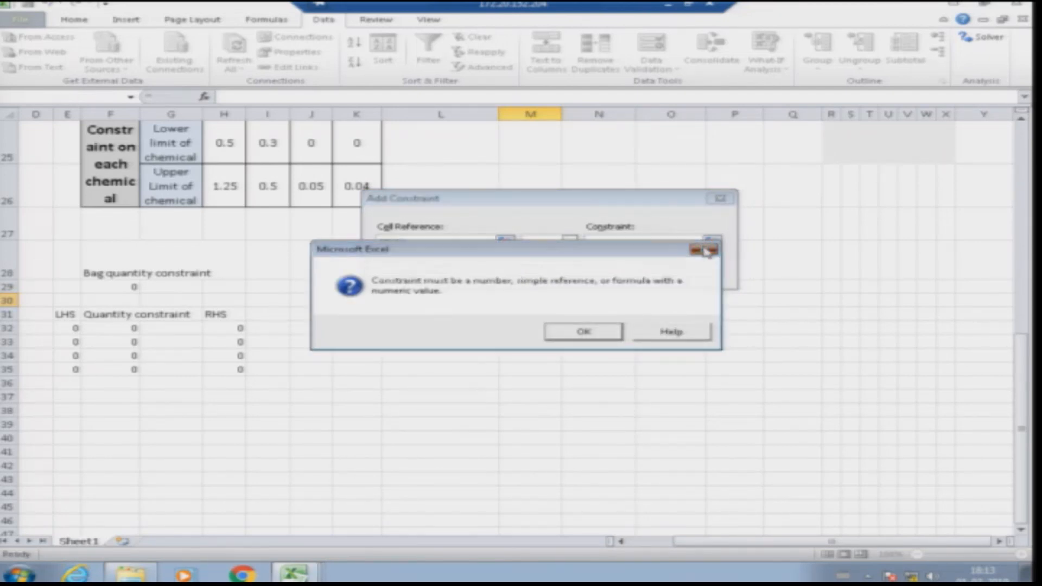
left_click(704, 250)
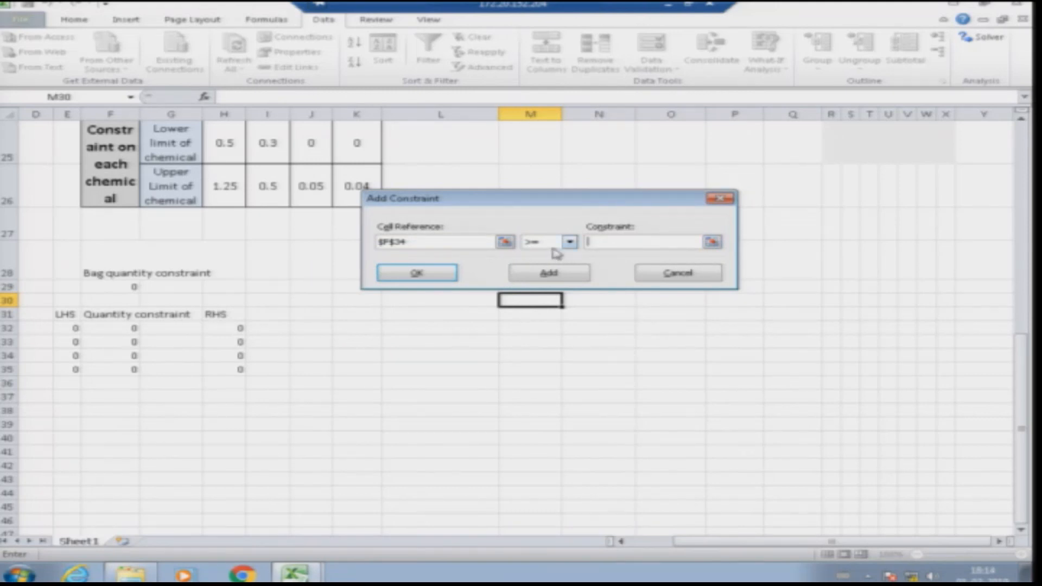
left_click(673, 275)
- Check the Solver constraint list, including the F33 and F34 lower-limit entries, and close Solver
left_click_drag(641, 246, 639, 282)
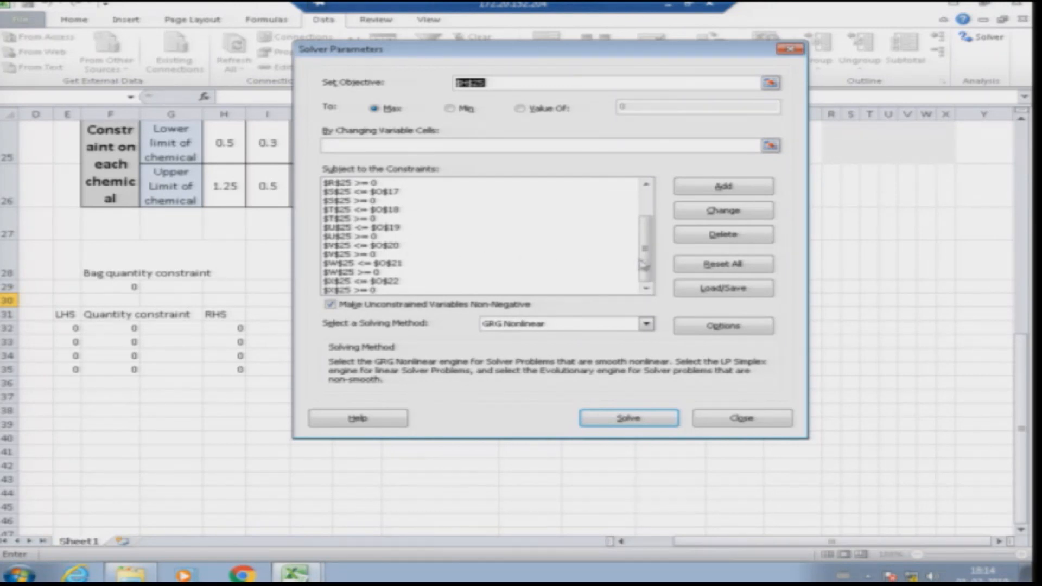
left_click_drag(646, 261, 645, 232)
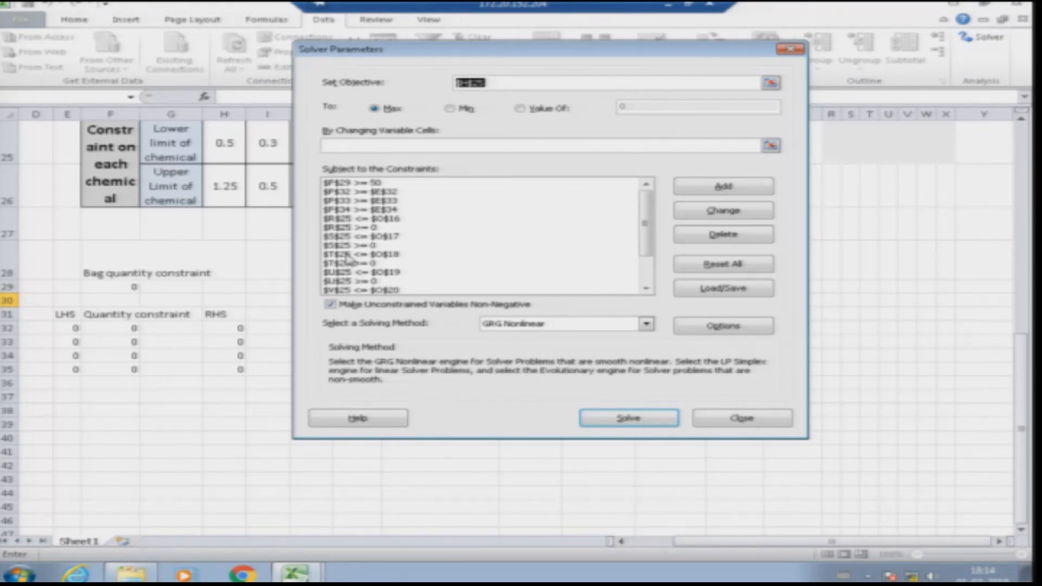
left_click(383, 202)
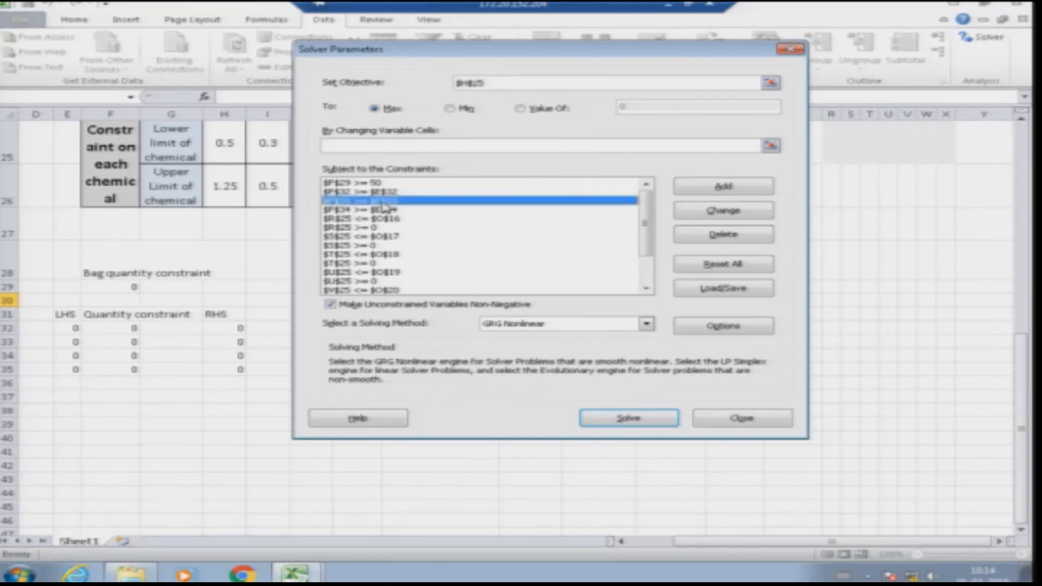
left_click(387, 211)
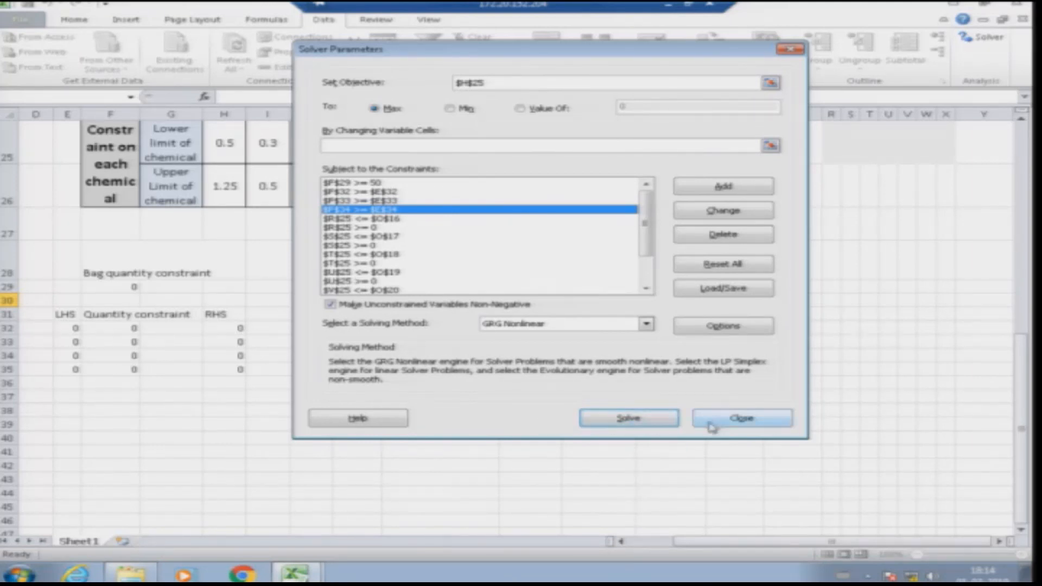
left_click(742, 418)
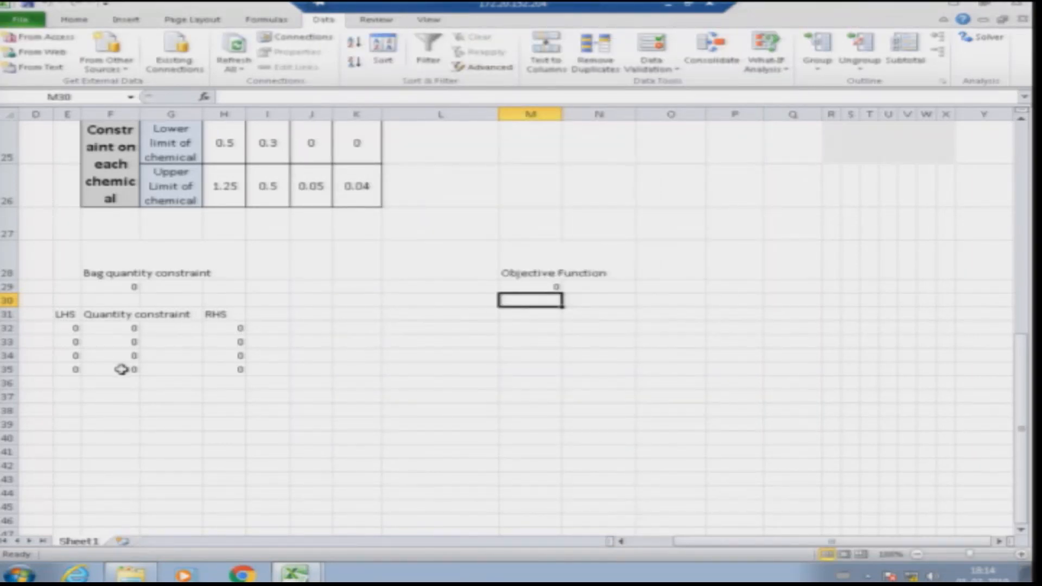
- Add the Solver constraint F35 >= E35 for the fourth chemical's lower limit
left_click(982, 36)
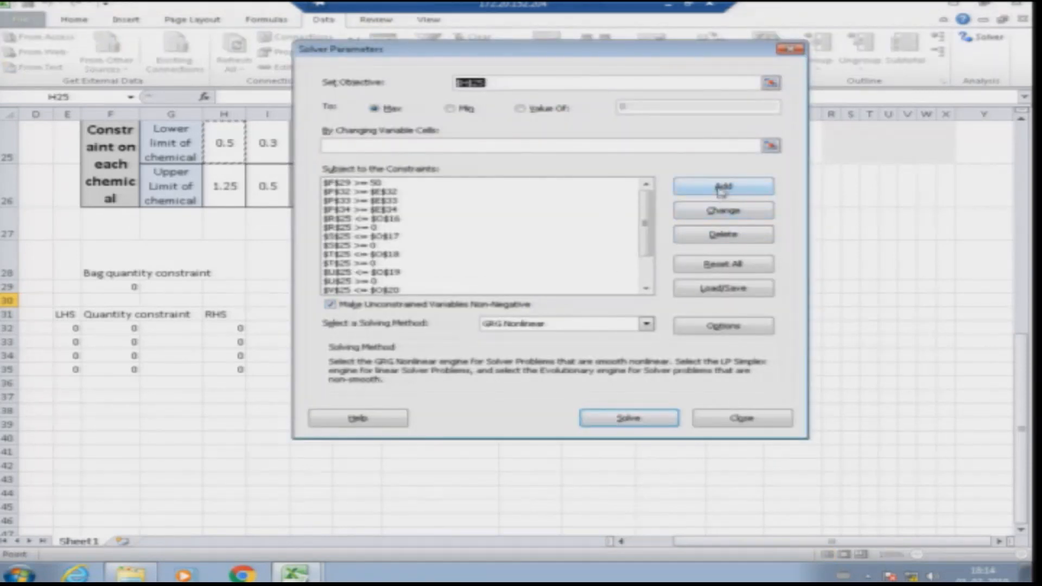
left_click(722, 190)
left_click(130, 368)
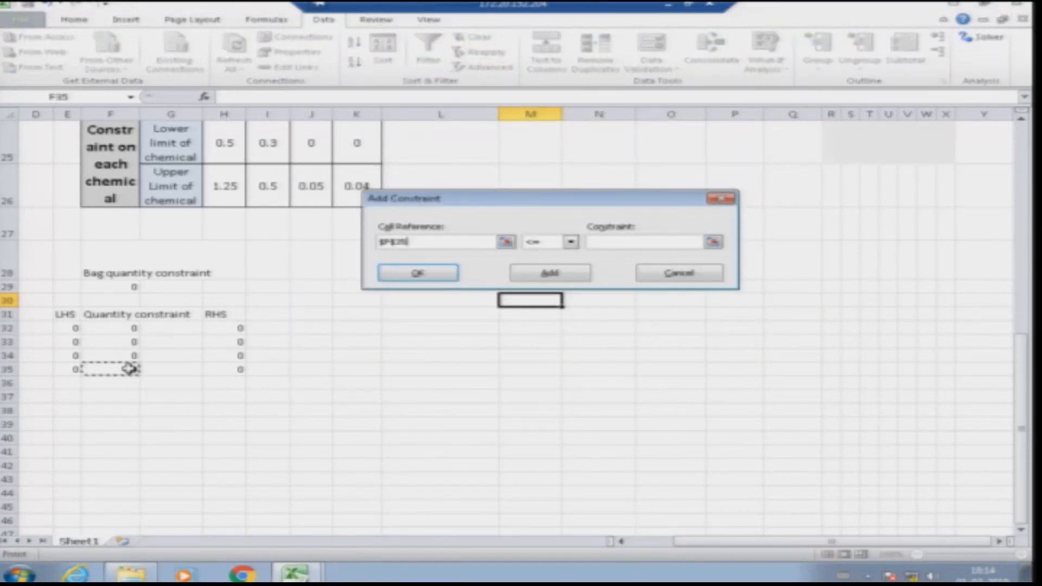
left_click(550, 246)
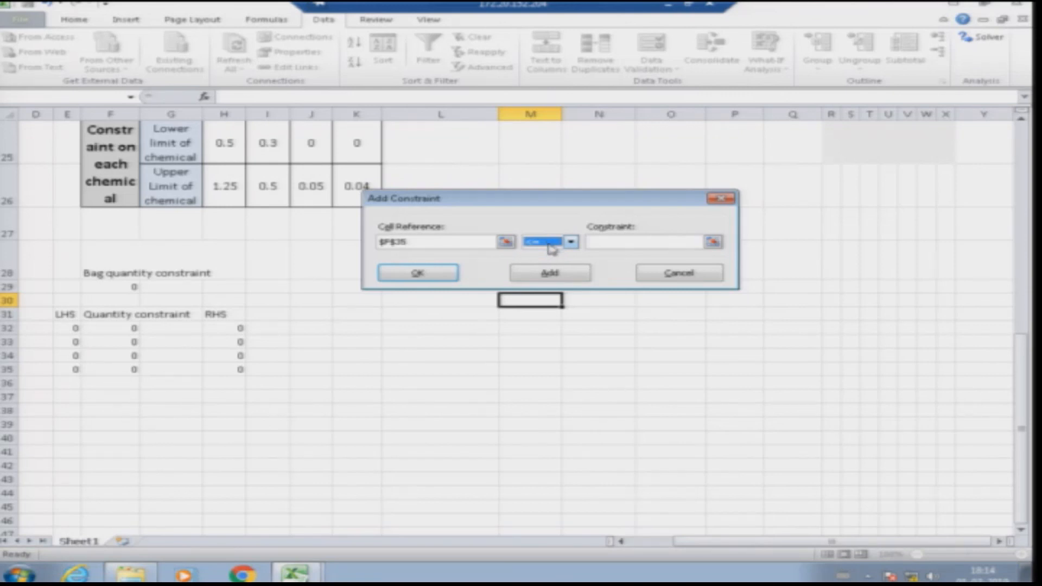
left_click(554, 247)
left_click(552, 272)
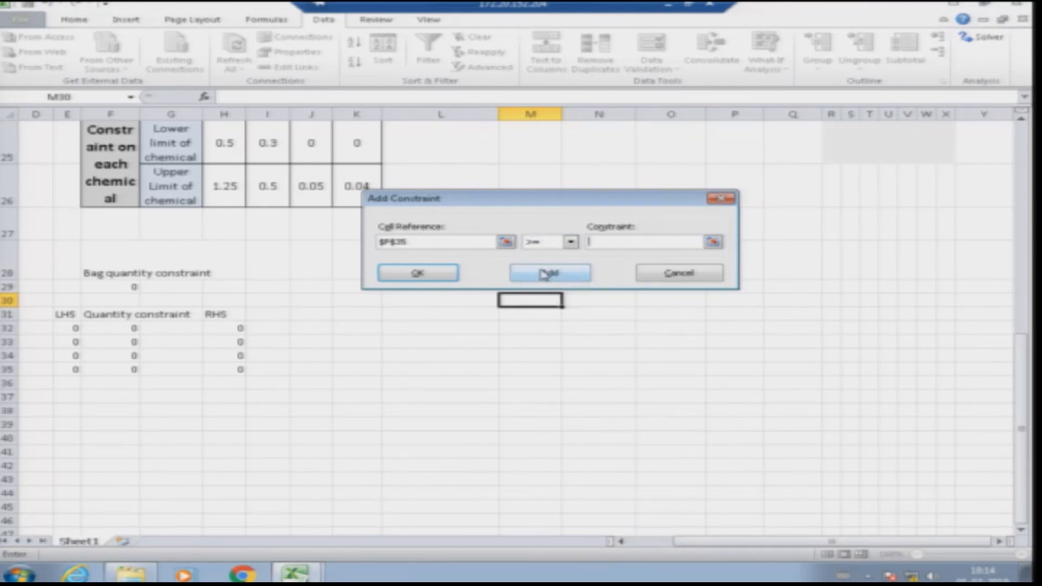
left_click(66, 371)
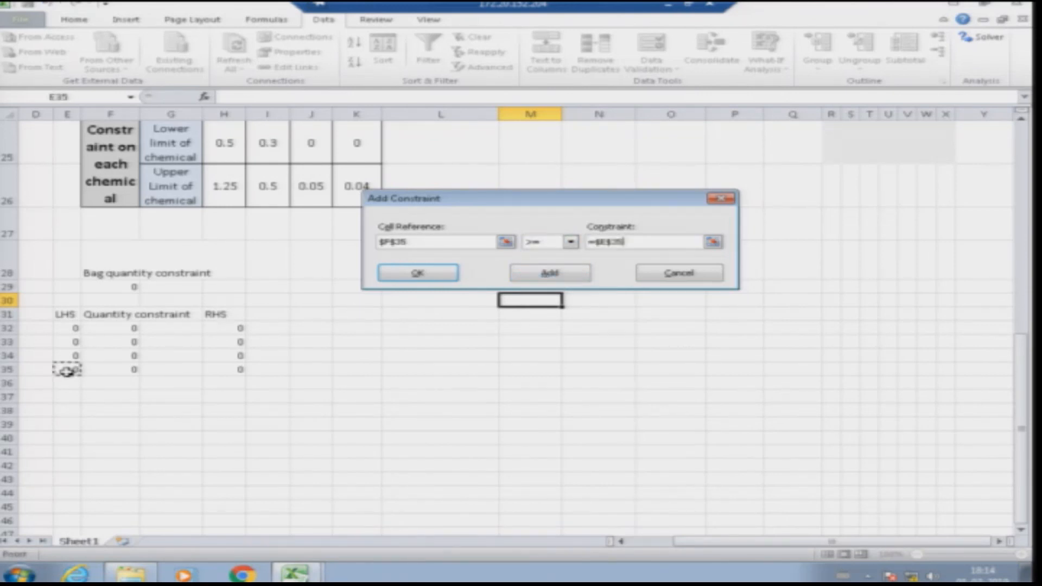
left_click(567, 279)
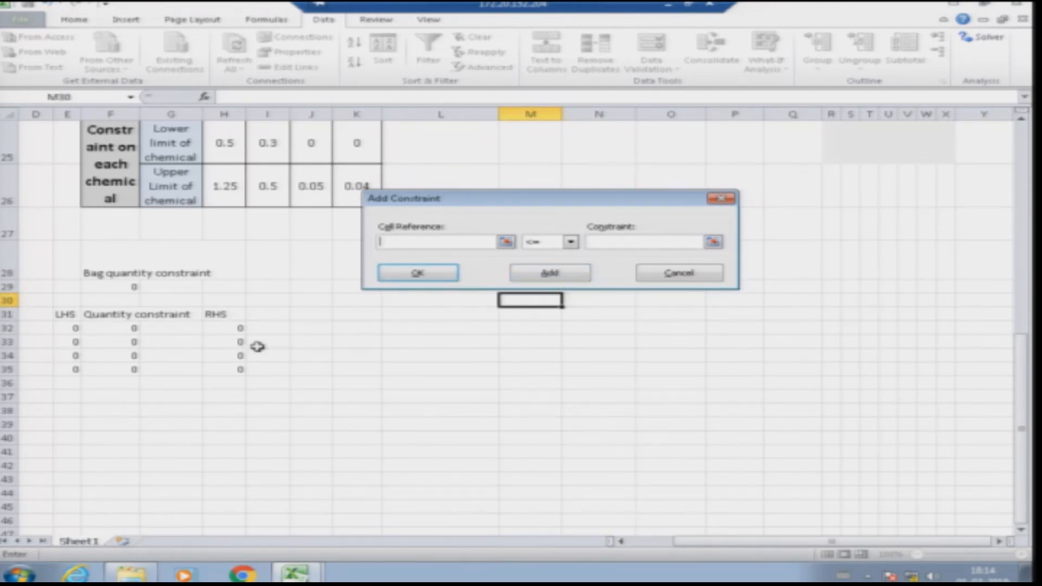
- Add the Solver constraint F32 <= H32 for the first chemical's upper limit
left_click(115, 327)
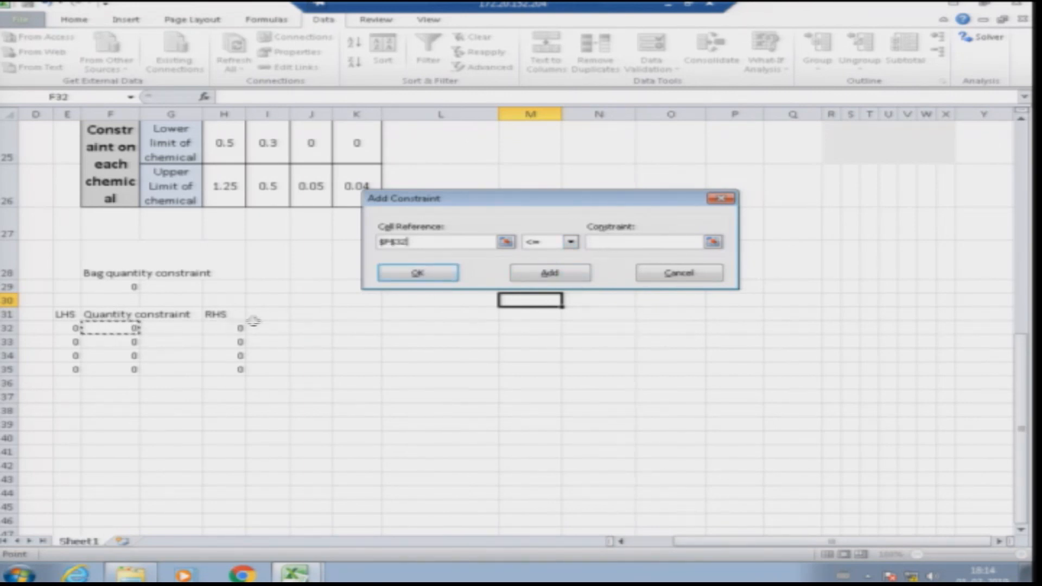
left_click(617, 241)
left_click(235, 325)
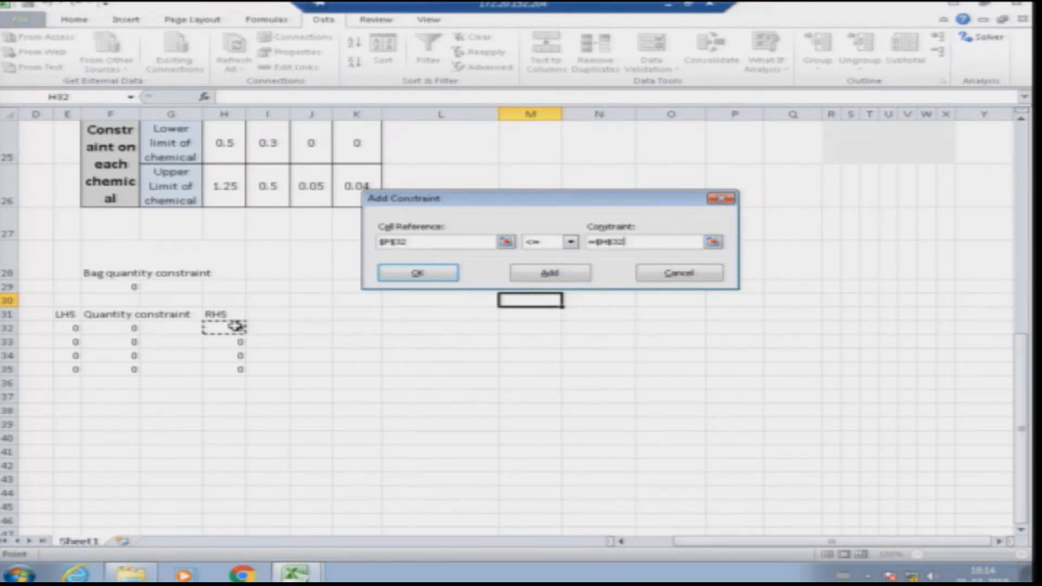
left_click(575, 274)
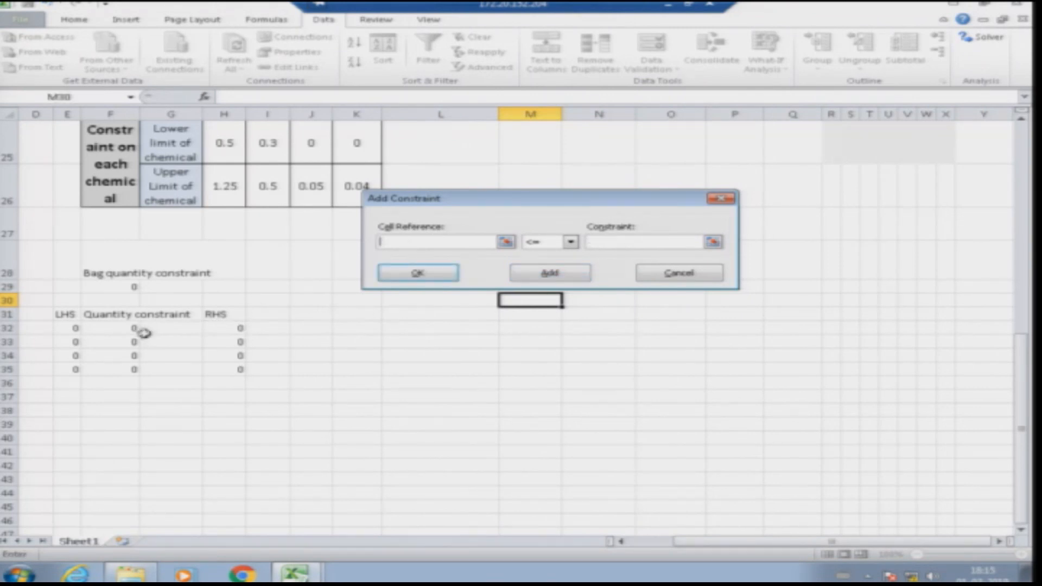
- Add the Solver constraint F33 <= H33 for the second chemical's upper limit
left_click(130, 342)
left_click(624, 242)
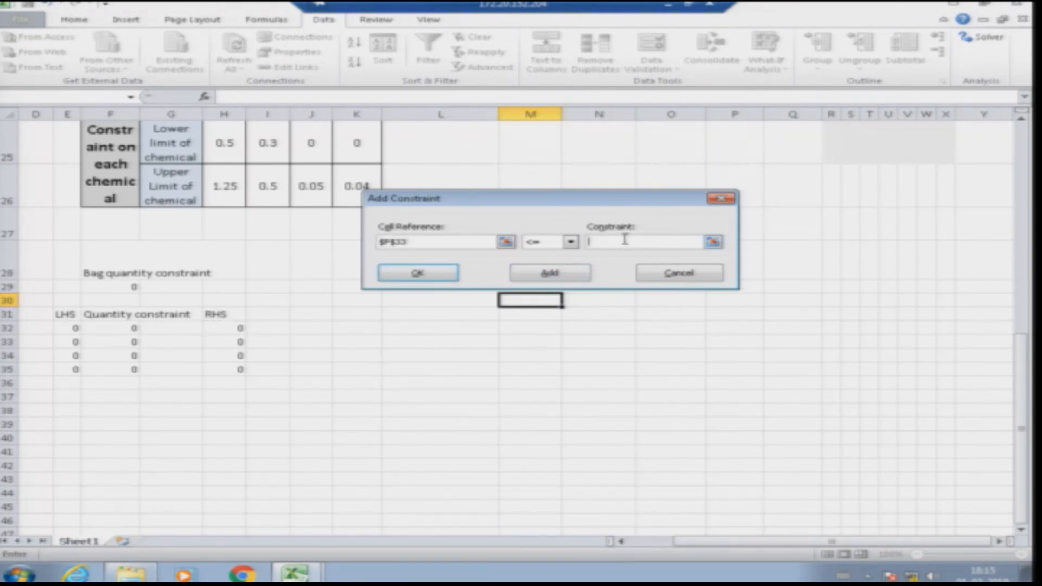
left_click(239, 342)
left_click(540, 277)
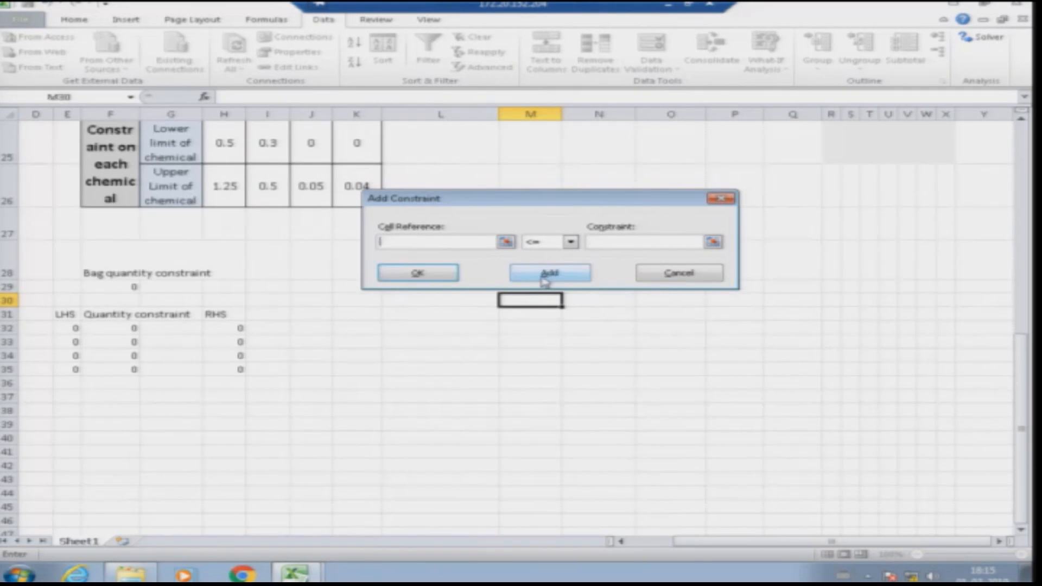
- Add the Solver constraint F34 <= H34 for the third chemical's upper limit
left_click(133, 356)
left_click(614, 241)
left_click(230, 356)
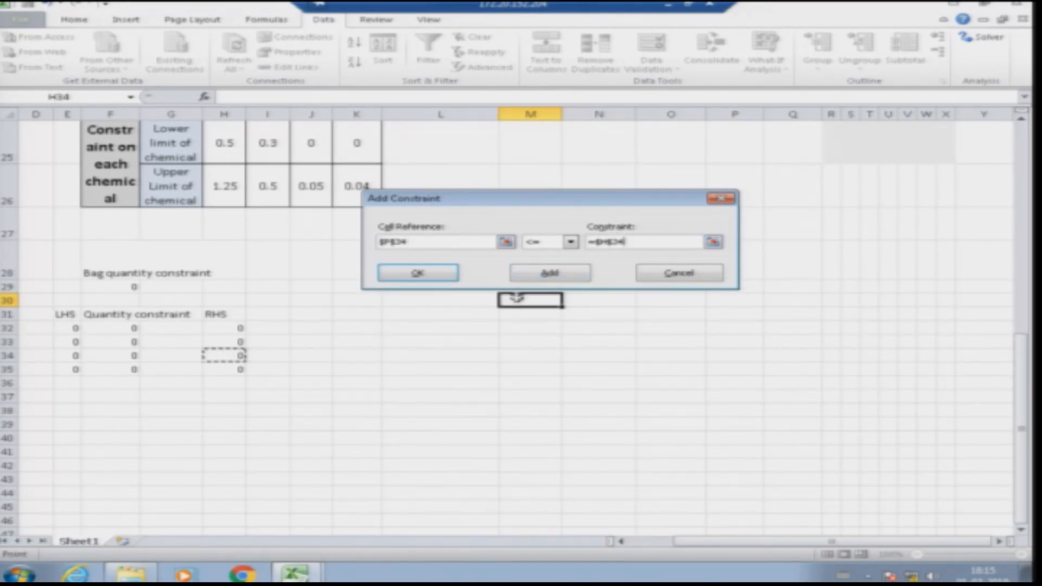
left_click(540, 277)
- Add the Solver constraint F35 <= H35 for the fourth chemical's upper limit and return to the Solver parameters
left_click(130, 369)
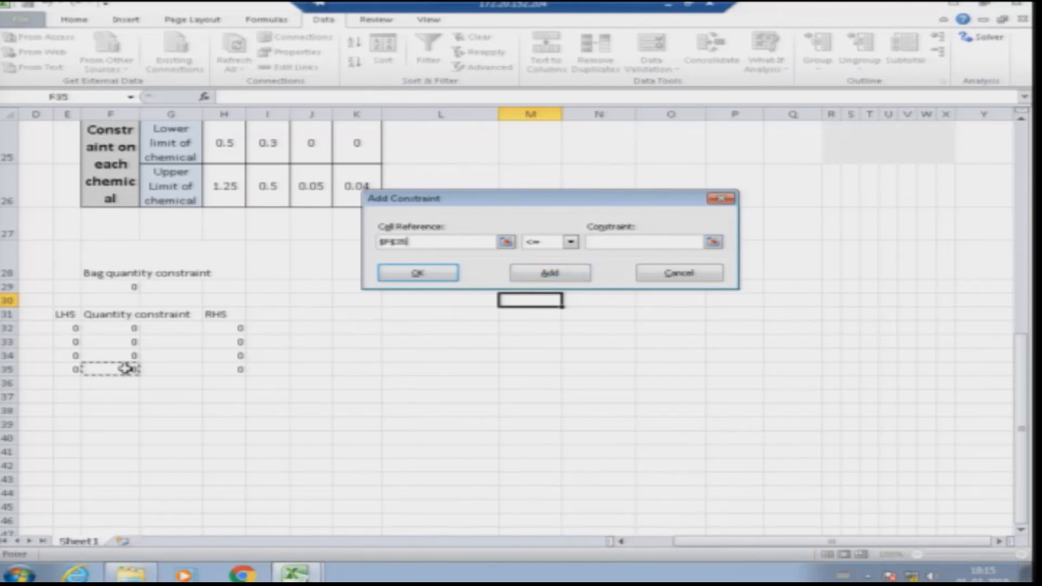
left_click(631, 242)
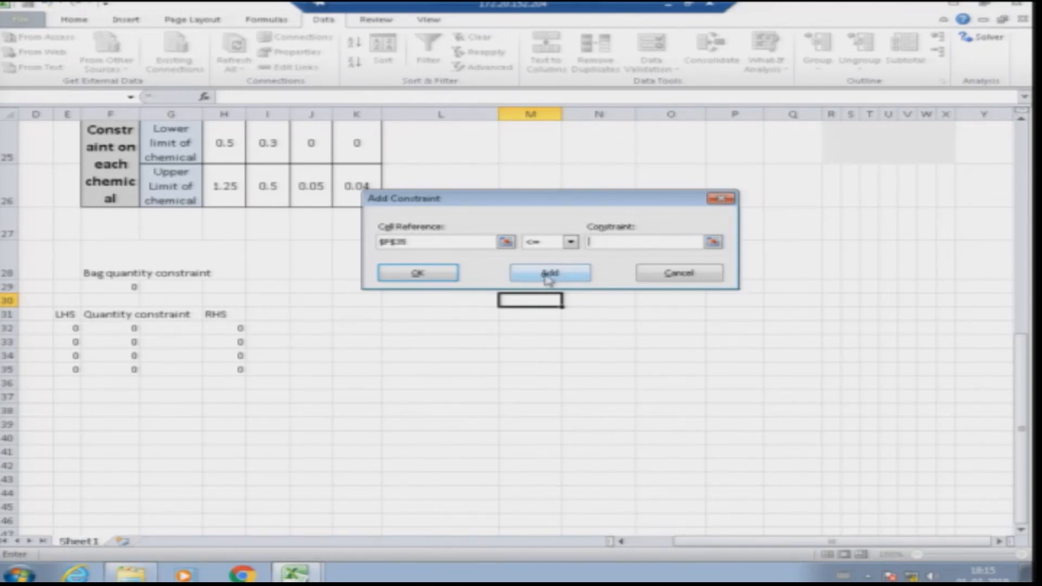
left_click(219, 362)
left_click(532, 277)
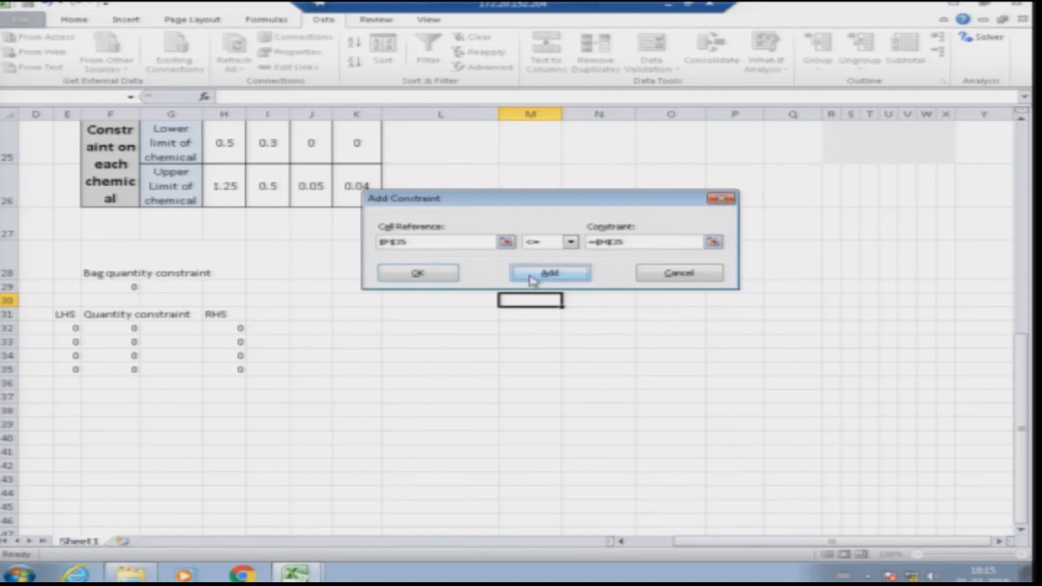
left_click_drag(586, 204, 571, 362)
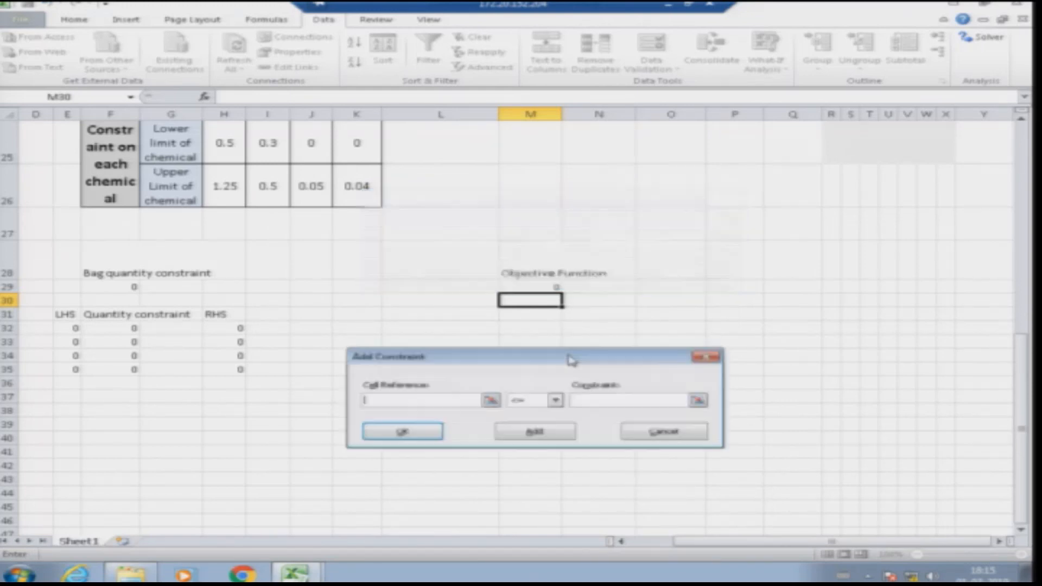
left_click(635, 434)
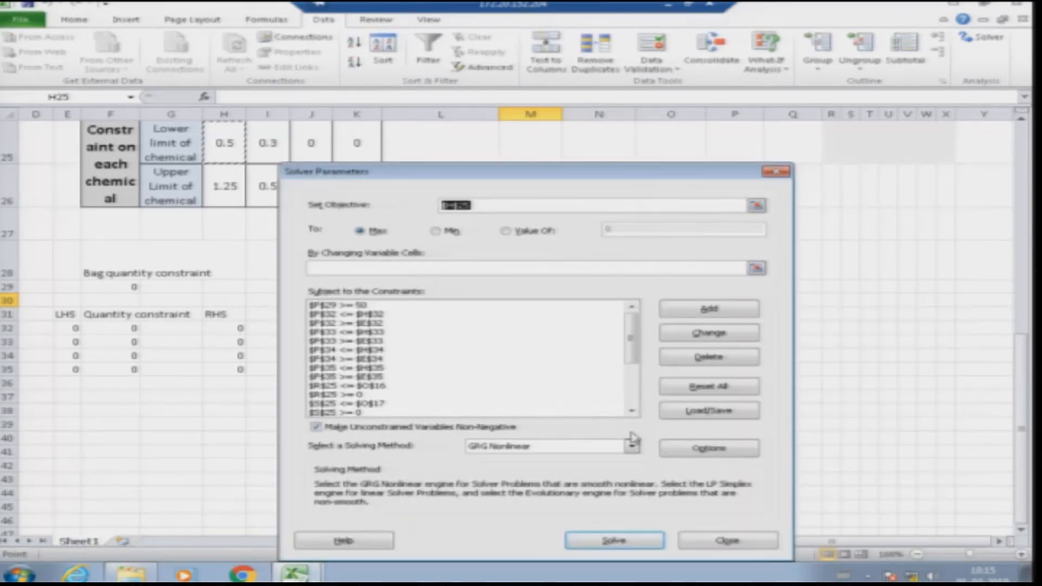
- Set the Solver objective to the objective function cell M29 and have it minimized
left_click_drag(530, 176, 291, 170)
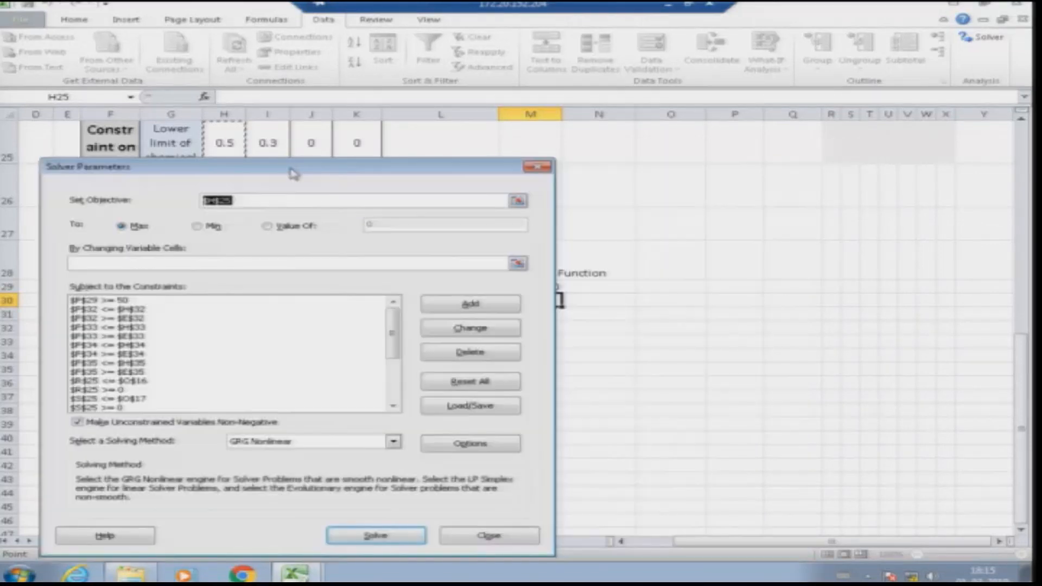
left_click(517, 203)
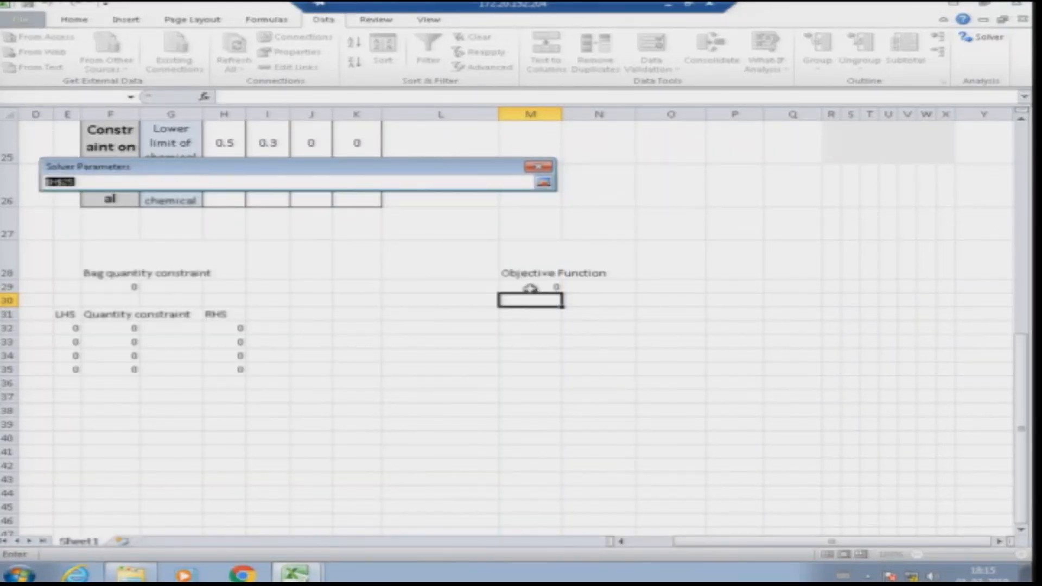
left_click(537, 287)
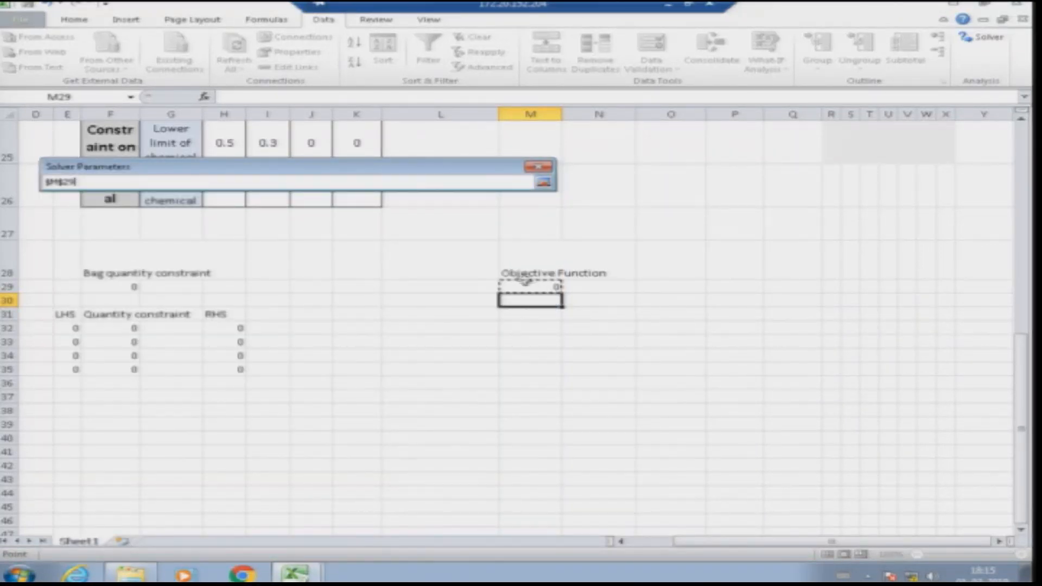
left_click(542, 182)
left_click(195, 227)
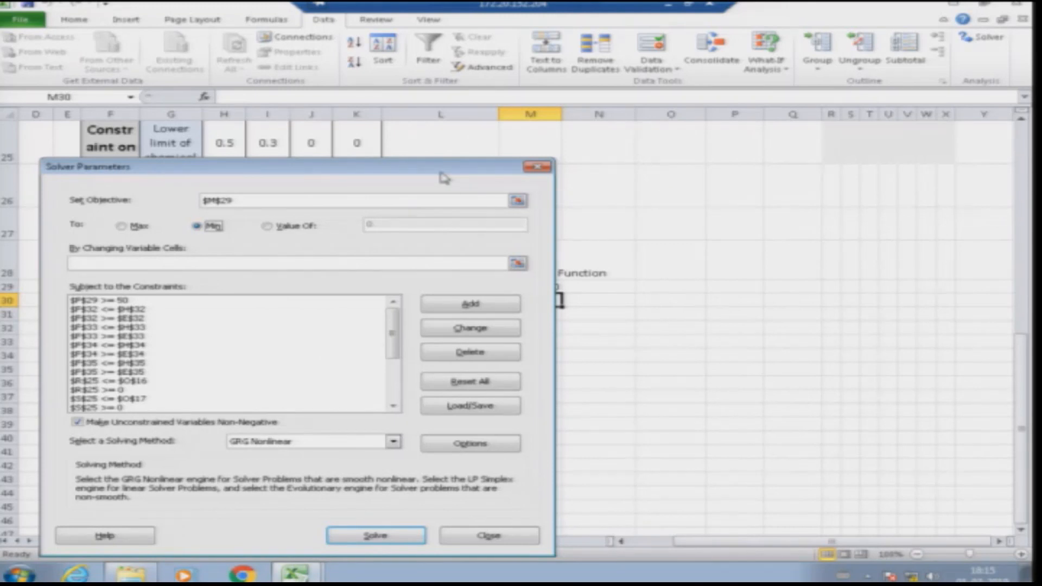
- Set the Solver's changing variable cells to R25:X25, the cells under x1 to x7
left_click(517, 263)
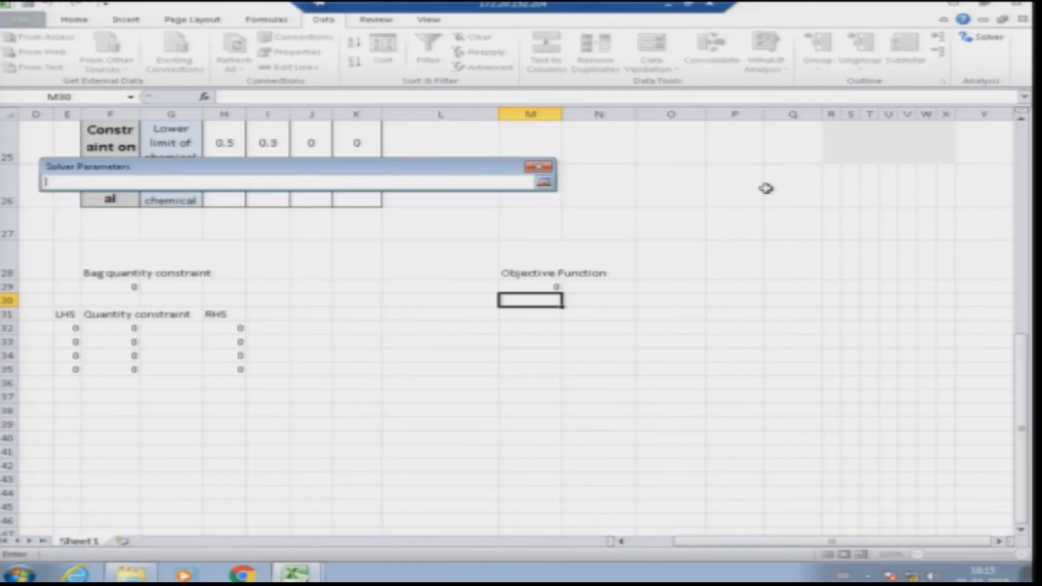
scroll(895, 268, "up", 2)
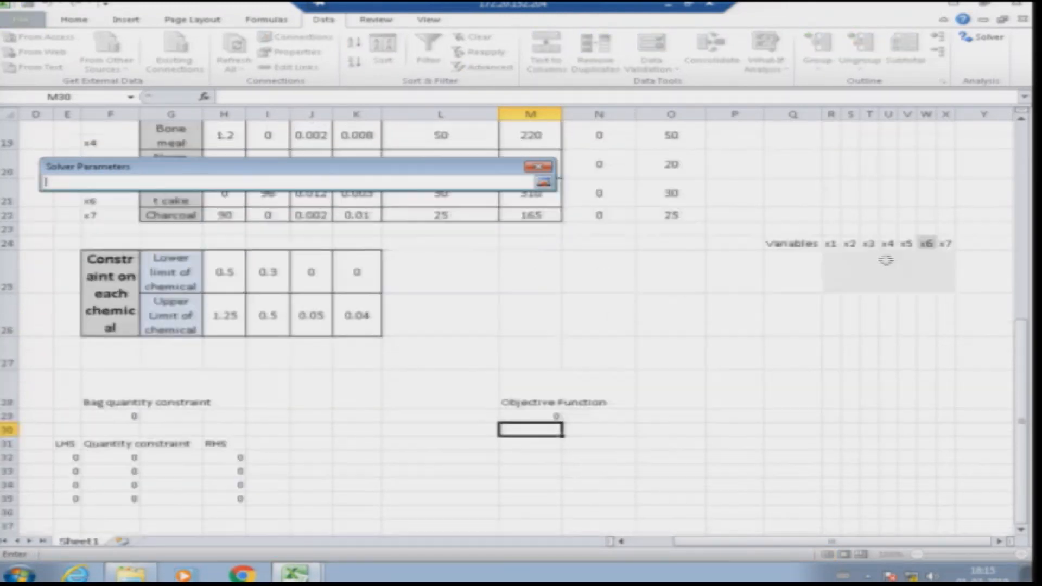
left_click_drag(831, 267, 944, 263)
left_click(543, 182)
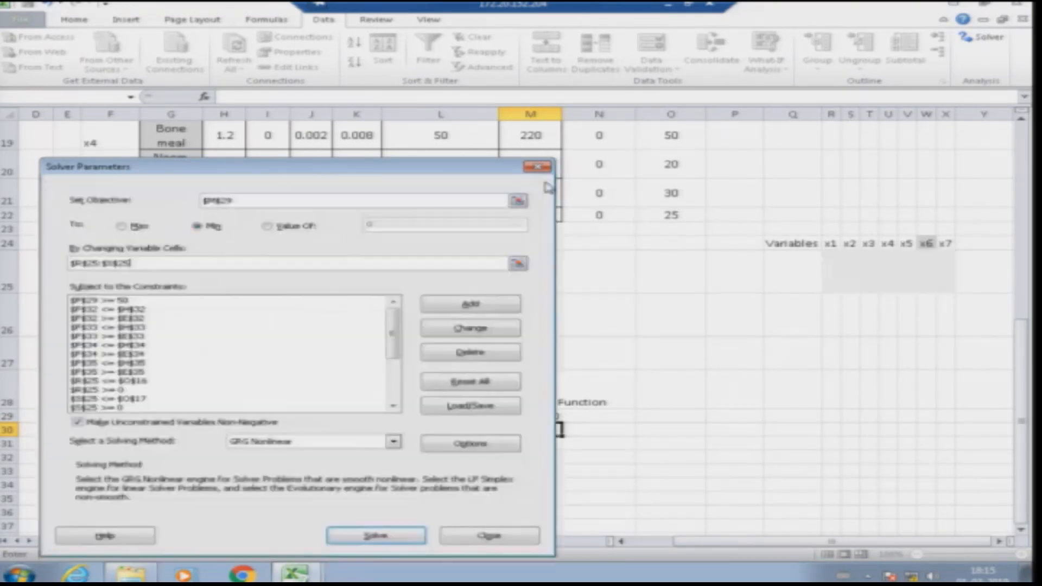
left_click_drag(337, 175, 616, 146)
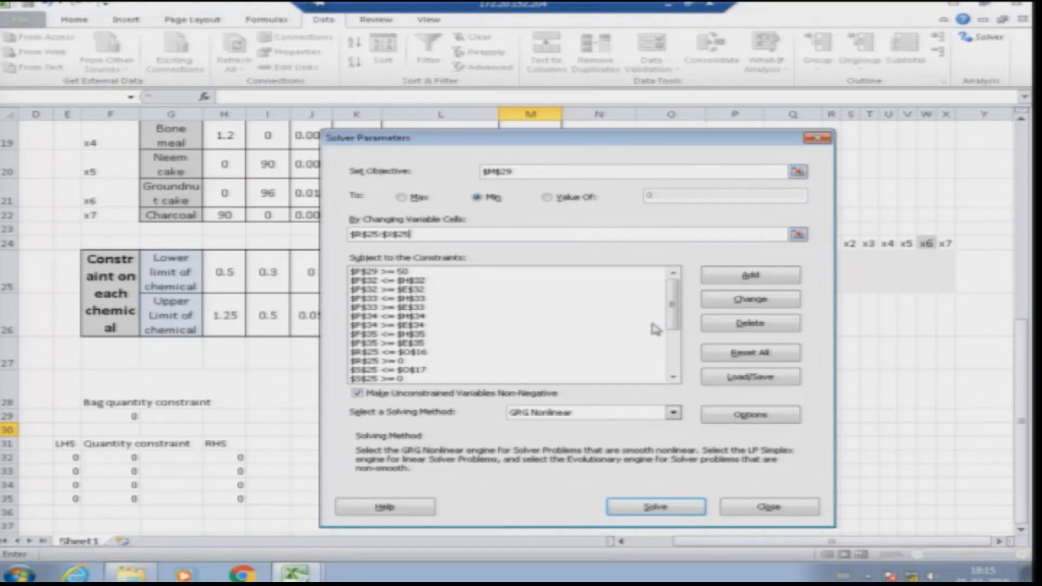
- Choose Simplex LP as the solving method and solve the blending model
left_click_drag(675, 313, 672, 291)
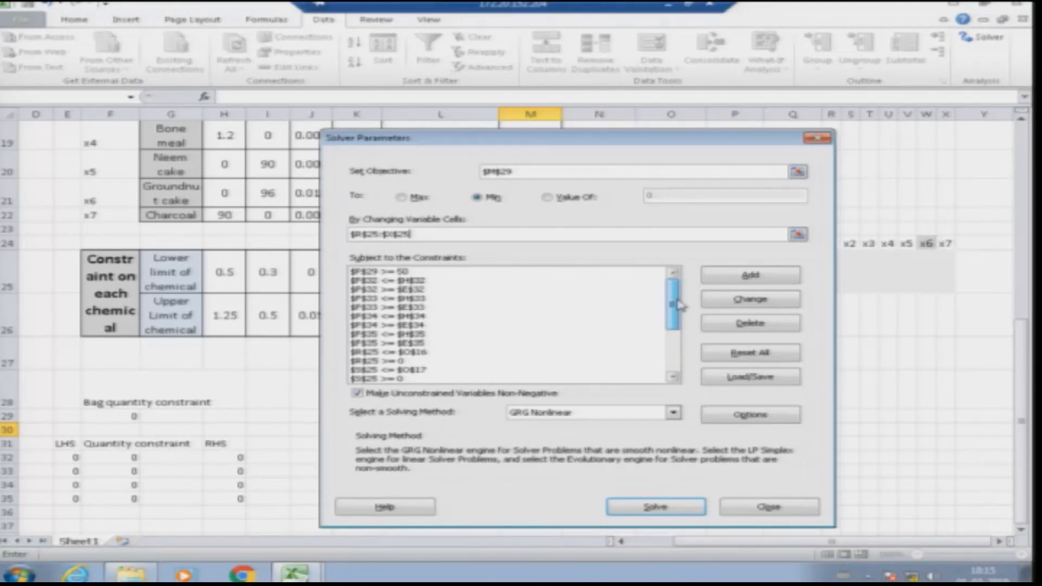
left_click(608, 415)
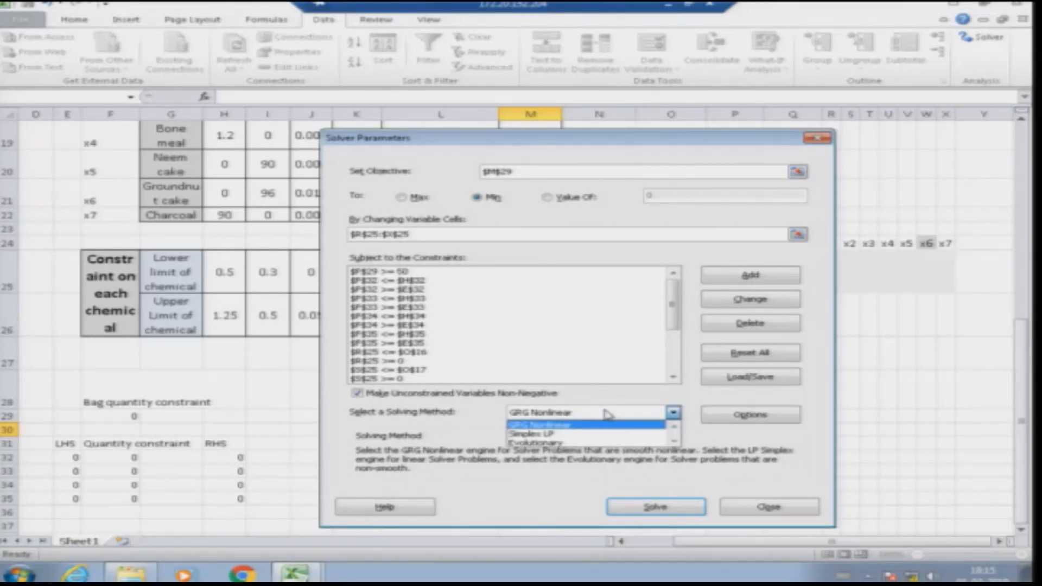
left_click(562, 435)
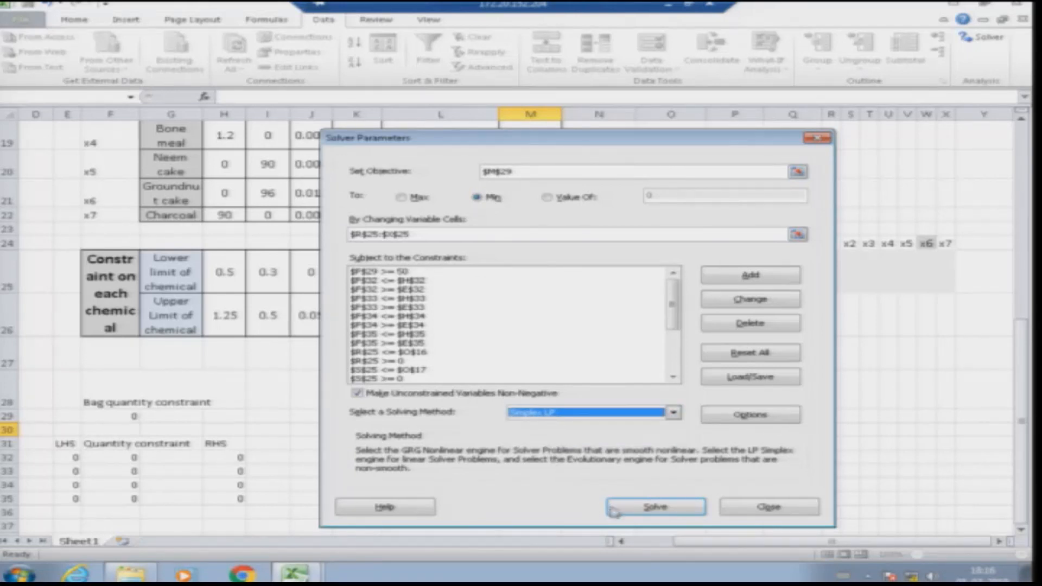
left_click(640, 508)
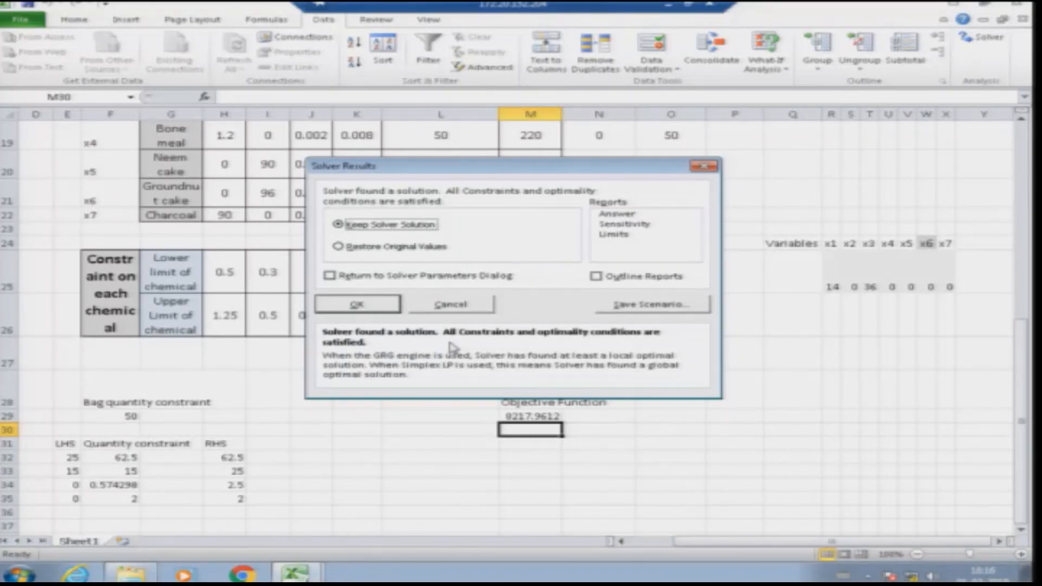
- Keep the Solver solution, generate an Answer report, and review its objective, variable cells and constraints
left_click(607, 215)
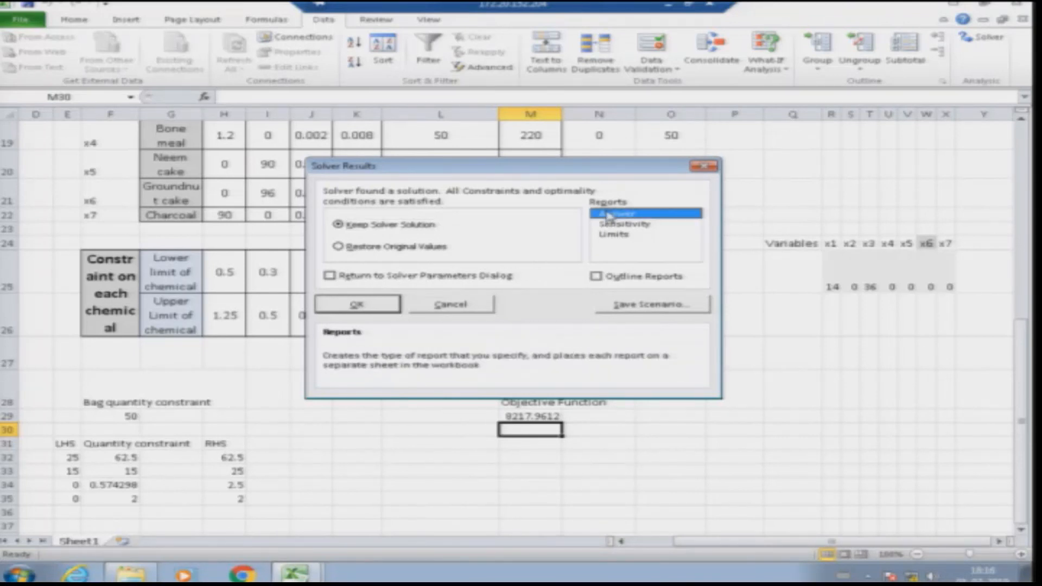
left_click(358, 305)
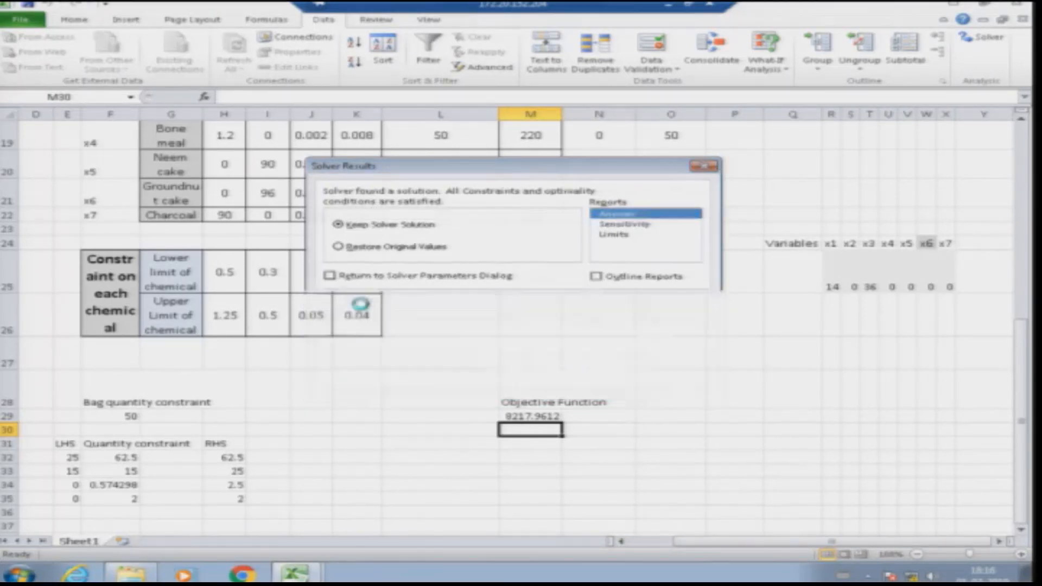
left_click(105, 542)
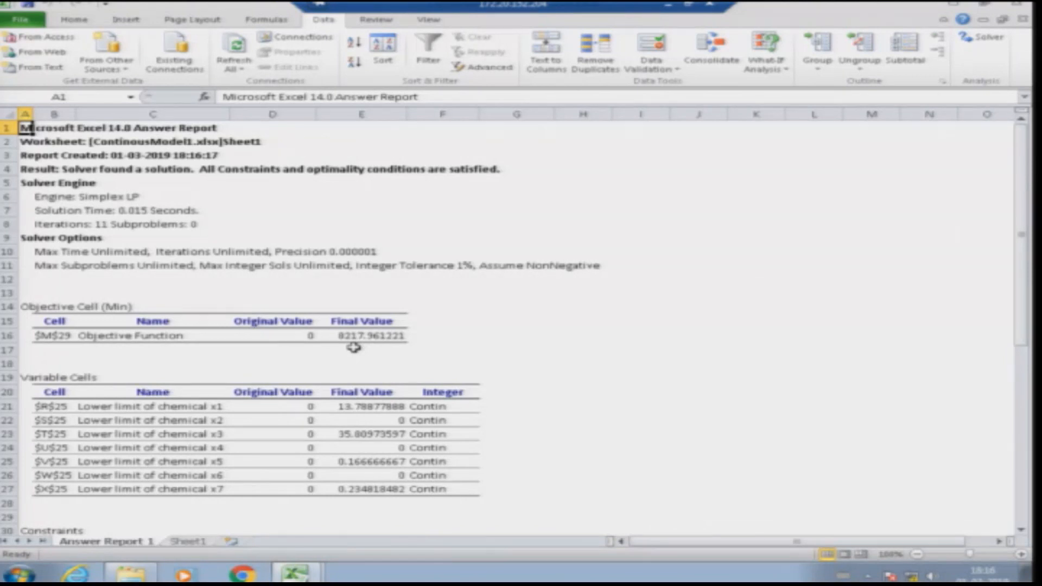
scroll(306, 358, "down", 6)
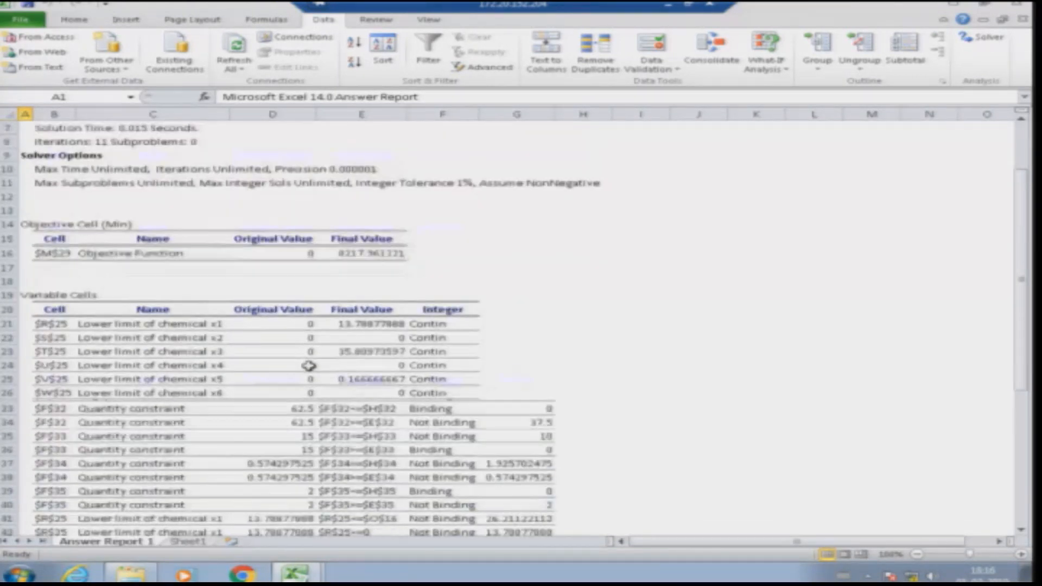
scroll(307, 365, "up", 1)
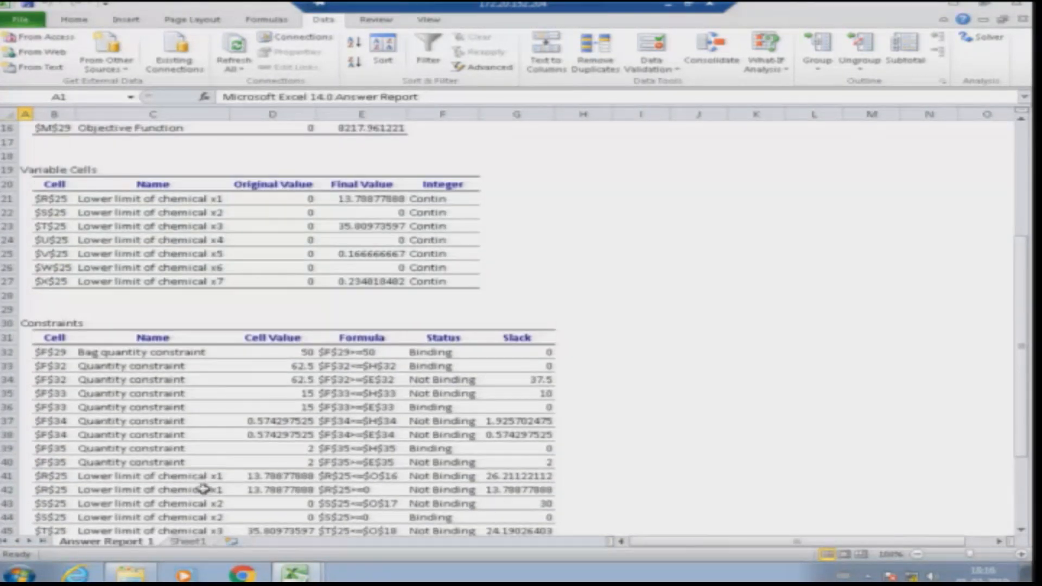
- Return to Sheet1 and examine the solved variables and objective function alongside the raw material data
left_click(186, 540)
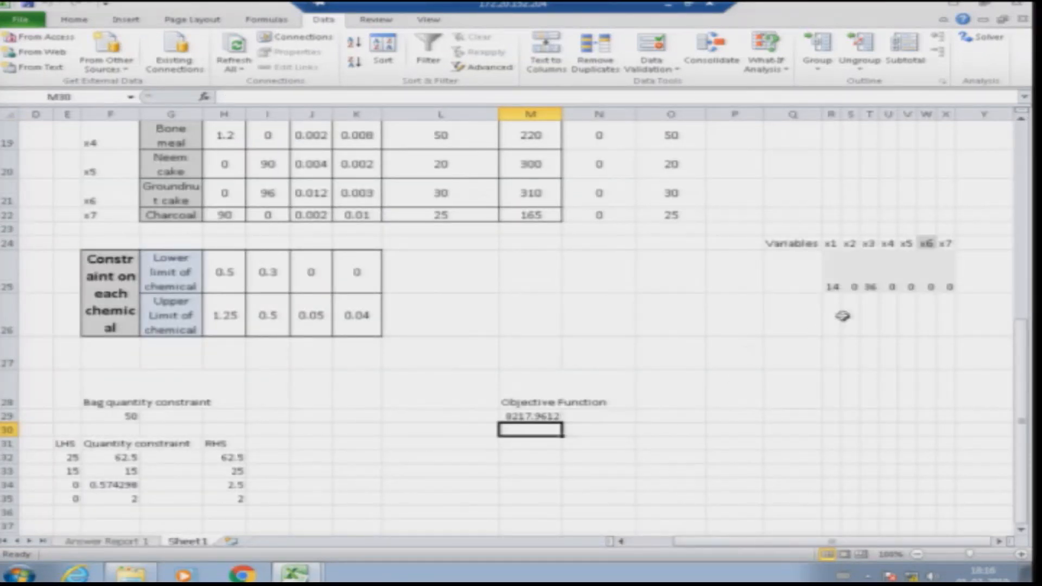
scroll(691, 463, "up", 4)
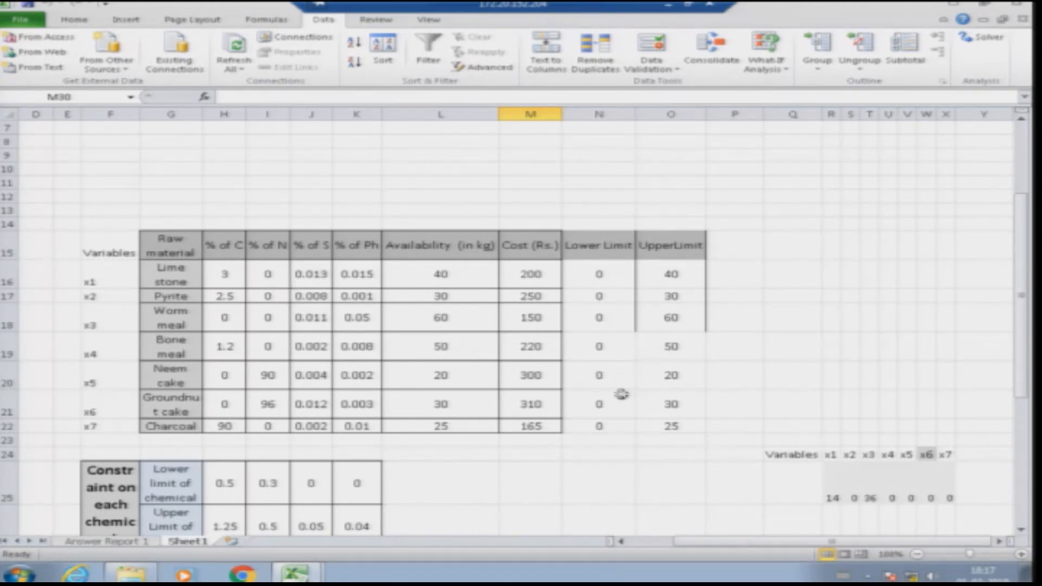
scroll(563, 413, "down", 5)
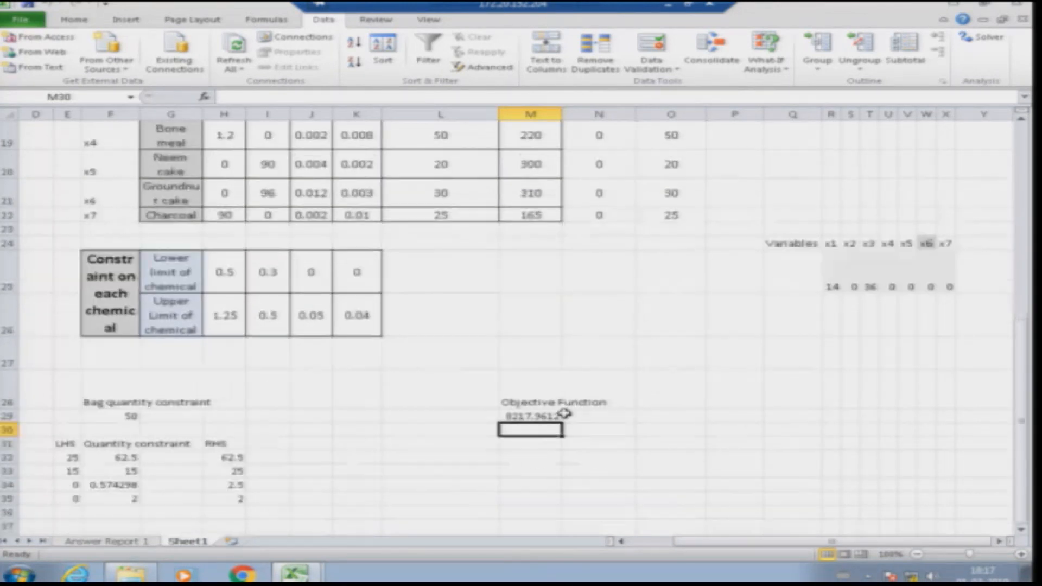